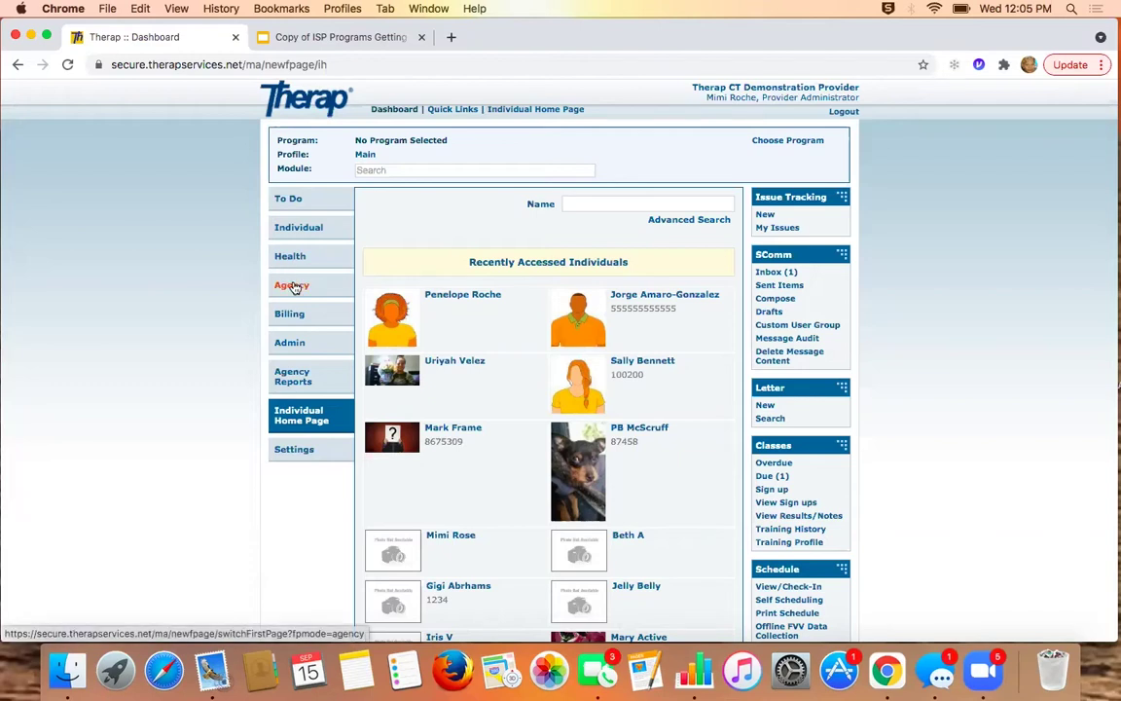
Open the user privileges management list from the Admin area of the dashboard.
left_click(291, 342)
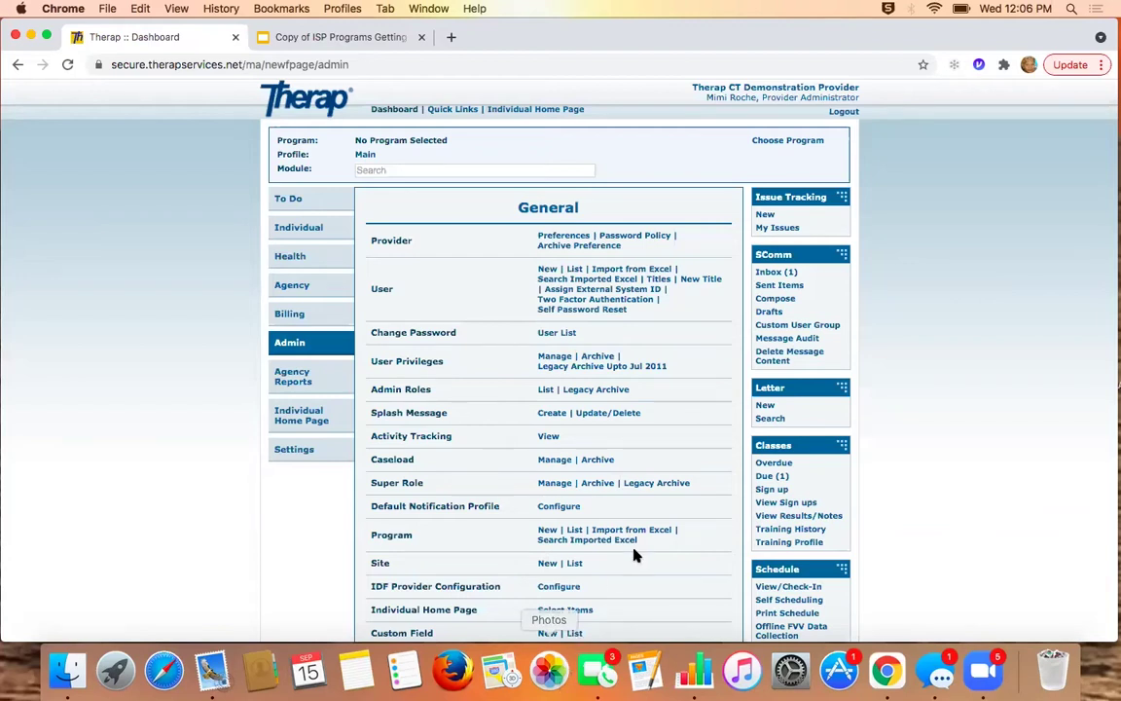
left_click(672, 517)
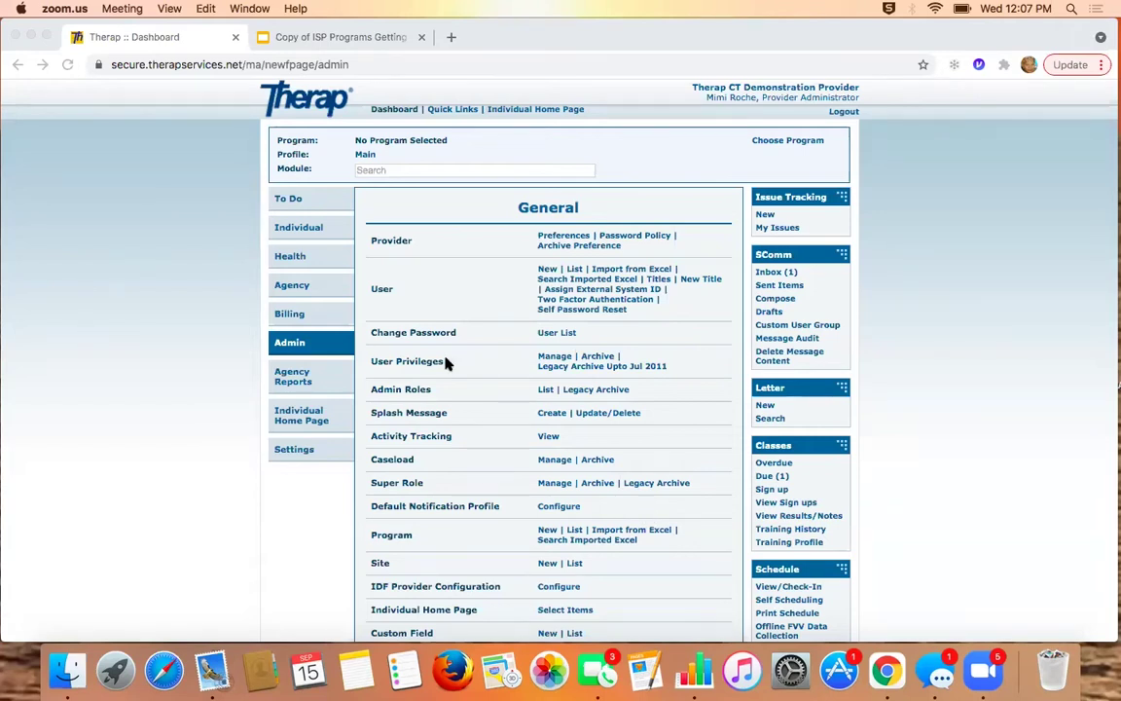
scroll(482, 404, "down", 1)
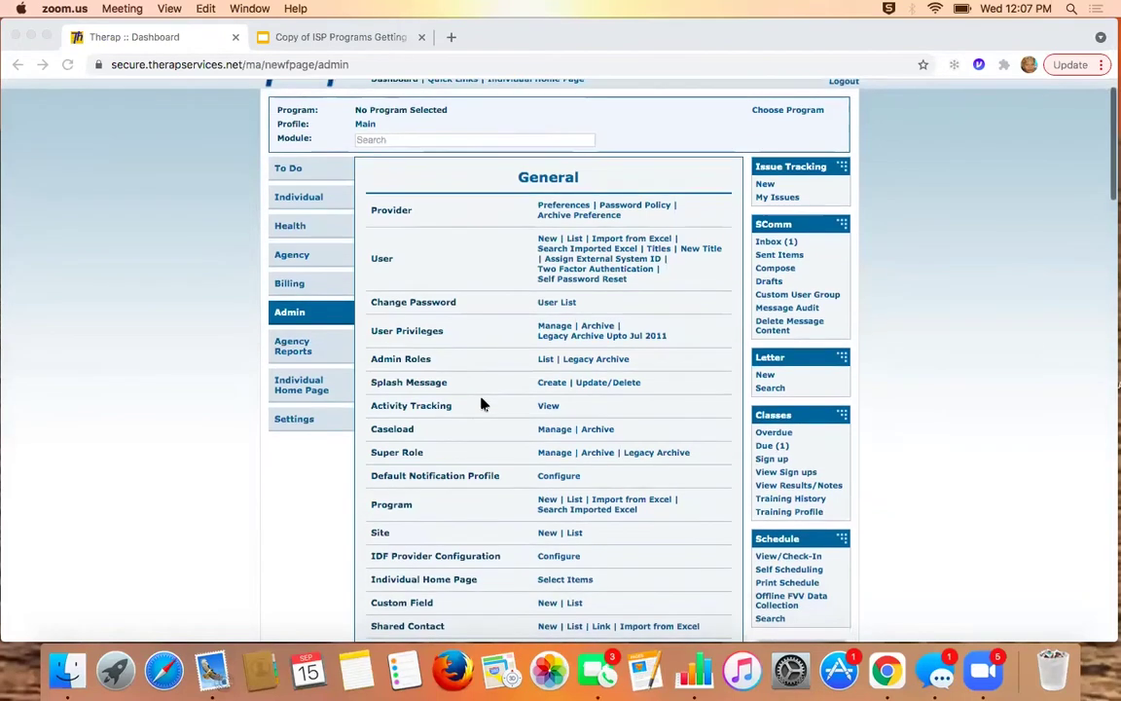
scroll(482, 404, "down", 2)
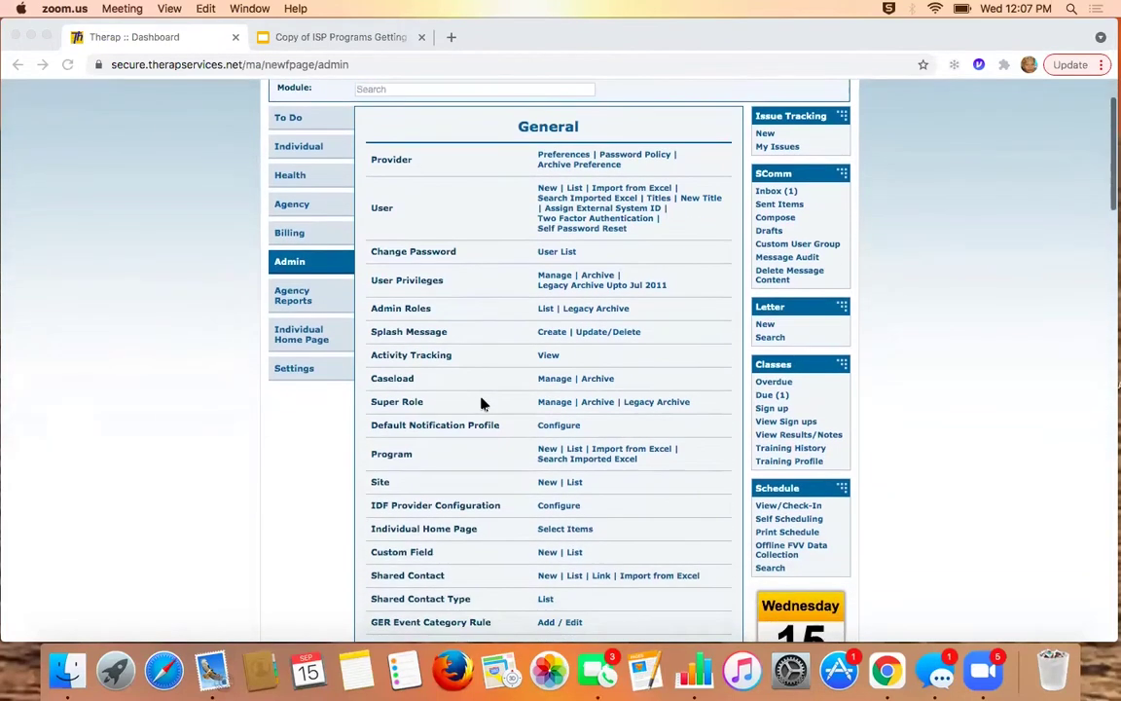
scroll(481, 403, "up", 1)
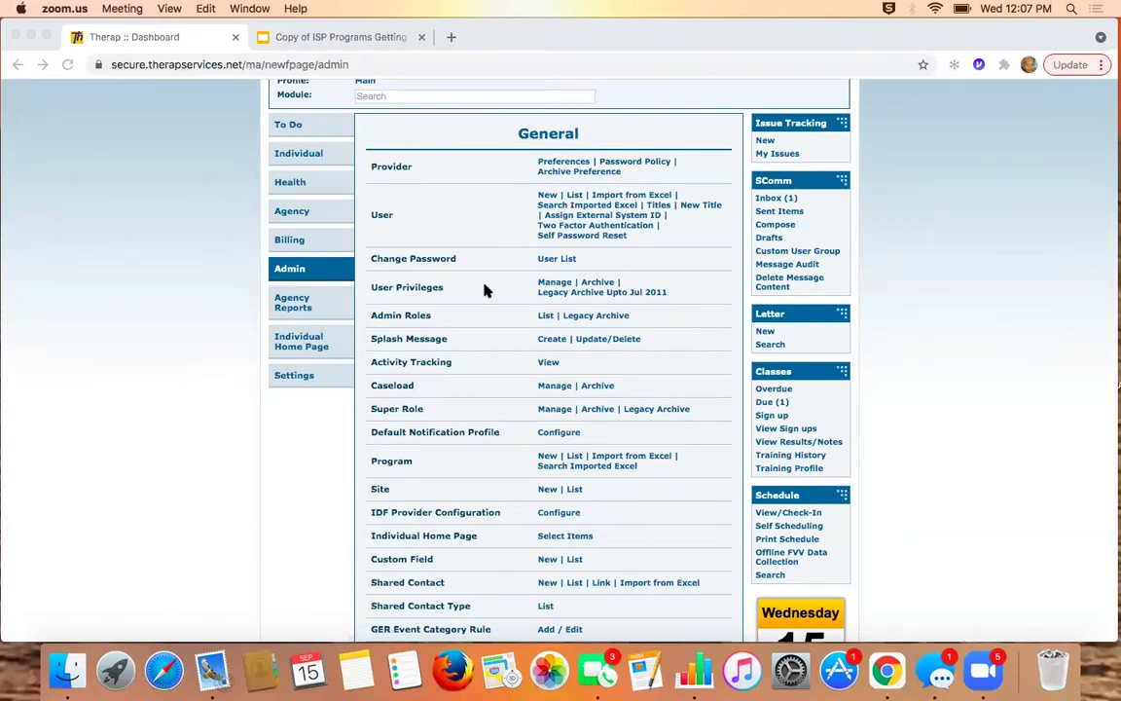
left_click(545, 283)
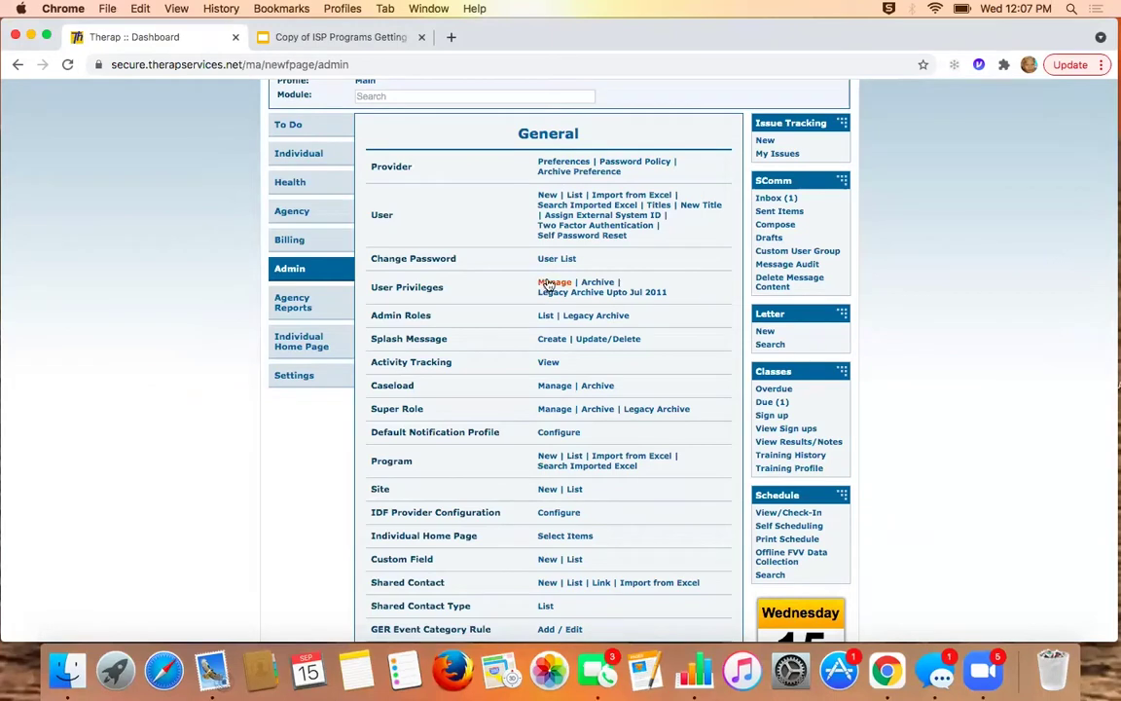
left_click(546, 283)
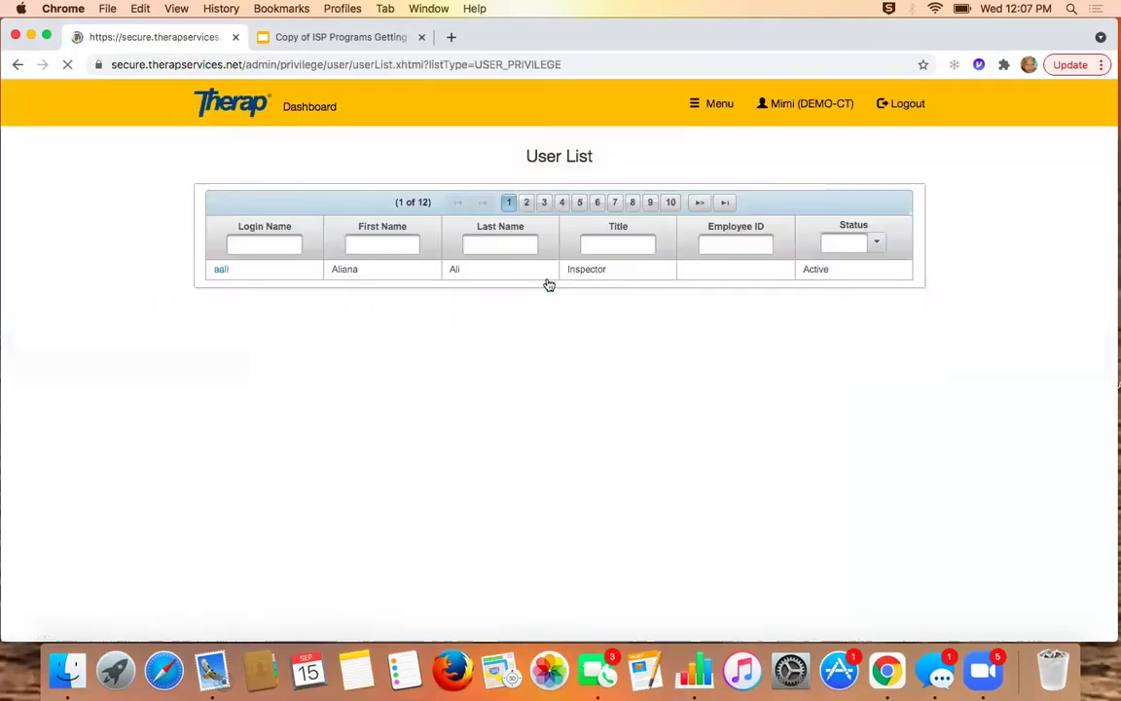
Filter the user list by the administrator's login name and open the Provider Administrator account's privileges.
left_click(264, 243)
type("mimi")
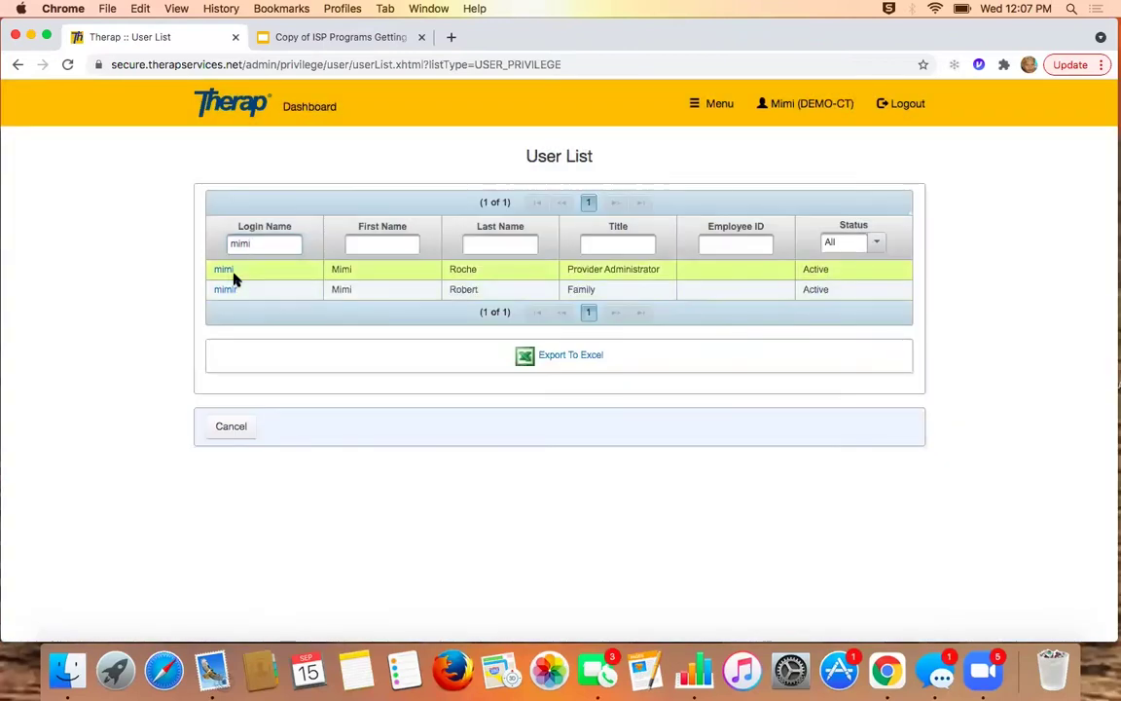
left_click(225, 269)
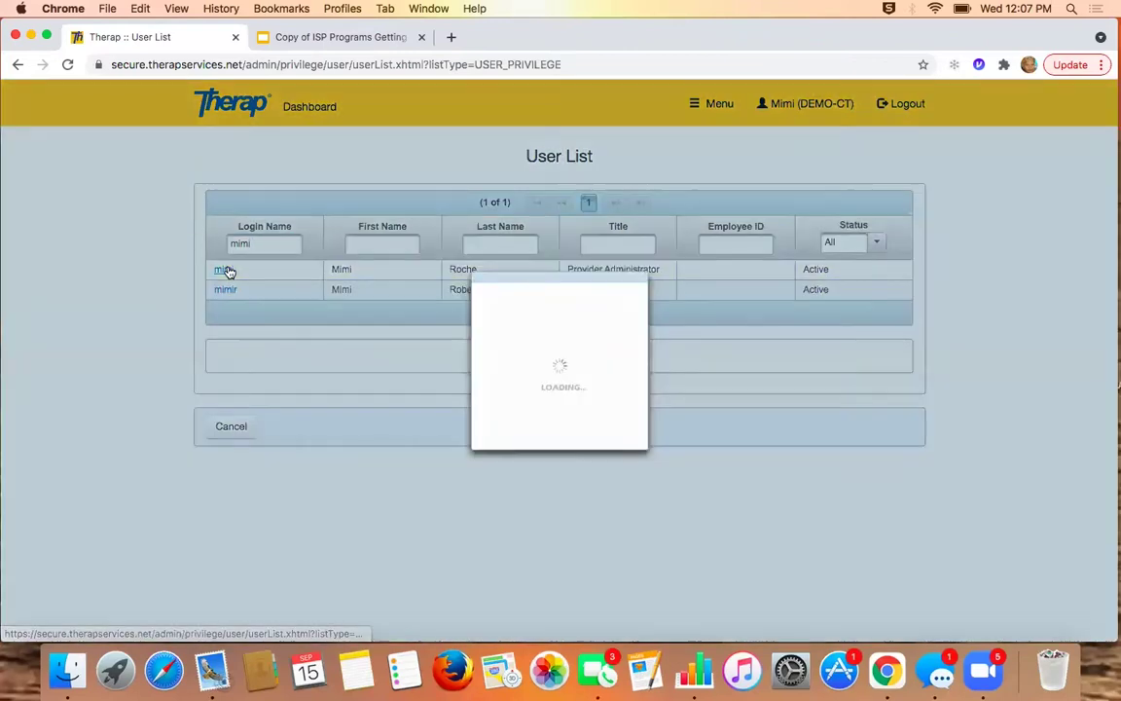
Review the account's Scoring Method role and ISP Program Template Submit, Approve and View roles, and save the privileges.
scroll(726, 412, "down", 5)
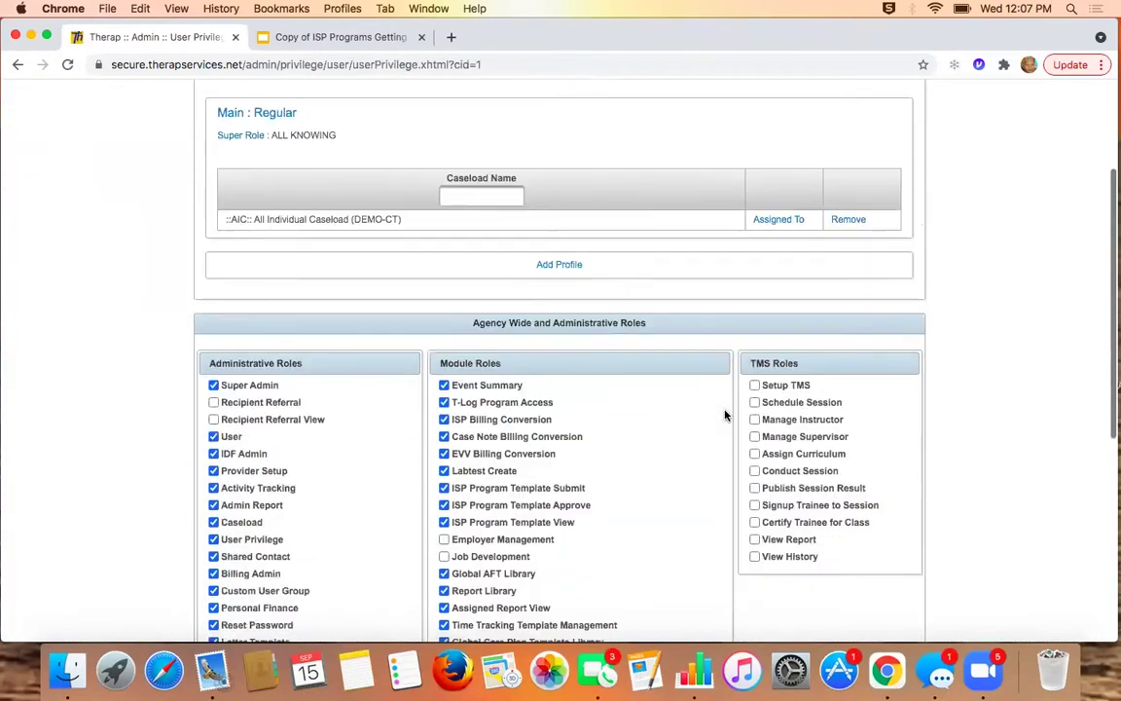
scroll(726, 413, "down", 3)
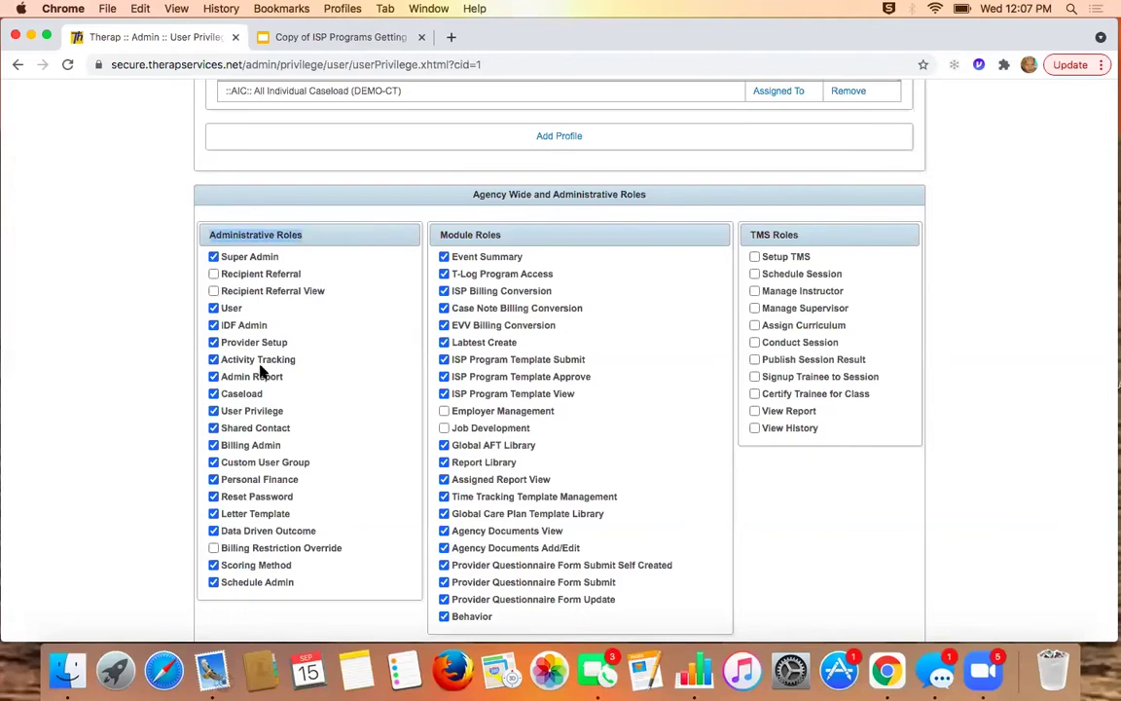
left_click(234, 569)
left_click(214, 566)
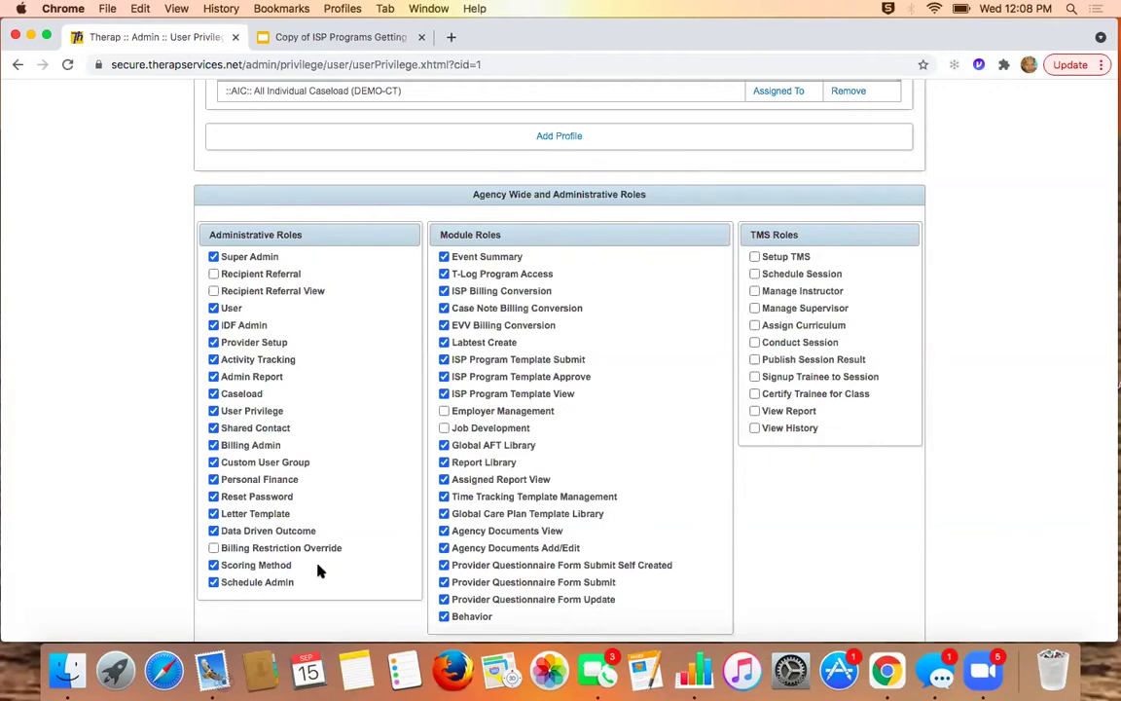
left_click_drag(441, 234, 507, 238)
left_click_drag(596, 365, 476, 363)
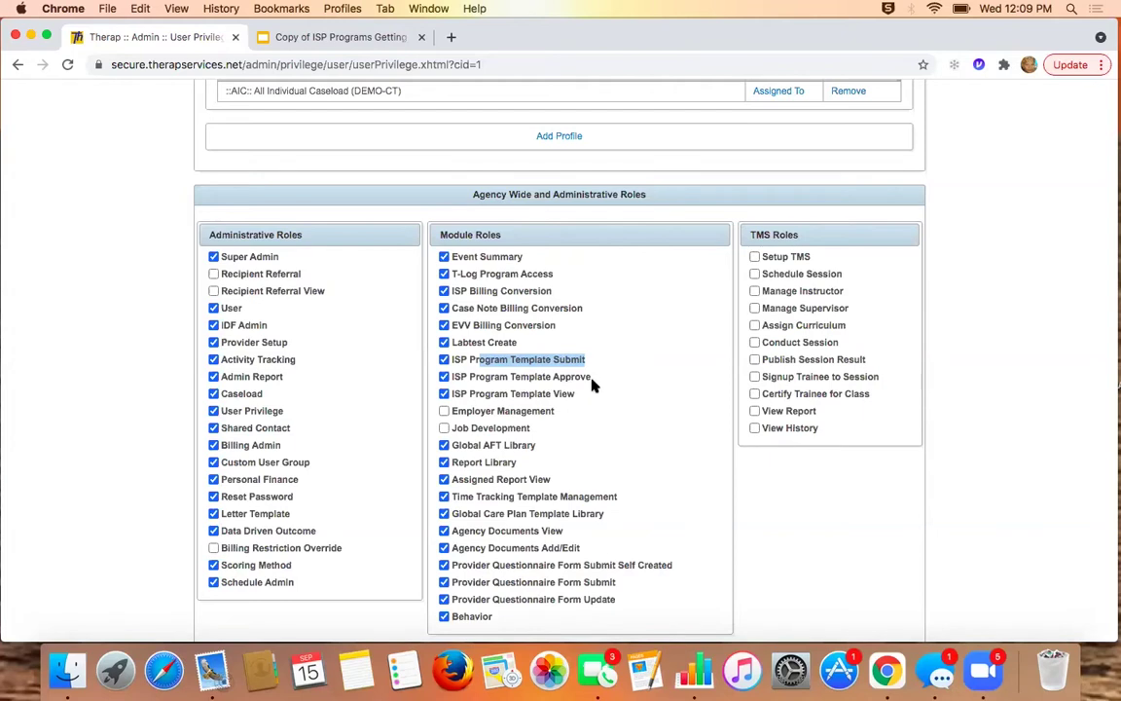
left_click_drag(588, 395, 475, 398)
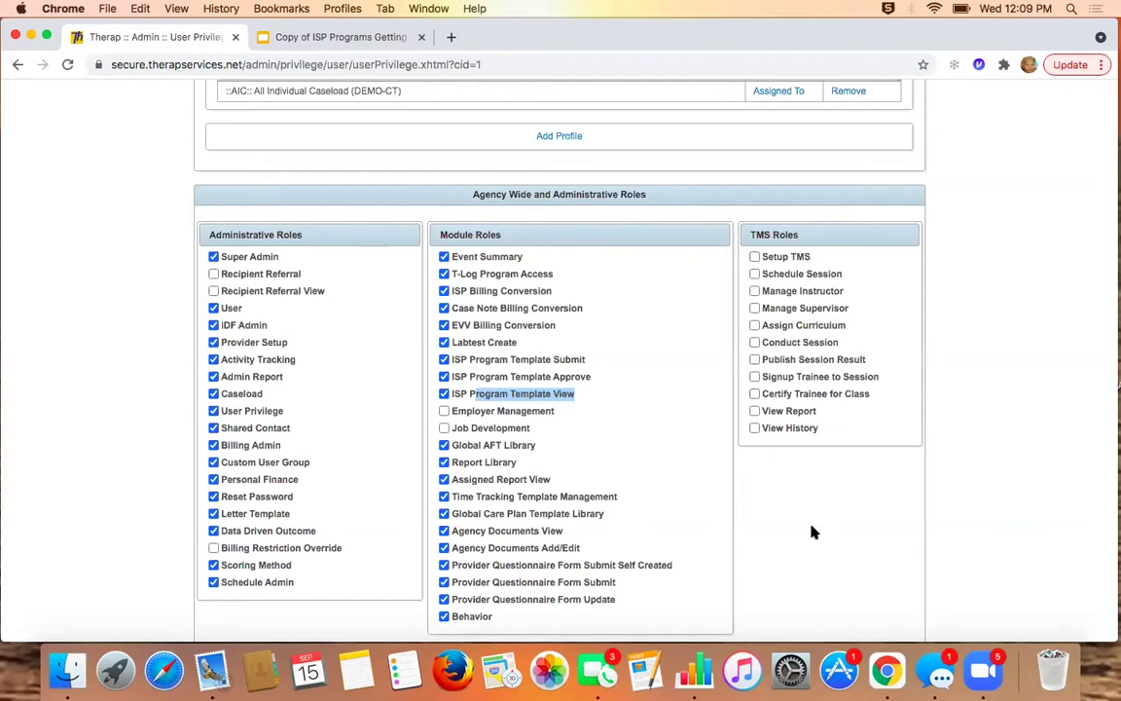
scroll(814, 531, "down", 5)
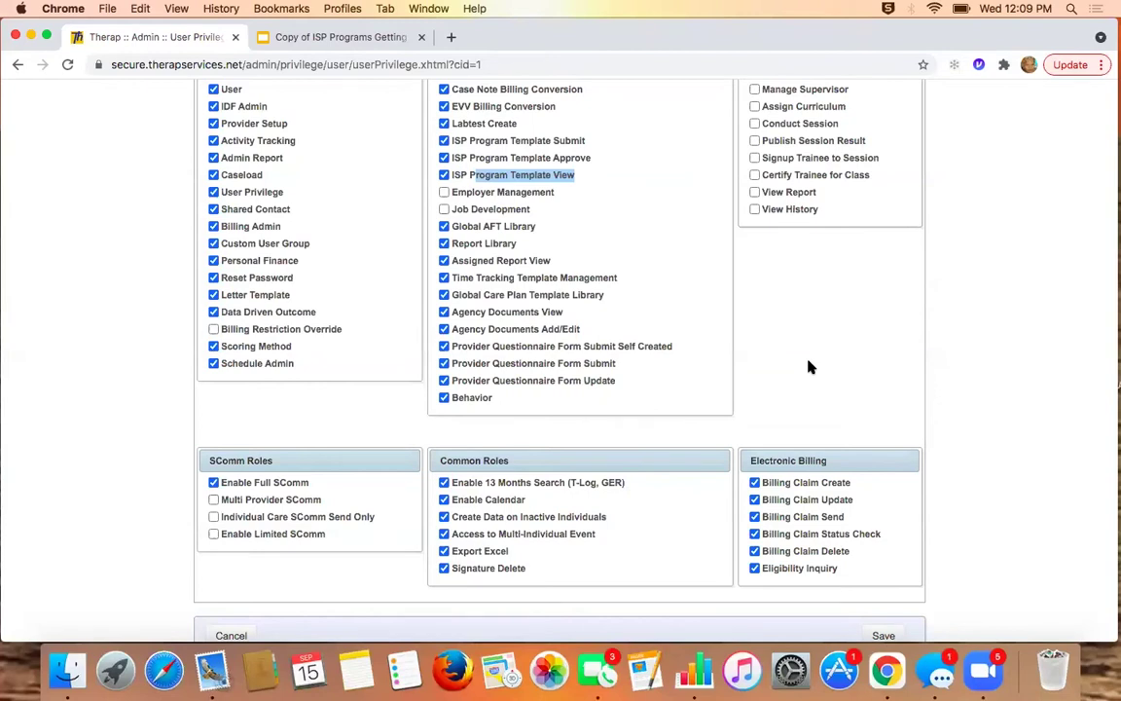
left_click(885, 636)
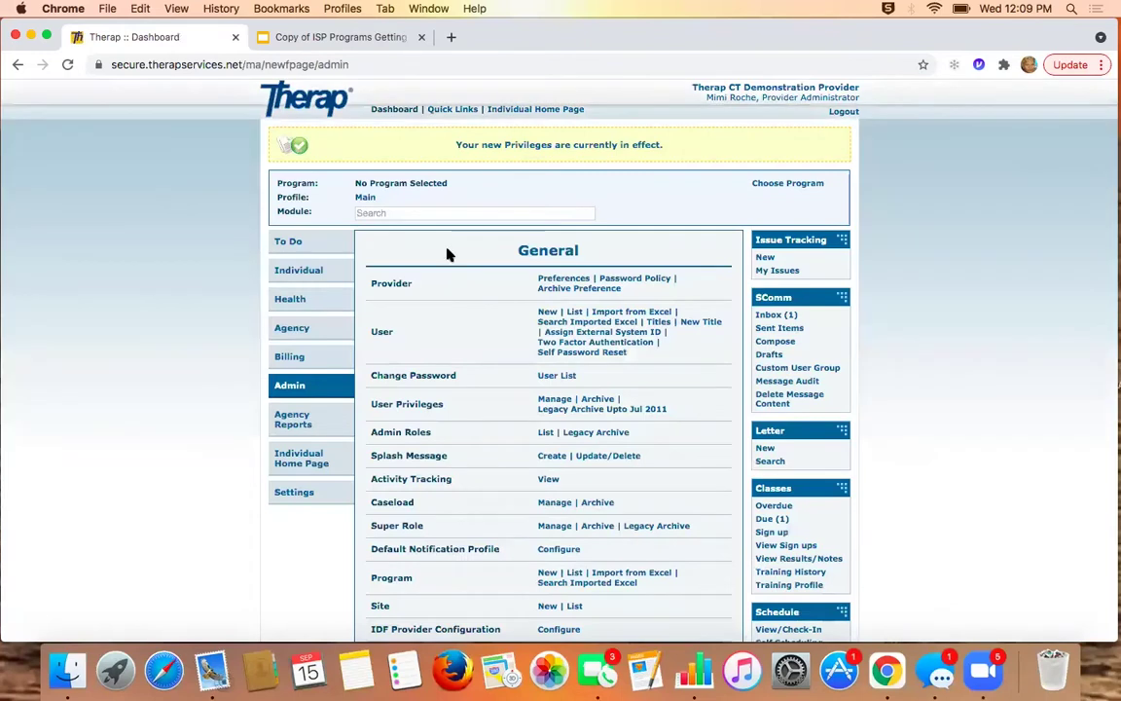
Open the ALL KNOWING super role for editing from the super role management list.
scroll(487, 400, "down", 2)
scroll(488, 400, "down", 3)
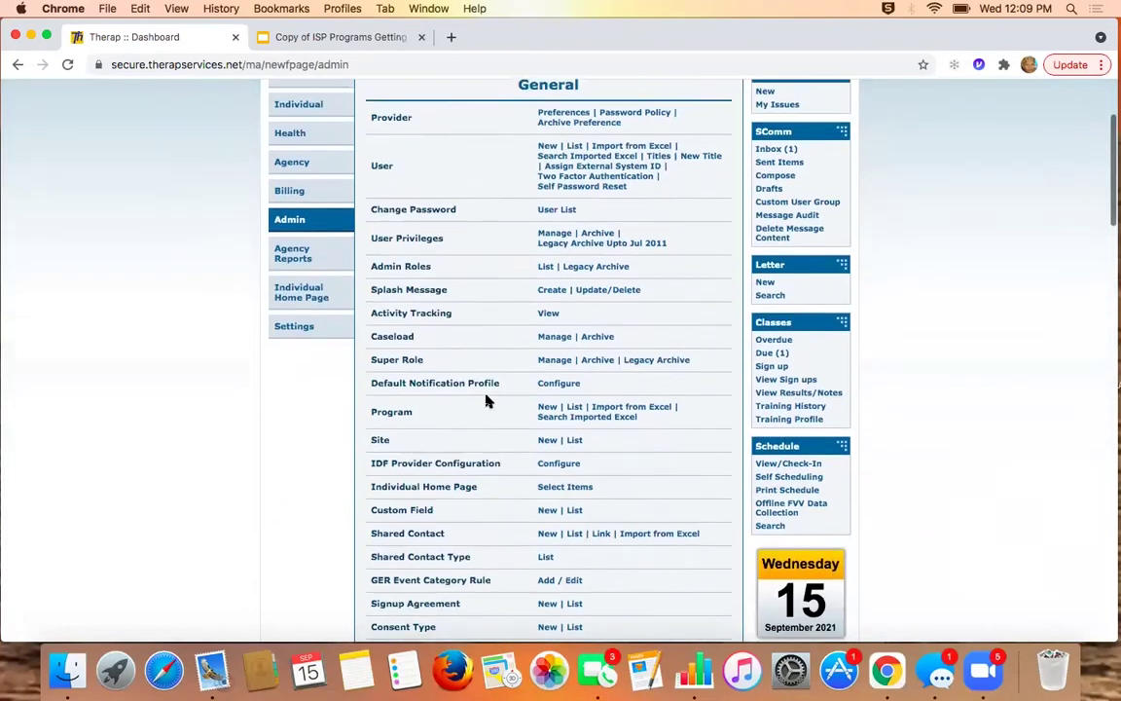
left_click(556, 359)
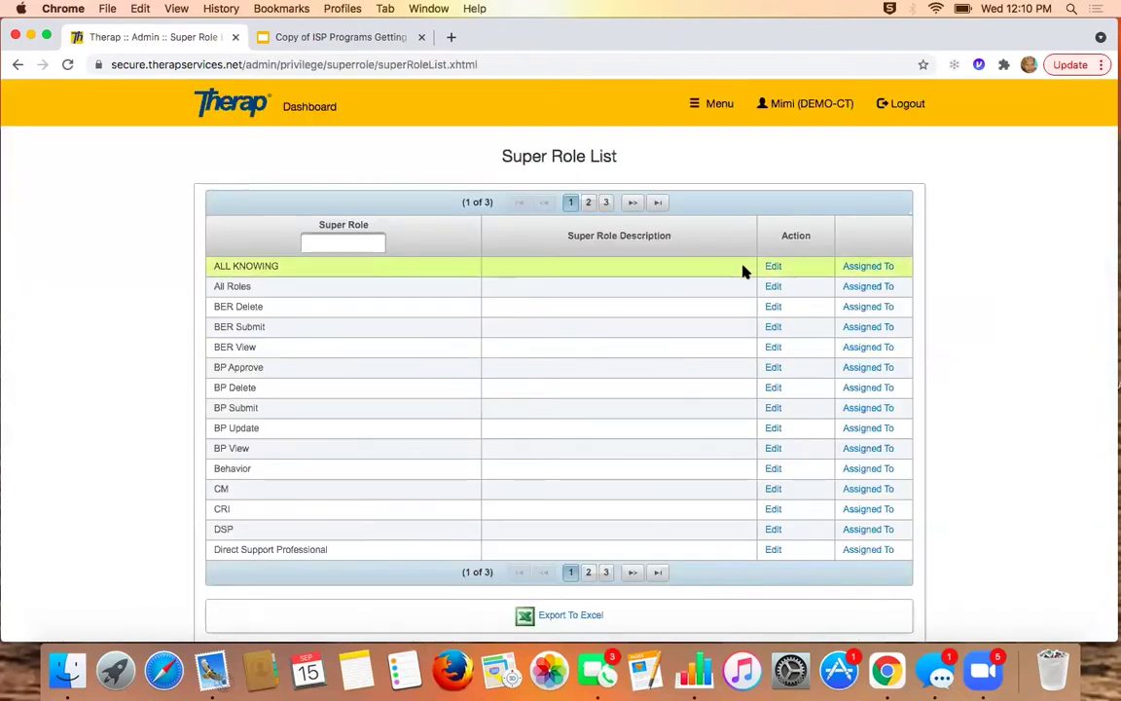
left_click(778, 269)
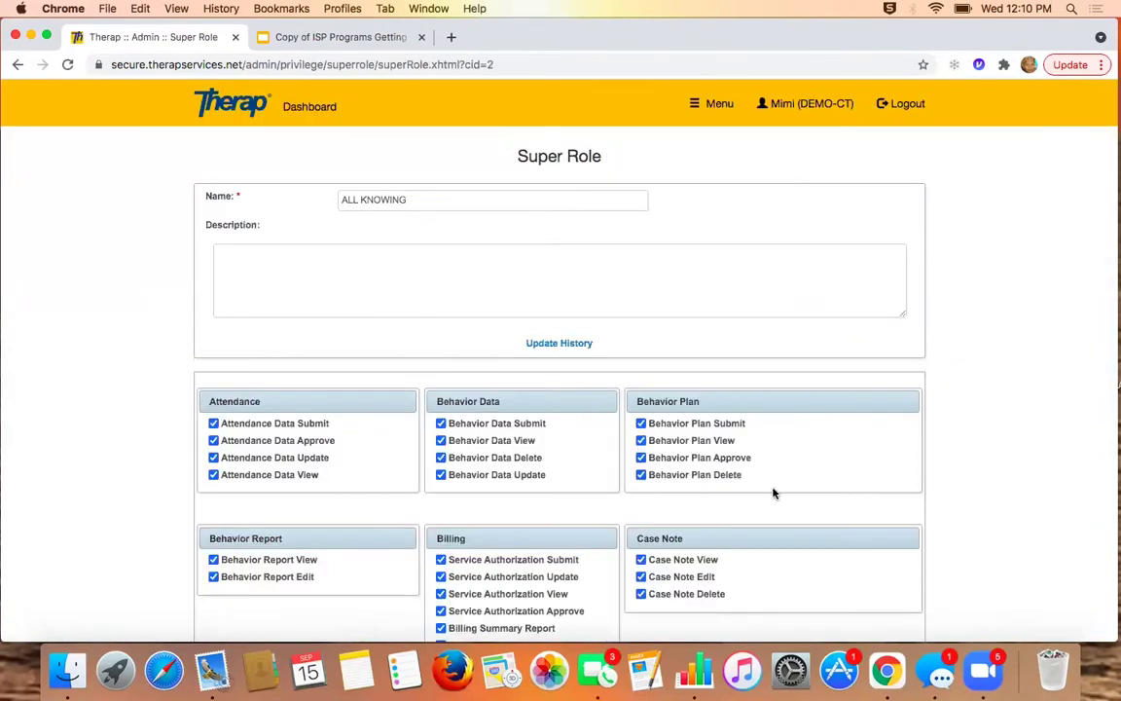
Examine the ISP Data, ISP Plan, ISP Program and ISP Report permissions of the ALL KNOWING super role.
scroll(774, 492, "down", 5)
scroll(773, 492, "down", 5)
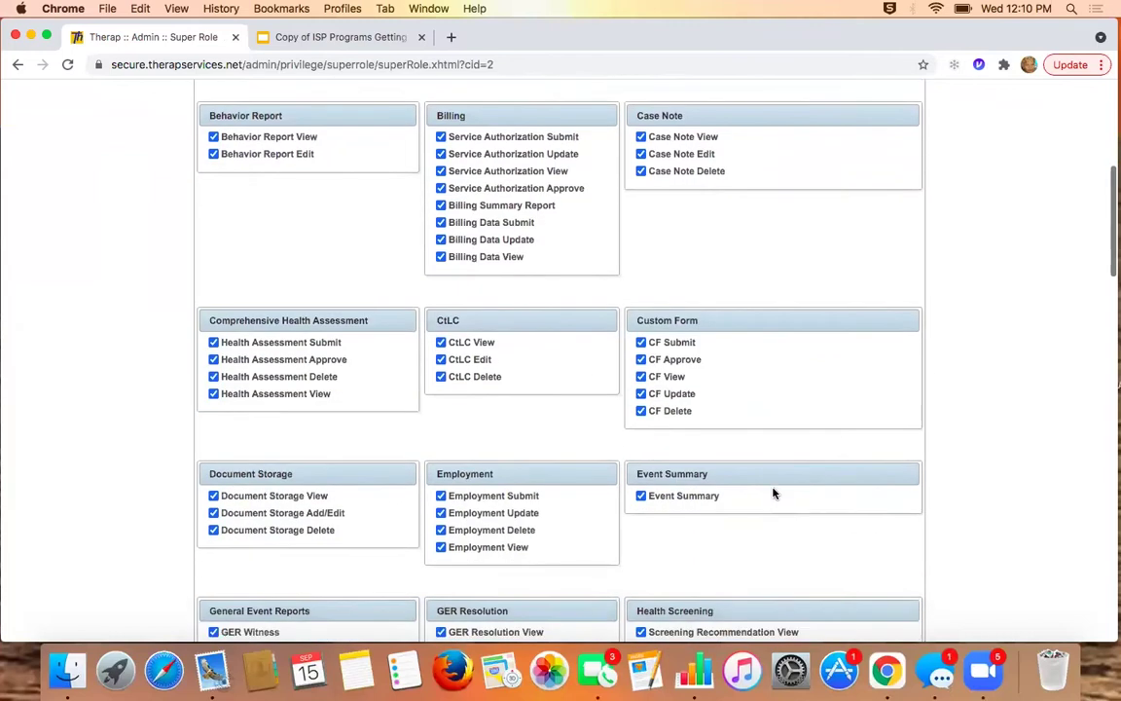
scroll(773, 492, "down", 6)
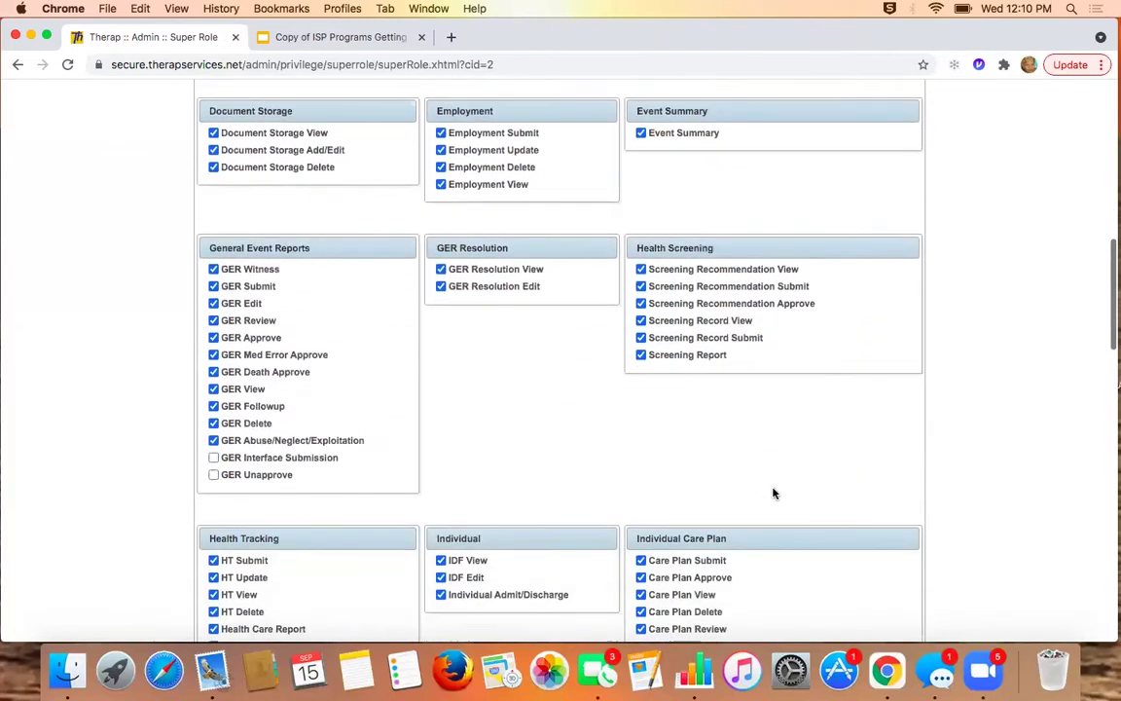
scroll(773, 493, "down", 1)
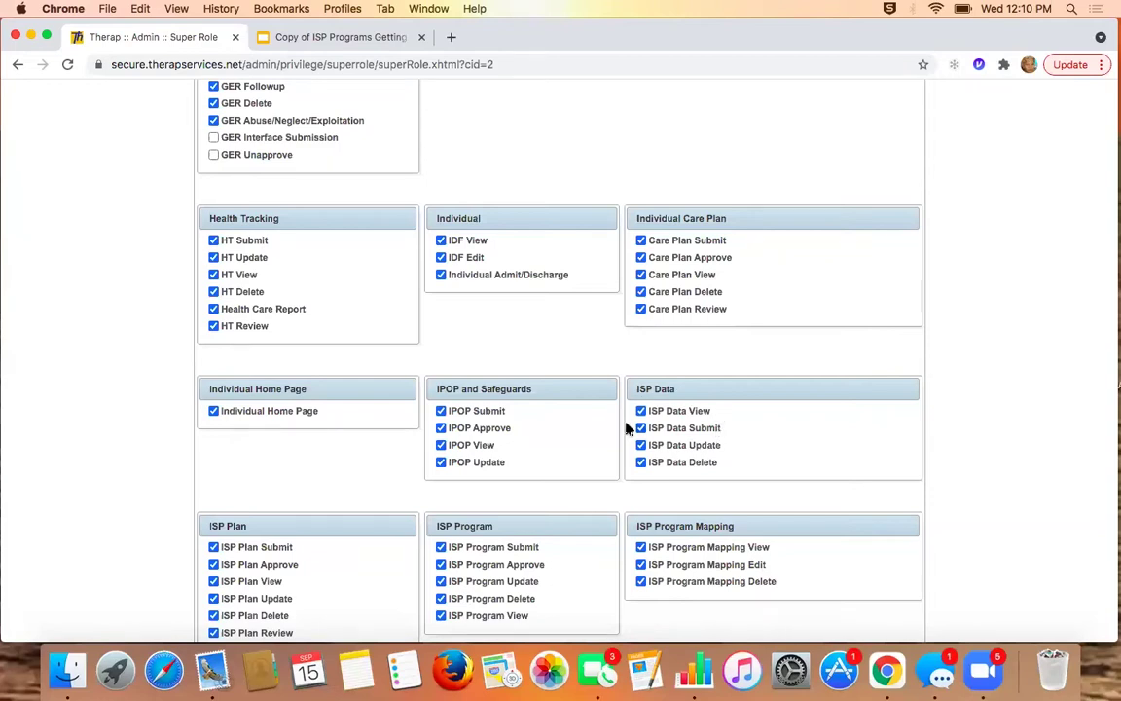
left_click_drag(638, 389, 687, 392)
left_click(991, 476)
scroll(990, 477, "down", 3)
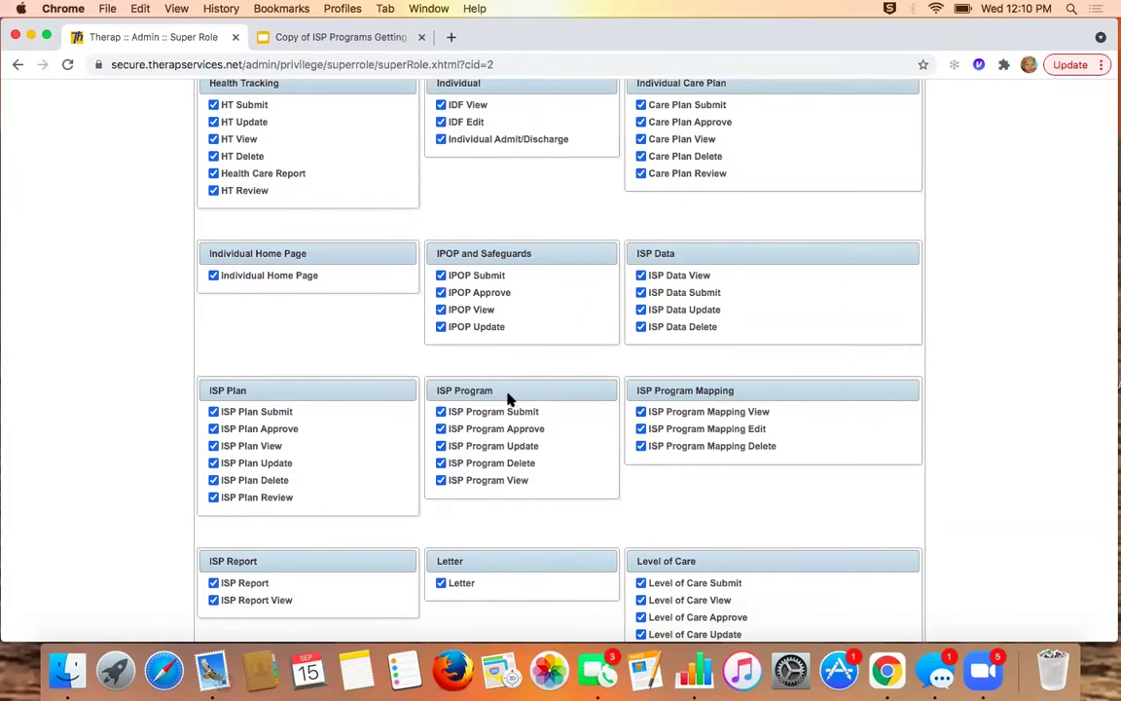
left_click_drag(437, 389, 502, 391)
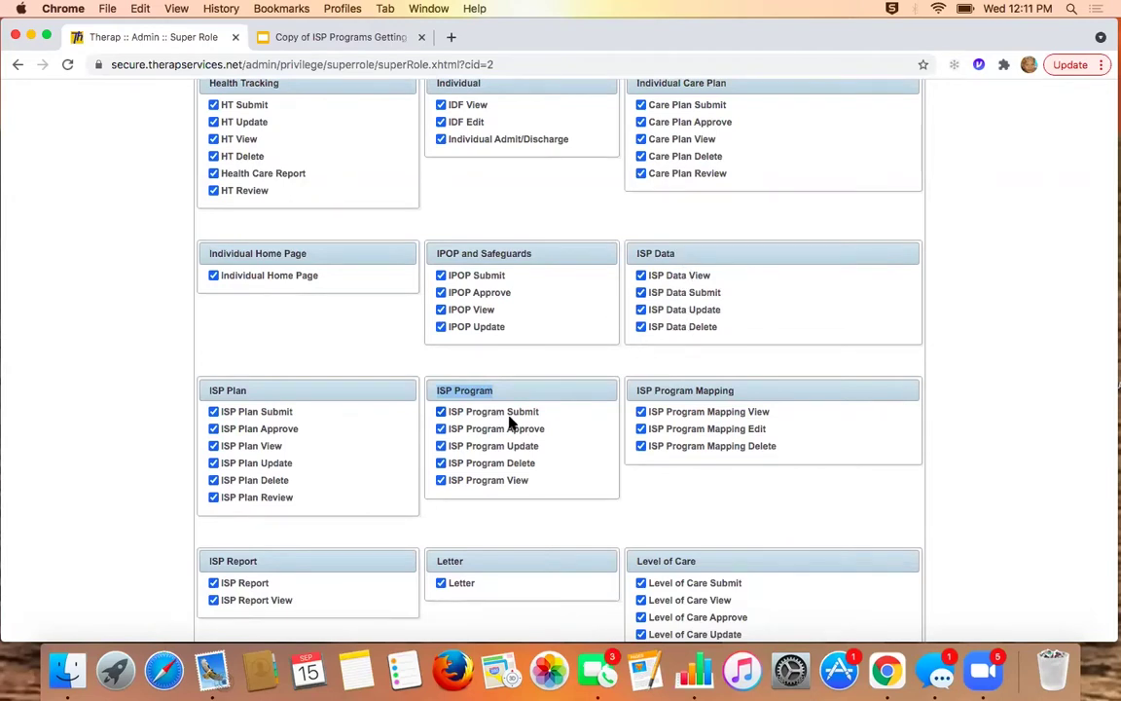
scroll(577, 428, "down", 1)
scroll(578, 428, "down", 2)
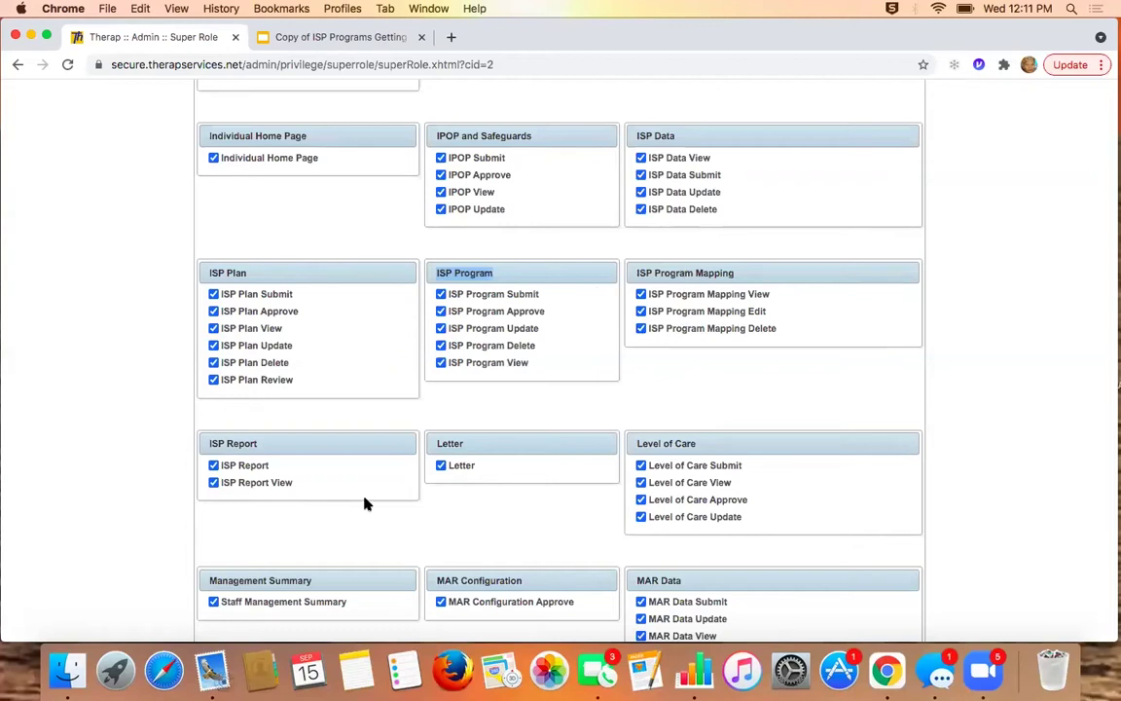
scroll(328, 472, "down", 1)
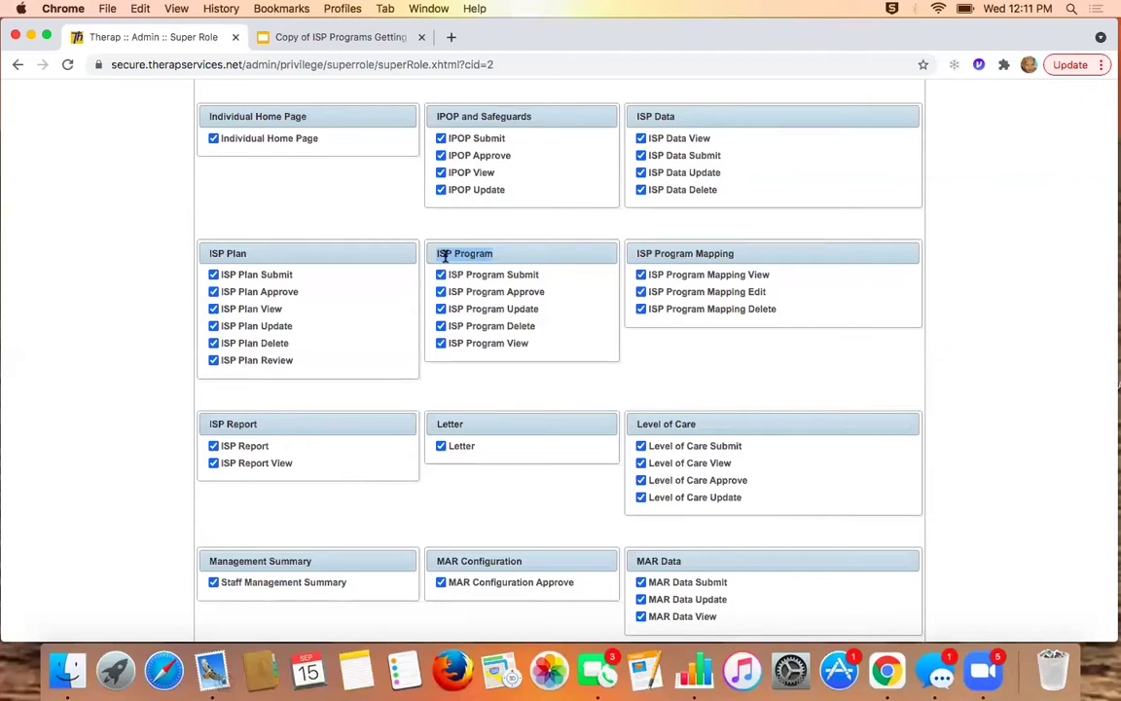
left_click_drag(443, 253, 483, 253)
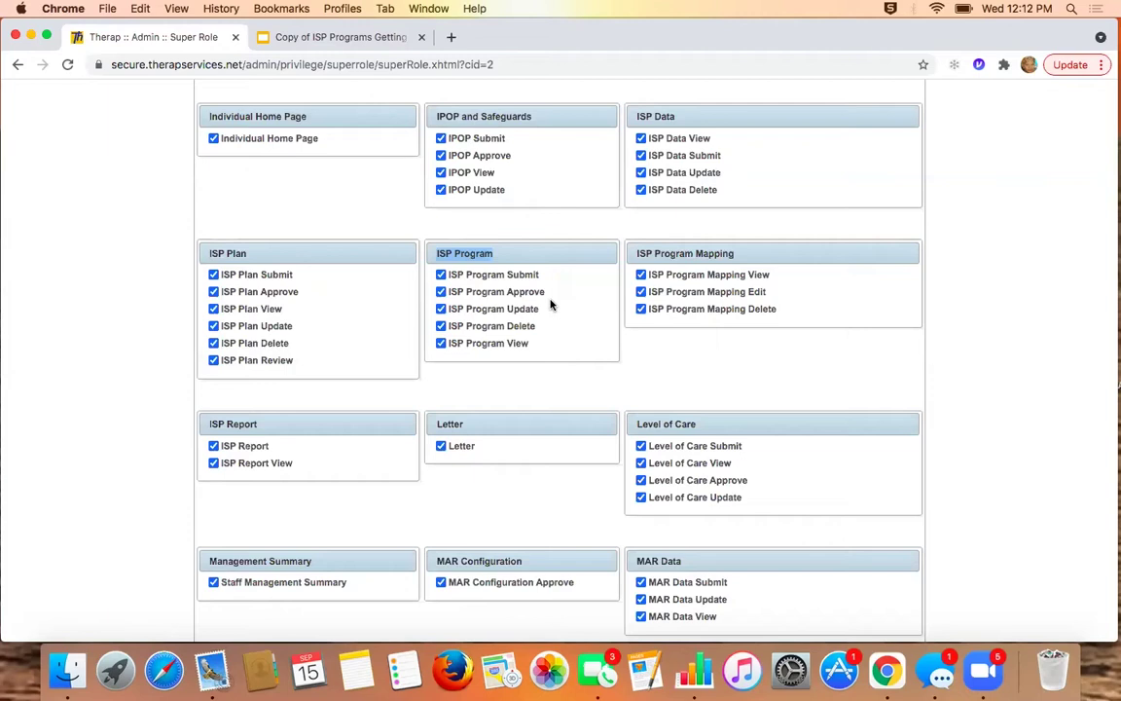
Save the ALL KNOWING super role.
scroll(801, 437, "down", 4)
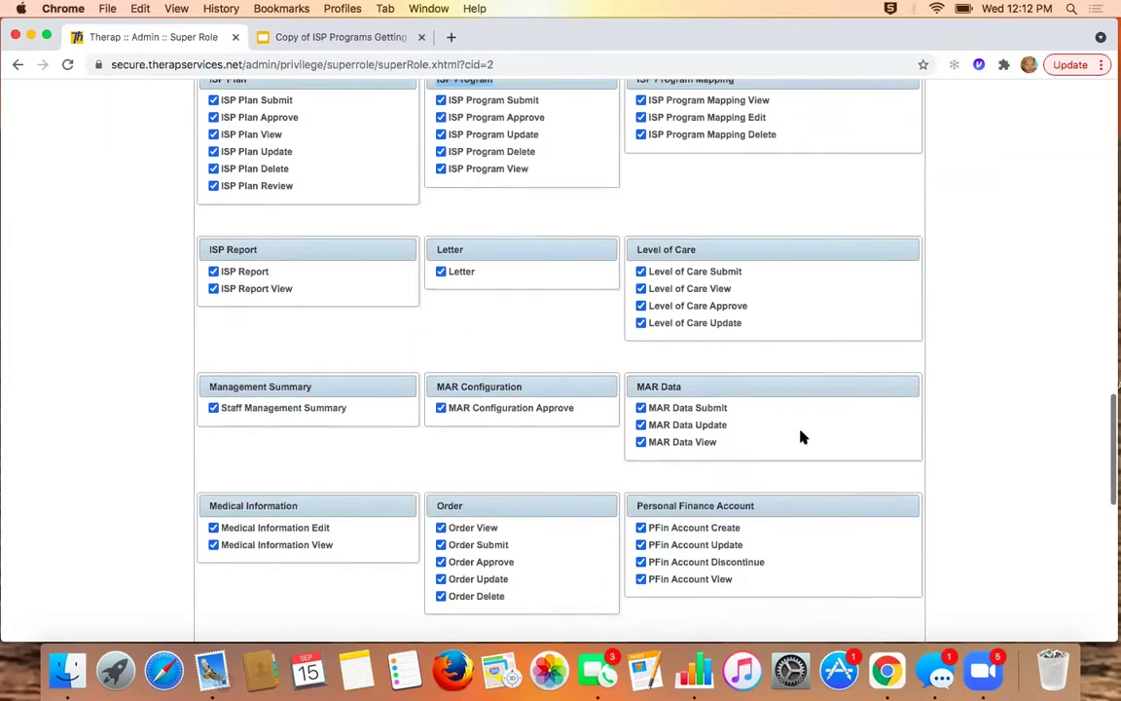
scroll(801, 437, "down", 15)
left_click(880, 570)
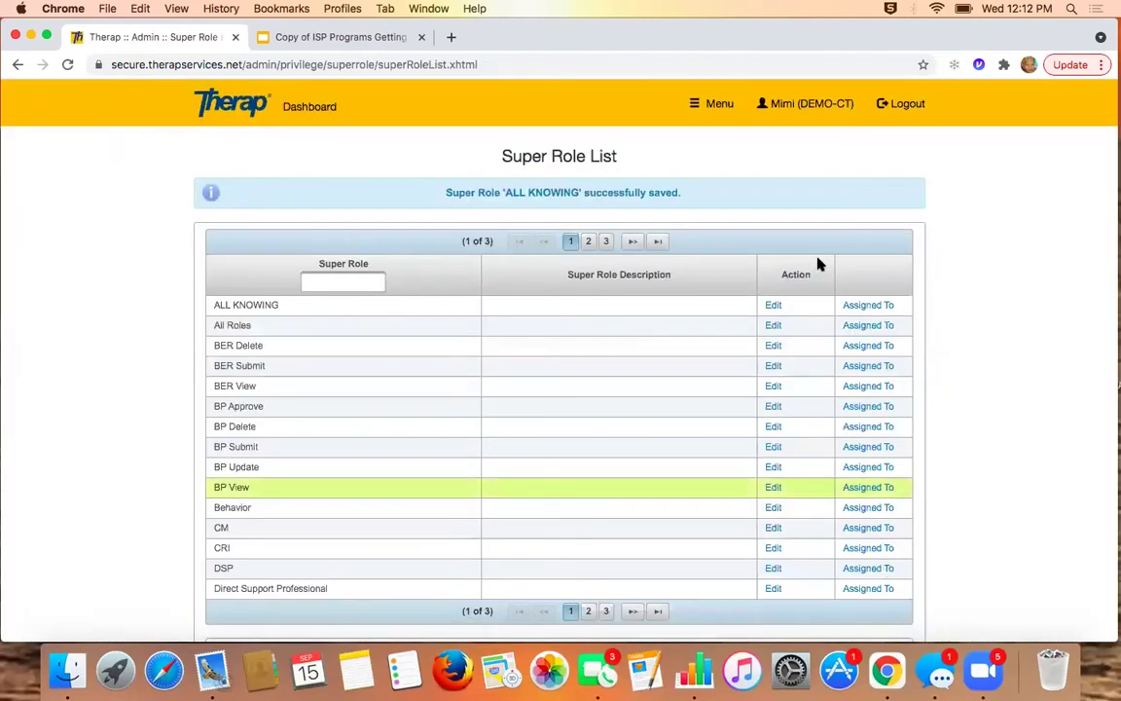
Return to the Admin dashboard and start a new ISP Program Scoring Method in the Care section.
left_click(309, 107)
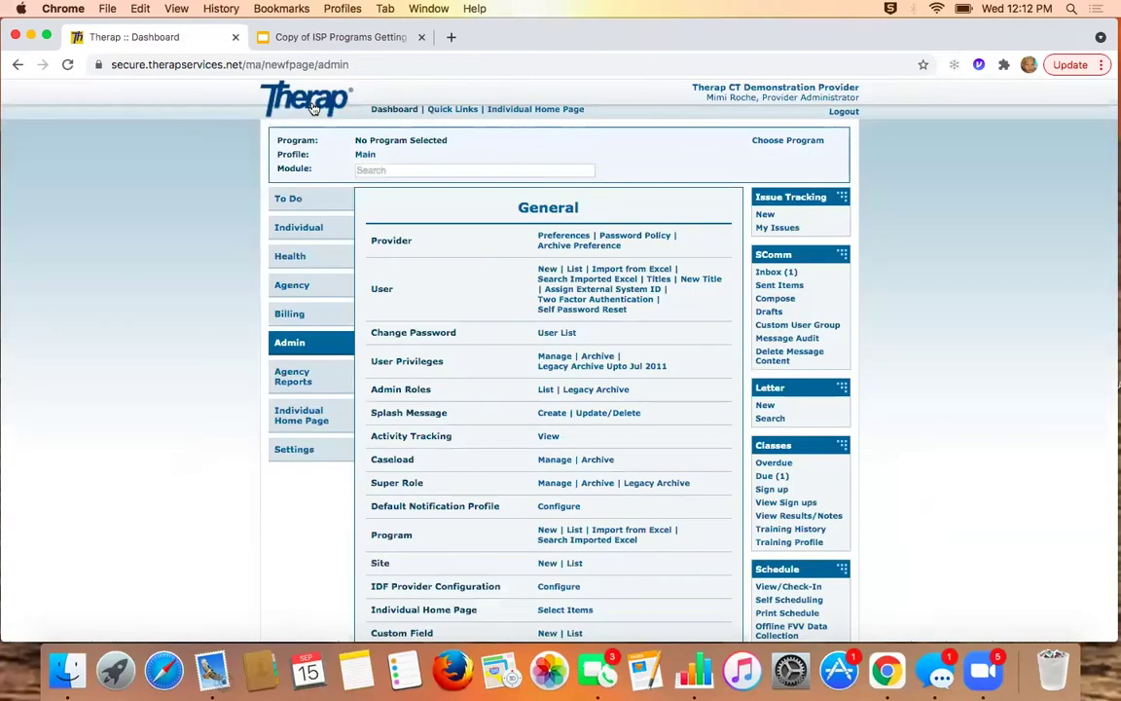
scroll(506, 442, "down", 3)
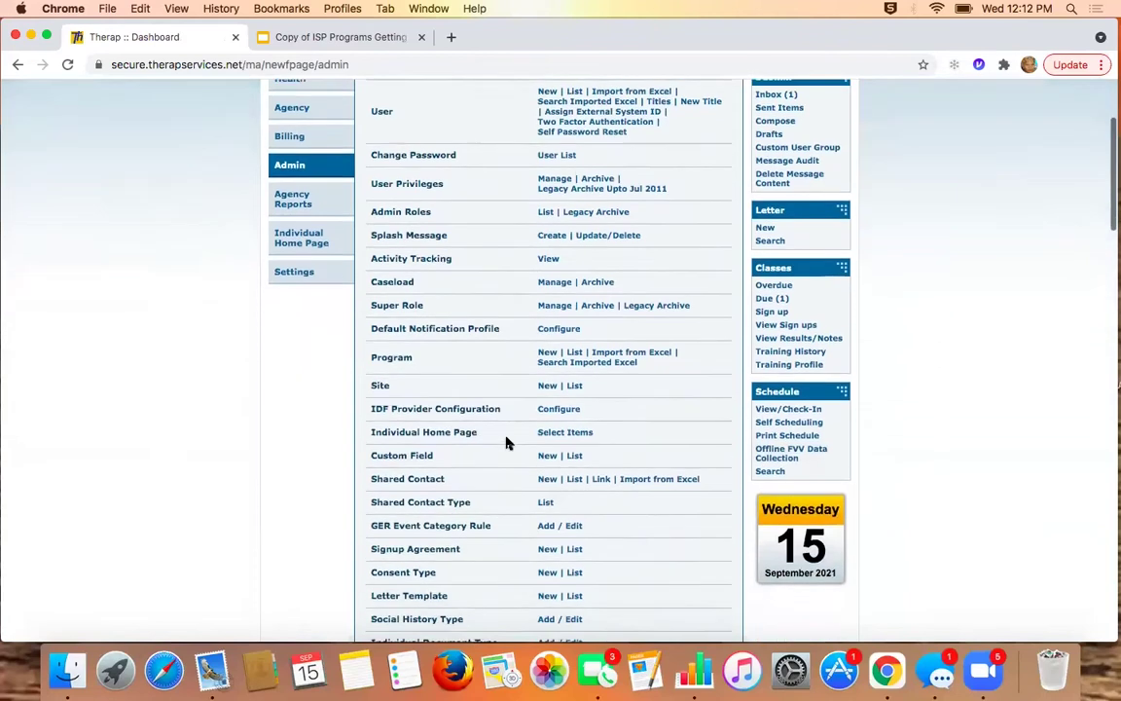
scroll(506, 443, "down", 10)
scroll(506, 443, "down", 2)
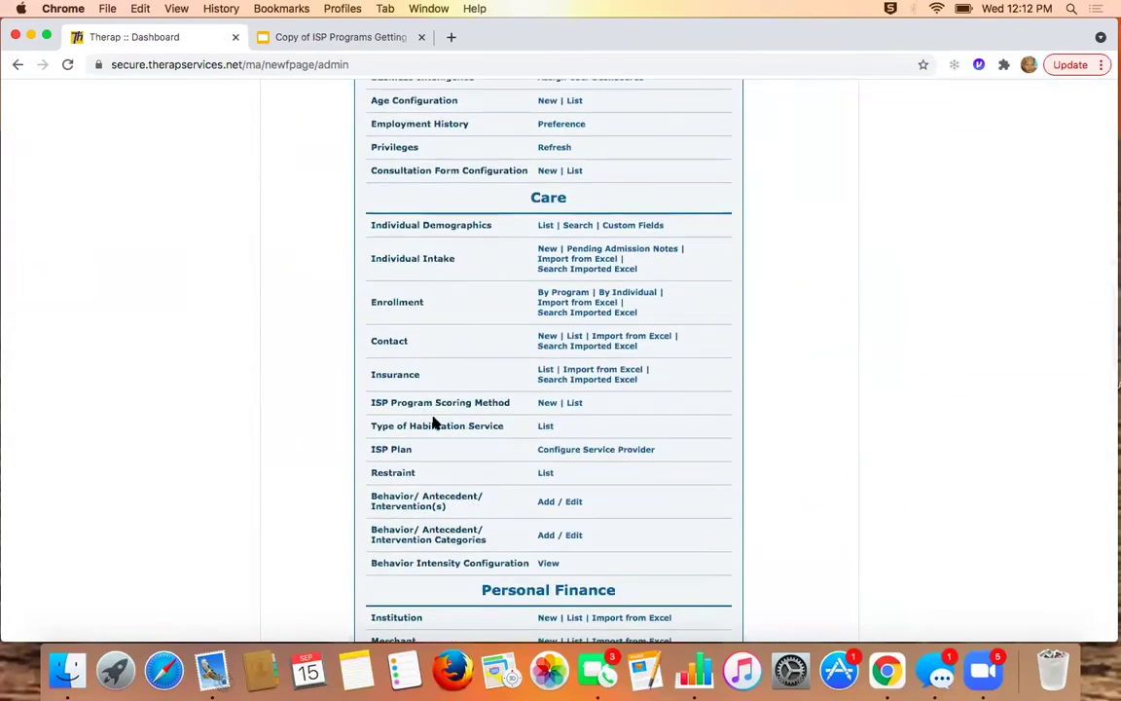
left_click_drag(371, 402, 513, 406)
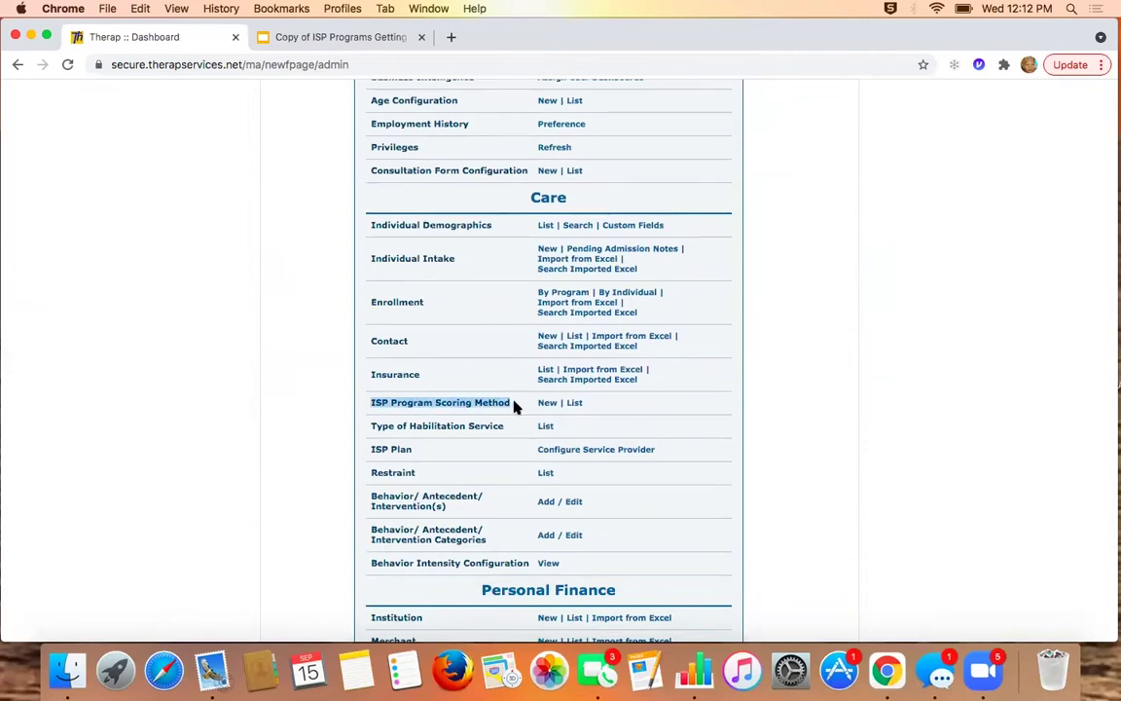
left_click(551, 406)
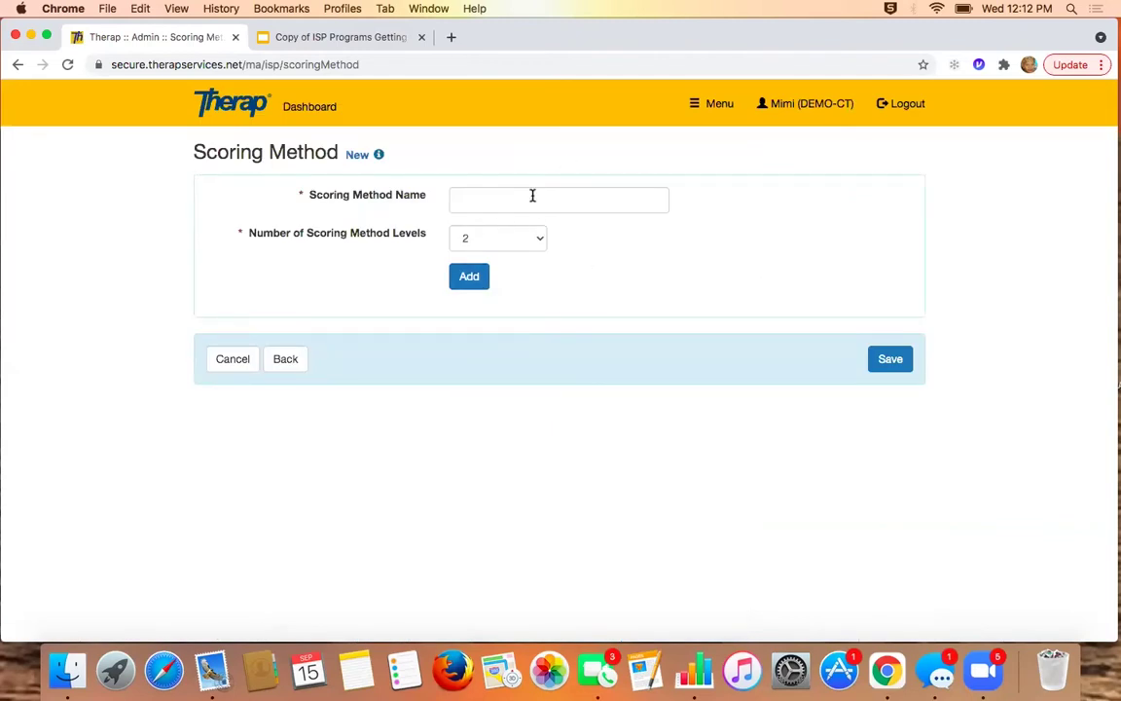
Set the number of scoring method levels to 10 and add the level rows.
left_click(479, 202)
left_click(542, 242)
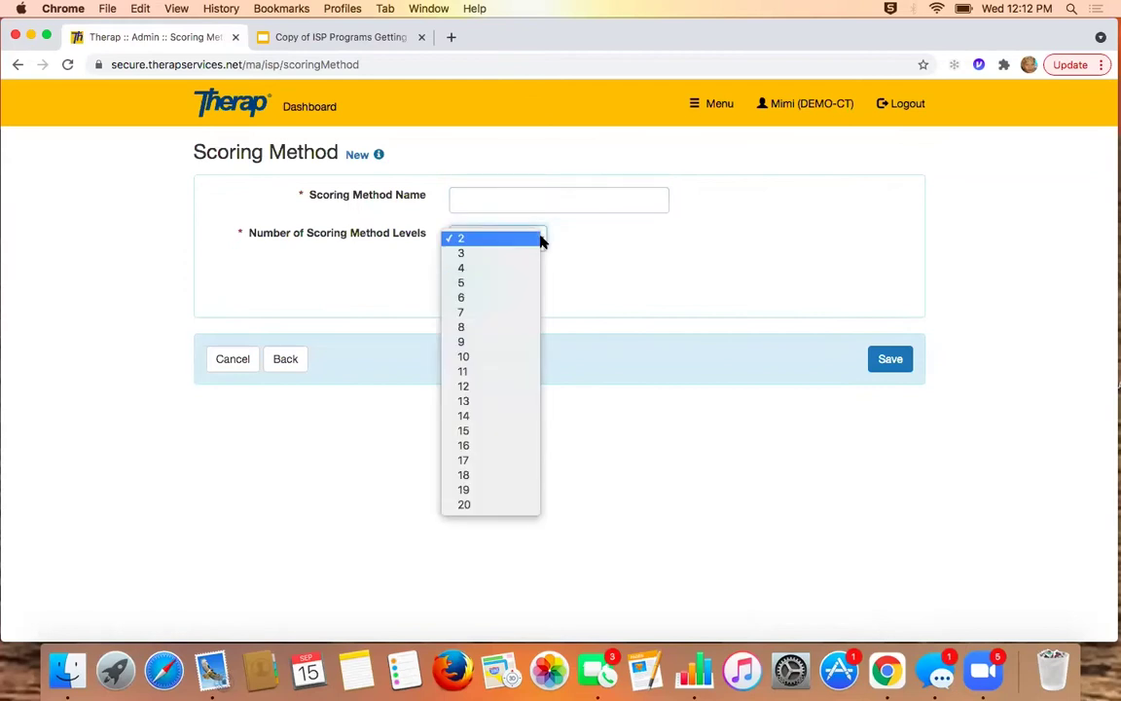
left_click(495, 360)
left_click(472, 281)
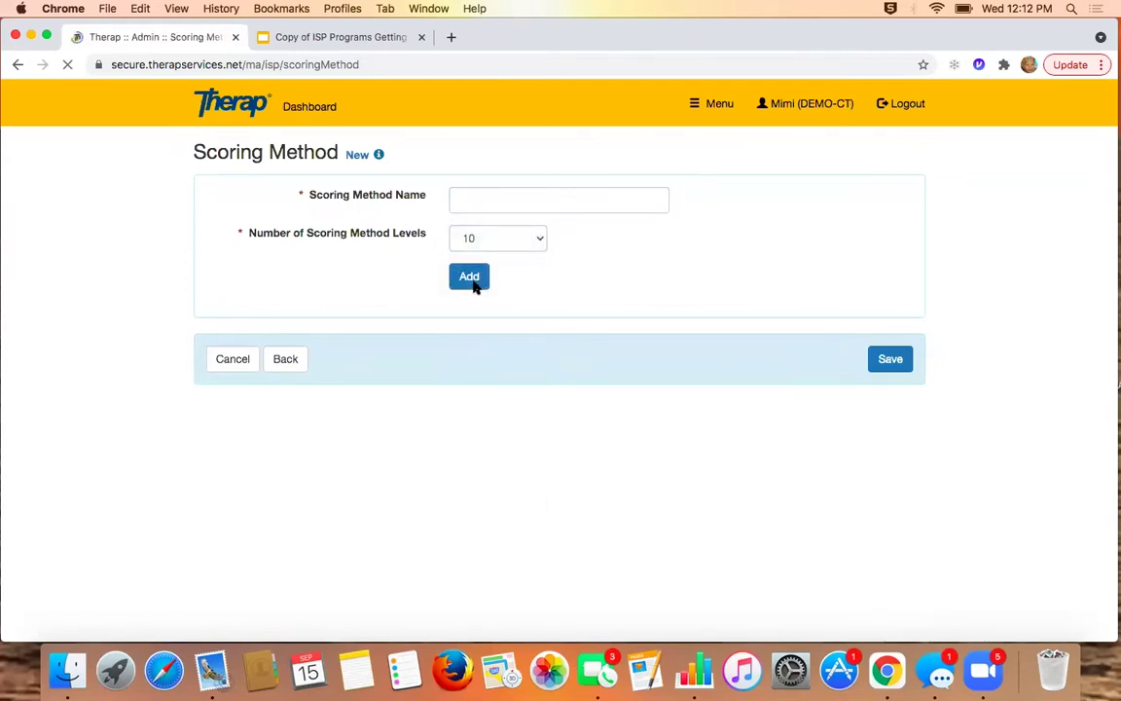
Caption the first three scoring levels "Independent", "Verbal Prompts" and "Hand over hand assistance".
left_click(384, 407)
type("Independent")
left_click(353, 443)
type("Verbal Pom")
key("BackSpace")
type("rompts")
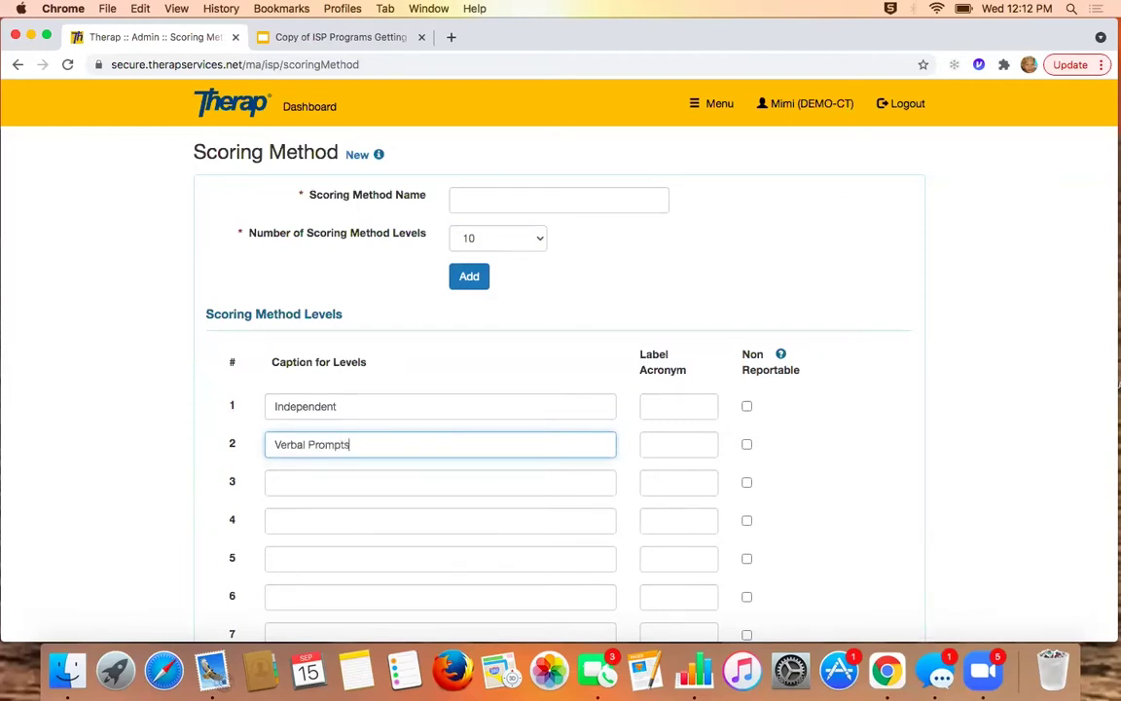
left_click(354, 483)
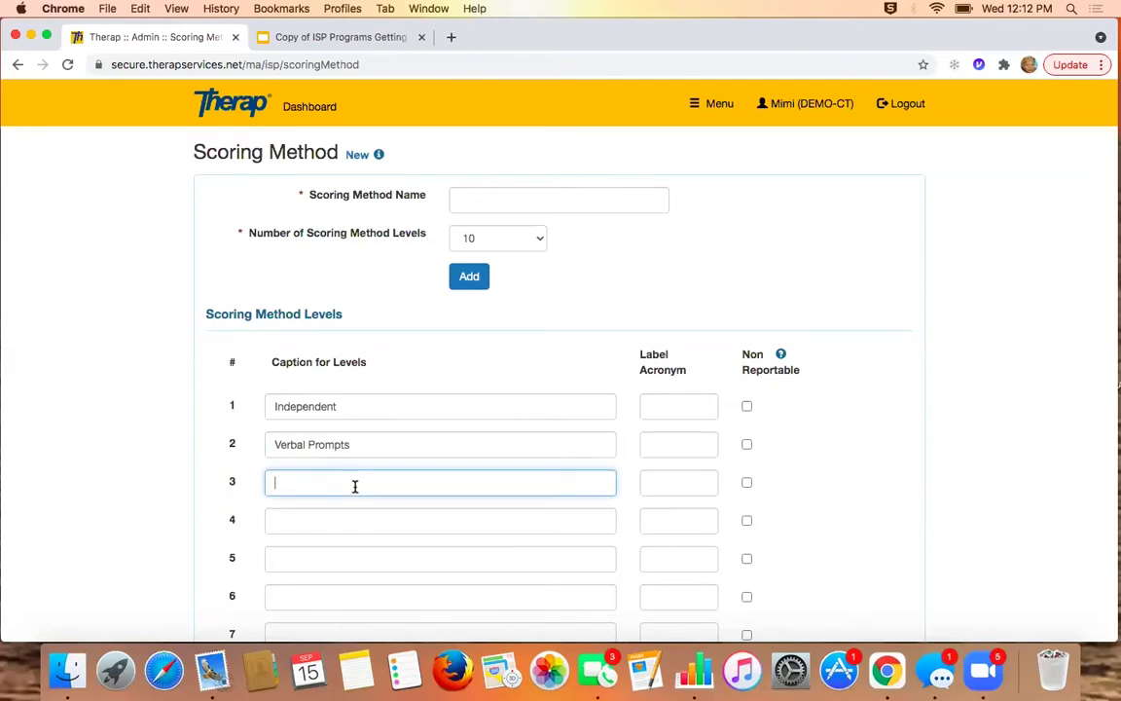
type("Hand over hand assistance")
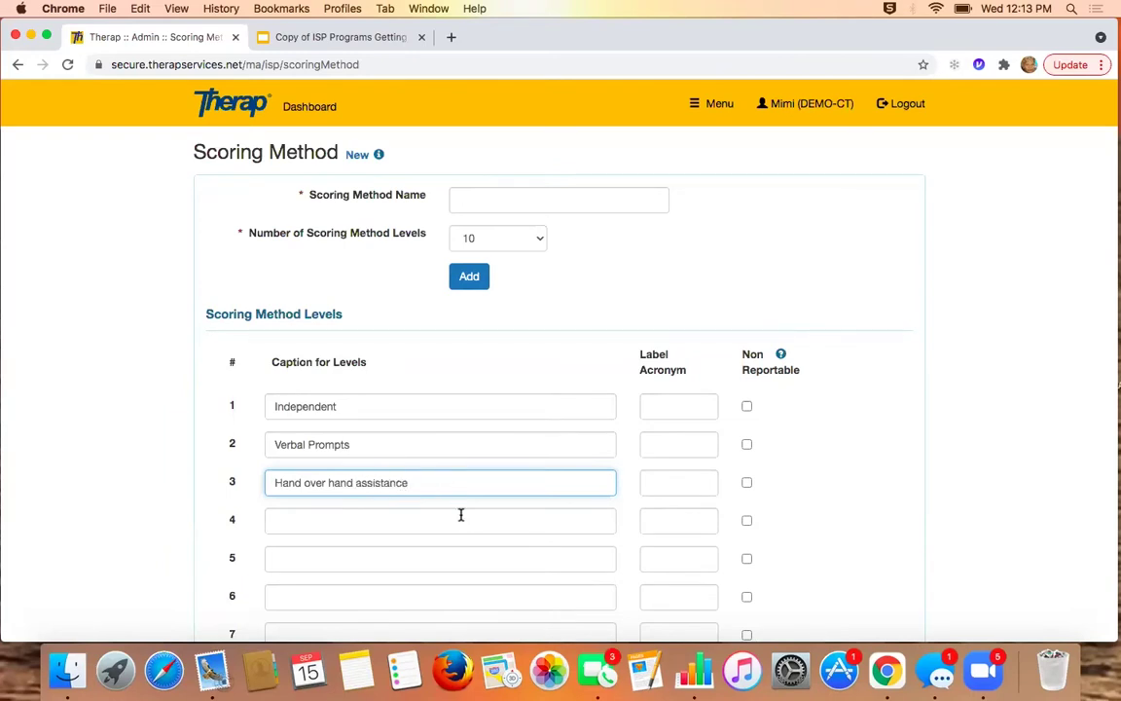
Enter the label acronyms IND, VP and HOH for scoring levels 1 to 3.
left_click(658, 407)
type("IND")
left_click(694, 443)
type("VP")
left_click(699, 482)
type("HOH")
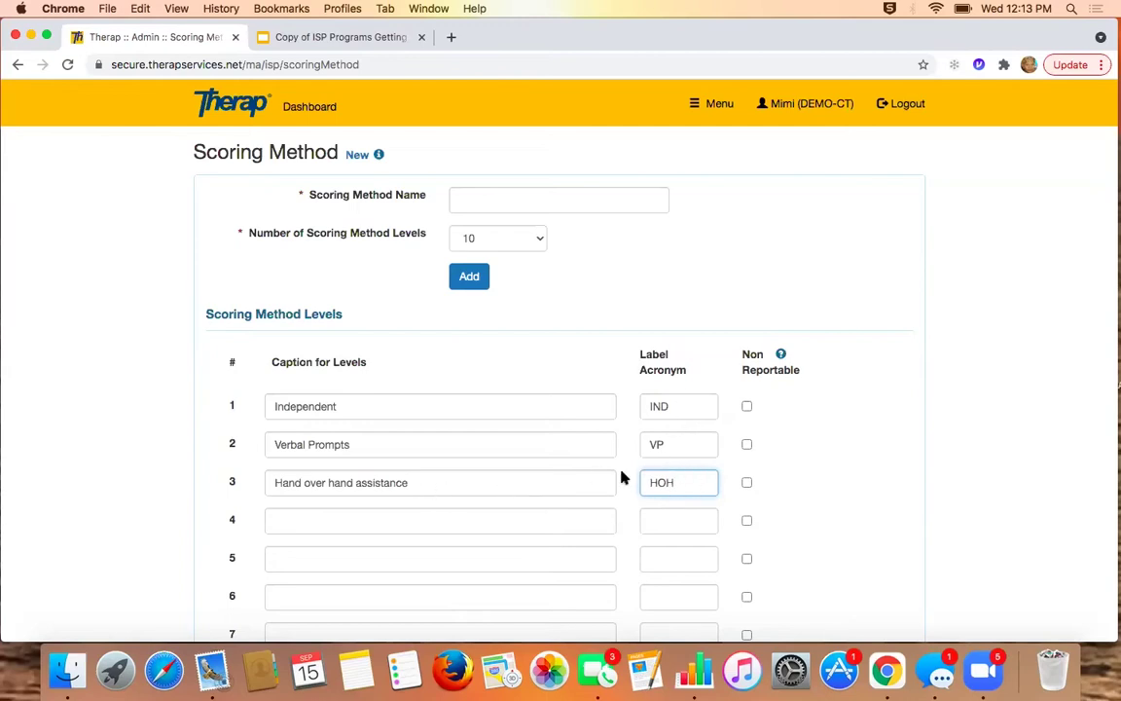
Caption the fourth scoring level "Non Applicable" and mark it as non reportable.
left_click(573, 521)
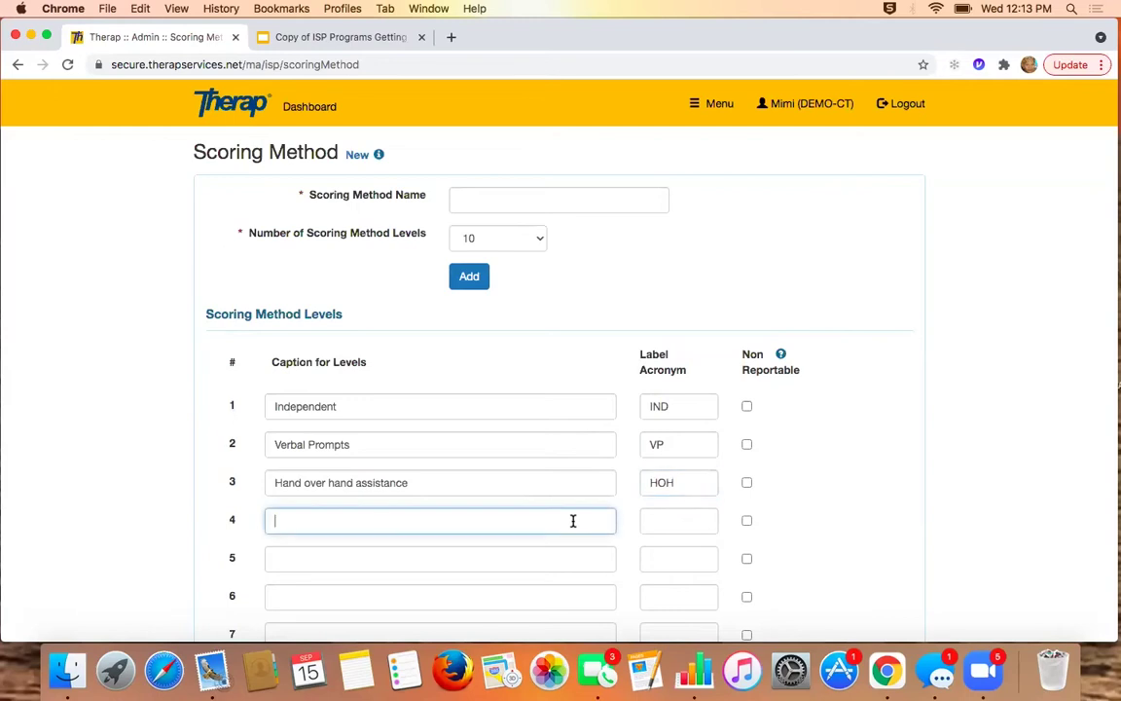
type("Non app")
key("BackSpace")
key("BackSpace")
key("BackSpace")
type("ap")
key("BackSpace")
key("BackSpace")
type("Applicable")
left_click_drag(356, 520, 264, 520)
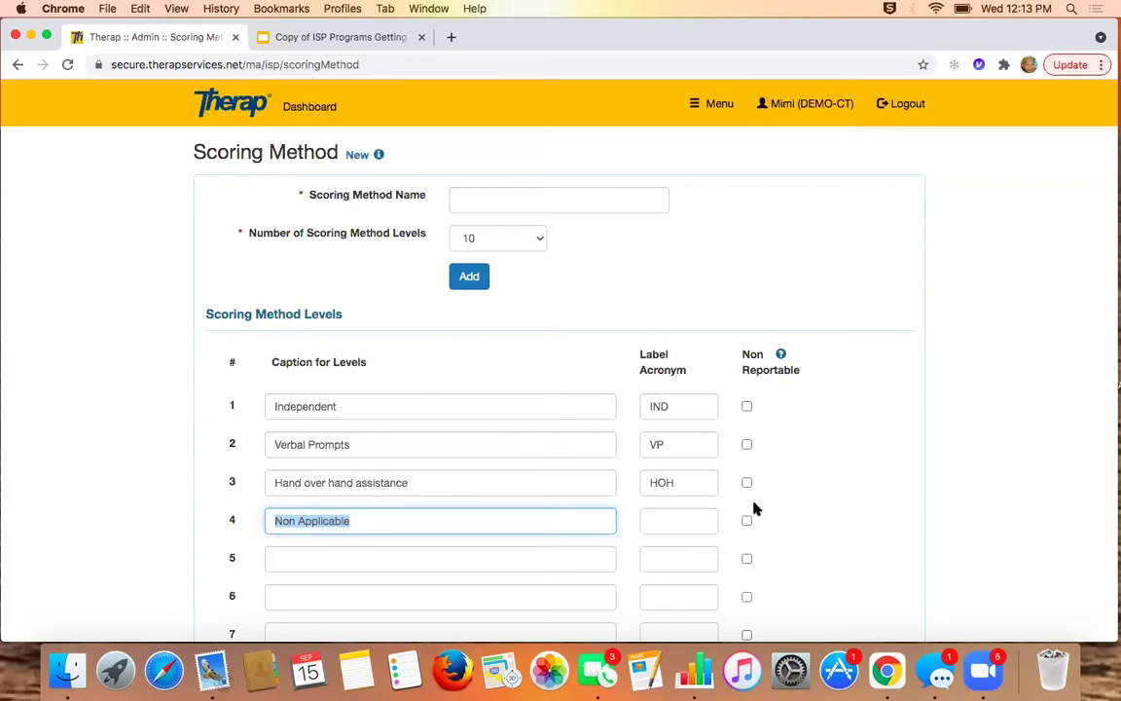
left_click(747, 523)
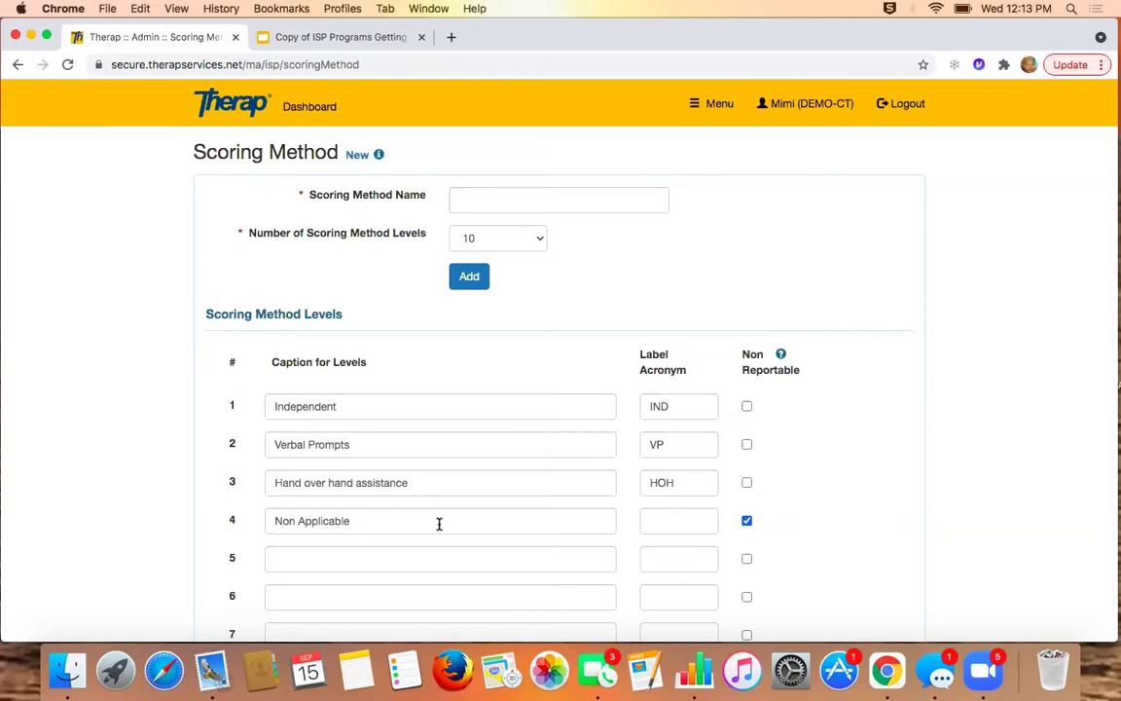
scroll(850, 513, "down", 5)
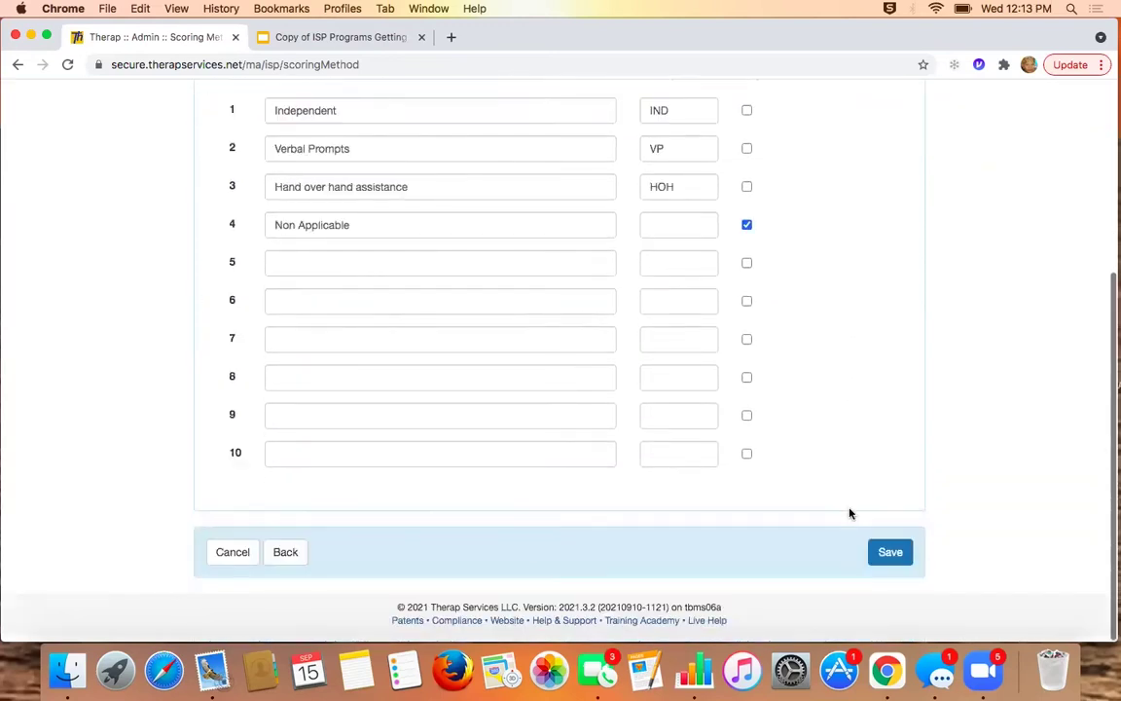
scroll(888, 359, "up", 5)
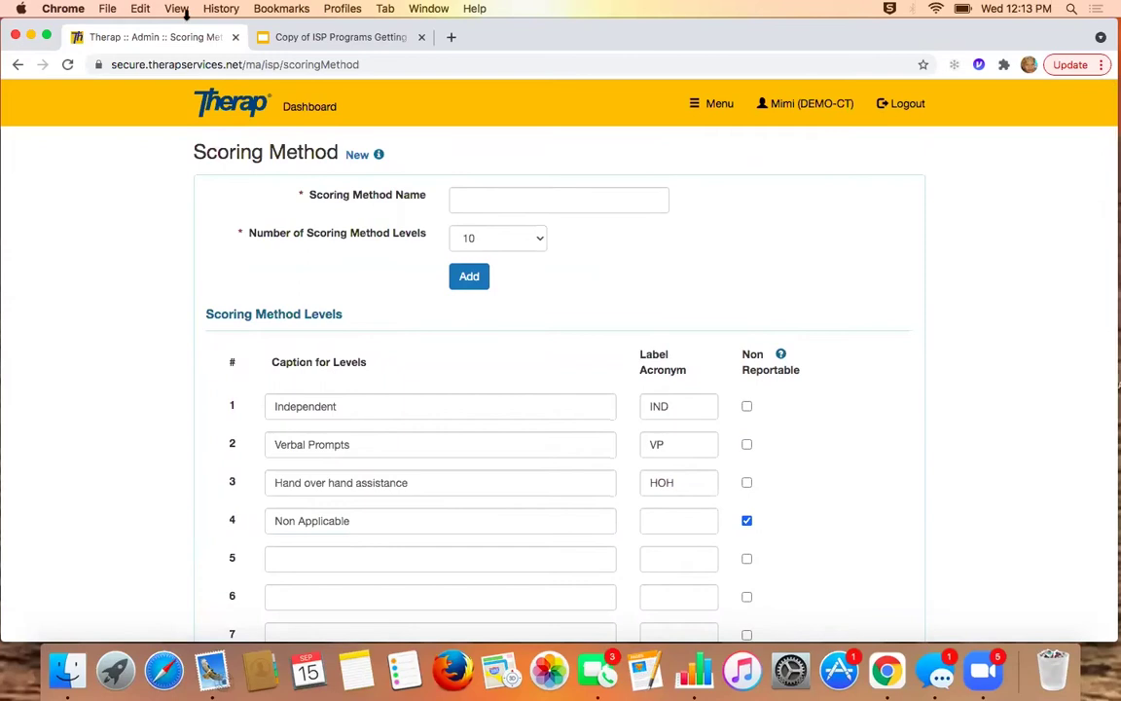
Return to the dashboard and open the ISP template search of the Global Template Library among the individual care modules.
left_click(306, 108)
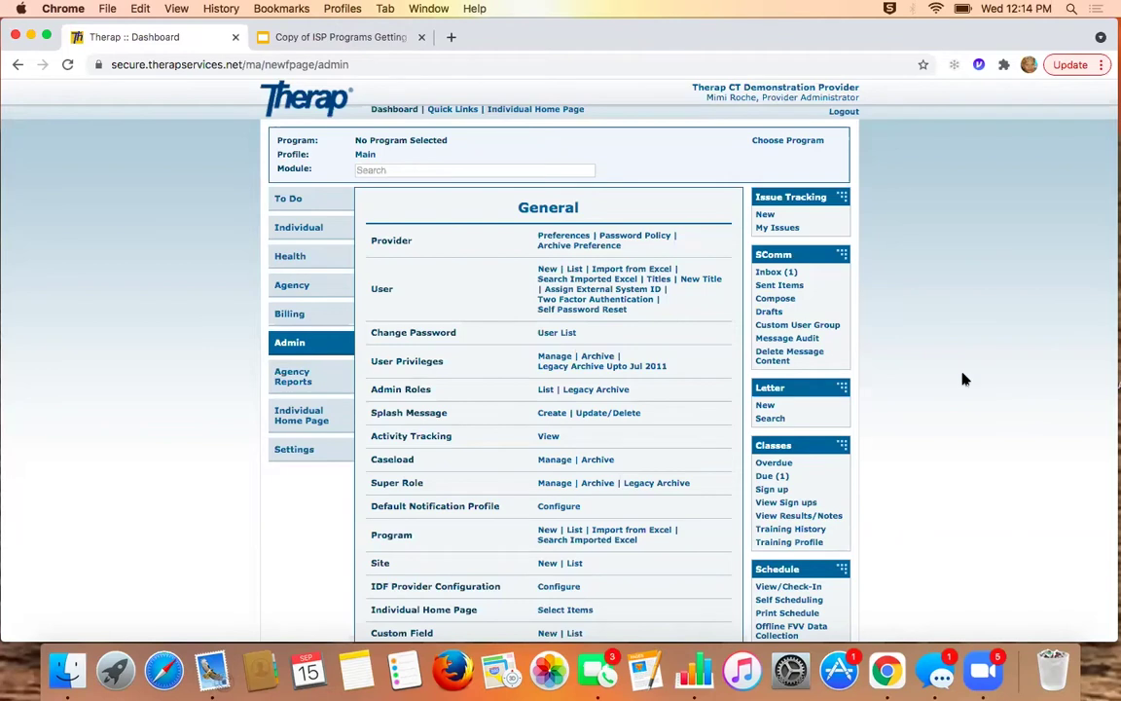
scroll(370, 384, "down", 2)
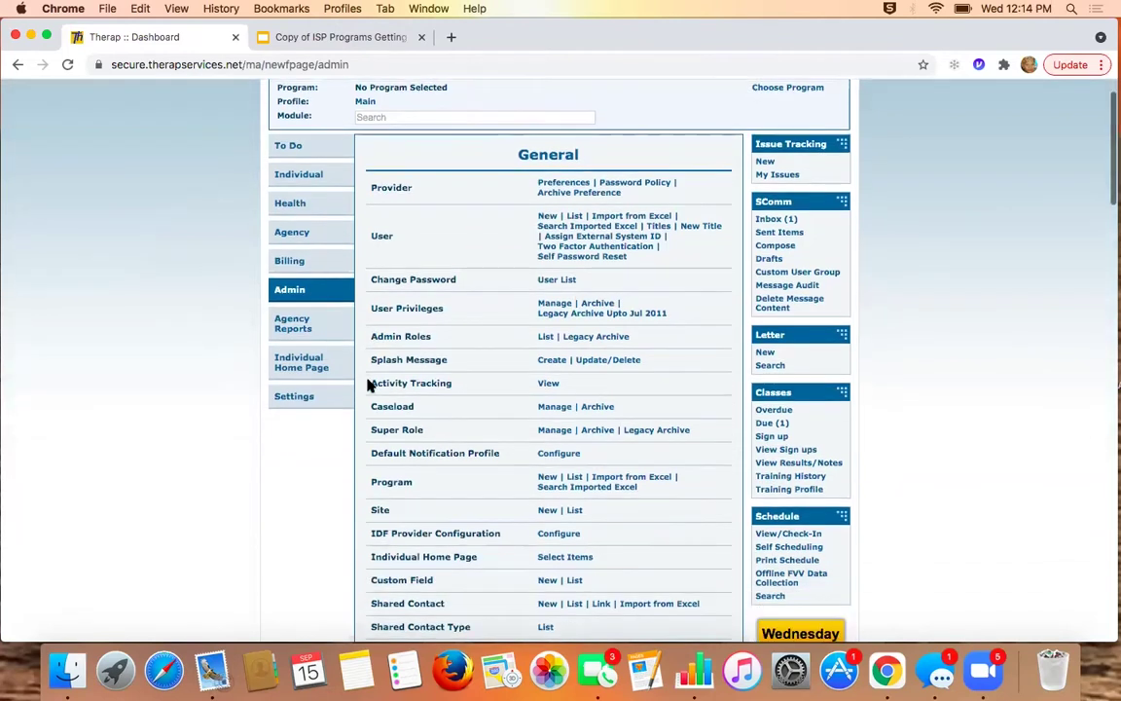
scroll(370, 383, "up", 2)
scroll(291, 279, "down", 1)
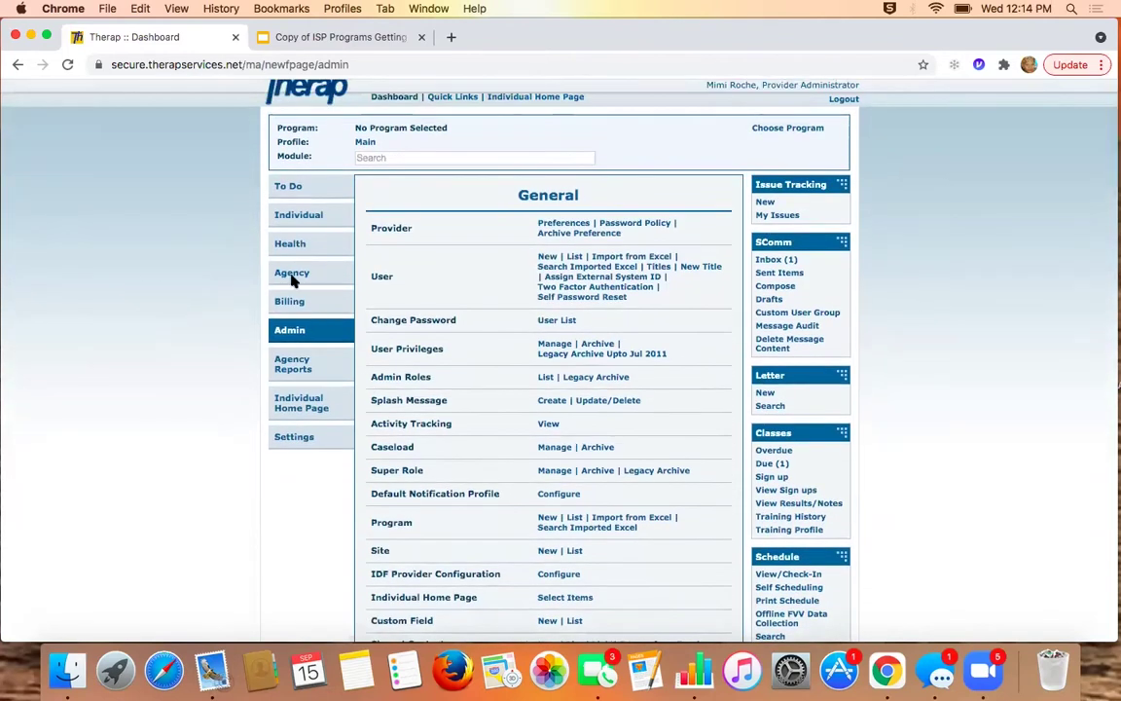
left_click(292, 218)
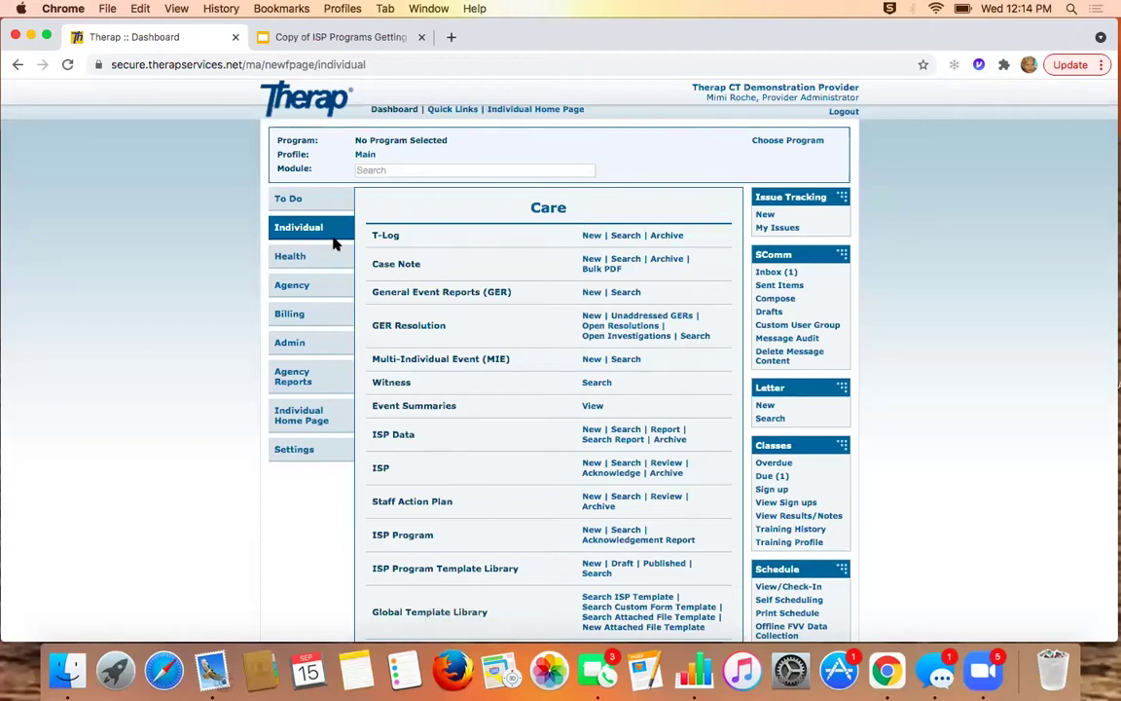
scroll(565, 432, "down", 3)
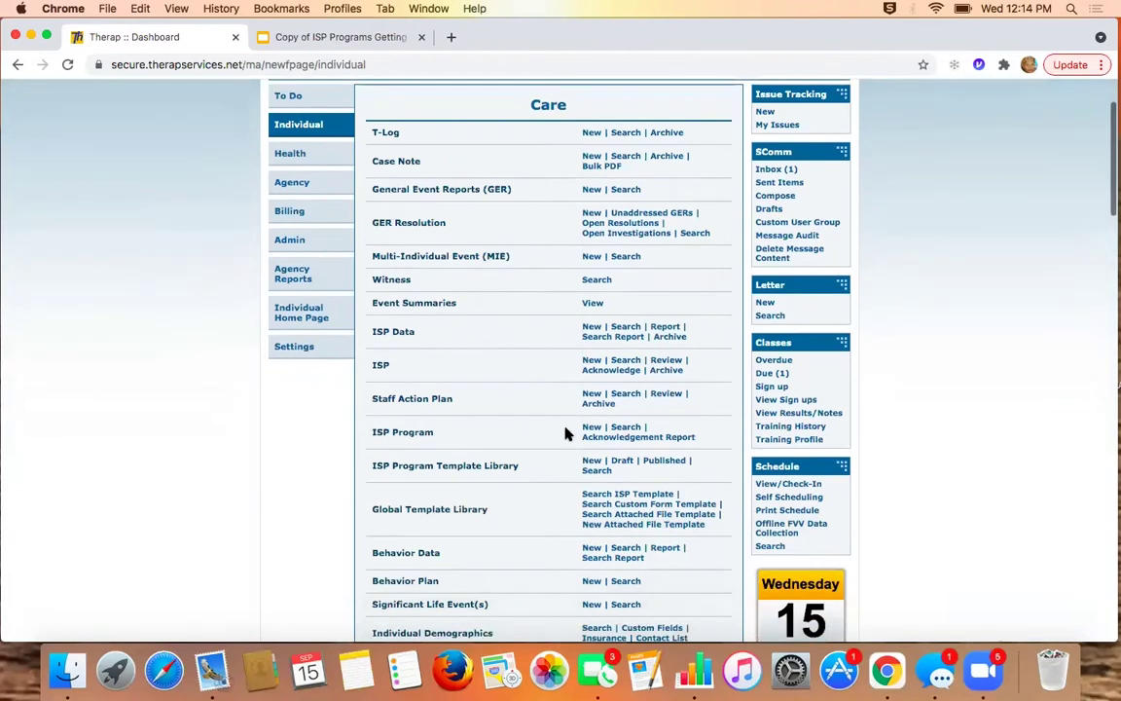
scroll(566, 431, "down", 3)
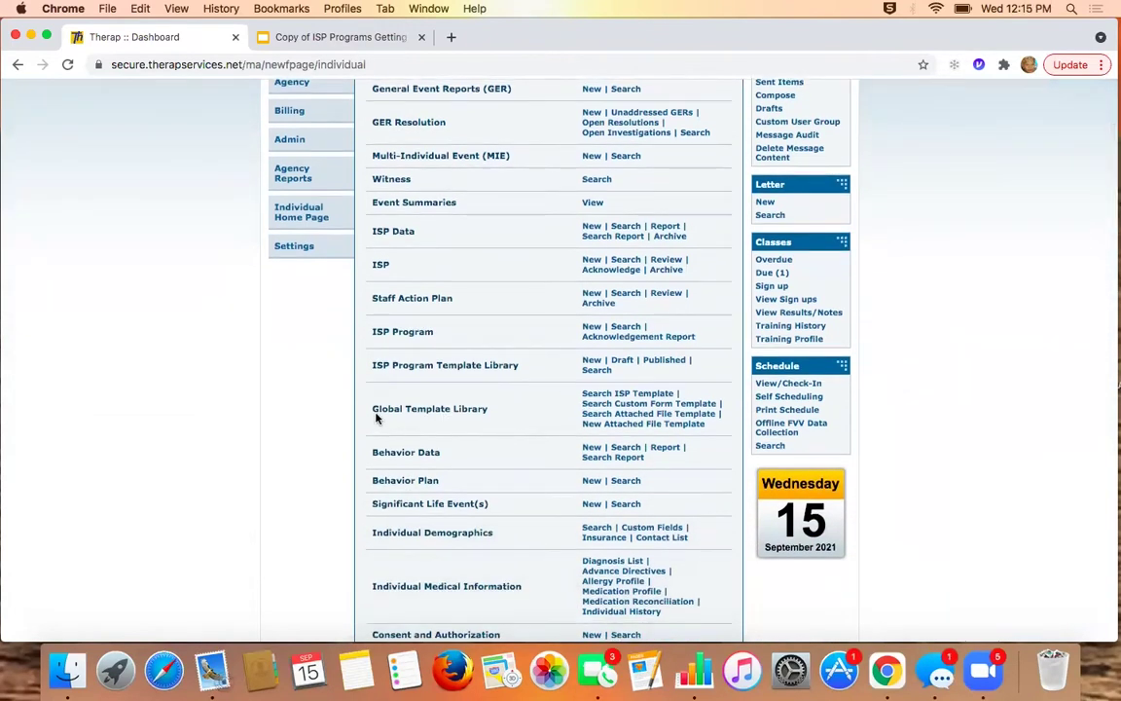
left_click_drag(374, 408, 490, 416)
left_click(592, 395)
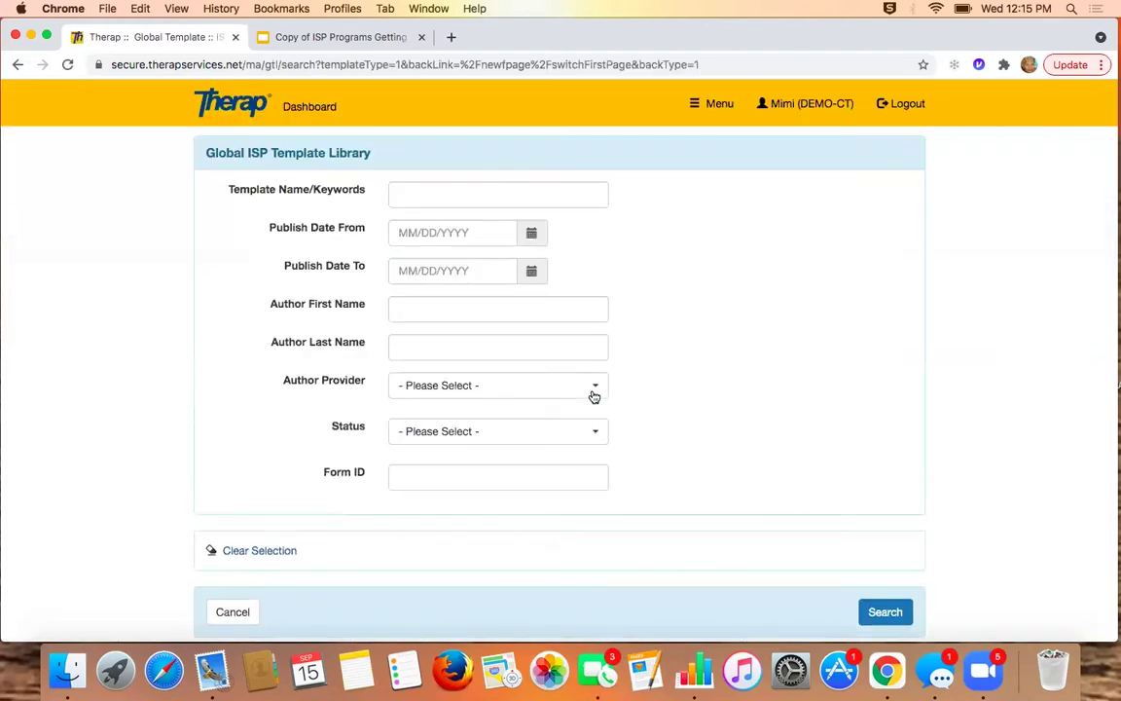
Search the Global ISP Template Library without any criteria and open the SL Daily Activities template.
left_click(509, 193)
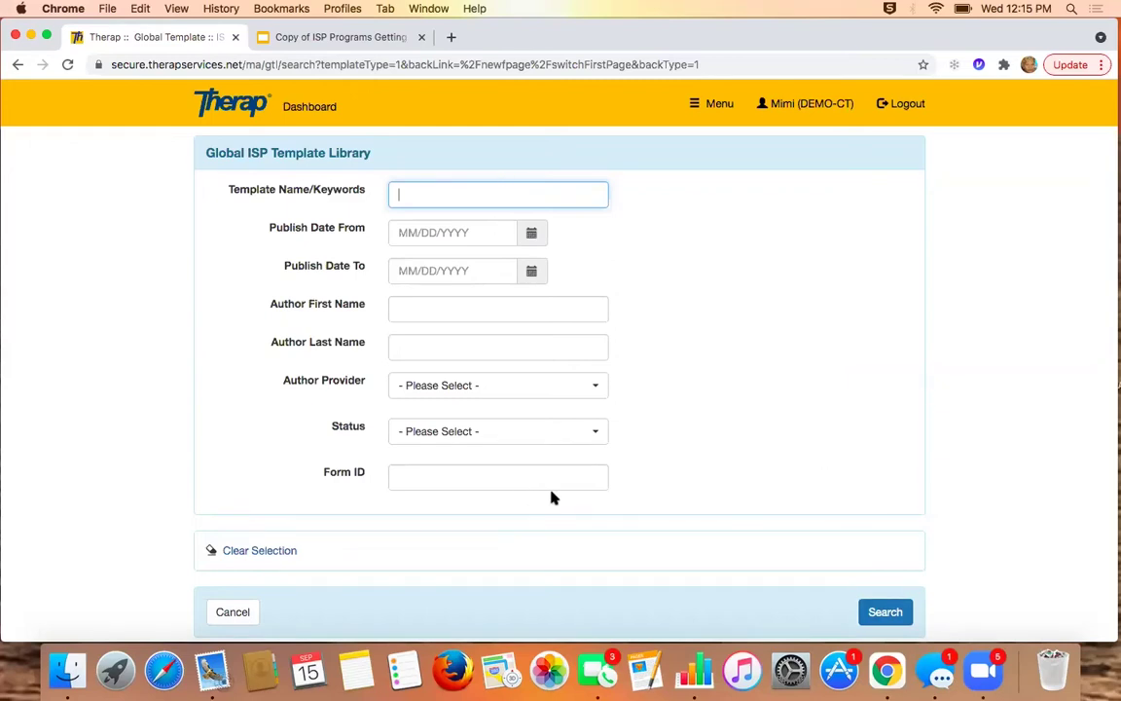
left_click(884, 611)
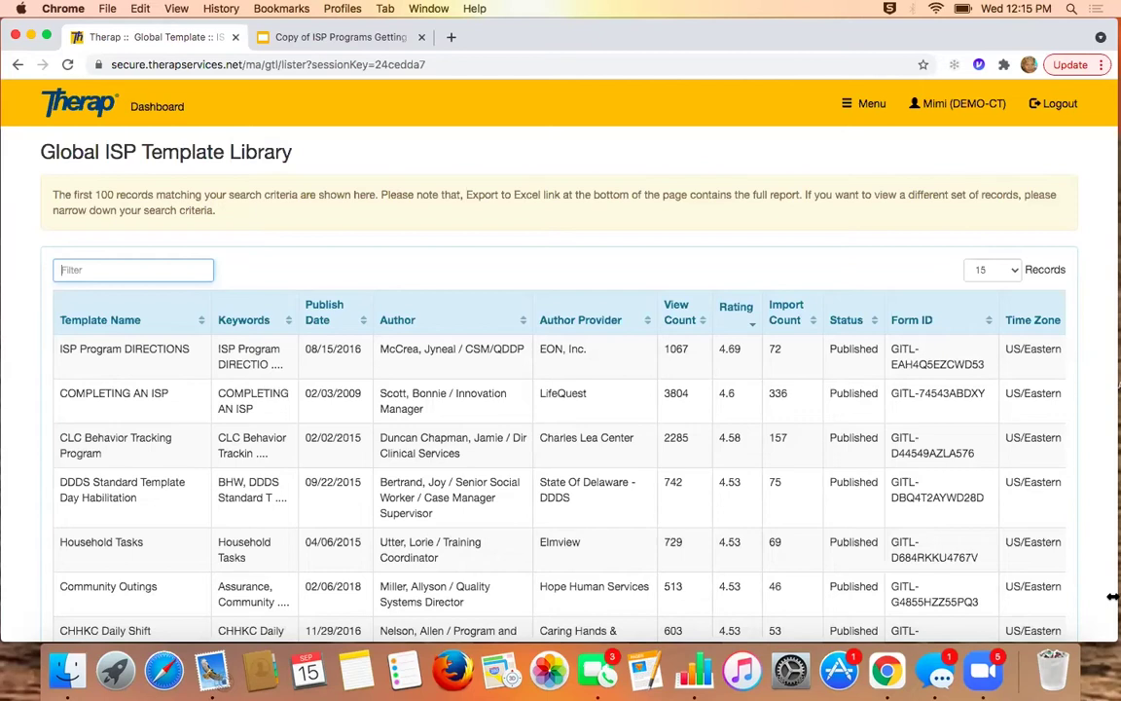
scroll(876, 563, "down", 3)
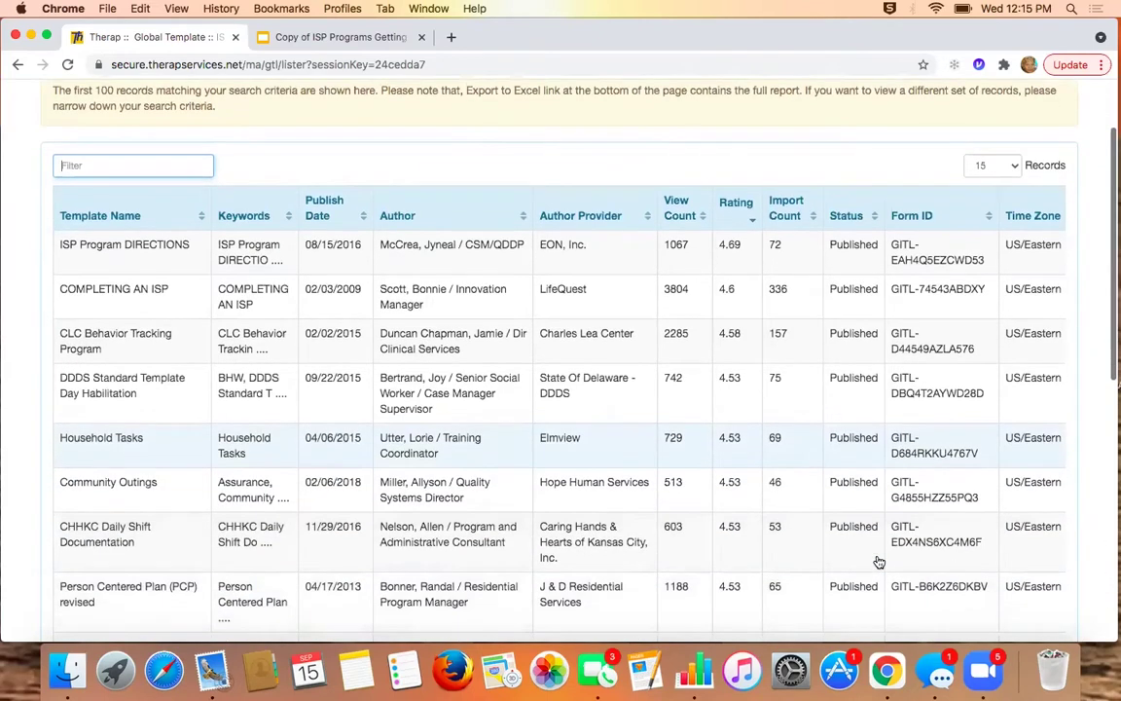
scroll(879, 562, "down", 2)
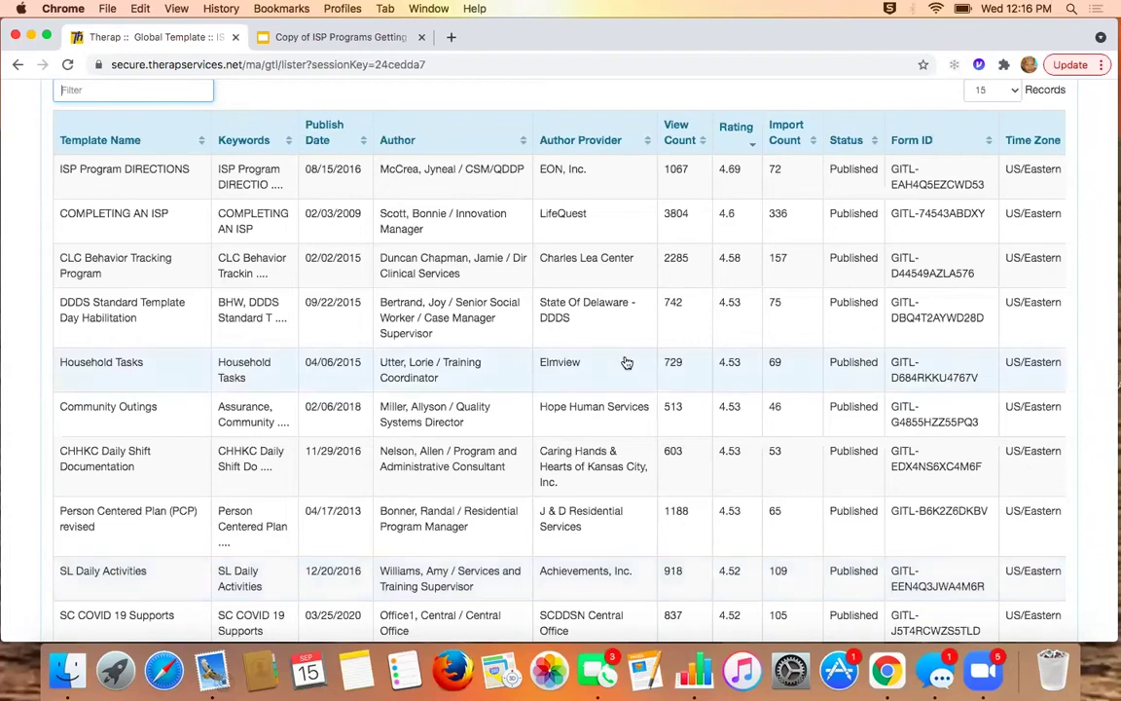
scroll(393, 360, "down", 5)
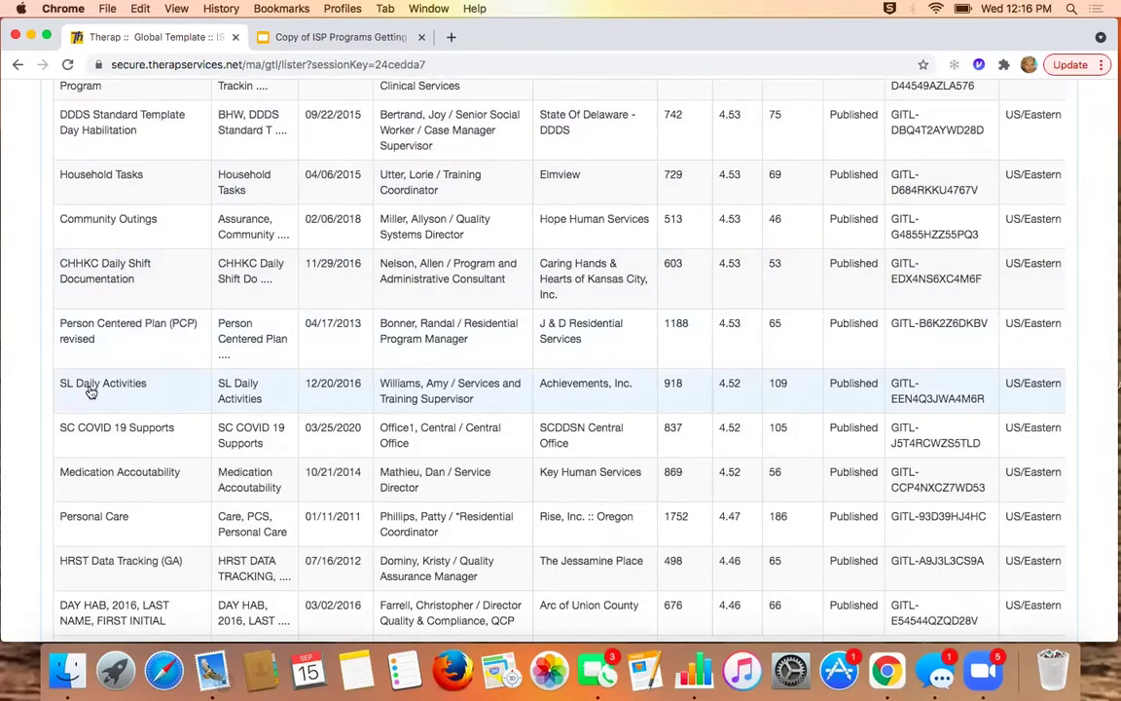
left_click(160, 400)
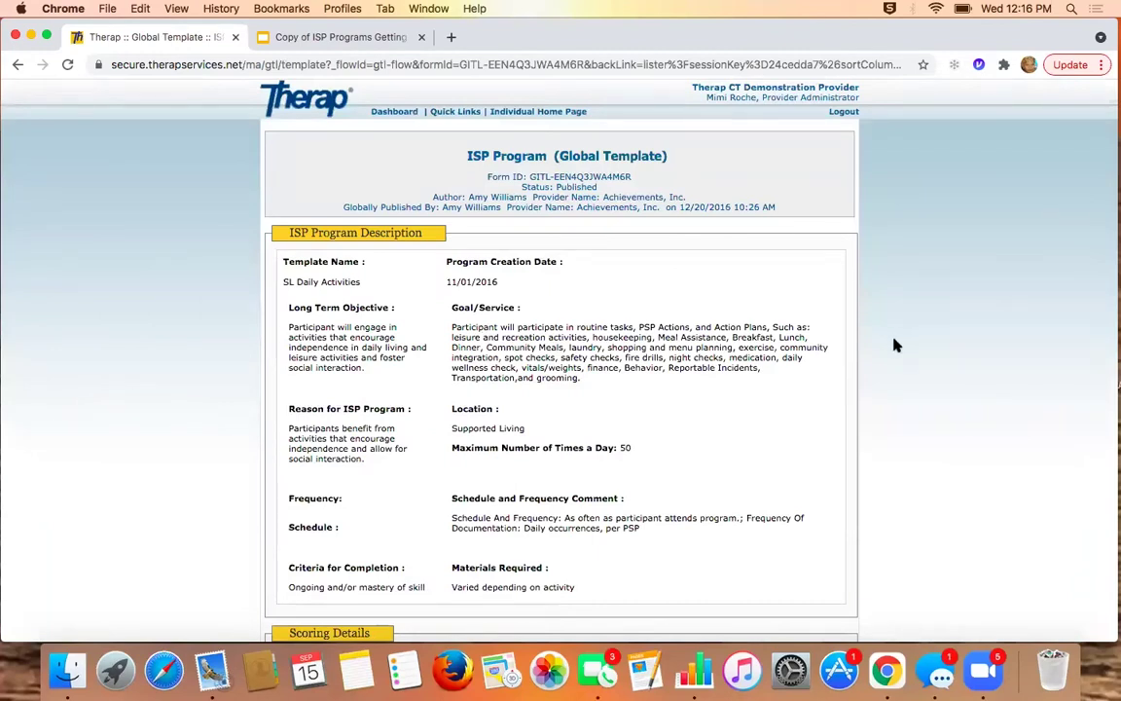
Examine the ISP program description and the scoring method levels of the SL Daily Activities template.
scroll(849, 370, "down", 1)
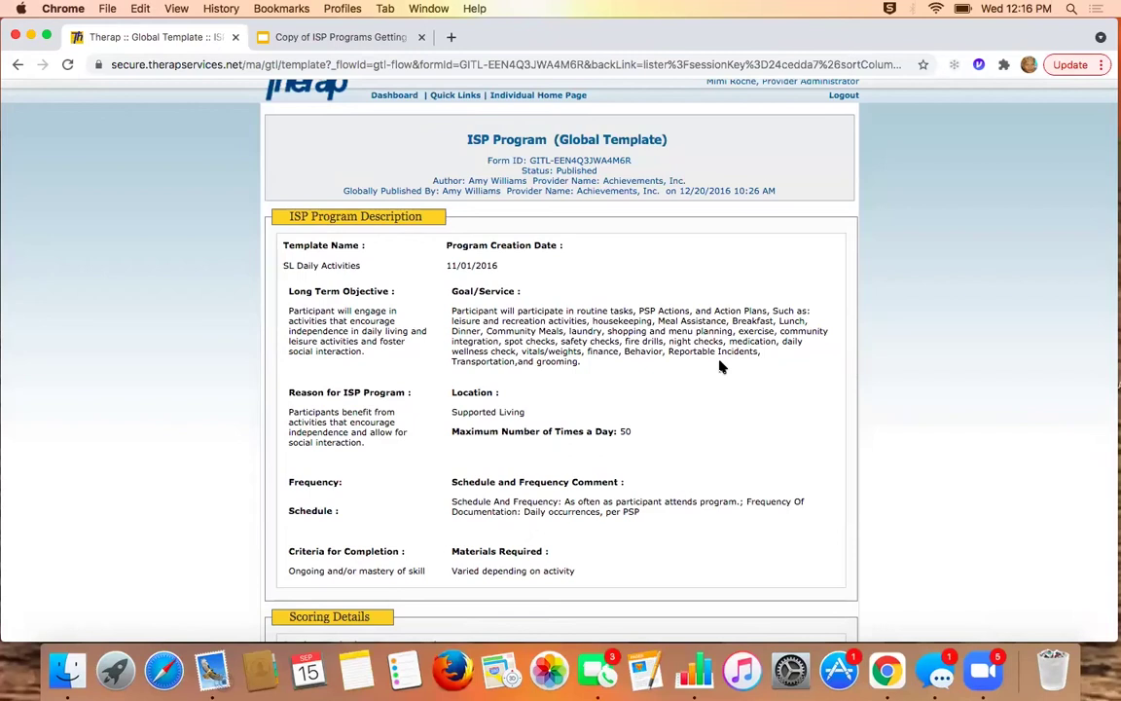
scroll(720, 365, "down", 2)
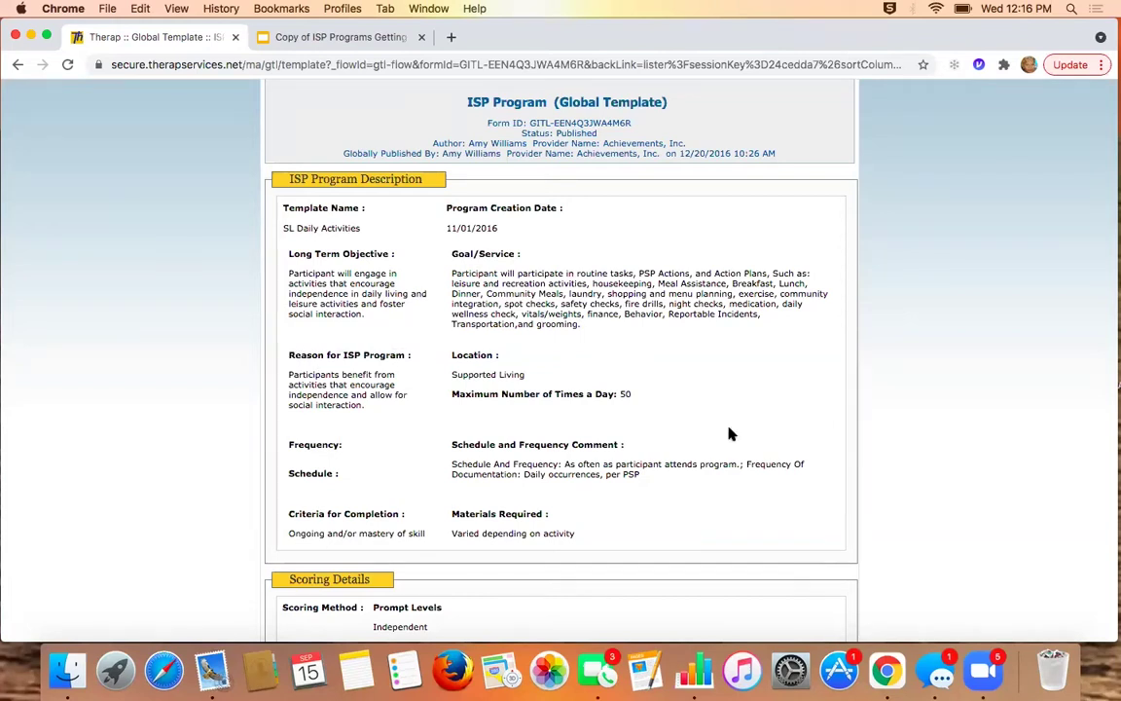
scroll(732, 434, "down", 1)
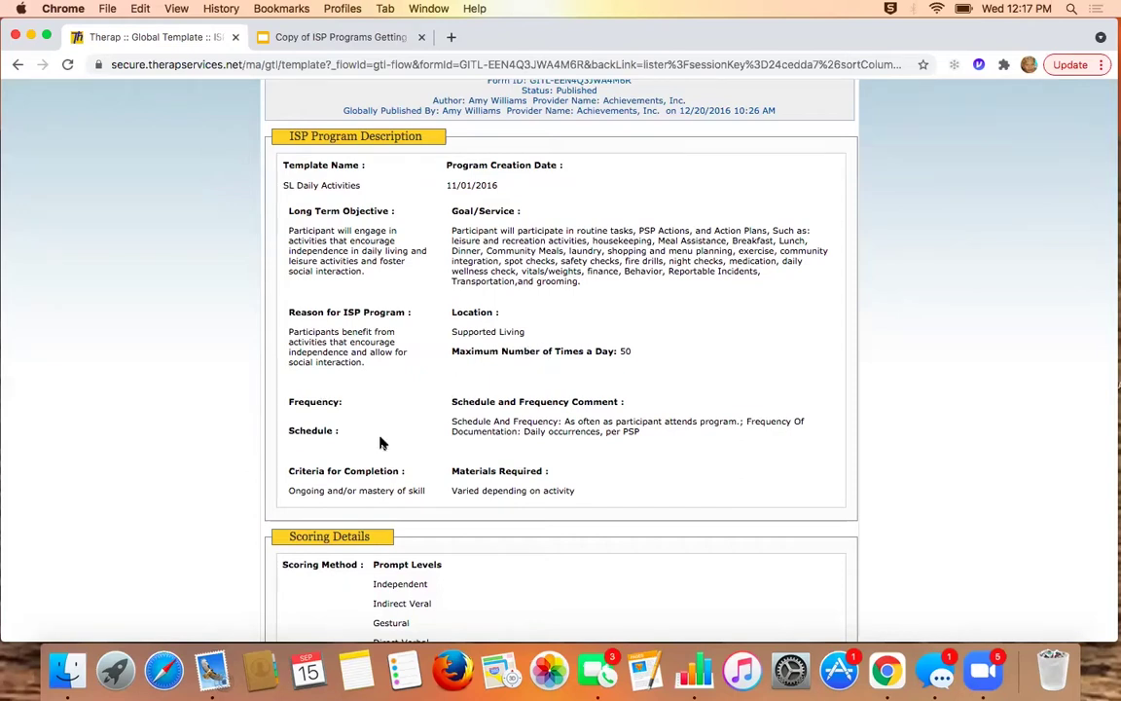
scroll(514, 444, "down", 3)
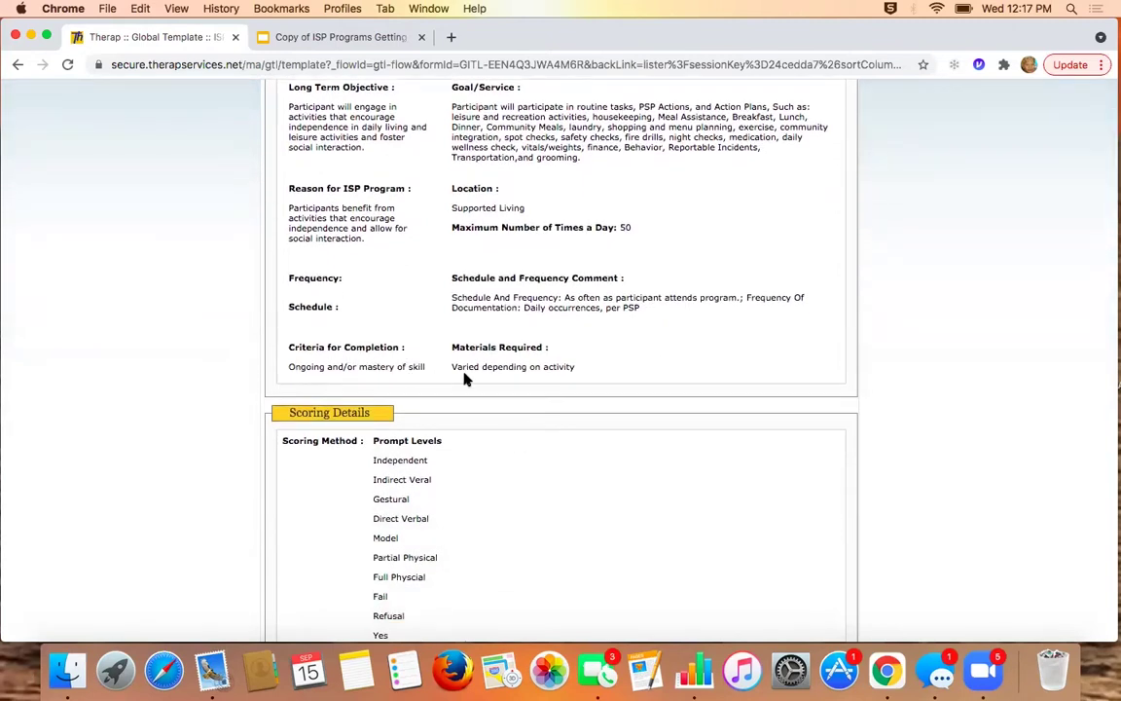
scroll(611, 430, "down", 4)
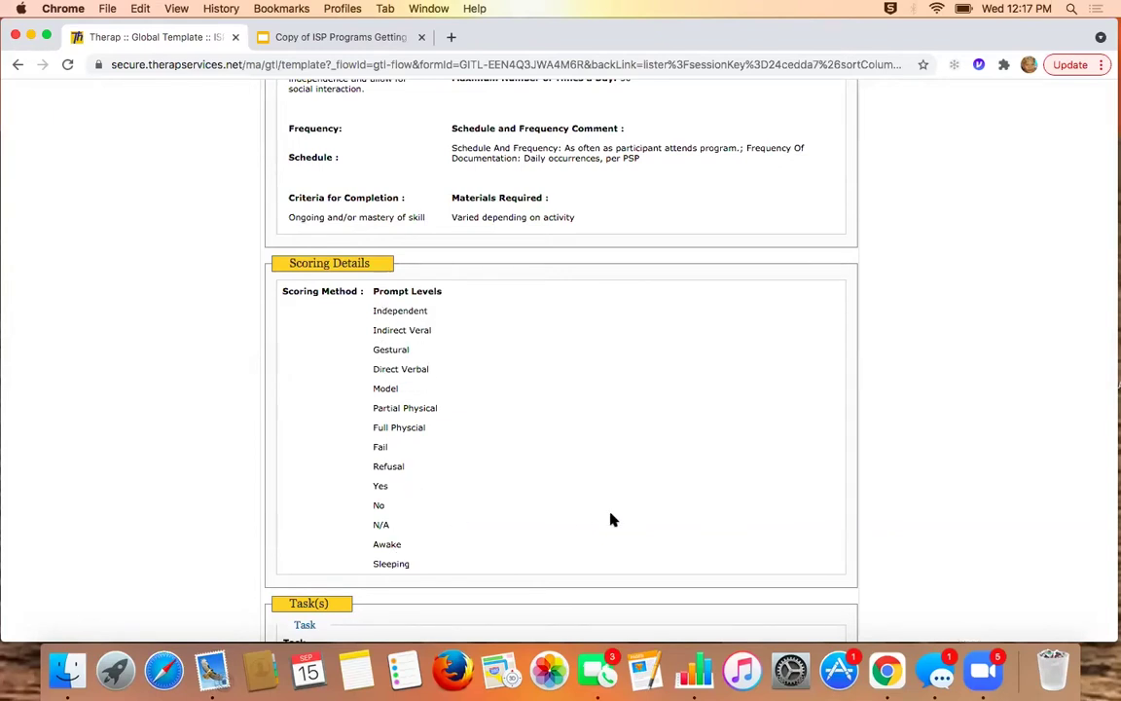
scroll(611, 520, "down", 1)
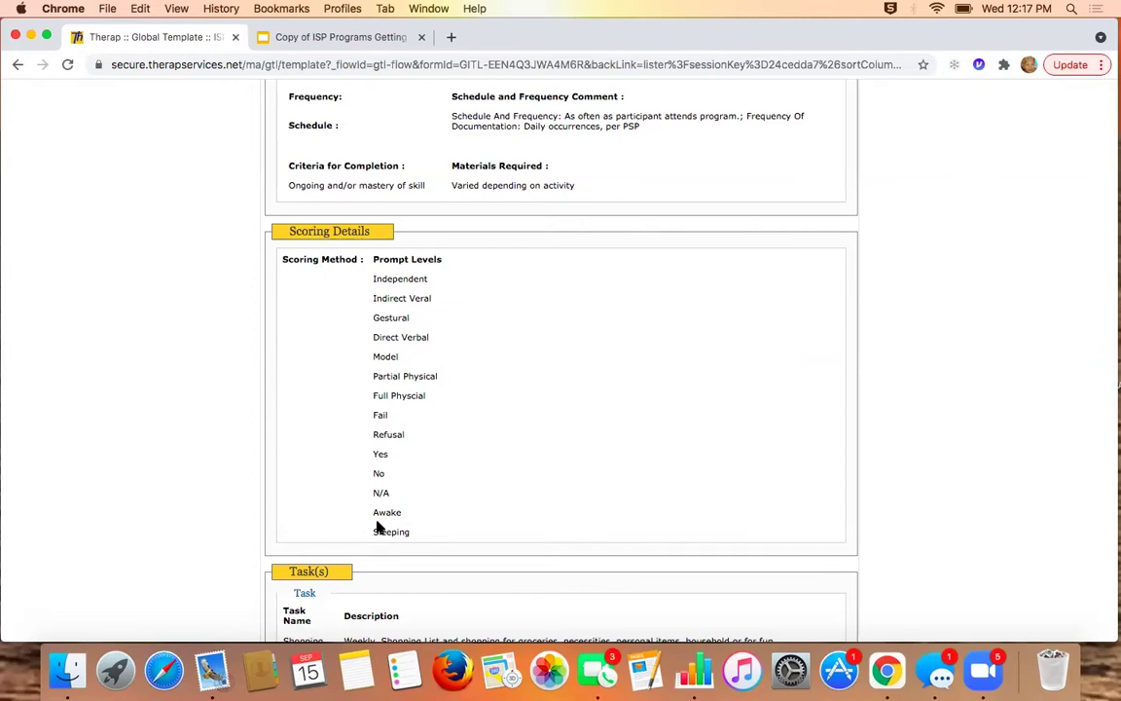
scroll(379, 526, "down", 1)
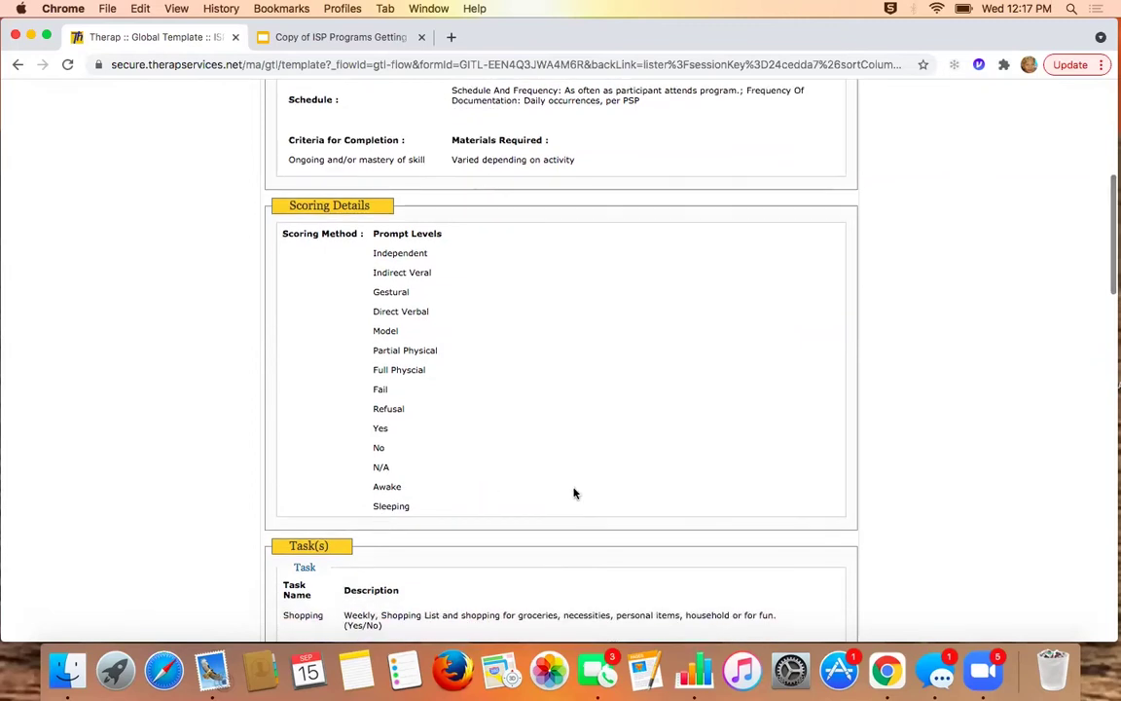
Review the task names and descriptions listed in the SL Daily Activities template.
scroll(596, 497, "down", 2)
scroll(595, 499, "down", 6)
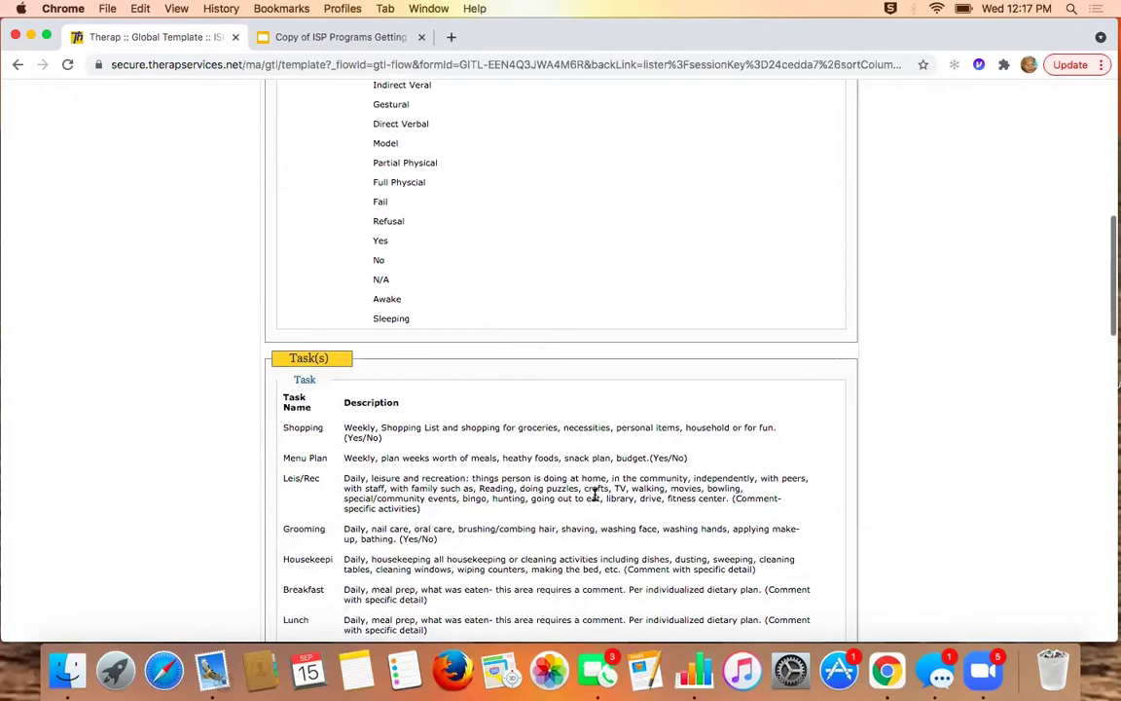
scroll(596, 499, "down", 2)
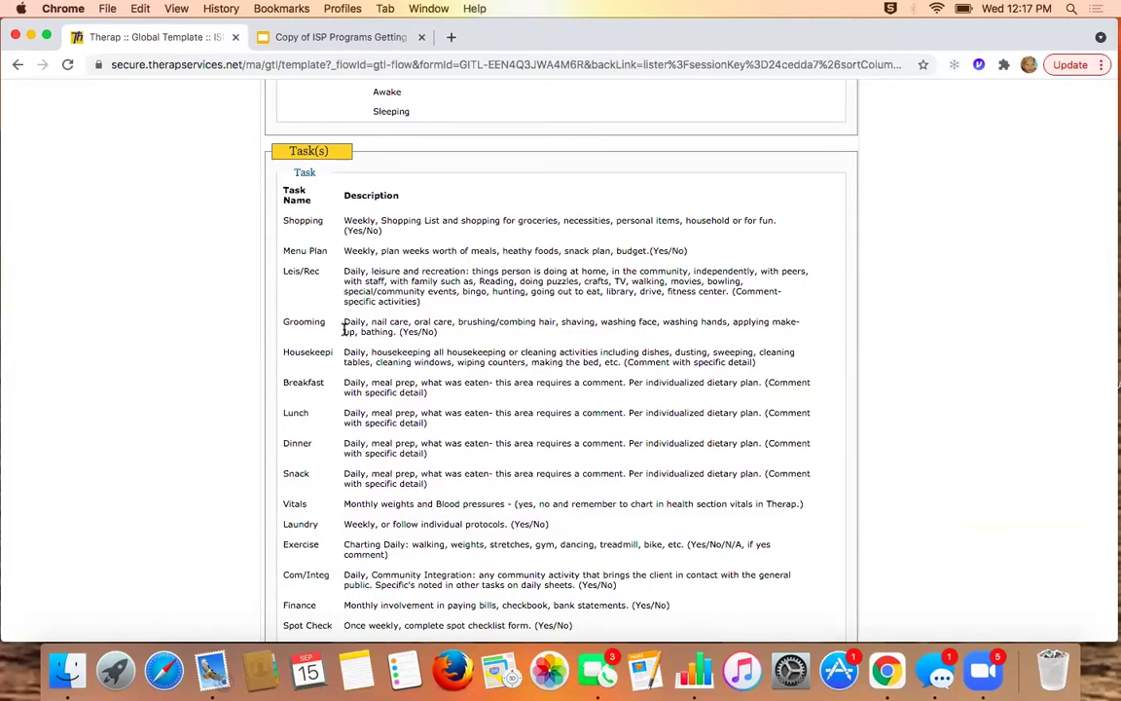
scroll(344, 329, "down", 1)
scroll(345, 331, "down", 2)
scroll(345, 332, "down", 3)
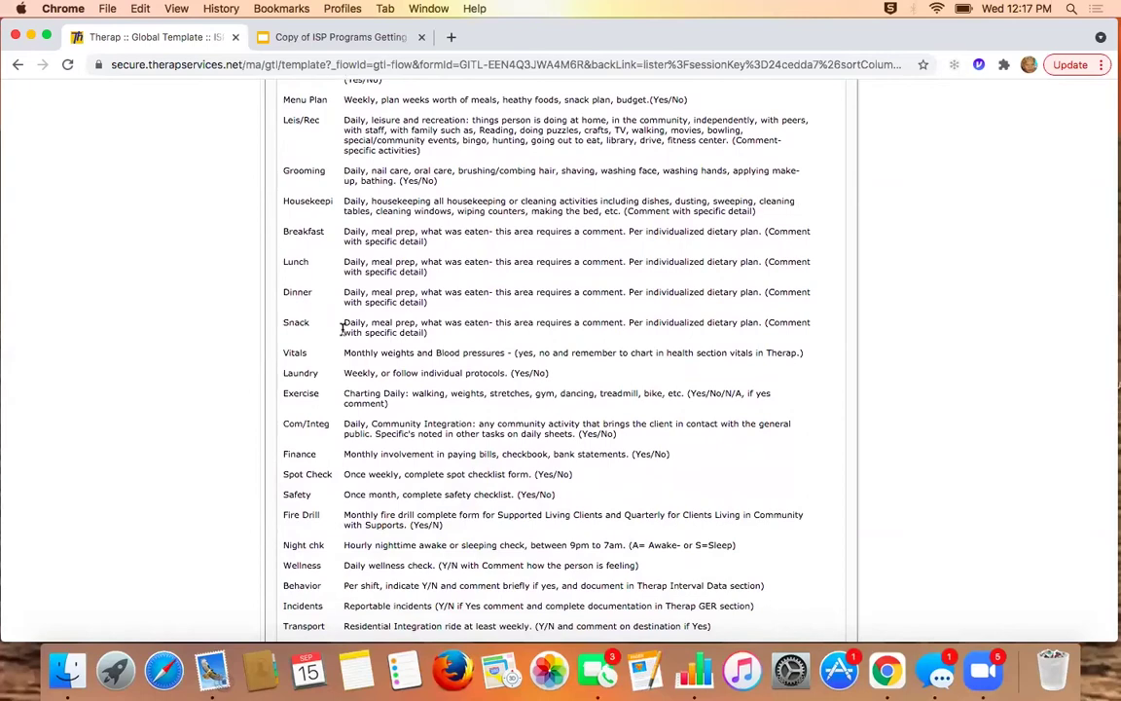
scroll(551, 322, "down", 1)
scroll(551, 319, "down", 2)
scroll(551, 321, "up", 2)
scroll(551, 321, "up", 5)
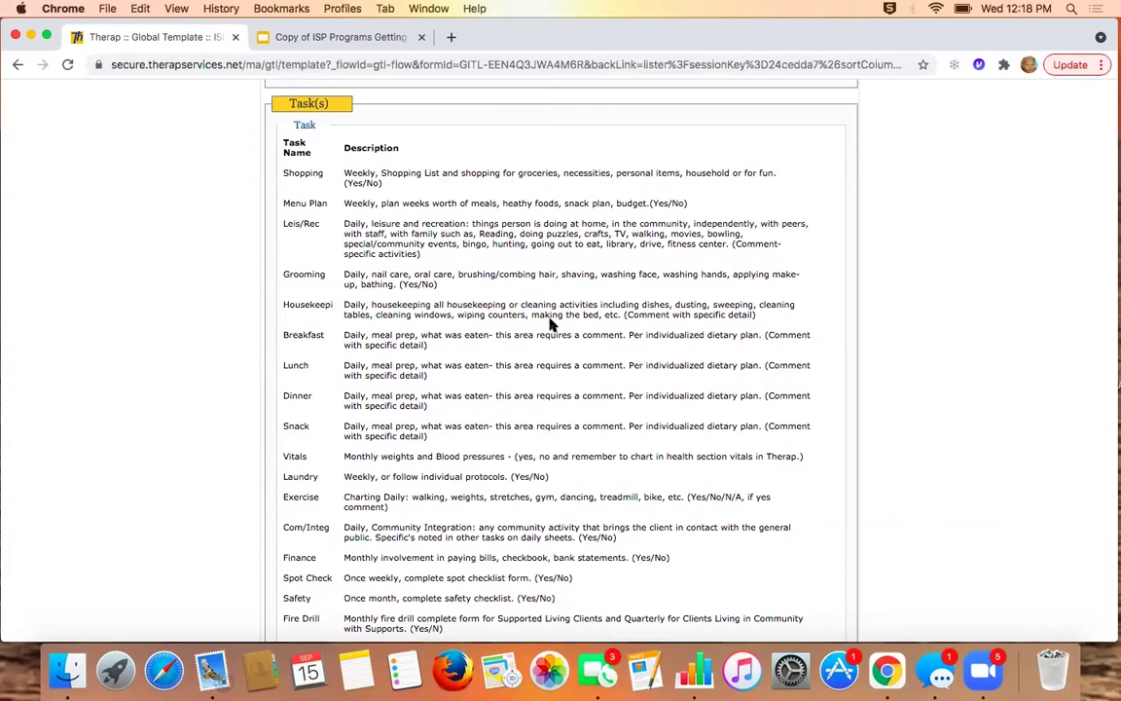
Examine the remaining tasks, the teaching method and the closing sections of the SL Daily Activities template.
scroll(551, 324, "down", 5)
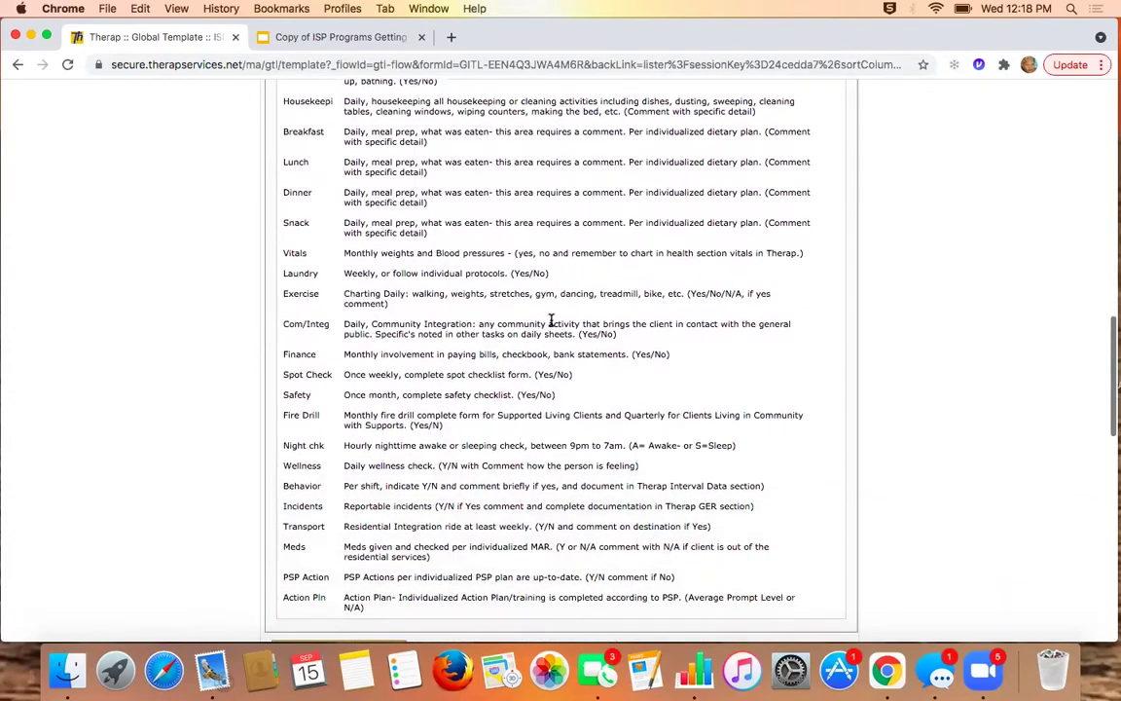
scroll(551, 321, "down", 6)
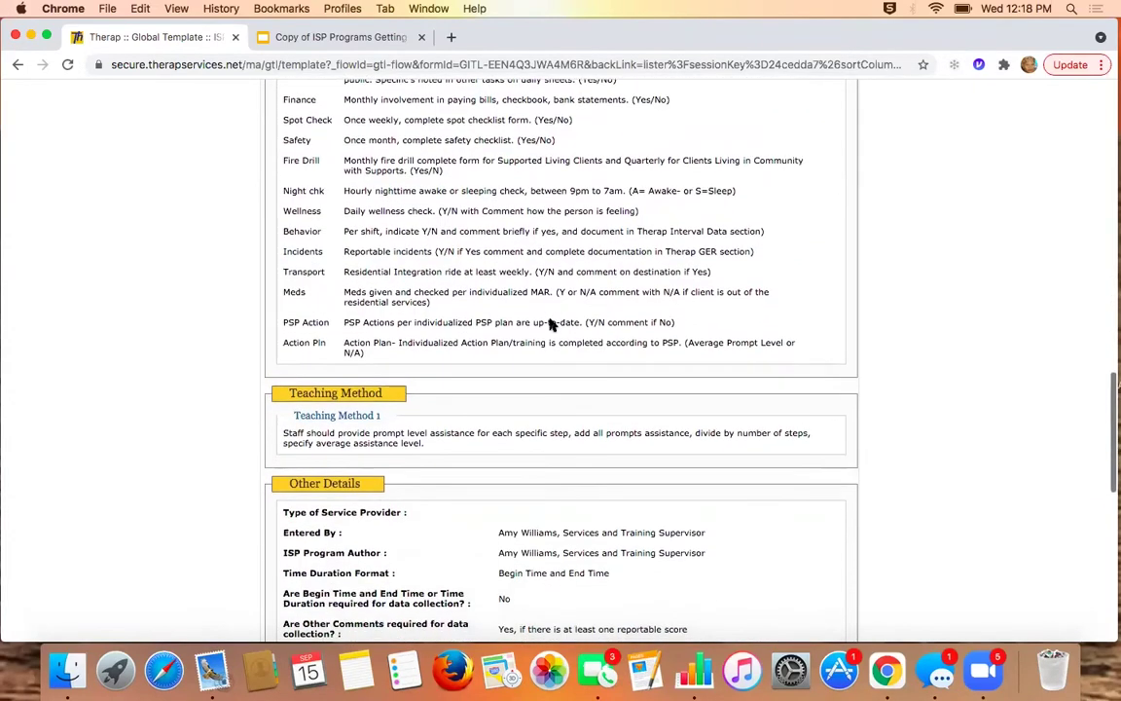
scroll(550, 324, "down", 1)
left_click_drag(283, 364, 334, 363)
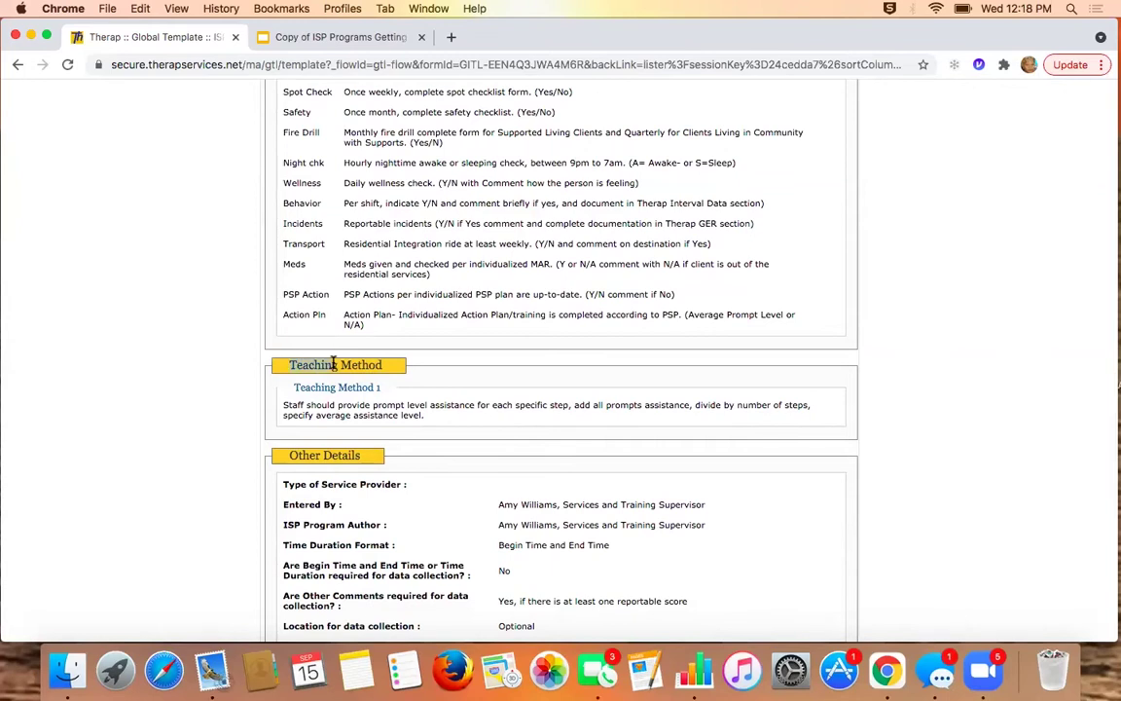
left_click(438, 386)
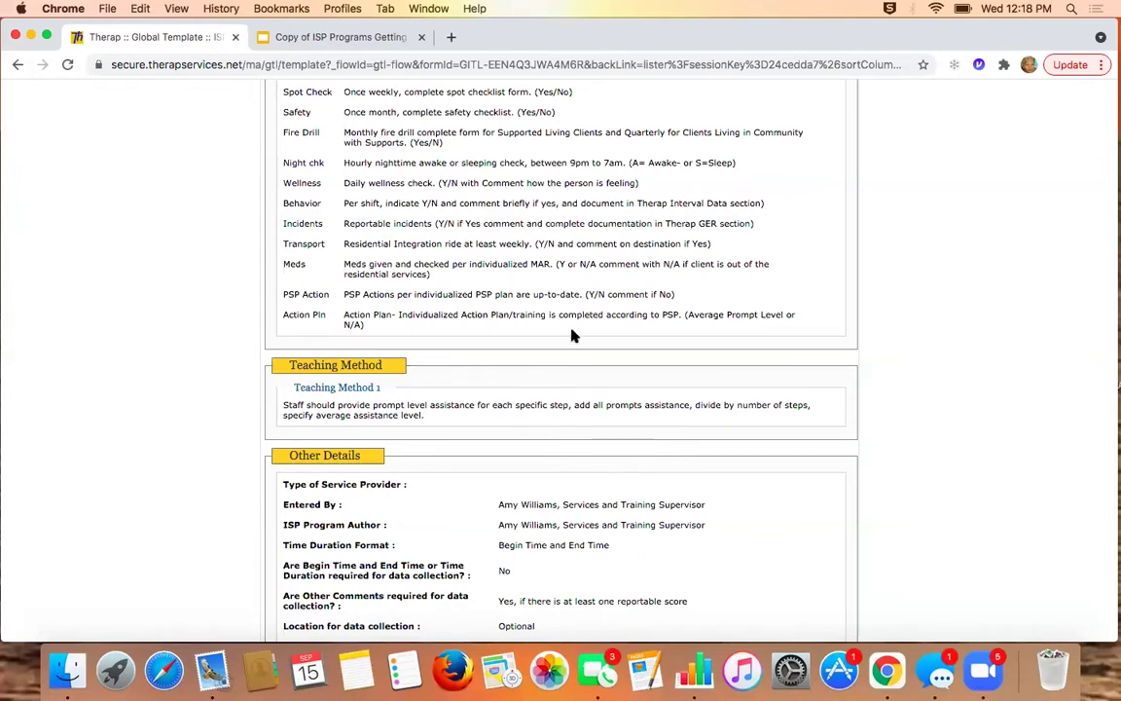
scroll(572, 335, "up", 3)
scroll(571, 333, "down", 12)
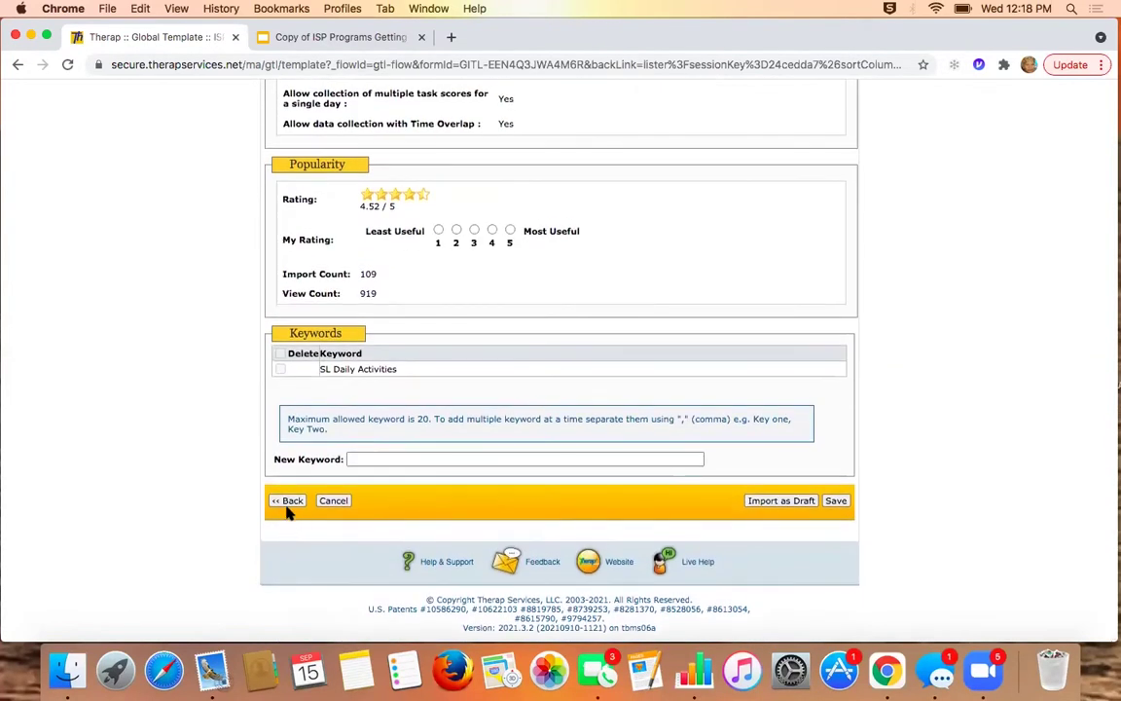
Return to the Global ISP Template Library list and filter it by "Nort".
left_click(288, 501)
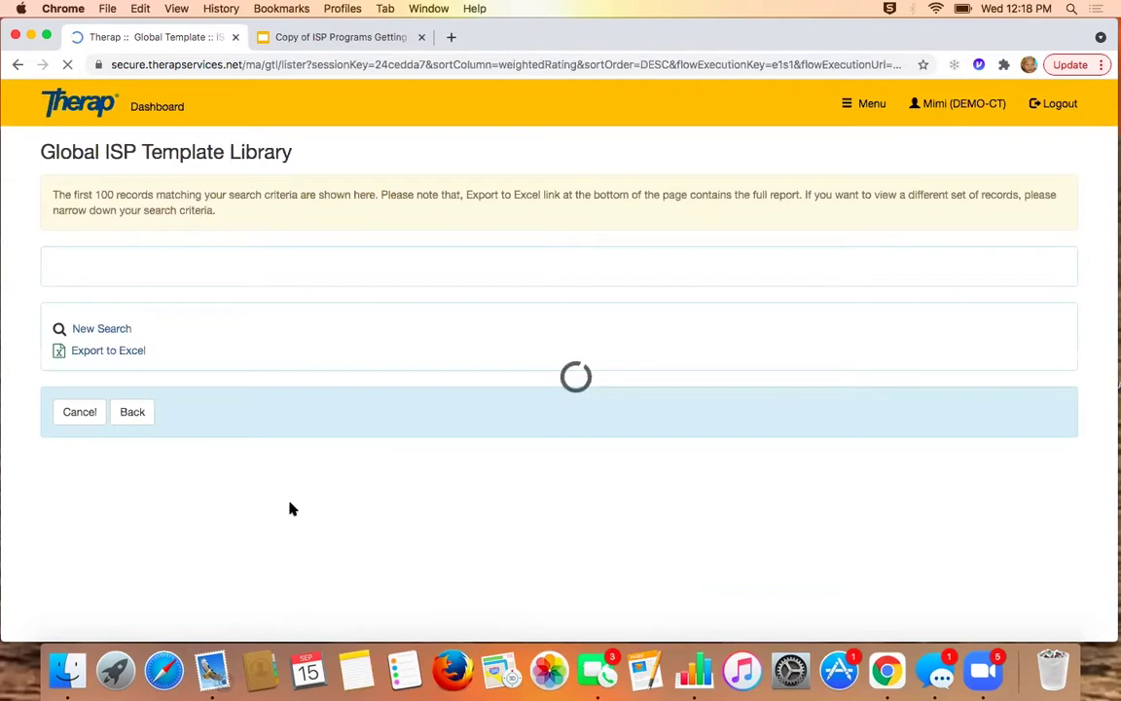
type("N")
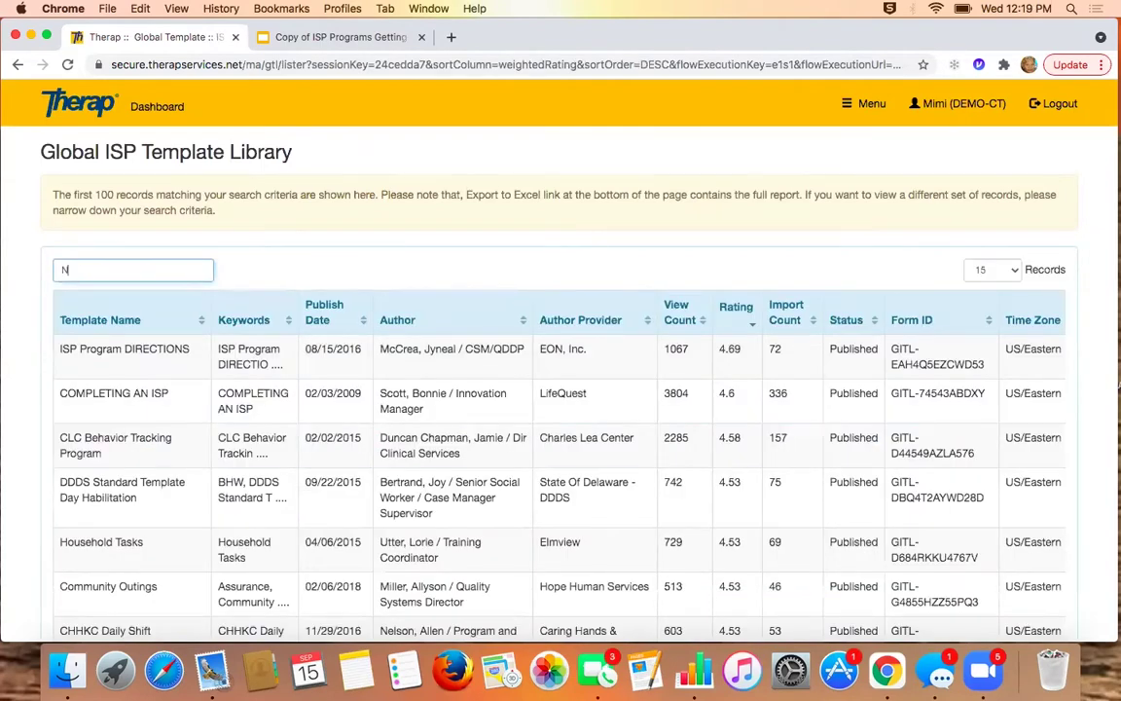
type("ort")
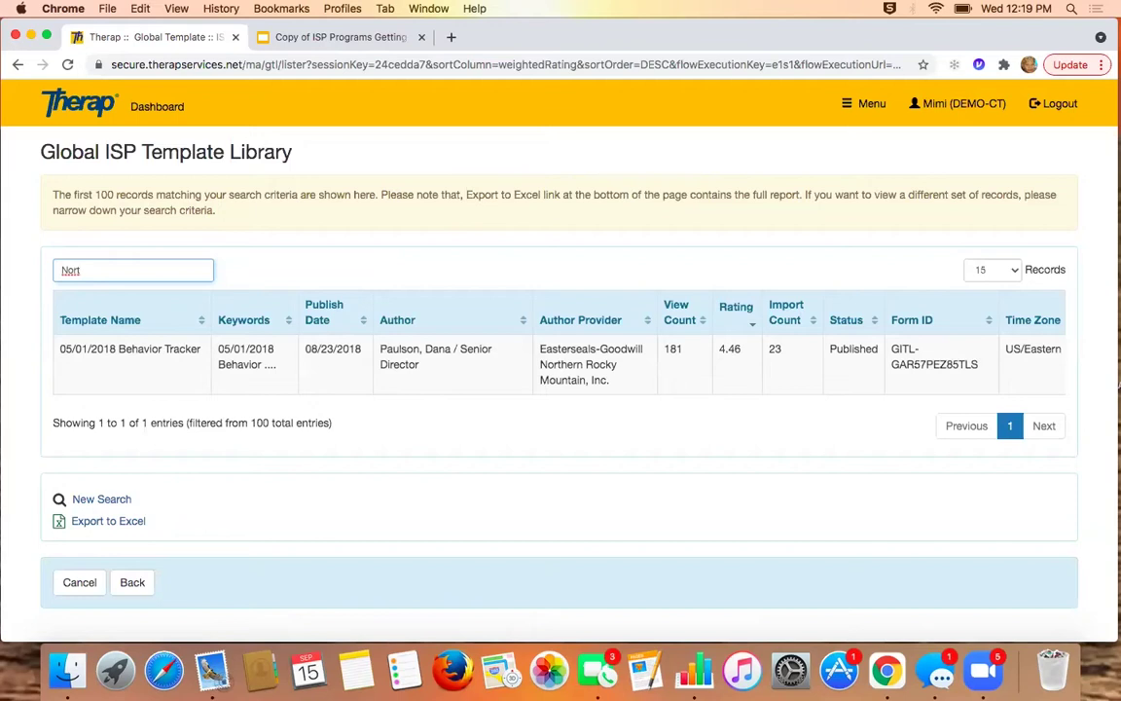
Filter the template list by "NC" and "Nor" instead, and clear the filter.
key("BackSpace")
key("BackSpace")
key("BackSpace")
key("BackSpace")
type("NC")
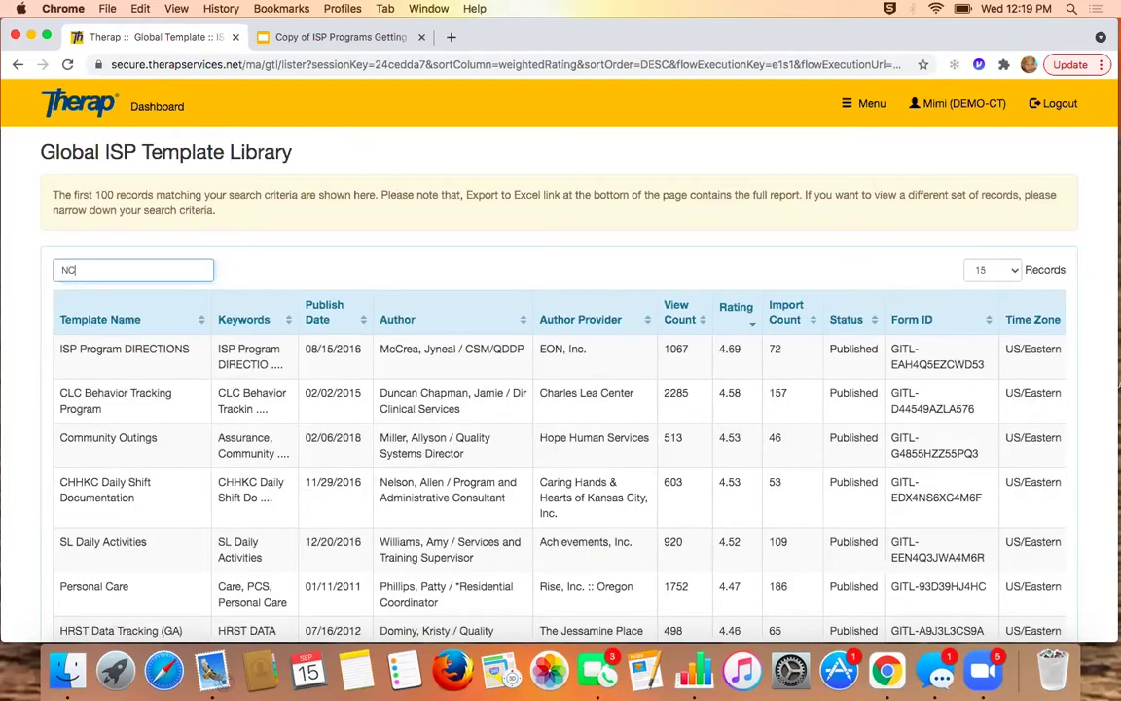
key("BackSpace")
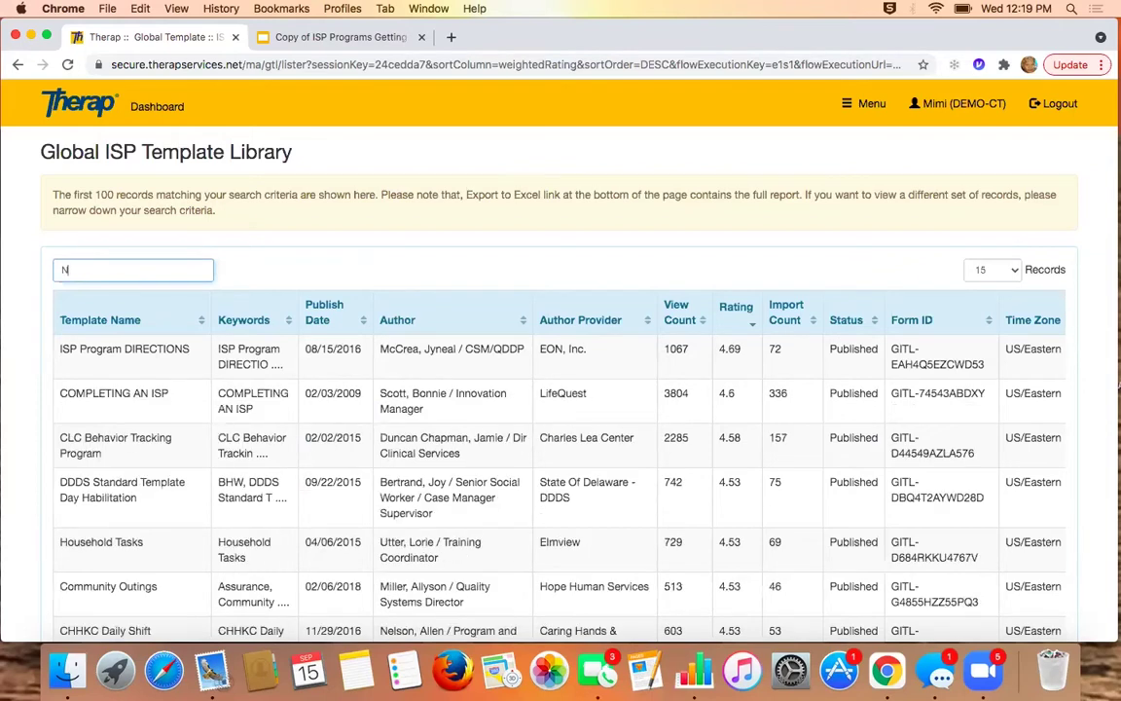
type("or")
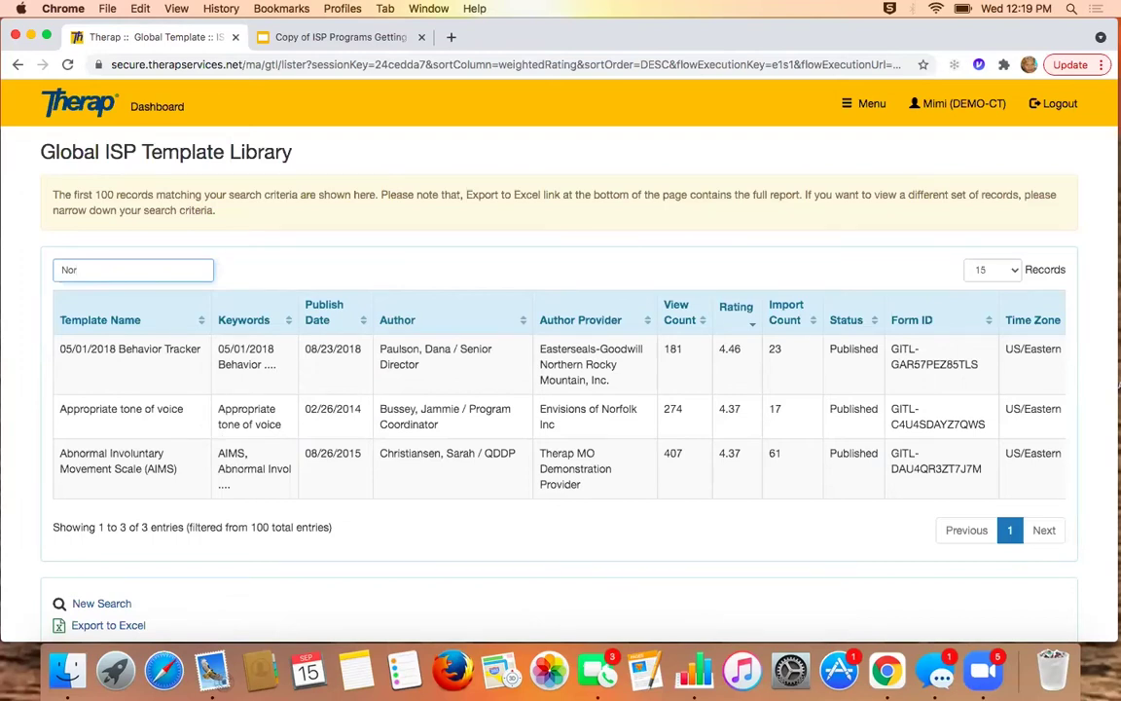
key("BackSpace")
key("BackSpace")
key("BackSpace")
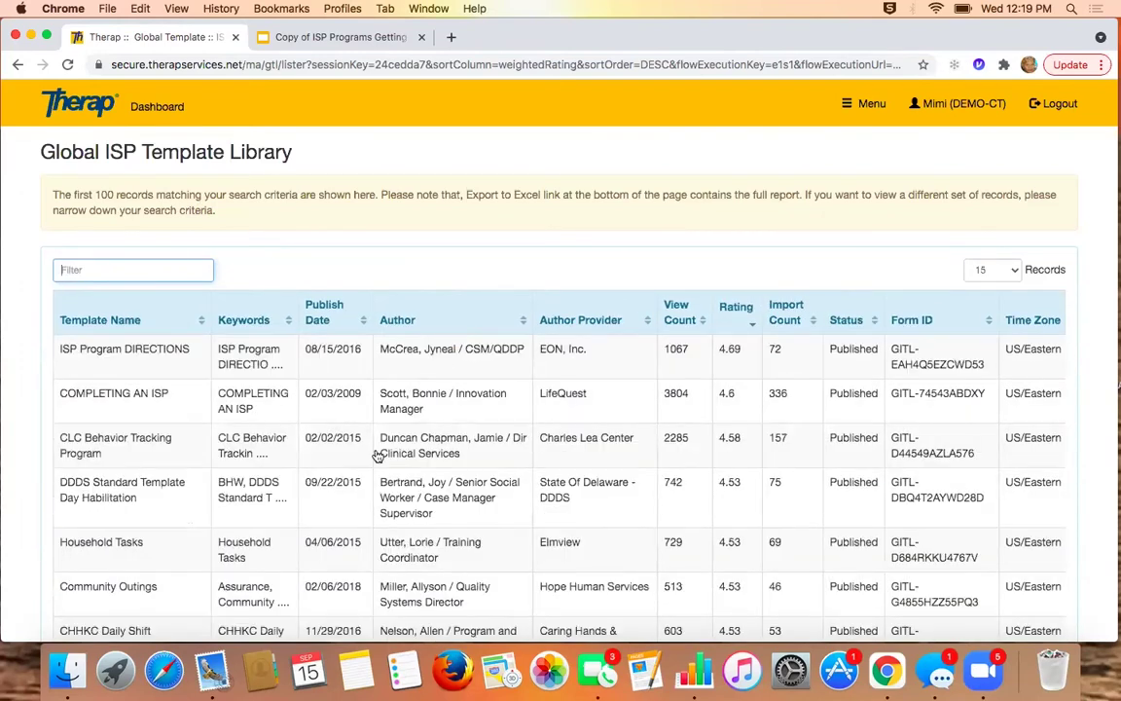
Open the SL Daily Activities template from the full list of library templates.
scroll(433, 497, "down", 10)
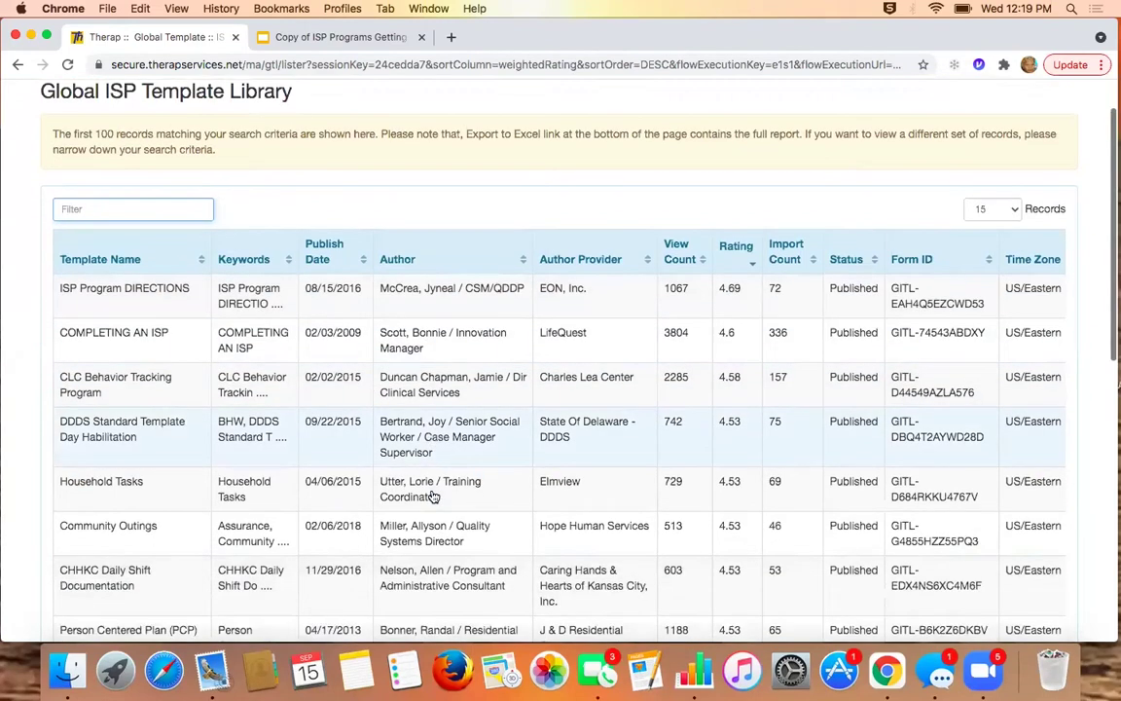
scroll(434, 496, "down", 2)
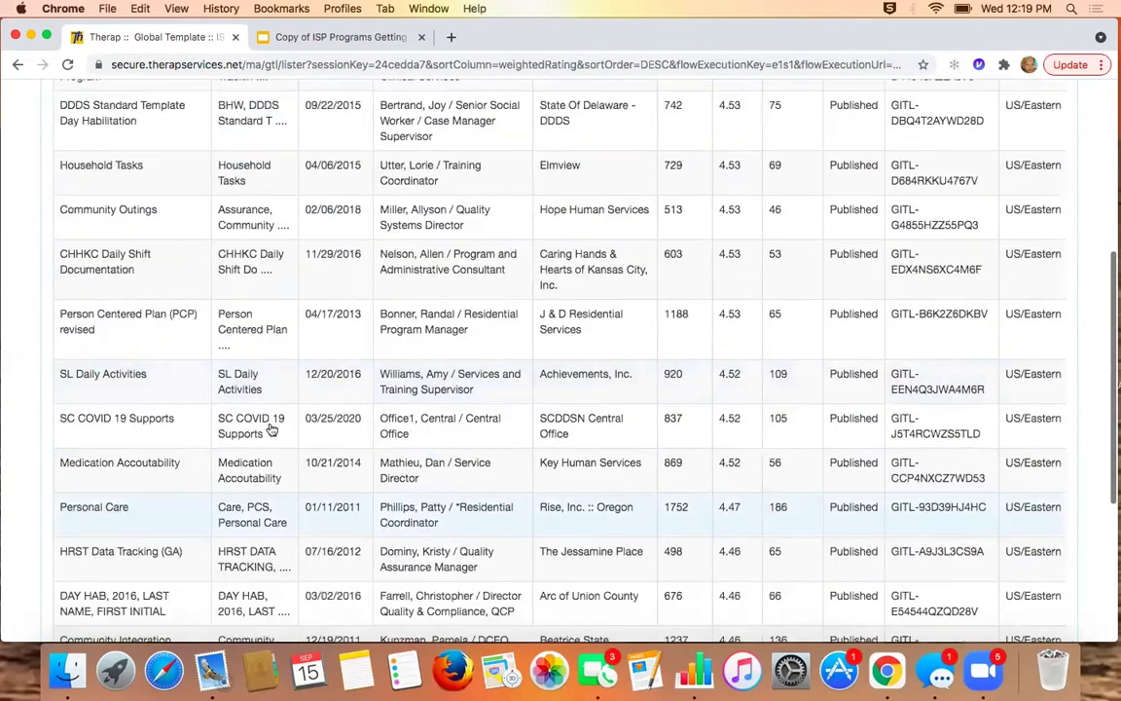
left_click(133, 378)
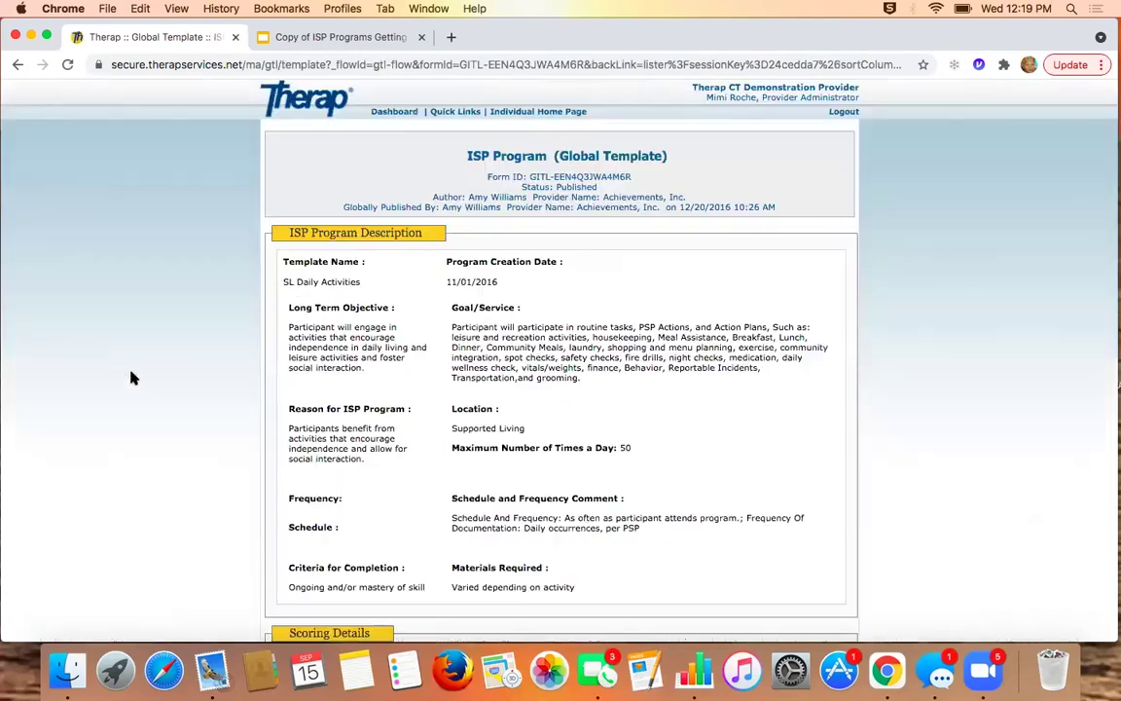
Examine the template's Other Details for the time duration format and whether begin and end times are required for data collection.
scroll(514, 433, "down", 7)
scroll(516, 438, "down", 20)
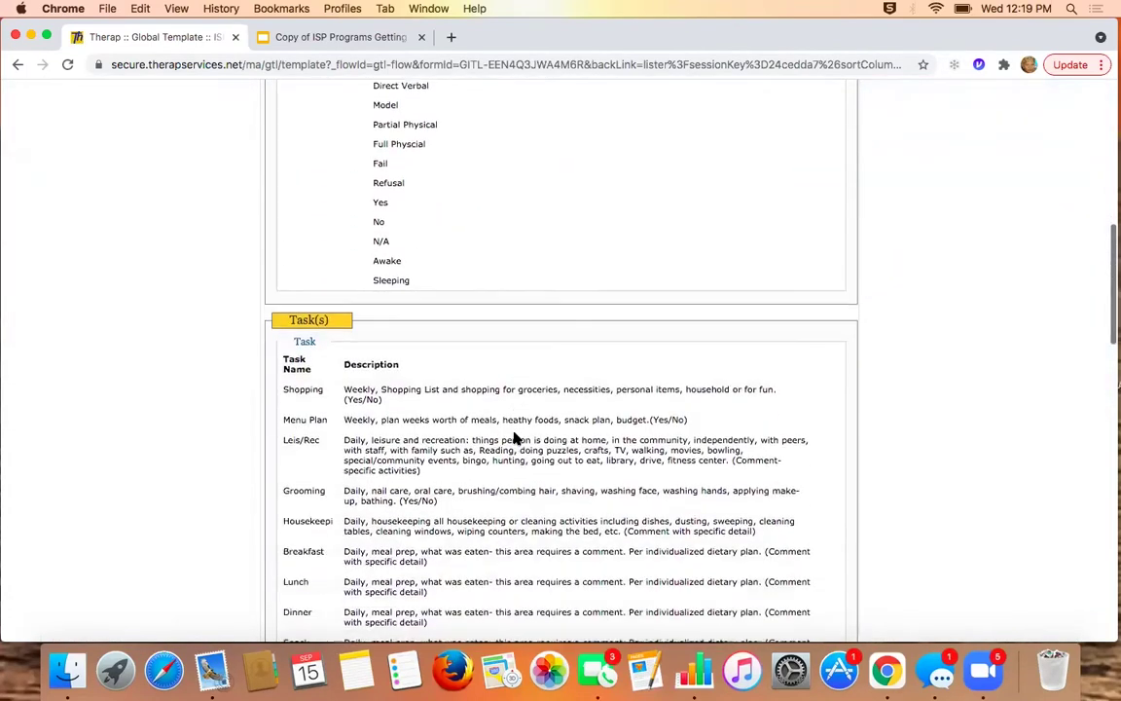
scroll(516, 438, "down", 9)
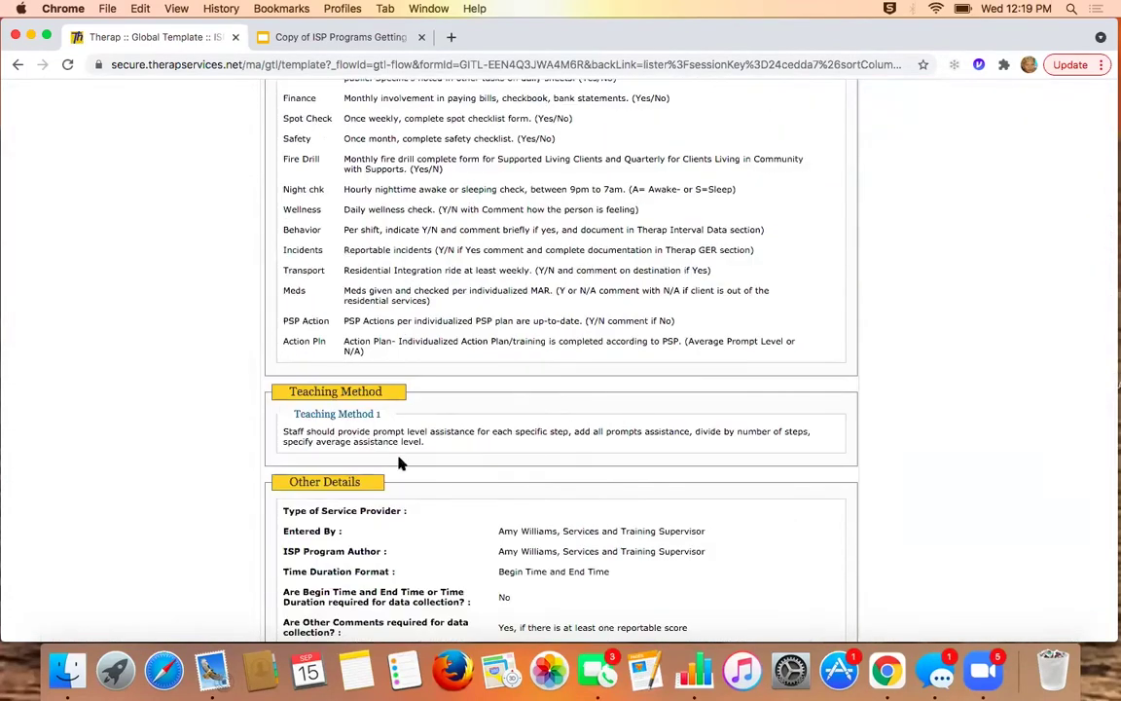
scroll(399, 463, "down", 5)
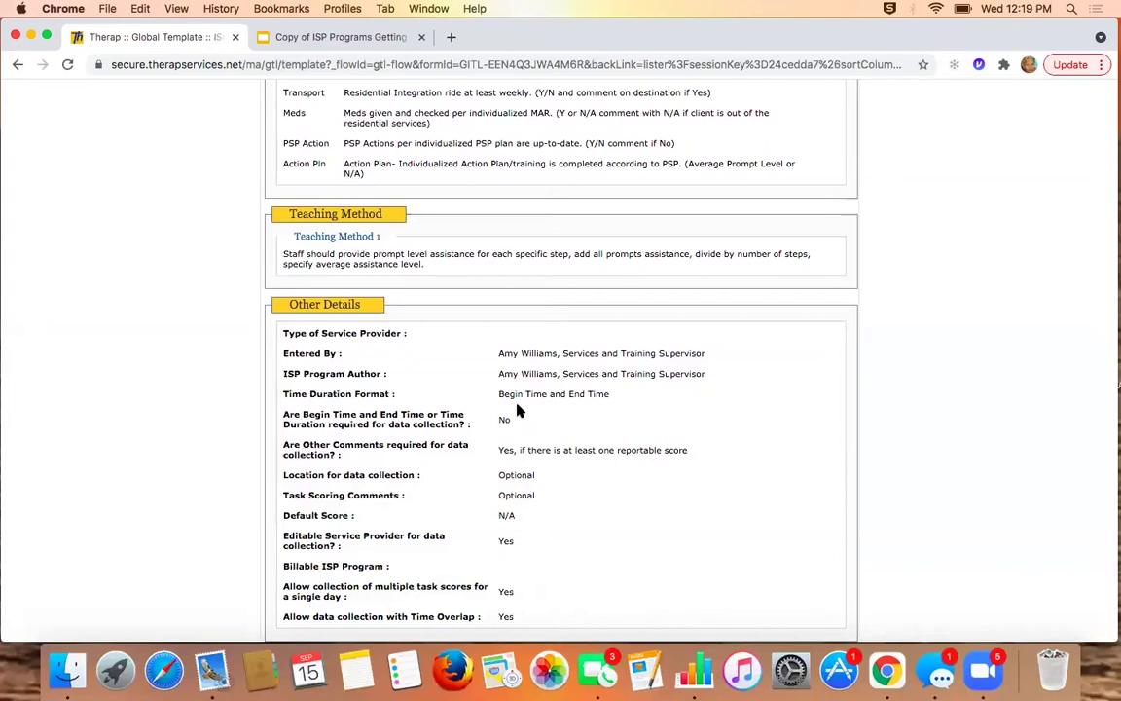
scroll(669, 517, "down", 1)
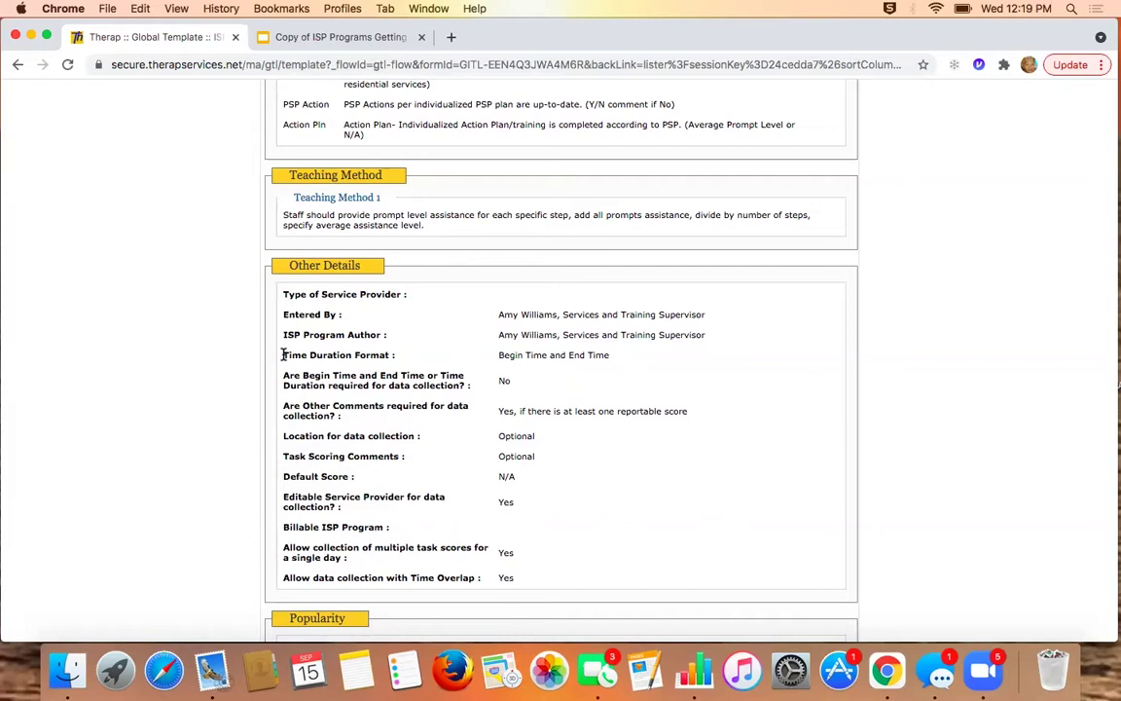
left_click_drag(283, 354, 392, 368)
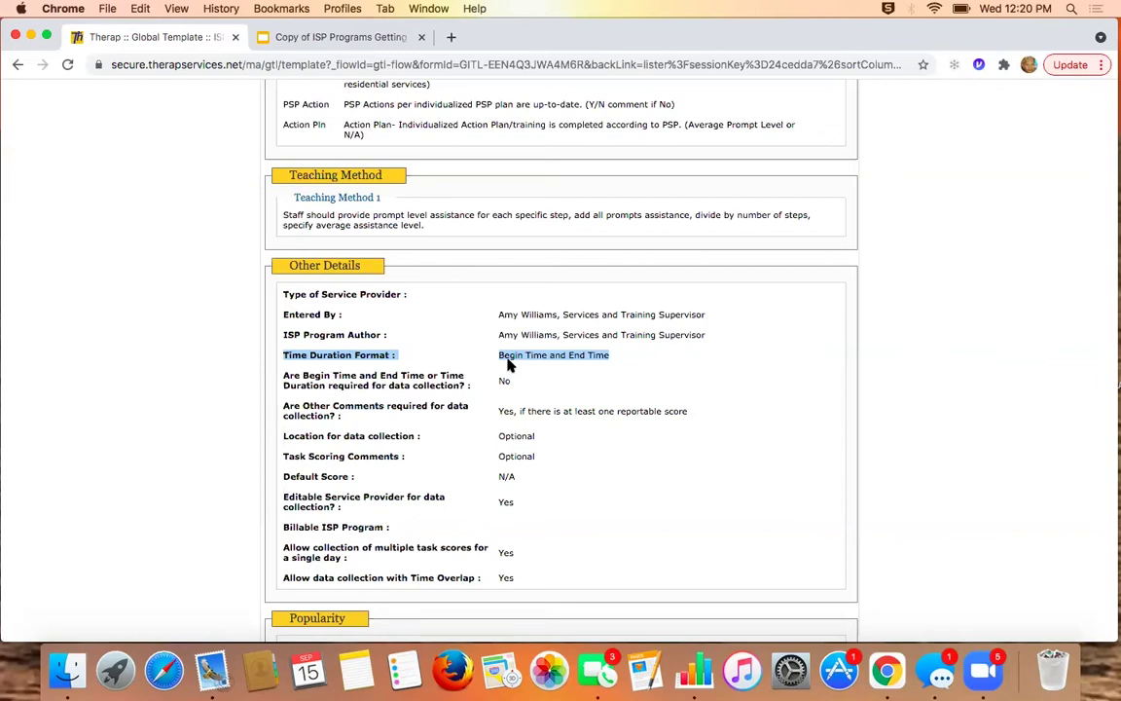
left_click_drag(285, 376, 440, 403)
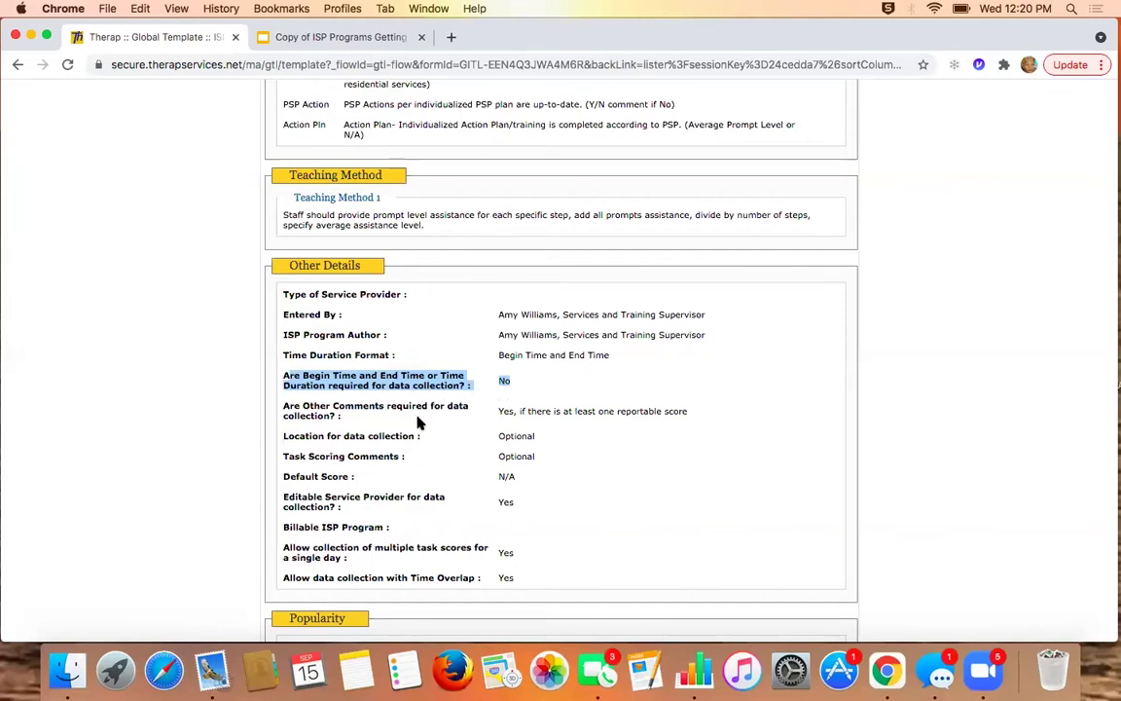
left_click(379, 419)
Compare the settings for required other comments and task scoring comments, and review the remaining data collection options.
left_click_drag(284, 406, 435, 415)
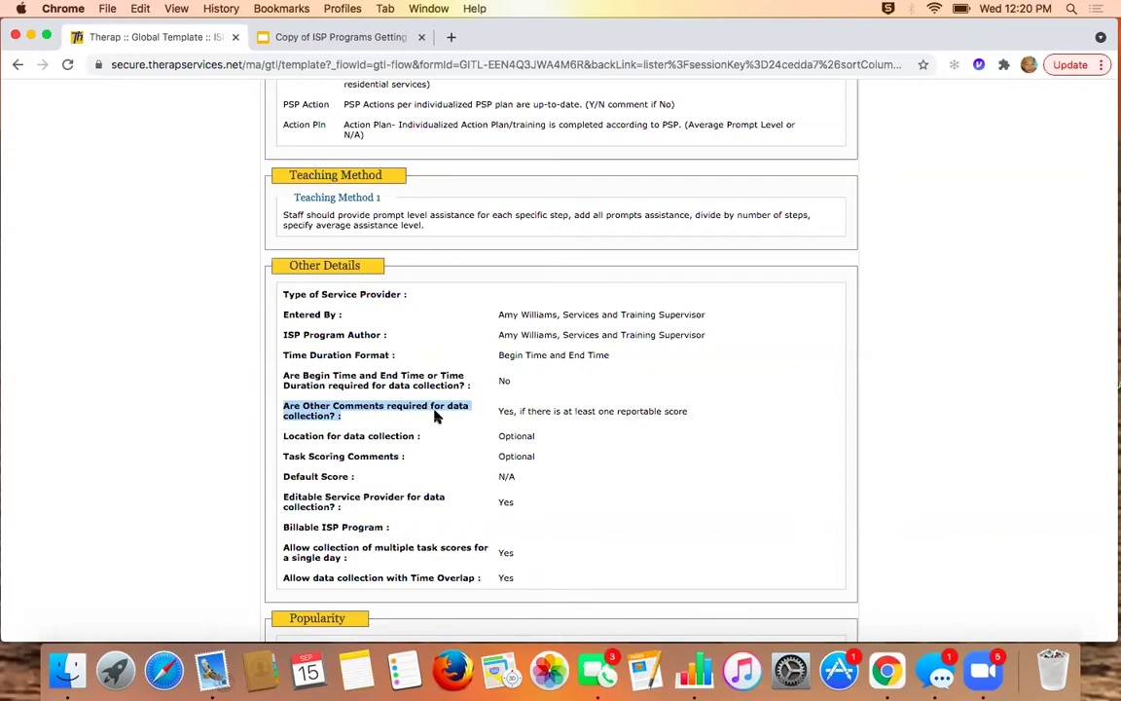
left_click_drag(283, 456, 413, 458)
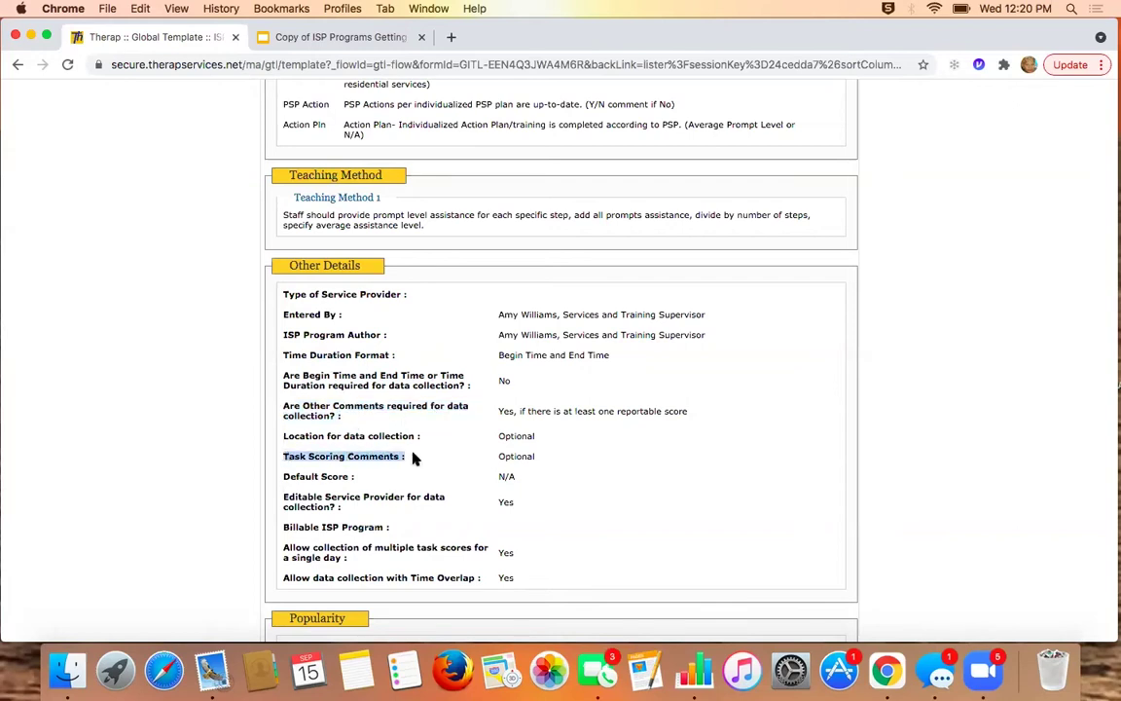
left_click(335, 404)
double_click(335, 405)
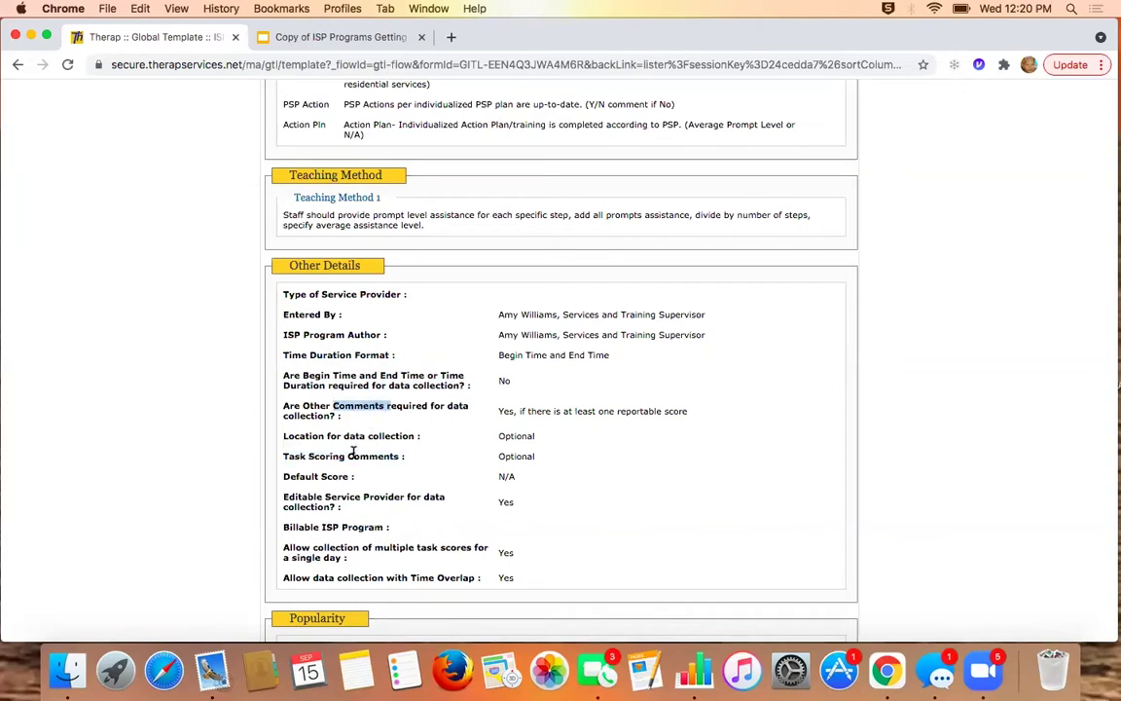
left_click_drag(349, 456, 401, 457)
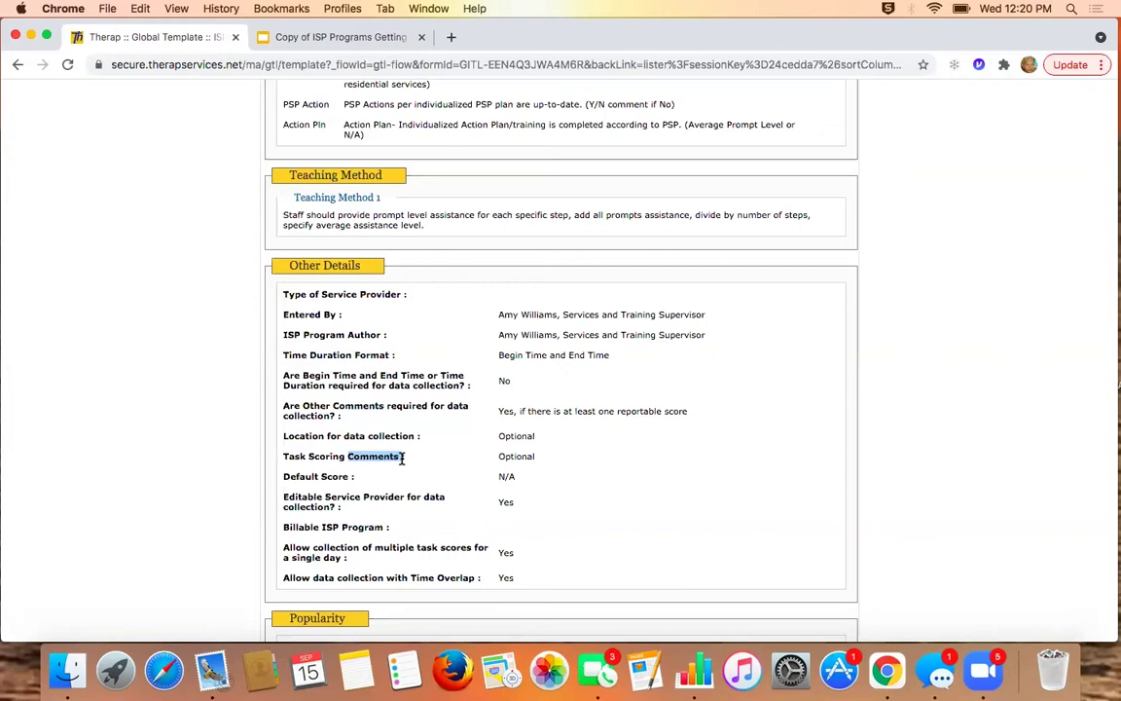
left_click(289, 454)
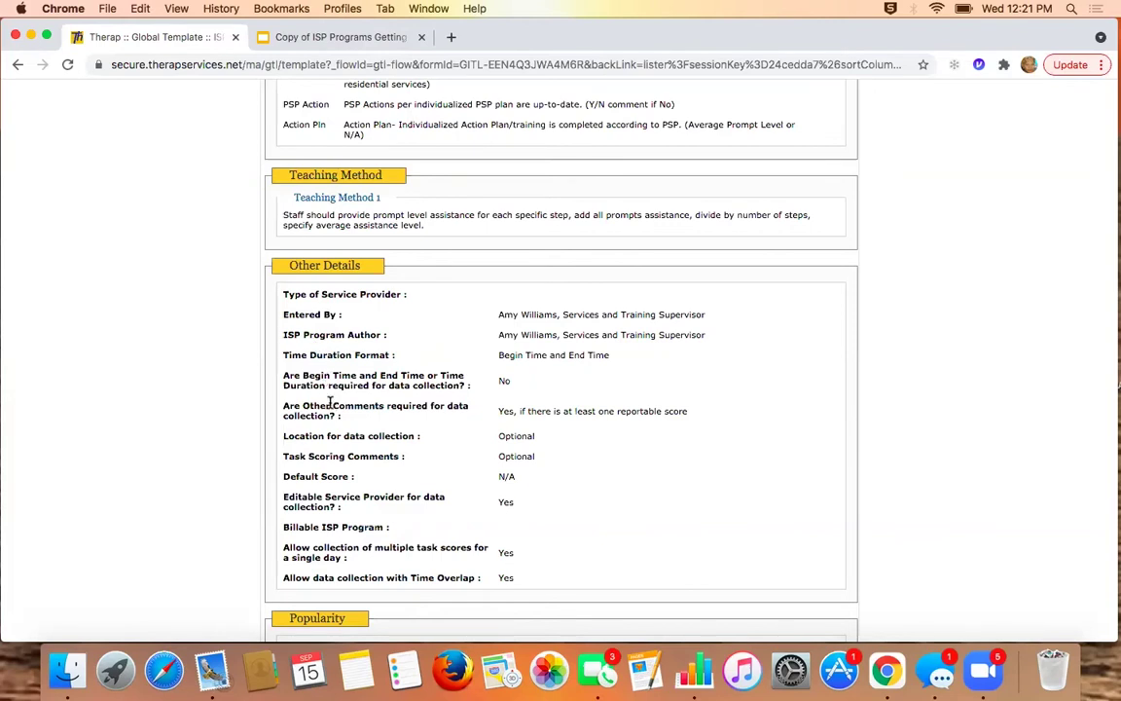
left_click_drag(332, 405, 390, 405)
left_click(412, 444)
scroll(610, 463, "down", 2)
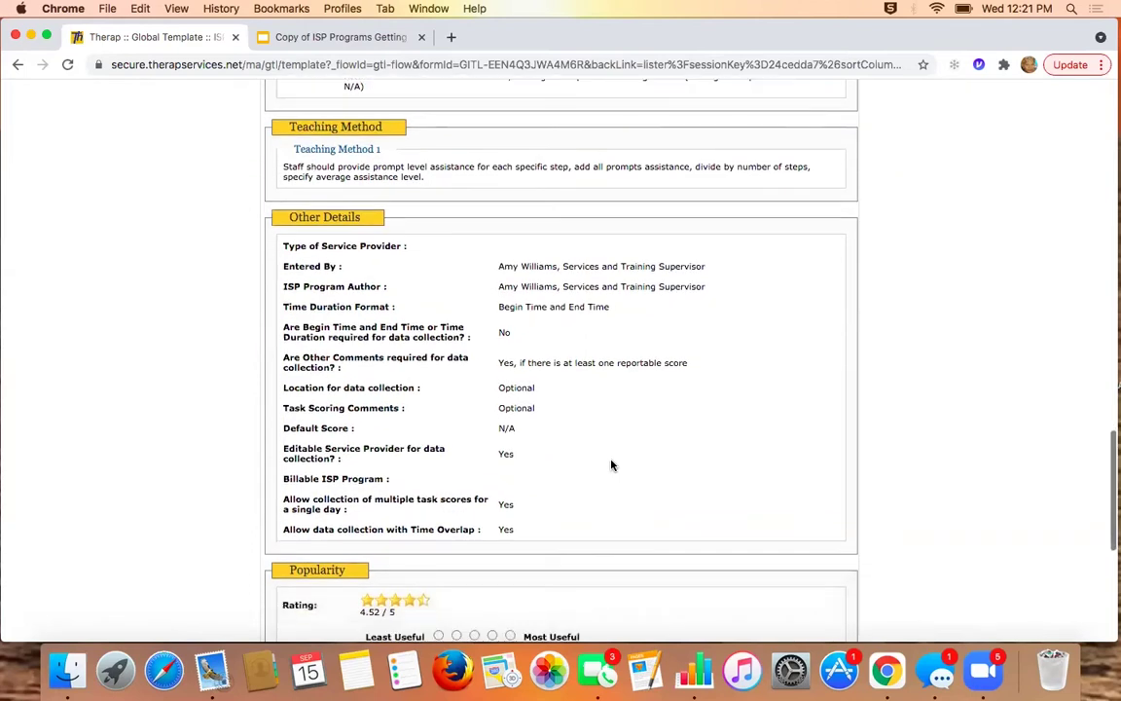
scroll(610, 464, "down", 1)
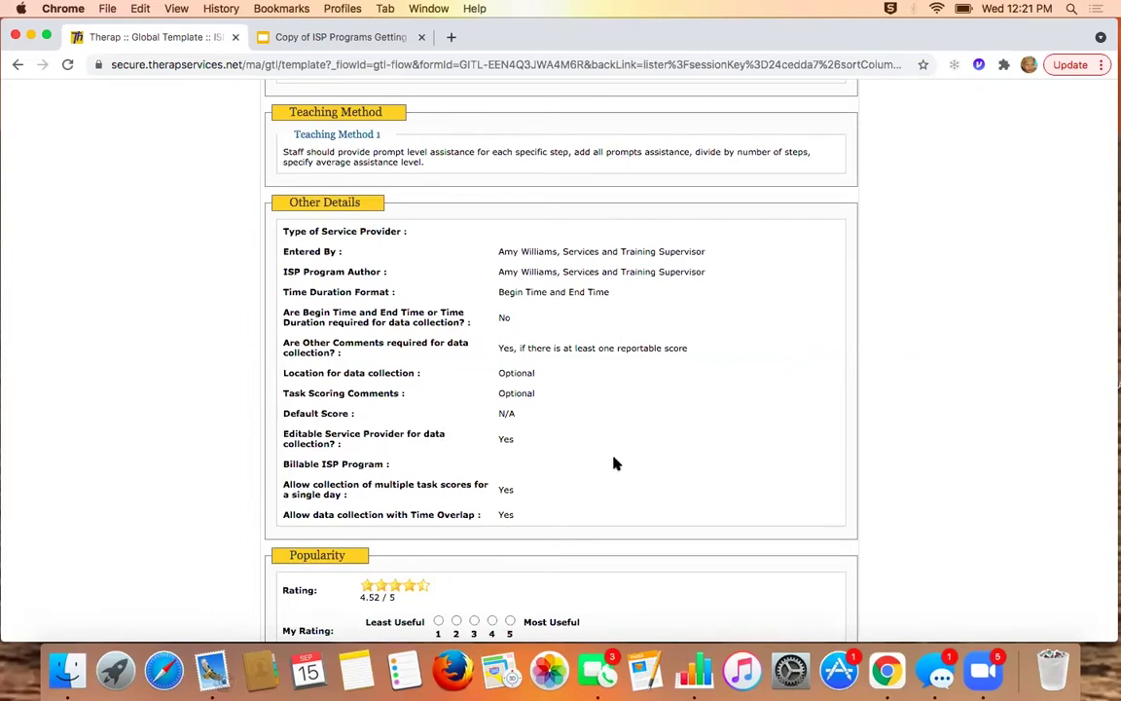
Import the SL Daily Activities template as a draft, approving the repeat import and selecting agreement with the Library User Agreement.
scroll(613, 464, "up", 10)
scroll(613, 464, "up", 10)
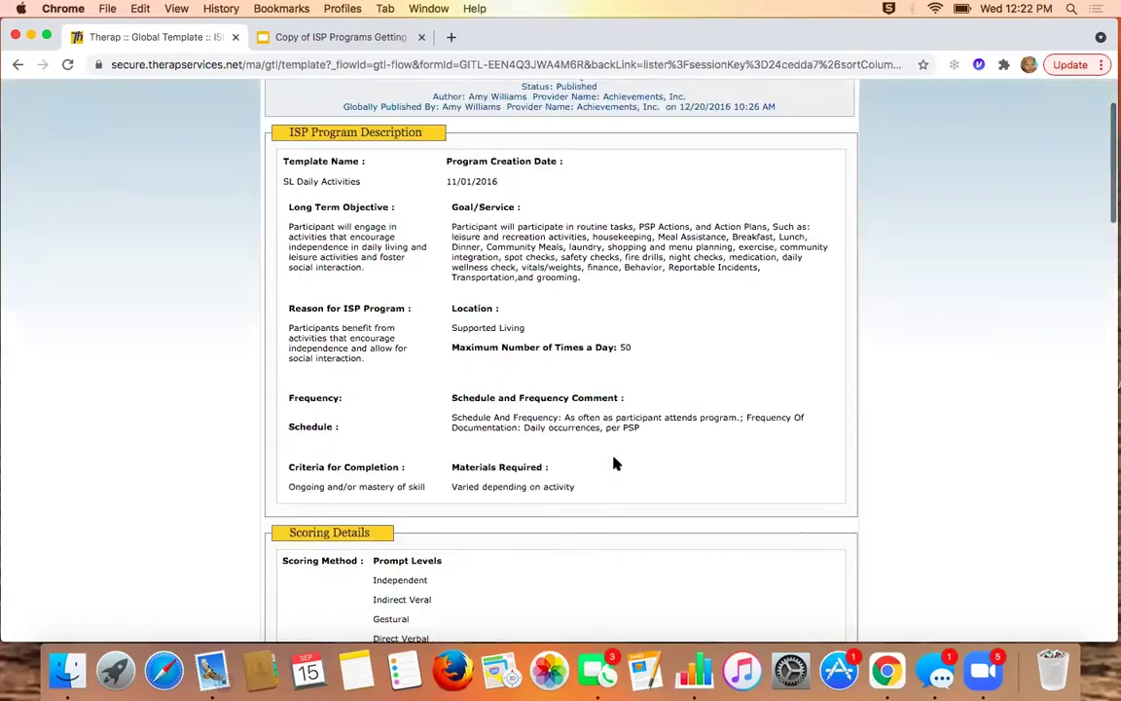
scroll(613, 465, "up", 3)
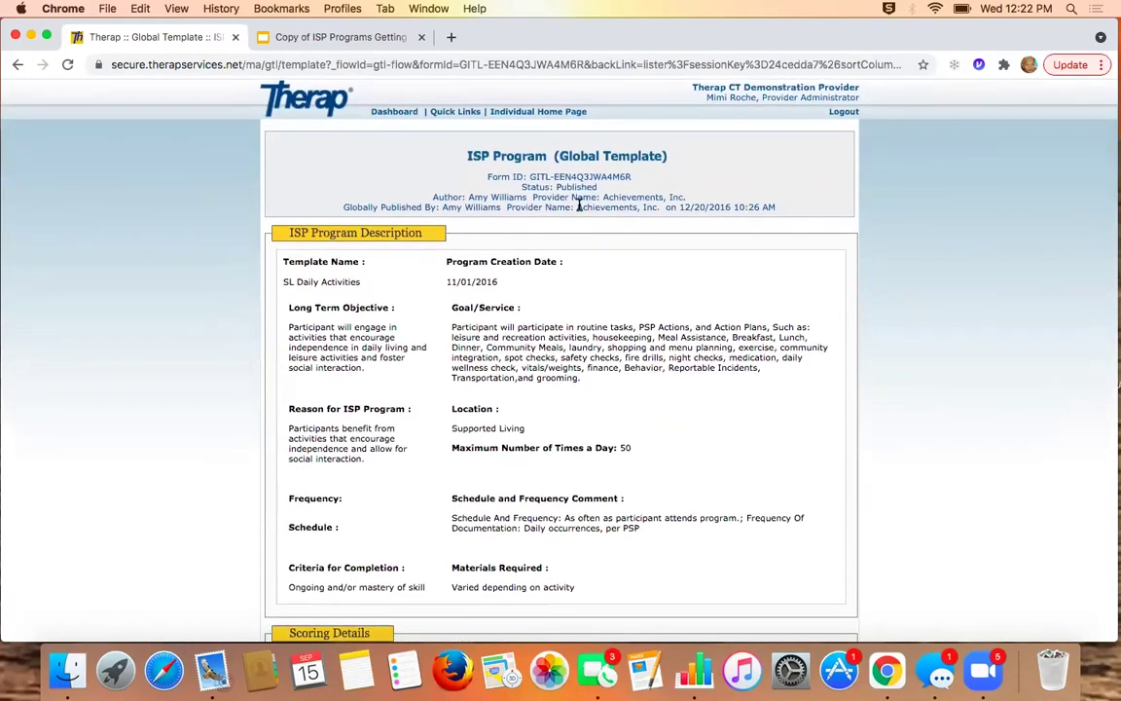
scroll(815, 538, "down", 5)
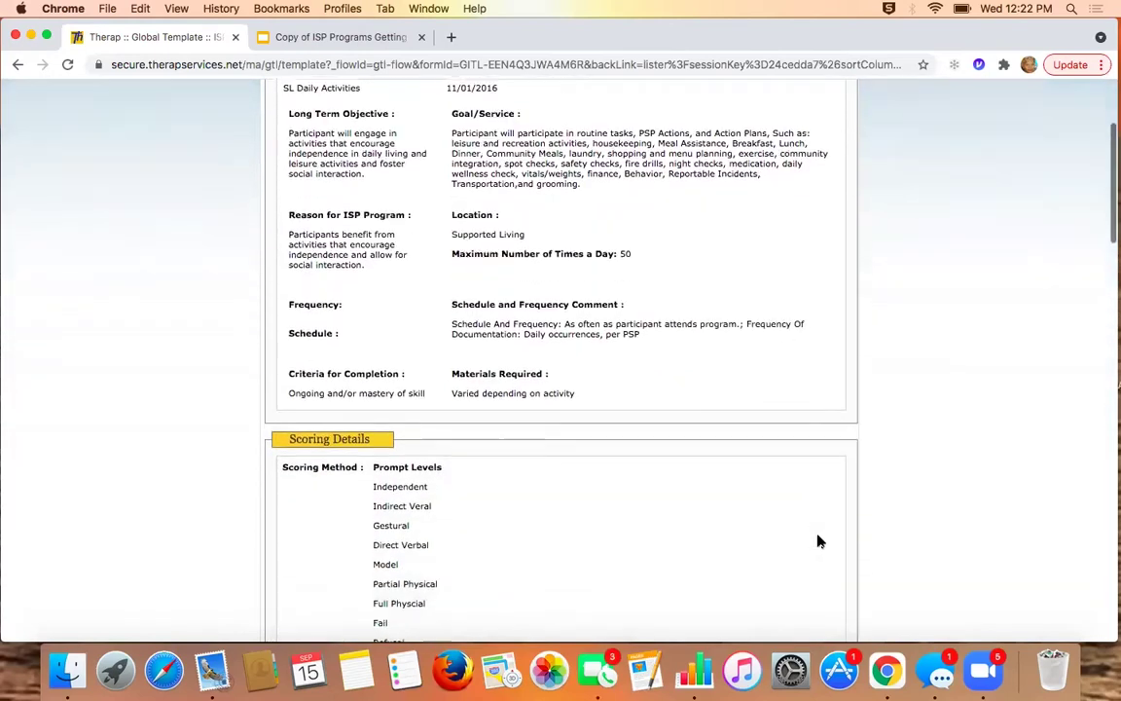
scroll(818, 541, "down", 10)
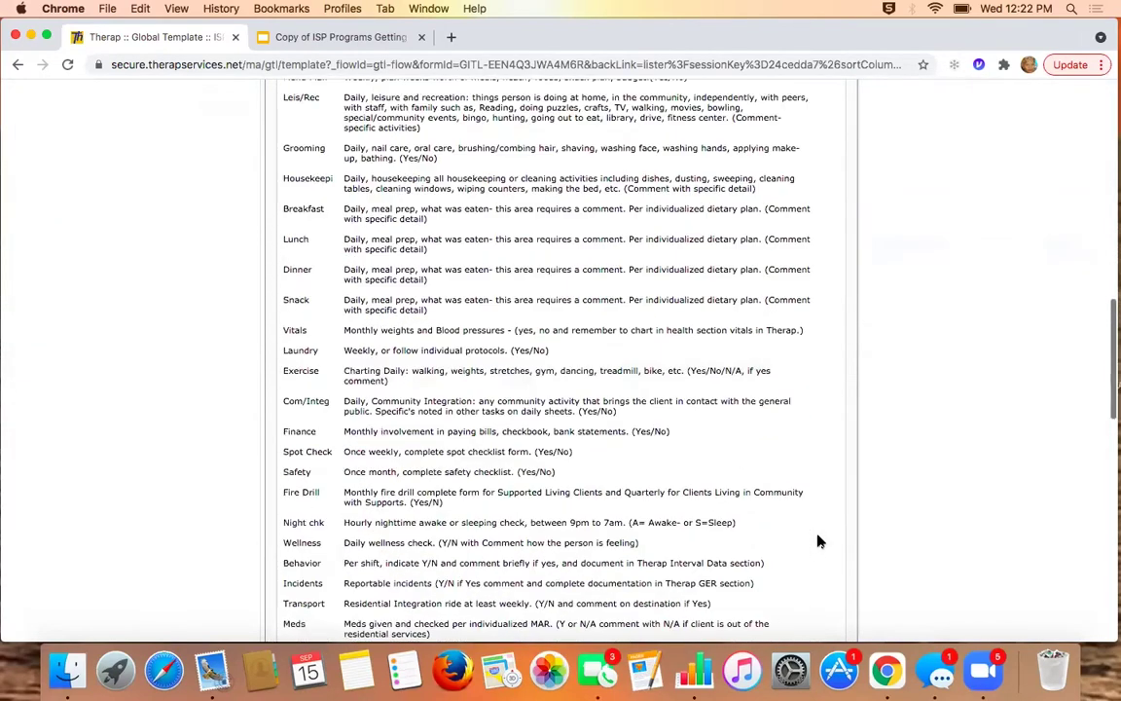
scroll(817, 539, "down", 15)
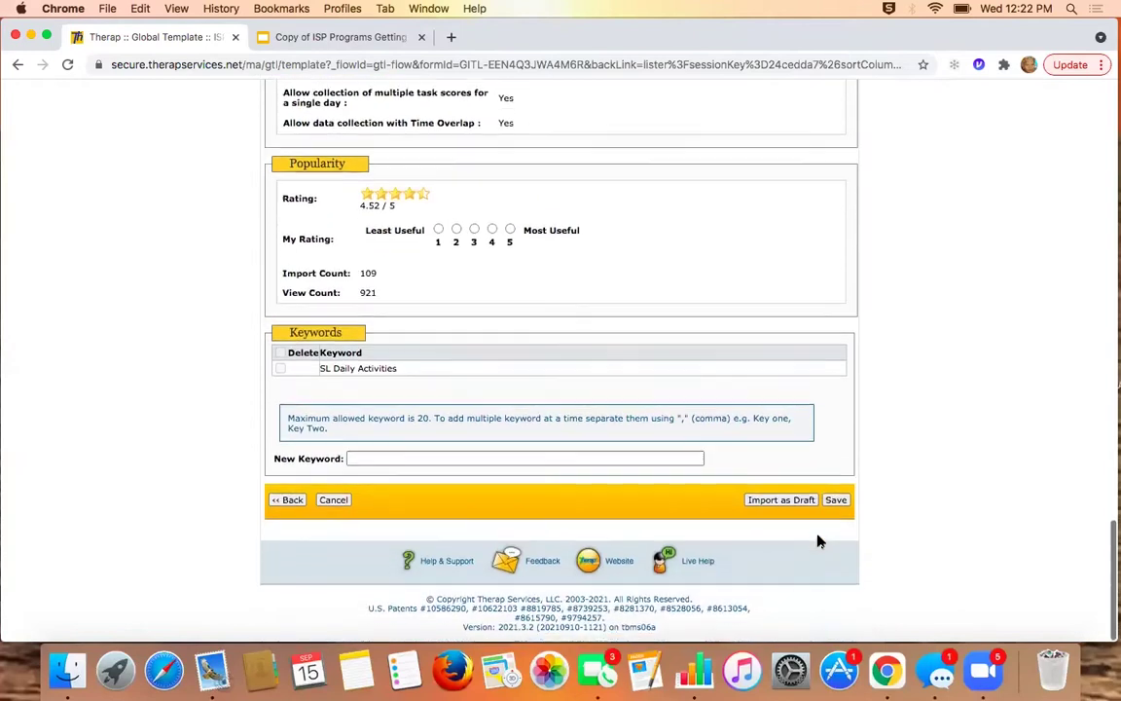
left_click(766, 502)
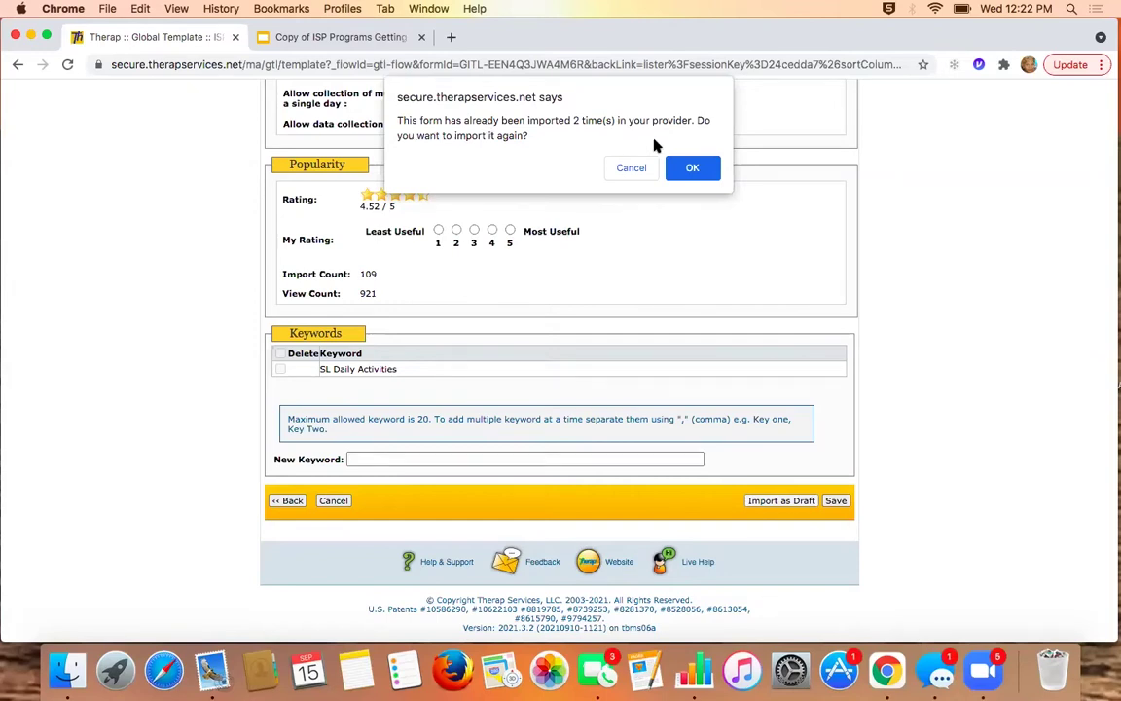
left_click(692, 167)
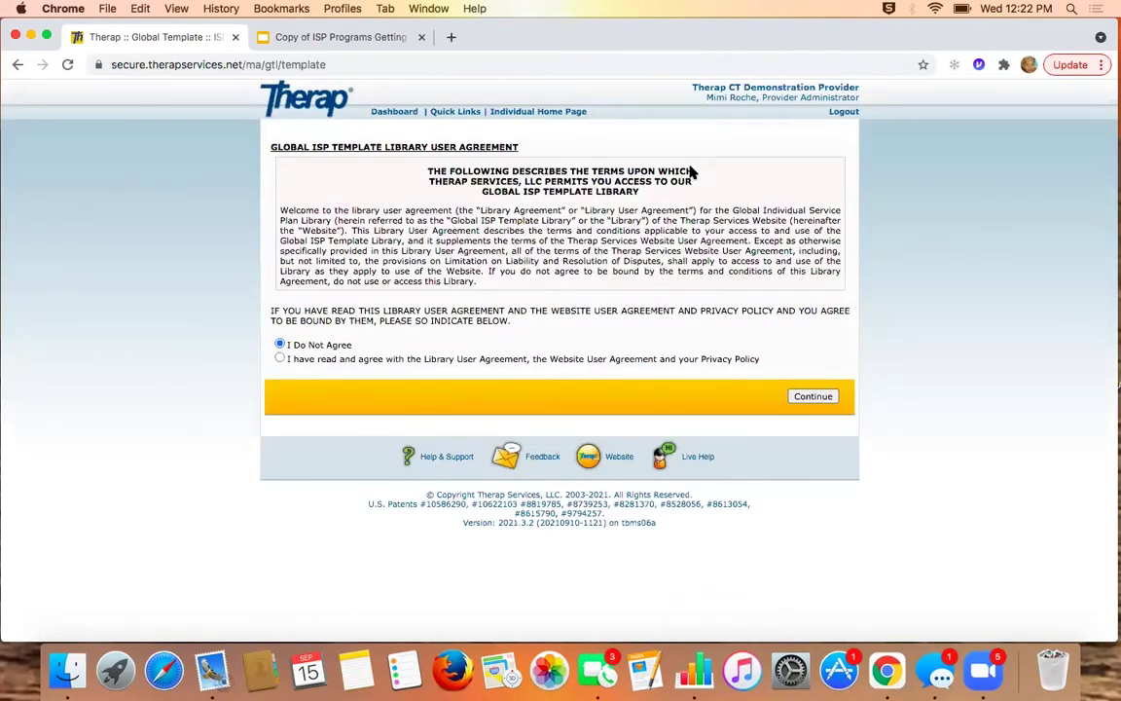
left_click(281, 359)
Return to the dashboard and open the draft templates of the ISP Program Template Library.
left_click(399, 113)
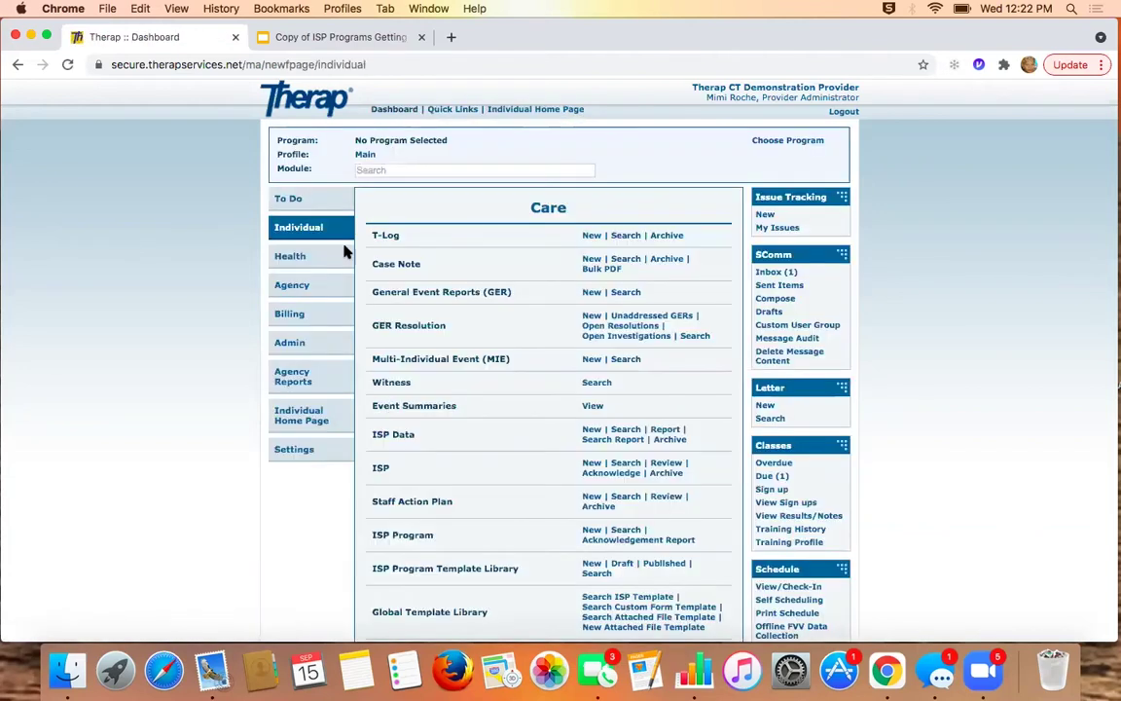
scroll(561, 424, "down", 3)
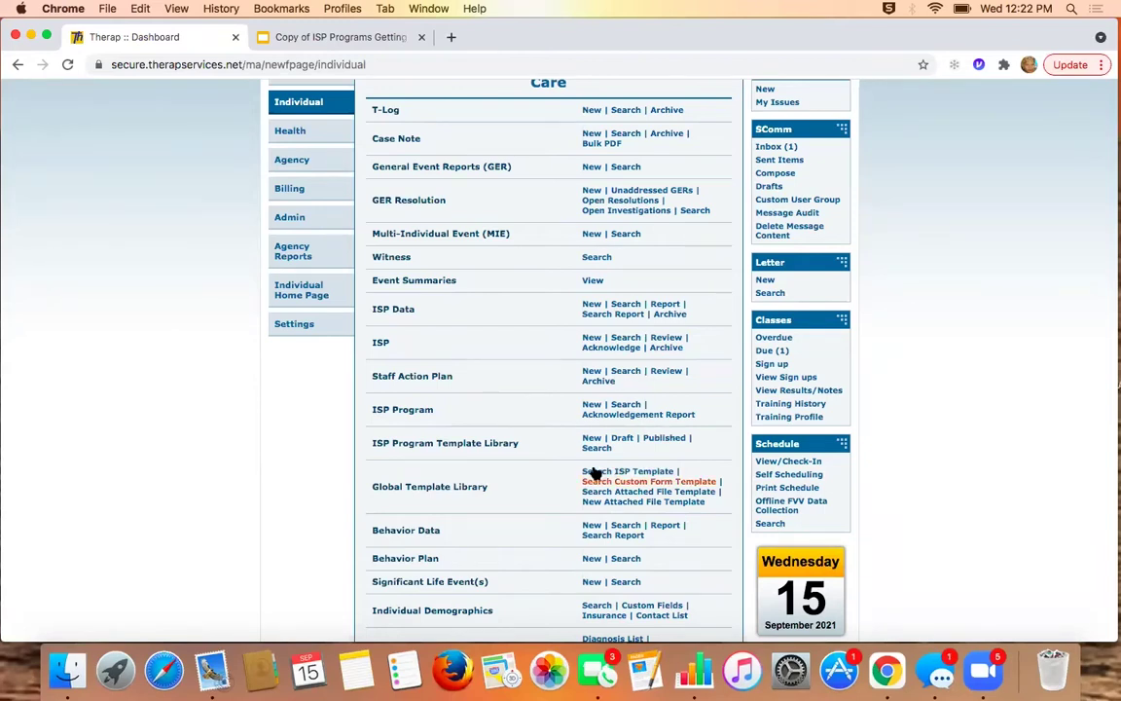
left_click_drag(376, 487, 487, 497)
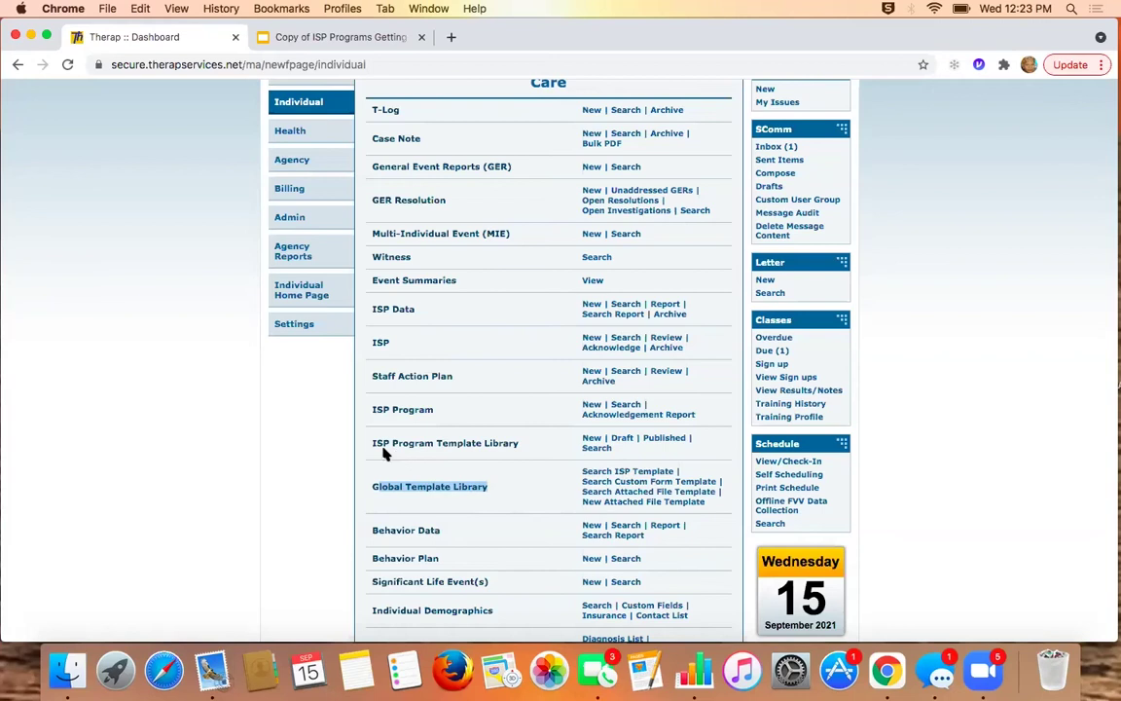
left_click_drag(374, 443, 518, 445)
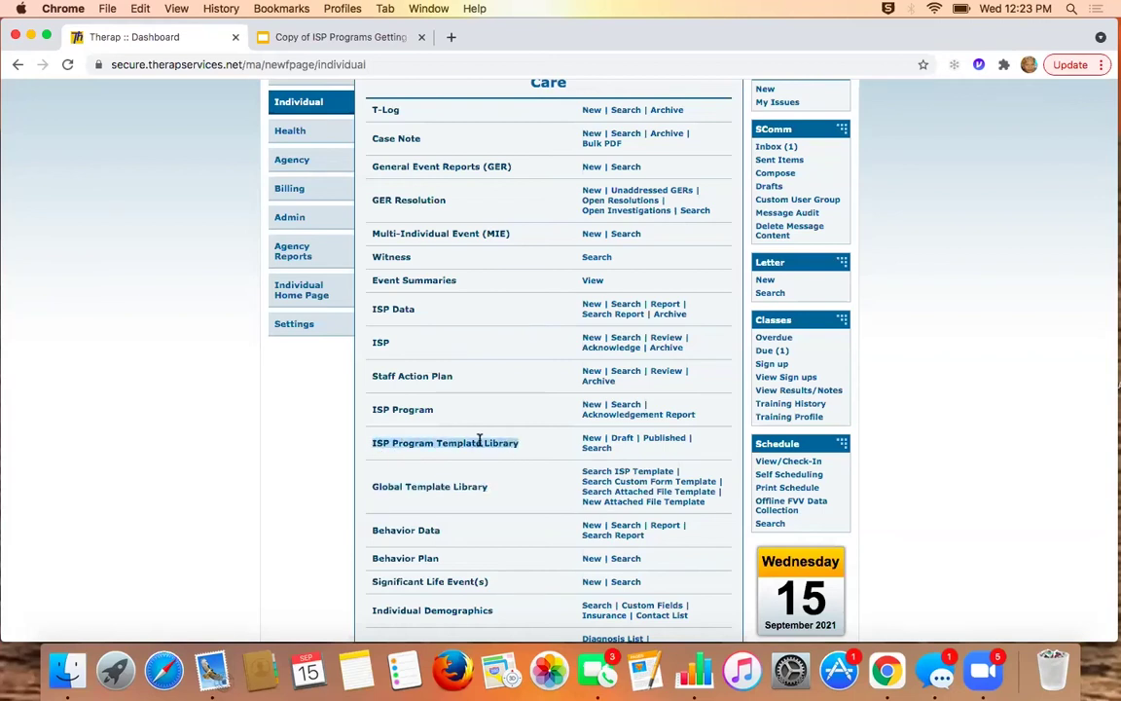
left_click(622, 439)
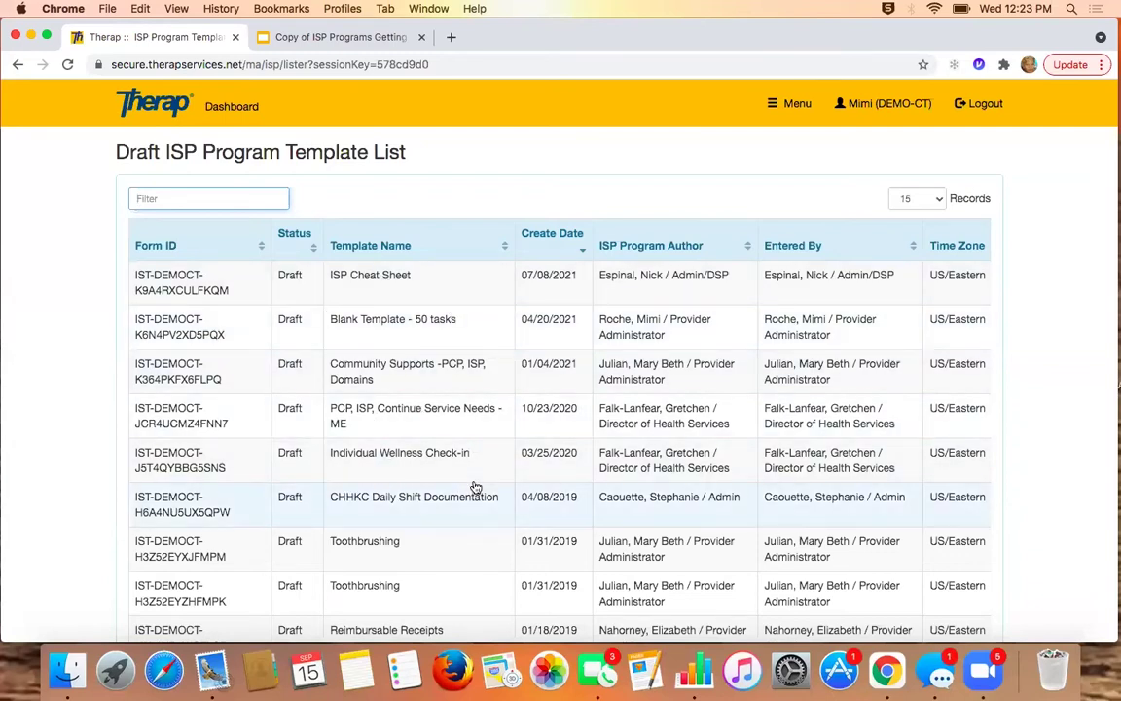
Open the upper of the two Toothbrushing drafts dated 01/31/2019 and place the cursor in its Template Name field.
scroll(476, 487, "down", 2)
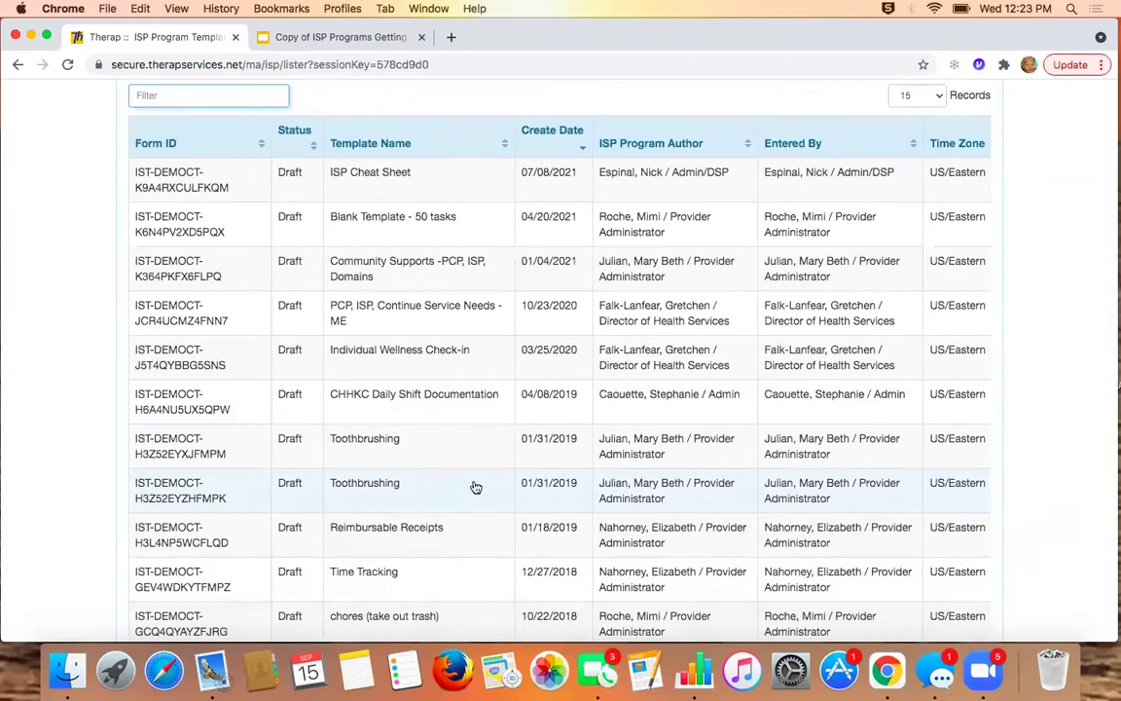
left_click(426, 448)
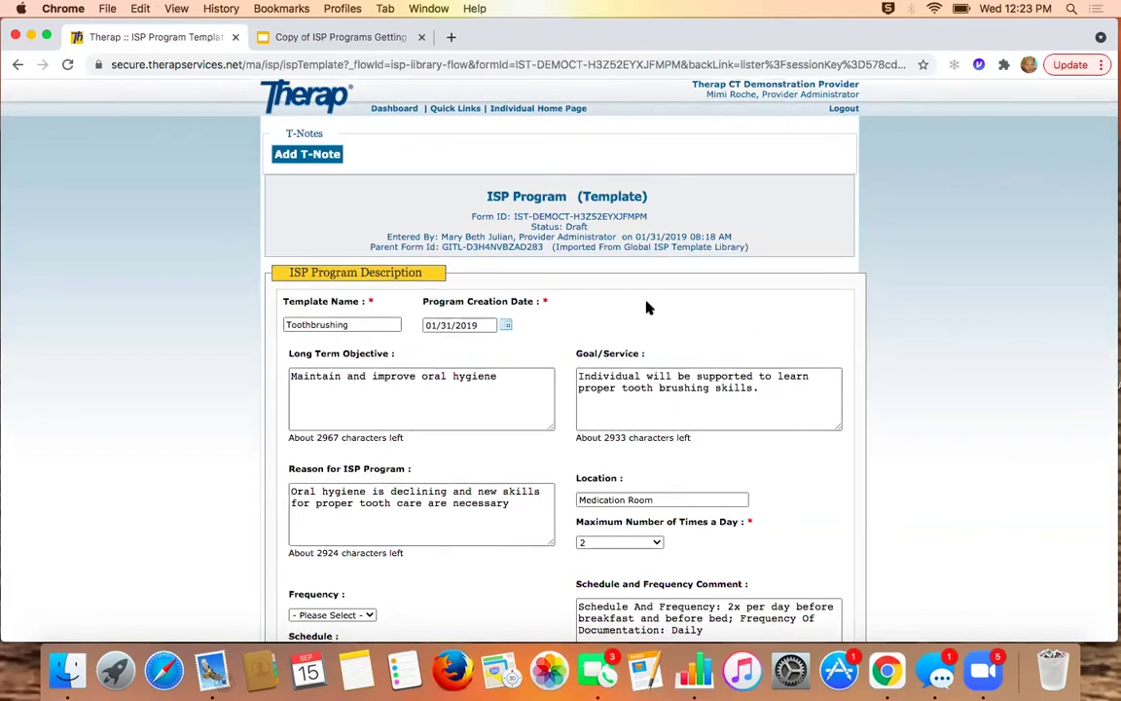
scroll(579, 266, "down", 2)
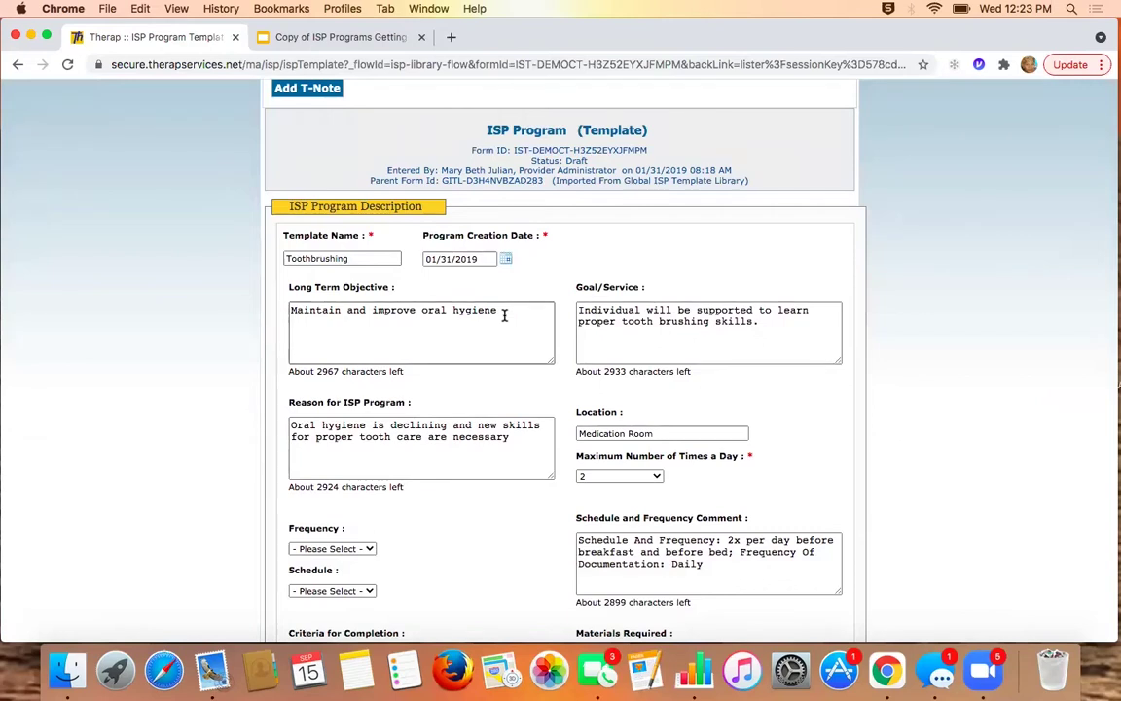
left_click(386, 257)
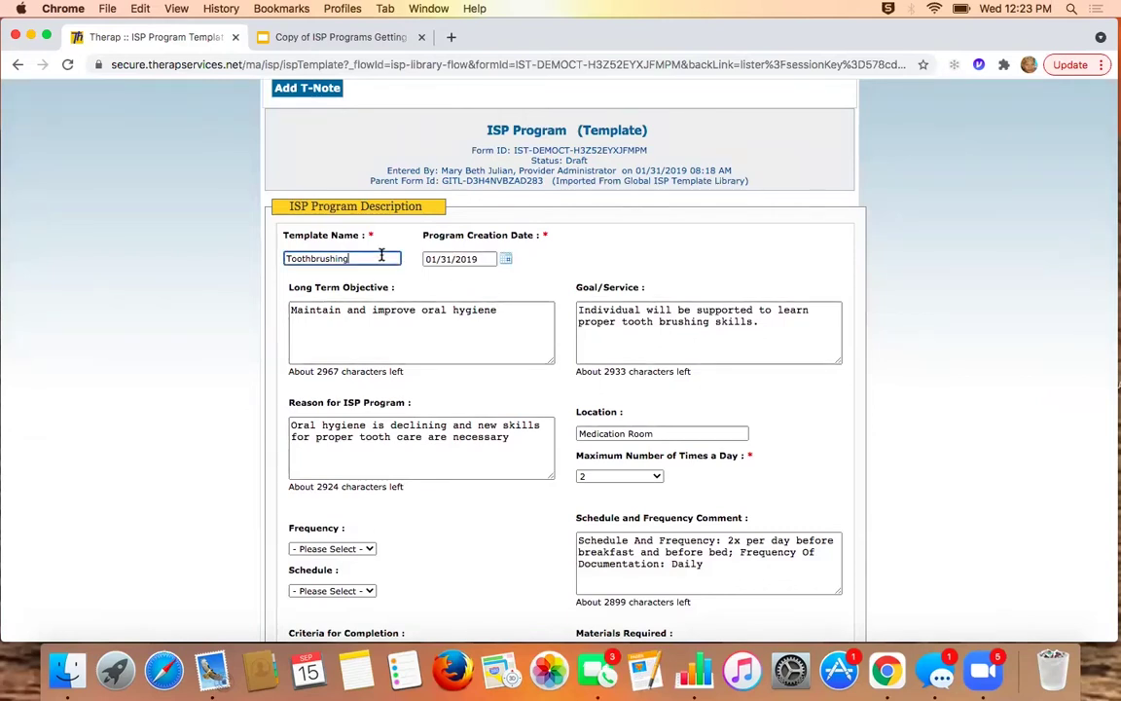
Resize the Long Term Objective text box to be slightly narrower and taller, and place the cursor in the Goal/Service field.
left_click_drag(522, 311, 368, 301)
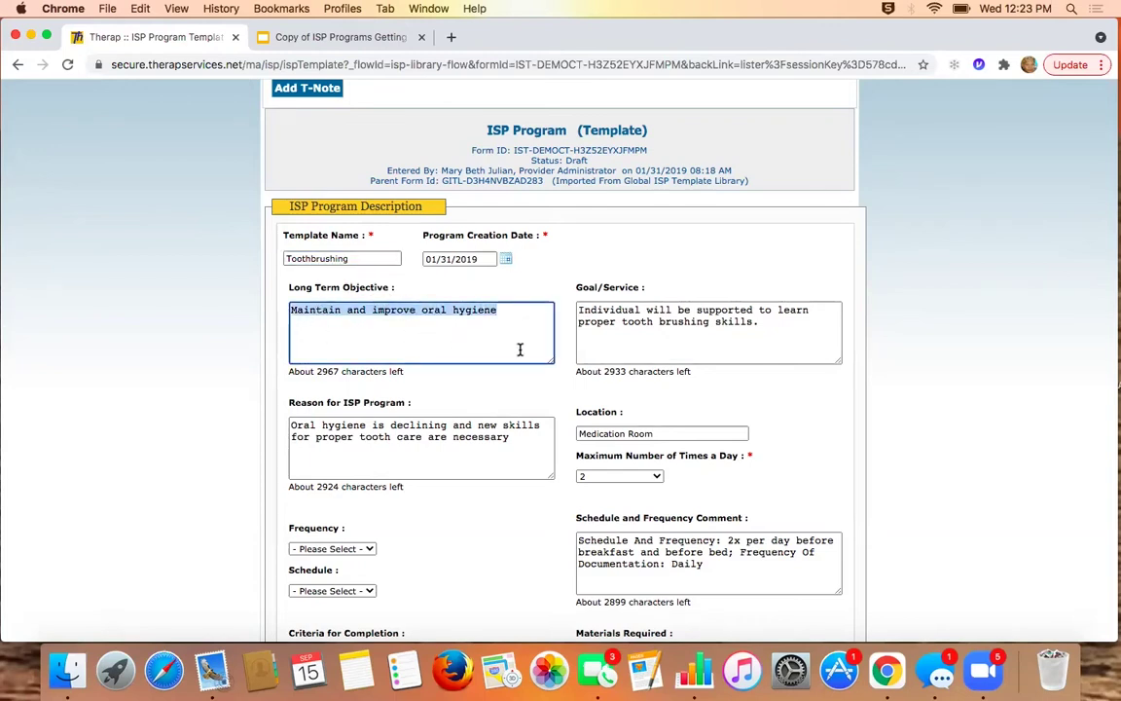
left_click_drag(551, 362, 577, 414)
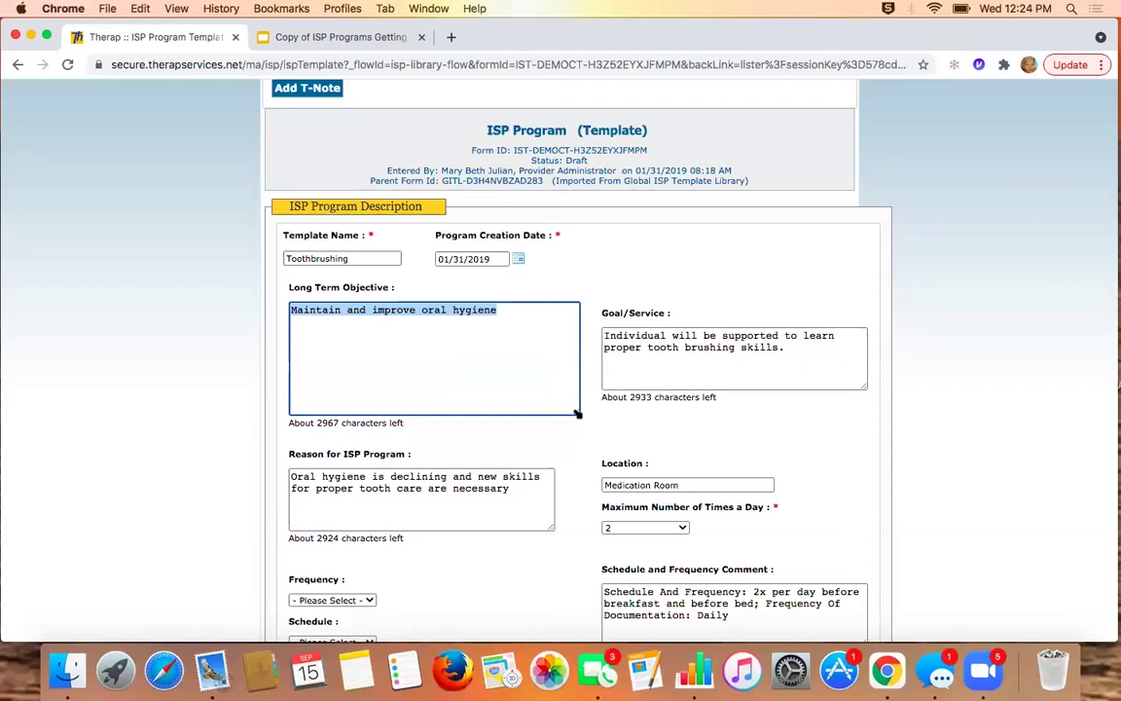
left_click_drag(577, 414, 533, 371)
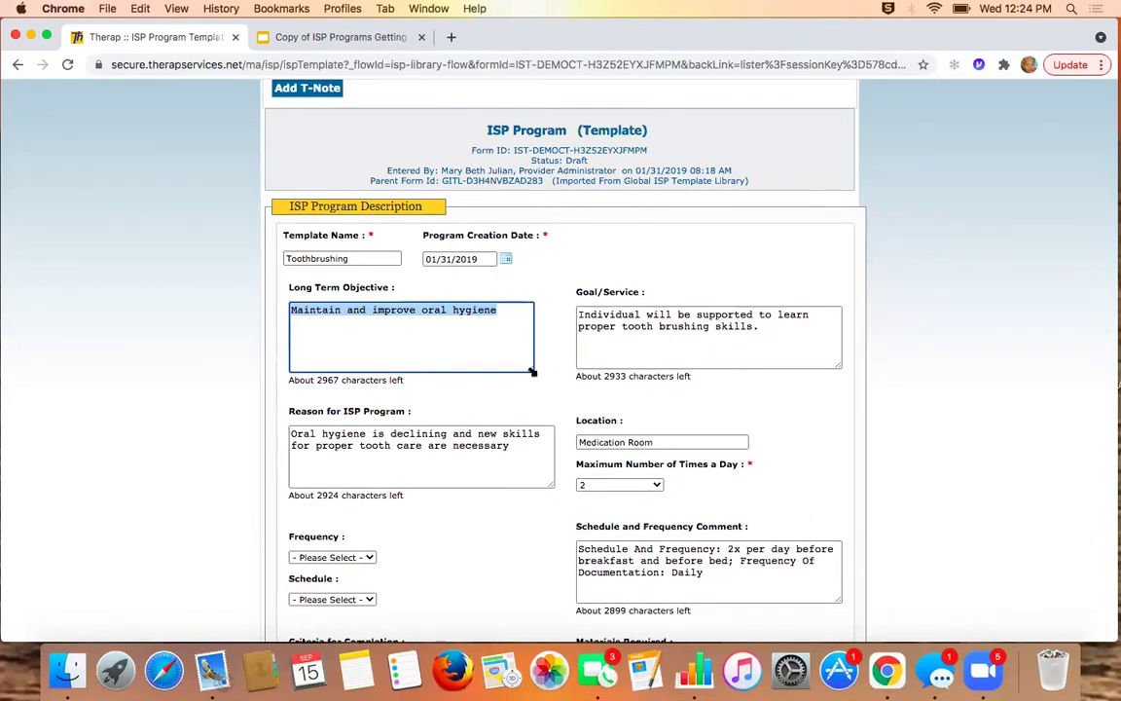
left_click(593, 290)
left_click_drag(592, 291, 638, 297)
left_click(640, 337)
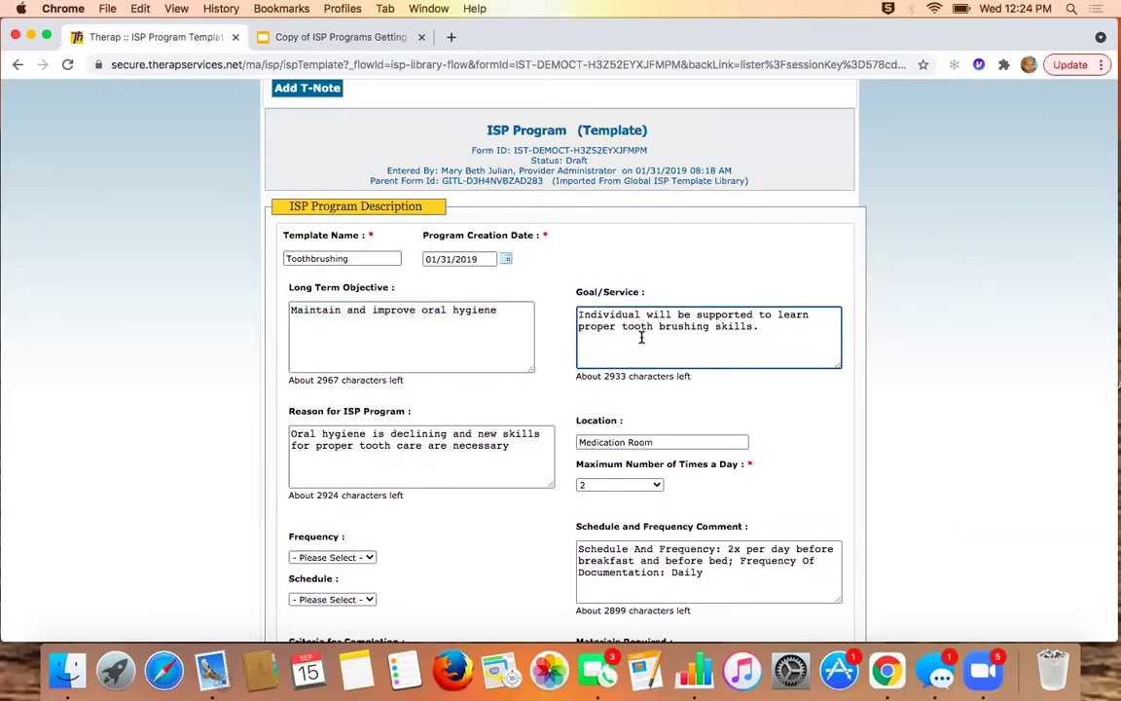
Set the Toothbrushing template's frequency to 3 and its schedule to Daily.
scroll(758, 433, "down", 2)
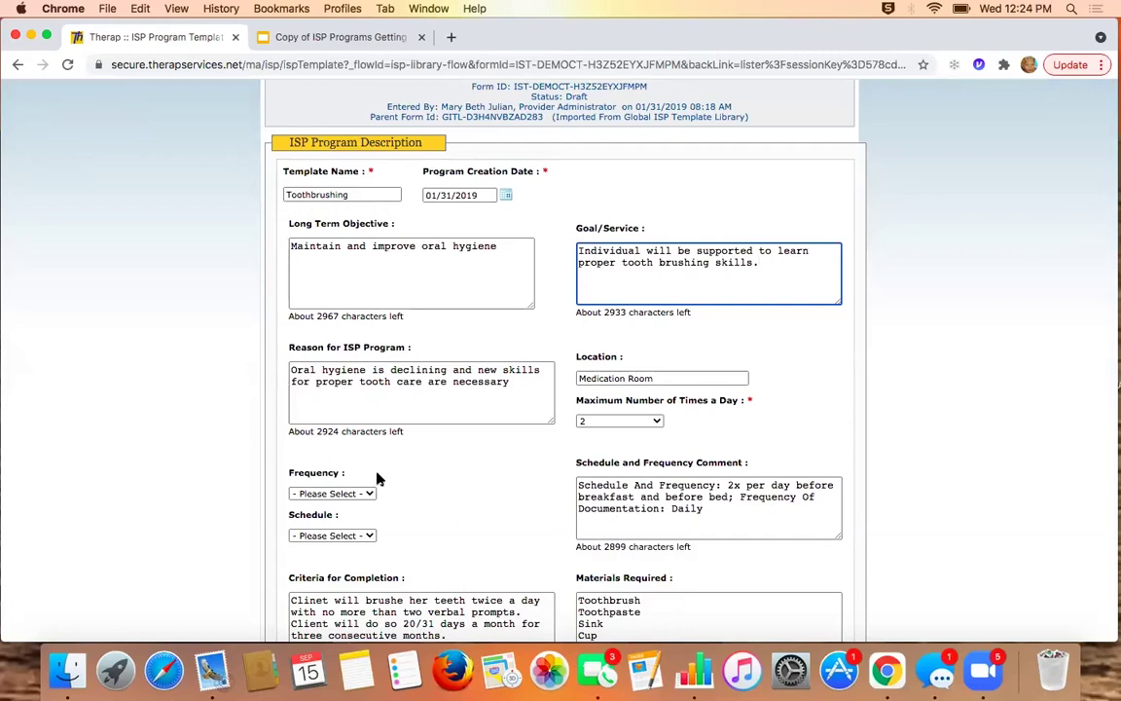
left_click(368, 493)
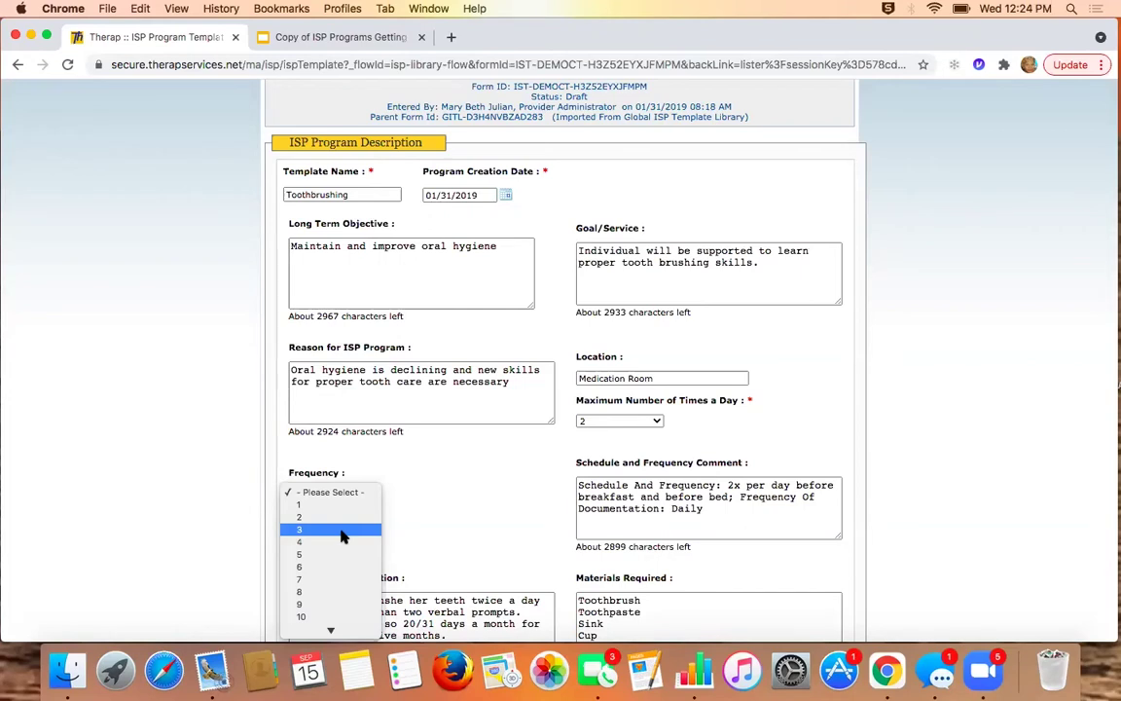
left_click(342, 531)
left_click(362, 534)
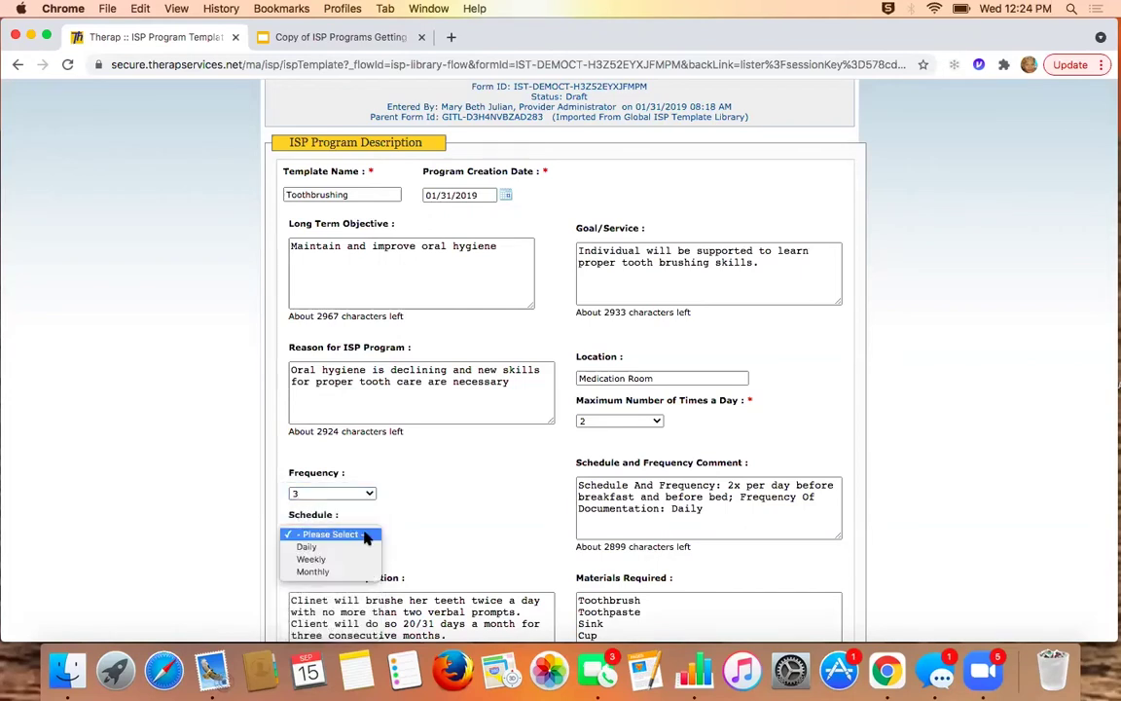
left_click(367, 546)
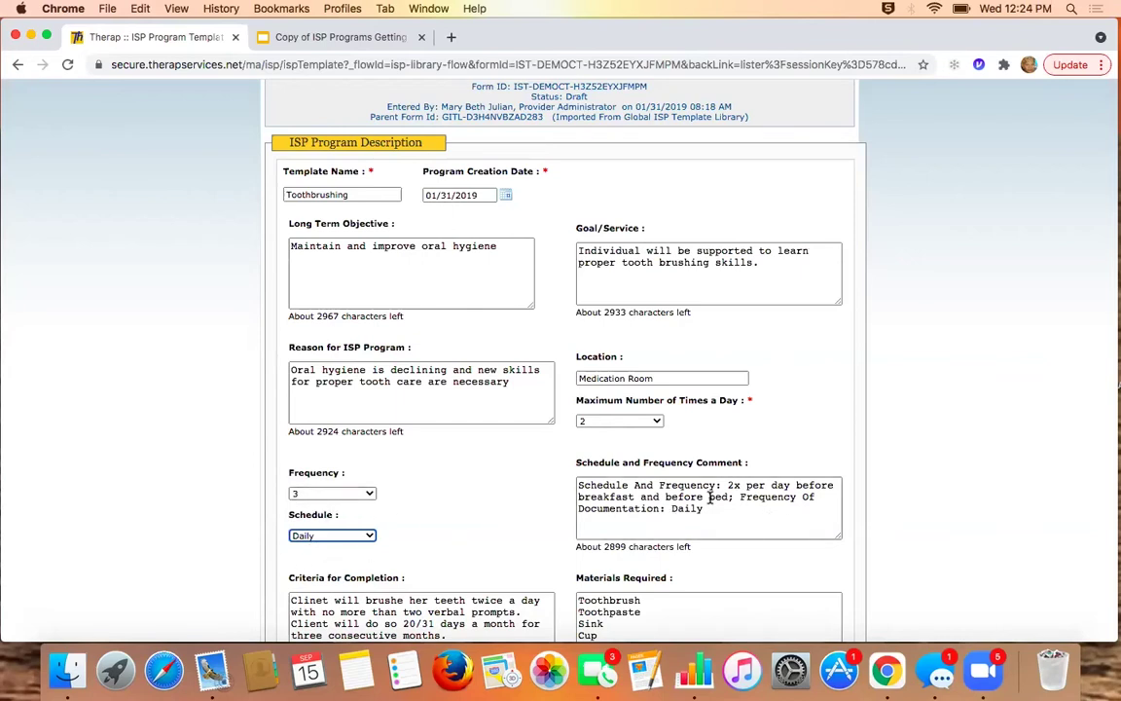
Replace the Schedule and Frequency Comment with "Every day, 3x a day, Before Breakfast, after lunch and after dinner.".
left_click(657, 529)
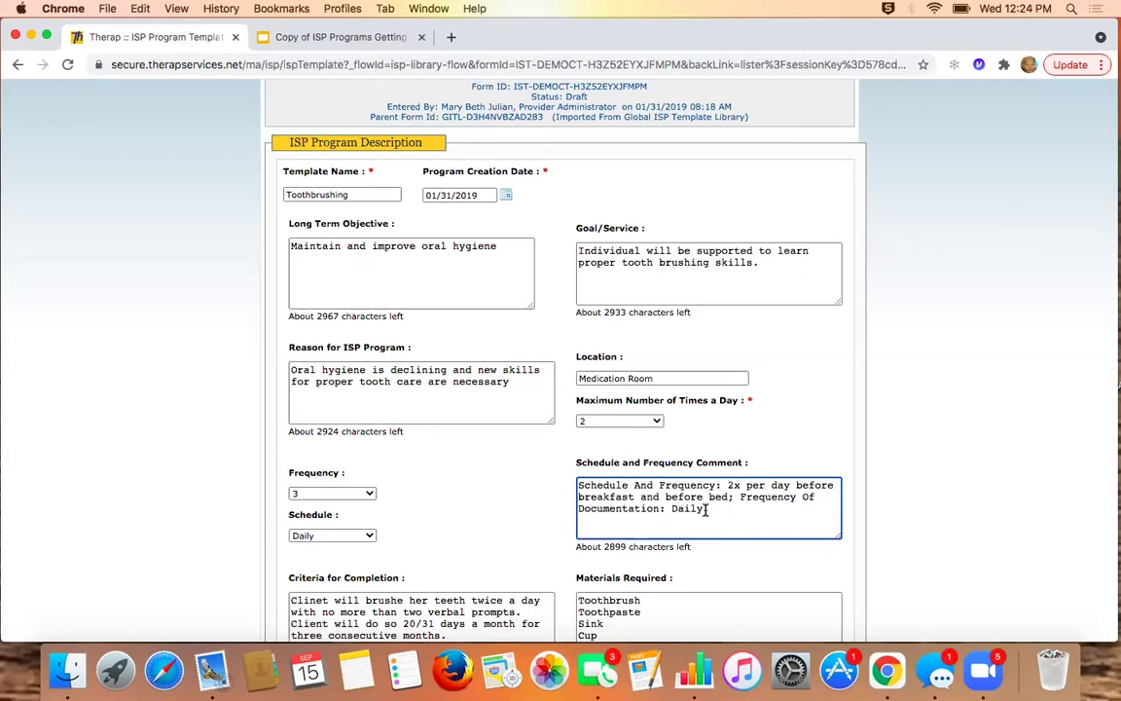
left_click_drag(734, 516, 571, 468)
key("BackSpace")
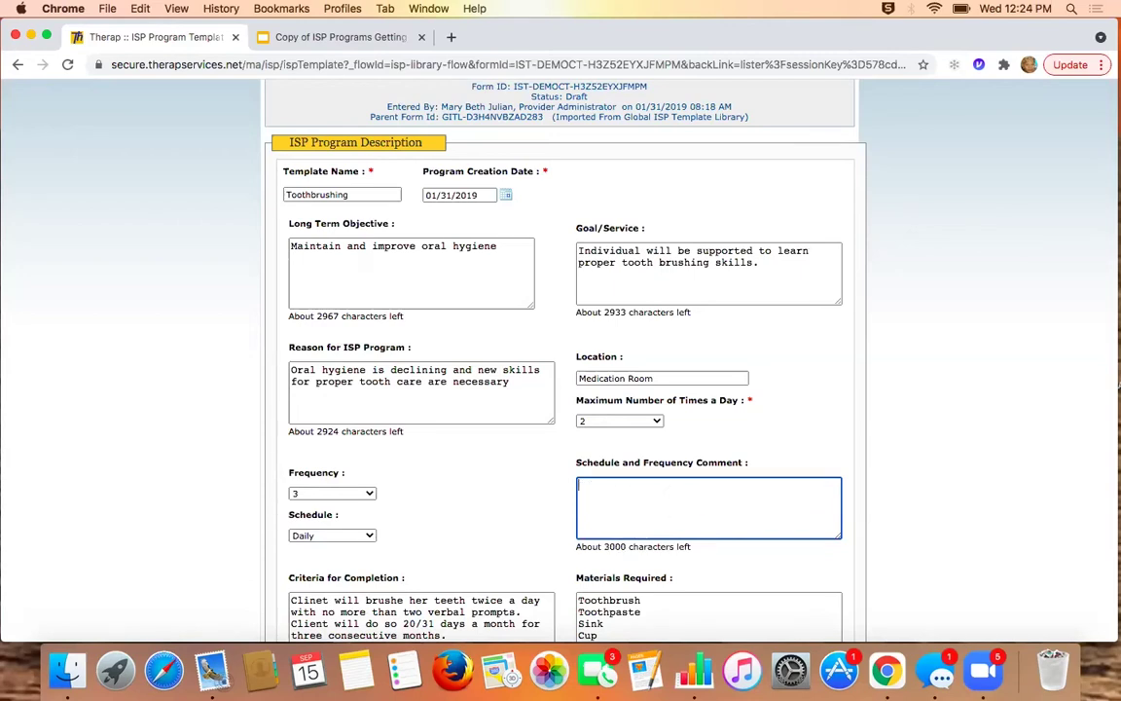
type("Every day")
type(", M")
type("3x a t")
type("day, ")
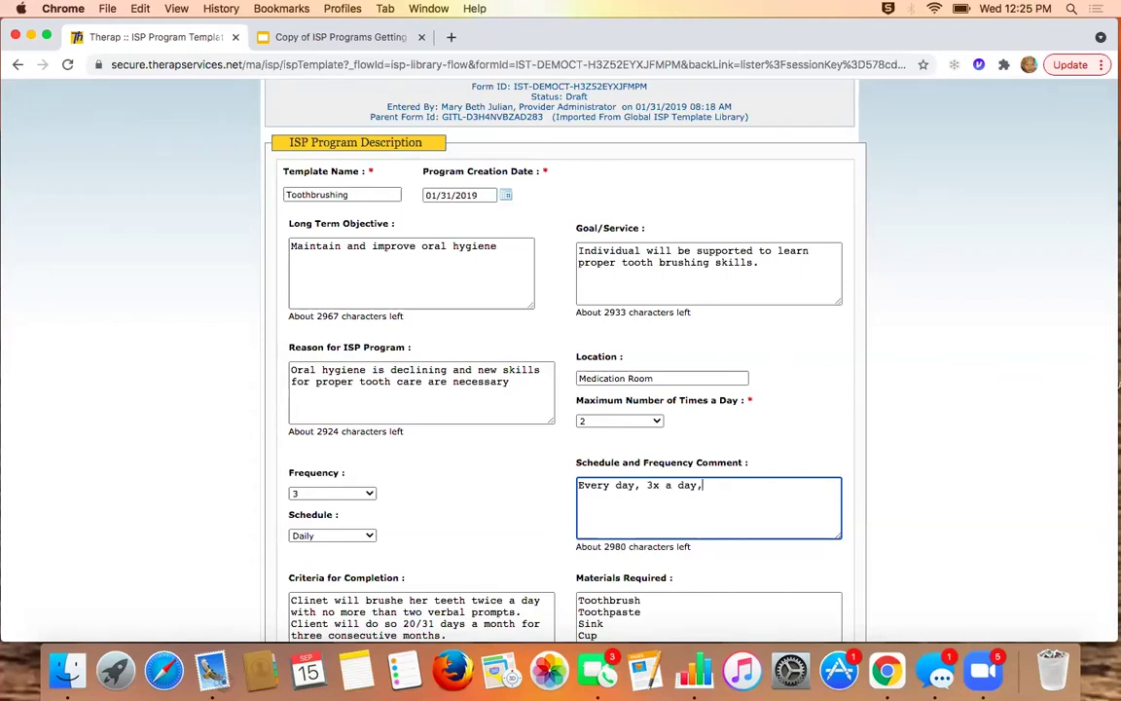
type("Morning, NOon")
key("BackSpace")
key("BackSpace")
key("BackSpace")
key("BackSpace")
key("BackSpace")
key("BackSpace")
key("BackSpace")
key("BackSpace")
key("BackSpace")
key("BackSpace")
key("BackSpace")
key("BackSpace")
type("Before Breakfast, after")
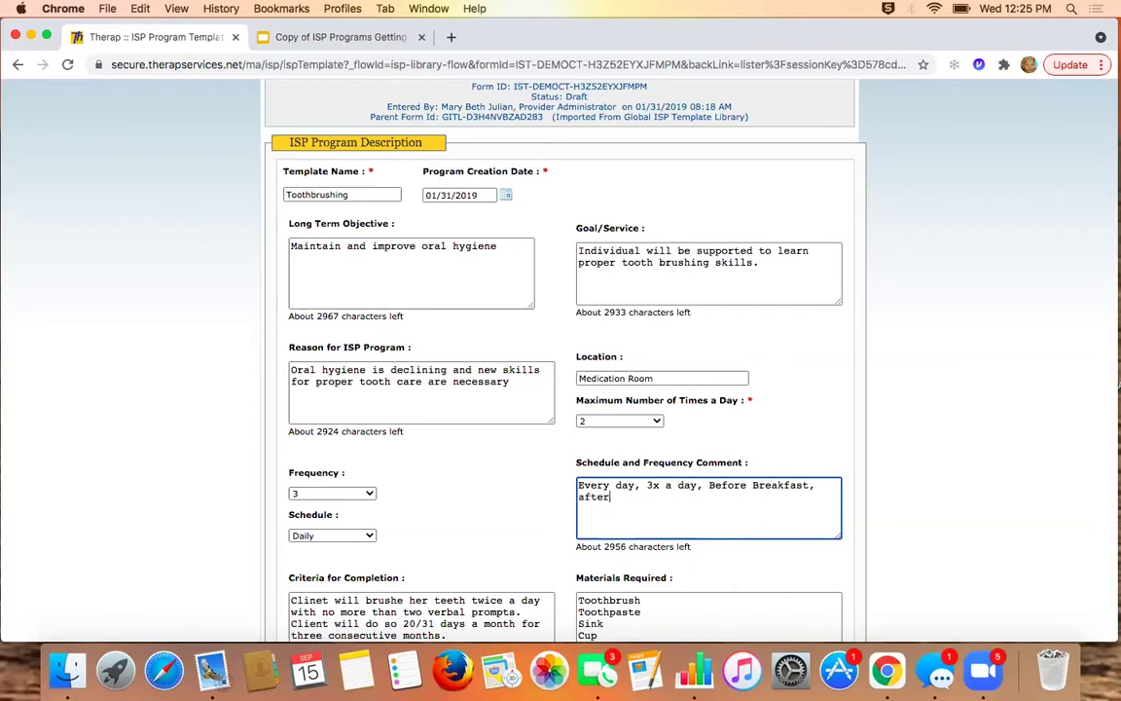
type(" lunch and after ldinner.")
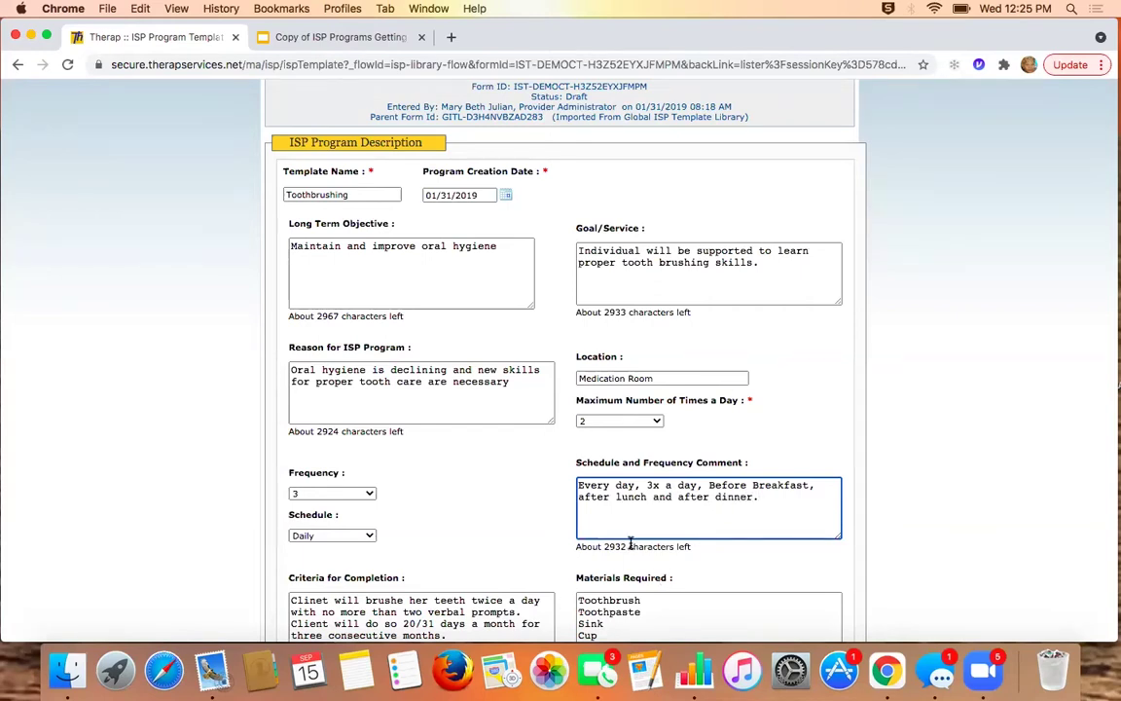
left_click(461, 523)
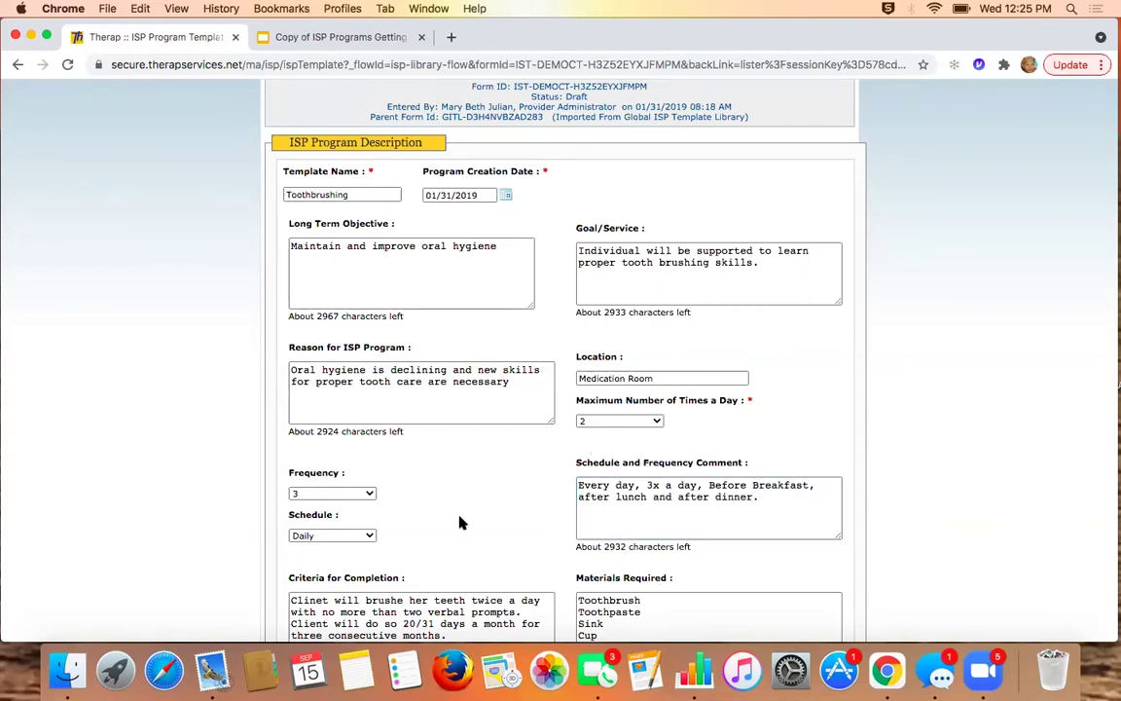
Review the Criteria for Completion and Materials Required text, and look over the scoring details and teaching methods.
scroll(507, 451, "down", 3)
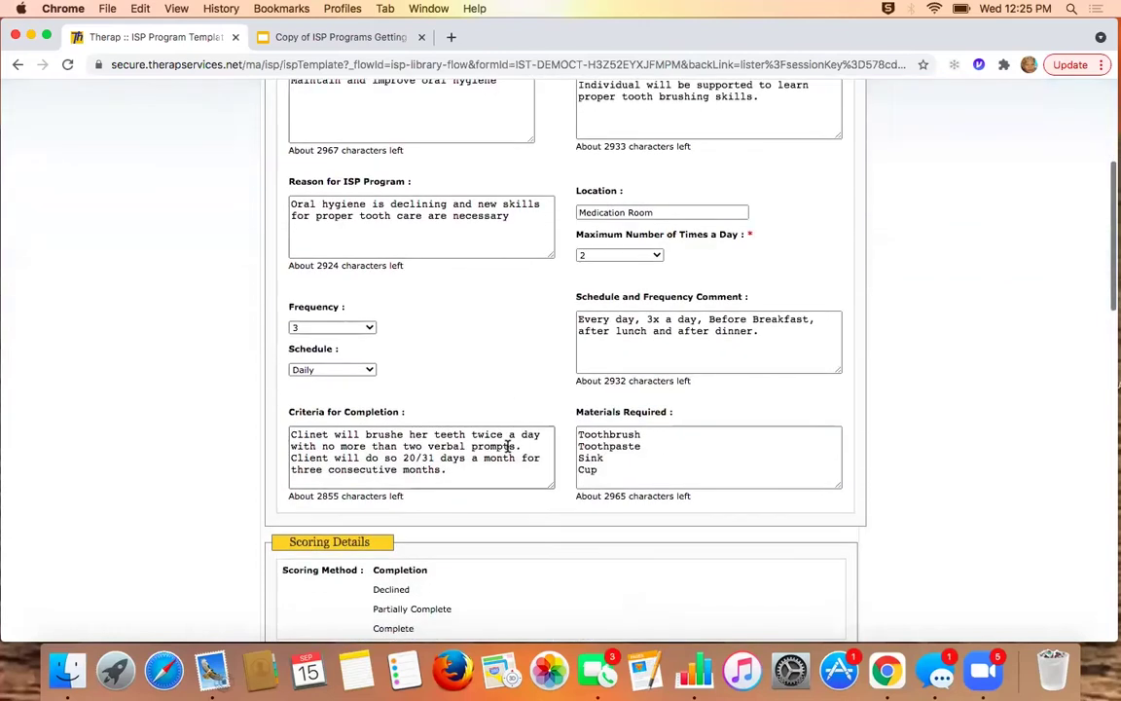
scroll(748, 391, "down", 2)
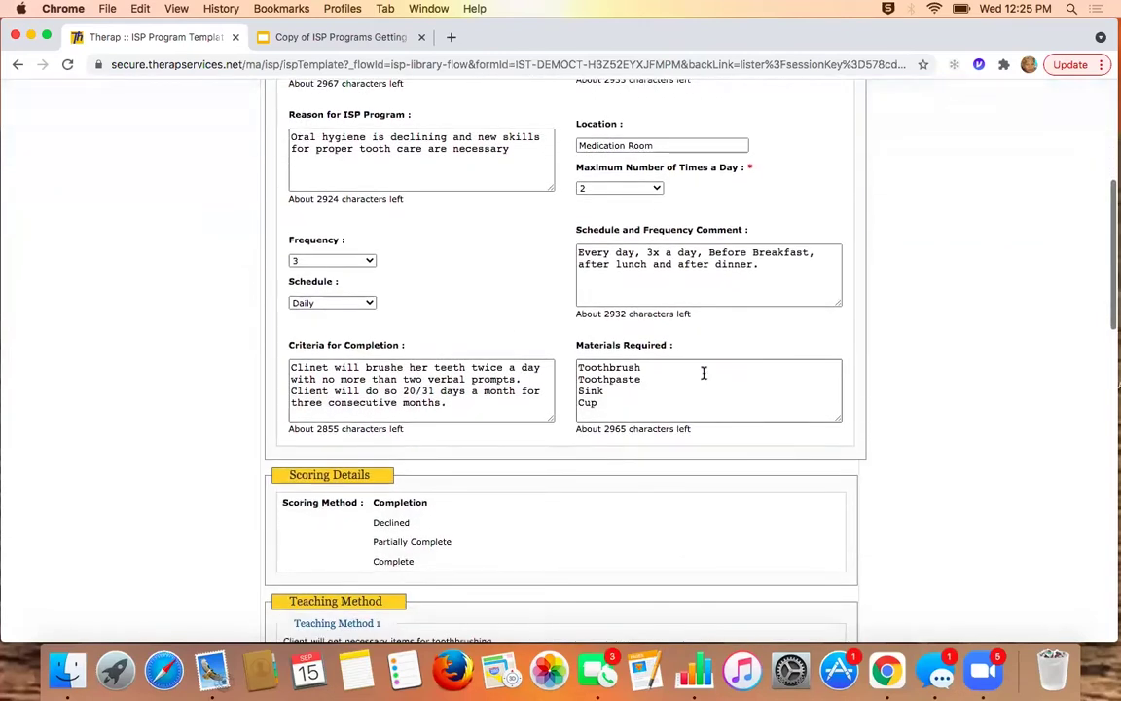
left_click_drag(290, 368, 487, 396)
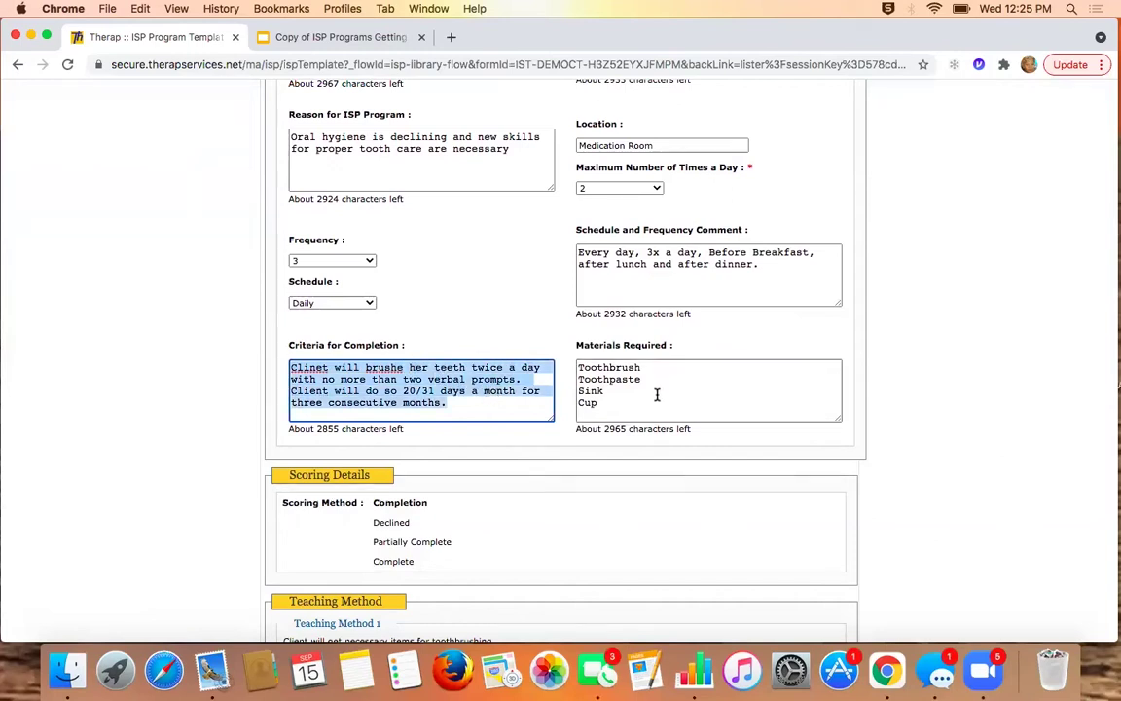
left_click_drag(621, 400, 578, 367)
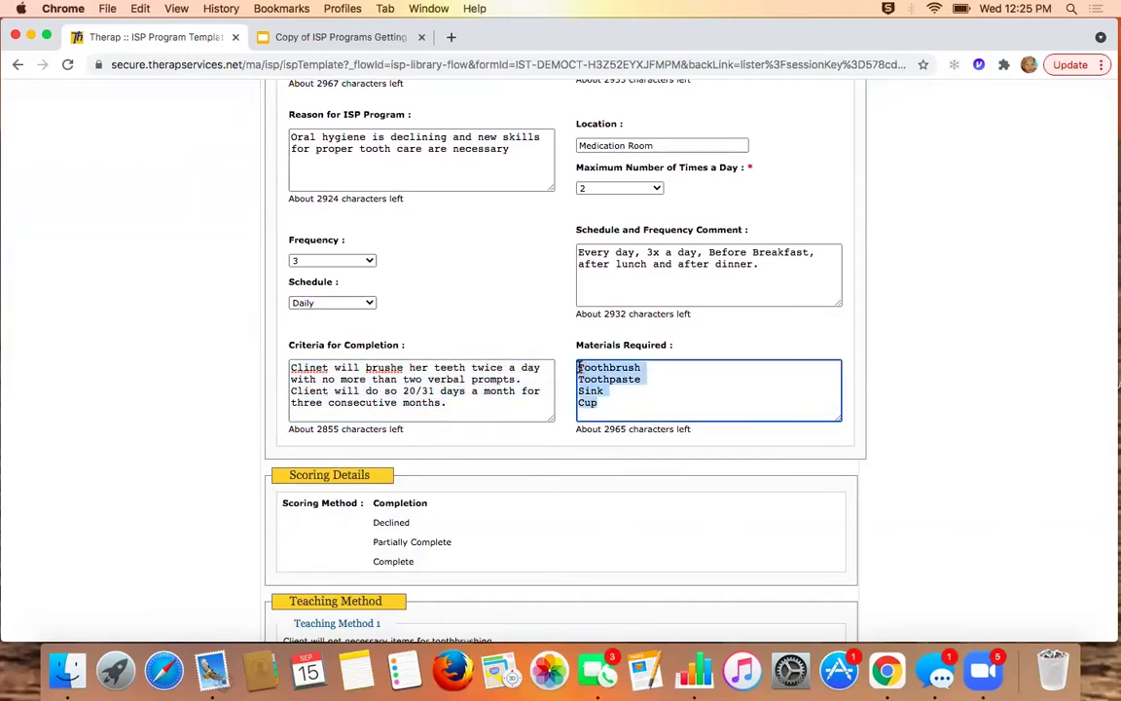
left_click(962, 358)
scroll(961, 358, "down", 3)
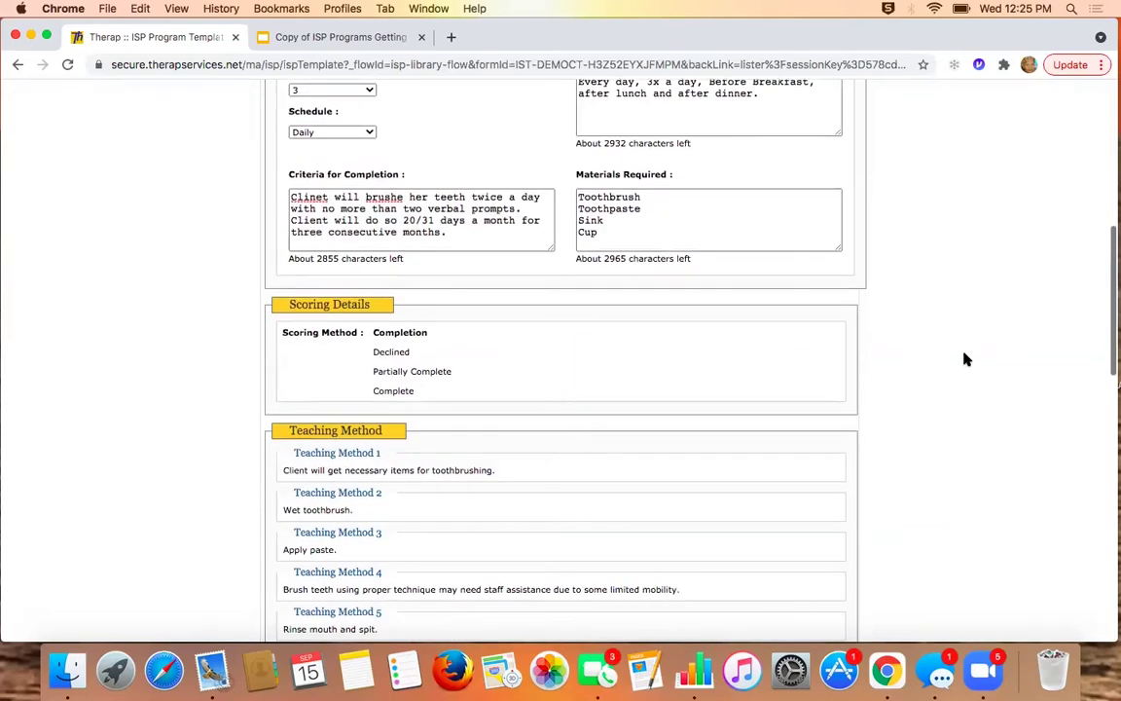
Open the scoring method choices for the Toothbrushing template and preview the scores in Level of Independence and Yes/No.
left_click_drag(292, 304, 380, 310)
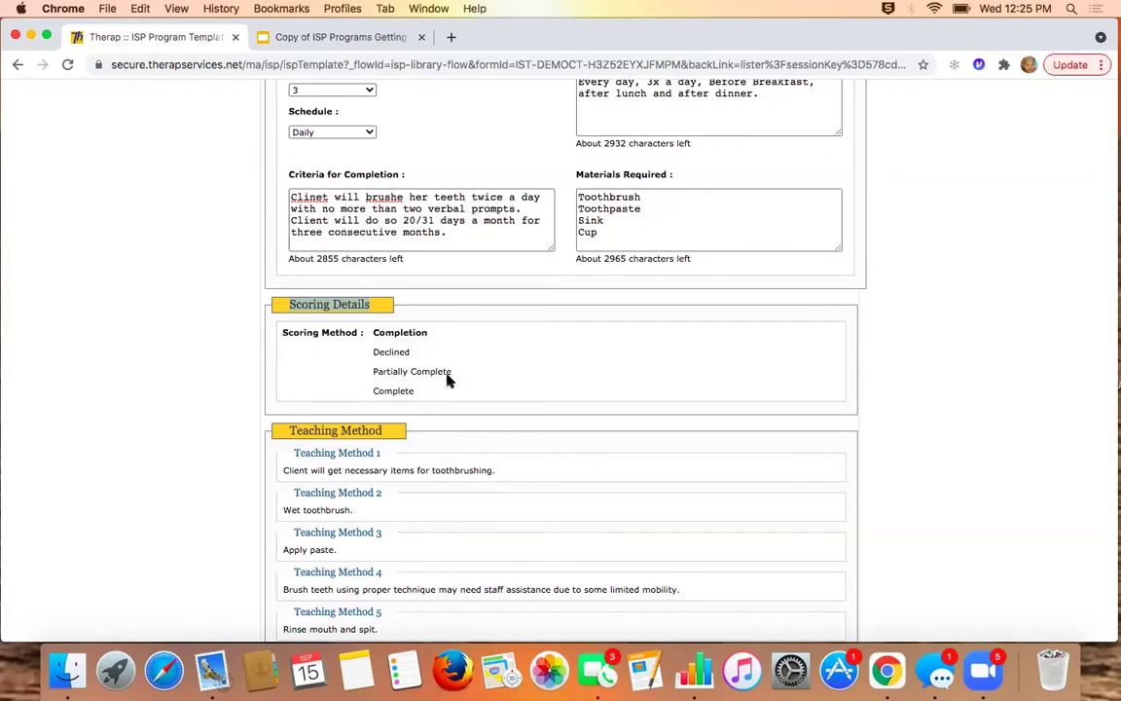
scroll(525, 421, "down", 5)
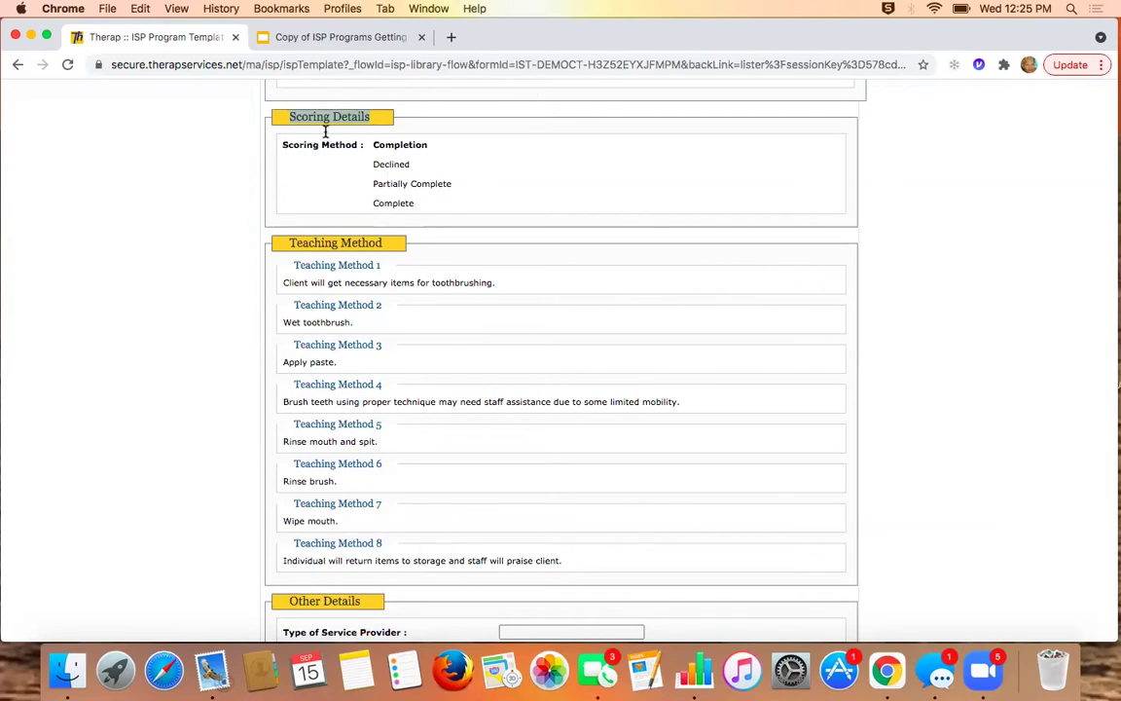
scroll(562, 346, "down", 10)
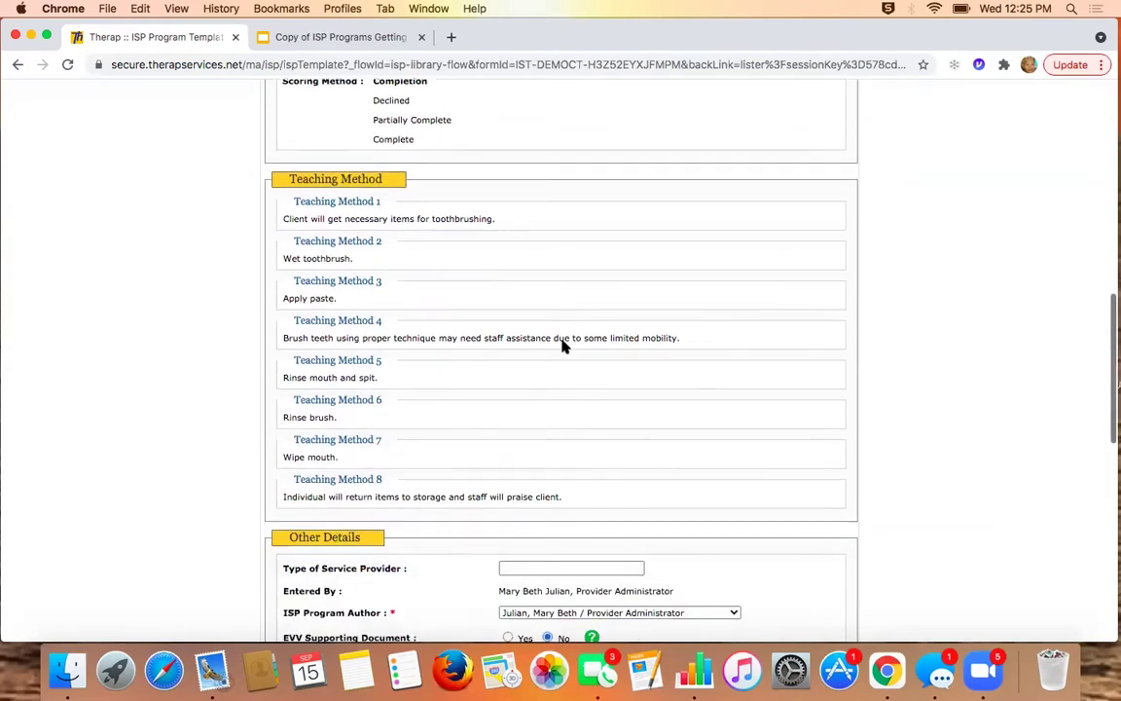
scroll(561, 347, "down", 6)
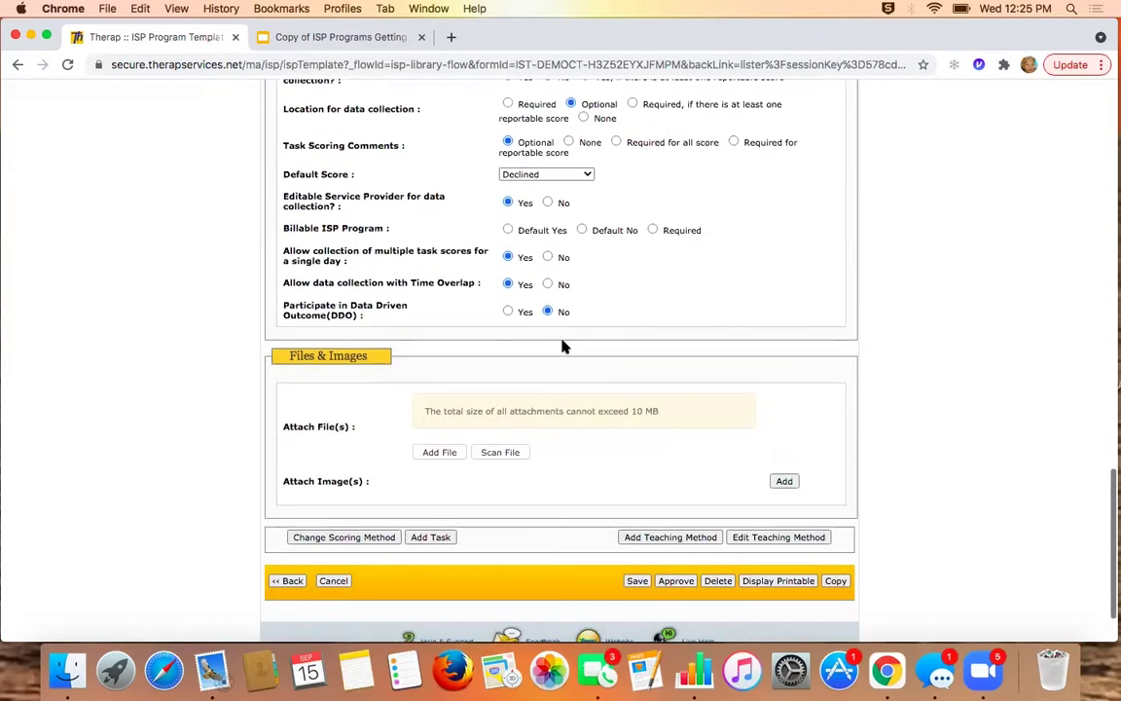
left_click(376, 535)
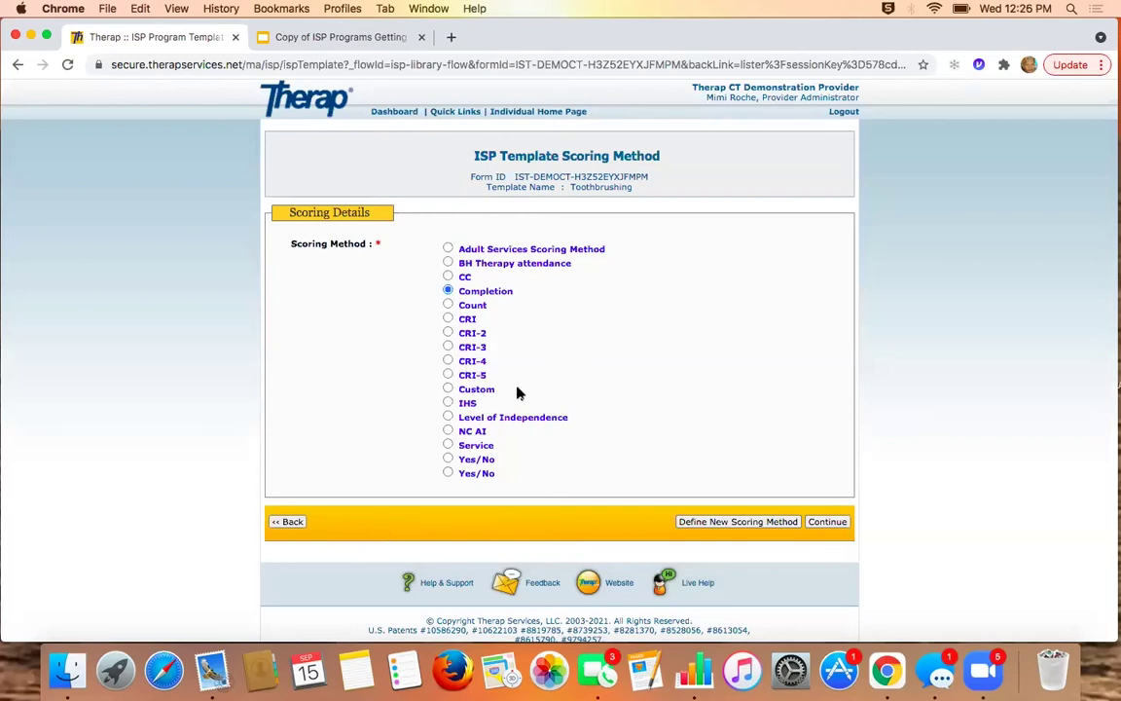
left_click(447, 418)
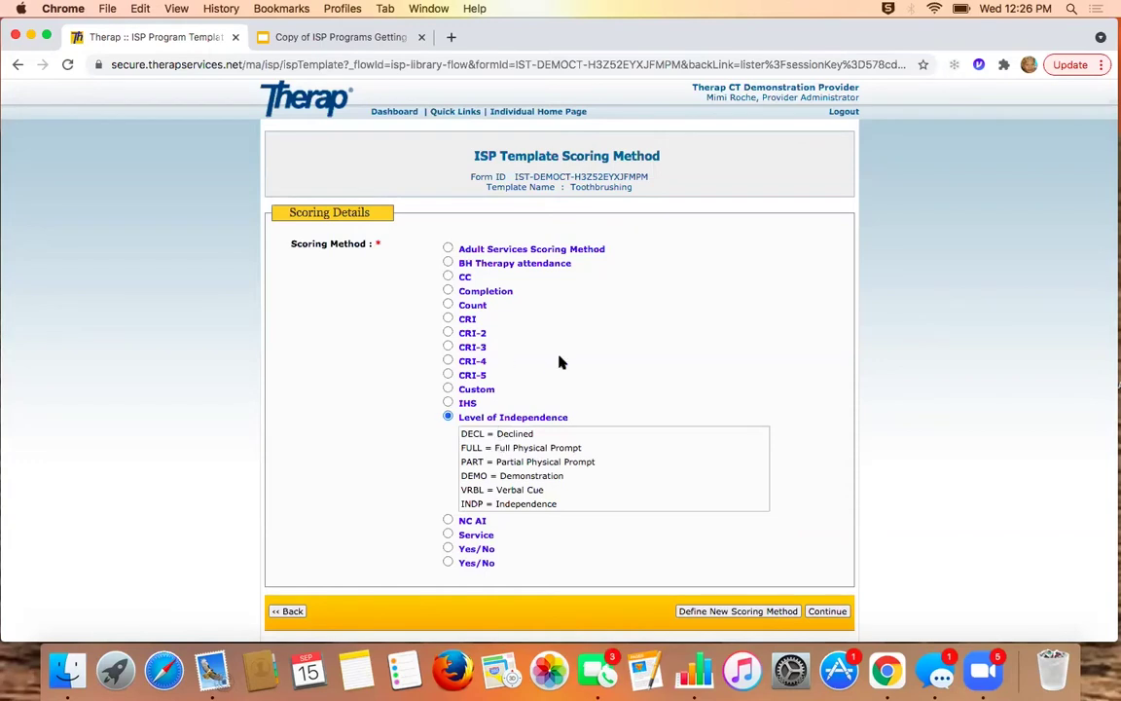
left_click(449, 549)
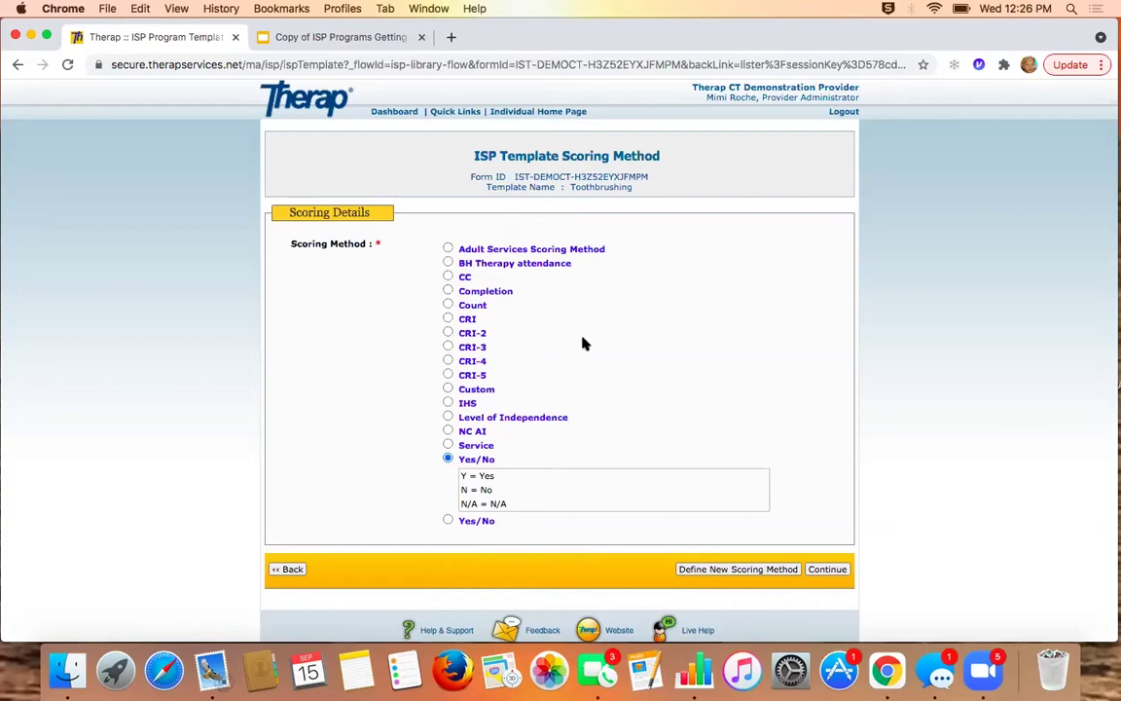
Change the template's scoring method to Adult Services Scoring Method and confirm the change.
left_click(449, 249)
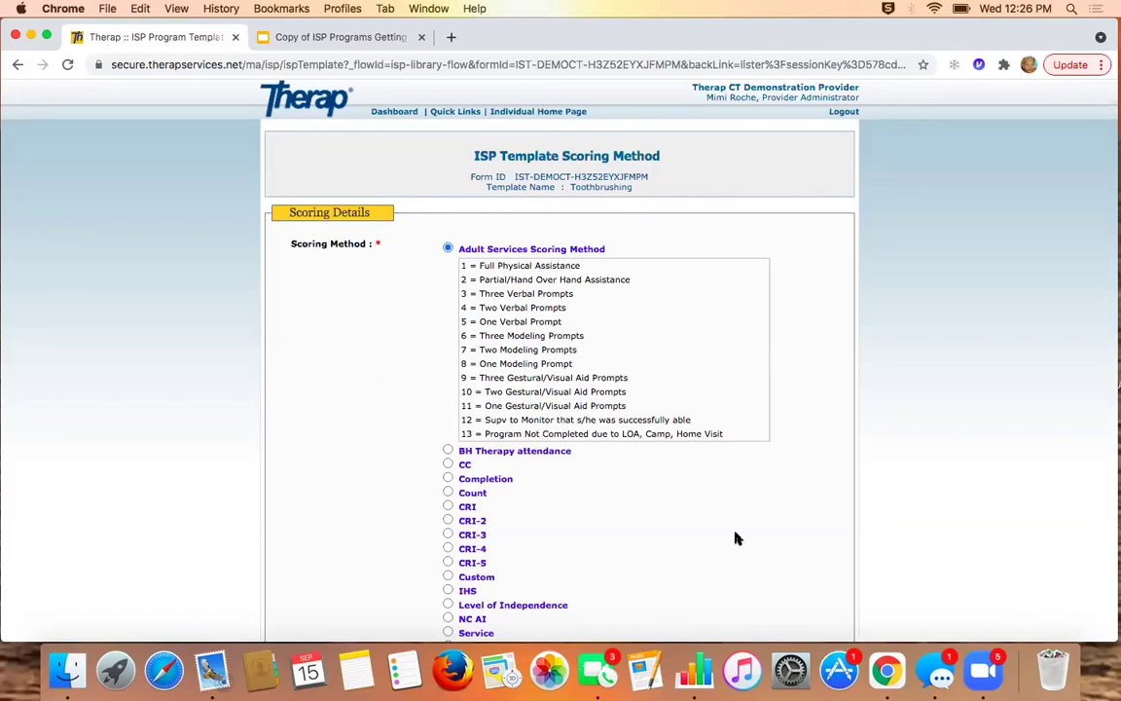
scroll(735, 538, "down", 5)
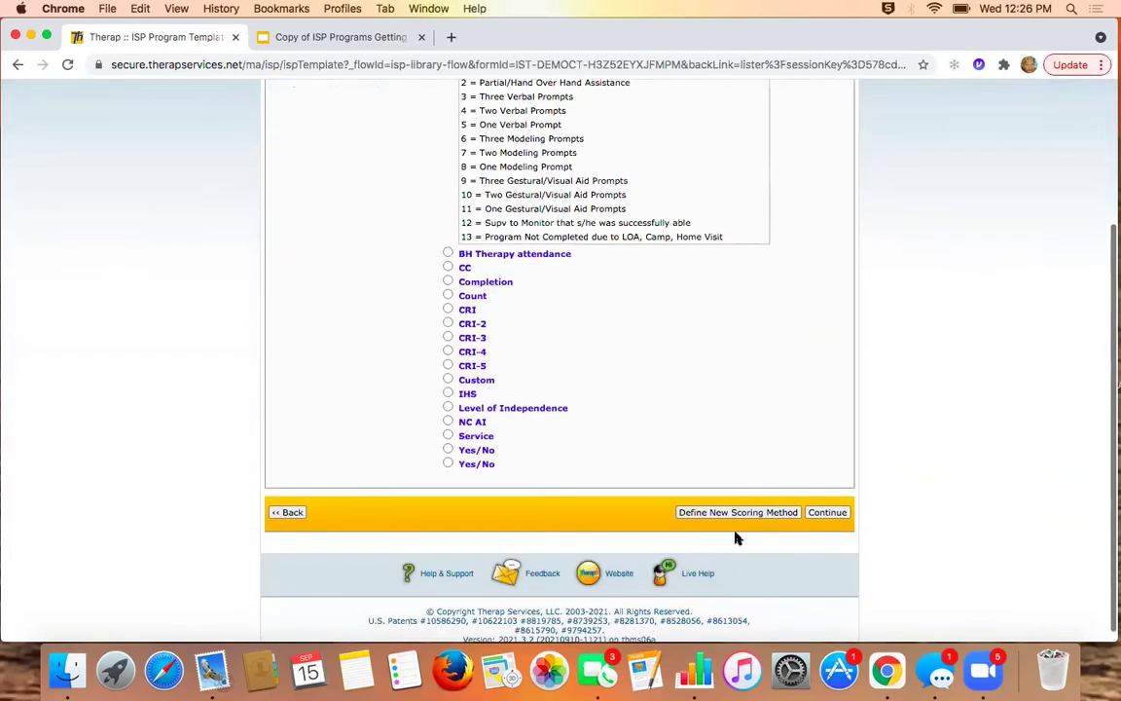
left_click(830, 500)
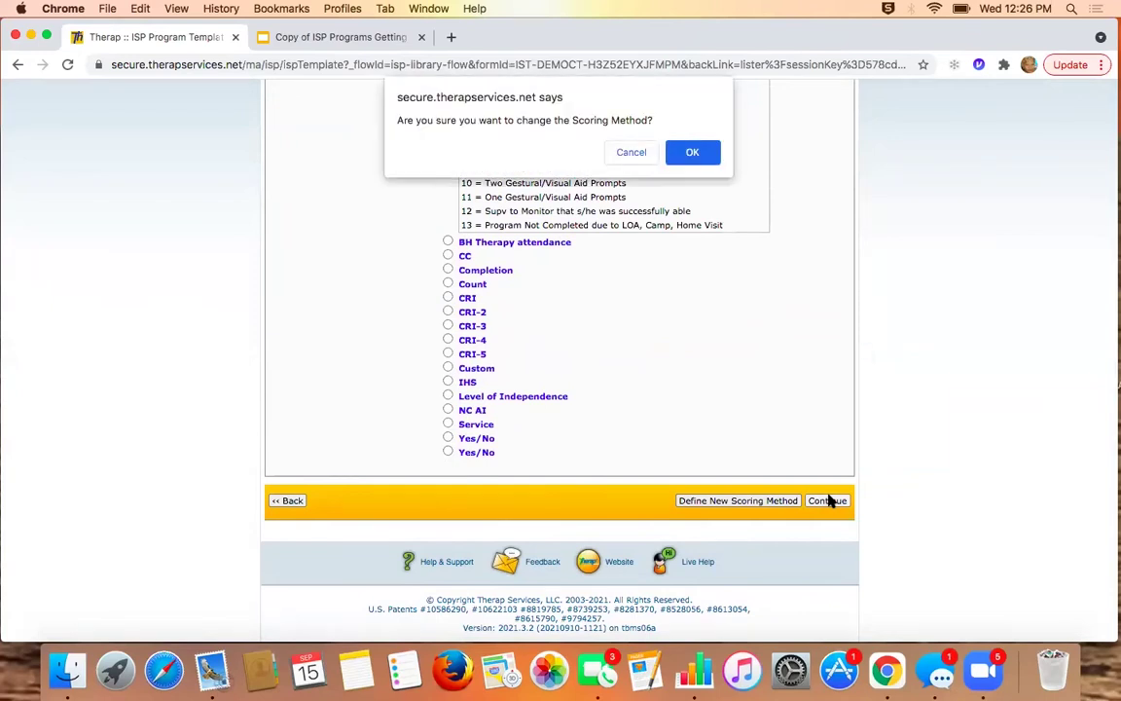
left_click(690, 153)
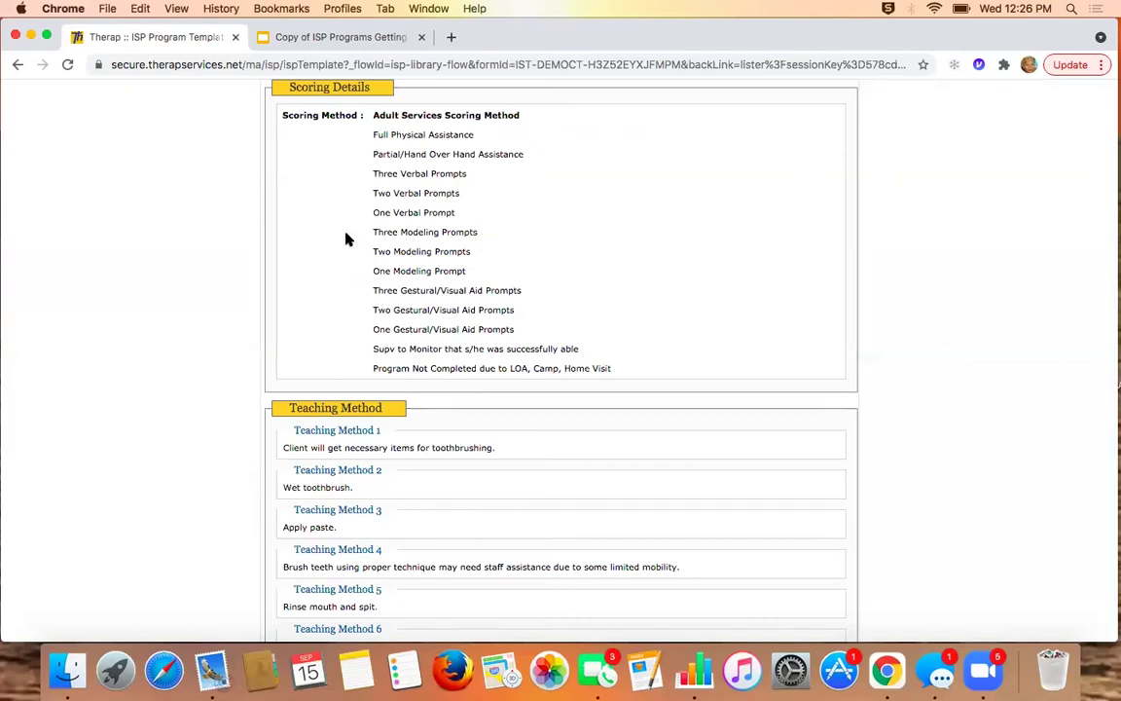
Start a new task in the Toothbrushing template and name it "Outcome 1".
scroll(345, 238, "up", 15)
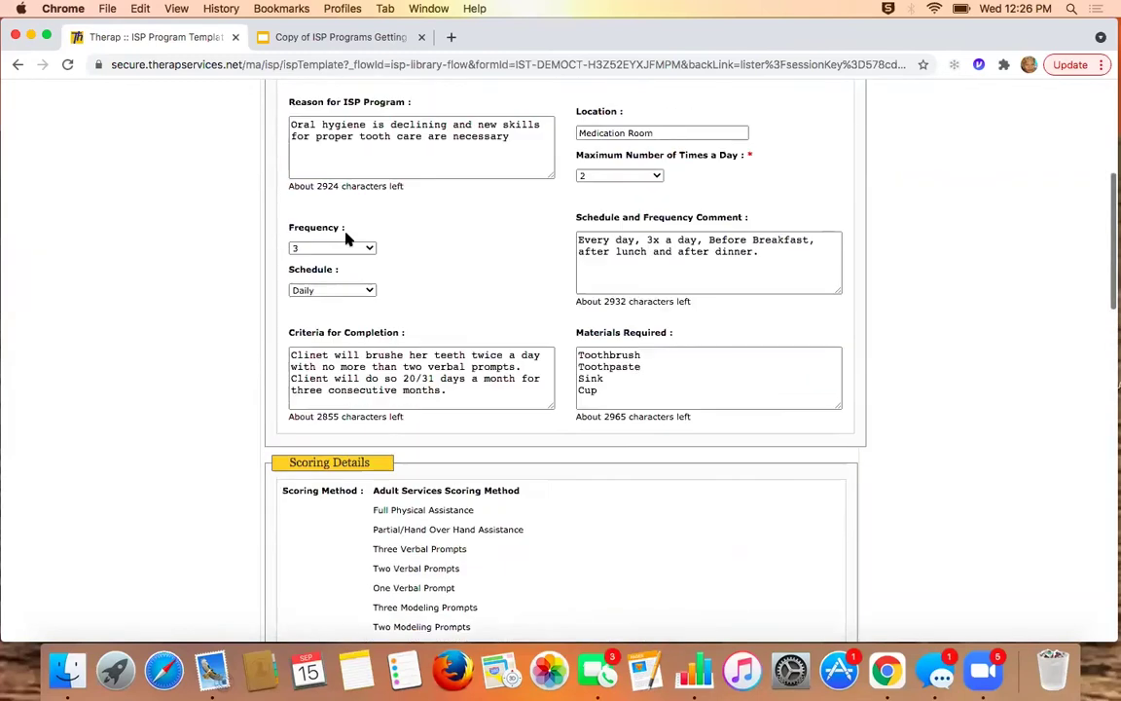
scroll(345, 238, "down", 15)
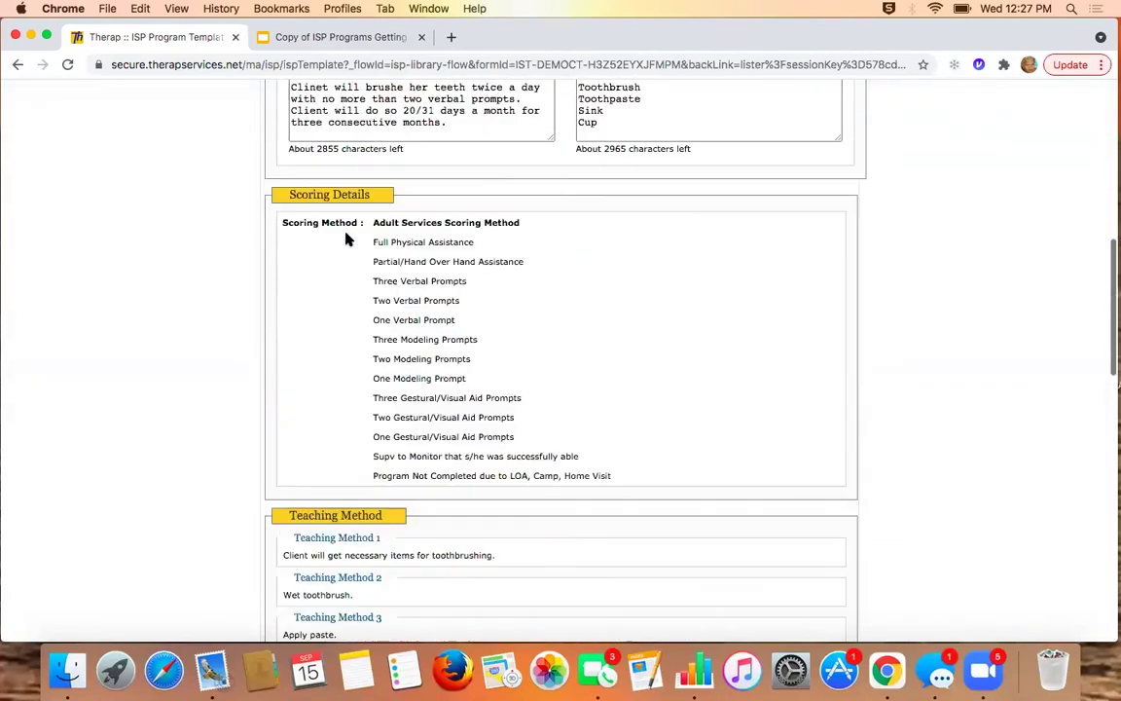
scroll(346, 239, "down", 3)
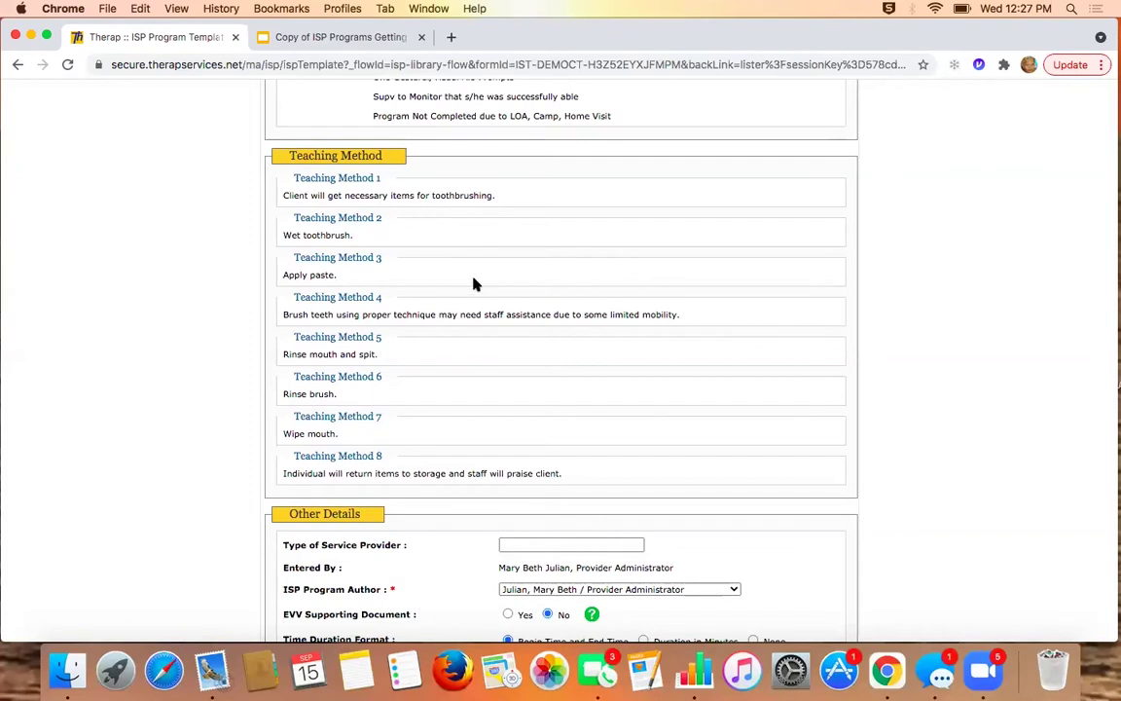
scroll(473, 284, "down", 10)
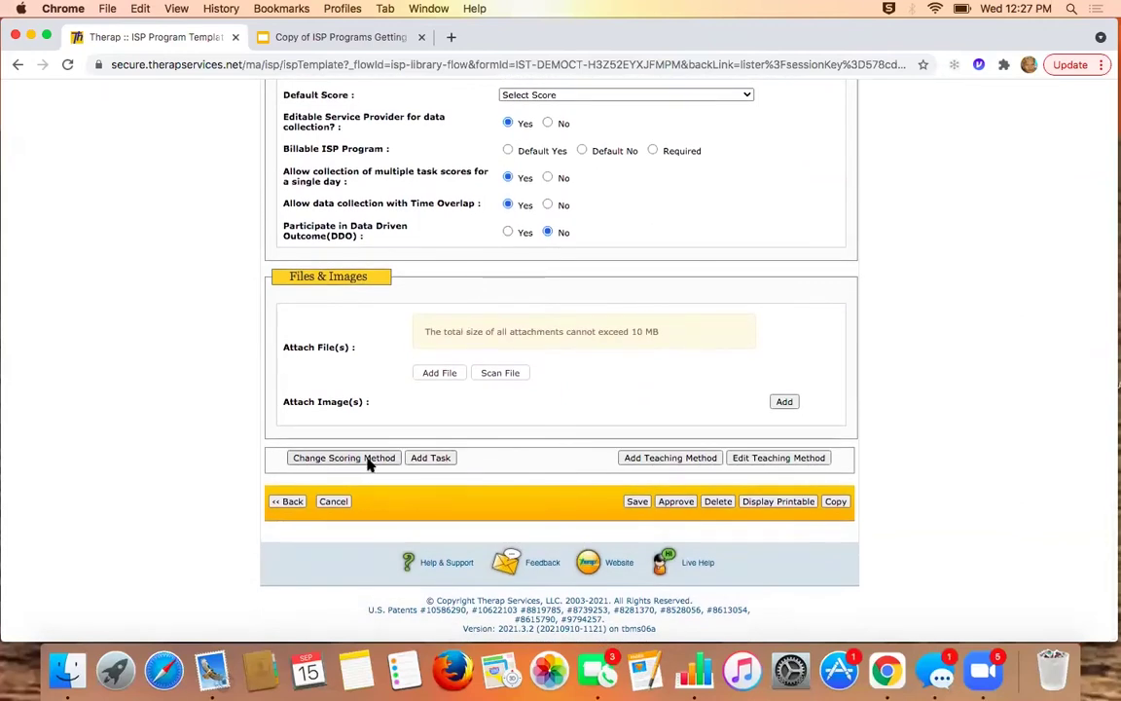
left_click(430, 459)
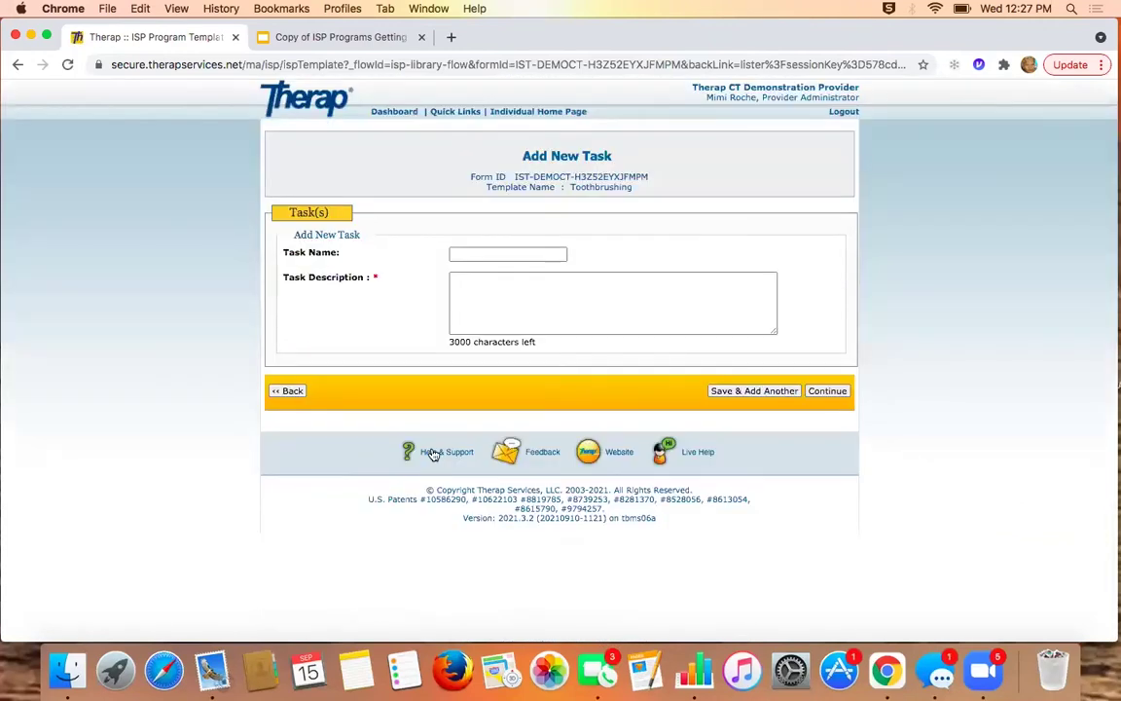
left_click(466, 254)
type("OUtcome")
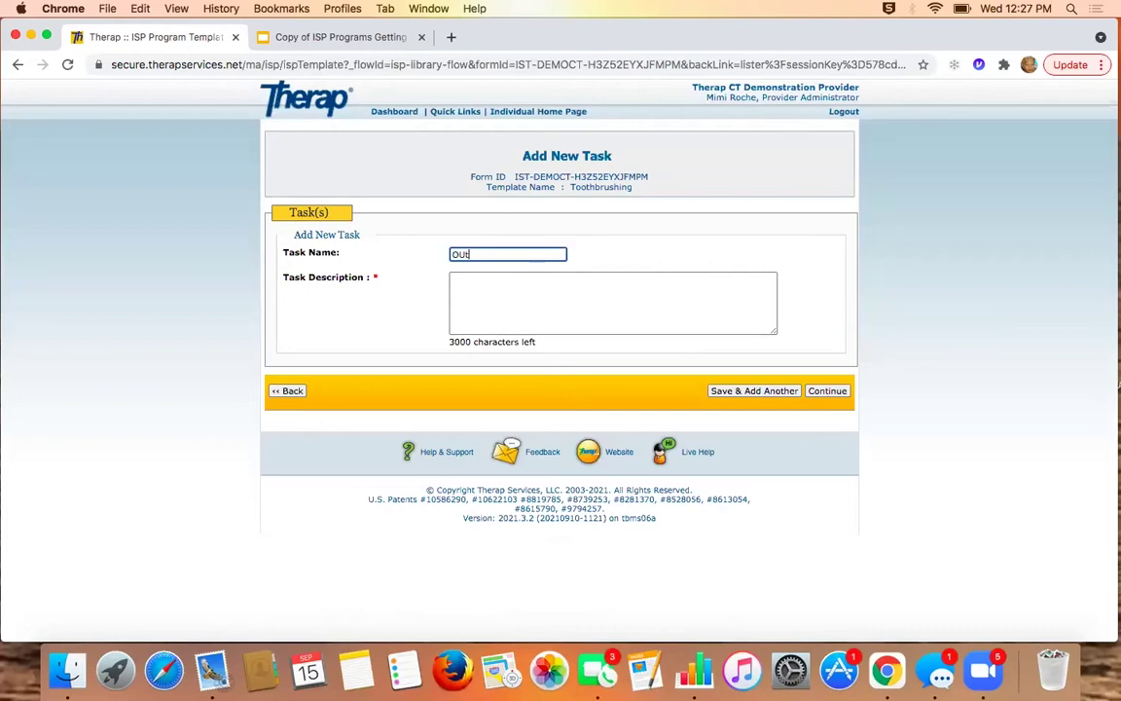
key("BackSpace")
key("BackSpace")
key("BackSpace")
key("BackSpace")
key("BackSpace")
key("BackSpace")
key("BackSpace")
type("utcome 1")
Enter the task description "What level of assistance was needed for applying toothpaste to the toothbrush? If refused please add comments" and save the task.
left_click(470, 302)
type("What leve")
key("BackSpace")
type("o of")
key("BackSpace")
key("BackSpace")
key("BackSpace")
key("BackSpace")
key("BackSpace")
type("l of assistance w")
type("as needed ")
type("for apro")
key("BackSpace")
key("BackSpace")
type("plying toothpaste to the toothbrush")
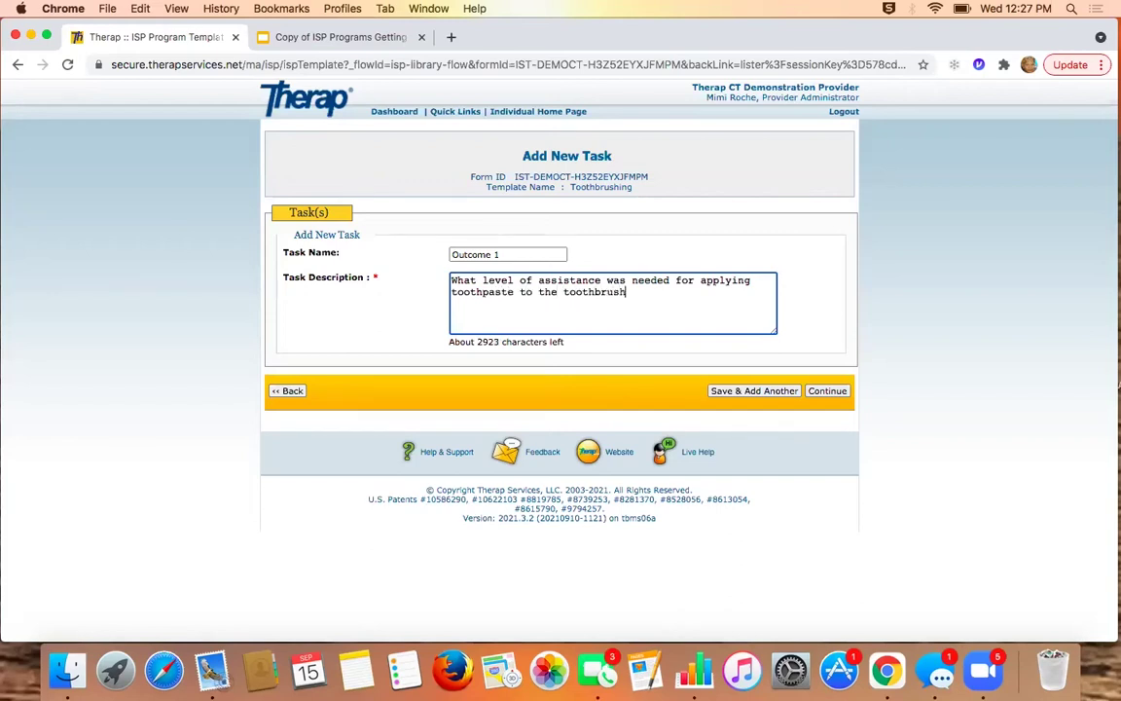
type("?  ")
type("If refused")
type(" please as")
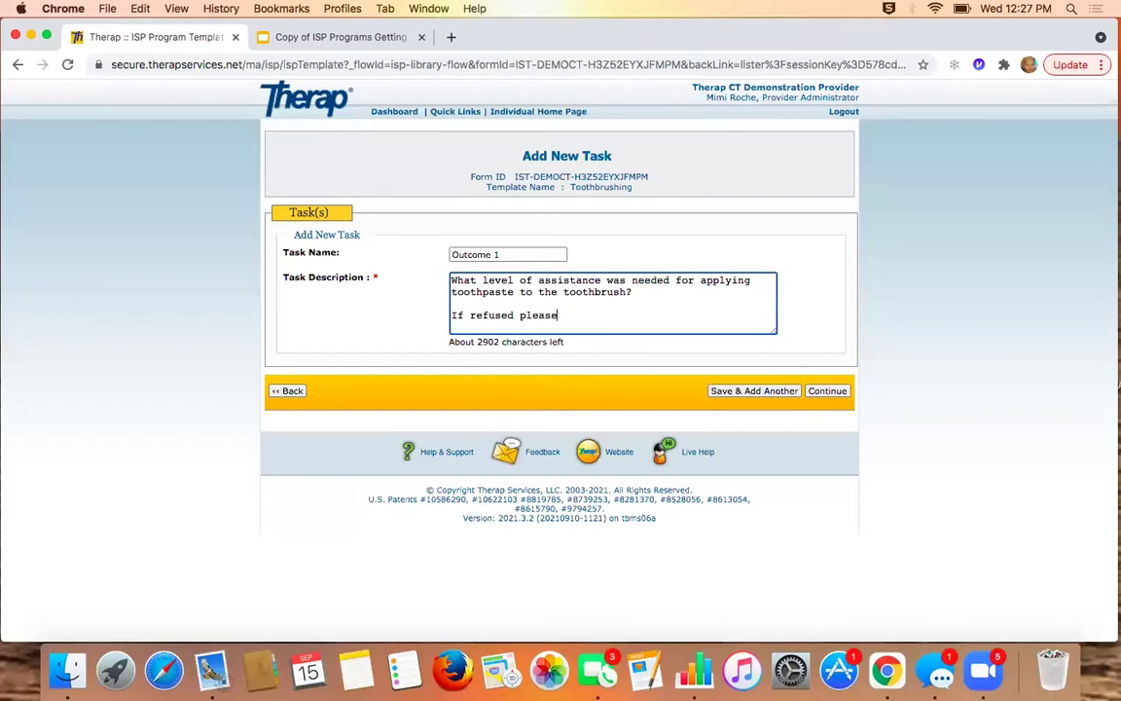
type("comments")
left_click(766, 391)
Add task "Outcome 2" described as "What level of assistance was needed to turn on the water? If refused please add comments" and save it.
left_click(540, 255)
type("Outcome 2")
left_click(546, 301)
type("What ")
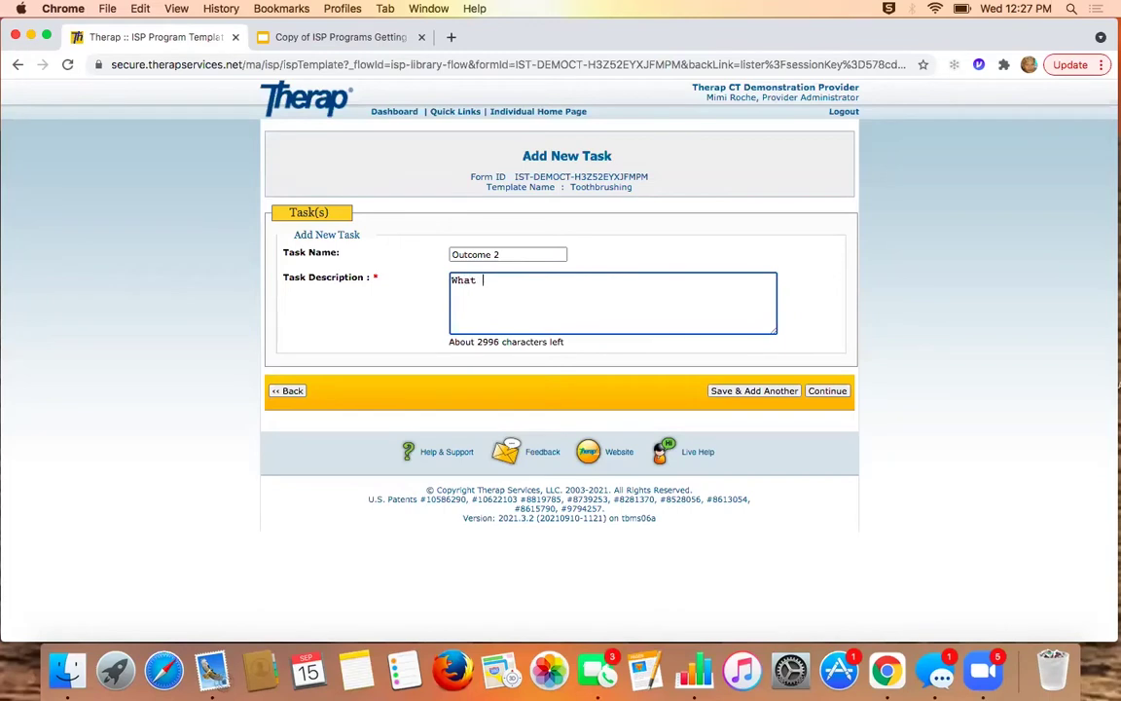
type("level of assistance was need")
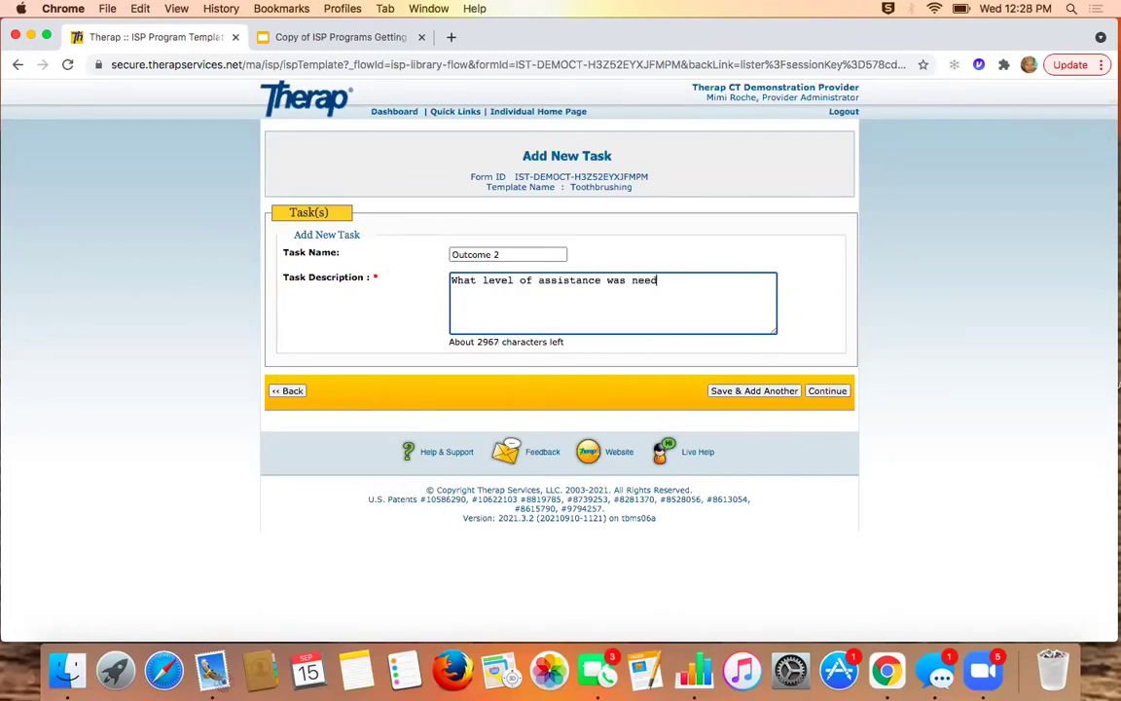
type("ed to turn on the water?")
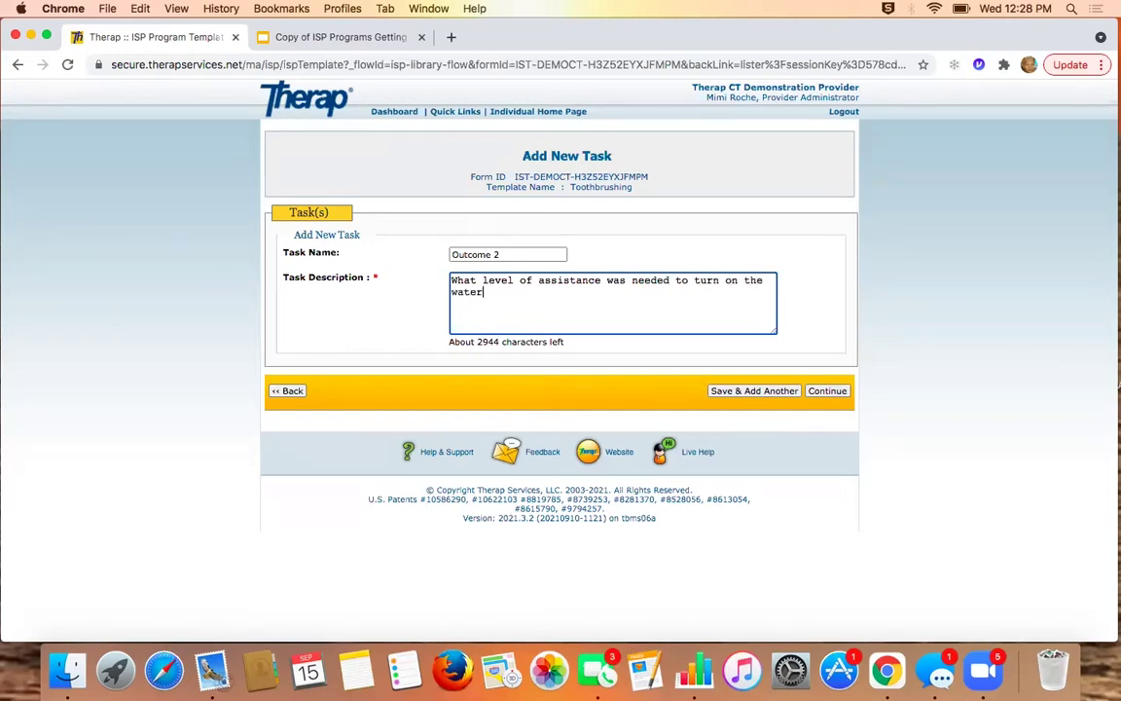
key("Return")
key("Return")
type("If refused please add comments")
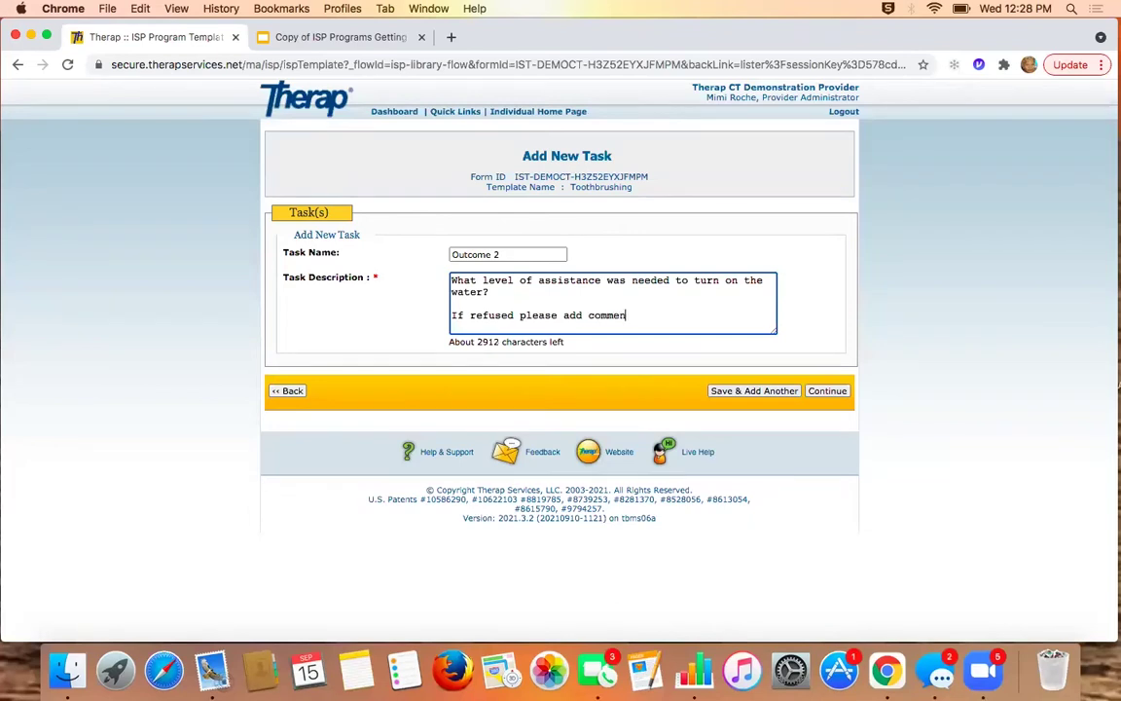
left_click(753, 390)
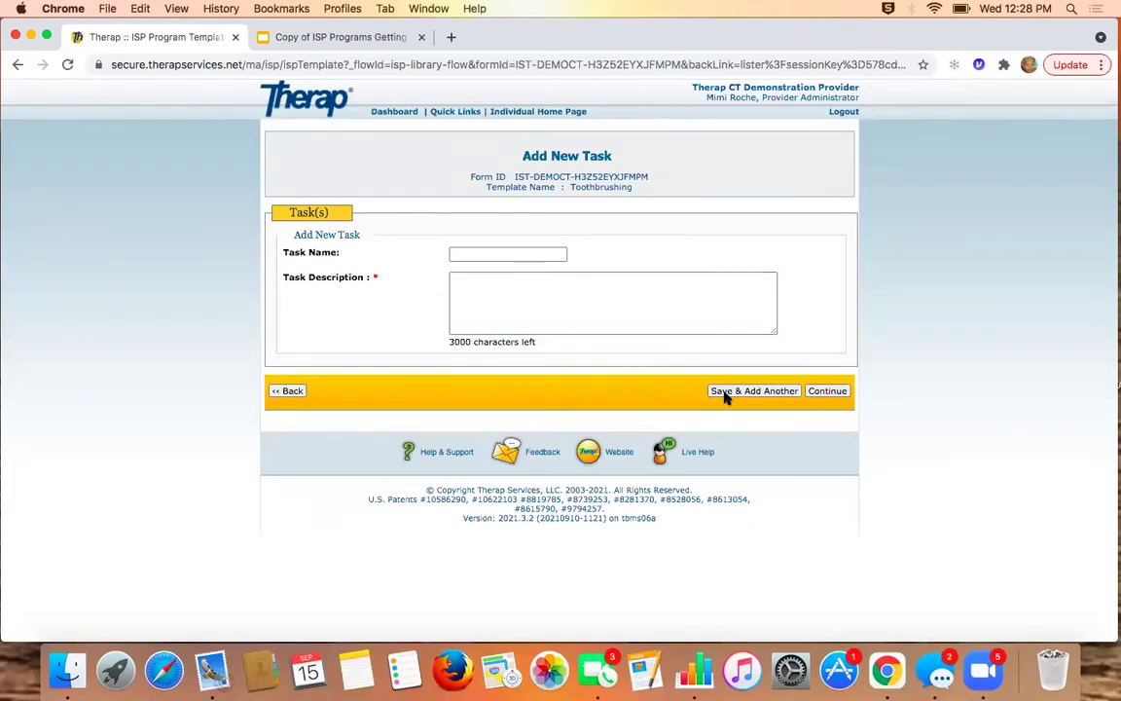
Leave the blank new-task form without adding another task and return to the Toothbrushing template.
mouse_move(538, 111)
left_click(841, 390)
left_click(296, 431)
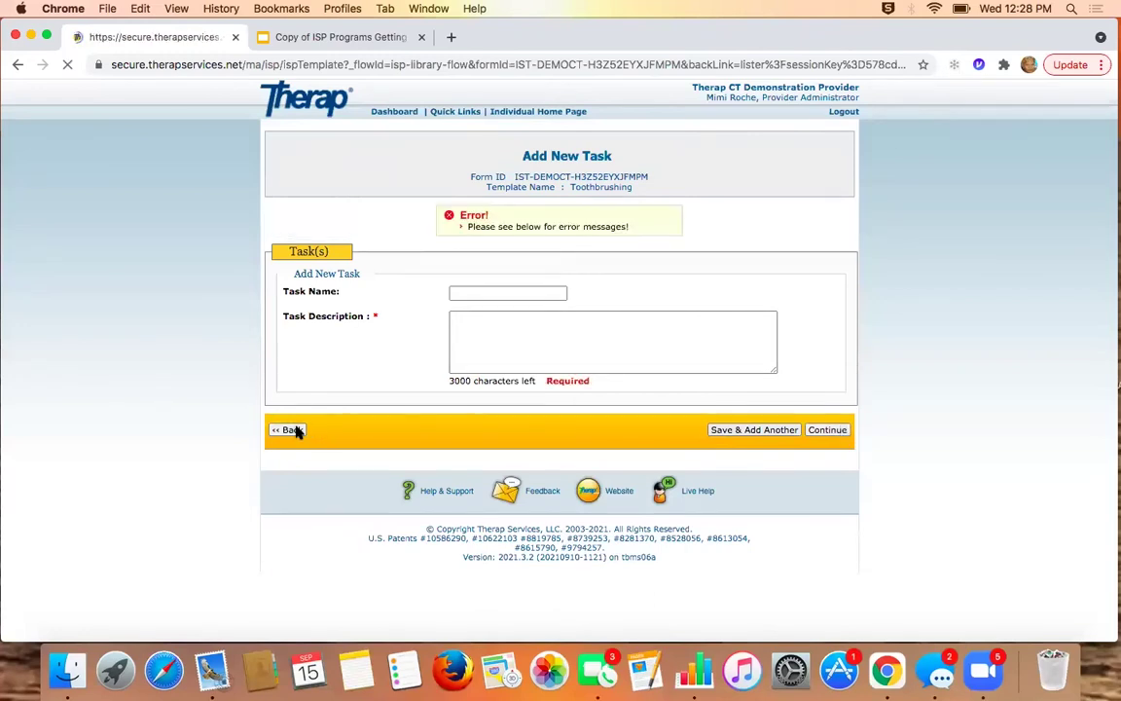
scroll(716, 308, "down", 1)
scroll(717, 307, "up", 1)
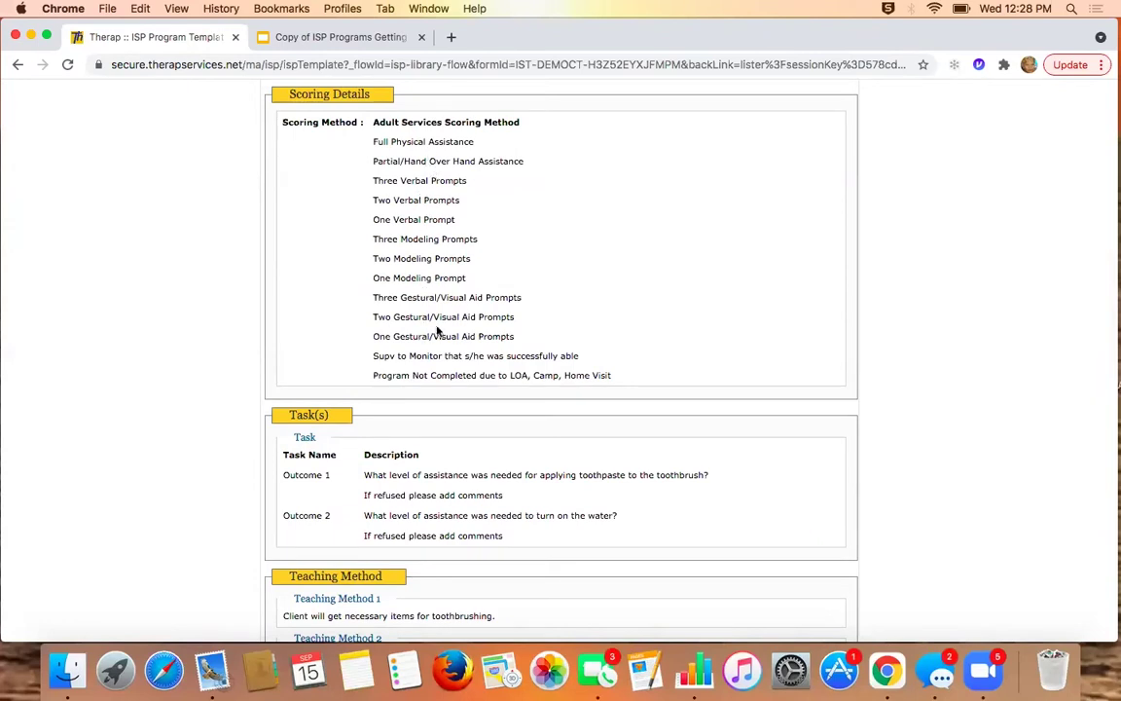
Set the Type of Service Provider in the template's Other Details to "Direct Support Professionals".
scroll(438, 328, "down", 4)
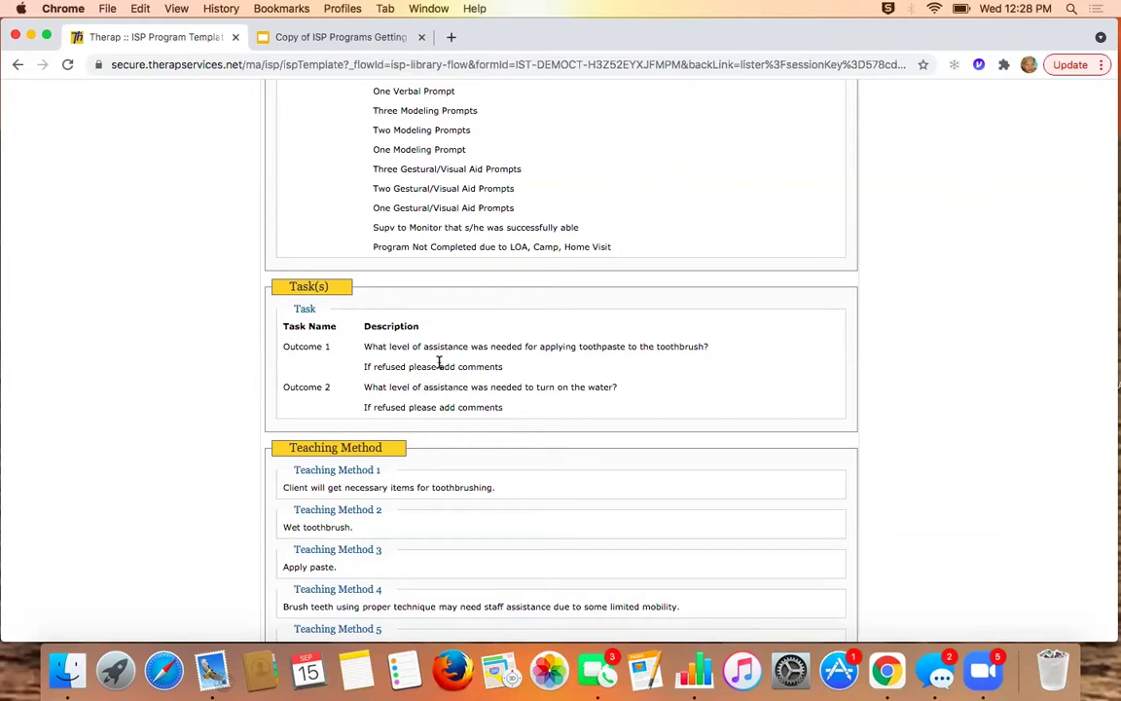
scroll(472, 387, "down", 3)
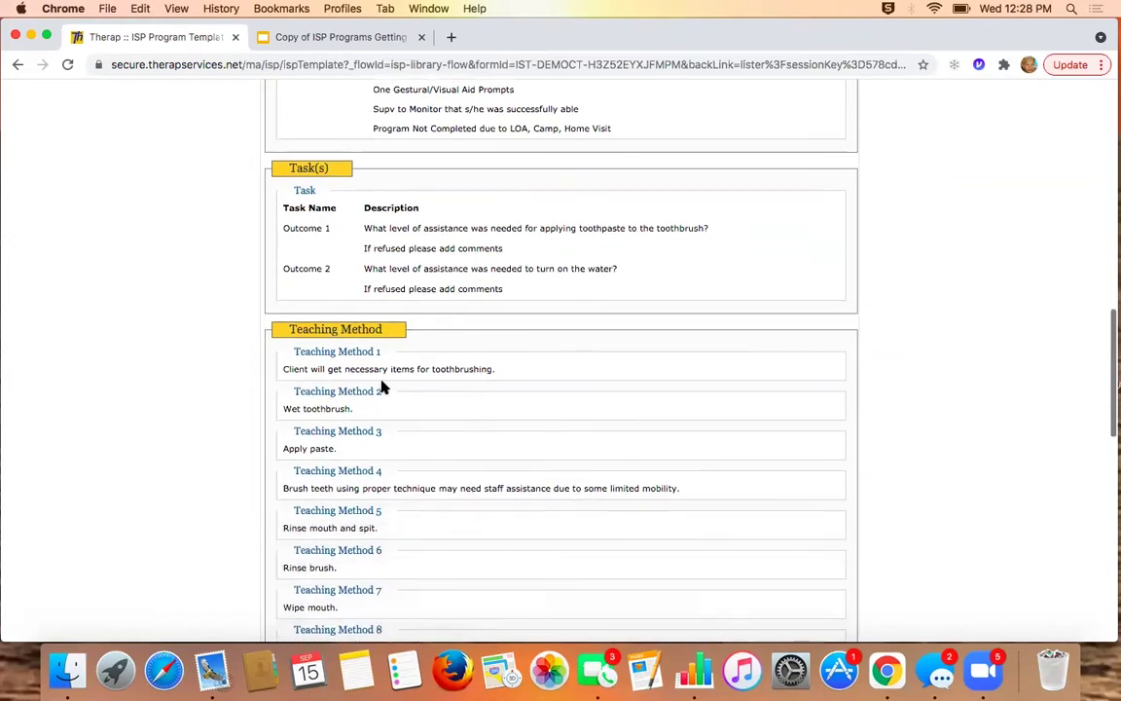
scroll(545, 445, "down", 4)
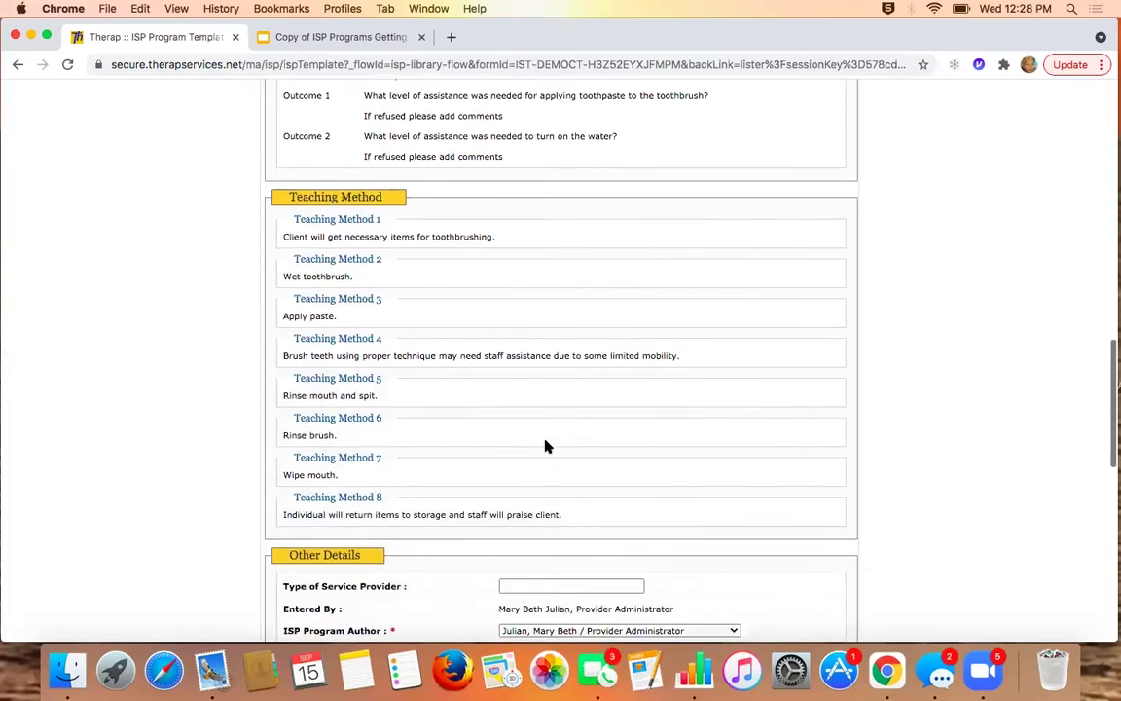
scroll(545, 446, "down", 12)
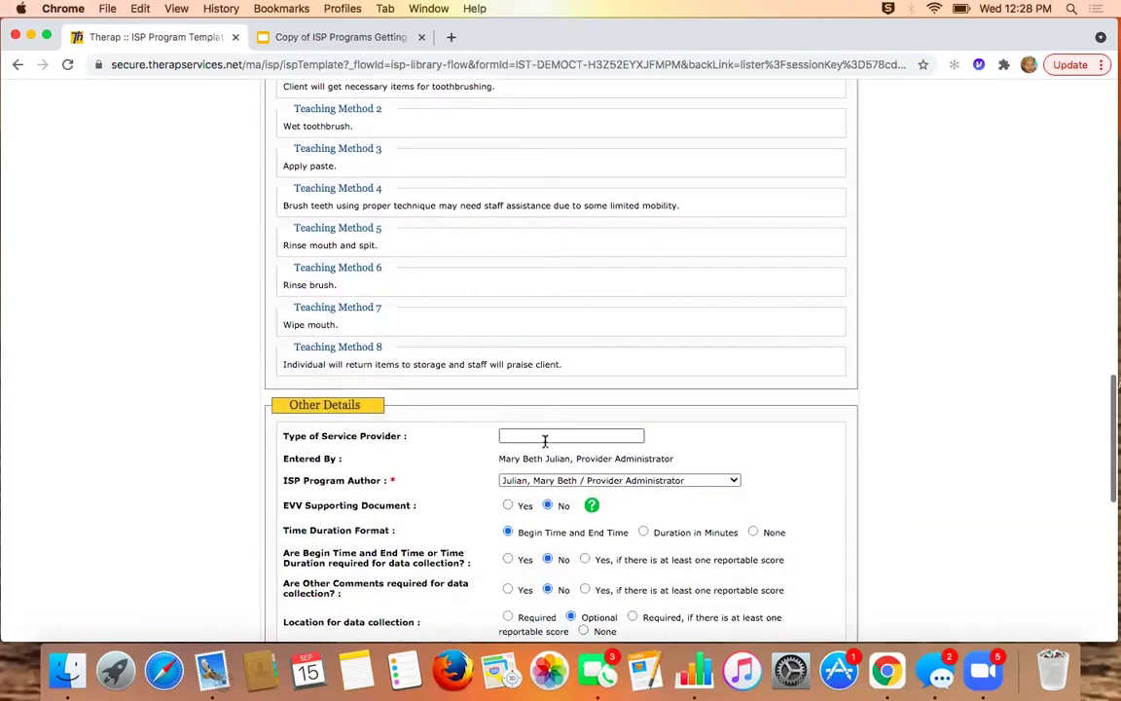
scroll(553, 448, "down", 3)
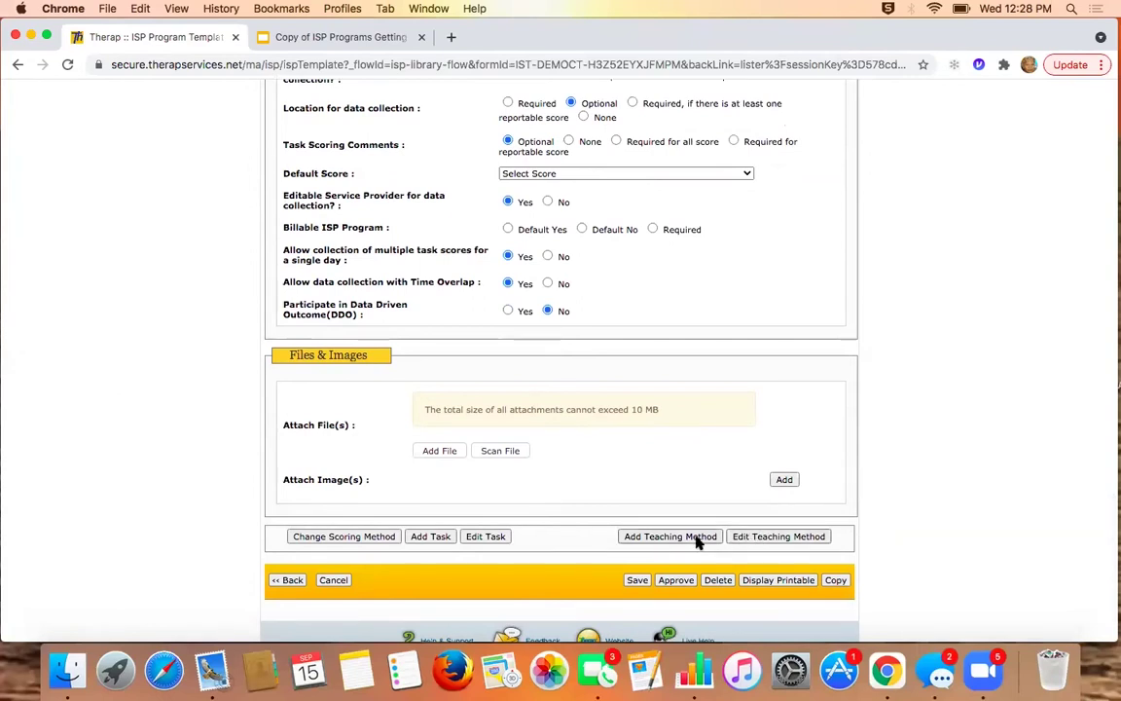
scroll(800, 290, "up", 2)
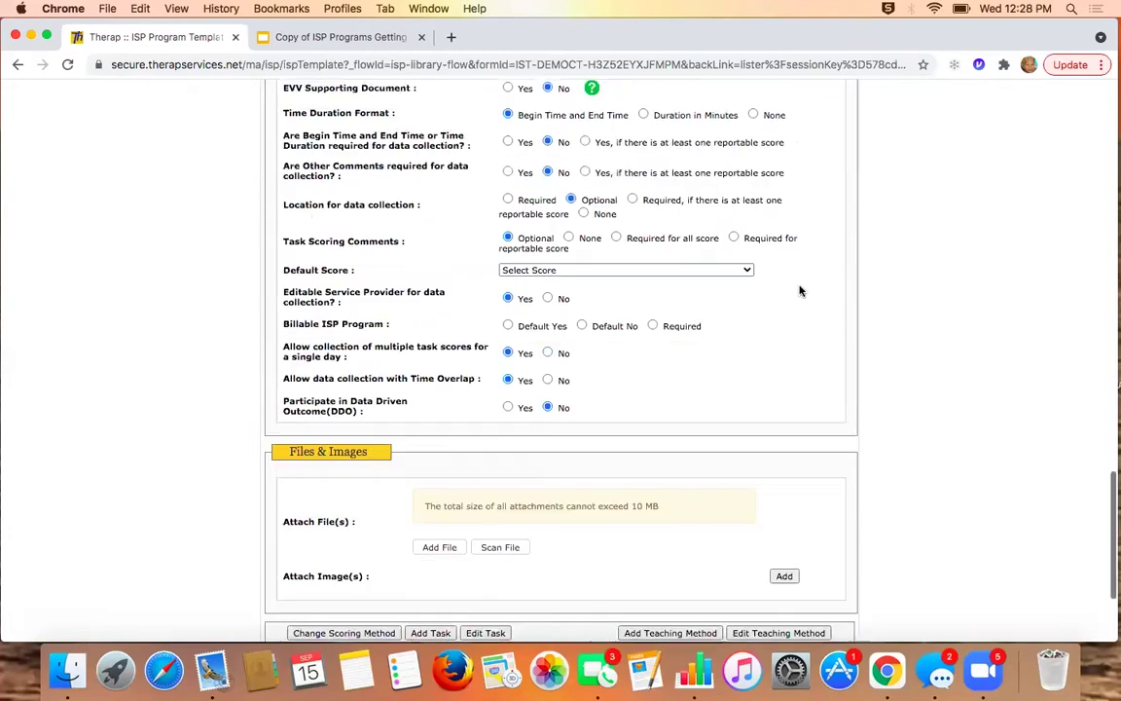
scroll(800, 290, "up", 5)
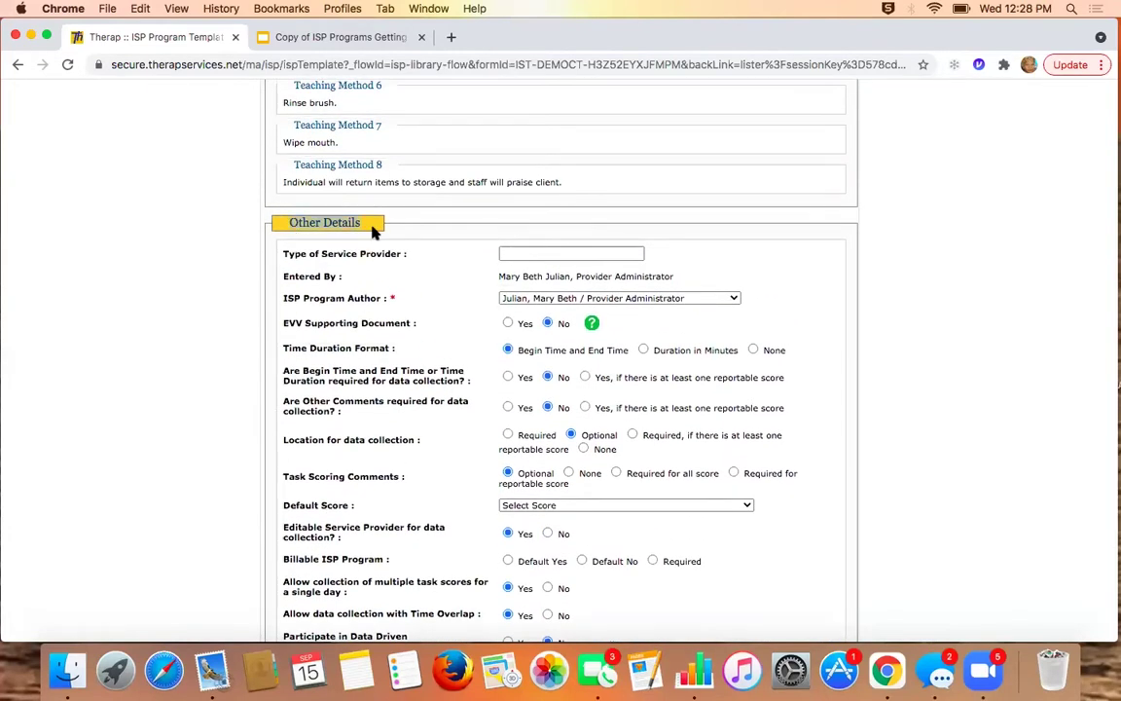
left_click(510, 253)
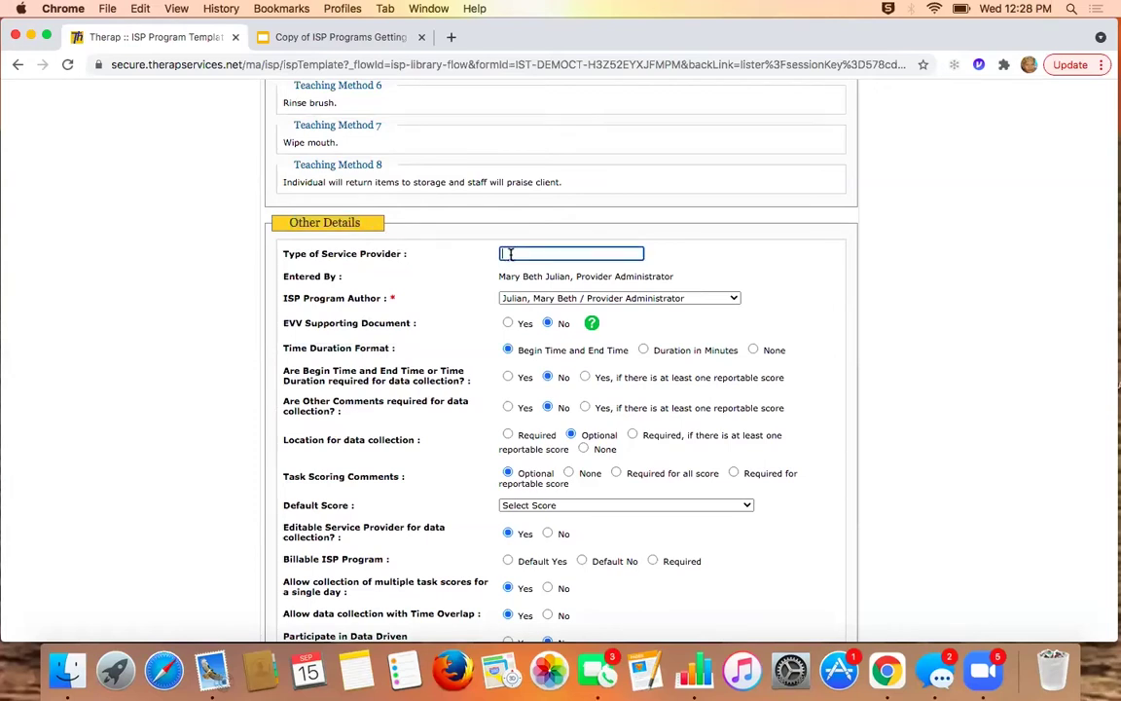
type("Direct Support Professionals")
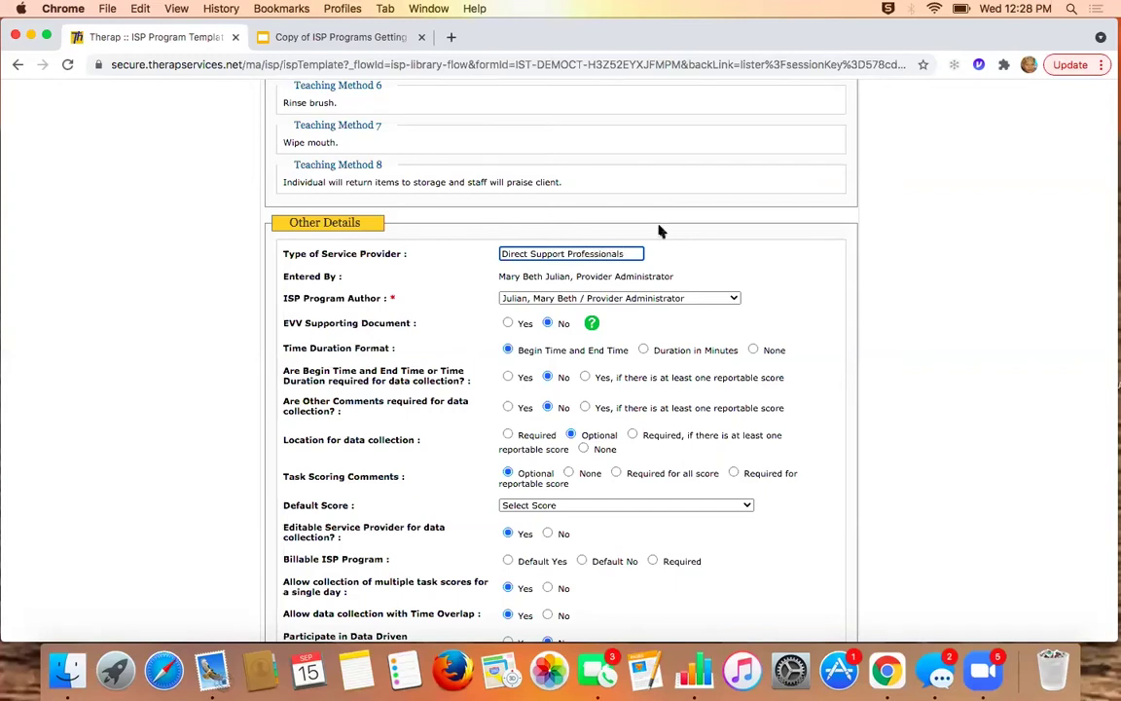
Change the ISP Program Author in Other Details to the chosen staff member with the Admin title.
left_click(901, 293)
scroll(902, 294, "down", 2)
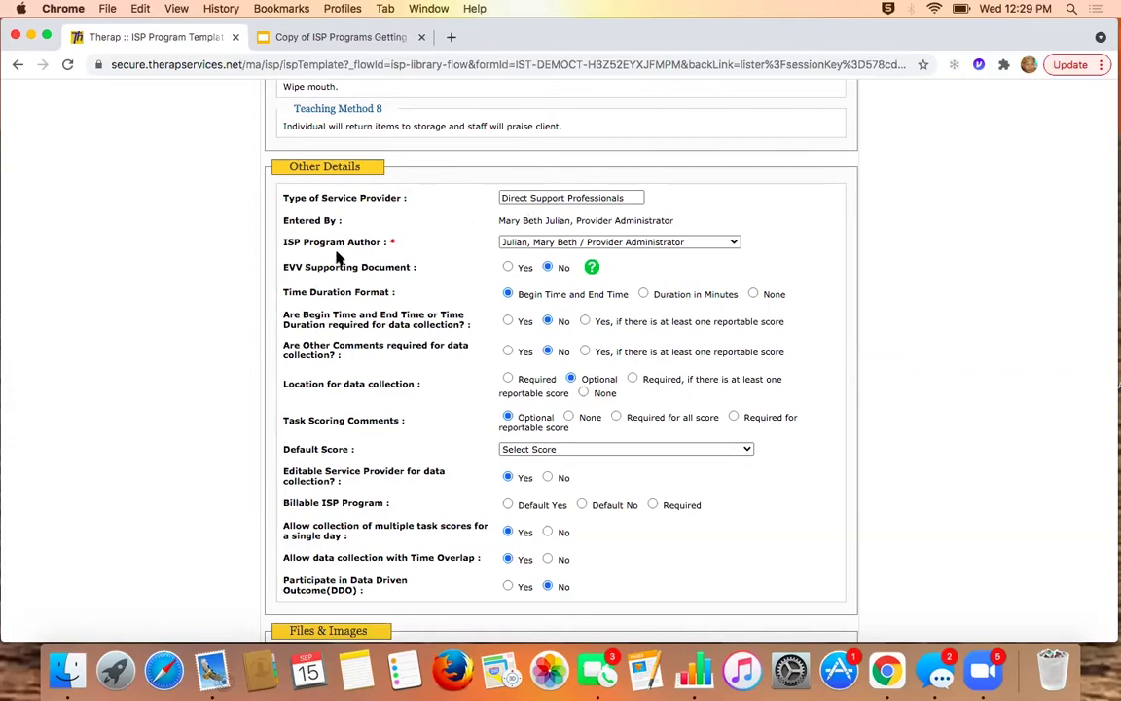
left_click(733, 243)
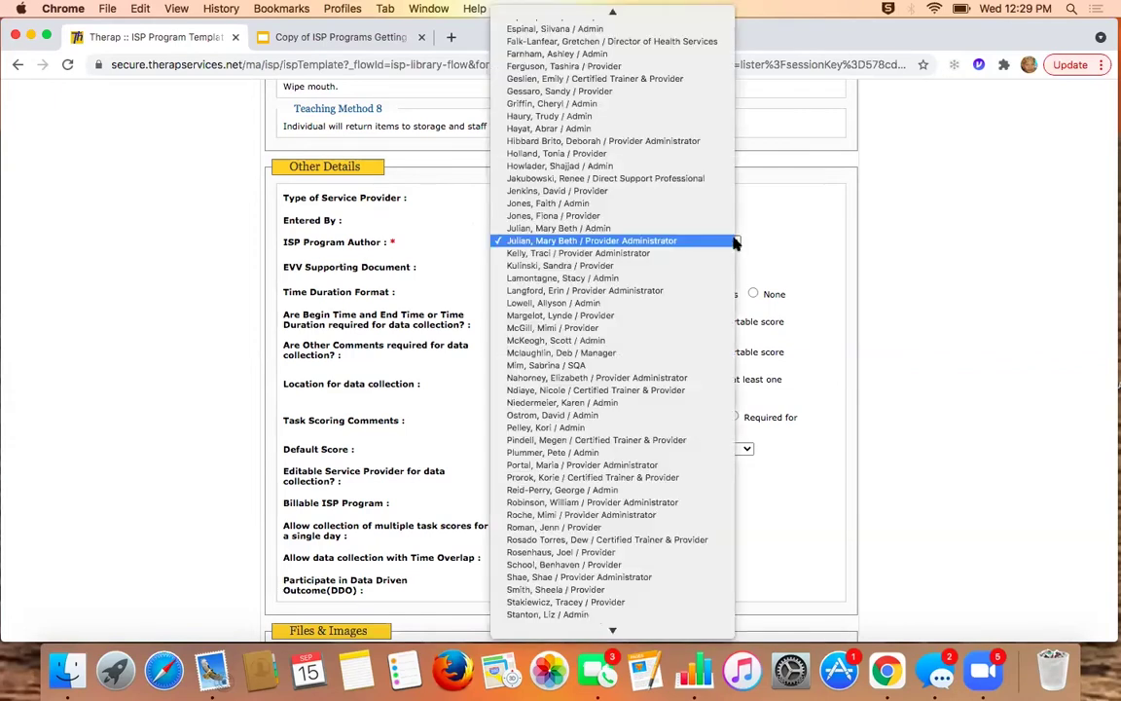
key("Down")
key("Down")
key("Down")
key("Down")
key("Down")
key("Down")
key("Down")
key("Down")
key("Down")
key("Down")
key("Down")
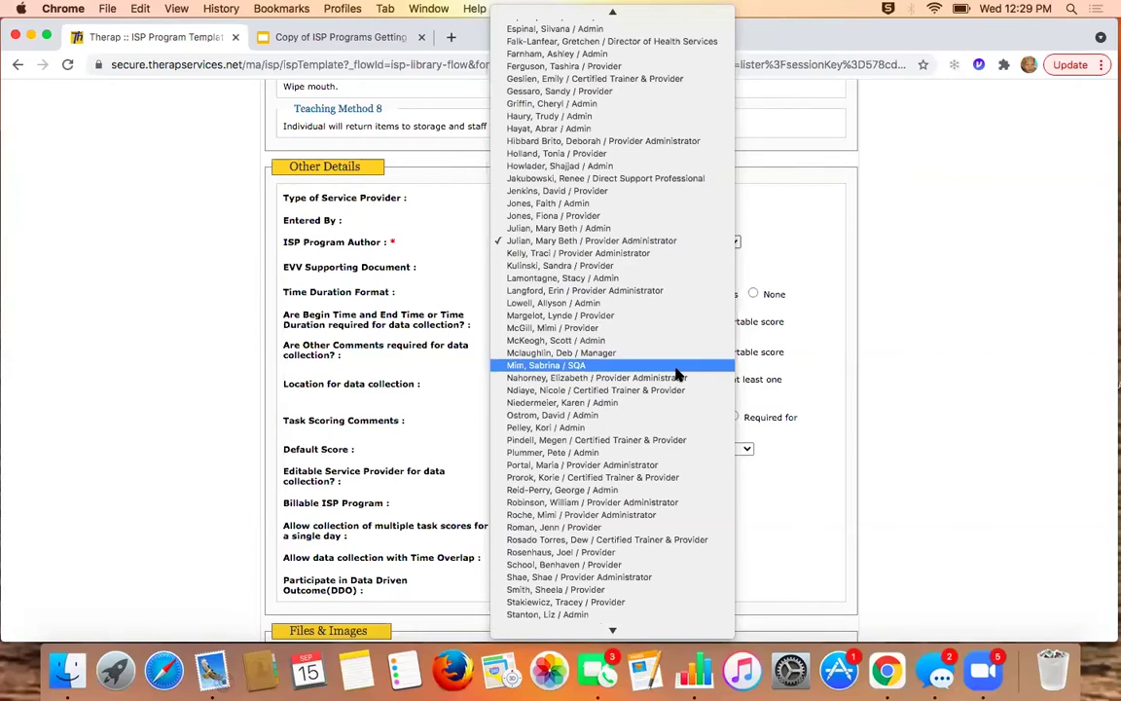
key("l")
key("Down")
key("Down")
key("Down")
key("Down")
key("Down")
key("Down")
key("Down")
key("Down")
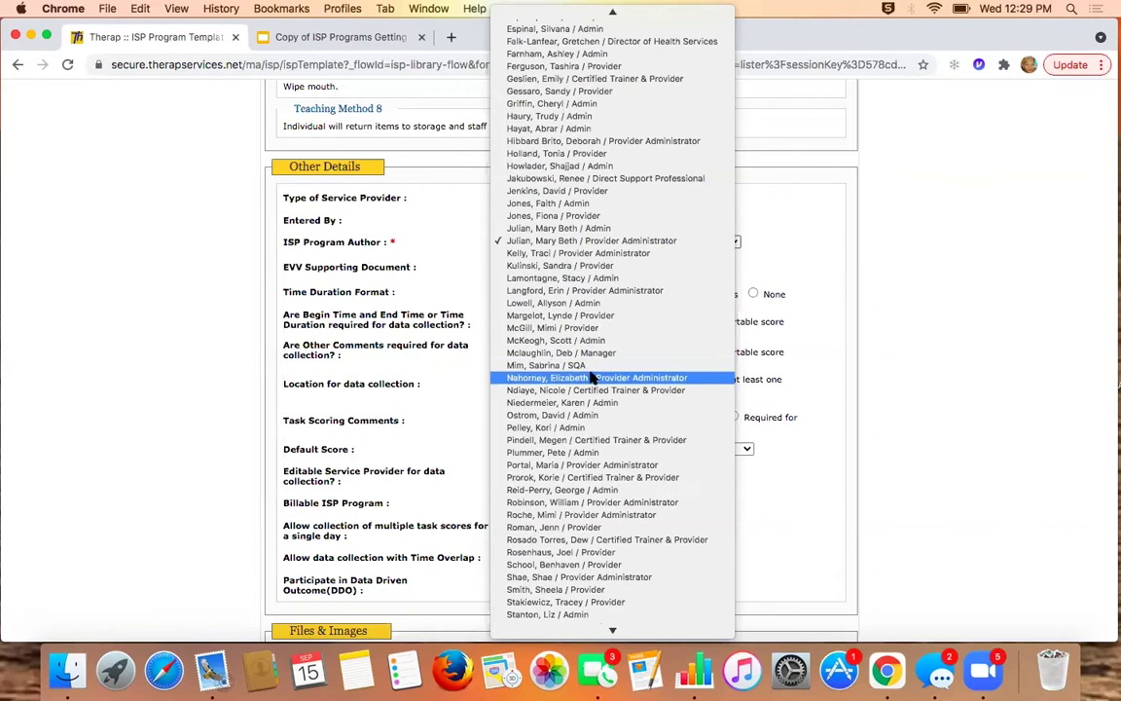
left_click(725, 401)
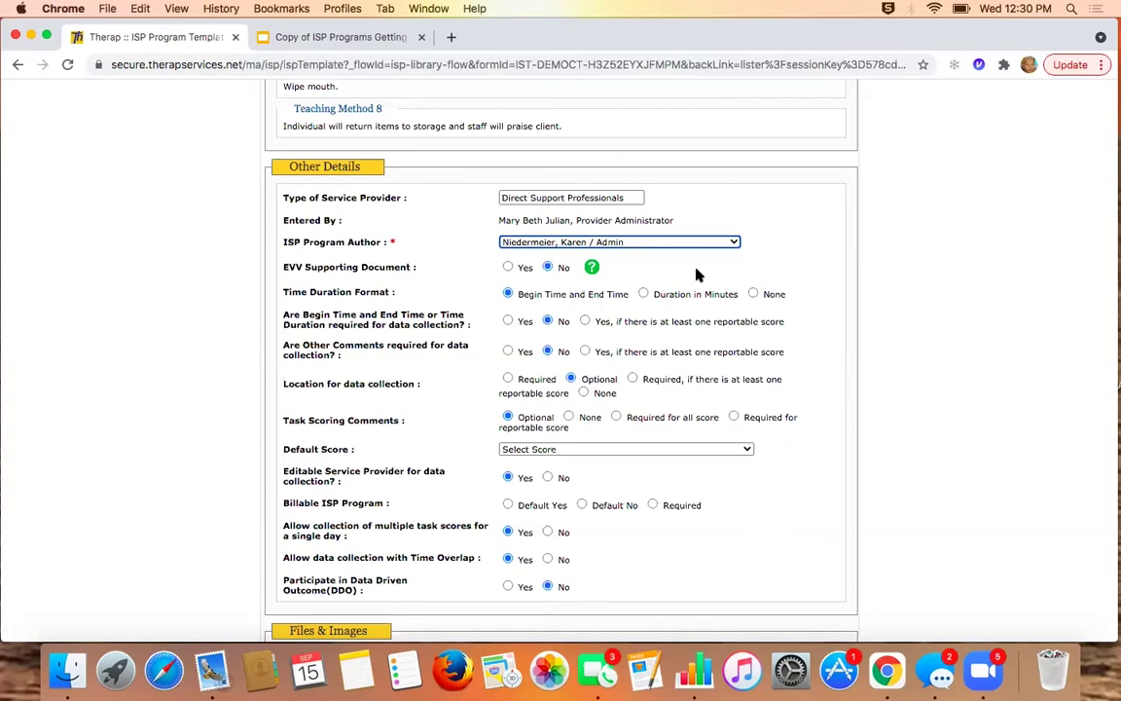
Require begin/end time or duration and other comments for data collection with "Yes, if there is at least one reportable score".
scroll(696, 276, "up", 10)
scroll(696, 272, "up", 15)
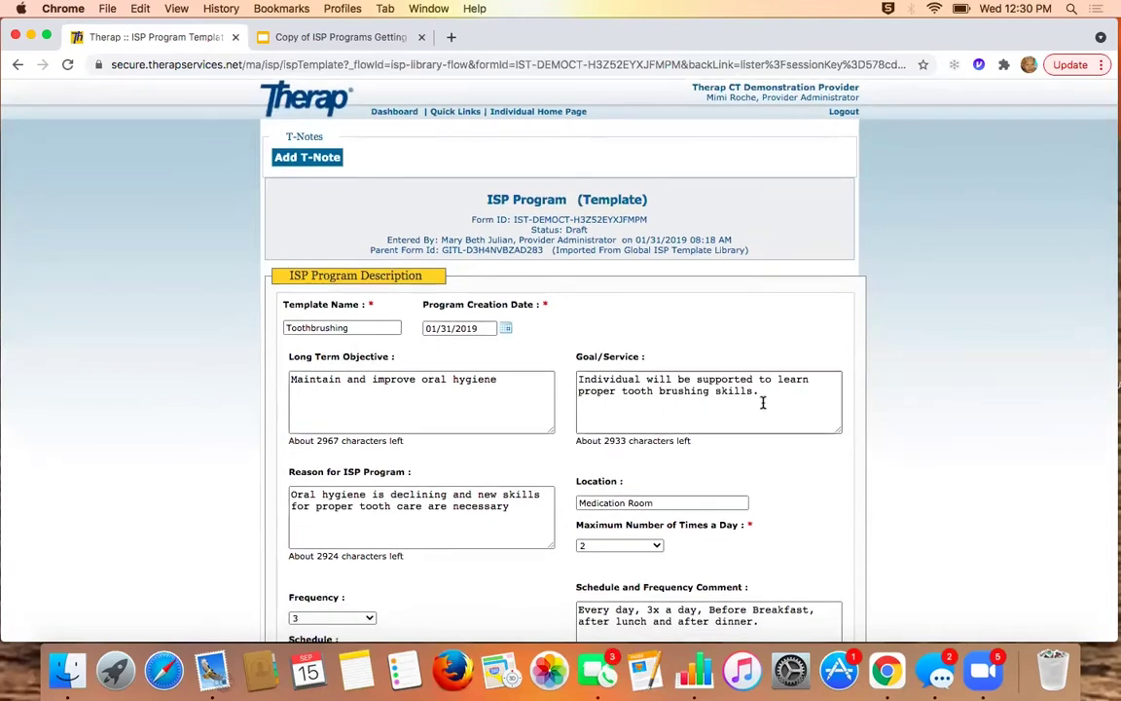
scroll(881, 508, "down", 7)
scroll(880, 508, "down", 14)
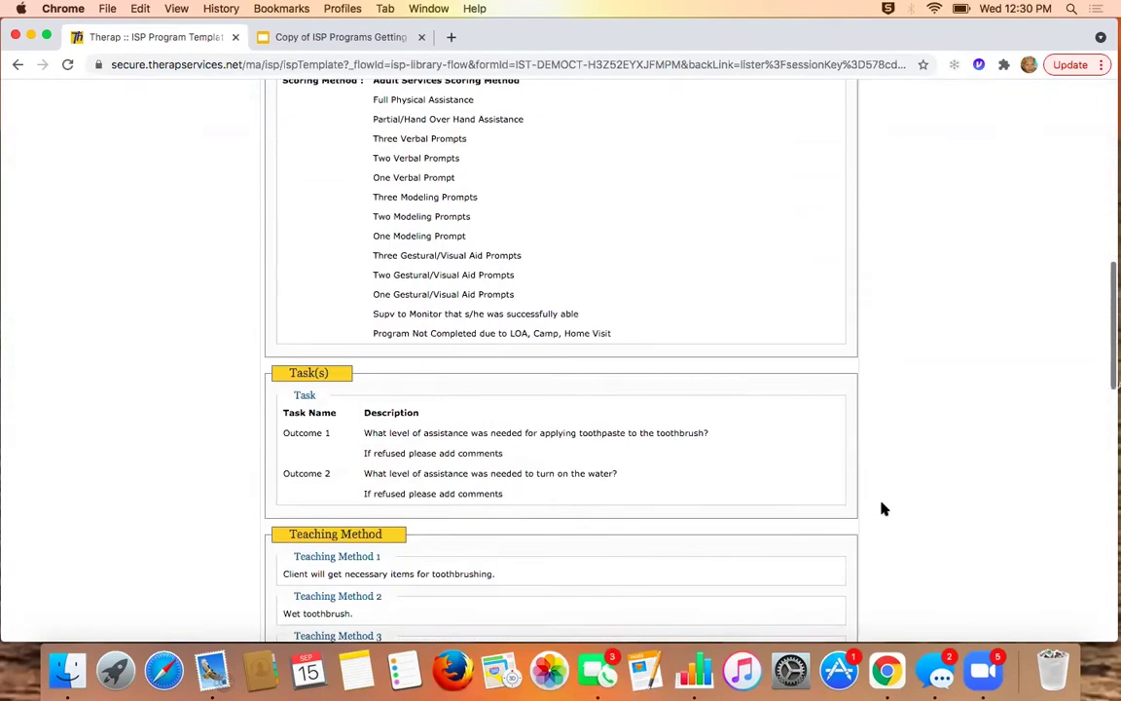
scroll(880, 508, "down", 5)
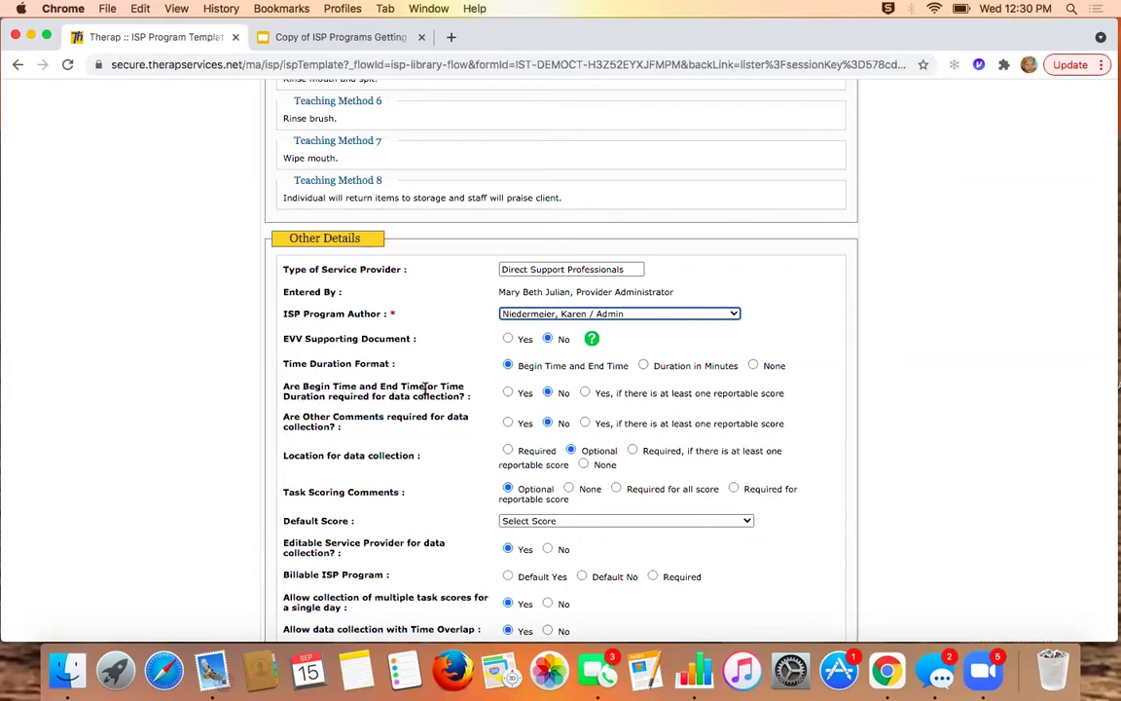
left_click(585, 393)
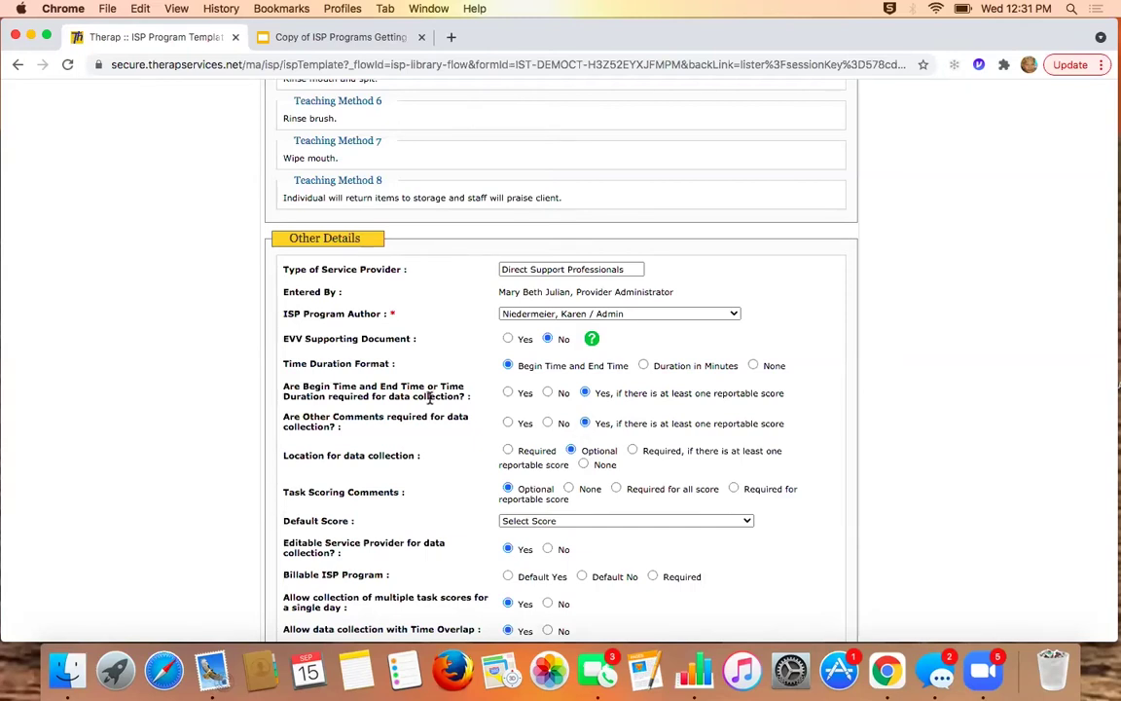
Set Task Scoring Comments in Other Details to "Required for reportable score".
scroll(406, 384, "down", 2)
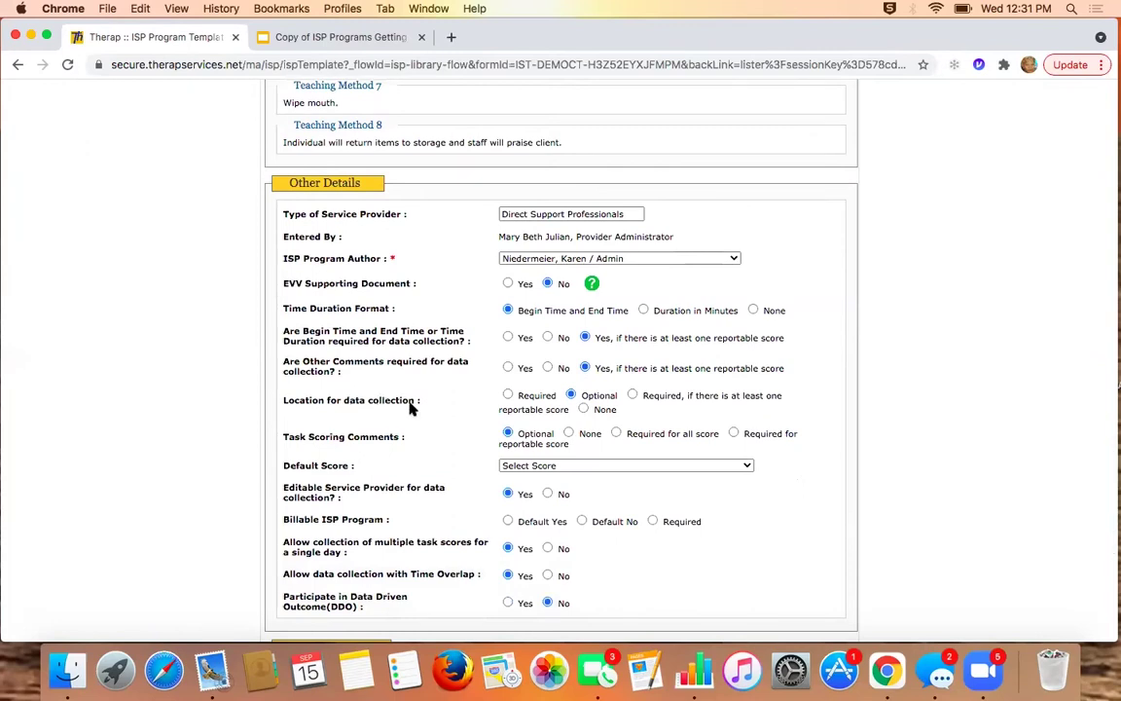
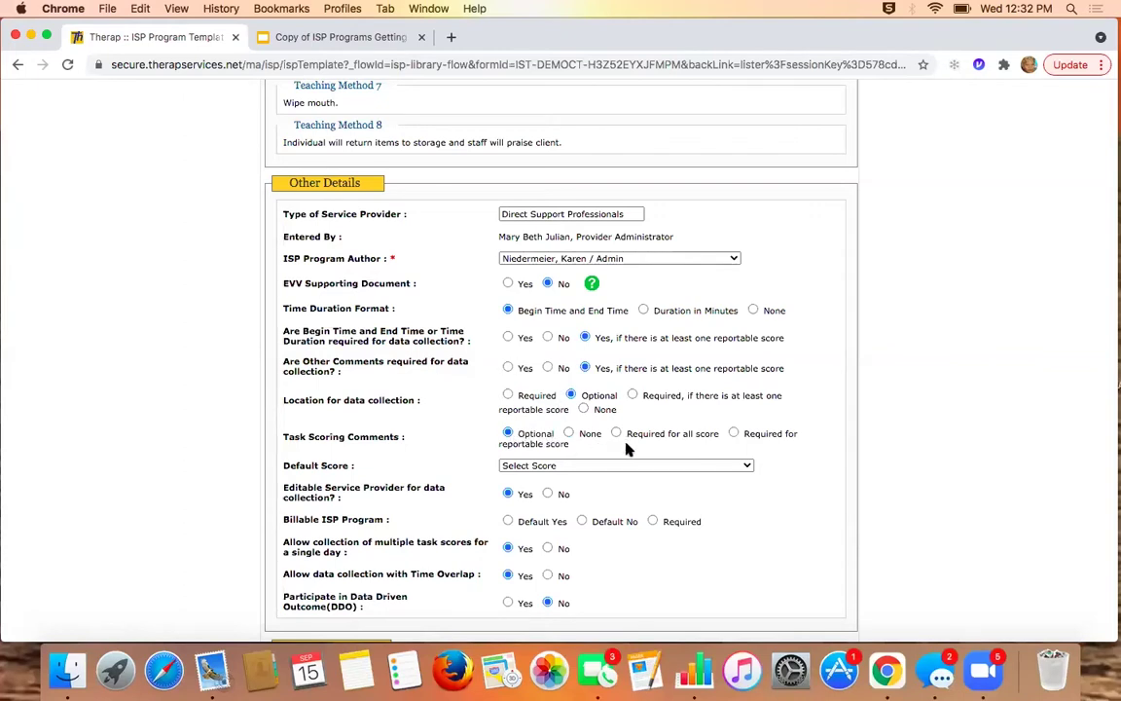
left_click(733, 433)
scroll(801, 477, "down", 2)
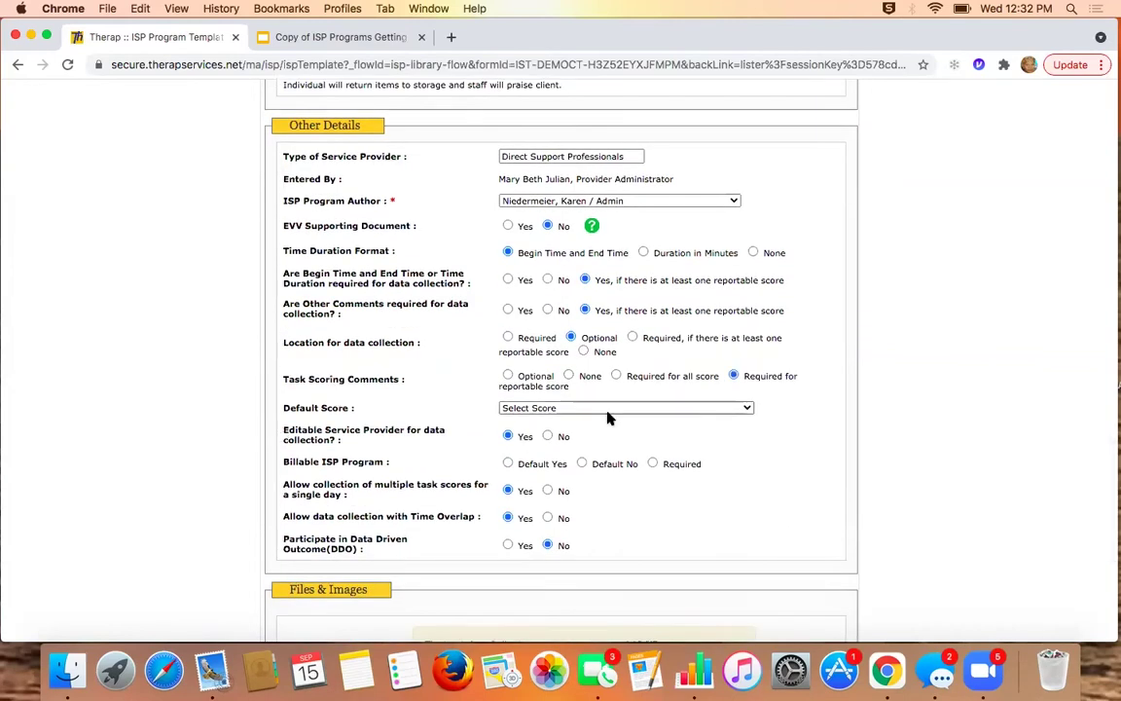
Look through the Default Score choices, leave it at "Select Score", and set Billable ISP Program to "Default Yes".
left_click(745, 408)
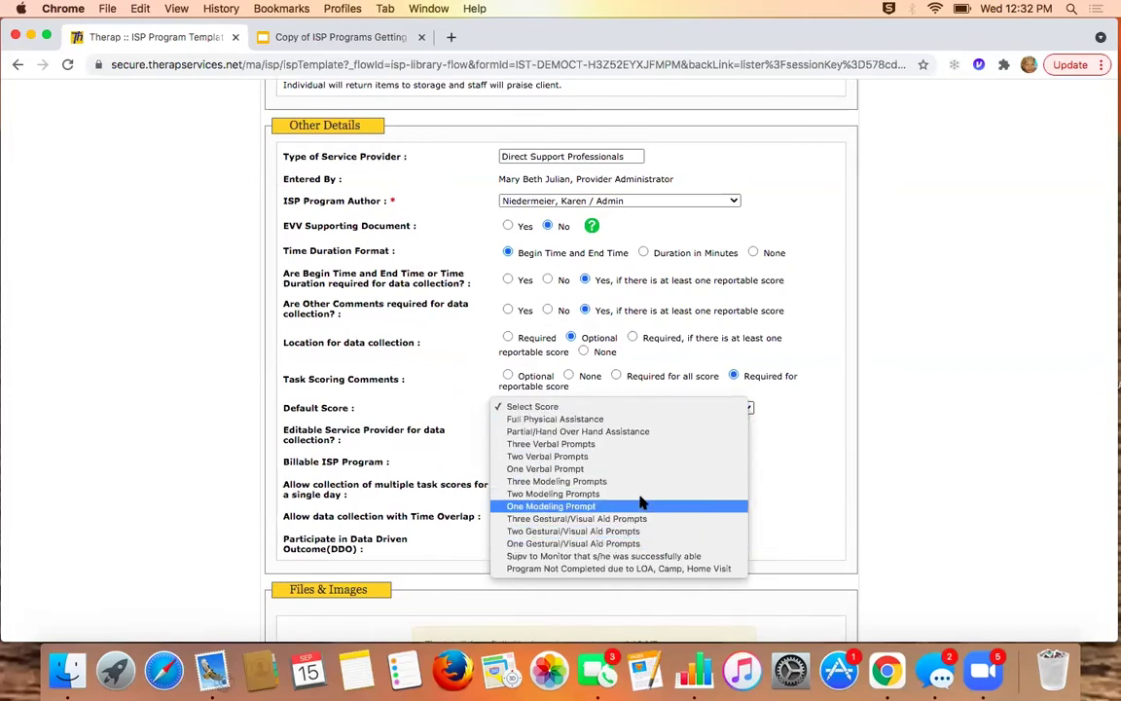
left_click(557, 409)
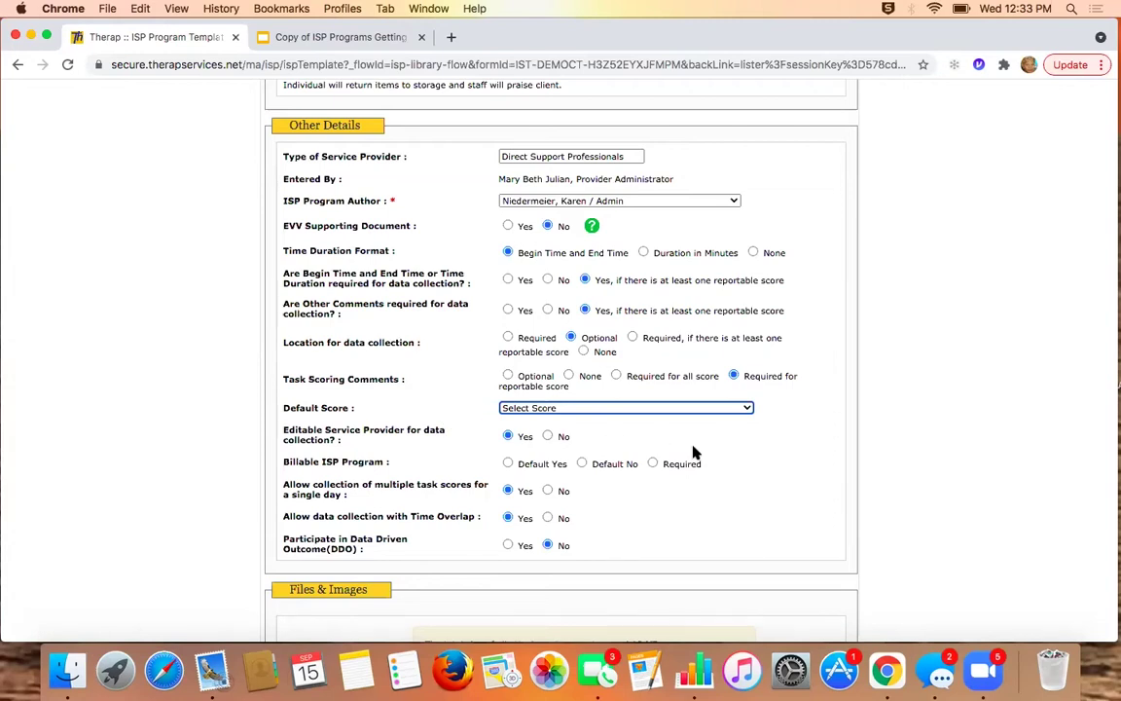
left_click(508, 464)
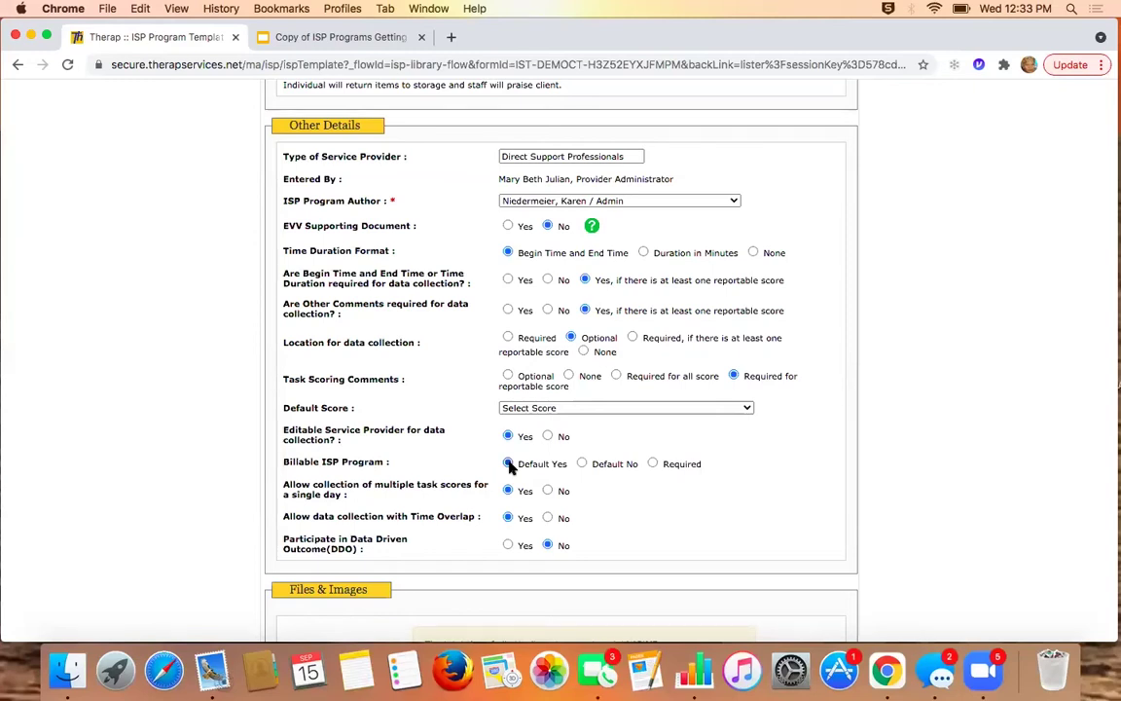
left_click(507, 464)
Review the remaining Other Details and the Files & Images section, and approve the Toothbrushing template.
scroll(890, 498, "down", 3)
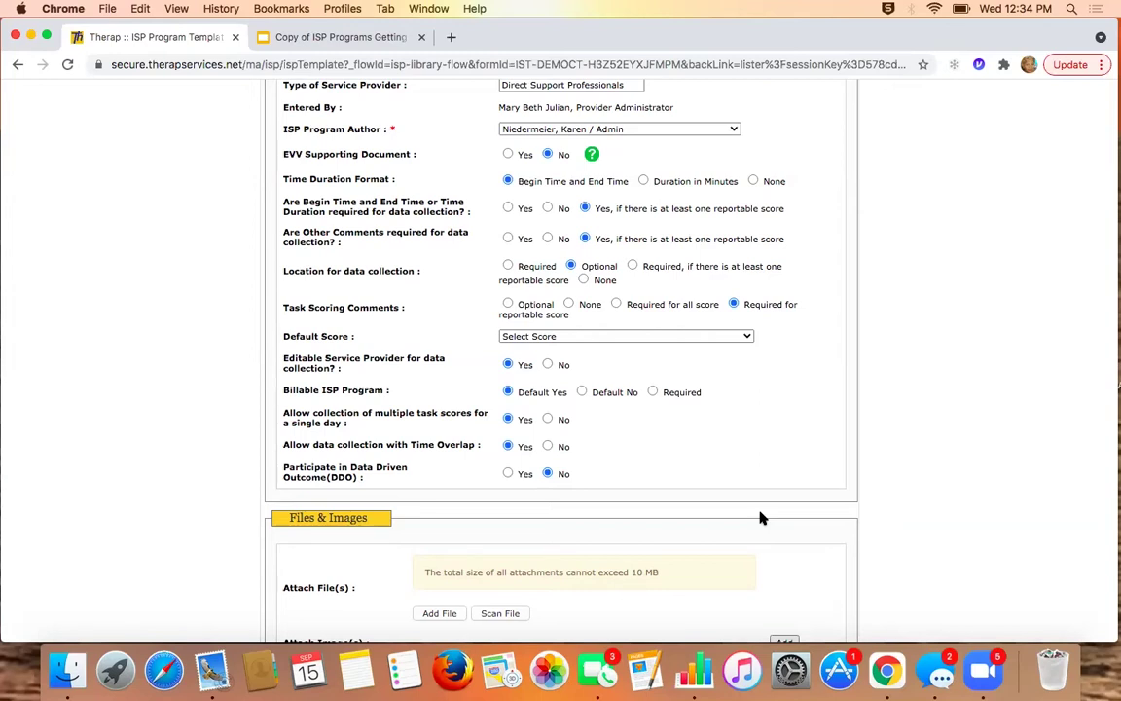
scroll(762, 518, "down", 3)
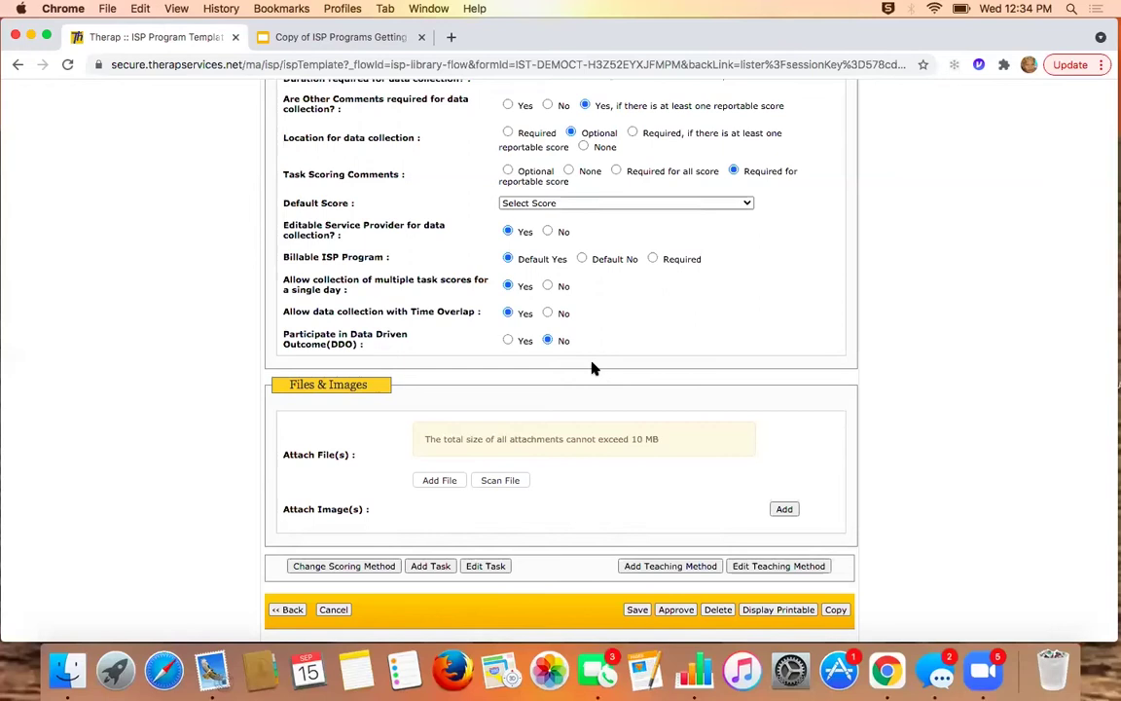
scroll(593, 368, "up", 10)
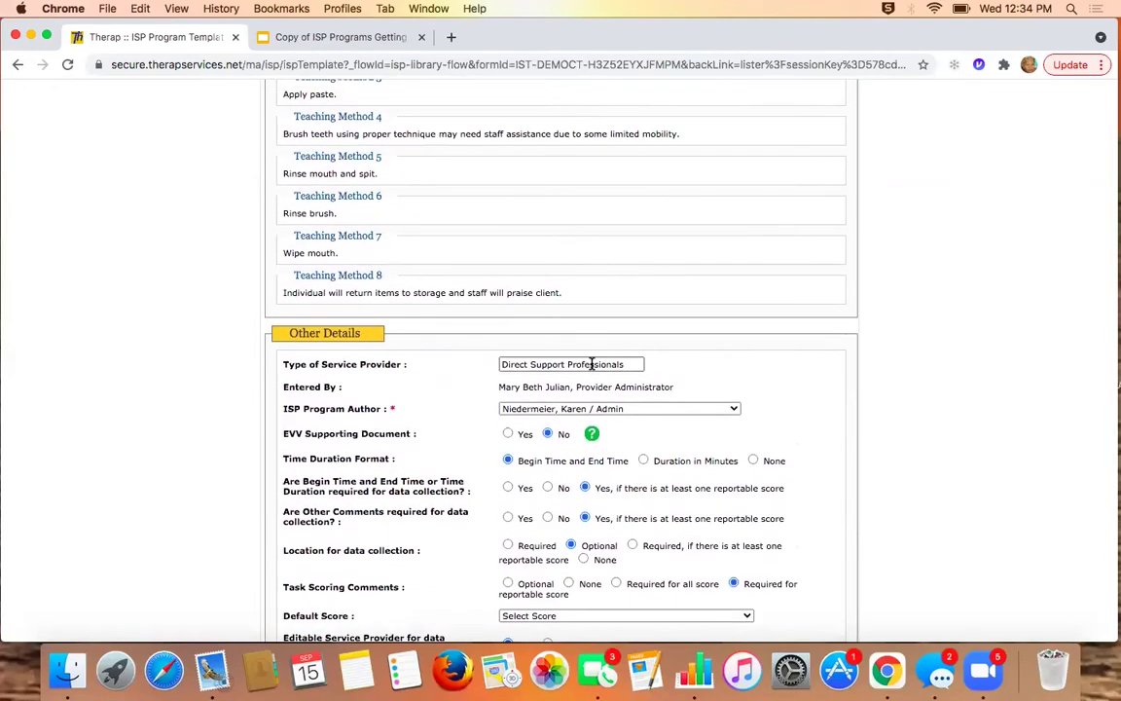
scroll(592, 364, "down", 9)
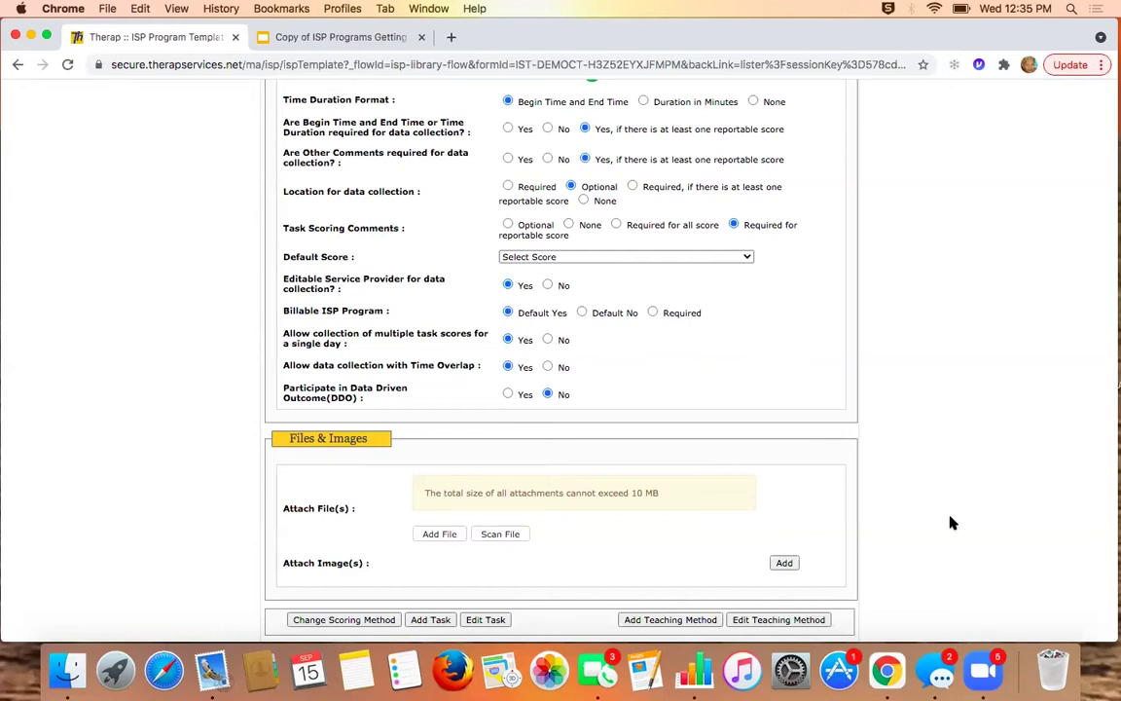
scroll(950, 522, "down", 3)
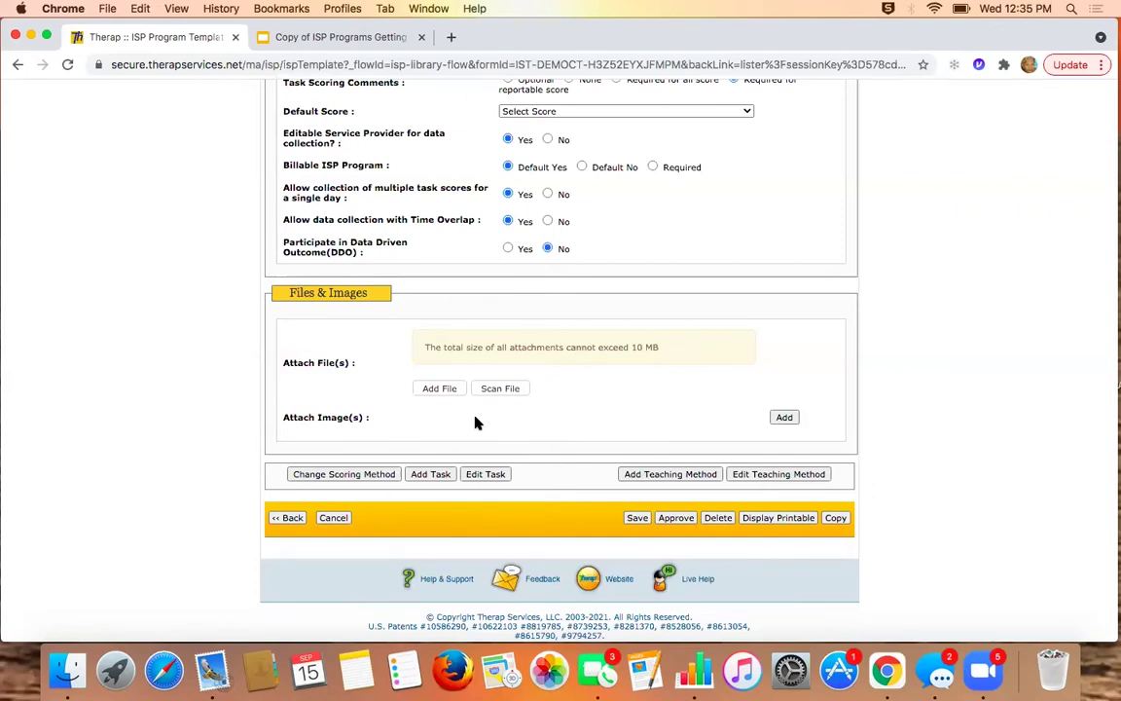
left_click(676, 517)
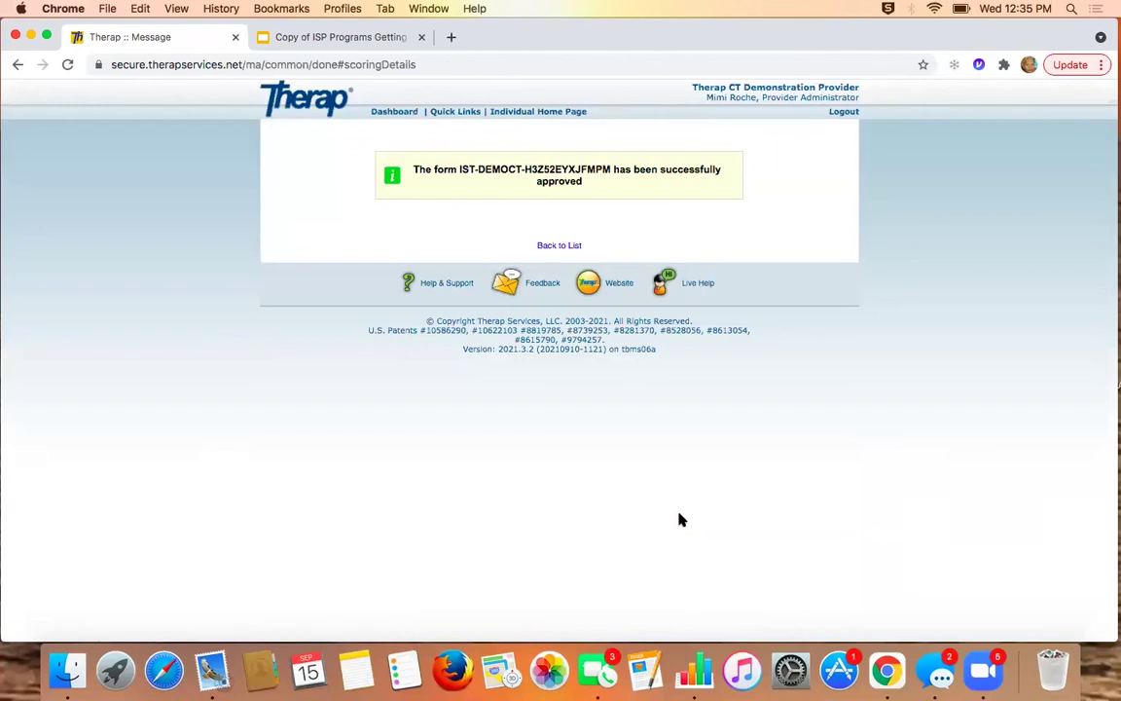
Open the published list of the ISP Program Template Library from the Dashboard and filter it by "tooth".
left_click(397, 114)
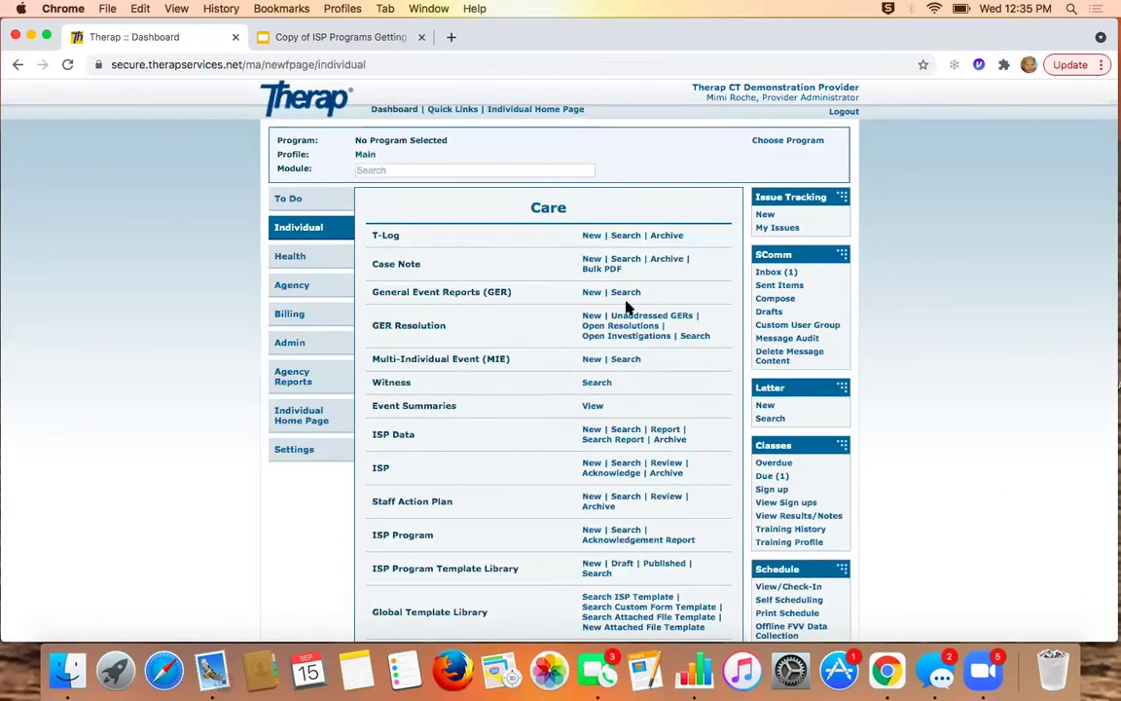
scroll(561, 269, "down", 3)
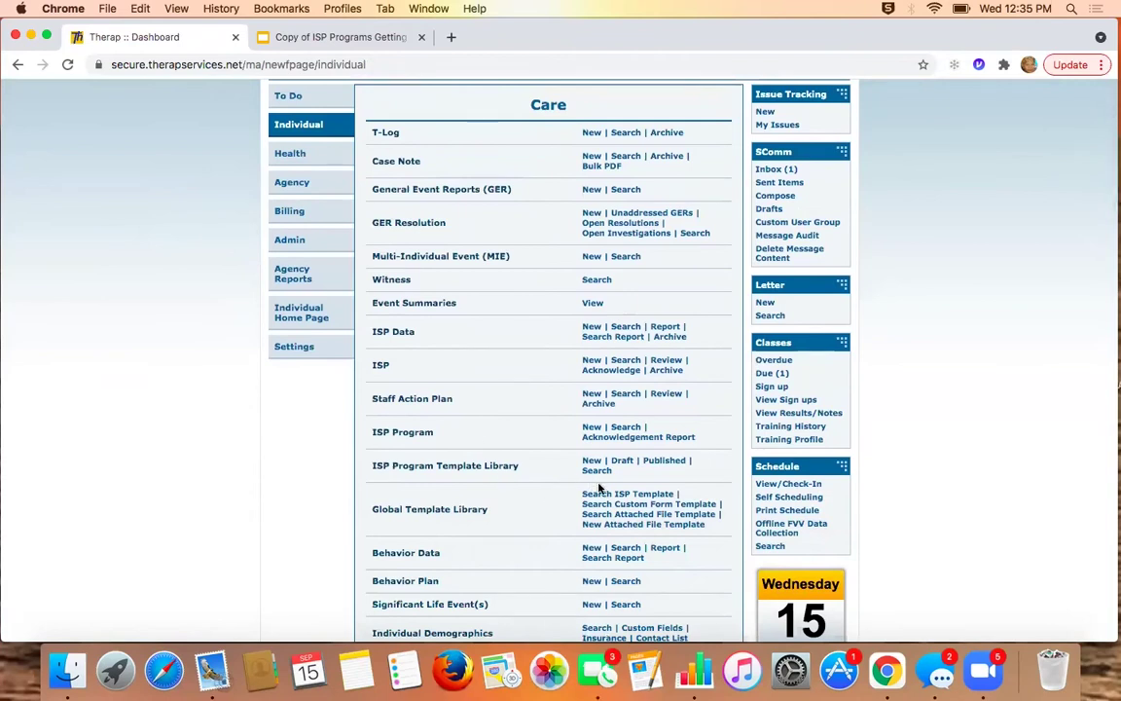
left_click_drag(364, 519, 557, 501)
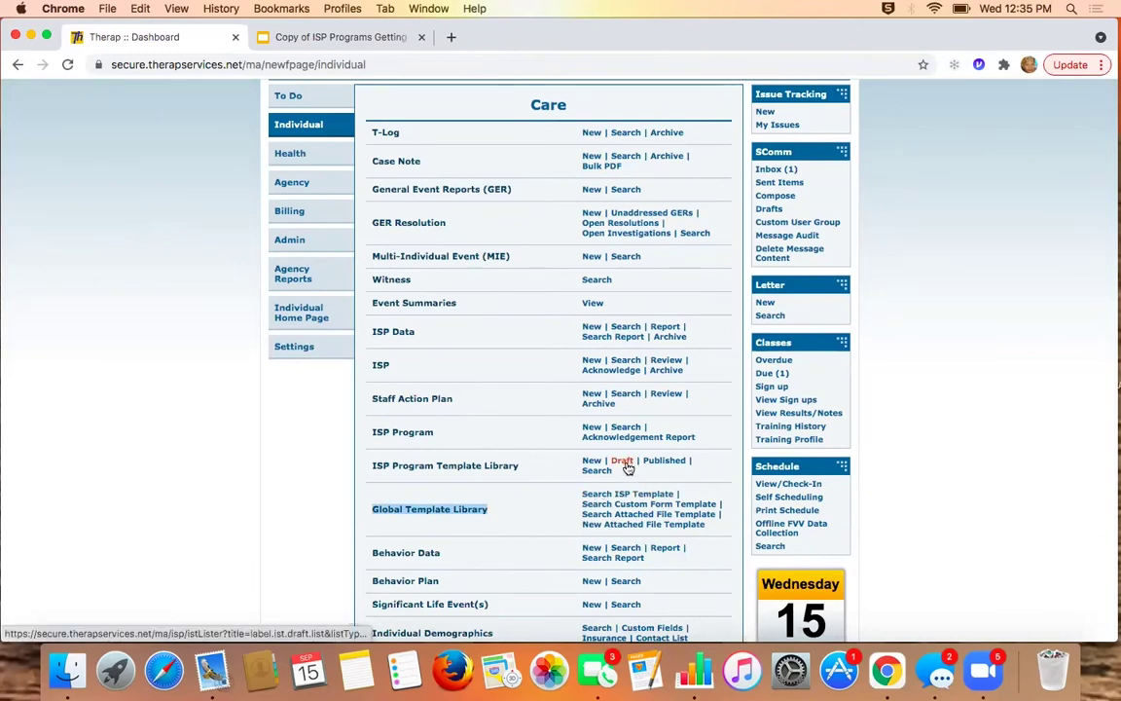
left_click(659, 460)
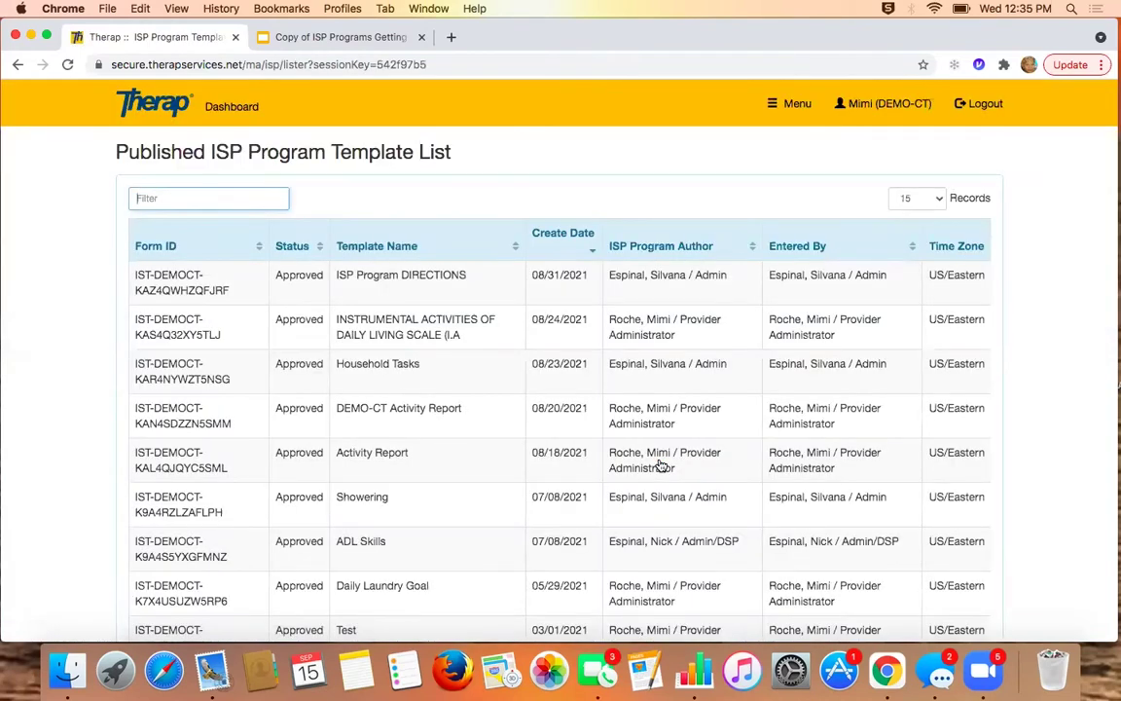
type("tooth")
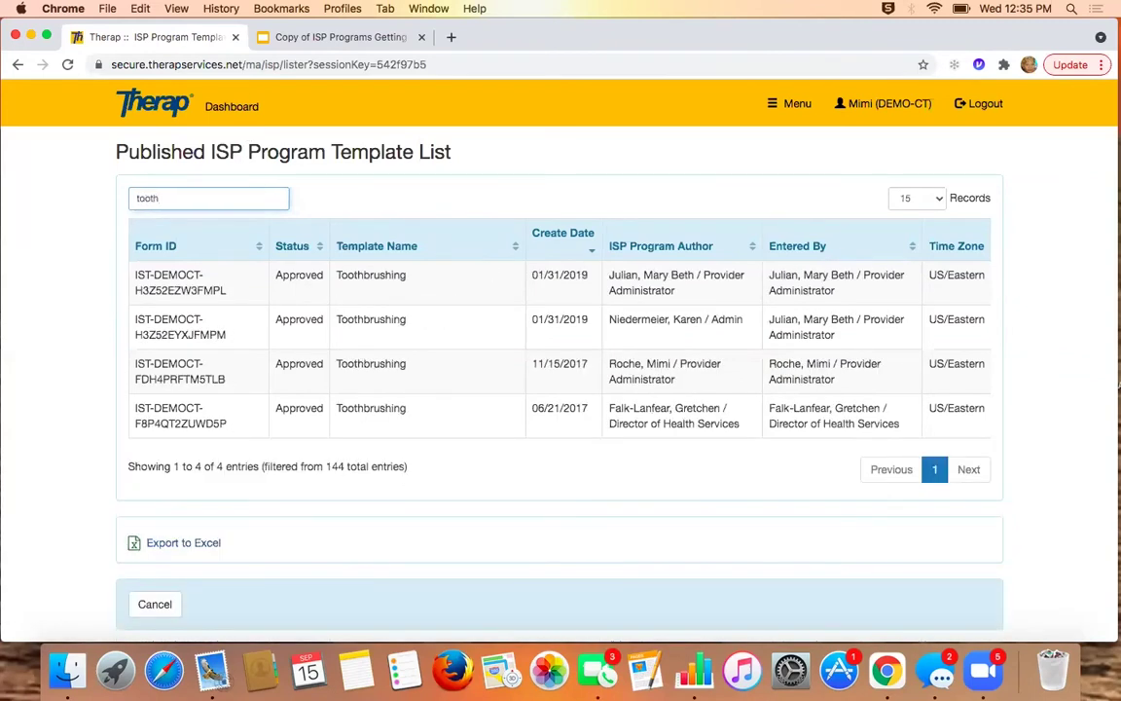
Review the 01/31/2019 Toothbrushing template authored by a Provider Administrator, including its scoring, tasks and teaching methods, and return to the published list.
left_click(453, 282)
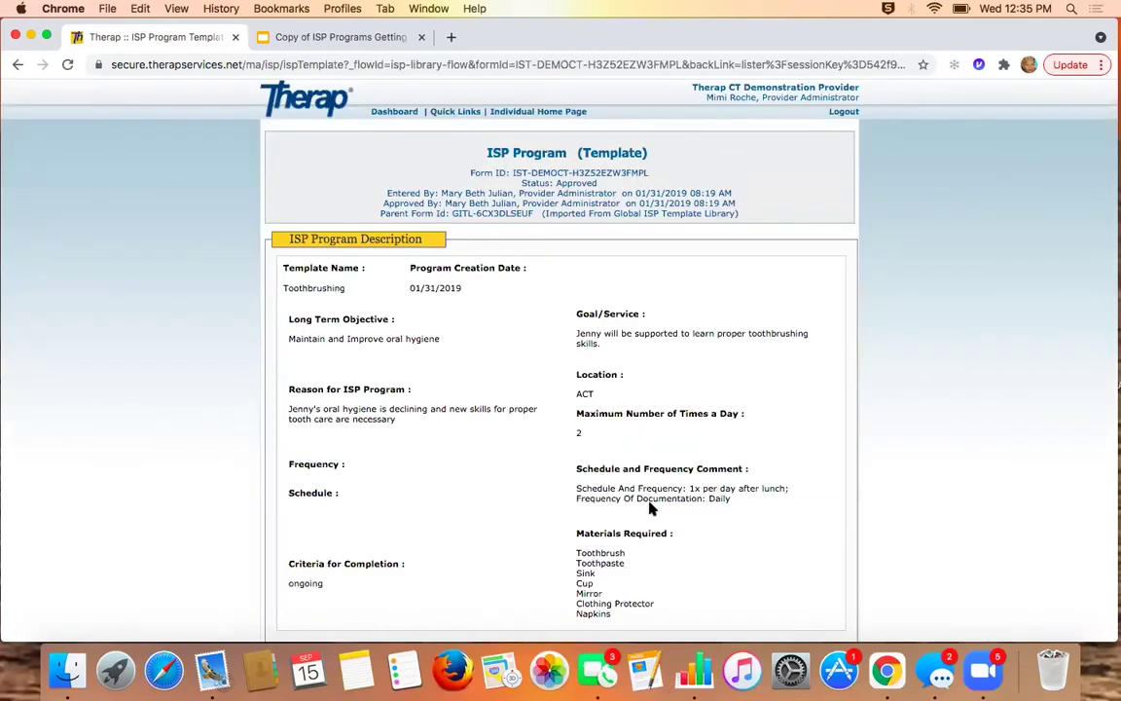
scroll(650, 507, "down", 2)
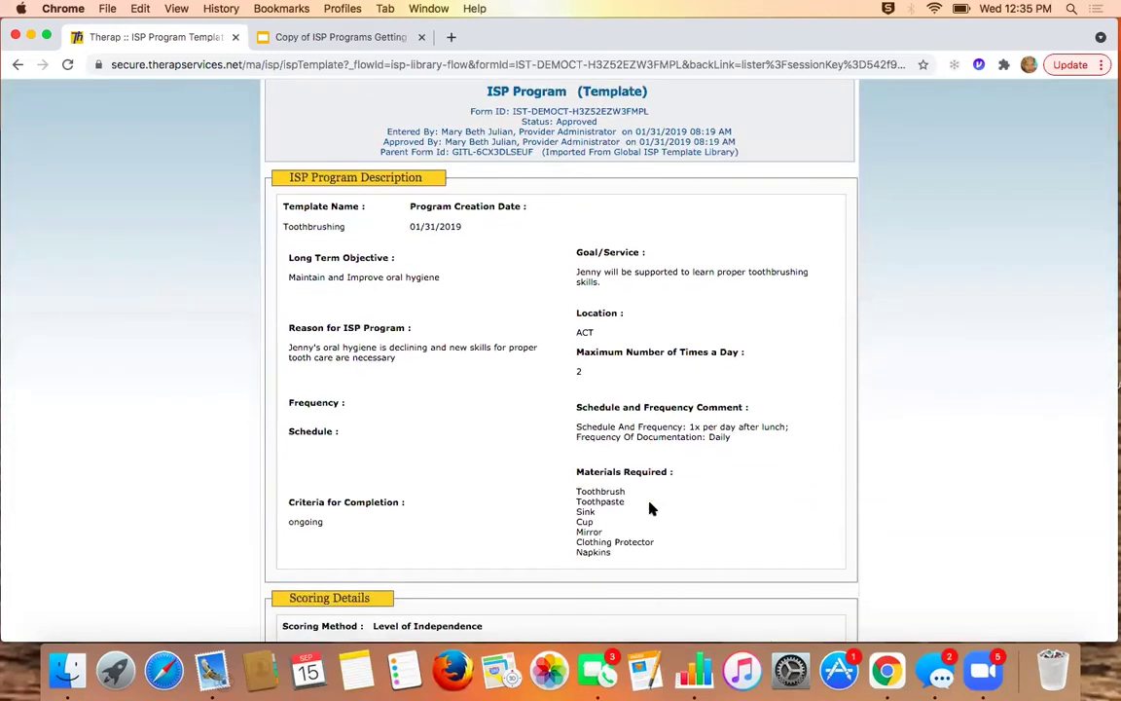
scroll(650, 507, "down", 10)
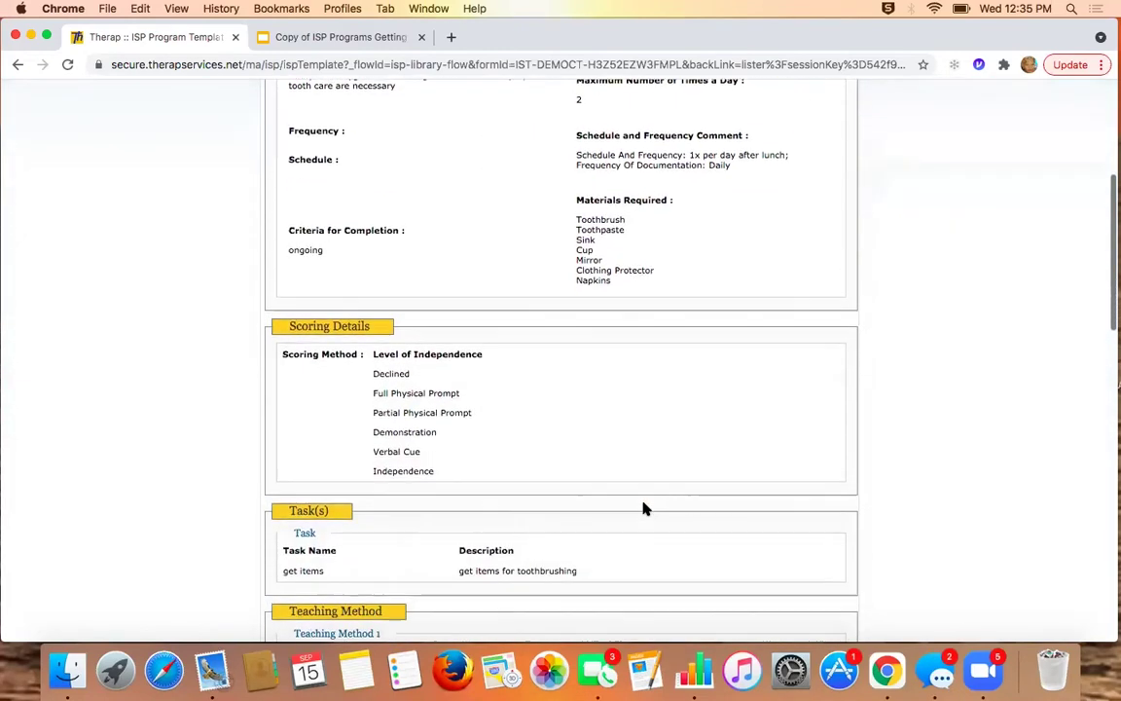
scroll(642, 507, "up", 7)
scroll(642, 507, "down", 20)
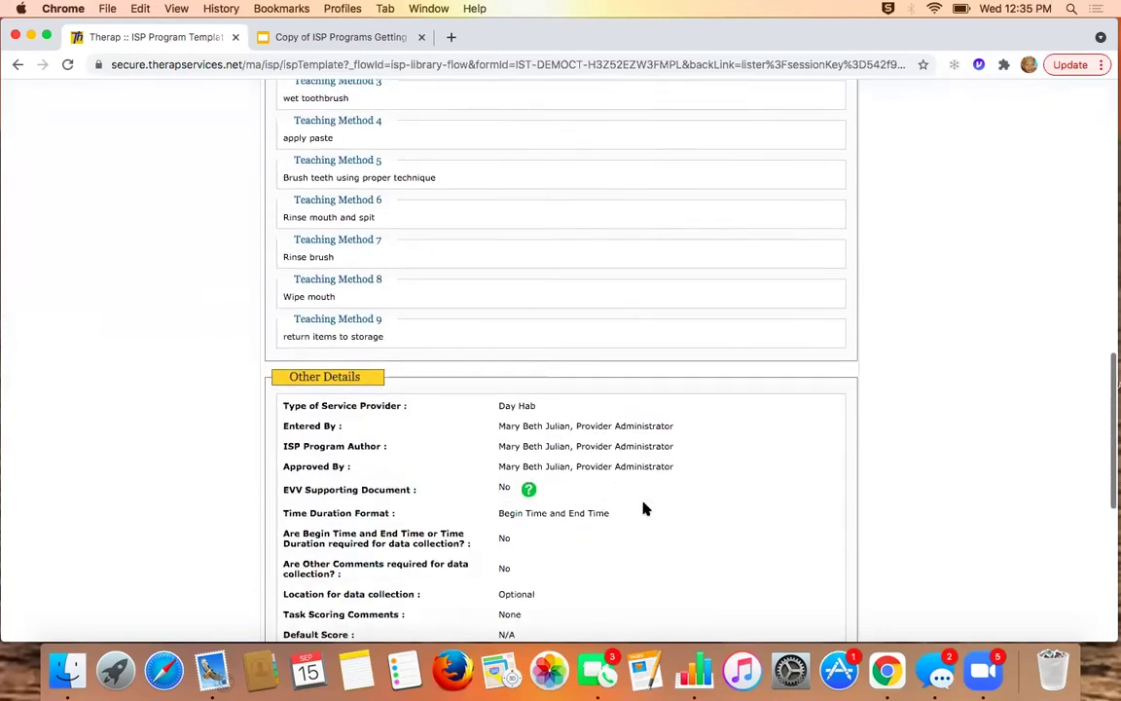
left_click(288, 478)
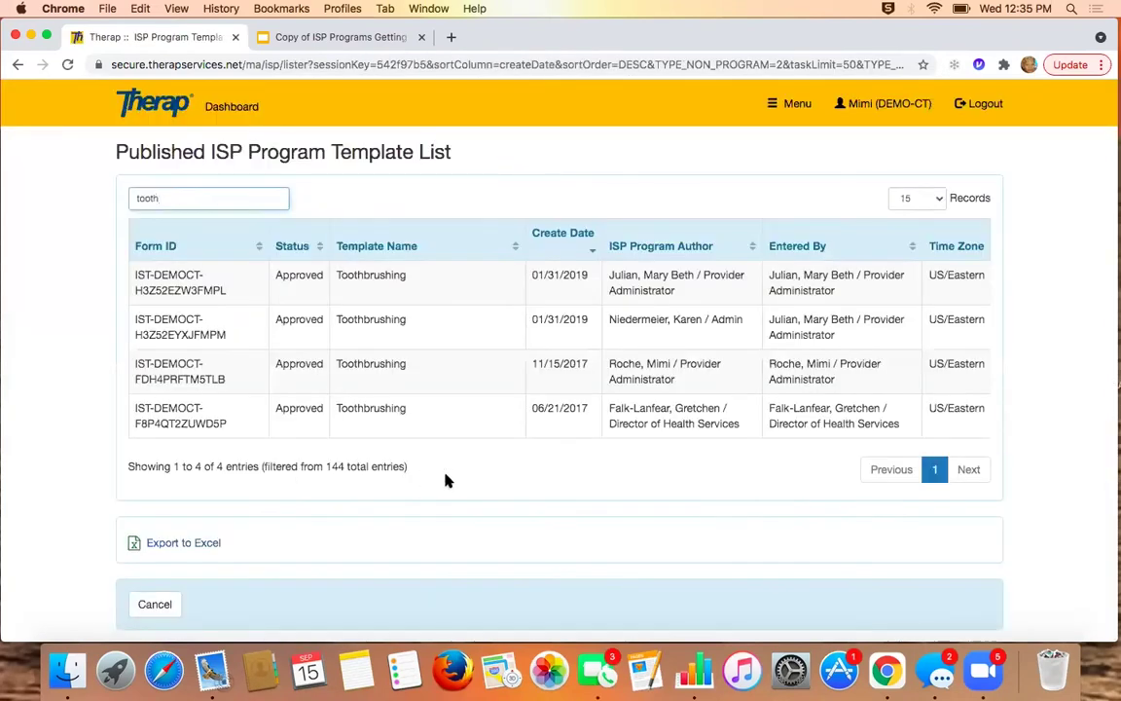
Review the 11/15/2017 Toothbrushing template through its scoring, tasks and teaching methods, and return to the published list.
left_click(422, 370)
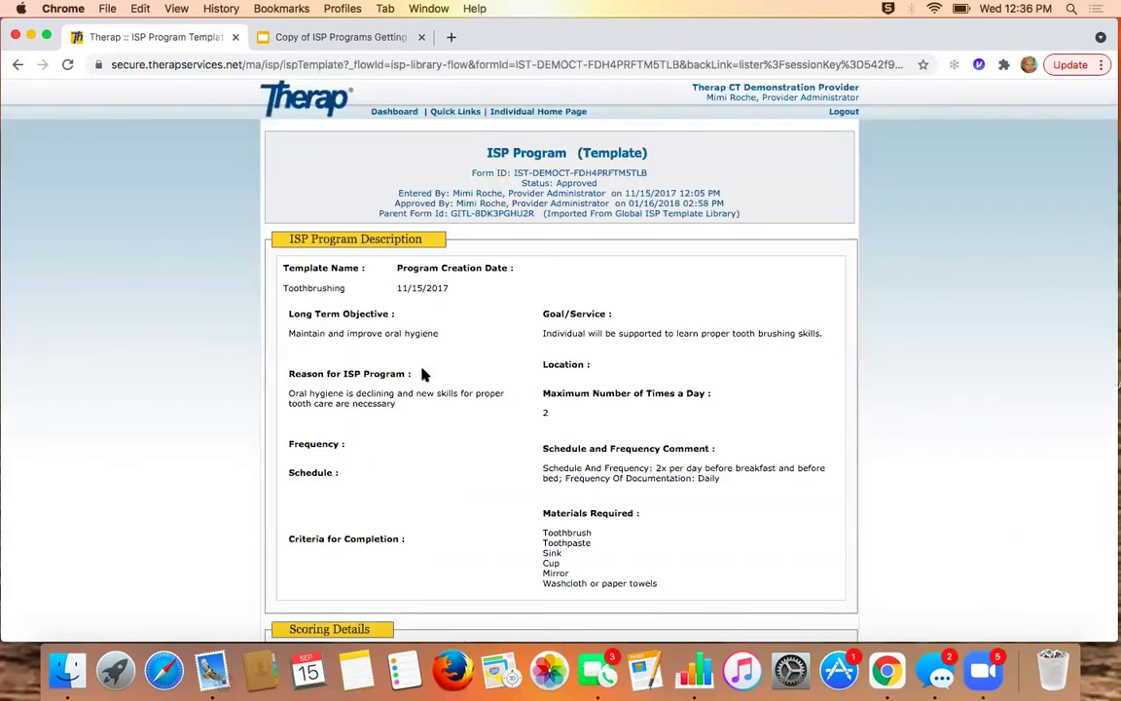
scroll(422, 374, "down", 5)
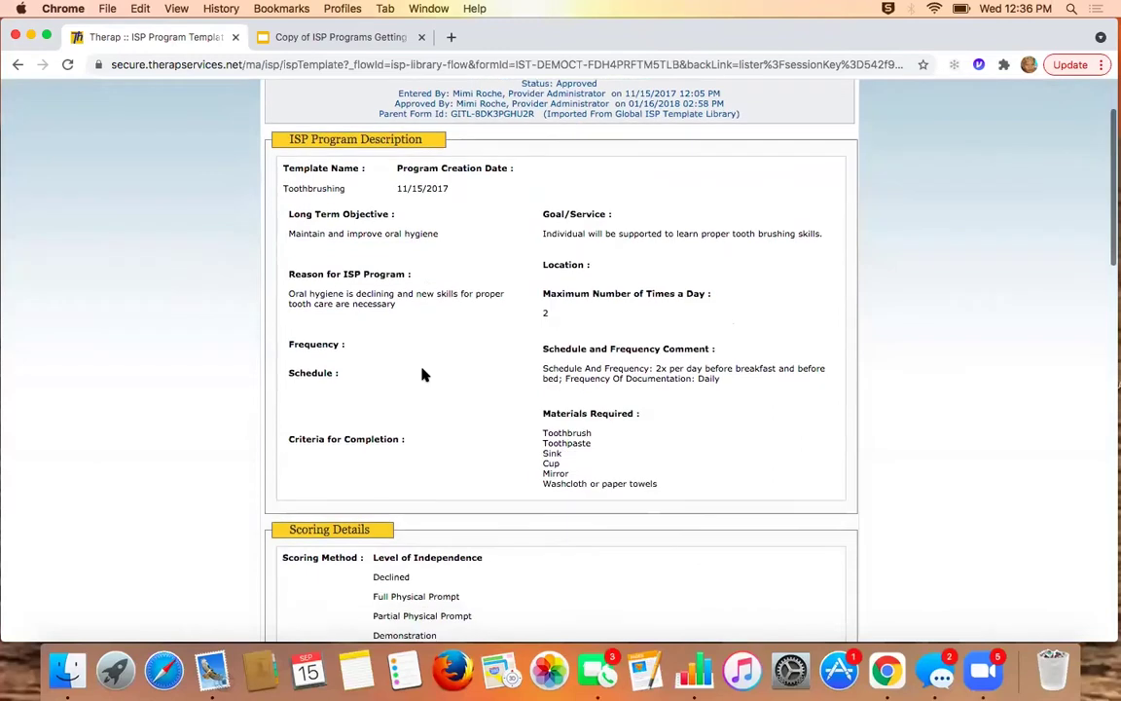
scroll(423, 375, "down", 8)
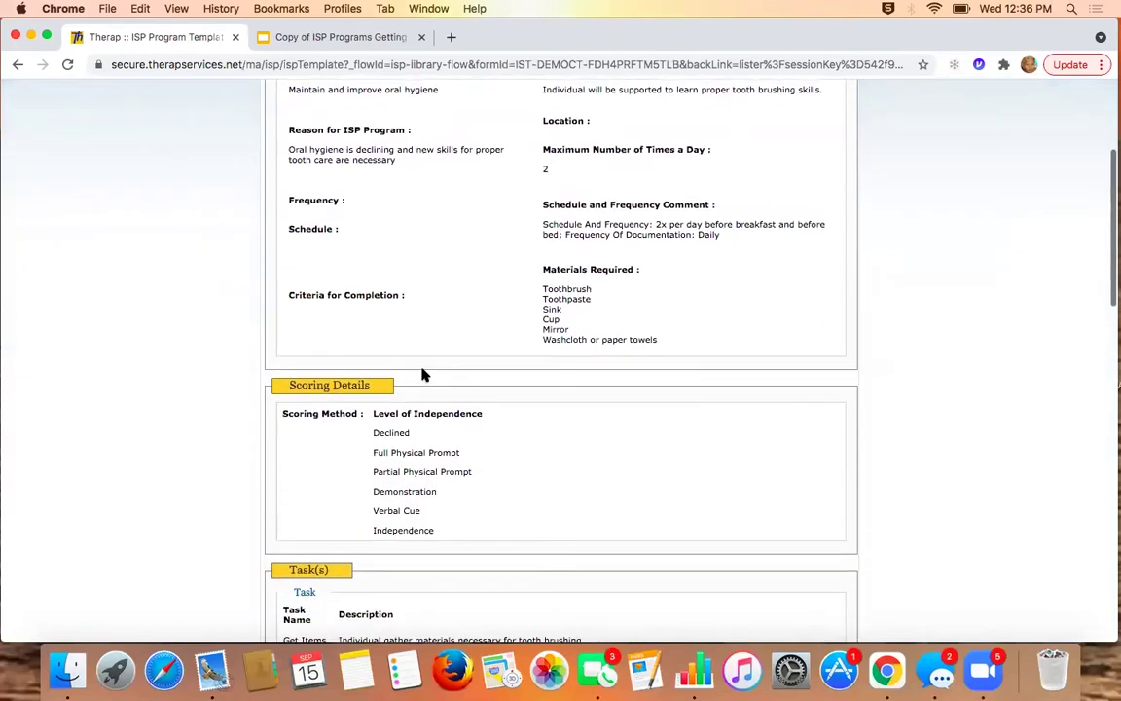
scroll(423, 375, "down", 20)
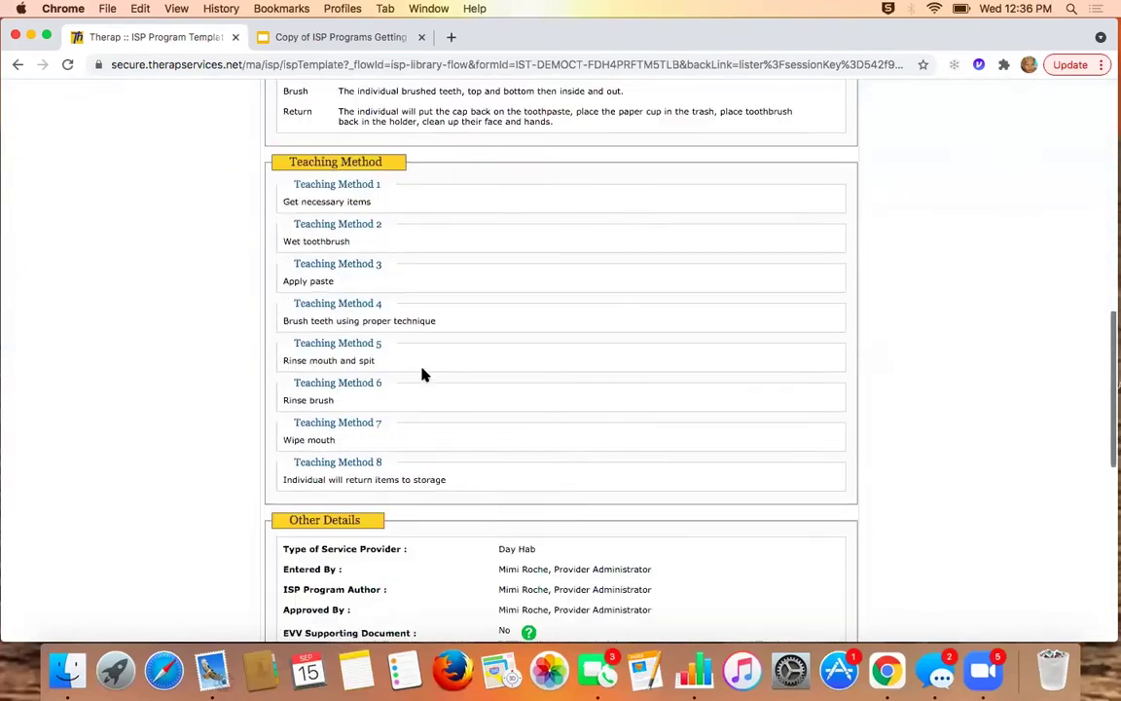
left_click(289, 468)
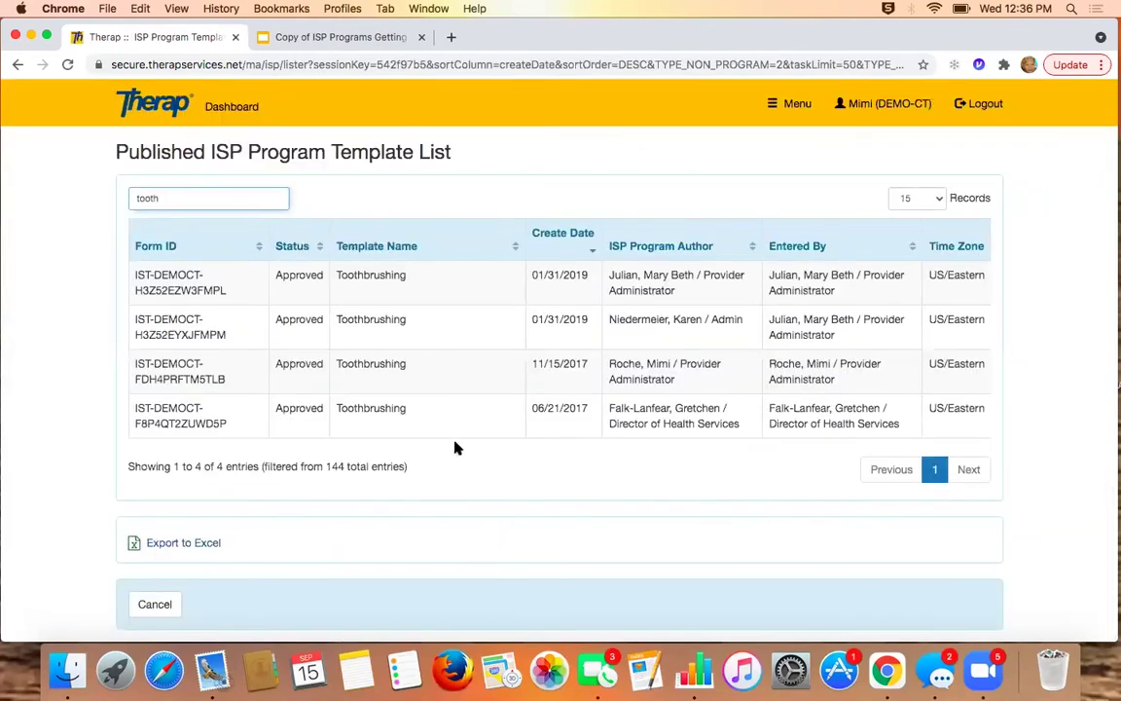
Apply the first 01/31/2019 Toothbrushing template to a new ISP program for the first individual listed under Gee's Residential Agency.
type("brushing")
left_click(178, 287)
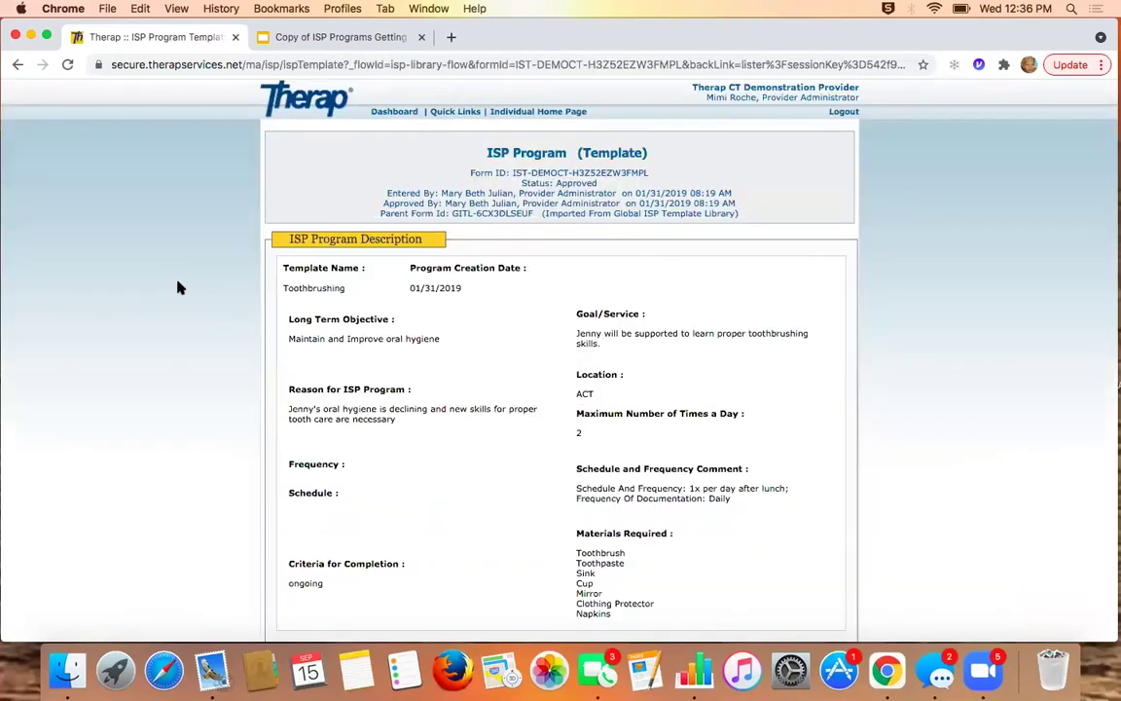
scroll(741, 518, "down", 5)
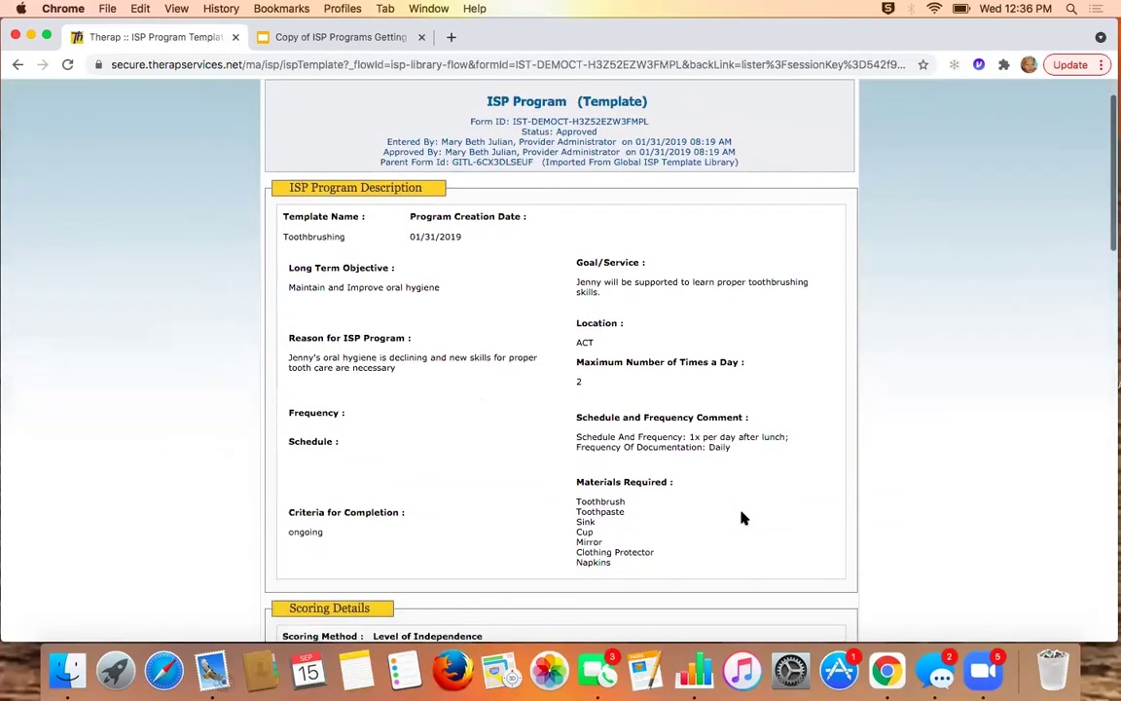
scroll(741, 518, "down", 4)
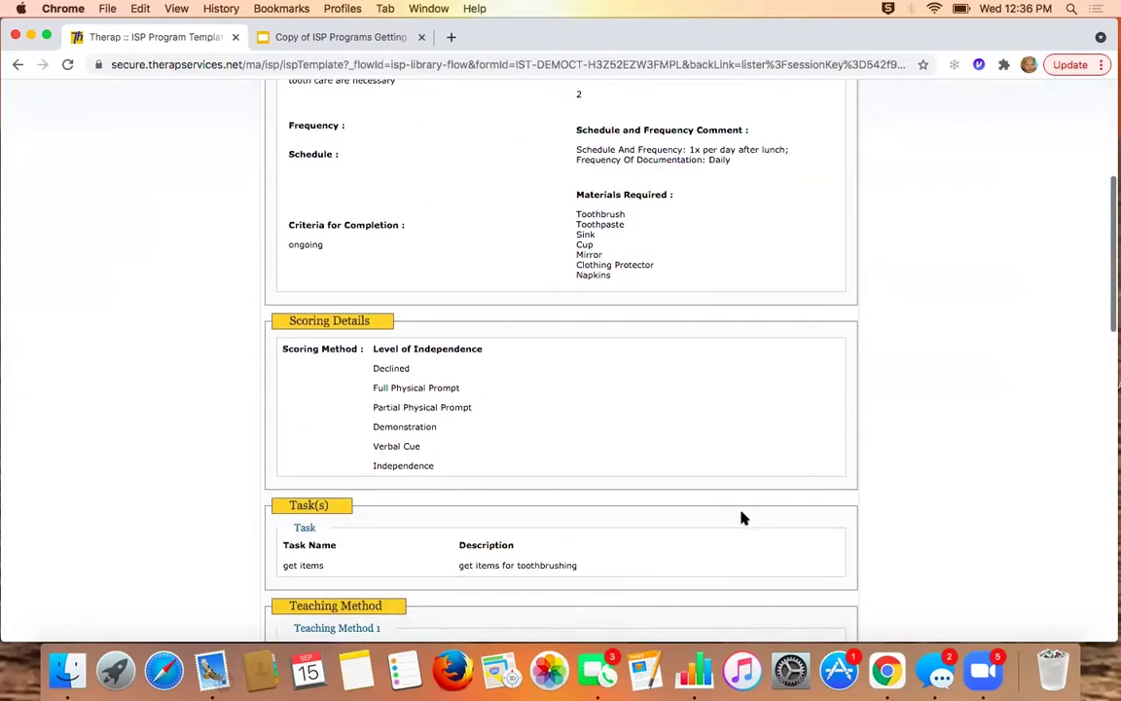
scroll(742, 518, "down", 7)
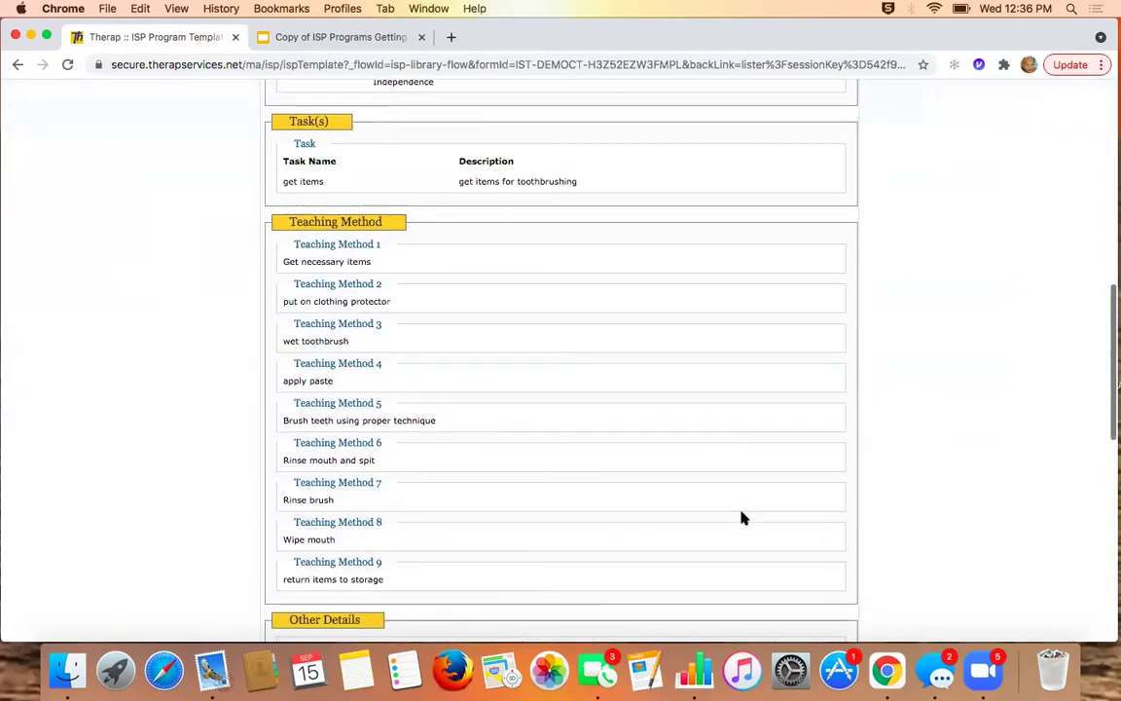
scroll(742, 518, "down", 5)
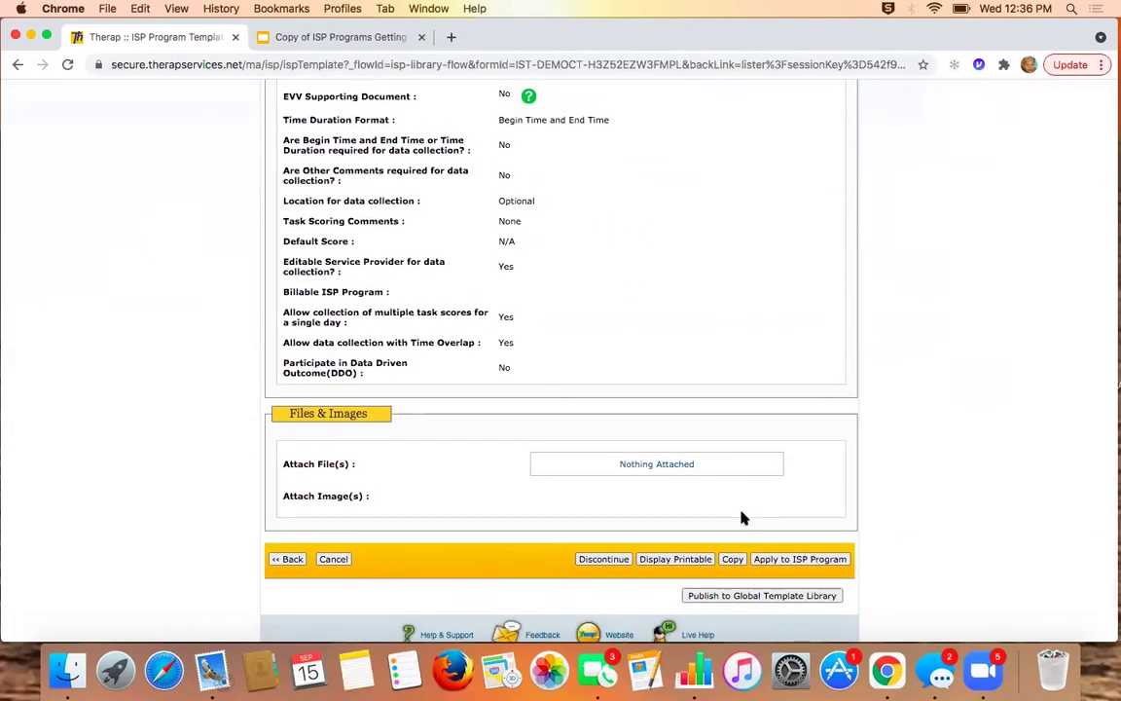
left_click(791, 563)
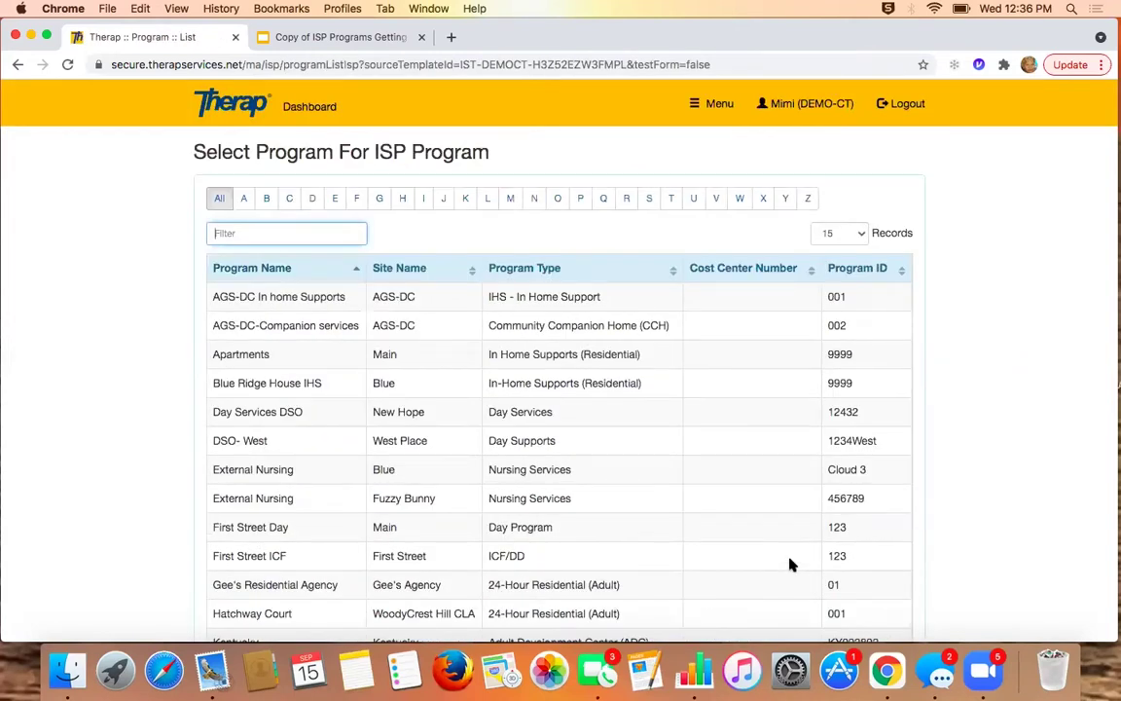
left_click(316, 590)
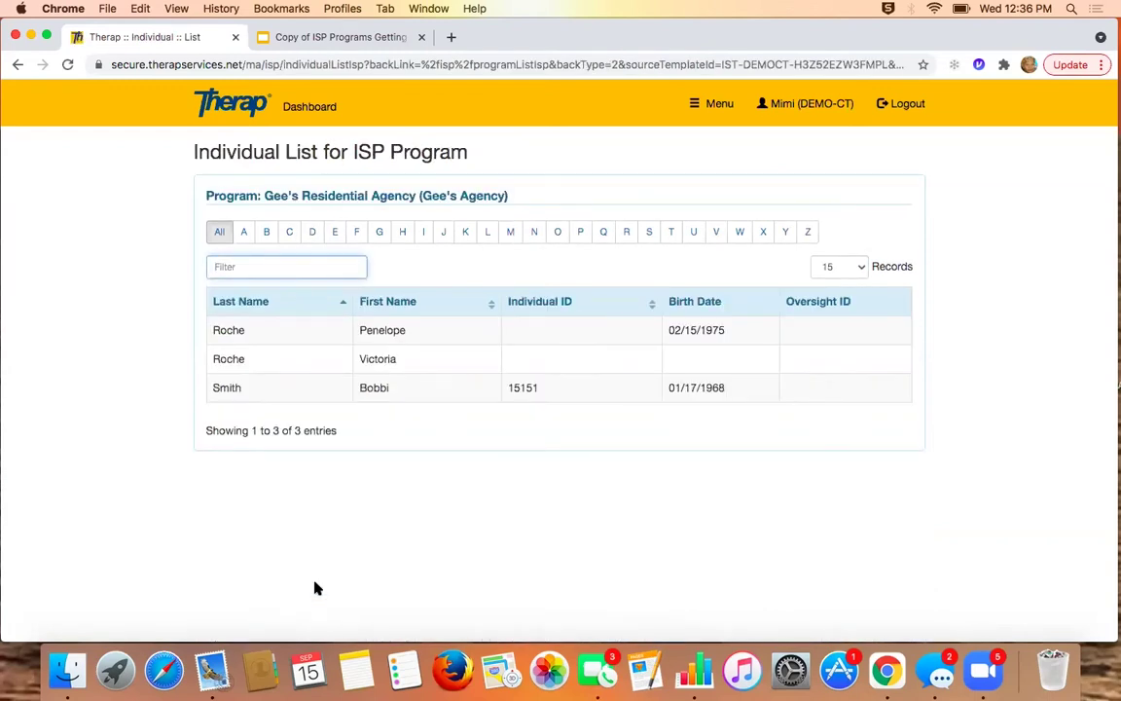
left_click(390, 331)
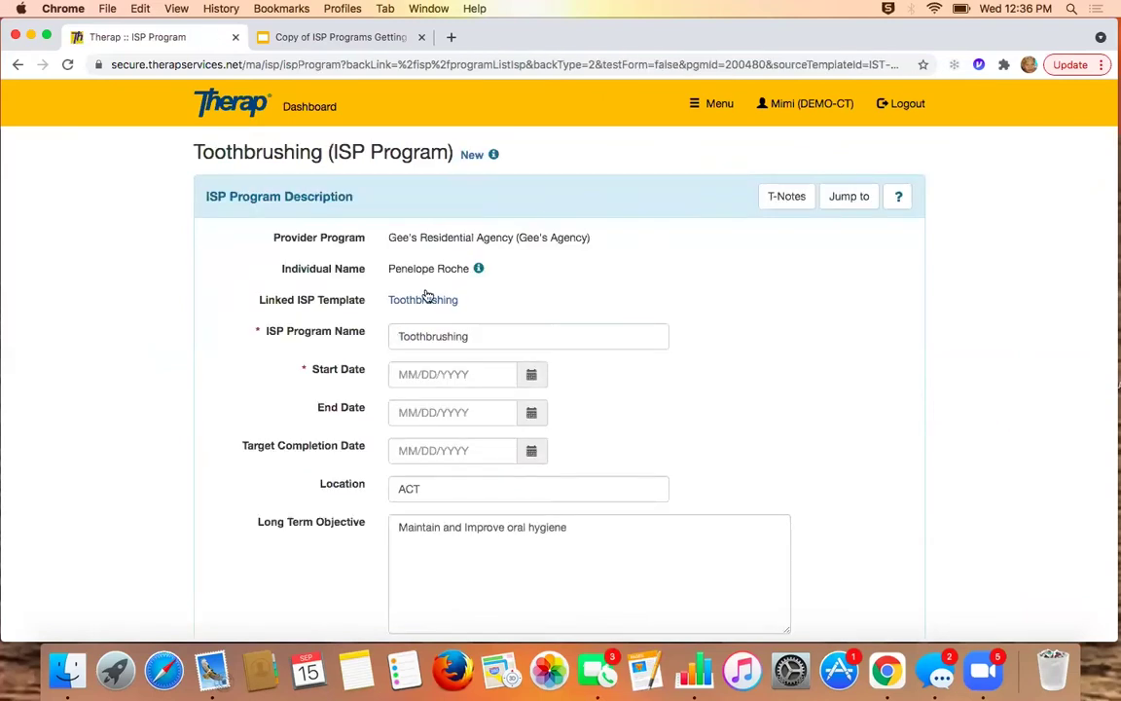
Personalize the ISP Program Name as the individual's first name in possessive form plus "Toothbrushing goal", and set the Start Date to 09/15/2021.
left_click(401, 336)
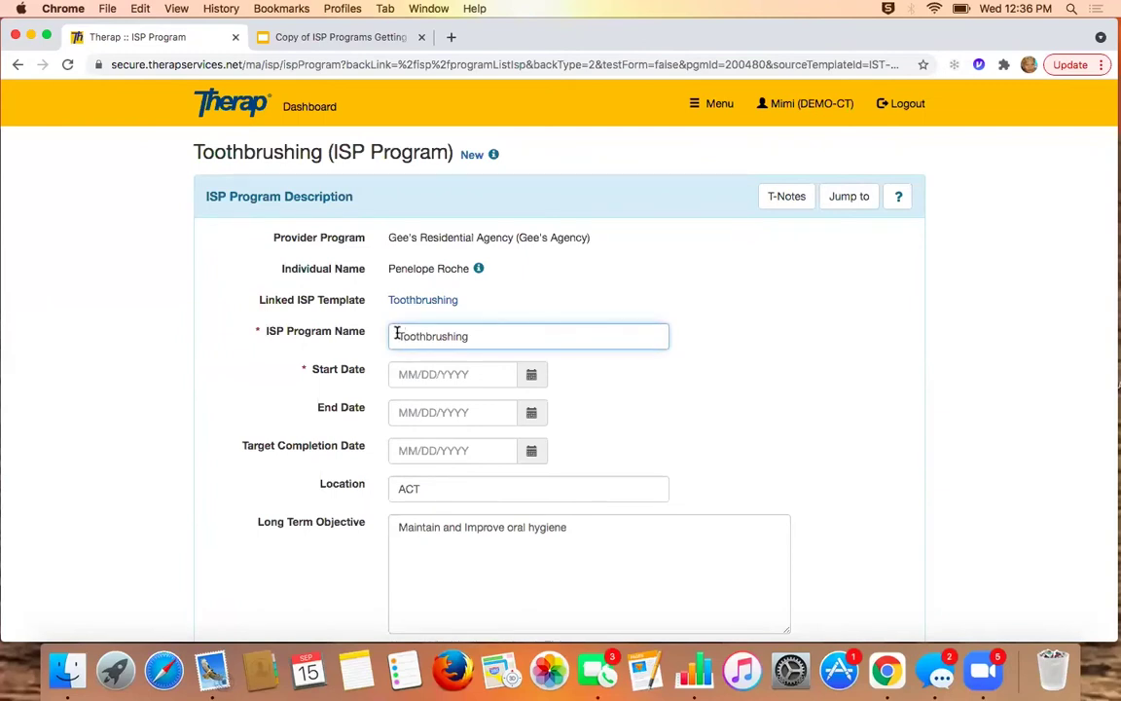
type("PR")
key("BackSpace")
type("enelope's Toothbrushing")
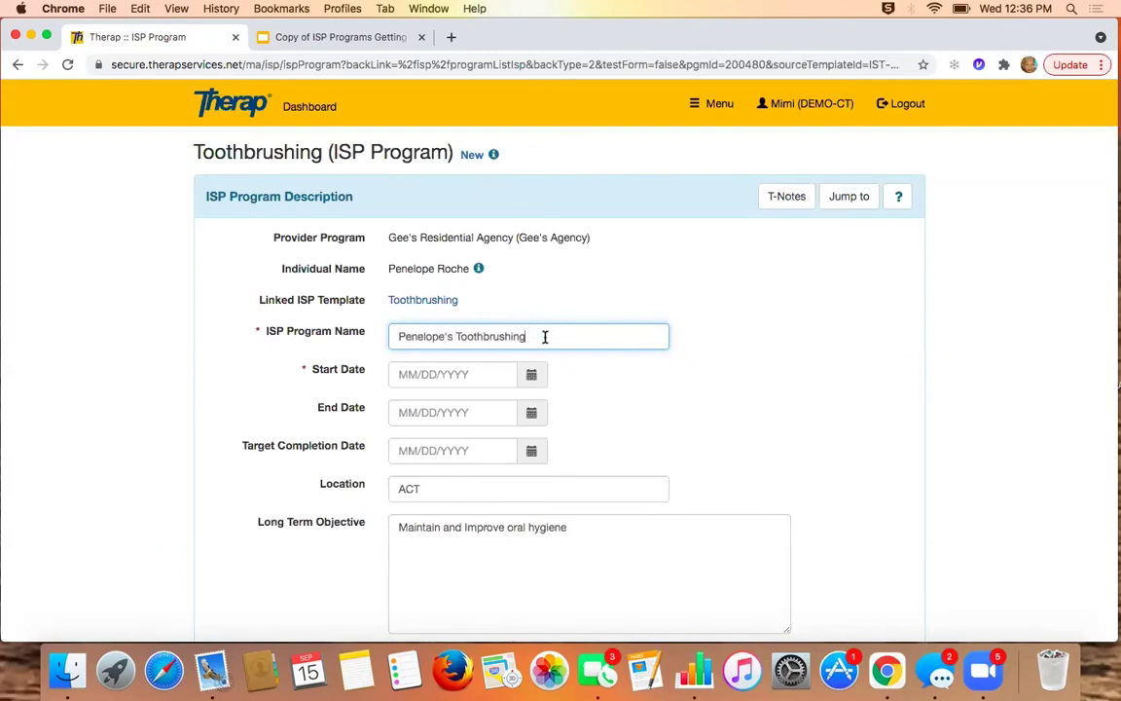
type(" goal")
left_click(531, 374)
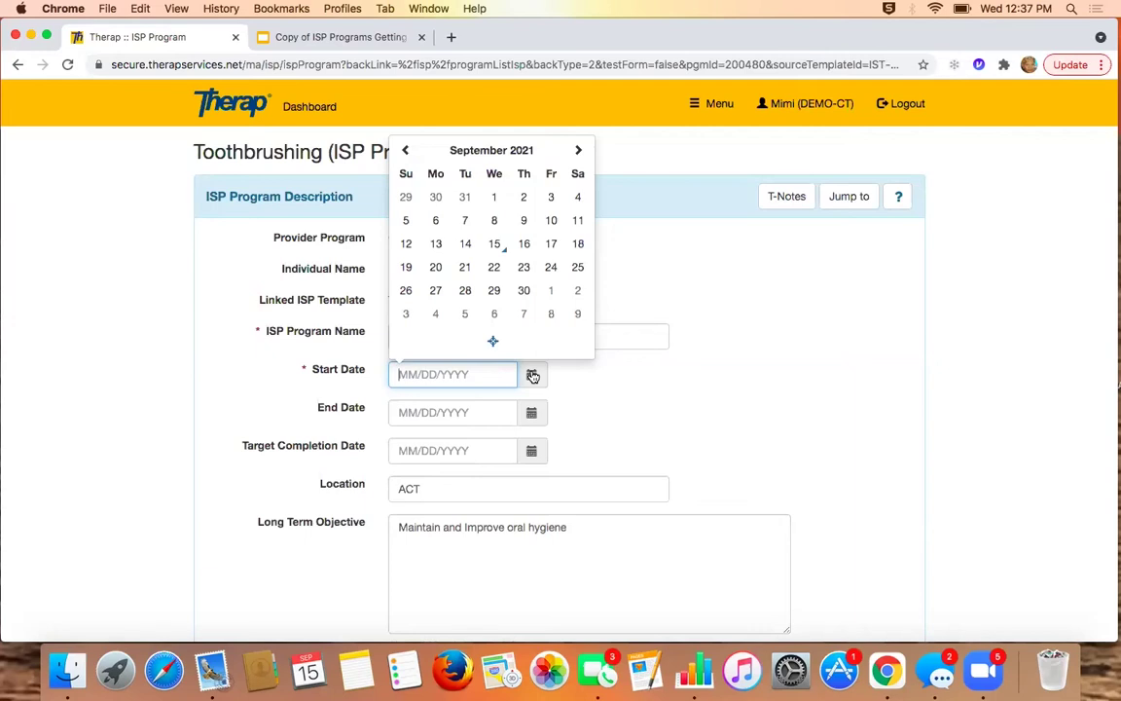
left_click(494, 244)
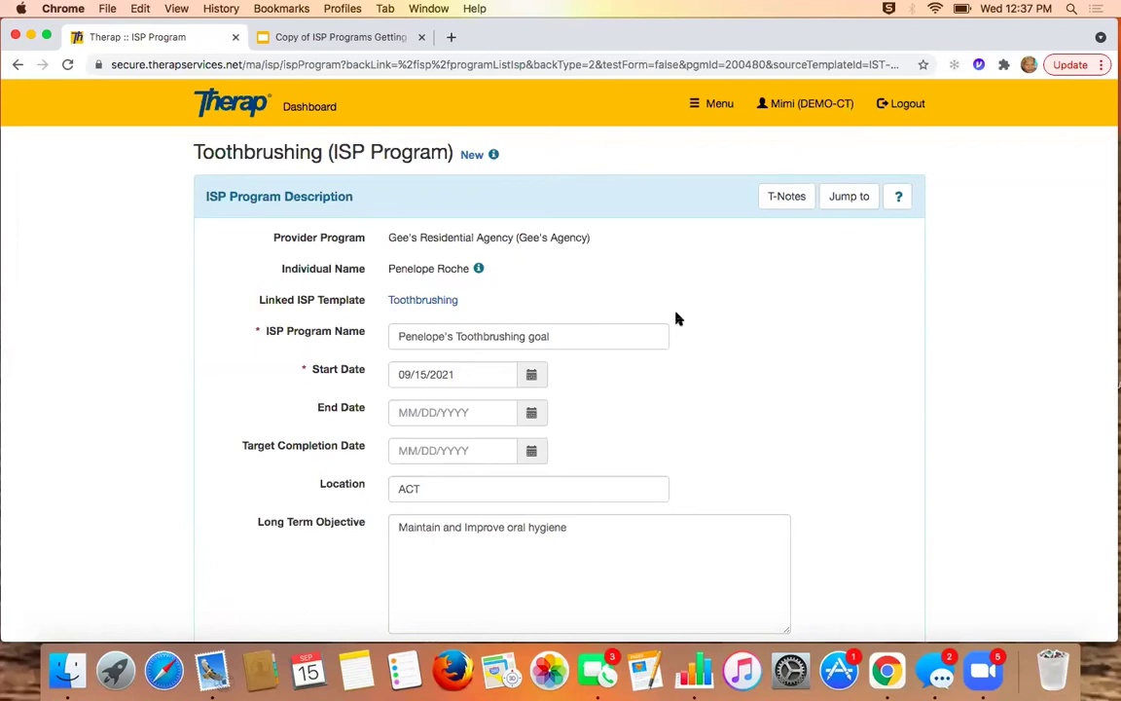
Read the help for the ISP Program Description fields, including Start Date, End Date and Target Completion Date.
left_click(901, 200)
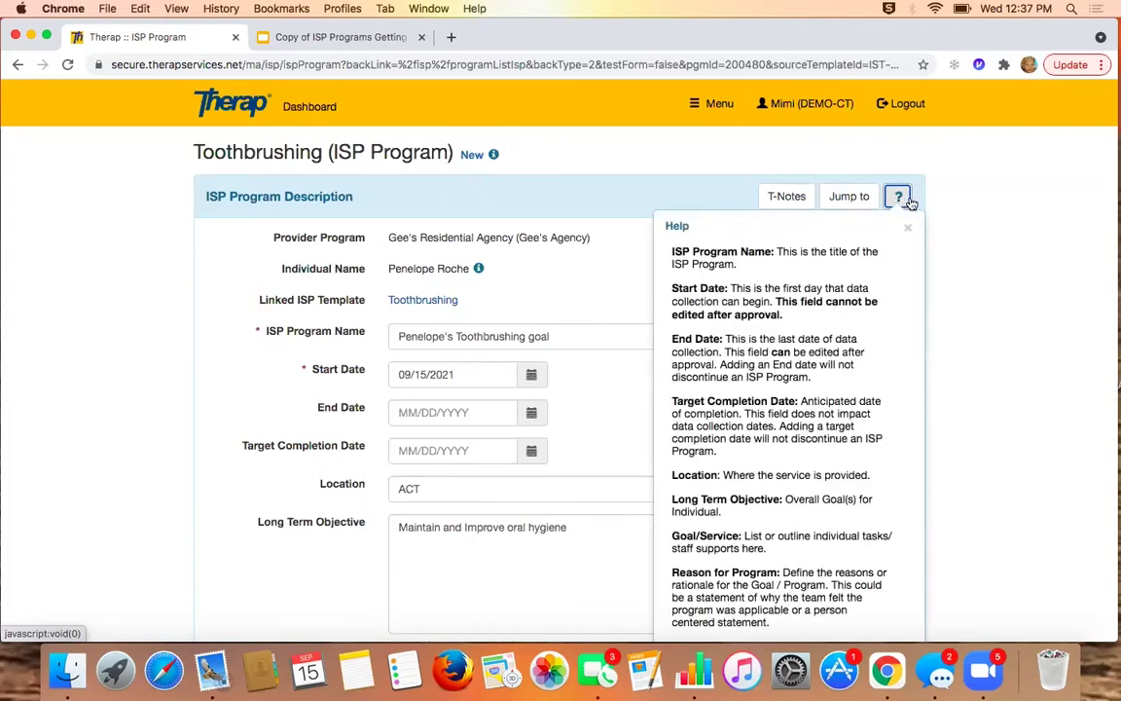
scroll(954, 240, "down", 2)
scroll(953, 239, "down", 1)
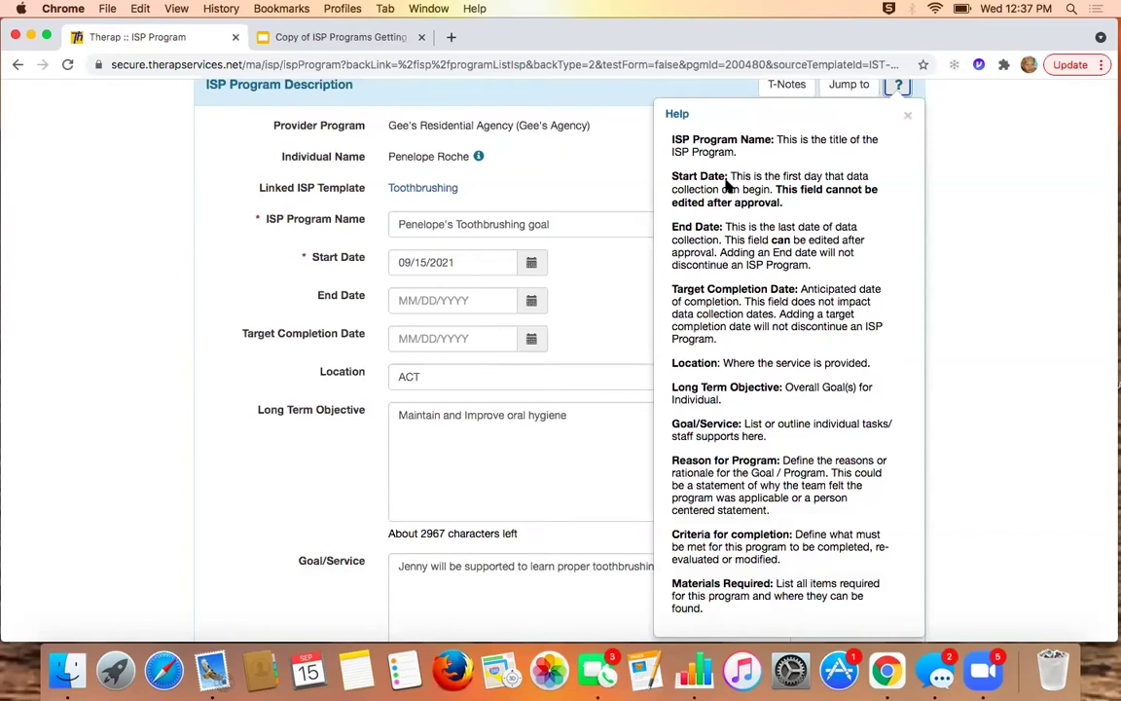
left_click_drag(672, 177, 723, 176)
left_click_drag(672, 226, 716, 226)
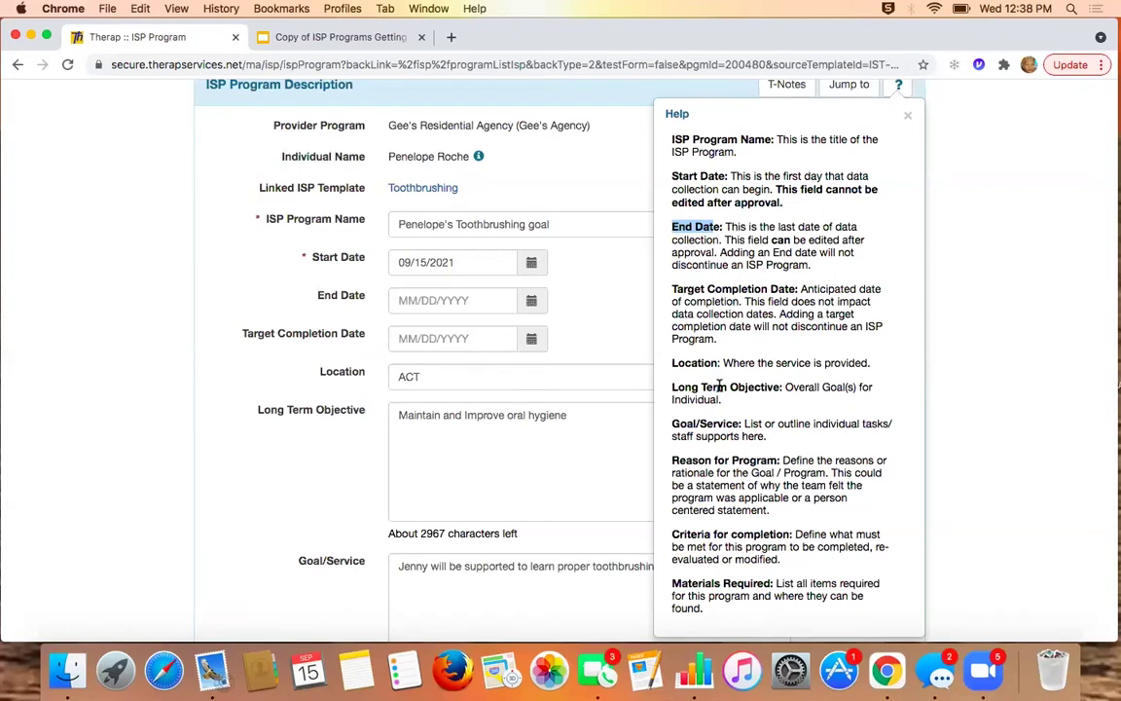
scroll(816, 423, "down", 1)
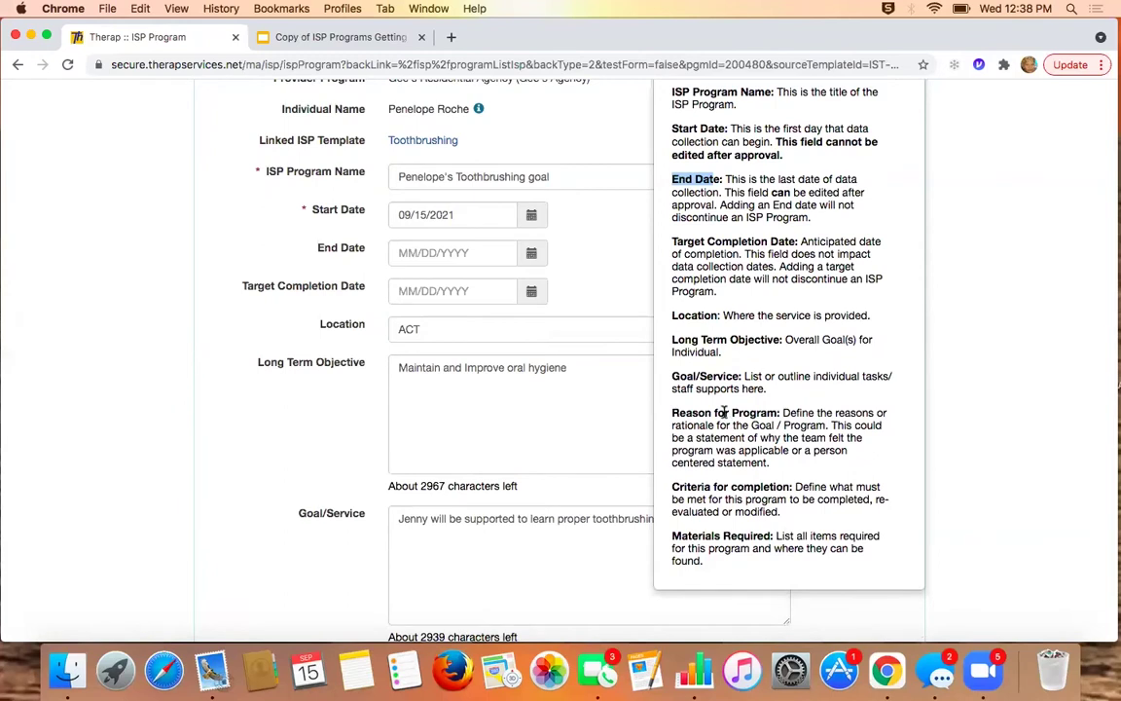
scroll(814, 464, "up", 2)
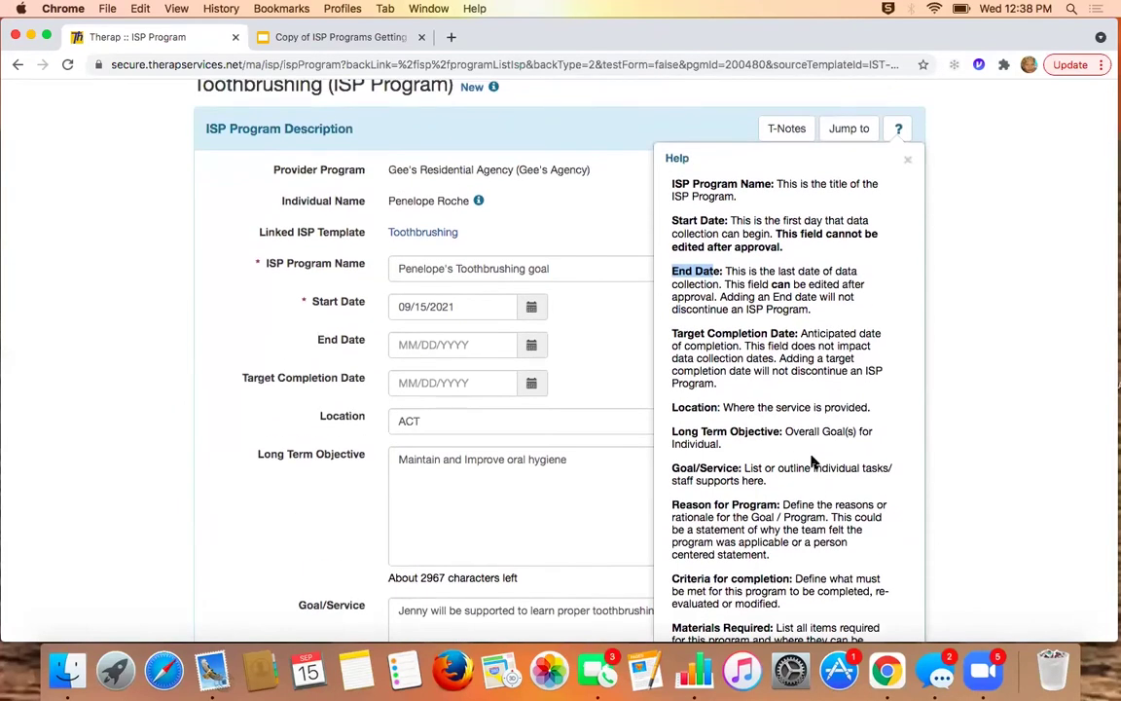
scroll(813, 463, "down", 1)
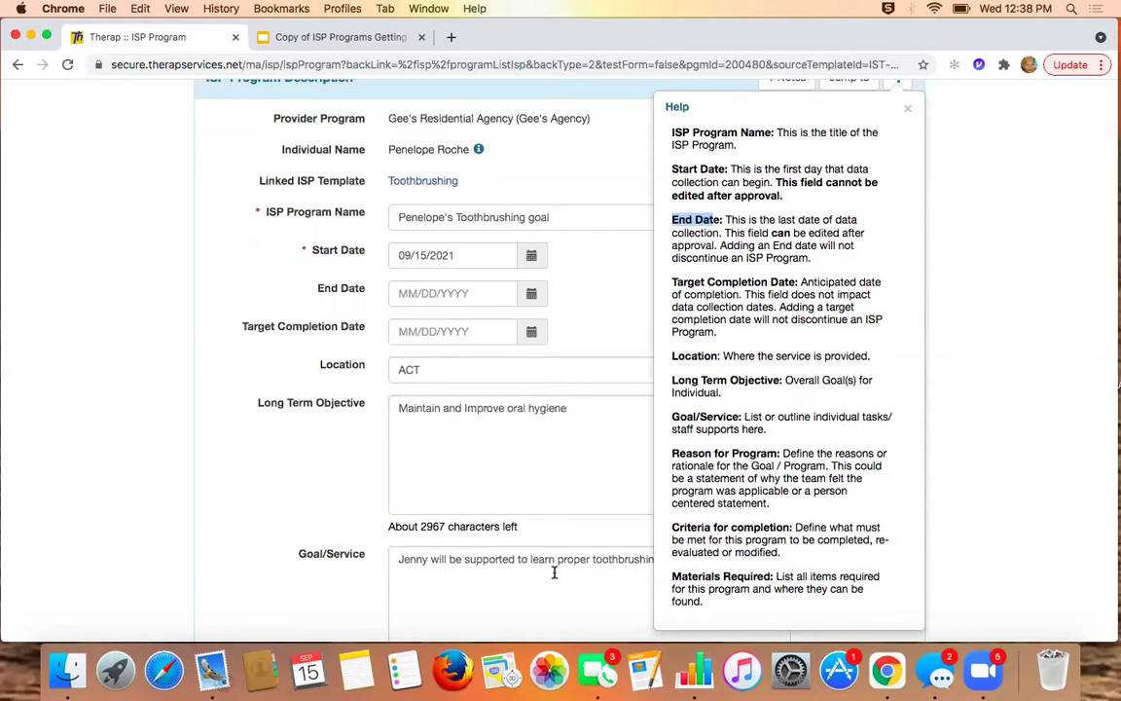
Replace the template's first name in Reason for ISP Program with the selected individual's first name in possessive form.
scroll(554, 572, "down", 4)
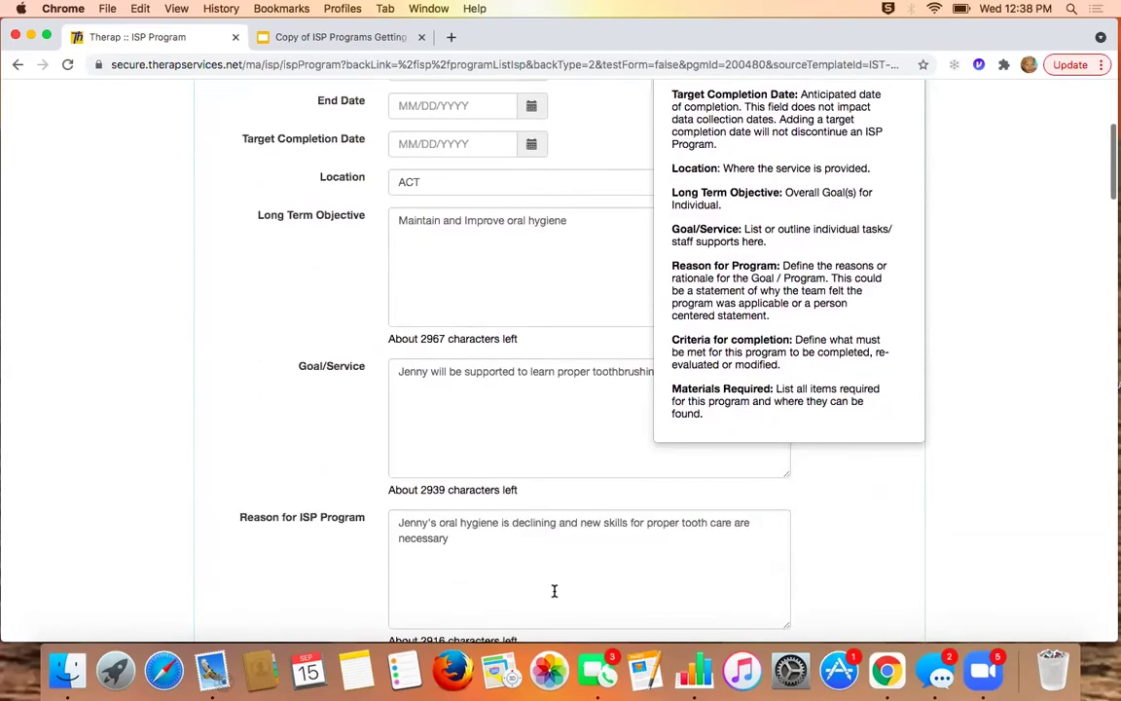
scroll(554, 591, "down", 7)
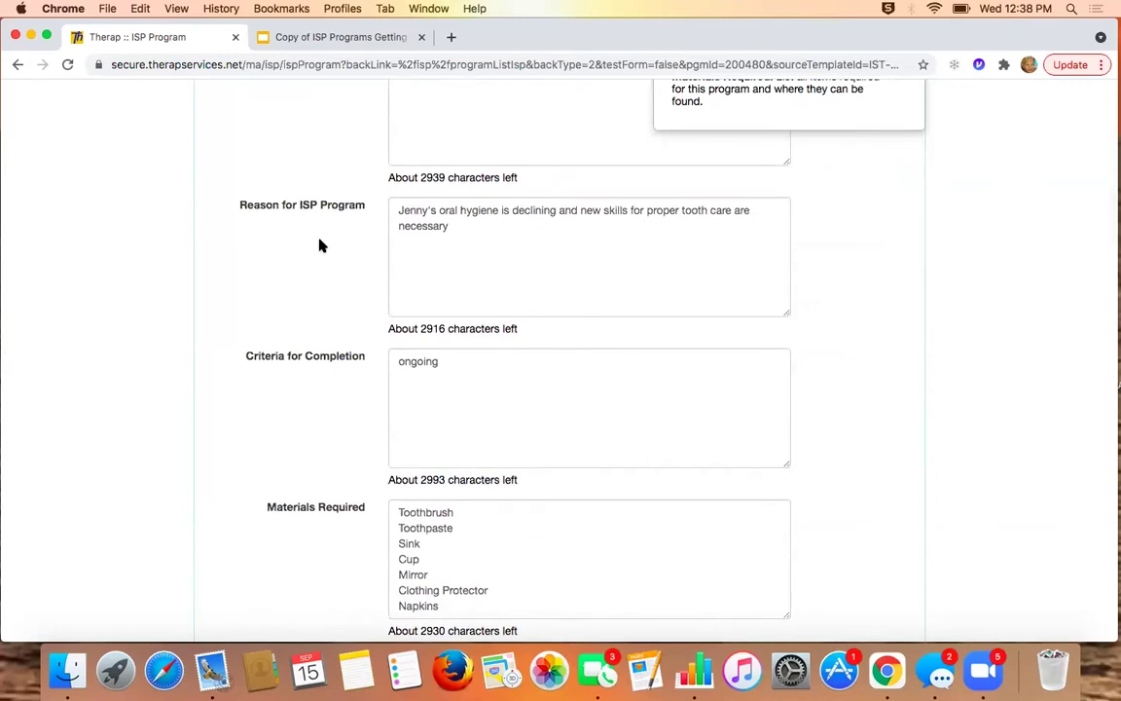
left_click(413, 211)
double_click(413, 211)
key("BackSpace")
type("Penelope's")
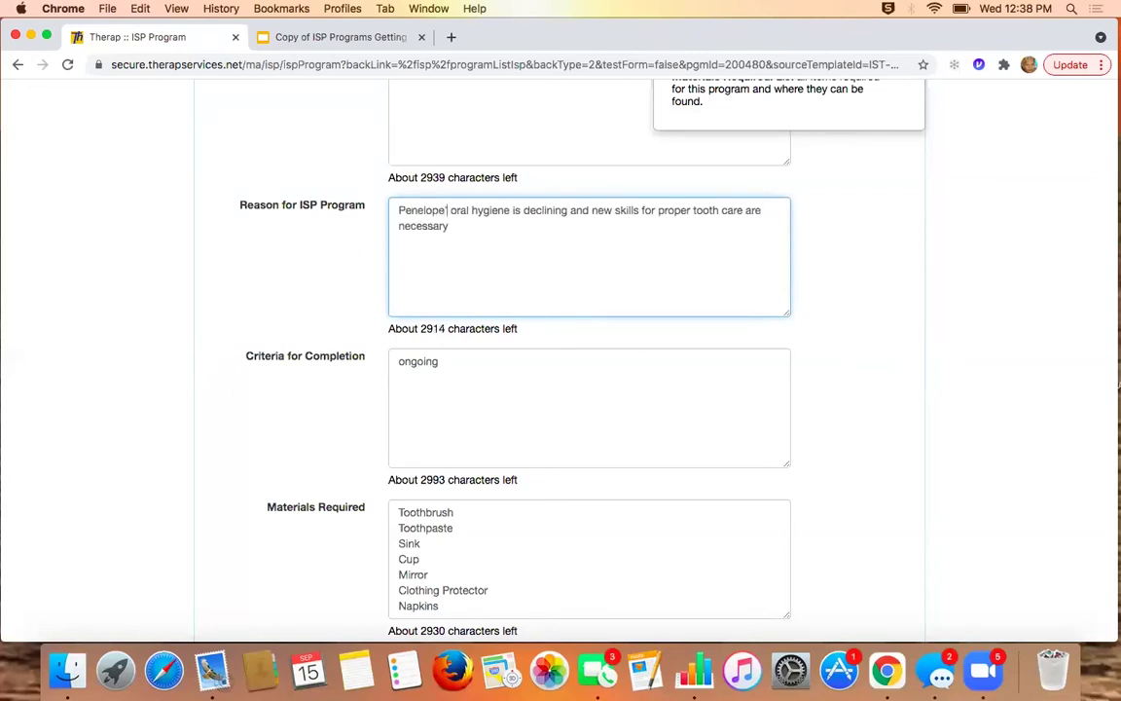
Replace the template's first name in Goal/Service with the selected individual's first name in possessive form, and close the field help.
scroll(764, 391, "up", 5)
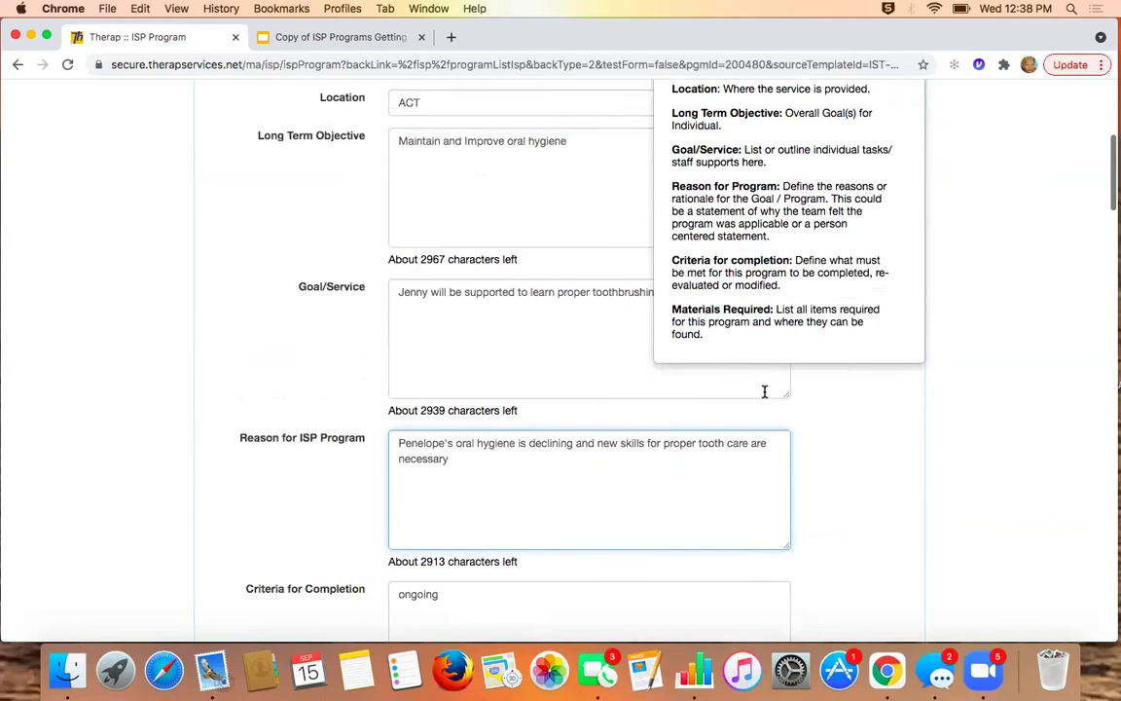
left_click(430, 342)
left_click_drag(430, 343, 376, 345)
key("BackSpace")
type("Penelope's")
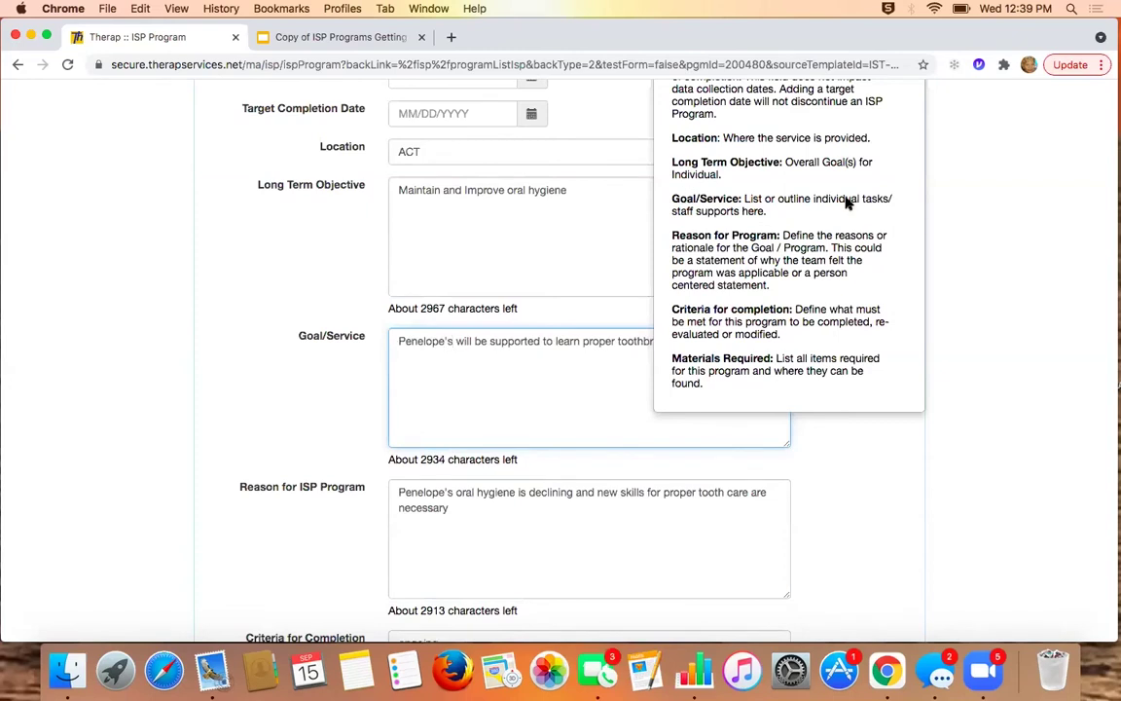
scroll(895, 253, "up", 6)
scroll(831, 425, "up", 1)
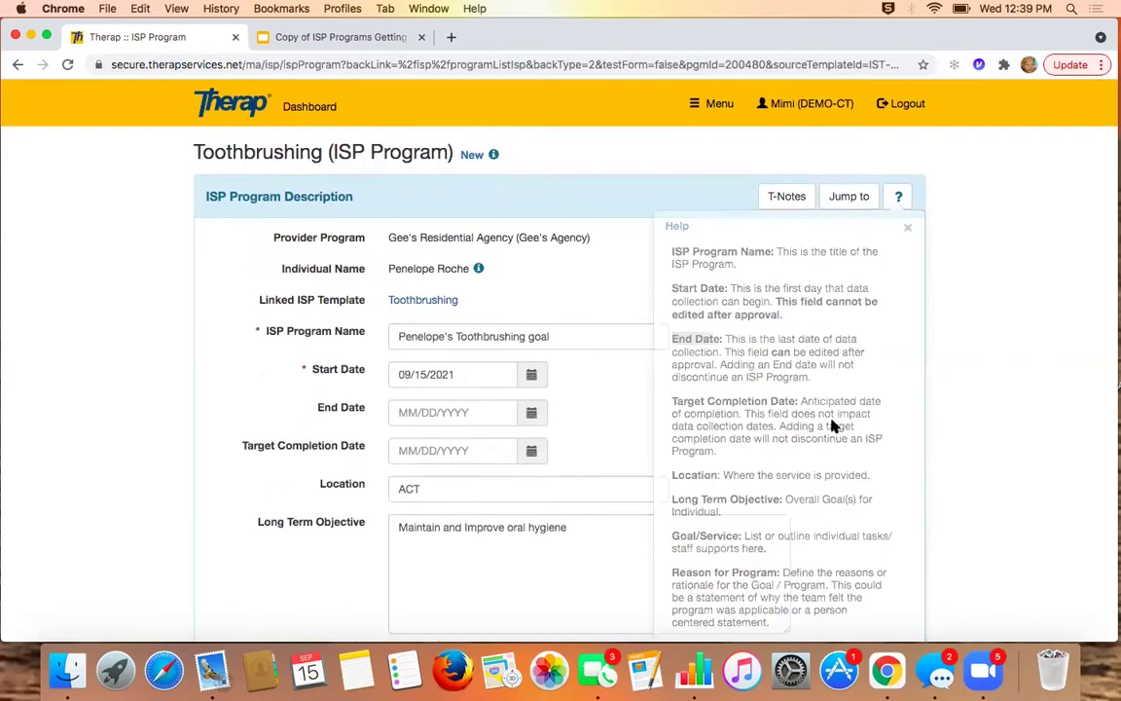
In Schedule and Frequency, set the program's Frequency to 3 and its Schedule to Daily.
scroll(832, 425, "down", 10)
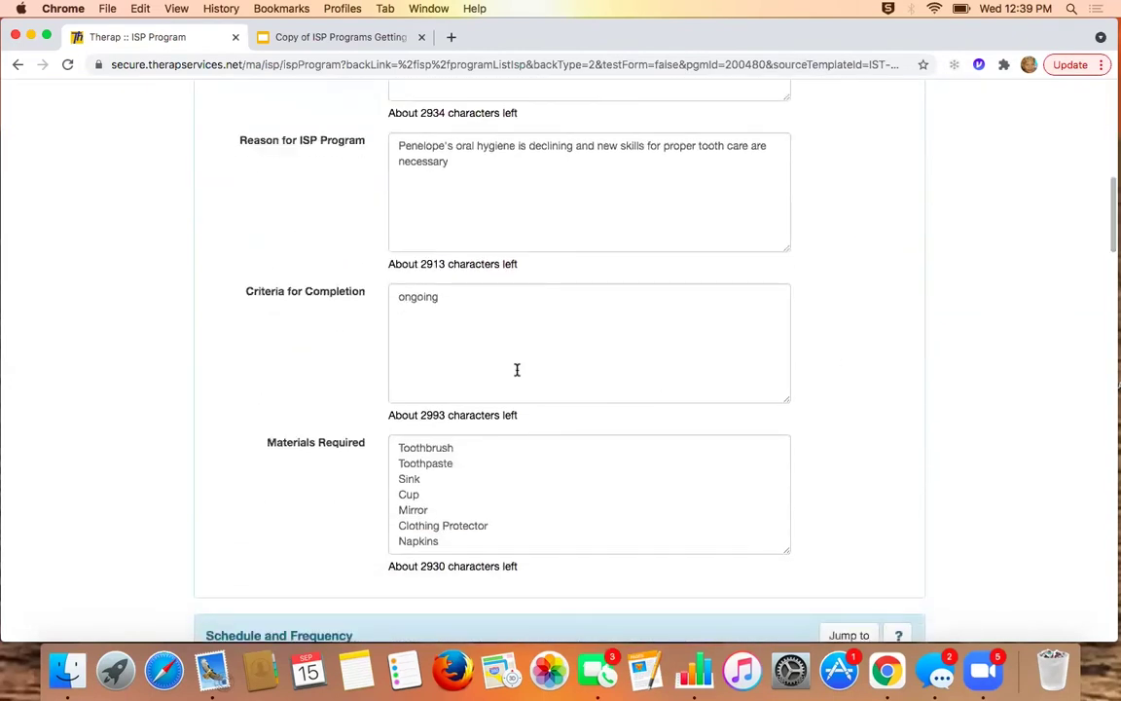
scroll(796, 376, "down", 3)
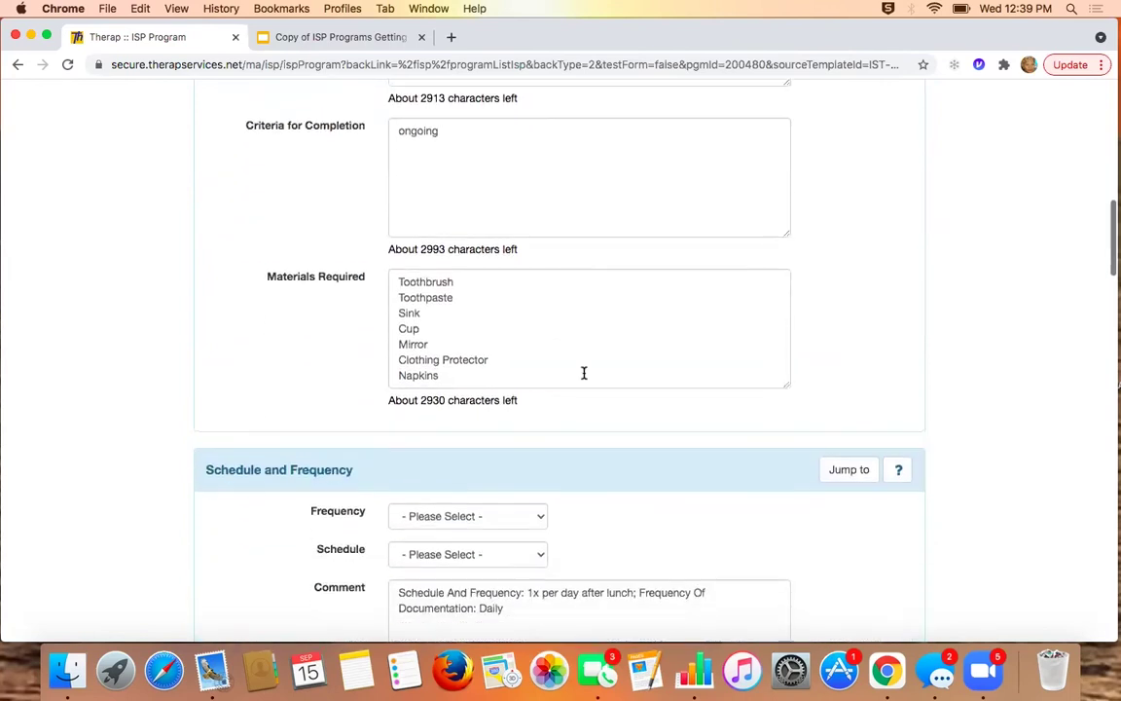
scroll(684, 449, "down", 5)
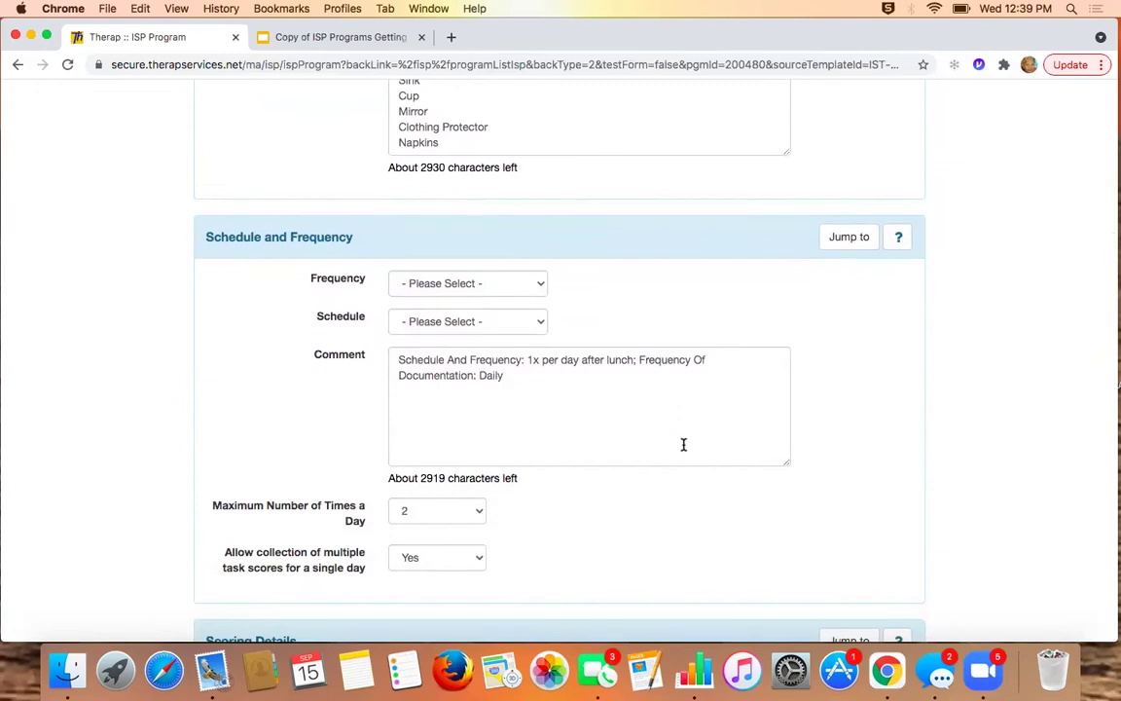
scroll(730, 400, "down", 5)
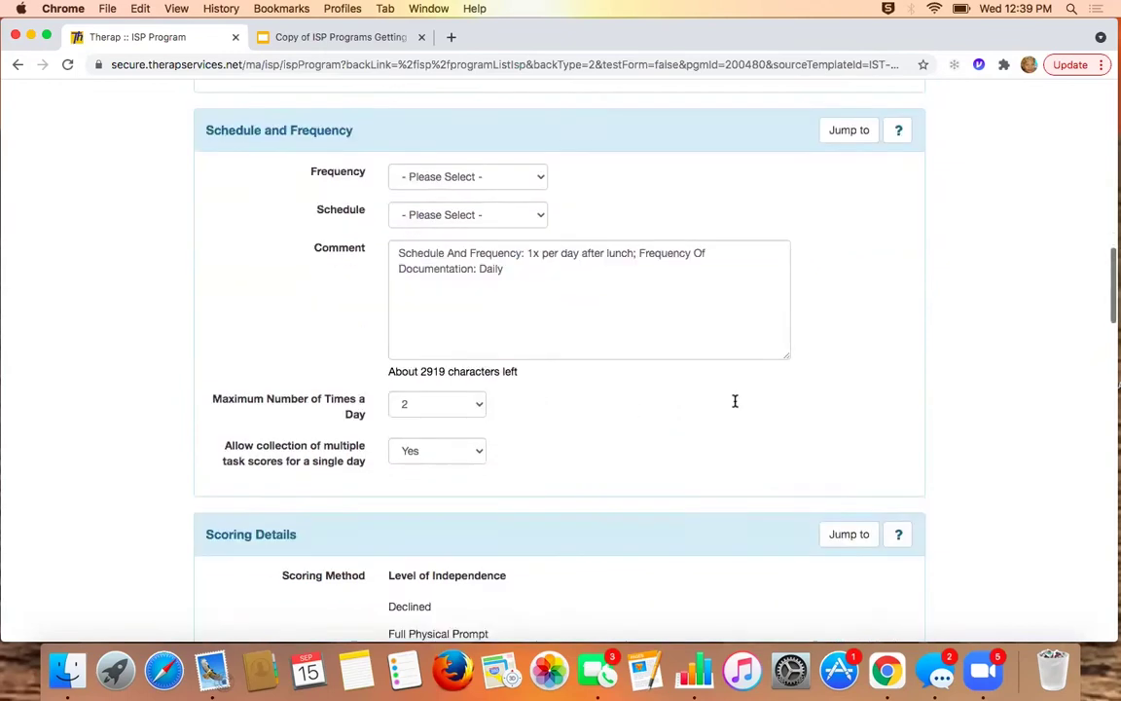
scroll(734, 403, "up", 4)
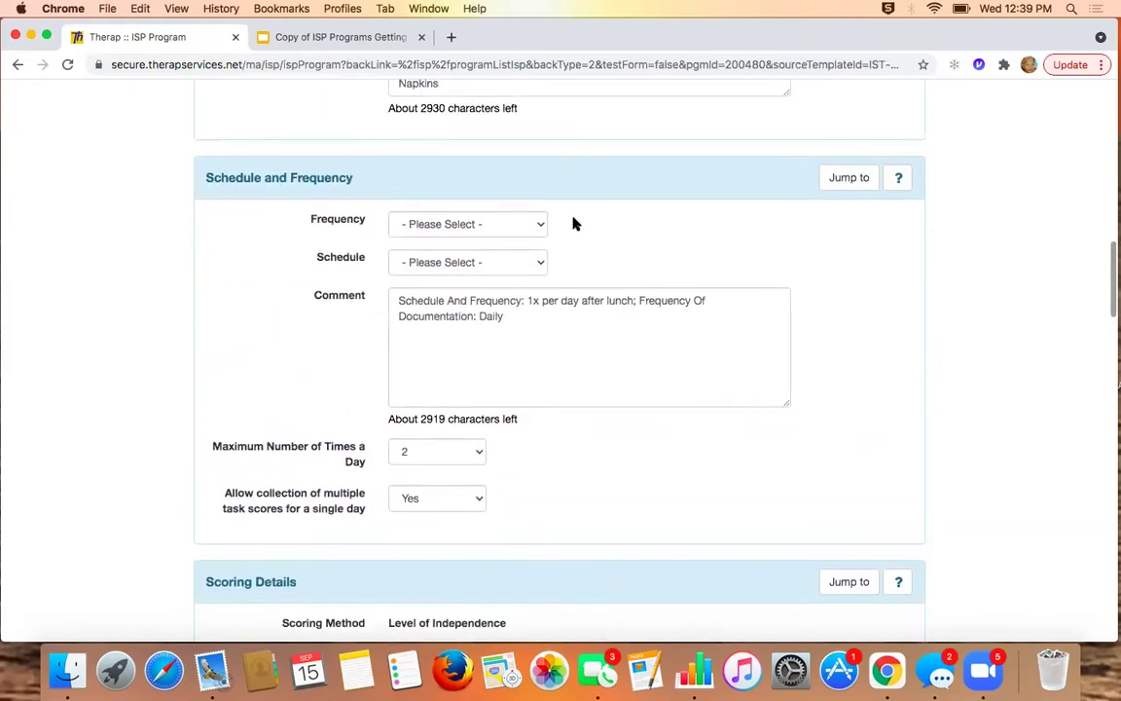
left_click(541, 224)
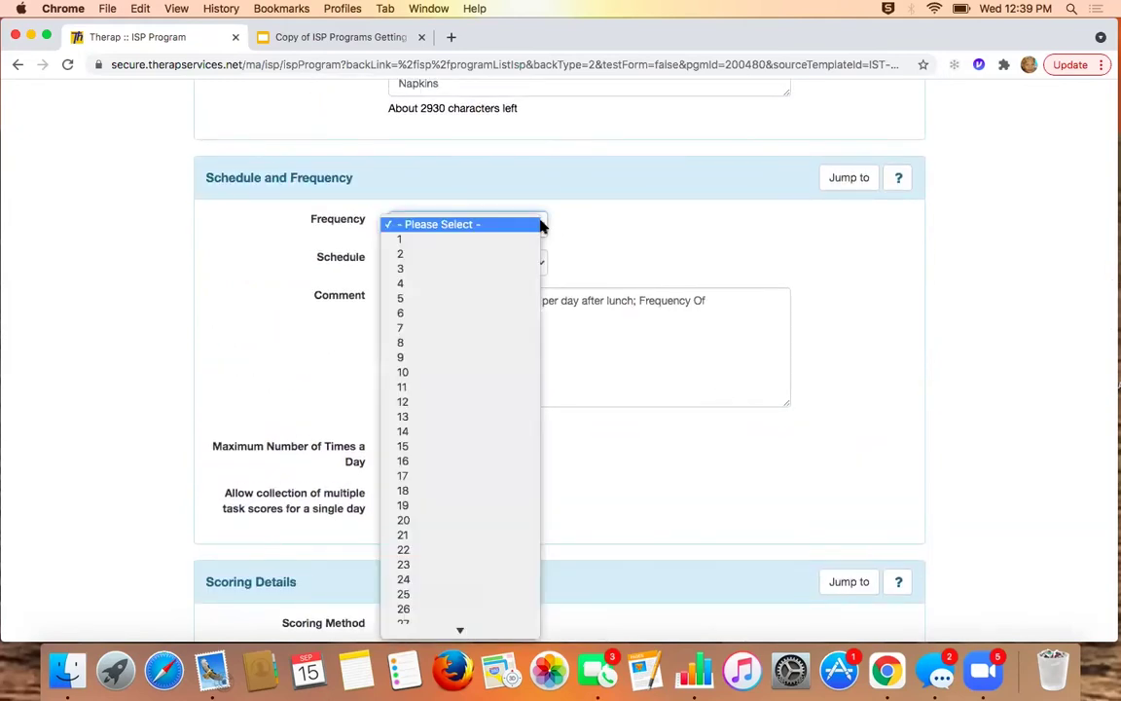
left_click(425, 269)
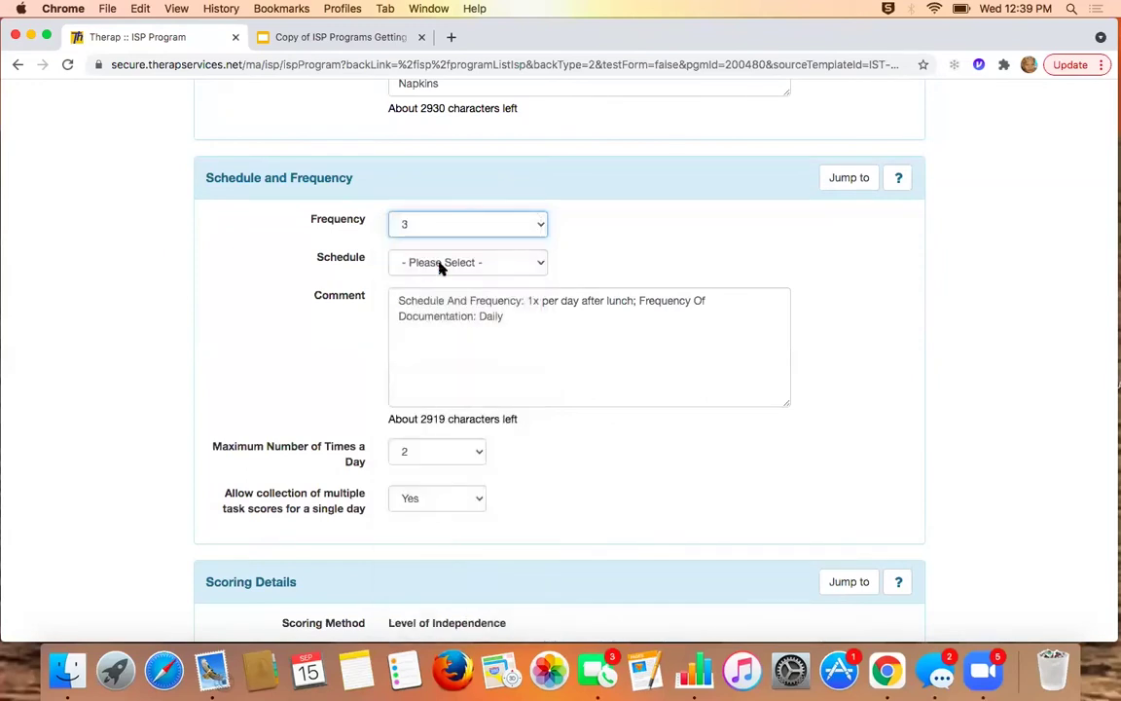
left_click(440, 265)
left_click(430, 278)
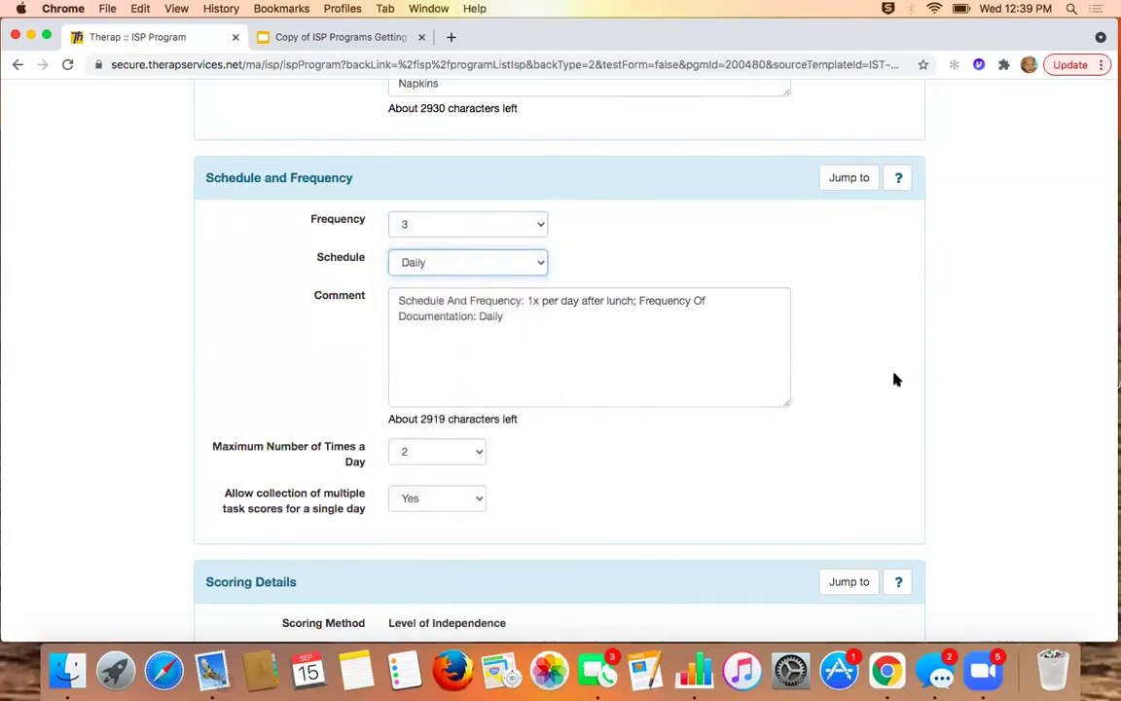
Read the Schedule and Frequency help on Maximum Number of Times a Day.
scroll(893, 380, "down", 3)
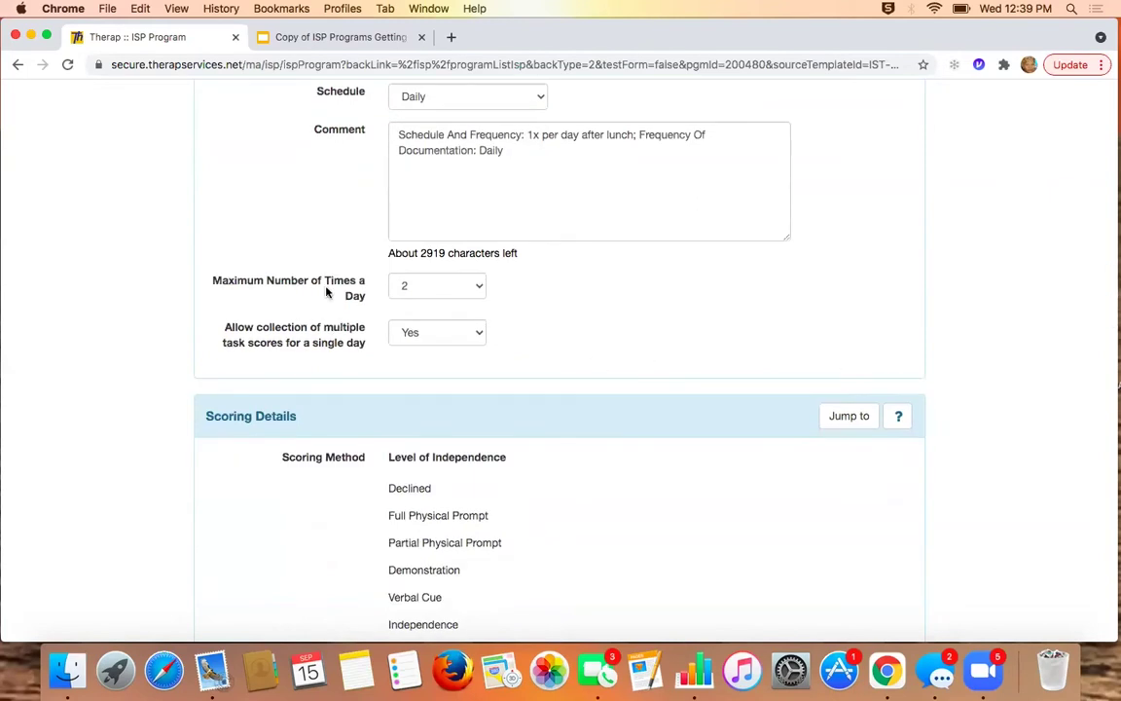
scroll(791, 293, "up", 2)
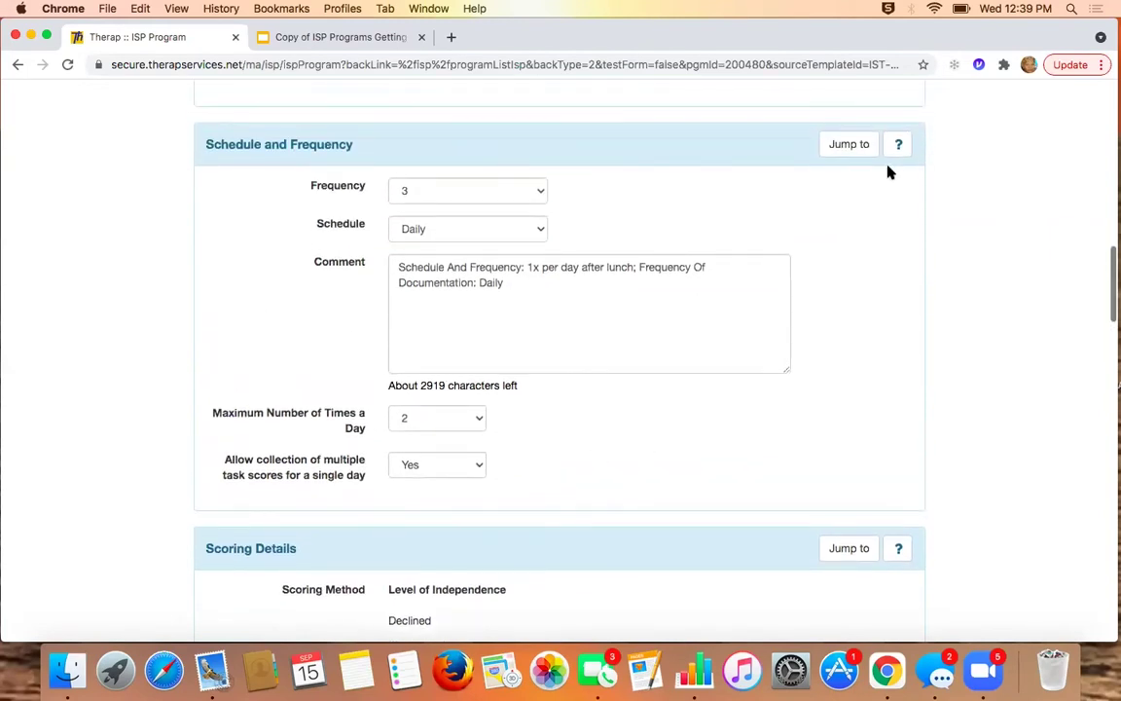
left_click(898, 145)
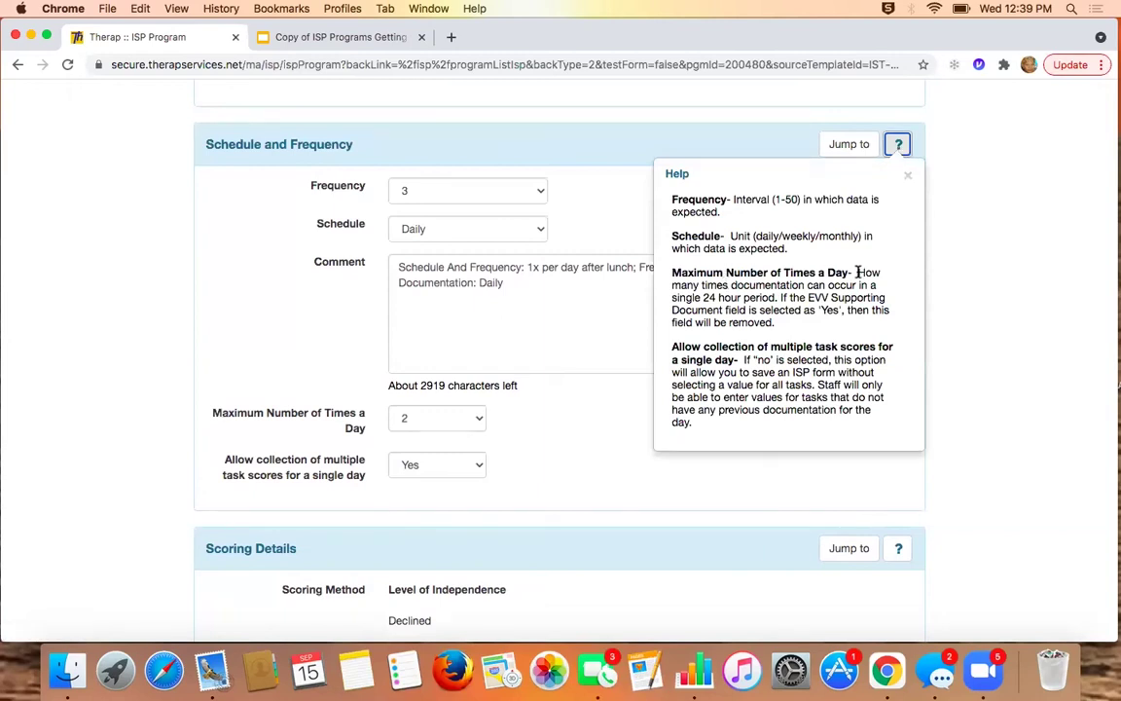
left_click_drag(857, 272, 886, 325)
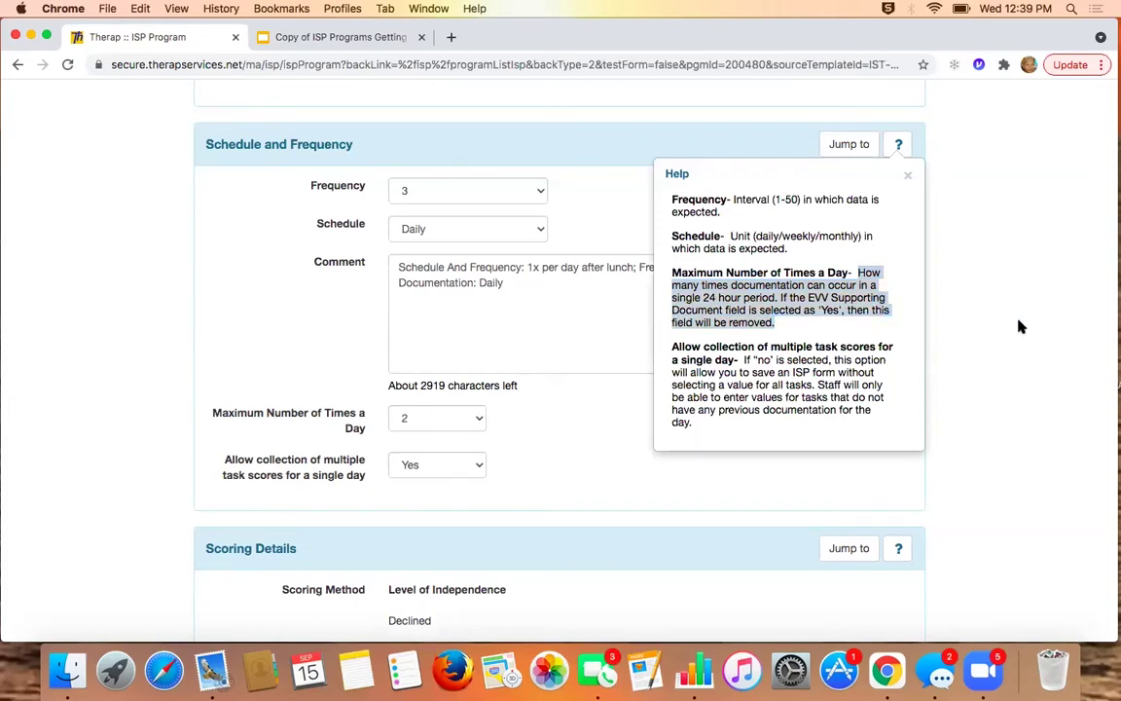
Review the Level of Independence scoring levels in the Scoring Details section.
scroll(586, 441, "down", 5)
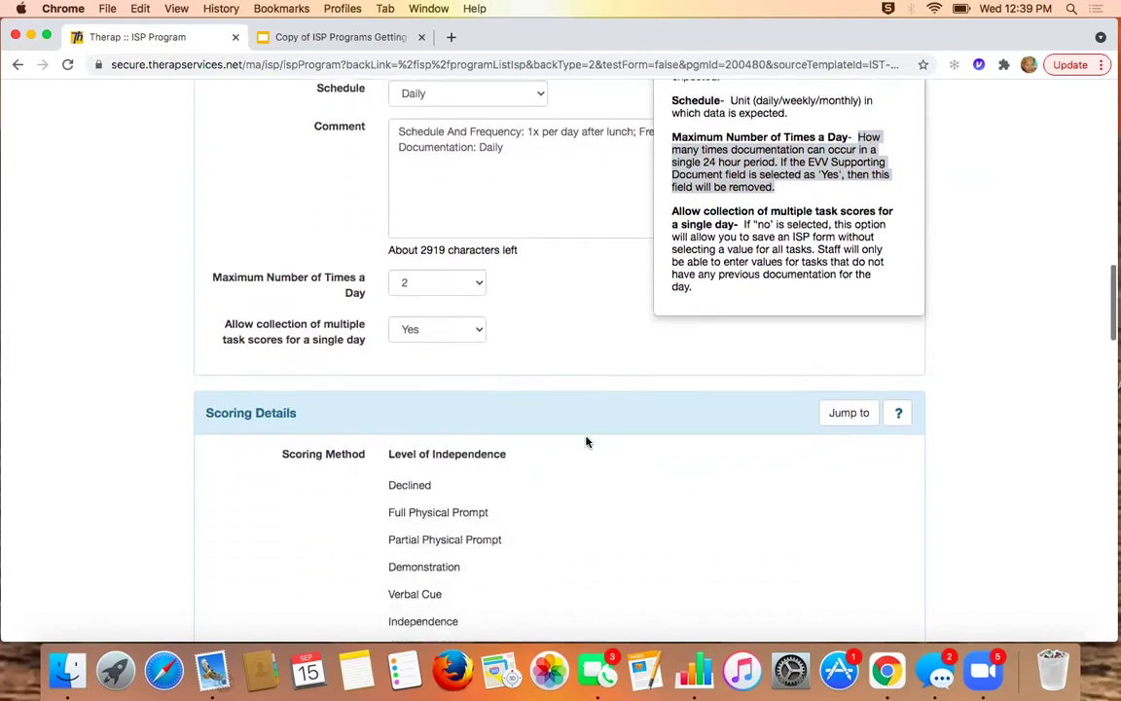
scroll(586, 441, "down", 3)
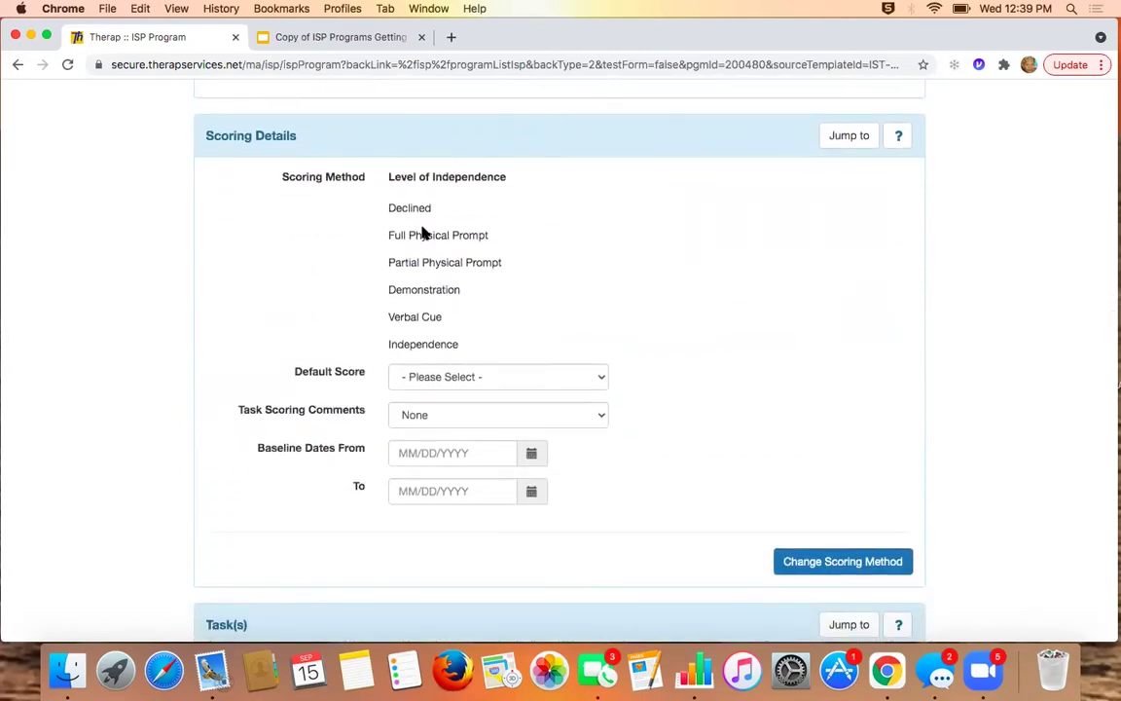
scroll(651, 272, "up", 2)
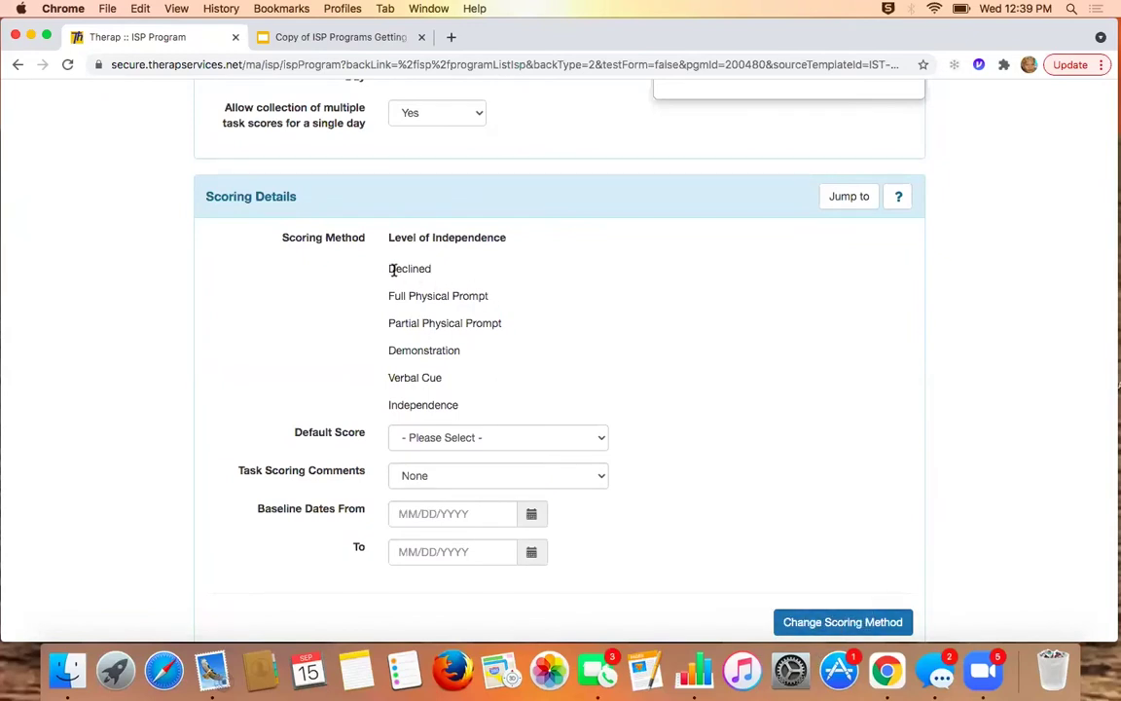
left_click_drag(386, 267, 498, 359)
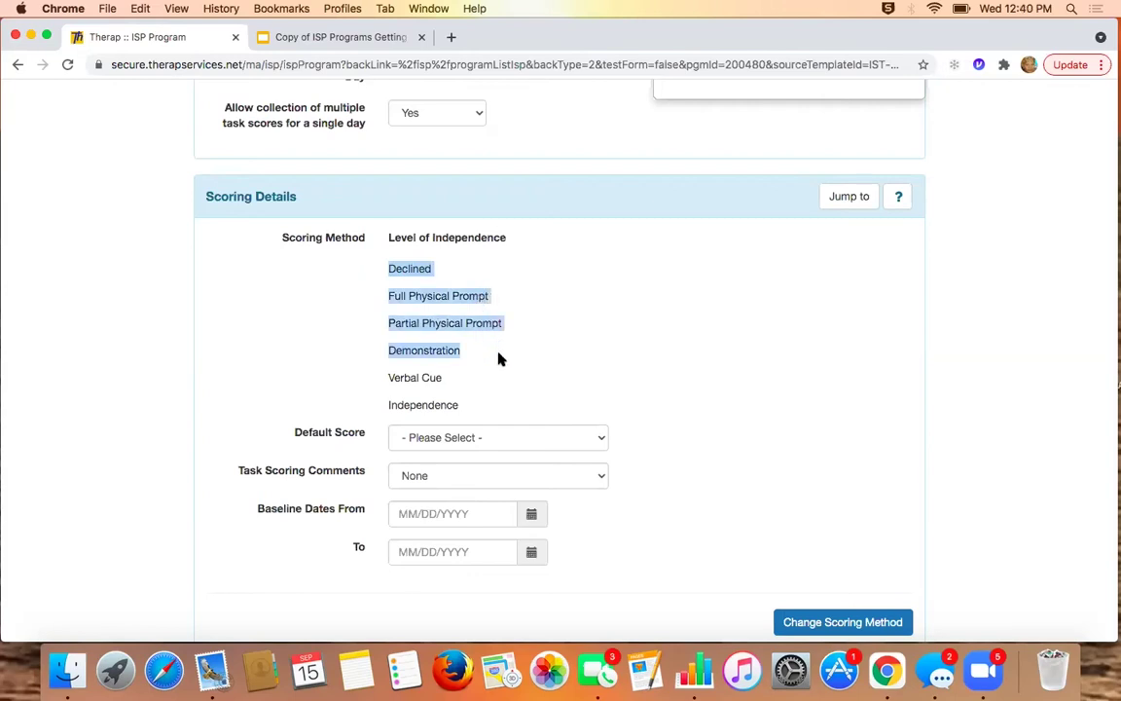
Look through the available Default Score options in the scoring details.
left_click(628, 364)
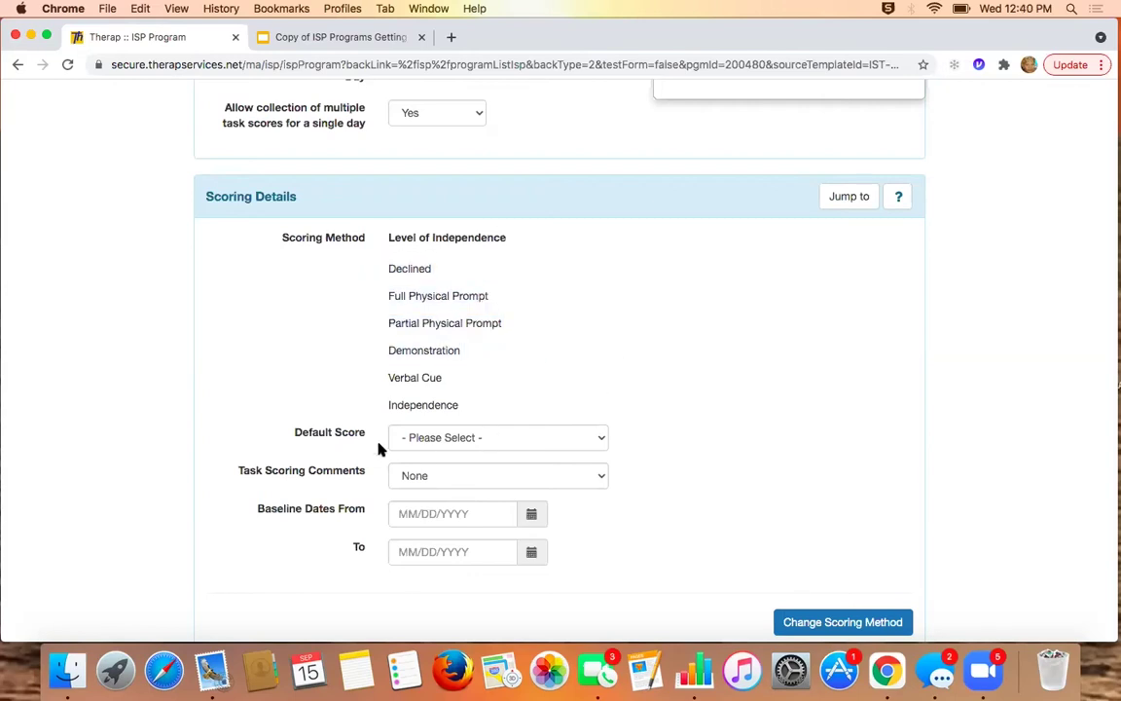
left_click(597, 442)
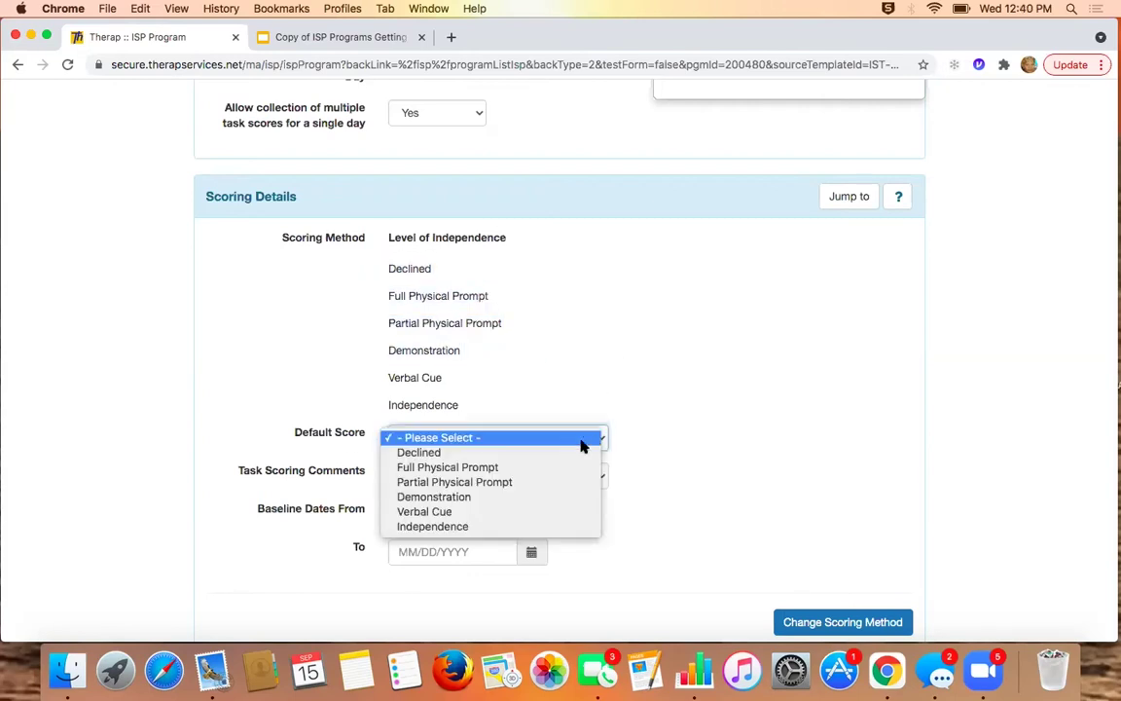
left_click(508, 440)
scroll(651, 435, "down", 2)
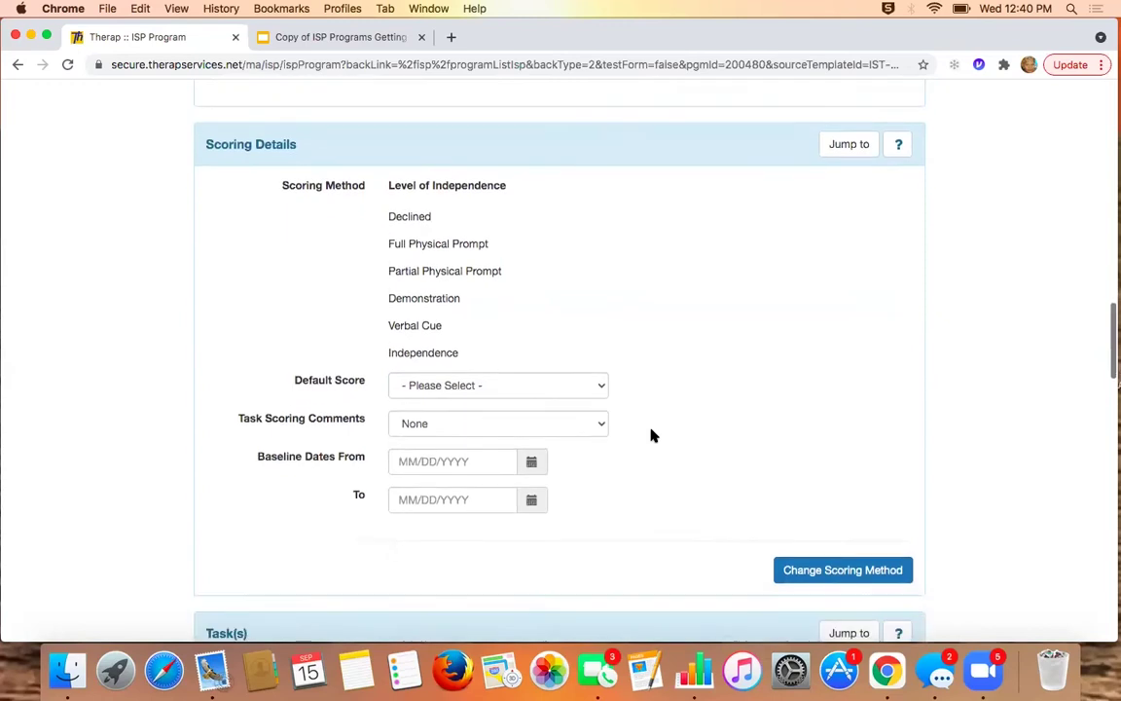
Set Task Scoring Comments to "Required for reportable score" in the scoring details.
left_click(600, 416)
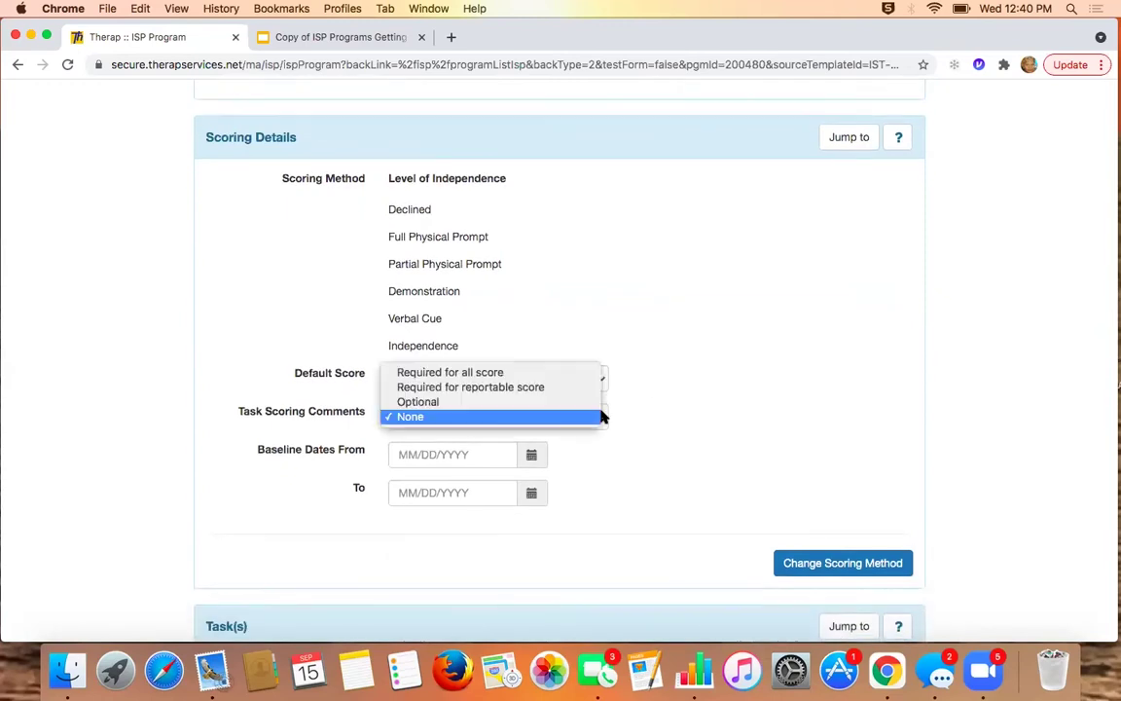
left_click(477, 372)
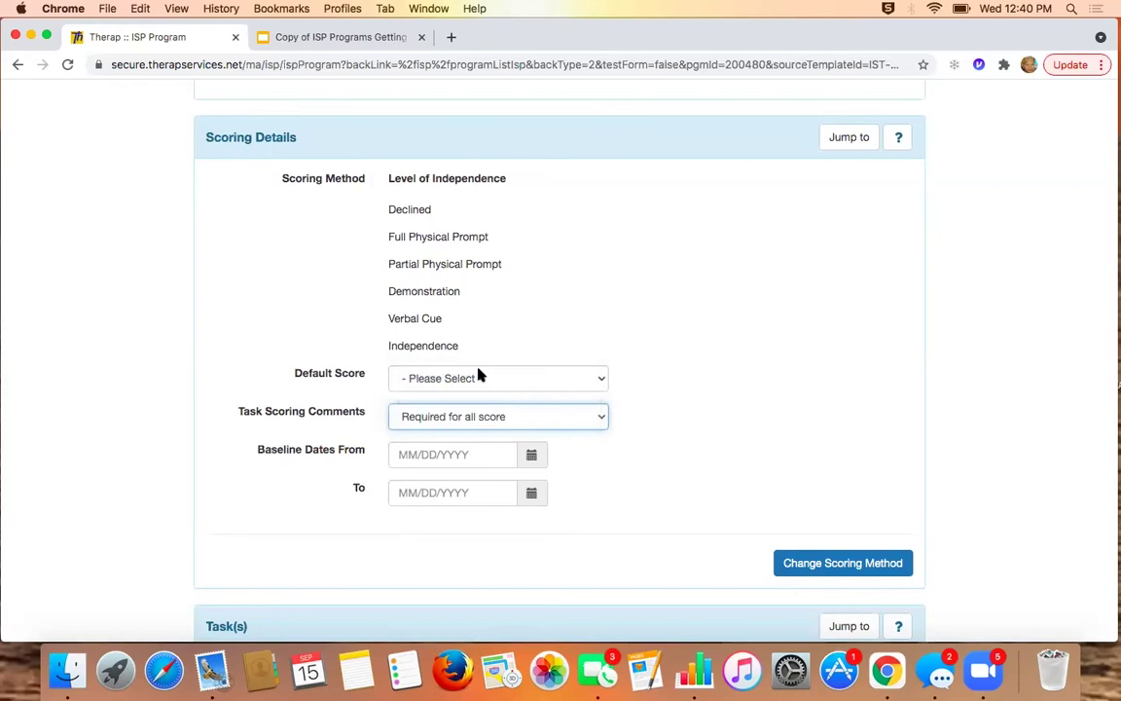
left_click(599, 419)
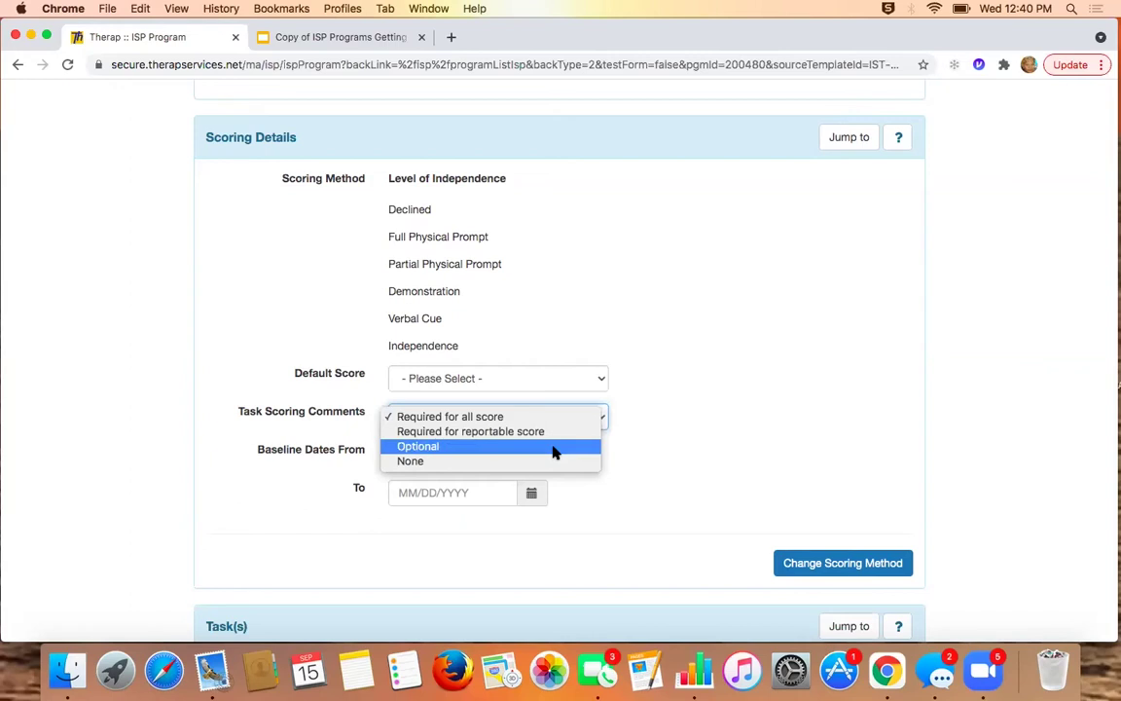
left_click(591, 433)
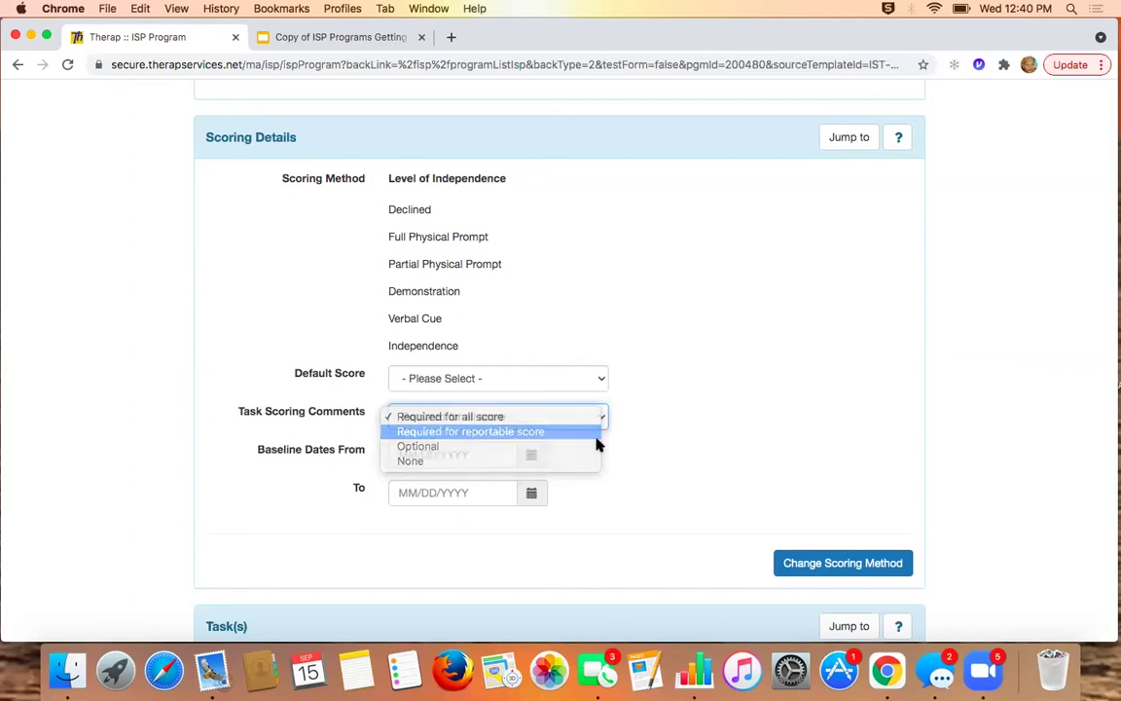
Start a new task for the ISP program and name it "Outcome 2".
scroll(657, 454, "down", 4)
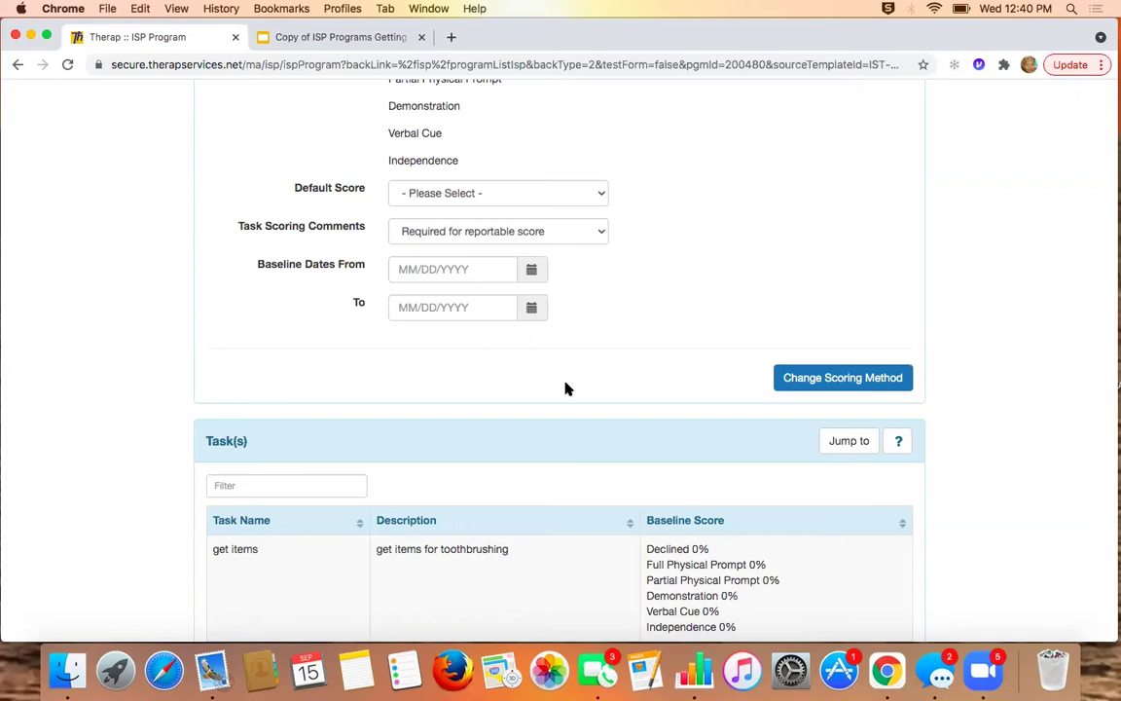
scroll(565, 388, "down", 5)
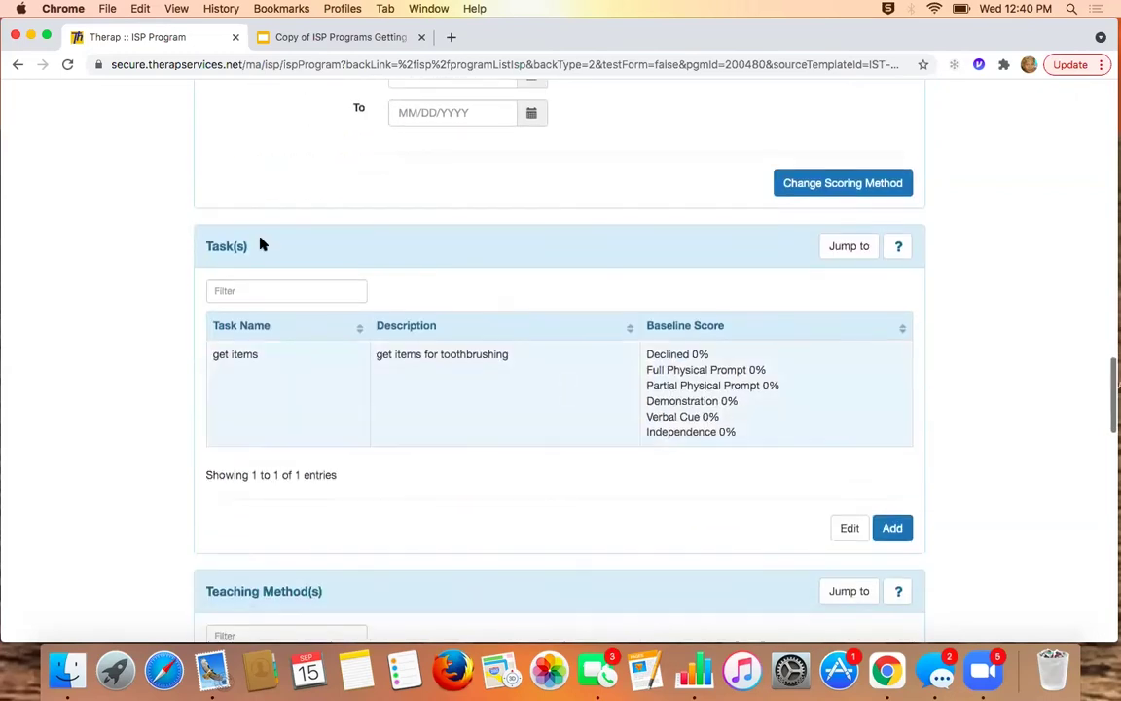
left_click_drag(206, 250, 255, 256)
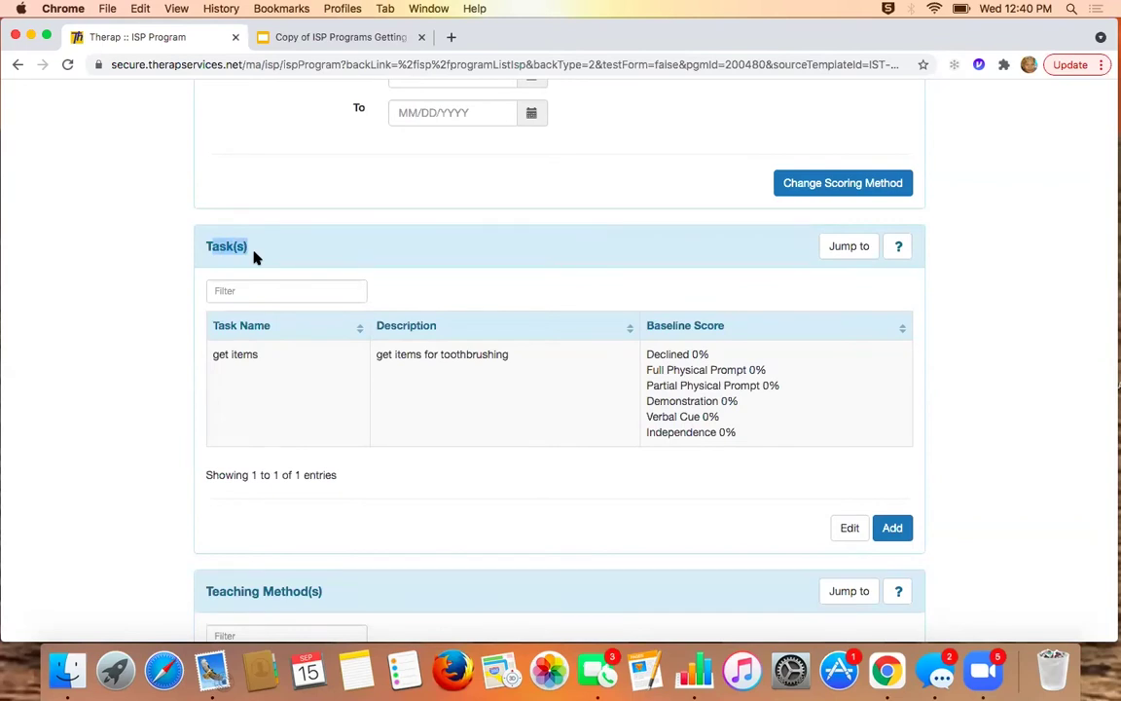
left_click_drag(207, 252, 263, 245)
left_click(893, 528)
scroll(837, 467, "down", 2)
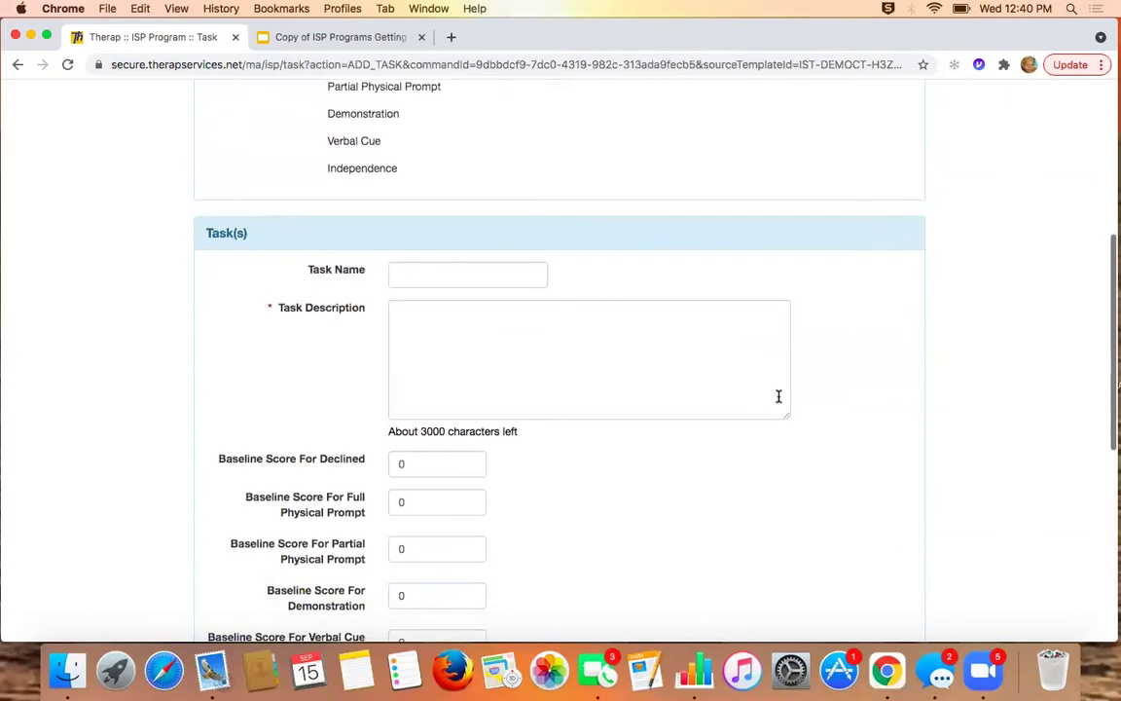
left_click(465, 273)
type("Outcome 2")
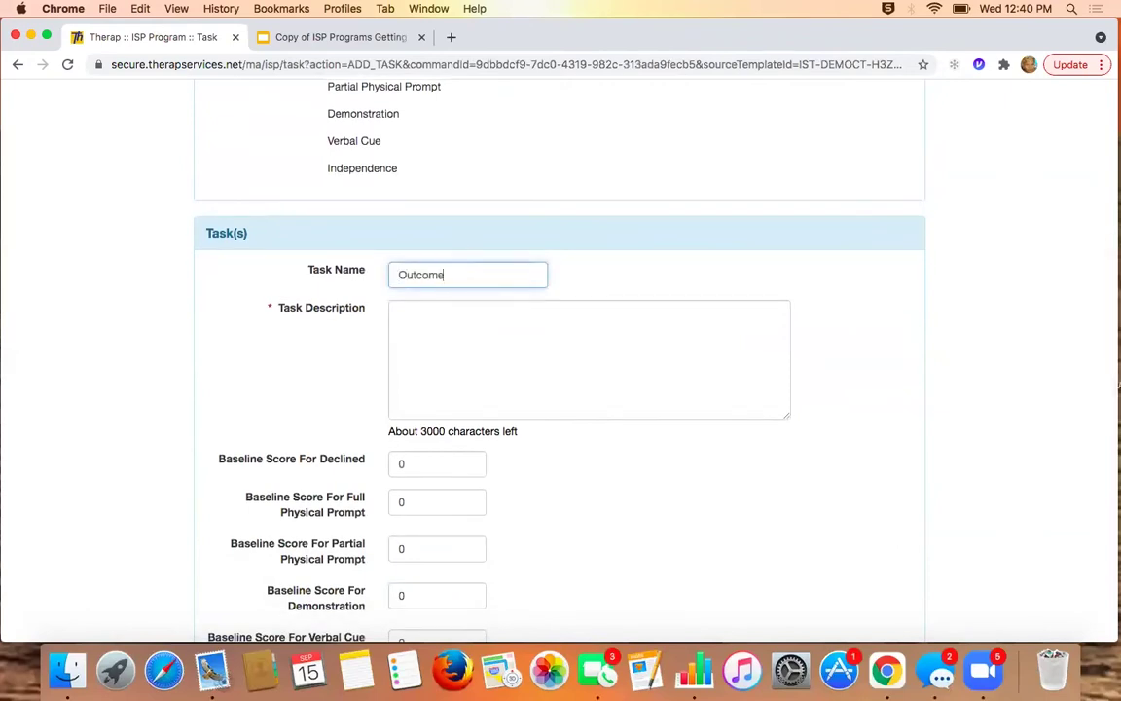
Enter the task description "What level of assistance was needed for toothbrushing?" followed by "If declined please comment", and save the task.
left_click(564, 334)
type("What level of assistance")
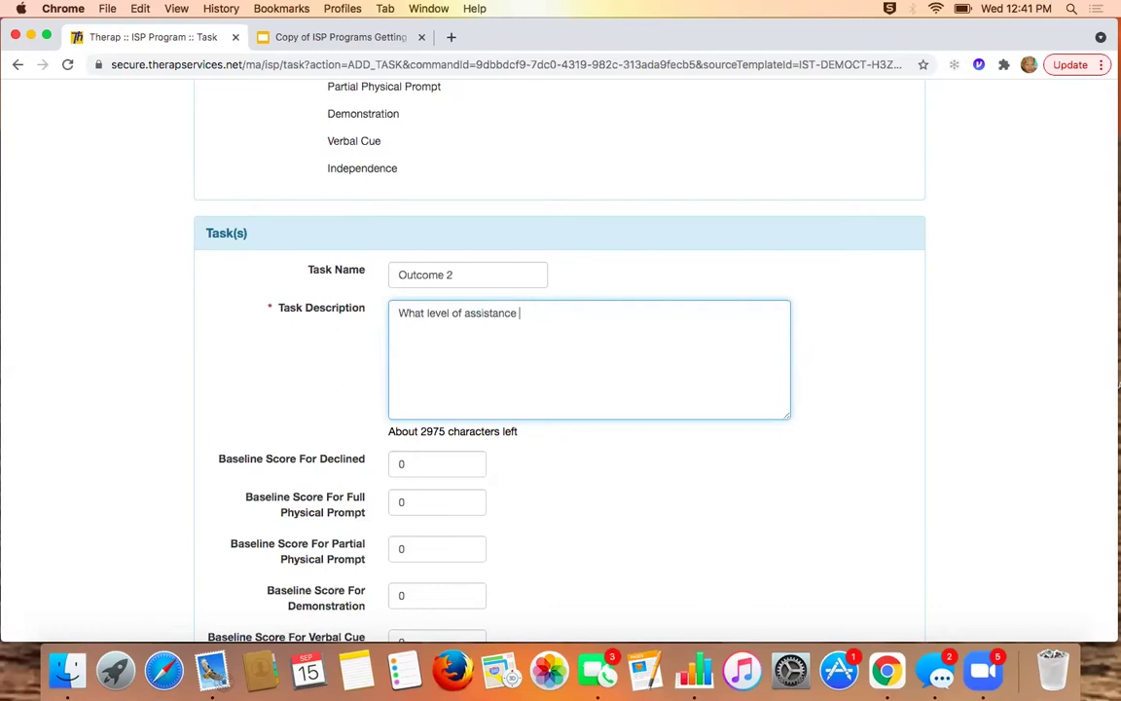
type("was needed for toothbrushing")
left_click(886, 417)
left_click(748, 363)
key("Return")
key("Return")
type("If declined please comment")
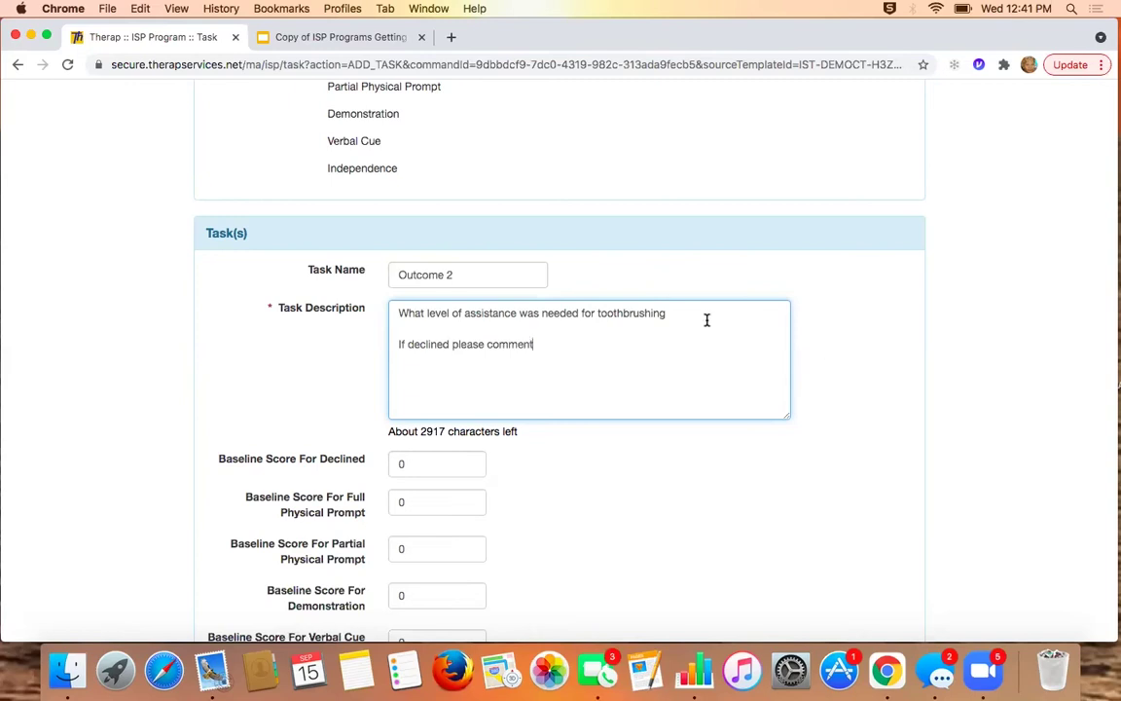
left_click(706, 320)
type("?")
scroll(958, 438, "down", 5)
left_click(896, 525)
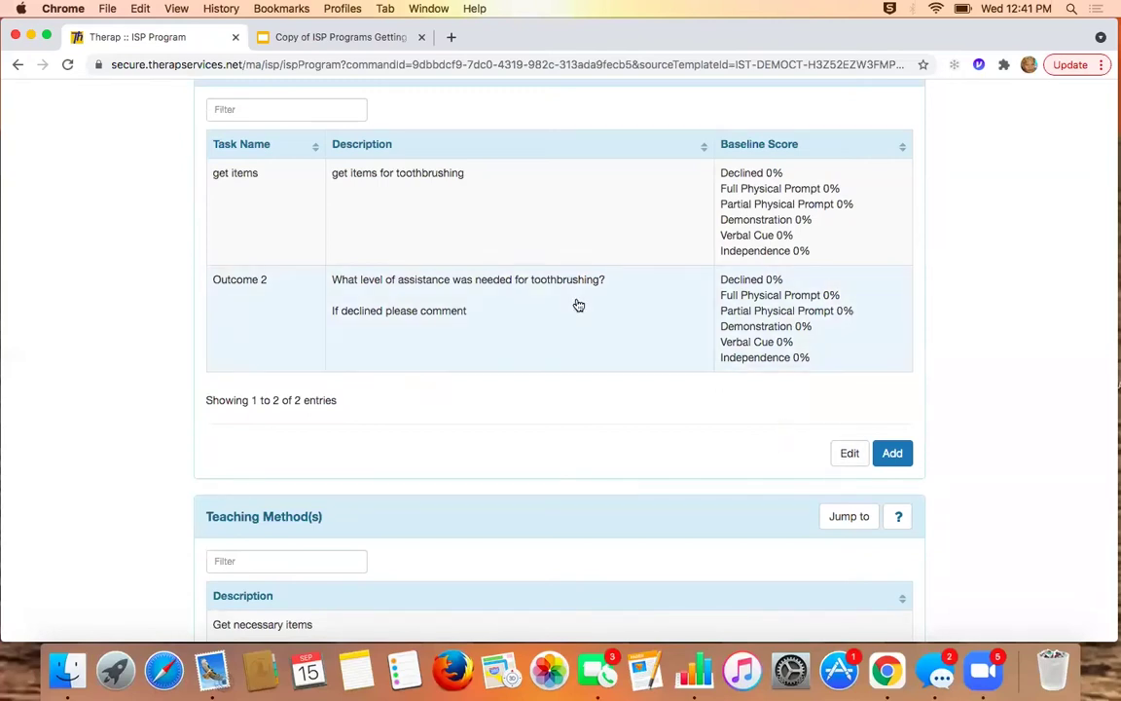
Set Billable ISP Program to Default Yes in the External Module Connection section.
scroll(670, 390, "down", 5)
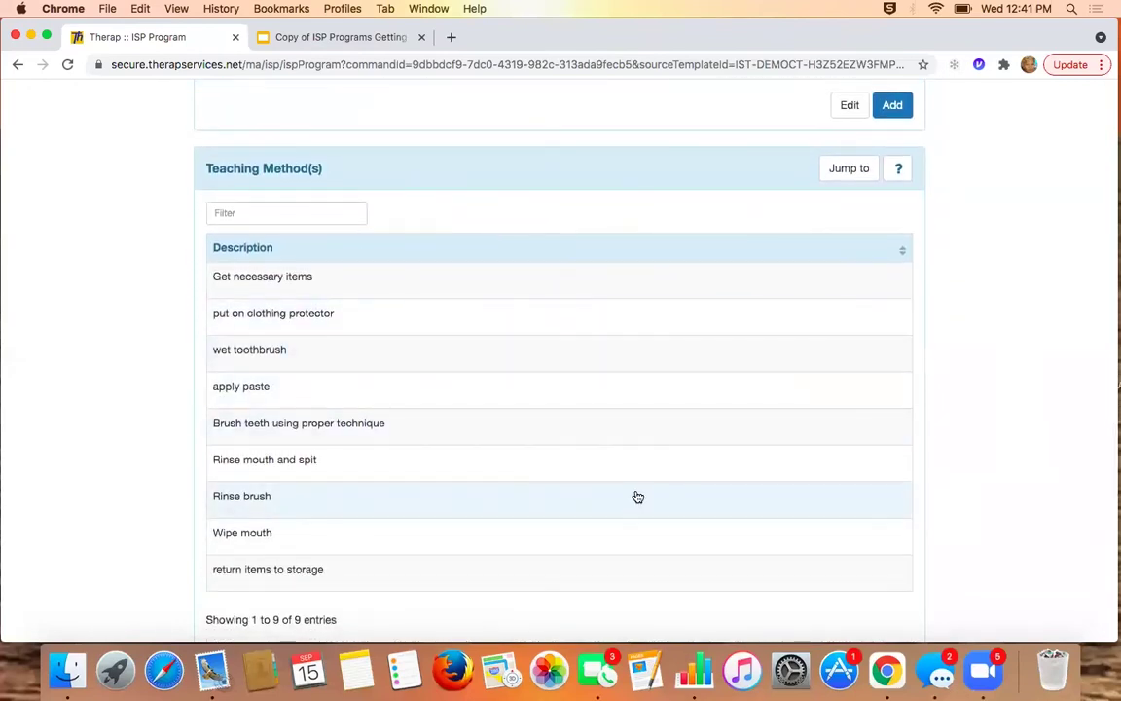
scroll(636, 496, "down", 2)
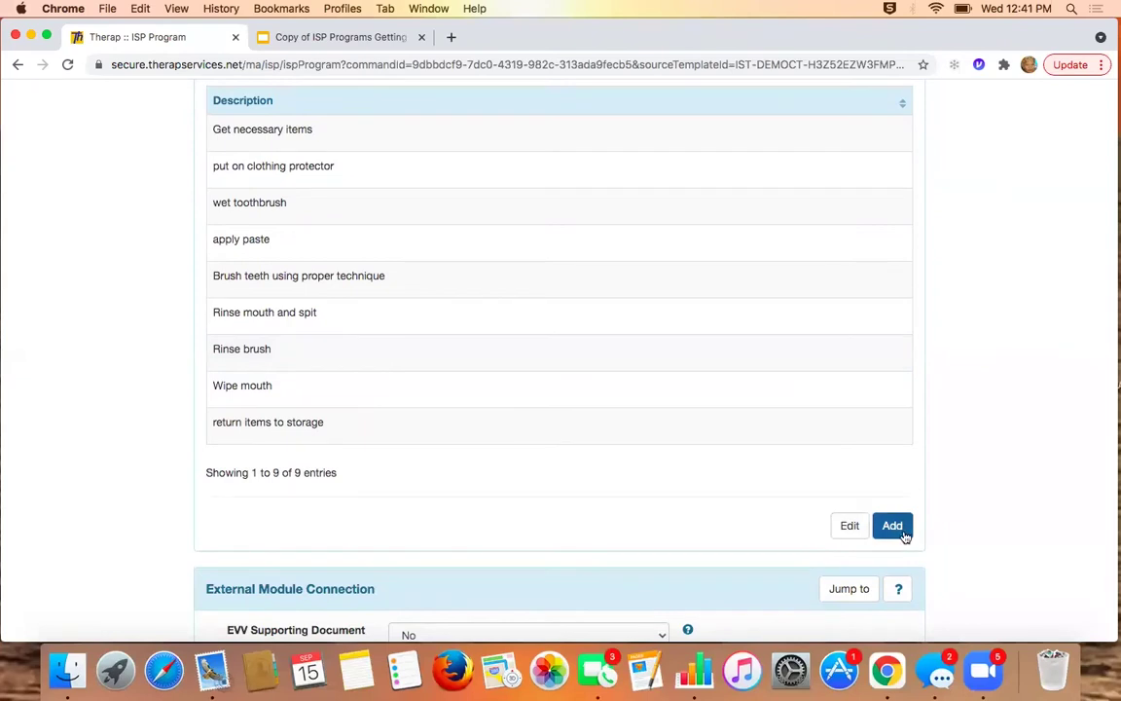
scroll(705, 471, "down", 3)
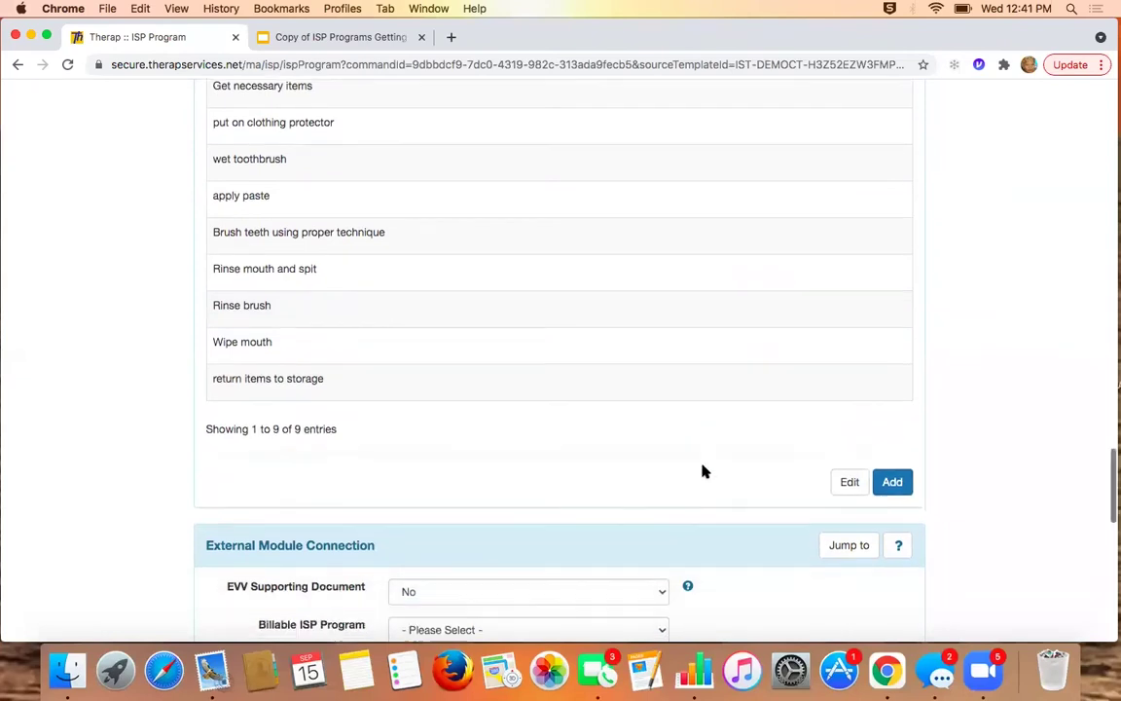
scroll(702, 469, "down", 1)
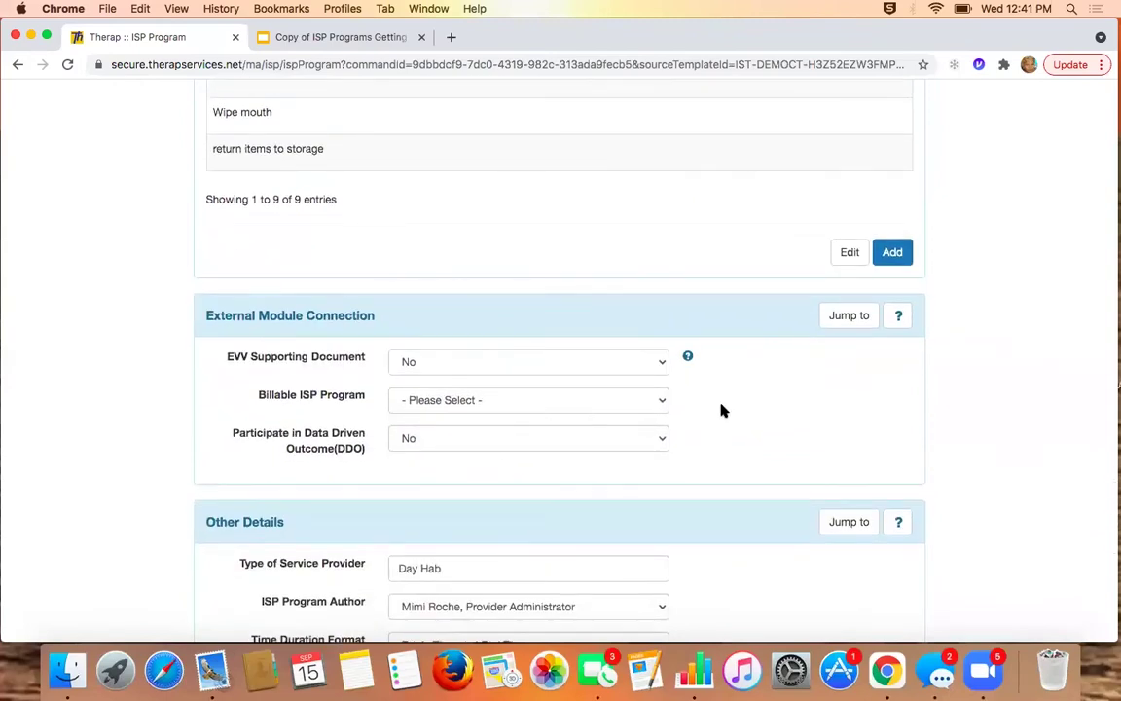
left_click(655, 367)
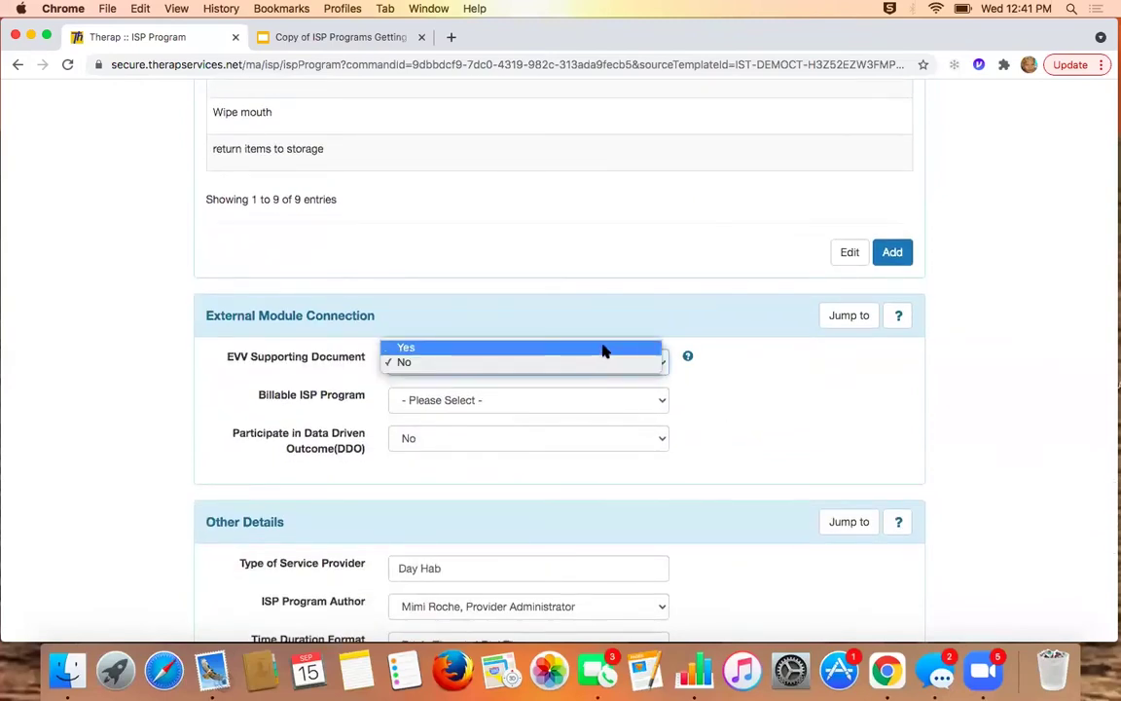
left_click(841, 408)
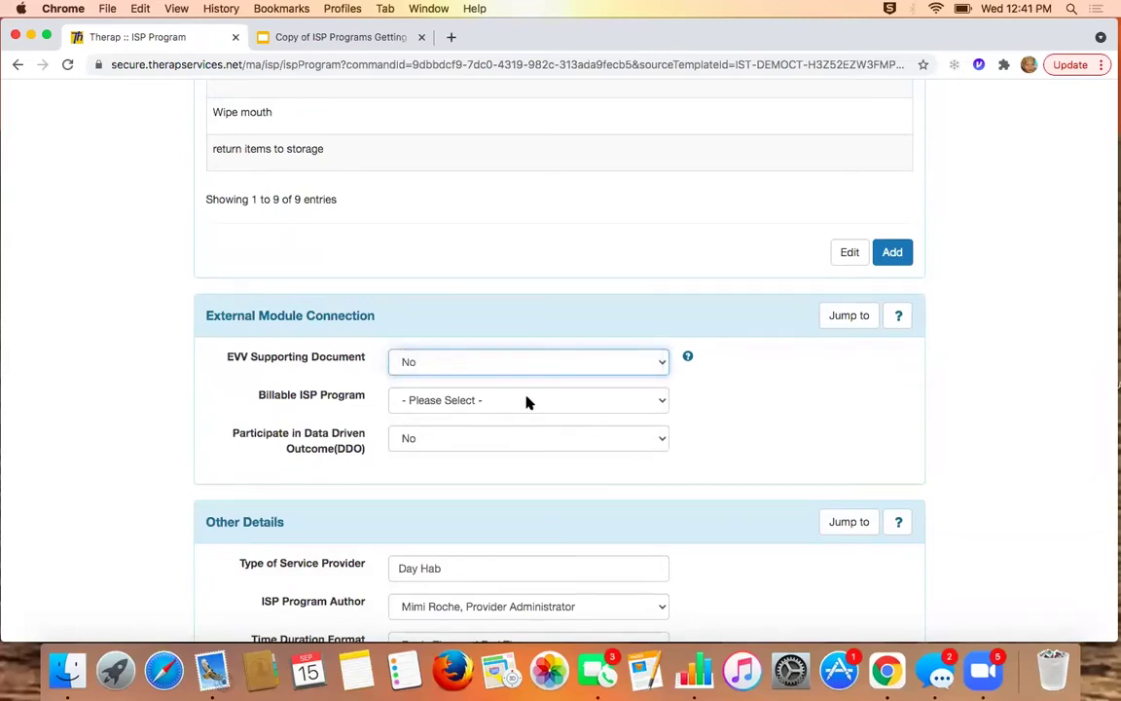
left_click(574, 409)
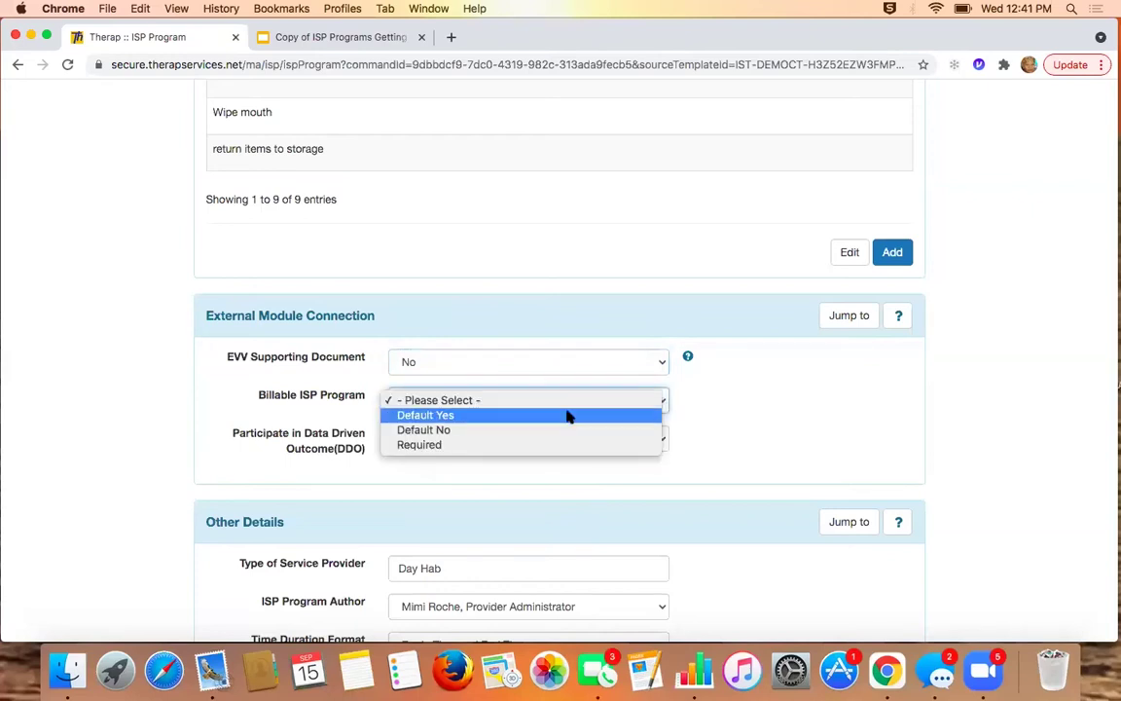
left_click(561, 417)
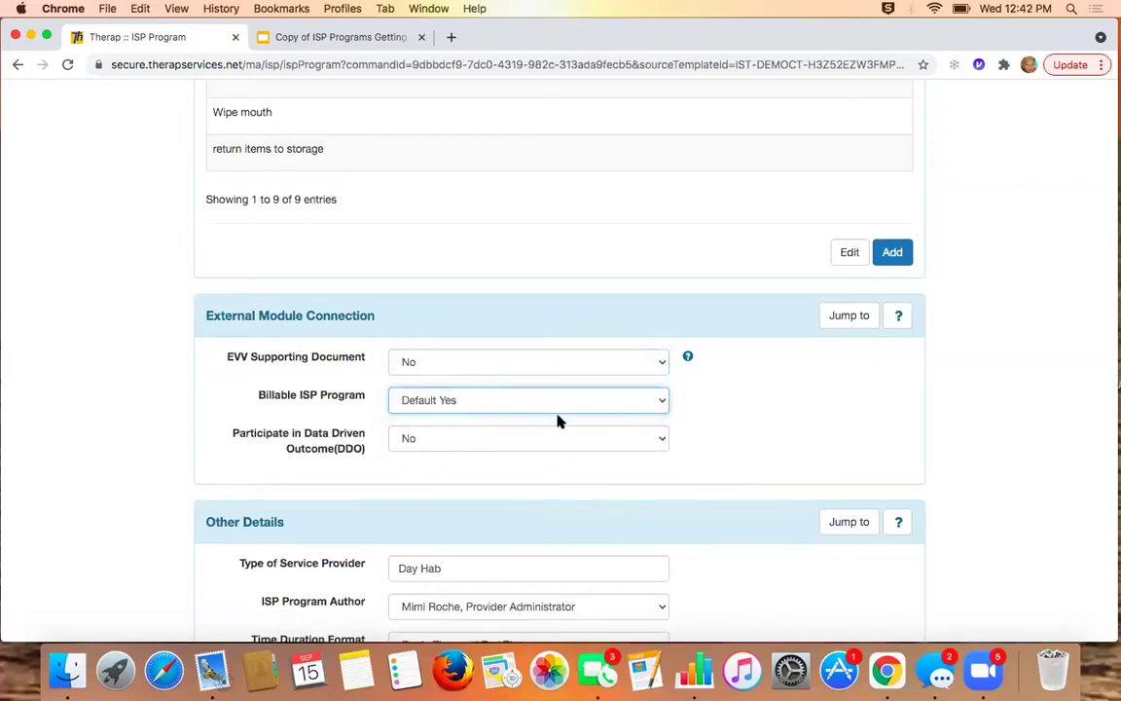
left_click(659, 443)
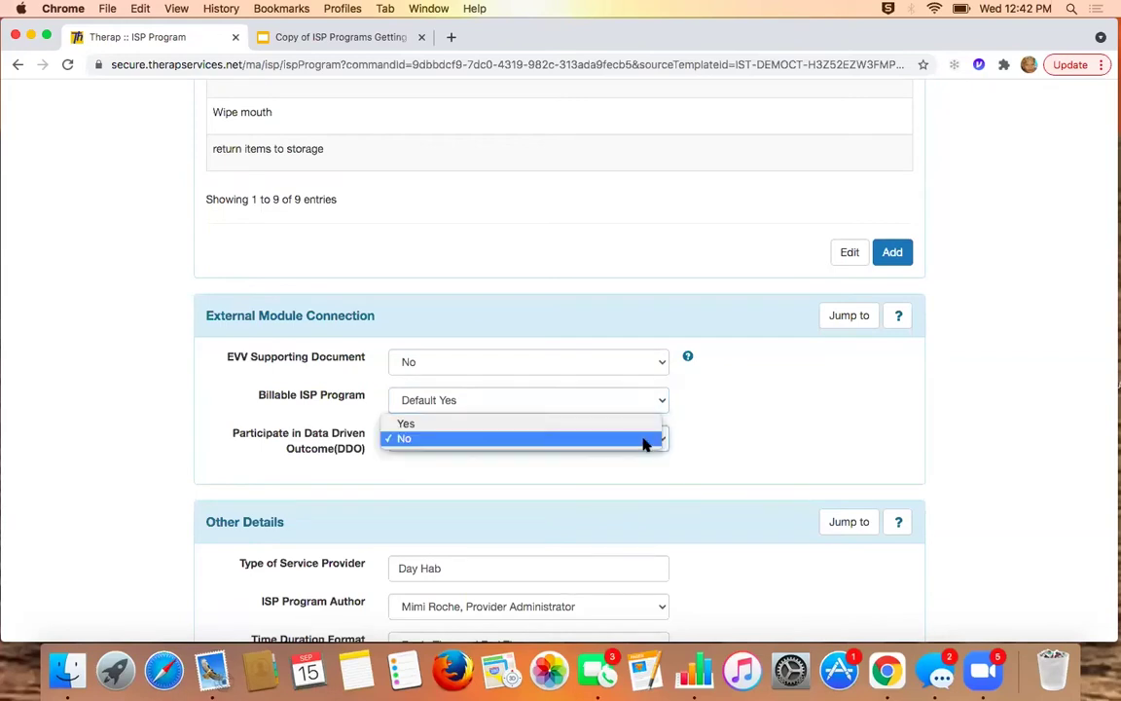
left_click(723, 445)
Open the user guide linked from the Other Details section's help and close the ISP Programs slides.
scroll(723, 445, "down", 4)
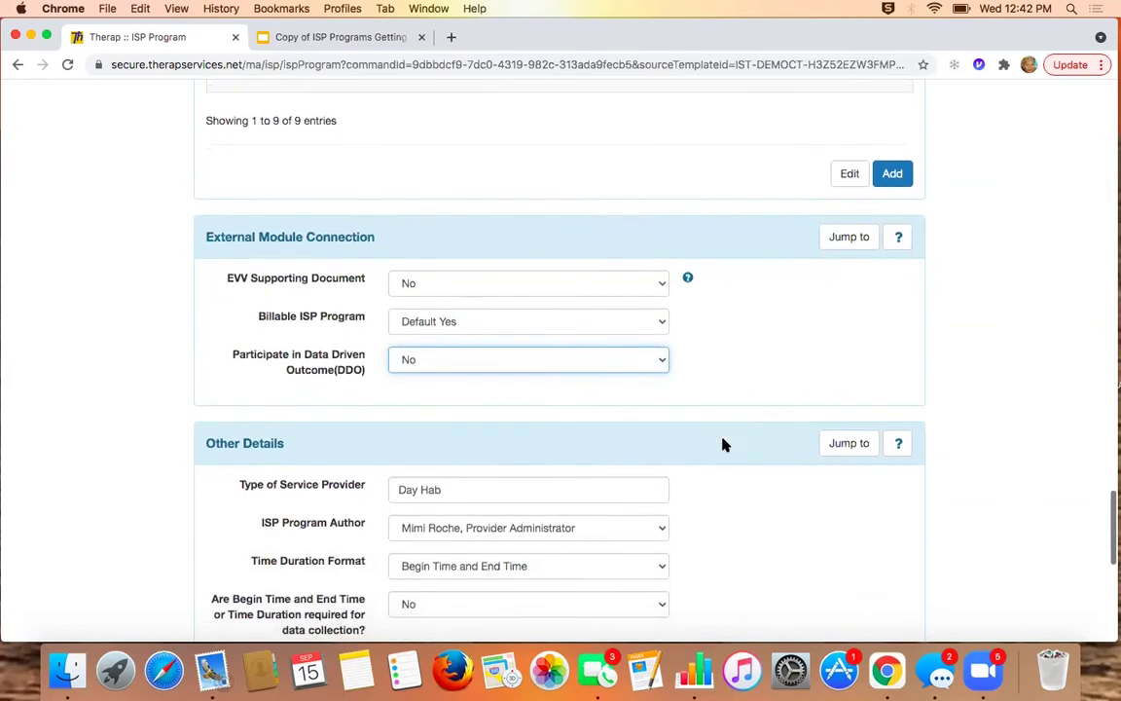
scroll(723, 445, "down", 6)
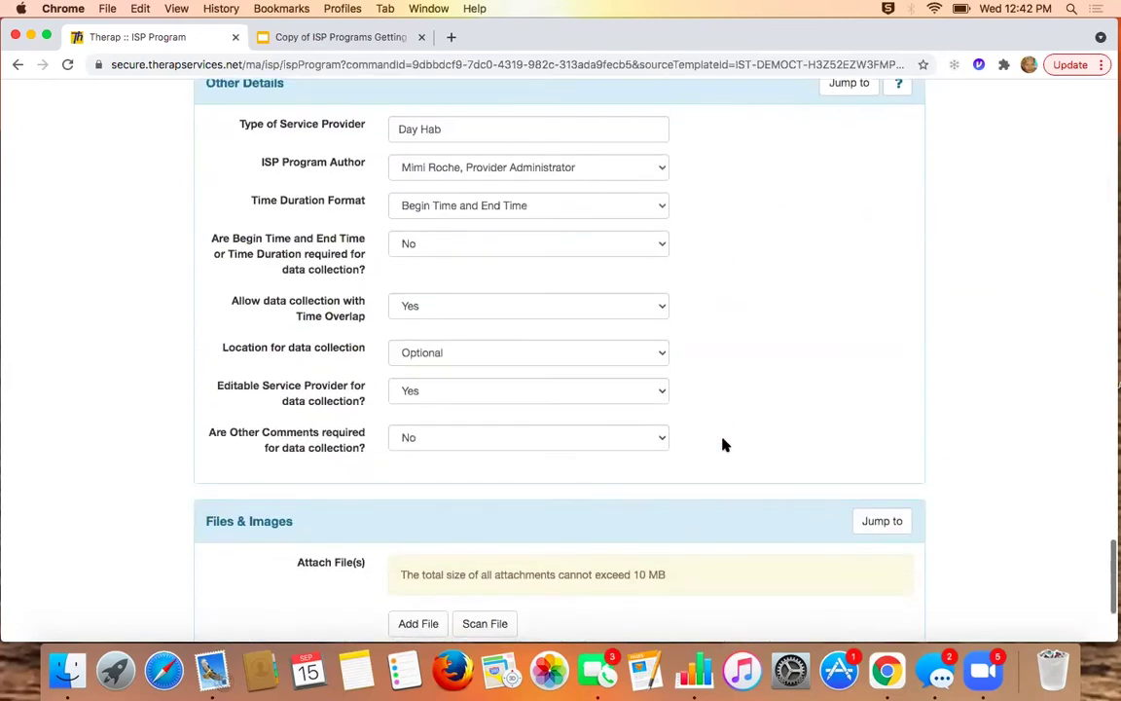
scroll(723, 445, "up", 1)
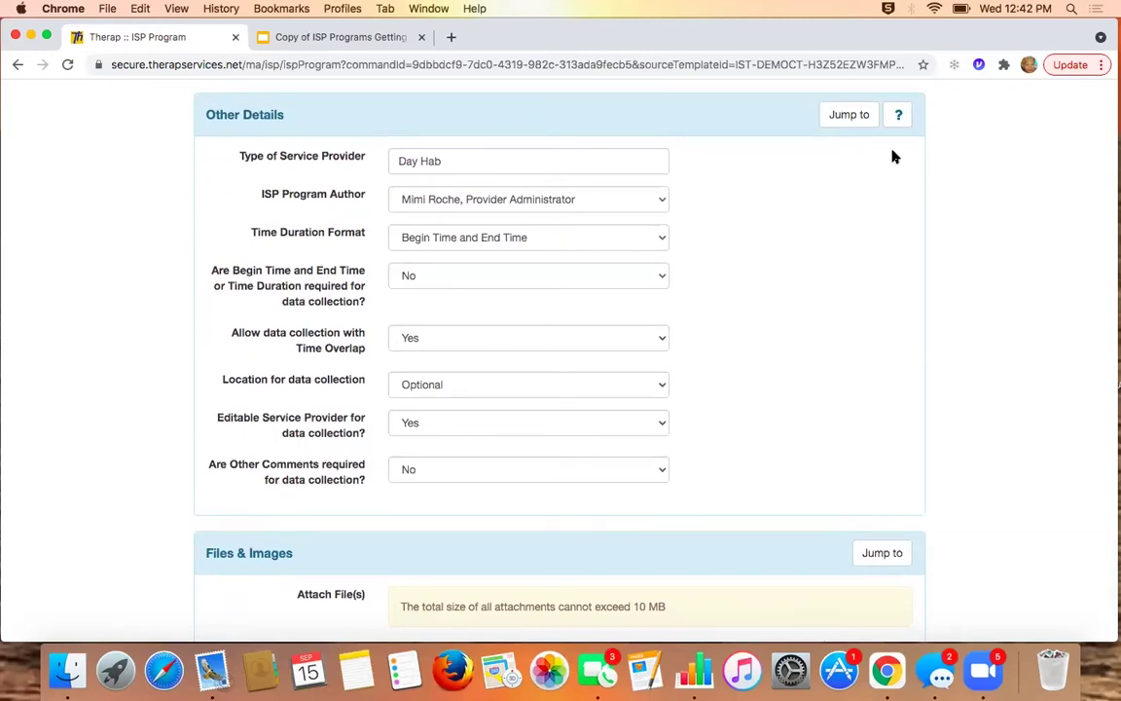
left_click(899, 115)
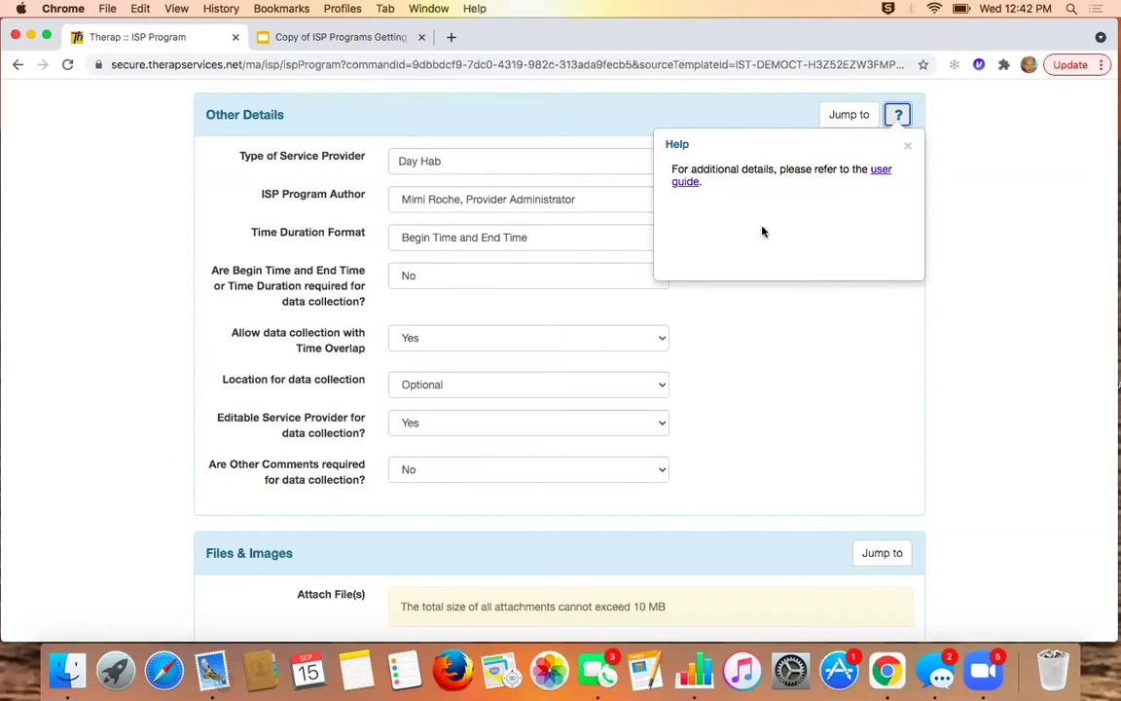
left_click(882, 170)
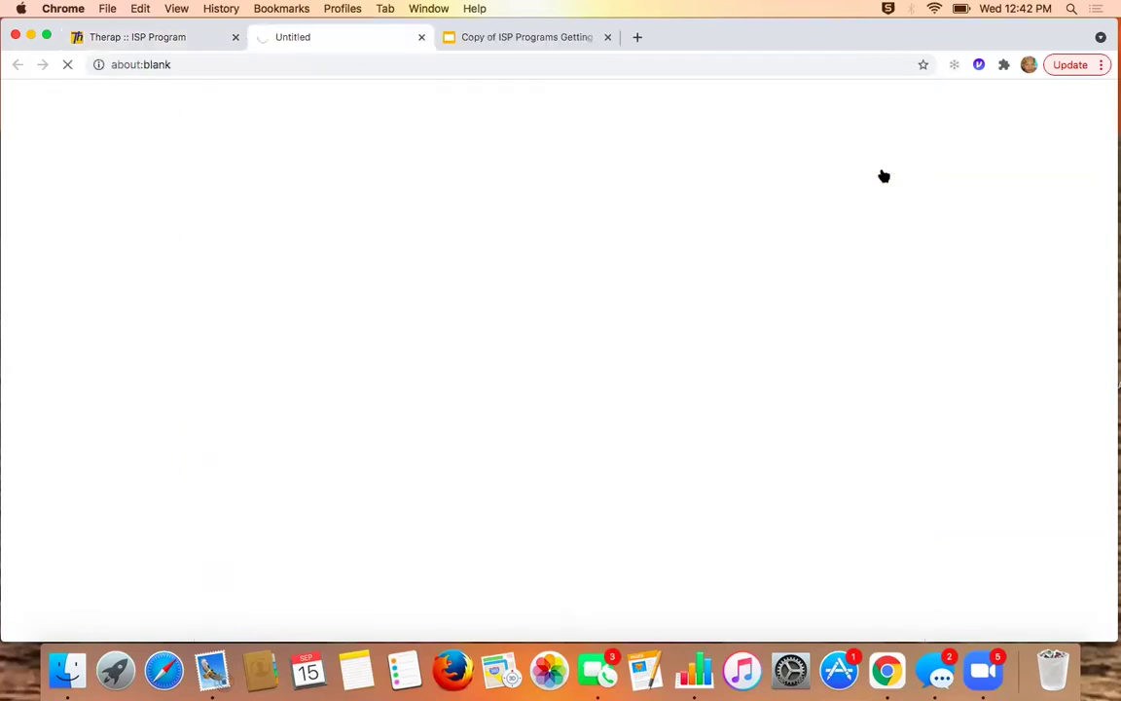
left_click(606, 37)
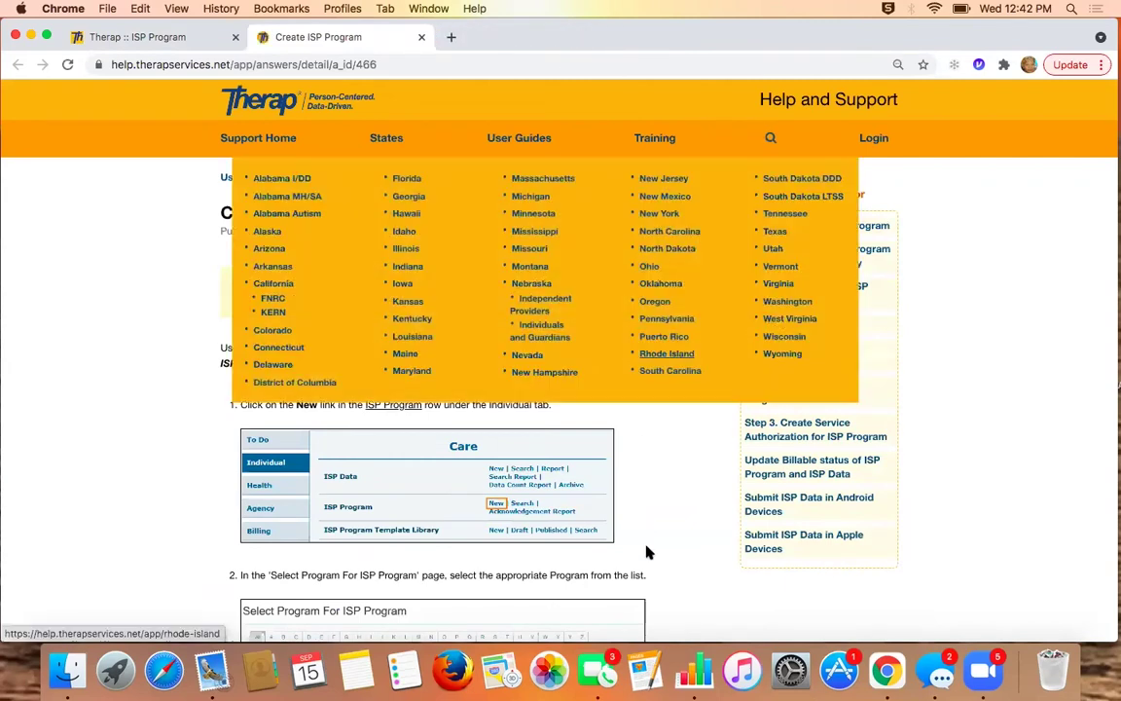
Read through the Create ISP Program user guide from the introduction to the 'Other Details' section in item 19.
scroll(647, 552, "down", 5)
scroll(646, 552, "down", 10)
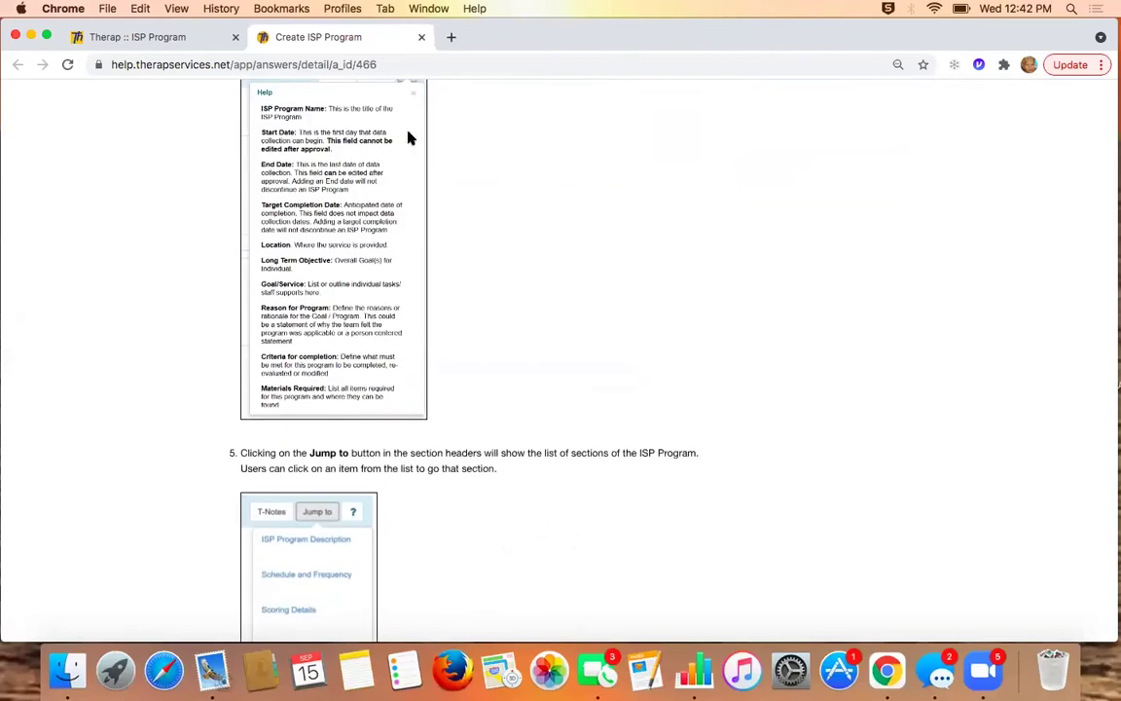
scroll(605, 382, "down", 7)
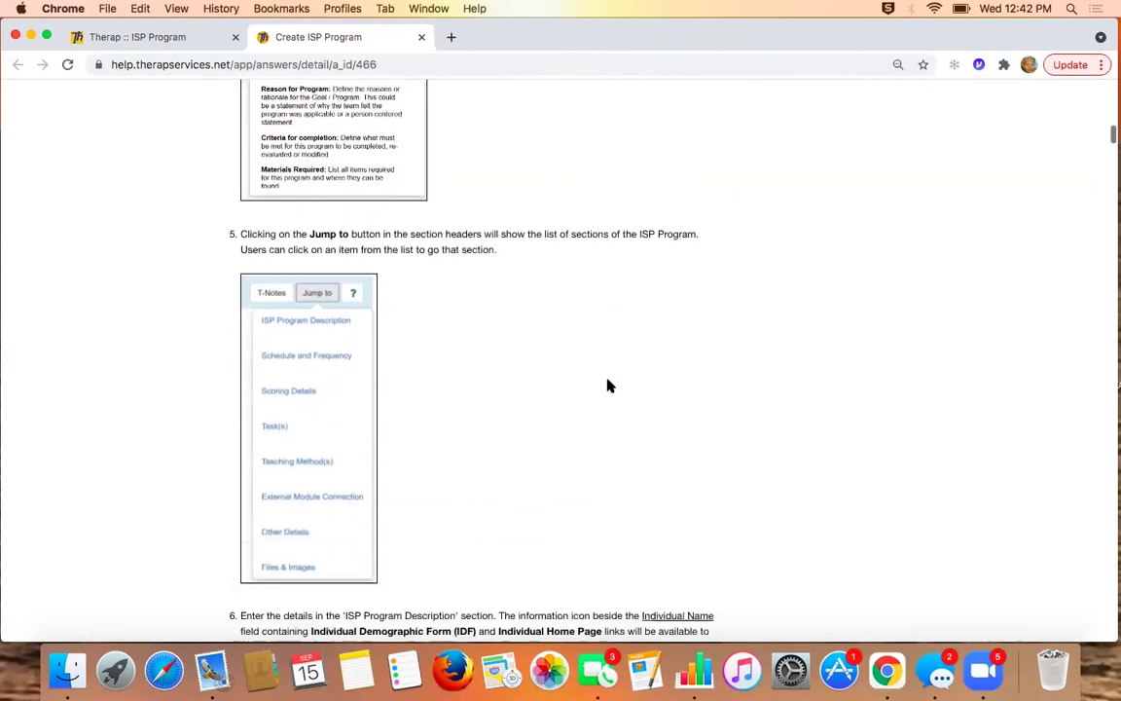
scroll(608, 386, "down", 5)
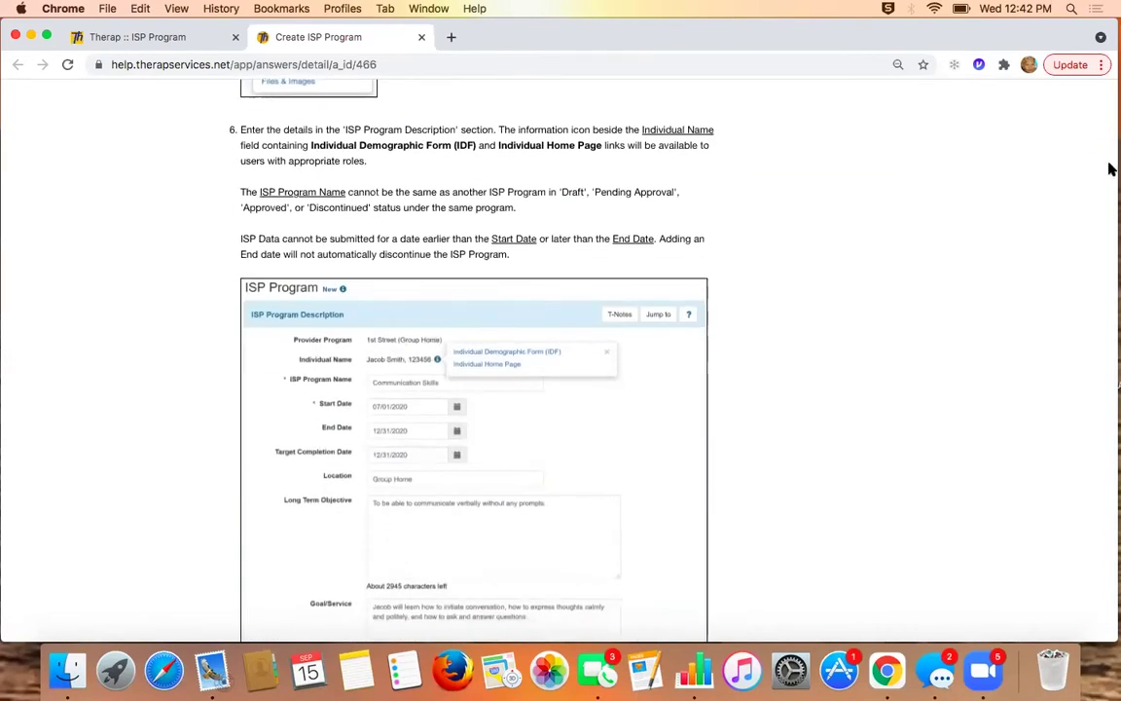
scroll(973, 267, "down", 14)
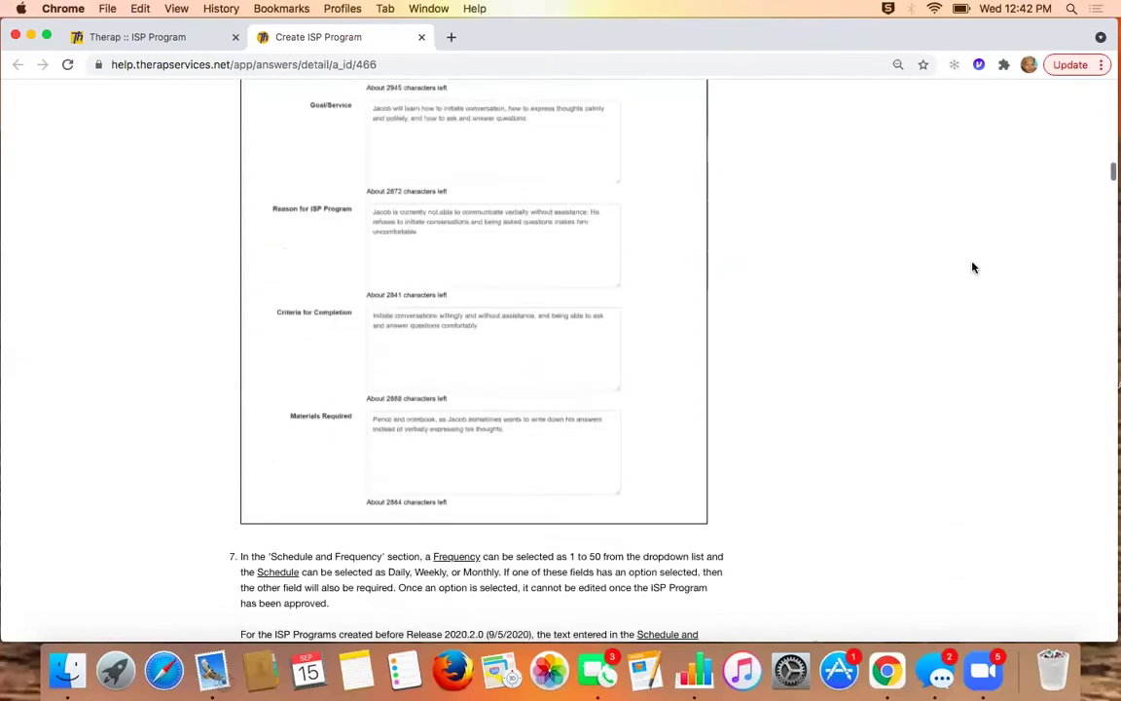
scroll(973, 268, "down", 20)
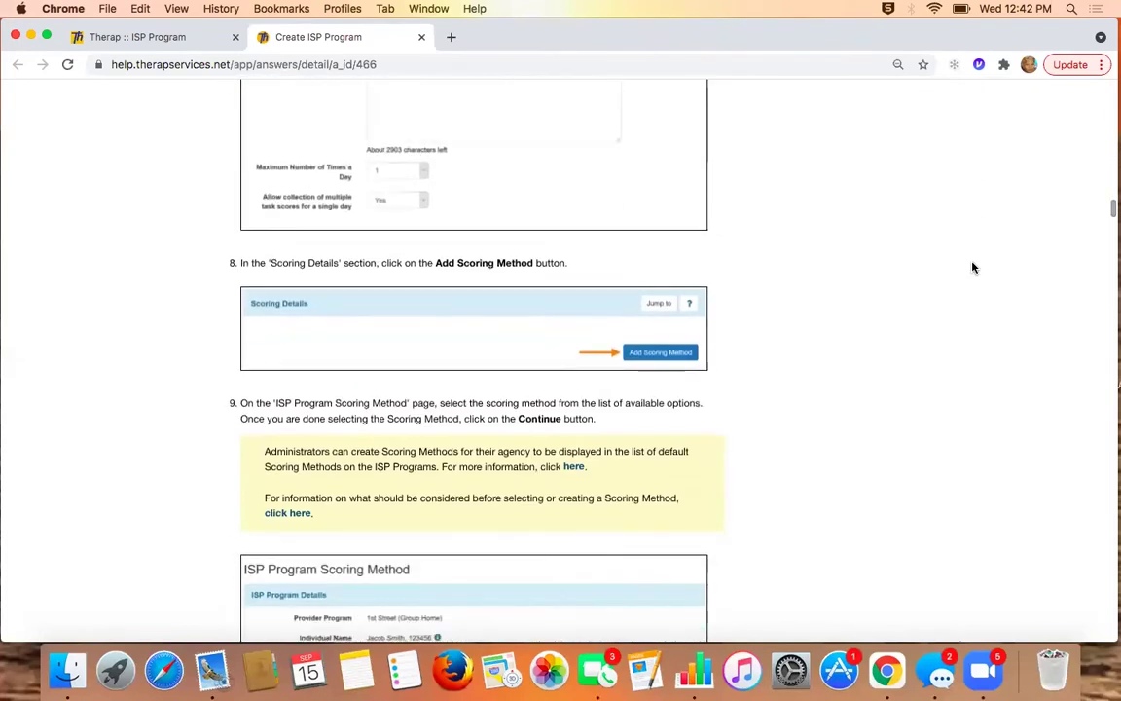
scroll(973, 267, "down", 11)
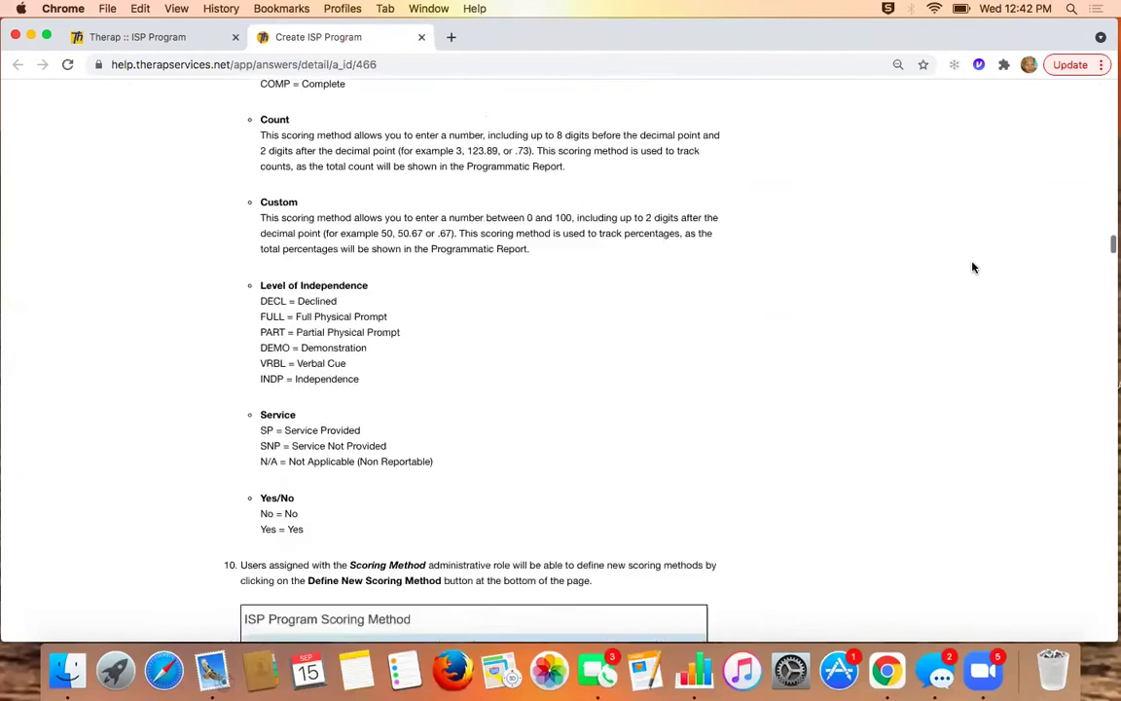
scroll(973, 267, "down", 19)
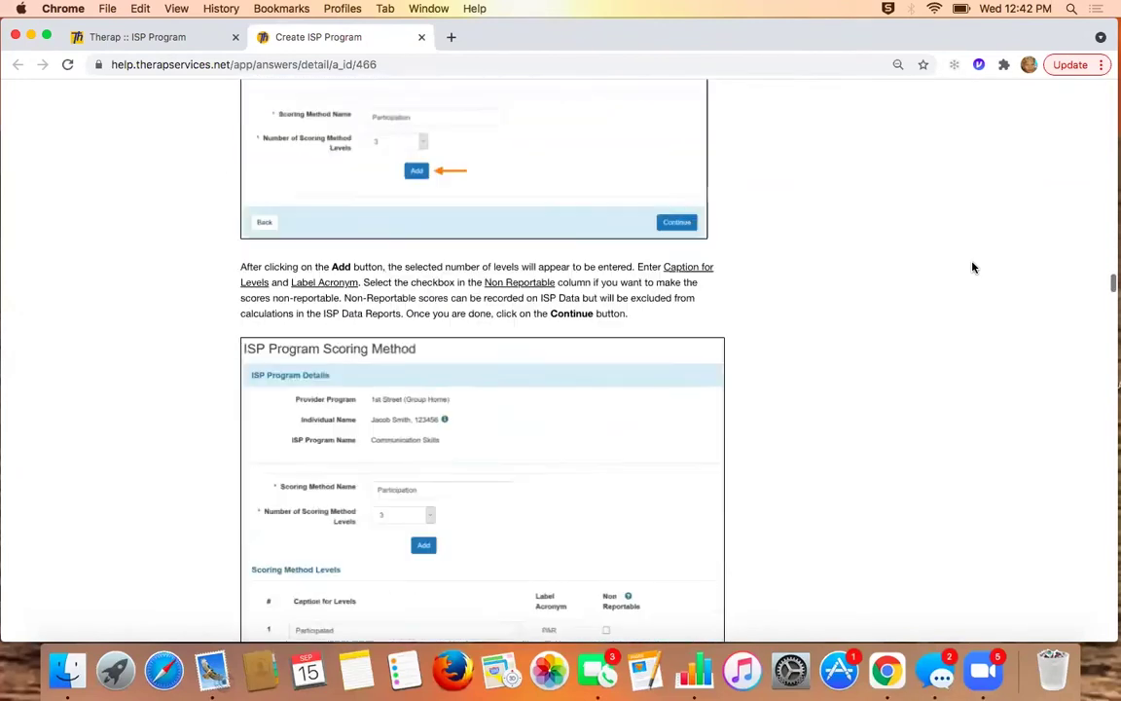
scroll(973, 267, "down", 13)
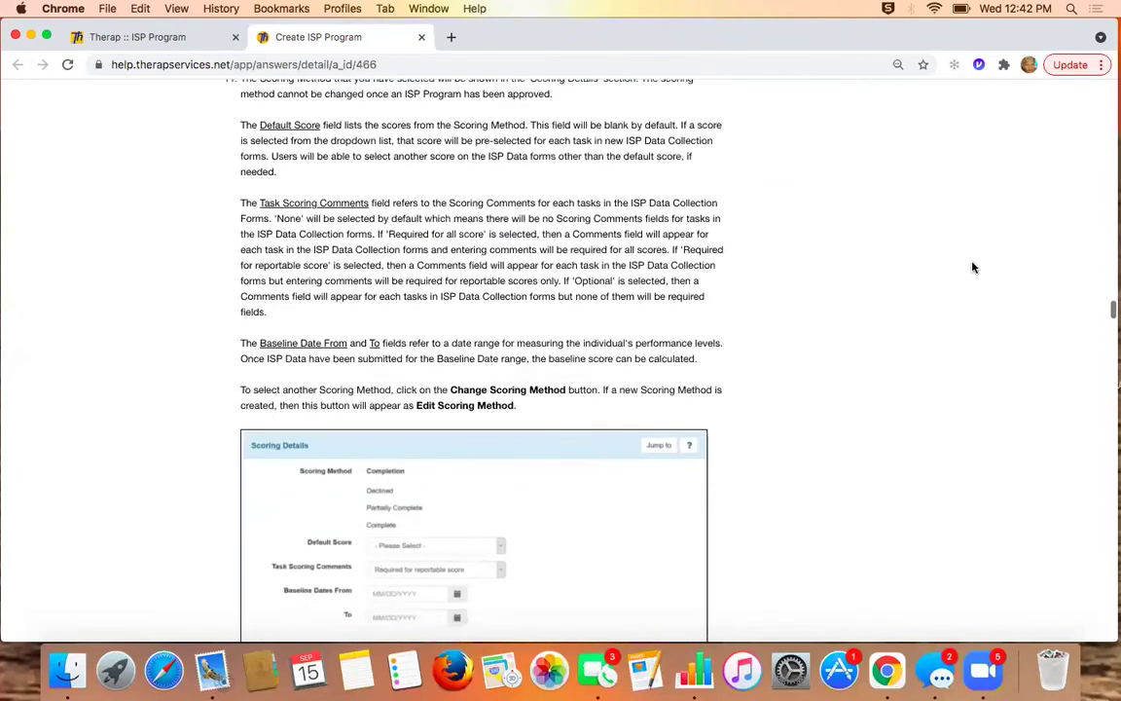
scroll(973, 267, "down", 20)
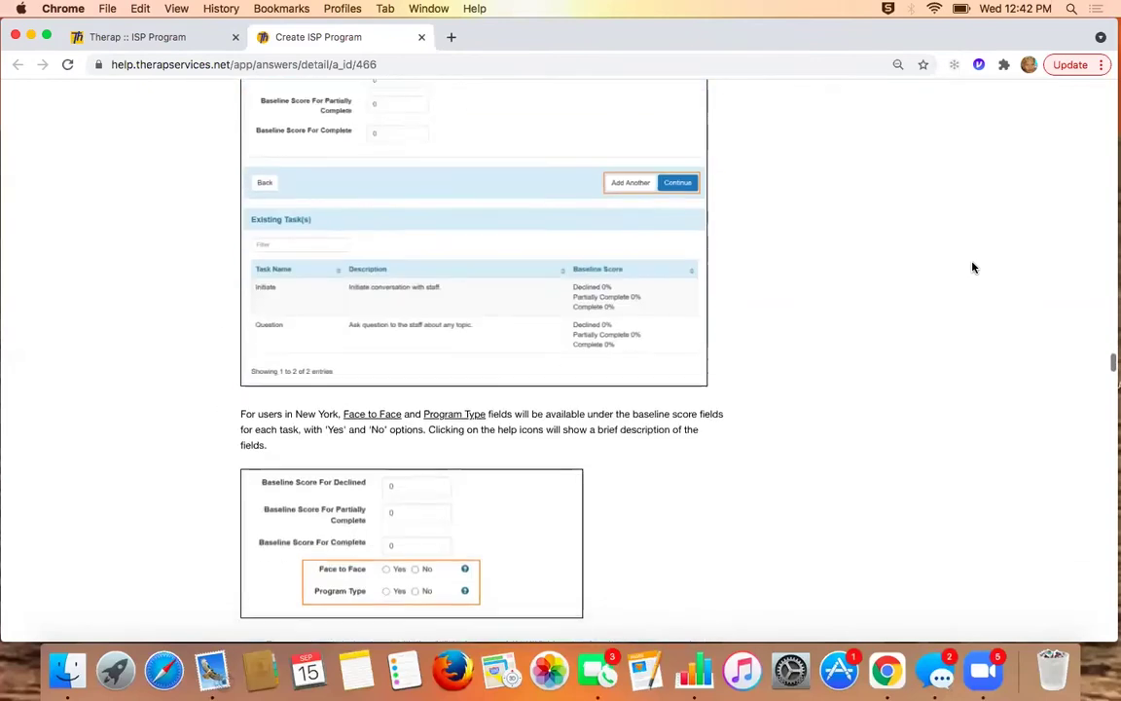
scroll(973, 268, "down", 20)
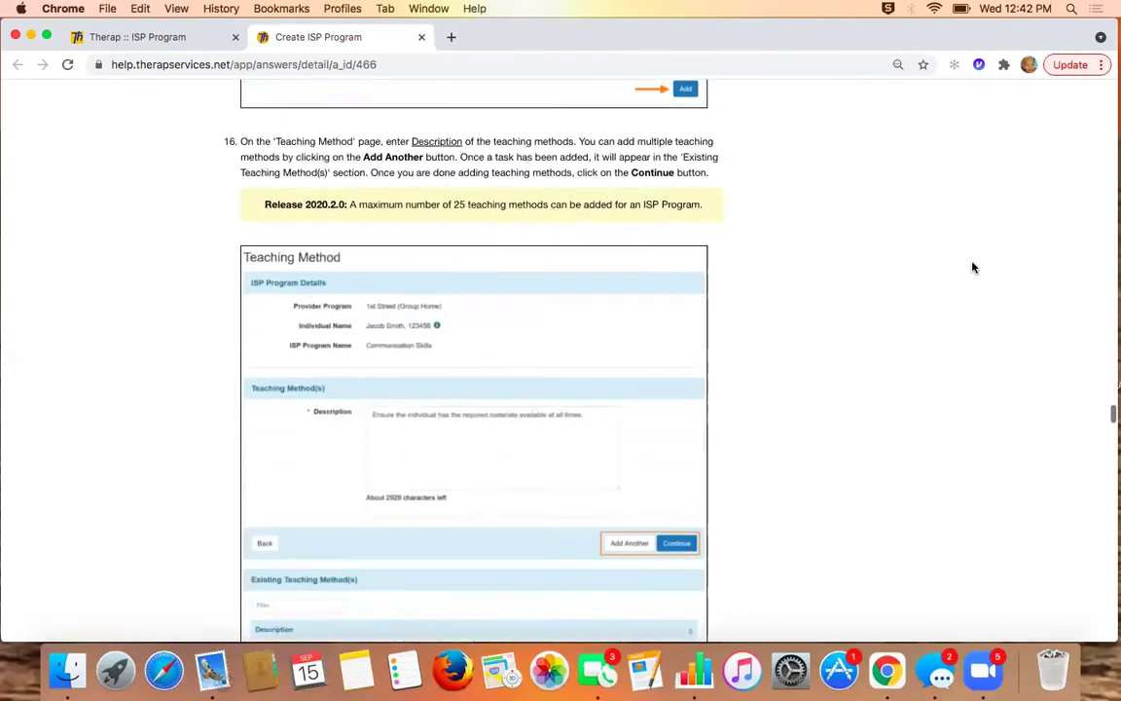
scroll(973, 268, "down", 19)
scroll(973, 268, "up", 2)
scroll(973, 268, "up", 2)
scroll(973, 268, "down", 13)
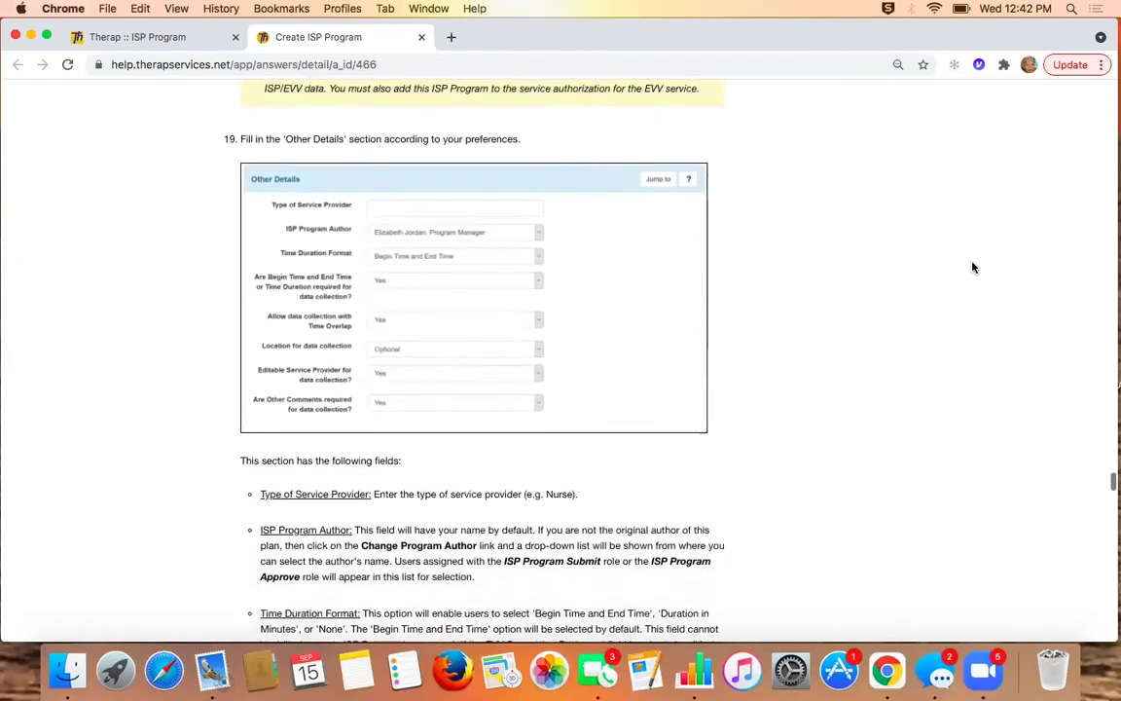
Examine the user guide's field descriptions for Other Details, from Type of Service Provider through Location for data collection.
scroll(973, 268, "down", 2)
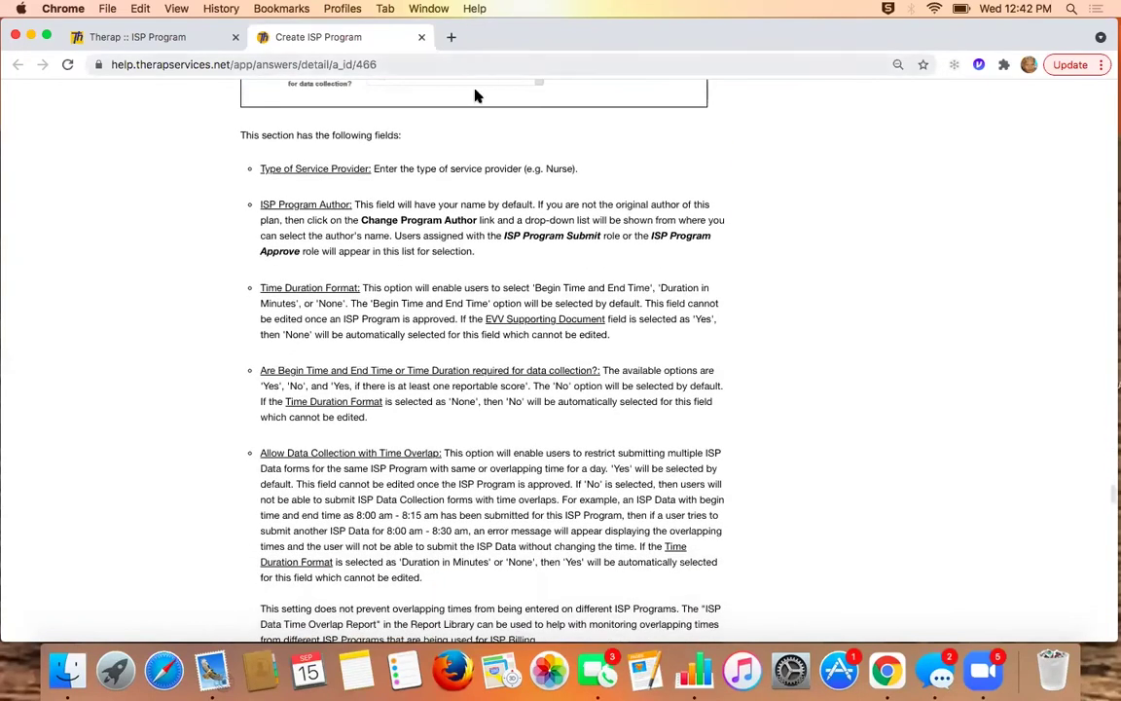
left_click_drag(262, 170, 487, 576)
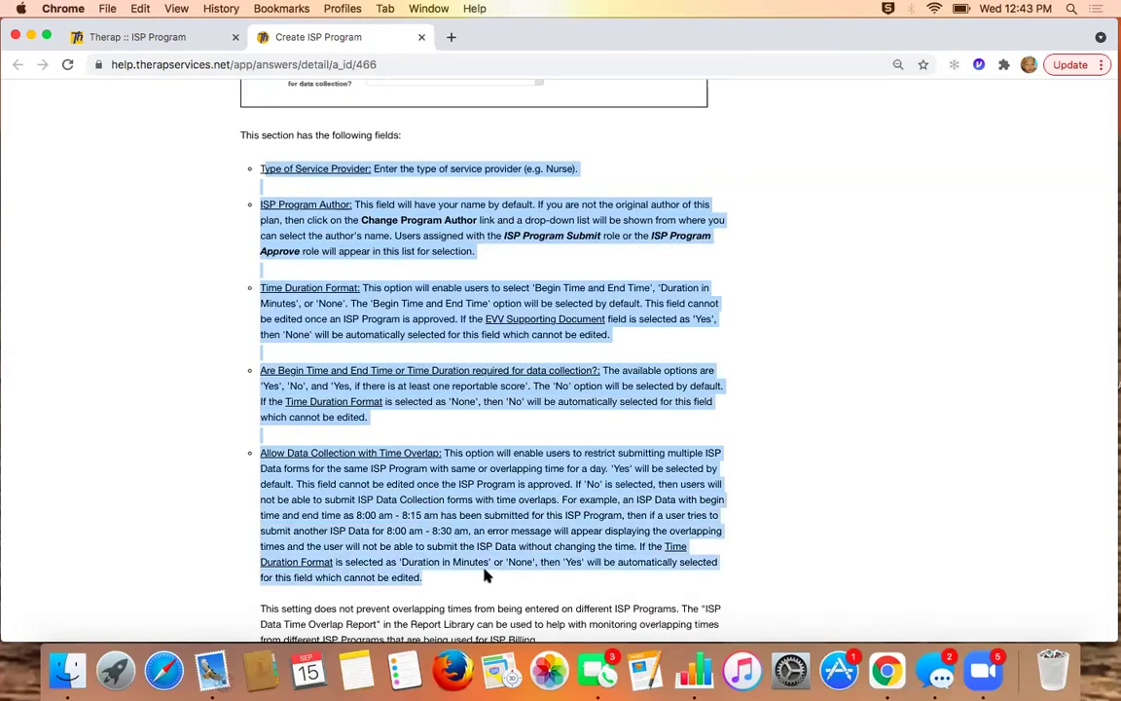
mouse_move(601, 588)
left_mouse_down()
mouse_move(601, 655)
mouse_move(636, 591)
mouse_move(584, 590)
left_mouse_up()
scroll(601, 584, "down", 1)
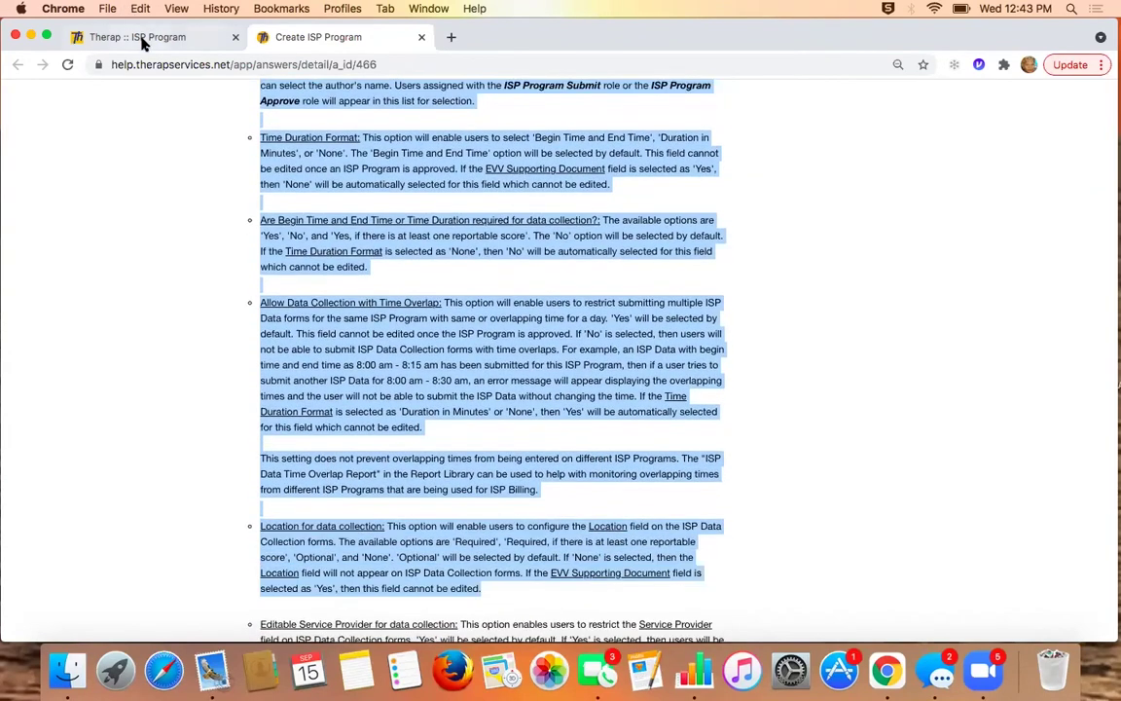
Return to the ISP Program form, close the help note, and set the begin/end time requirement to "Yes, if there is at least one reportable score".
left_click(142, 39)
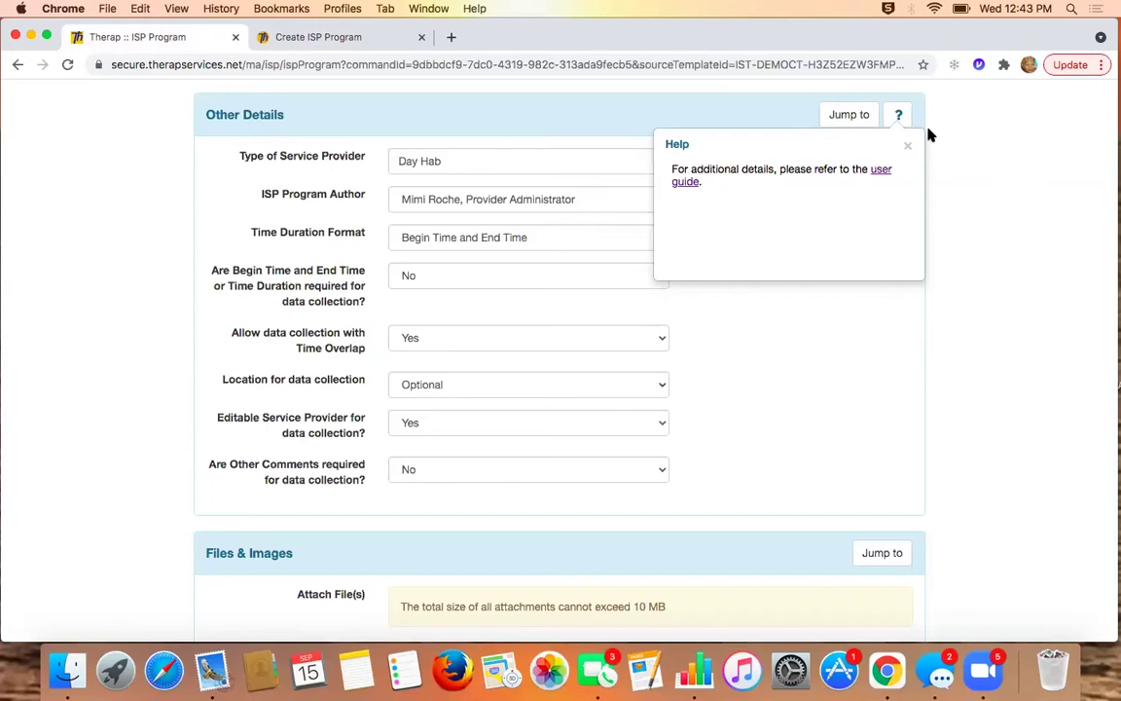
left_click(908, 149)
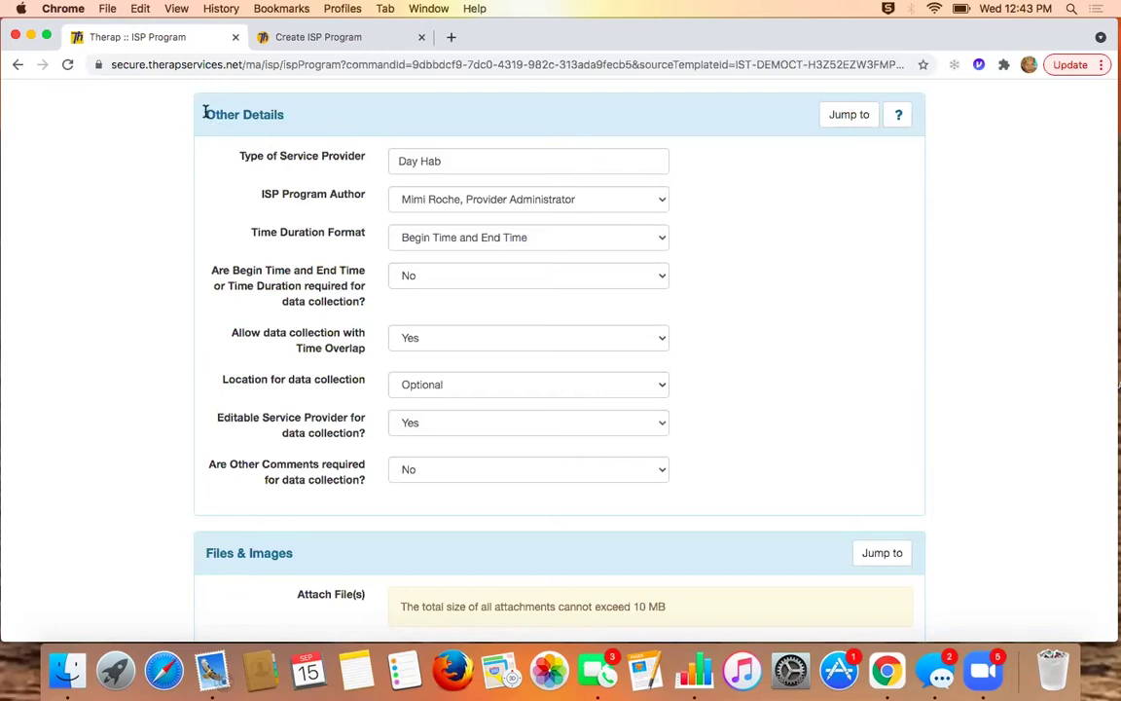
left_click_drag(207, 114, 295, 115)
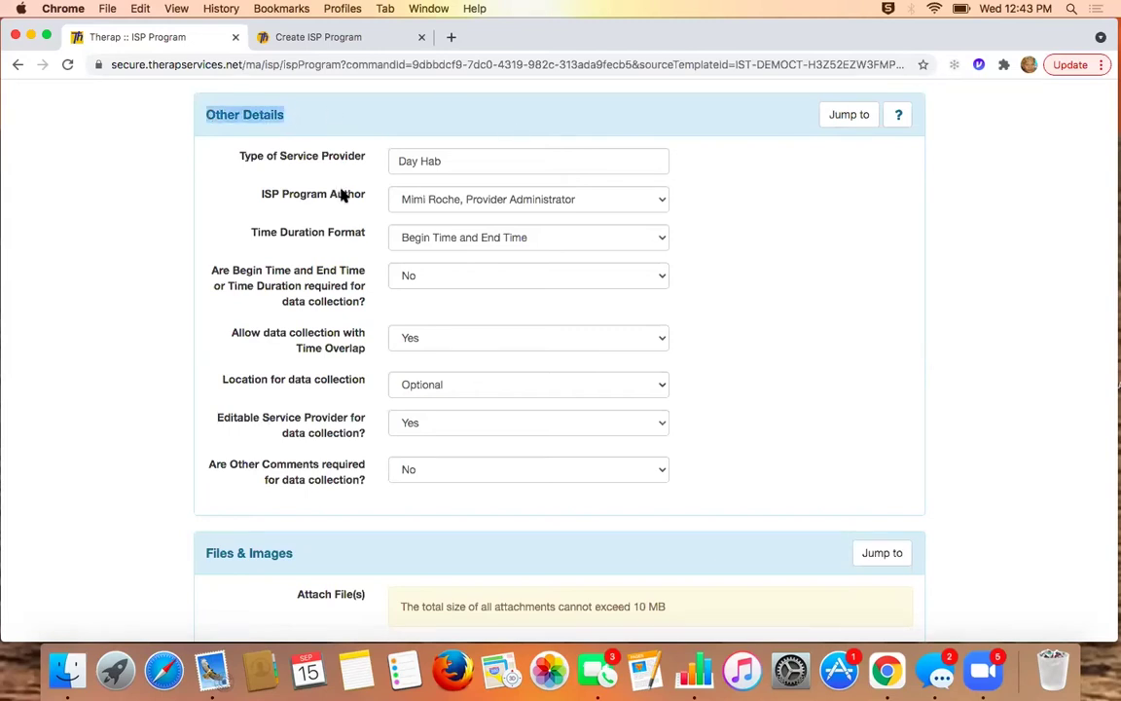
left_click(660, 240)
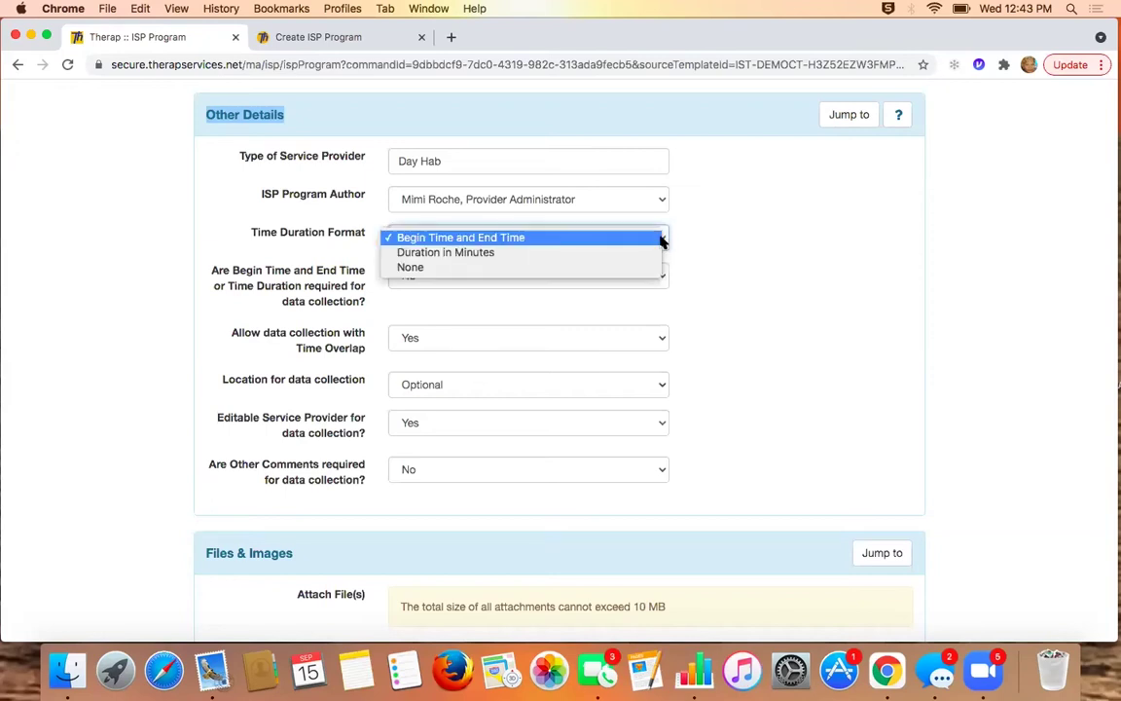
left_click(738, 243)
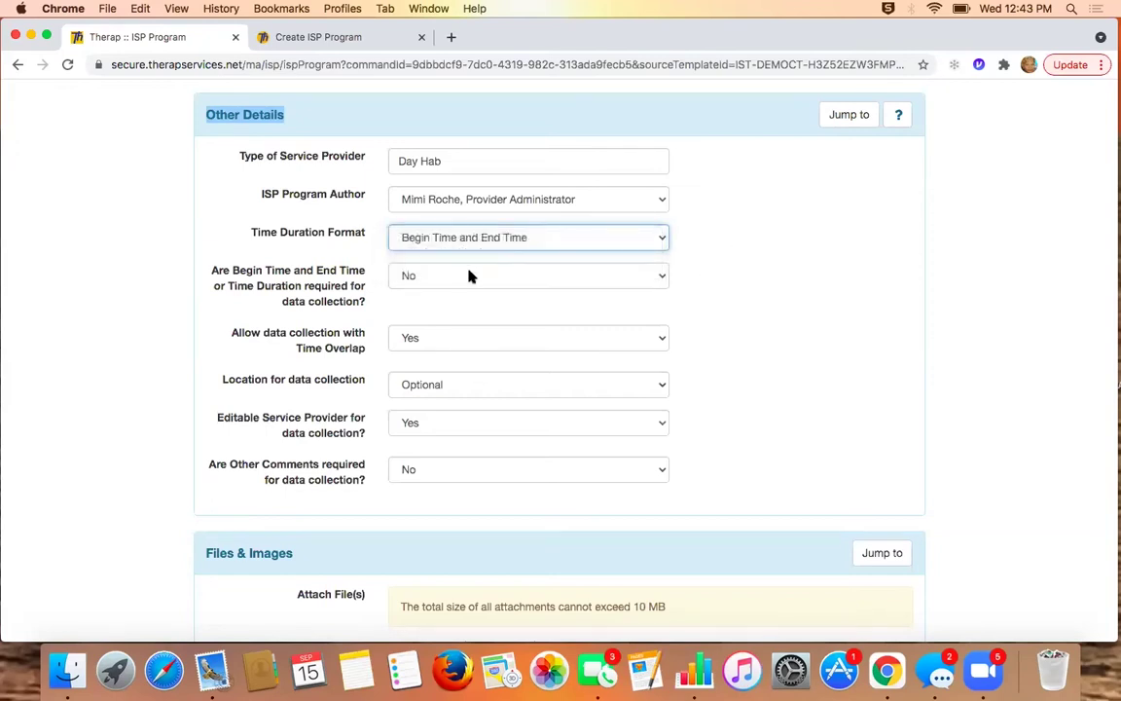
left_click(588, 282)
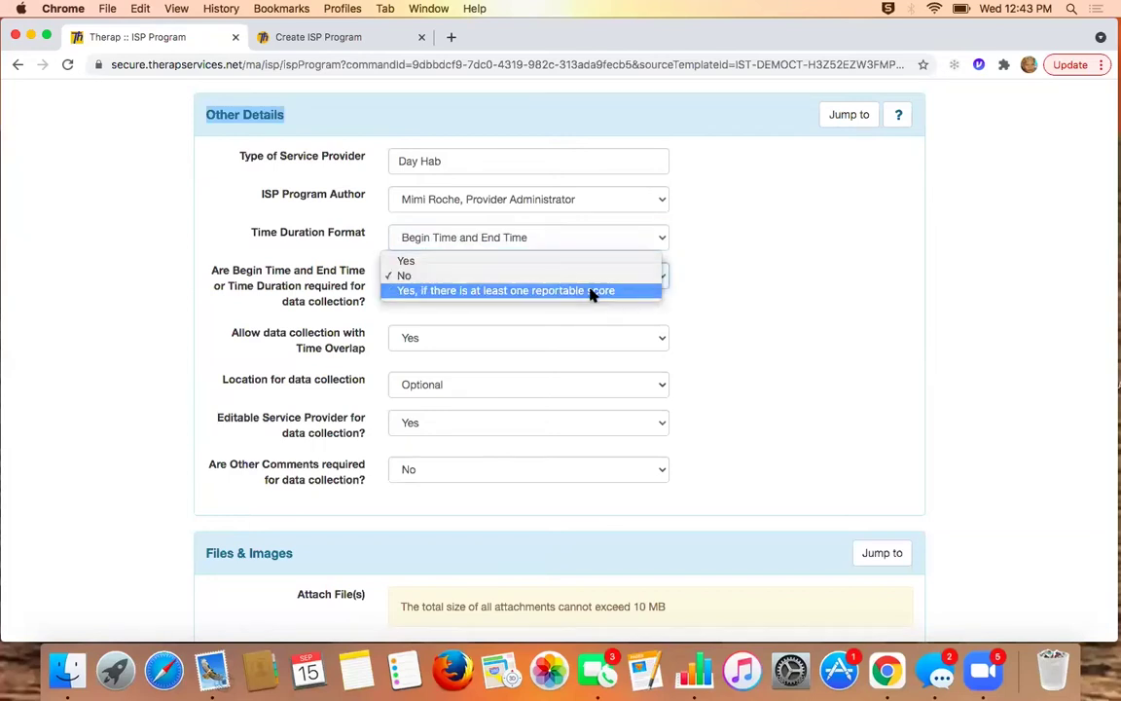
left_click(593, 290)
left_click(588, 347)
left_click(589, 347)
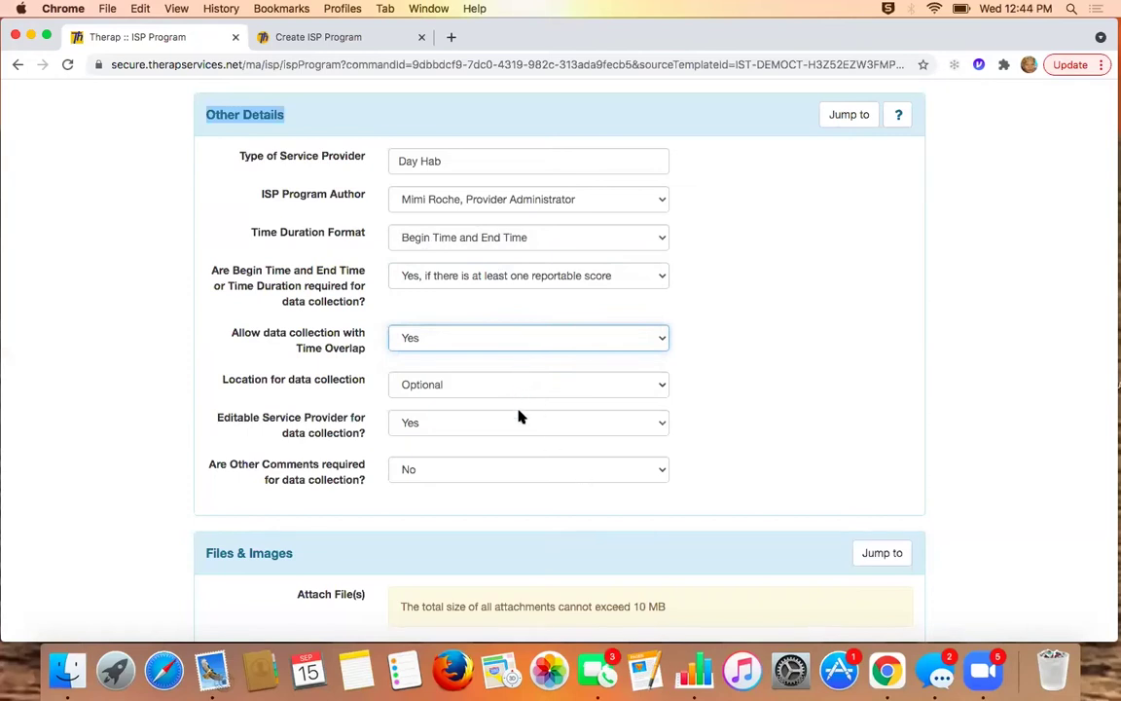
Set Other Comments required for data collection to "Yes, if there is at least one reportable score".
left_click(536, 471)
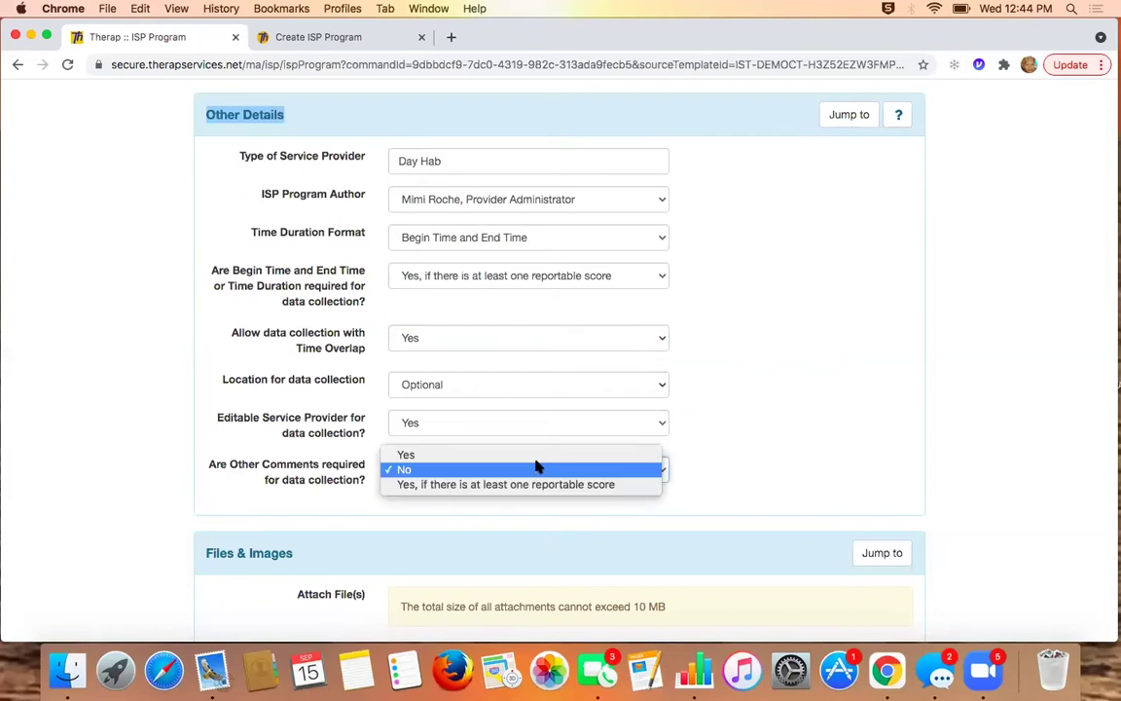
left_click(523, 484)
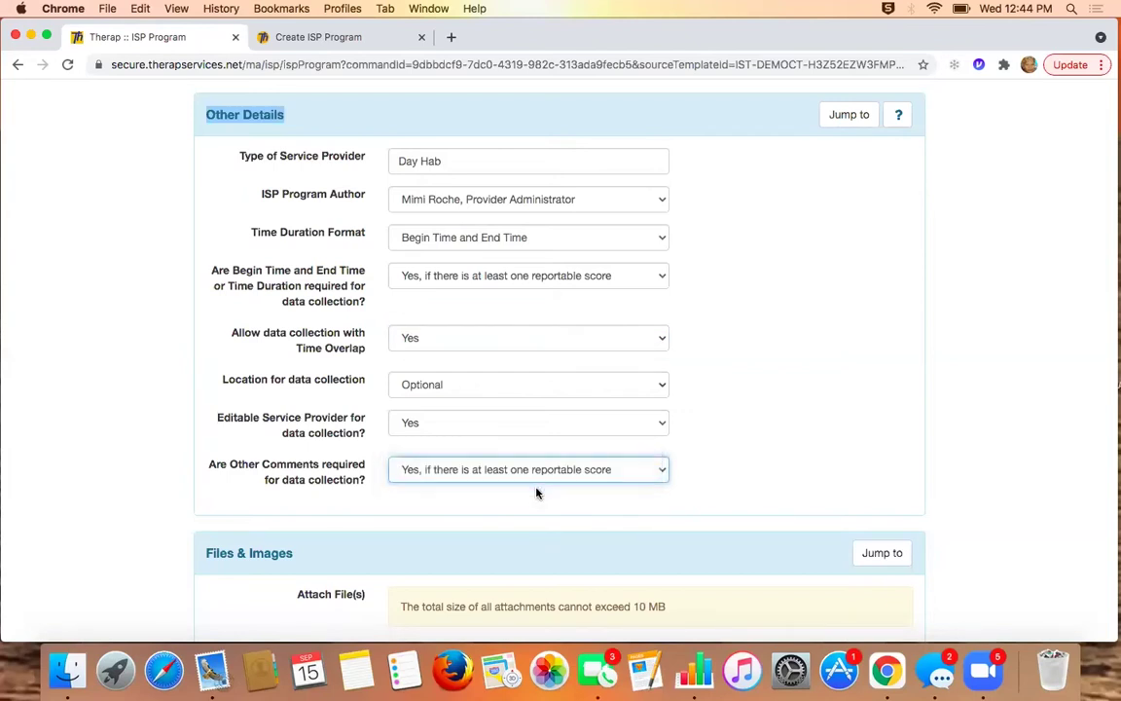
left_click(866, 423)
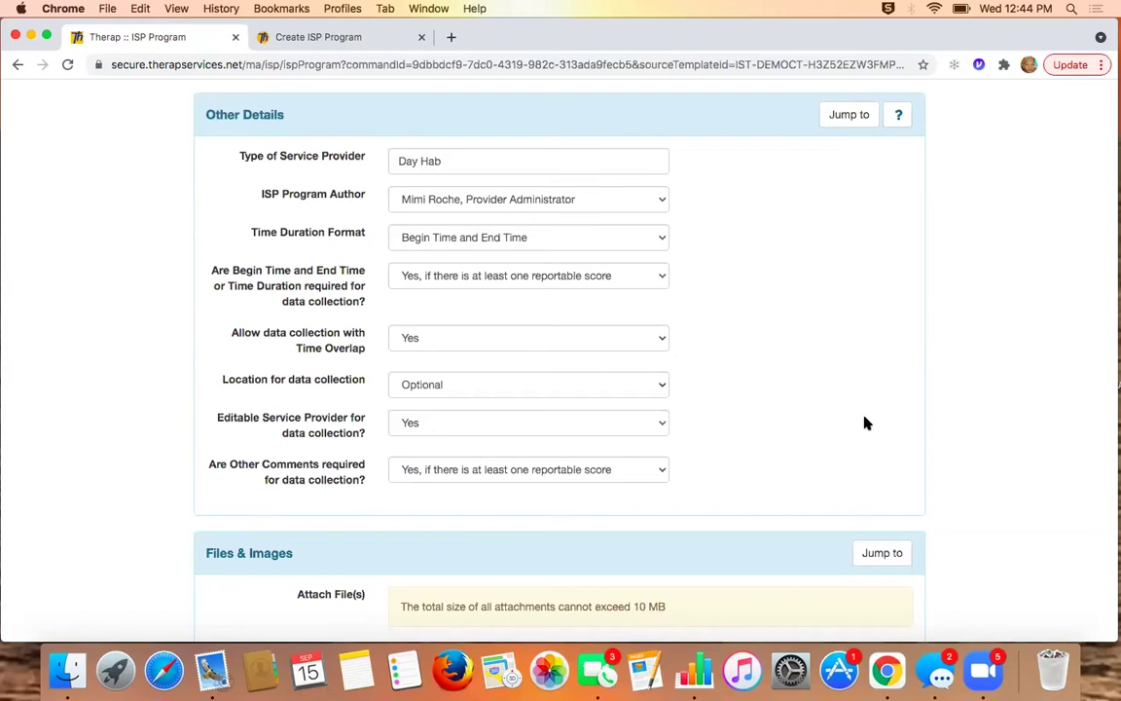
Review the form's Other Details, Files & Images and ISP Program Description sections, including the individual's name.
scroll(867, 422, "up", 1)
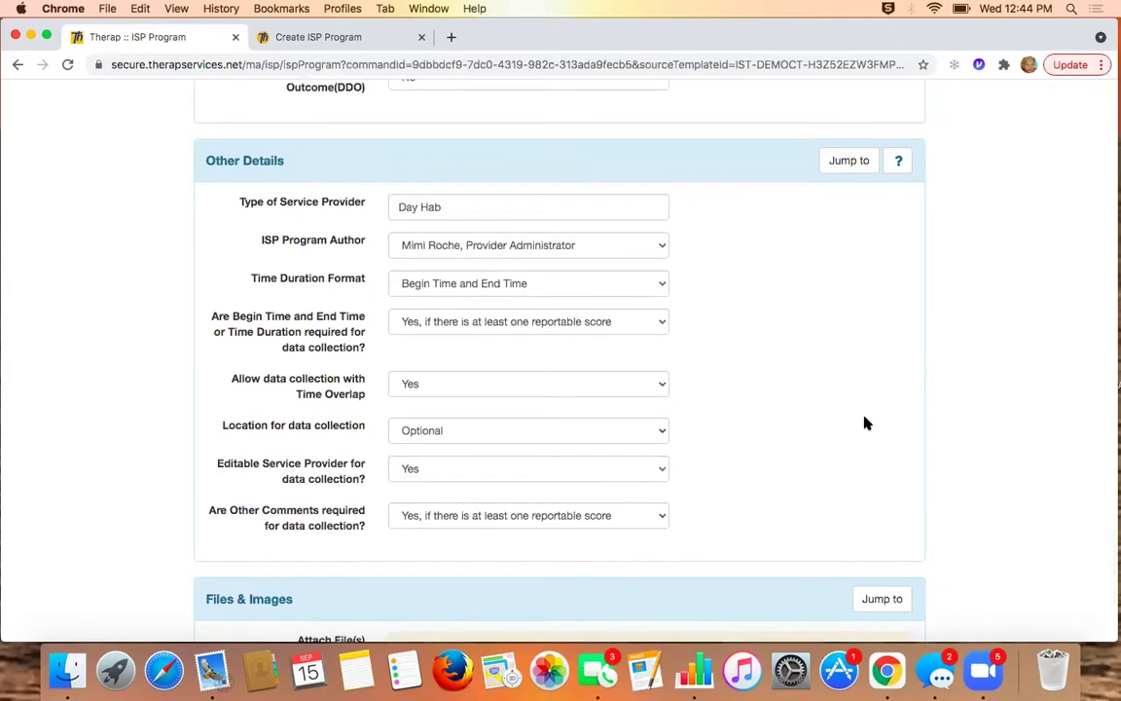
scroll(866, 422, "down", 5)
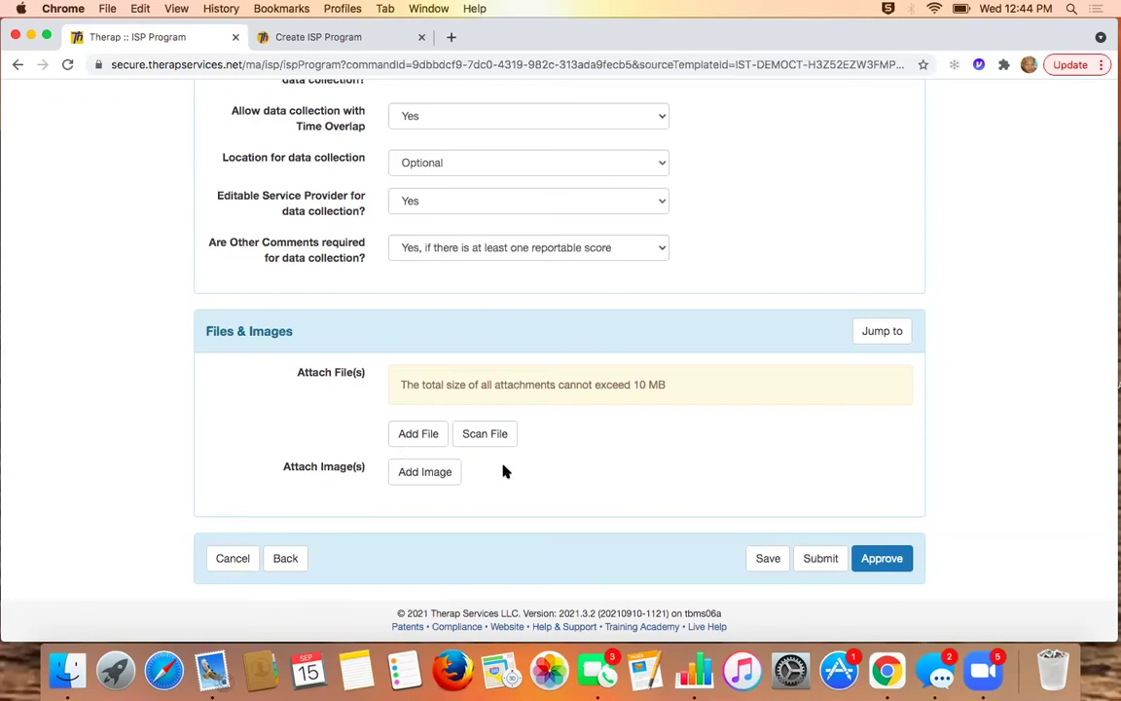
scroll(503, 471, "up", 10)
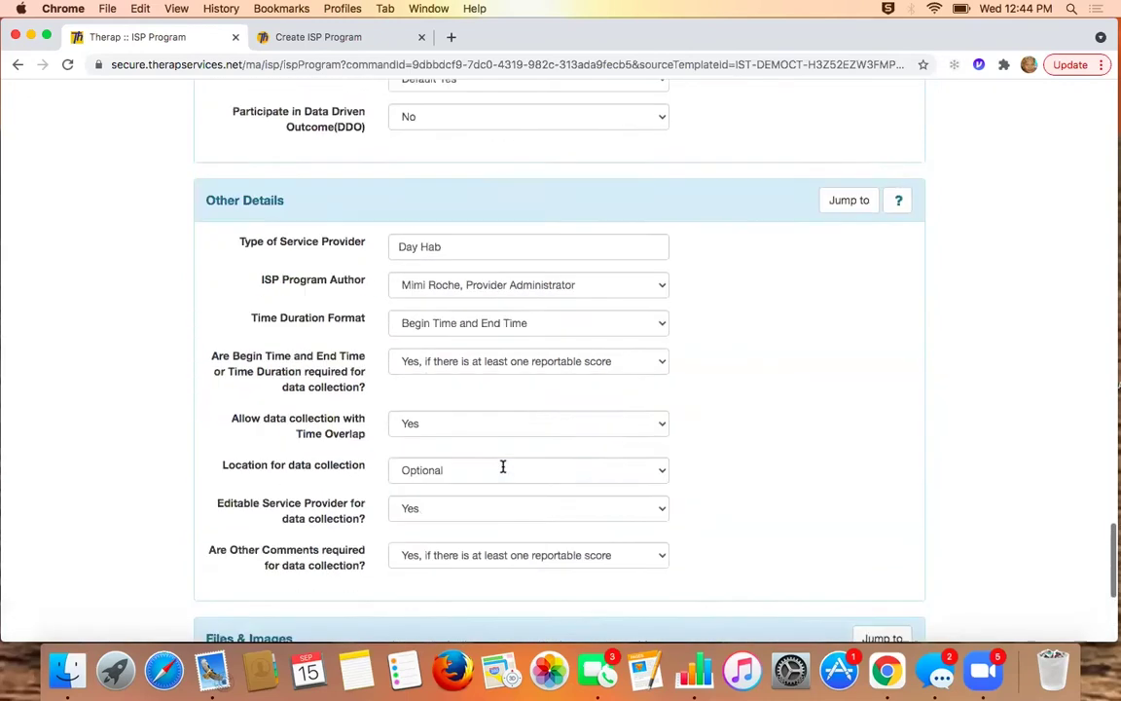
scroll(503, 466, "up", 15)
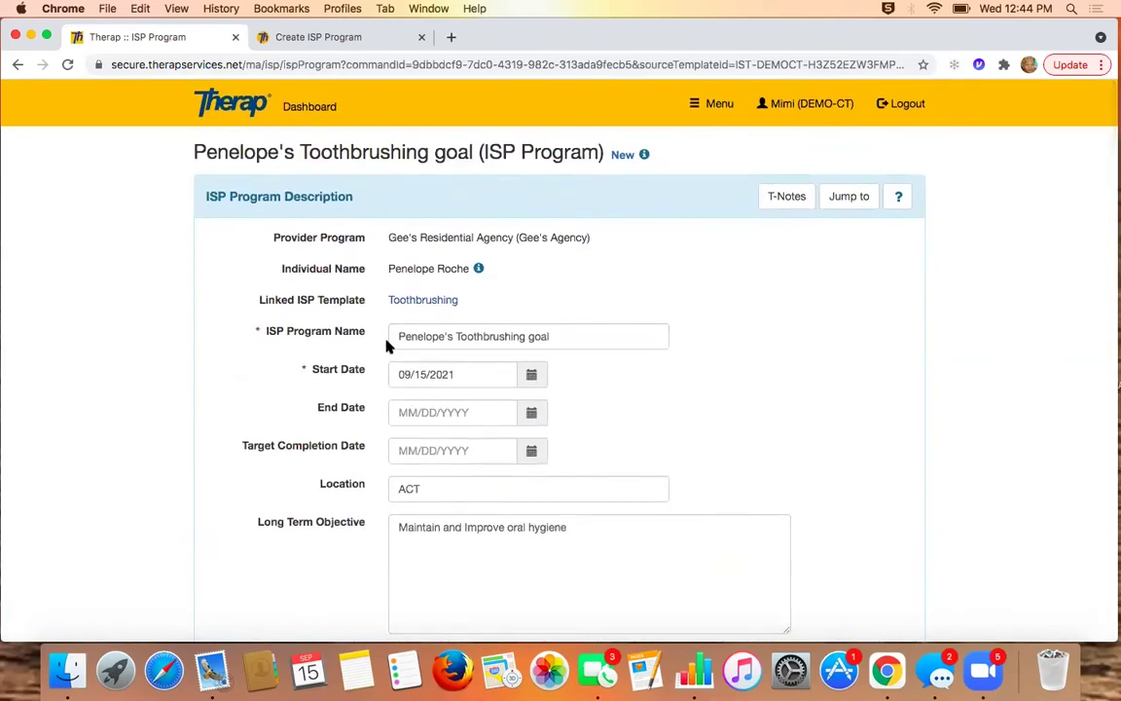
left_click_drag(387, 266, 467, 270)
left_click(701, 289)
scroll(700, 289, "down", 10)
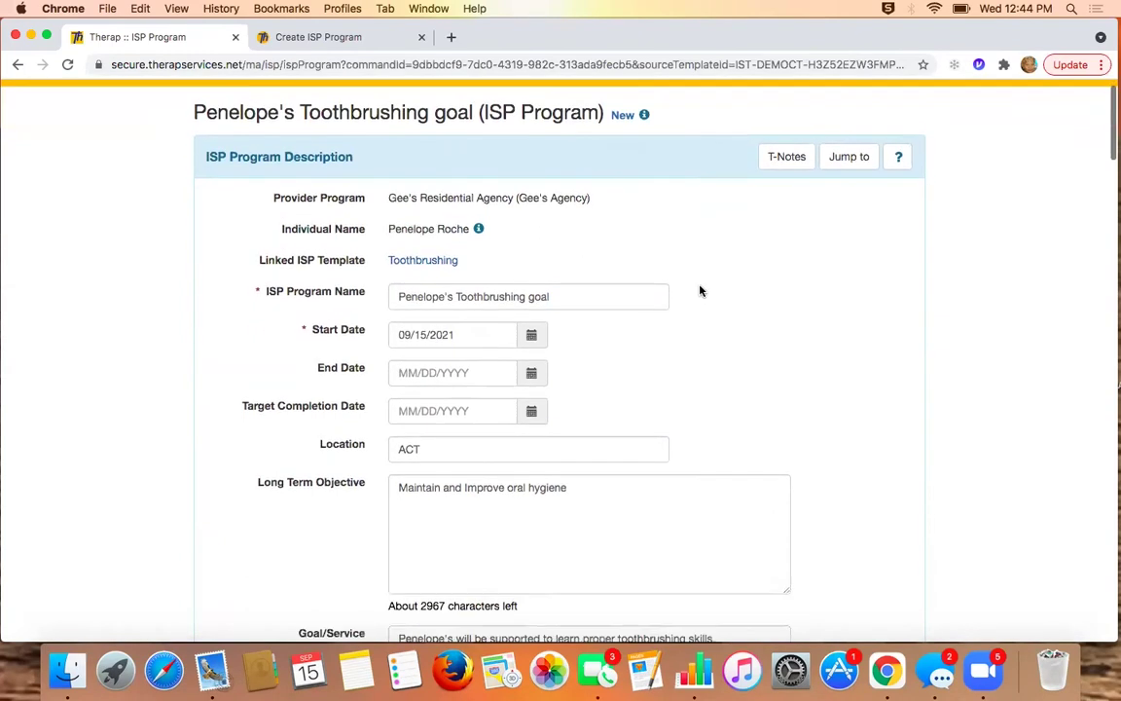
Approve the toothbrushing ISP Program and confirm the approval.
scroll(701, 285, "down", 20)
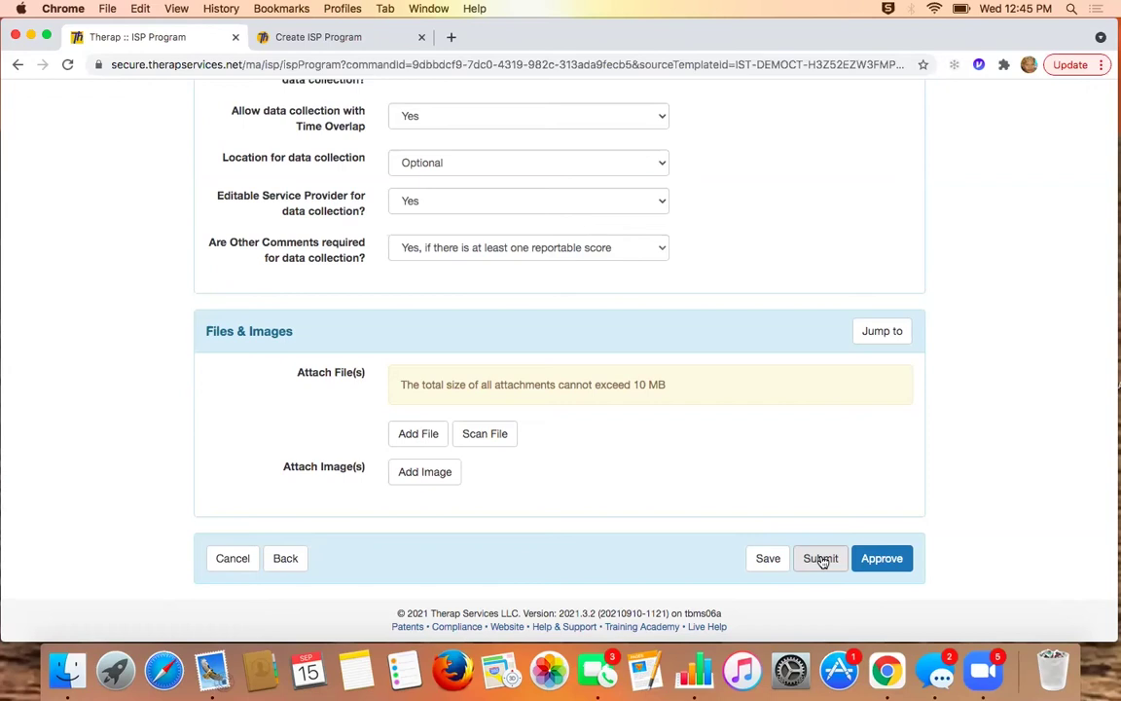
left_click(879, 564)
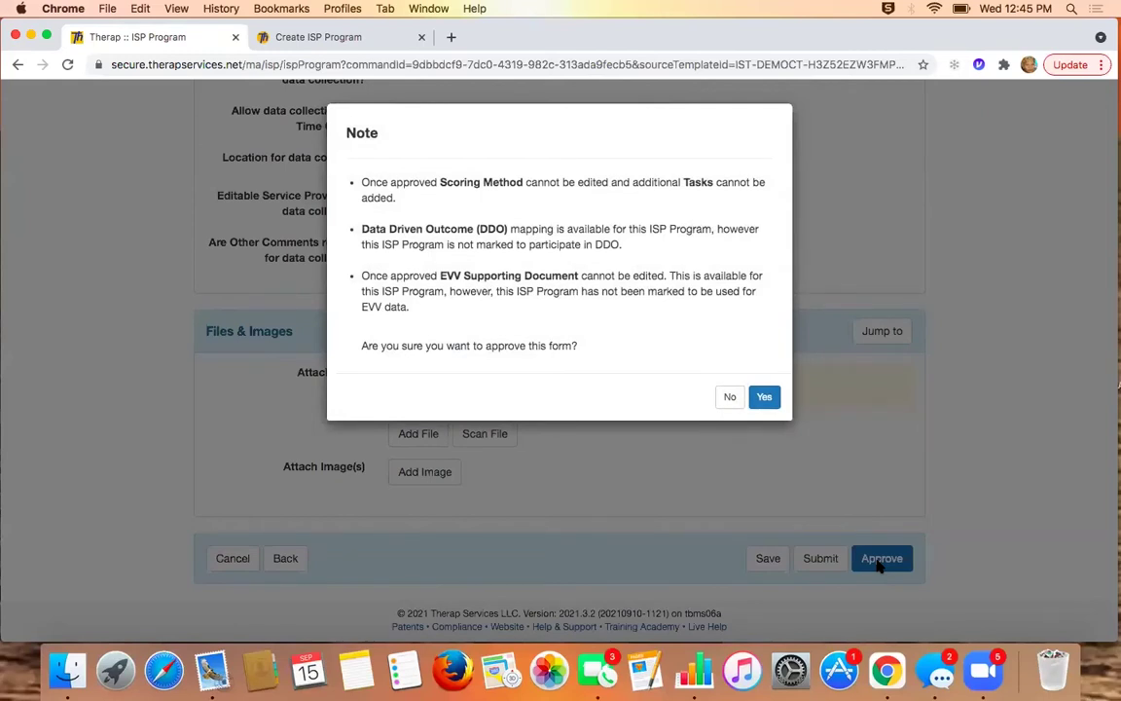
left_click(766, 397)
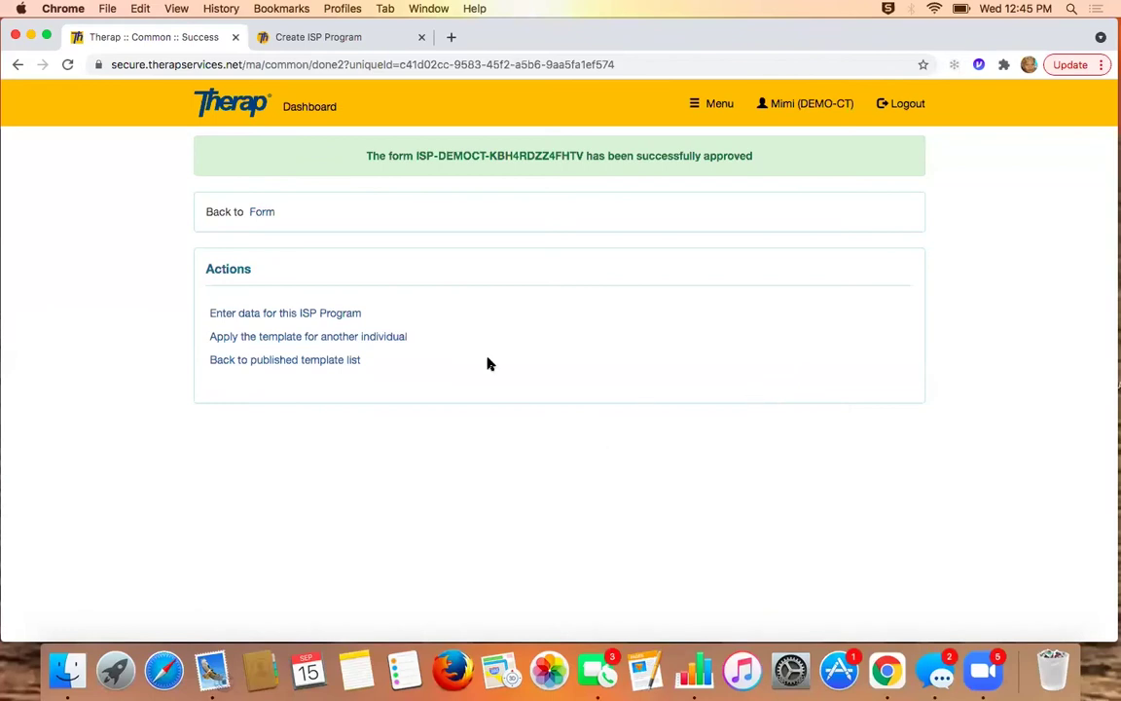
Go to the dashboard's To Do list and locate the ISP Data module.
left_click(326, 109)
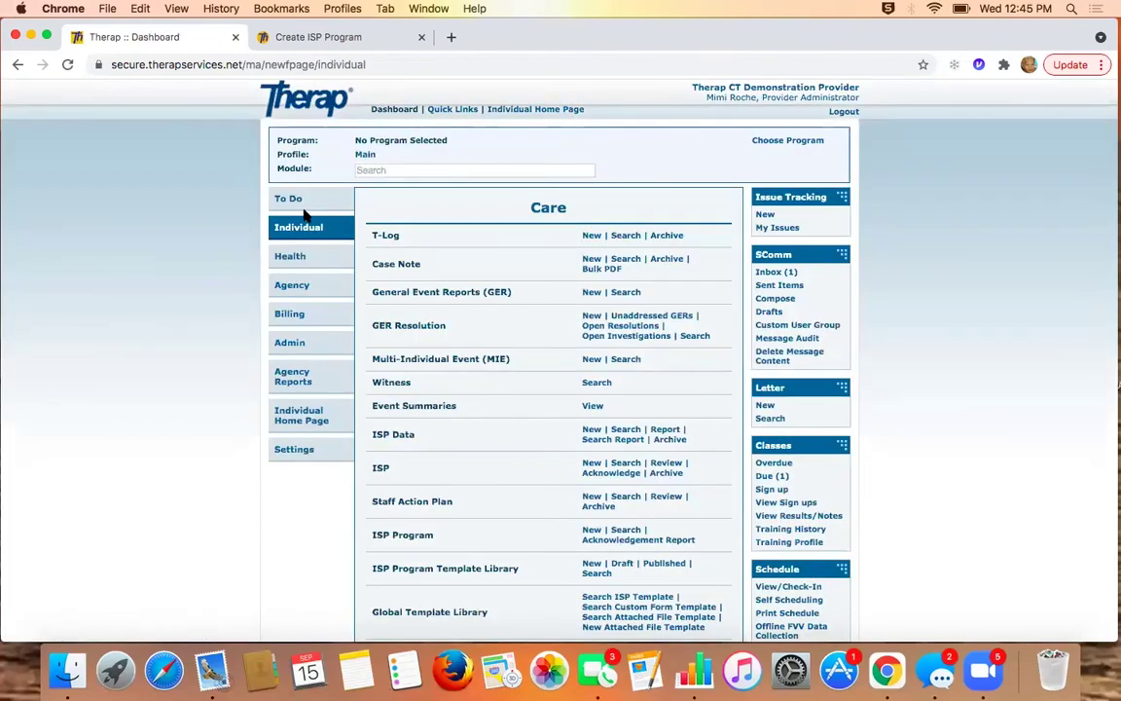
left_click(294, 200)
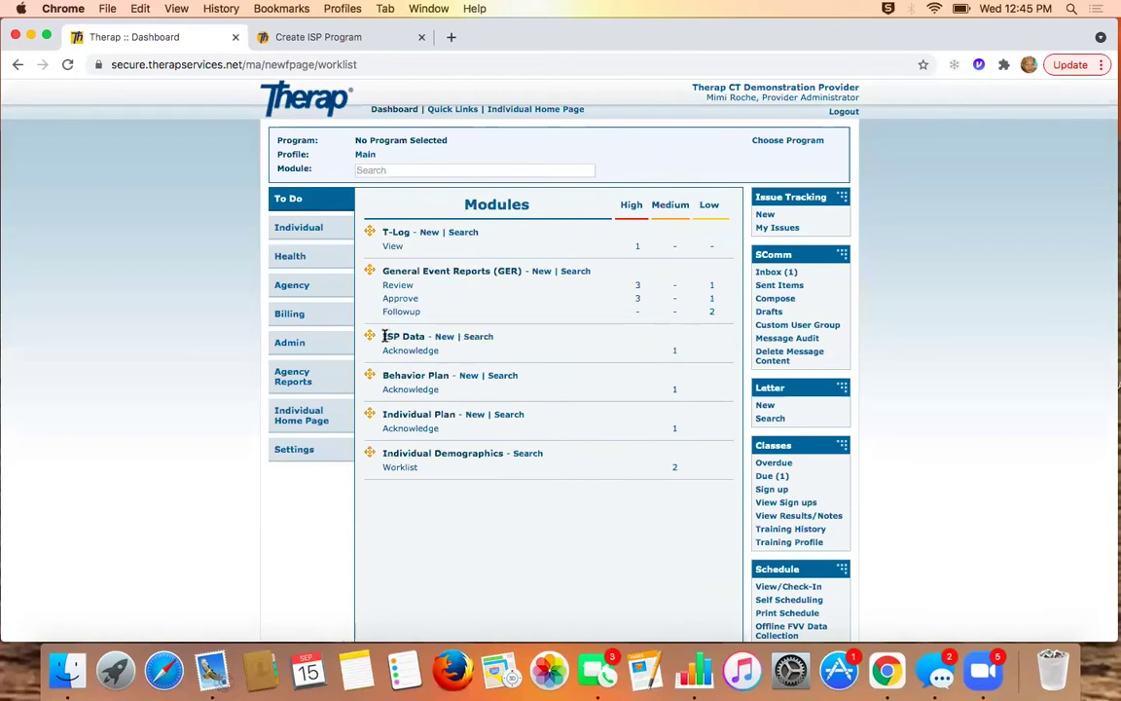
left_click_drag(385, 335, 423, 343)
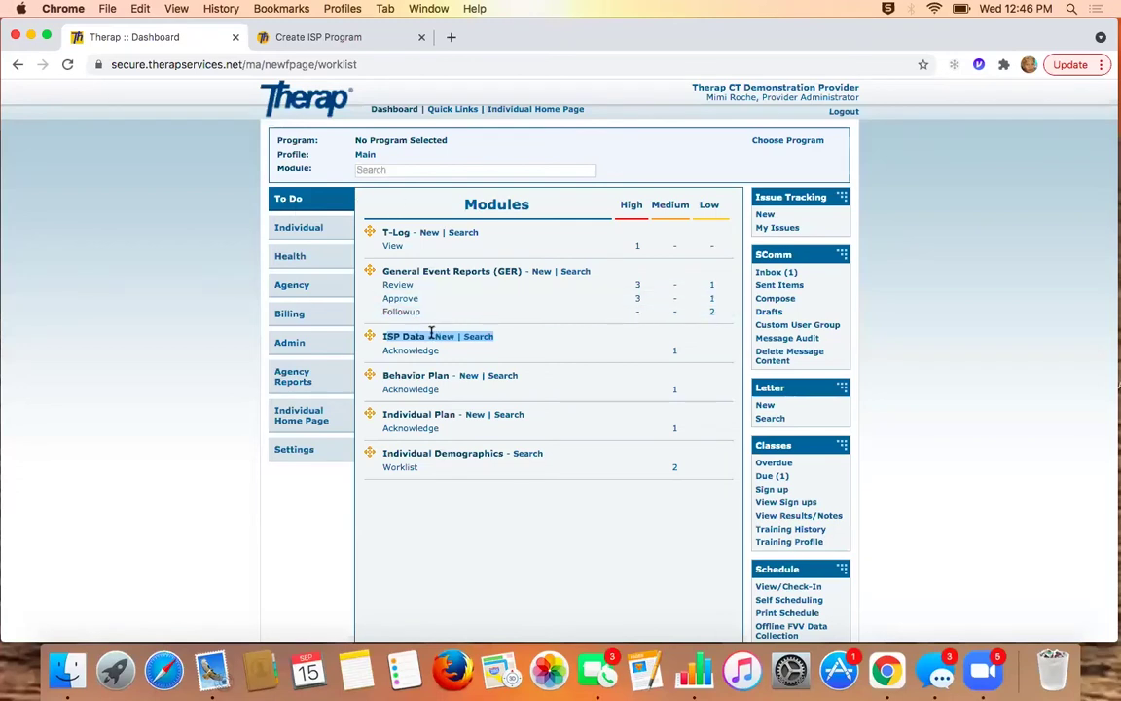
Start new ISP Data for Gee's Residential Agency, filtering programs by "gee", and open the first listed individual's Toothbrushing goal program.
left_click(313, 230)
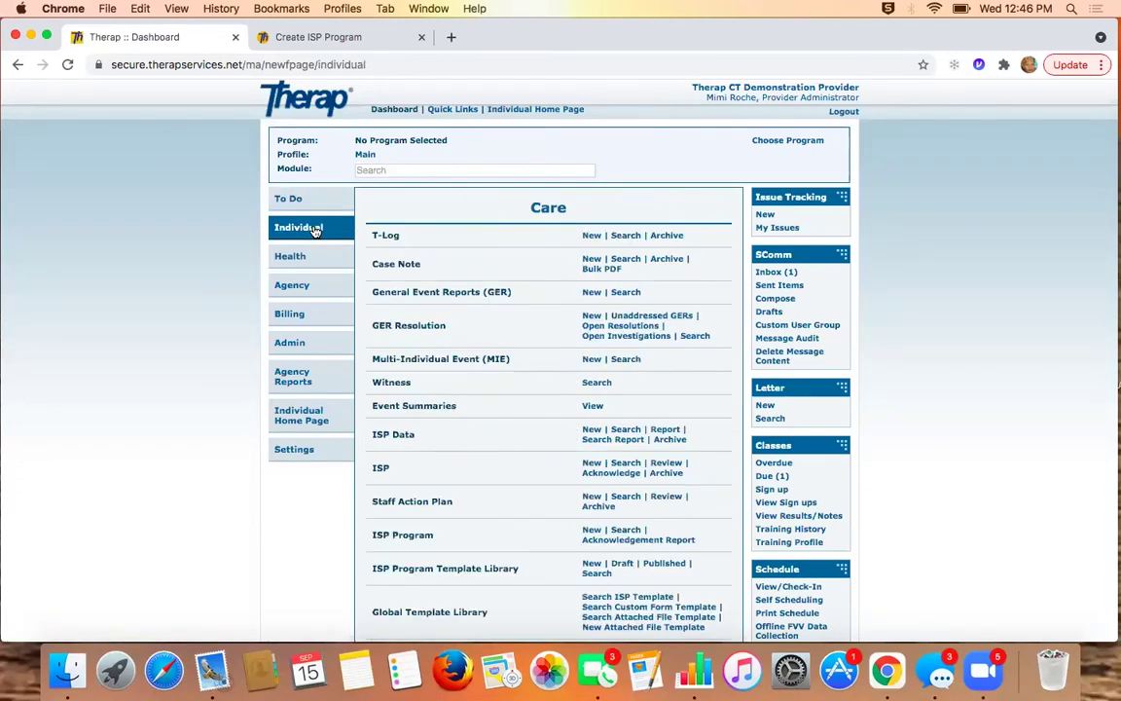
left_click(589, 431)
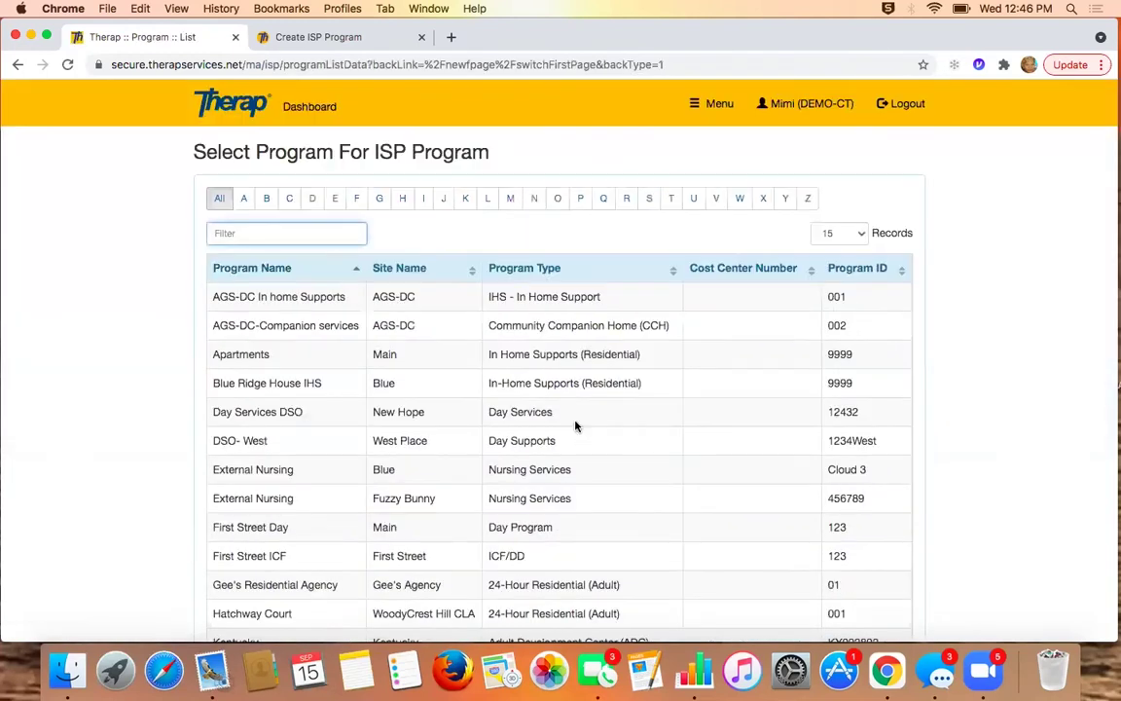
type("gee")
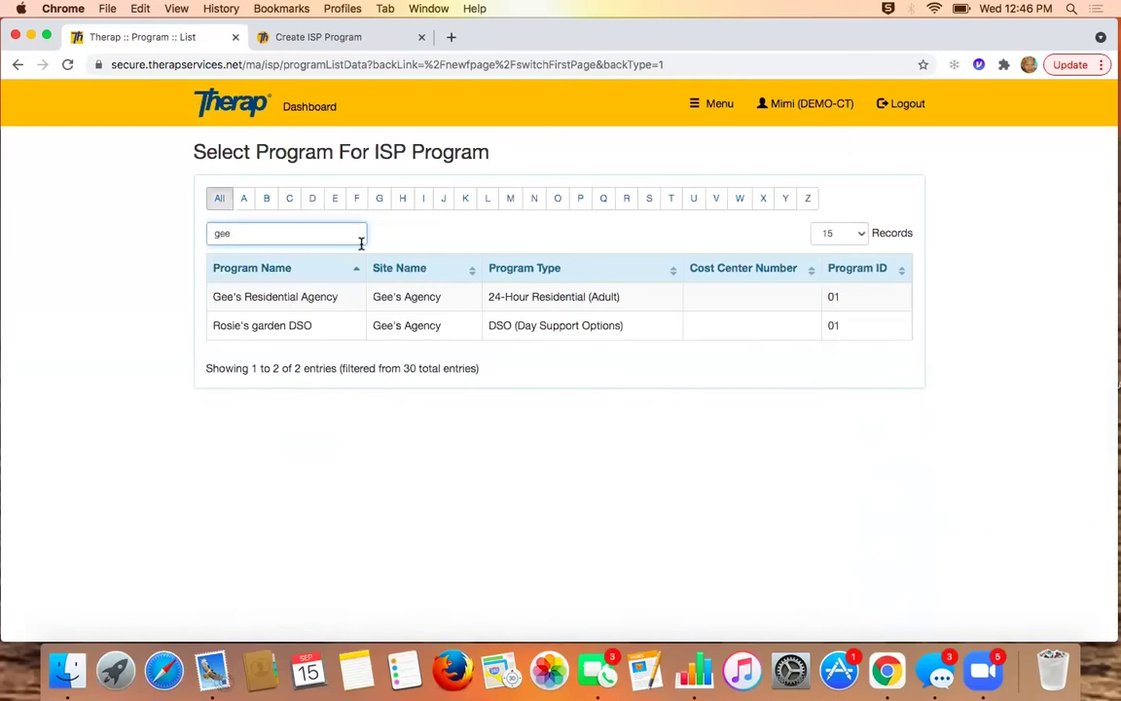
left_click(355, 300)
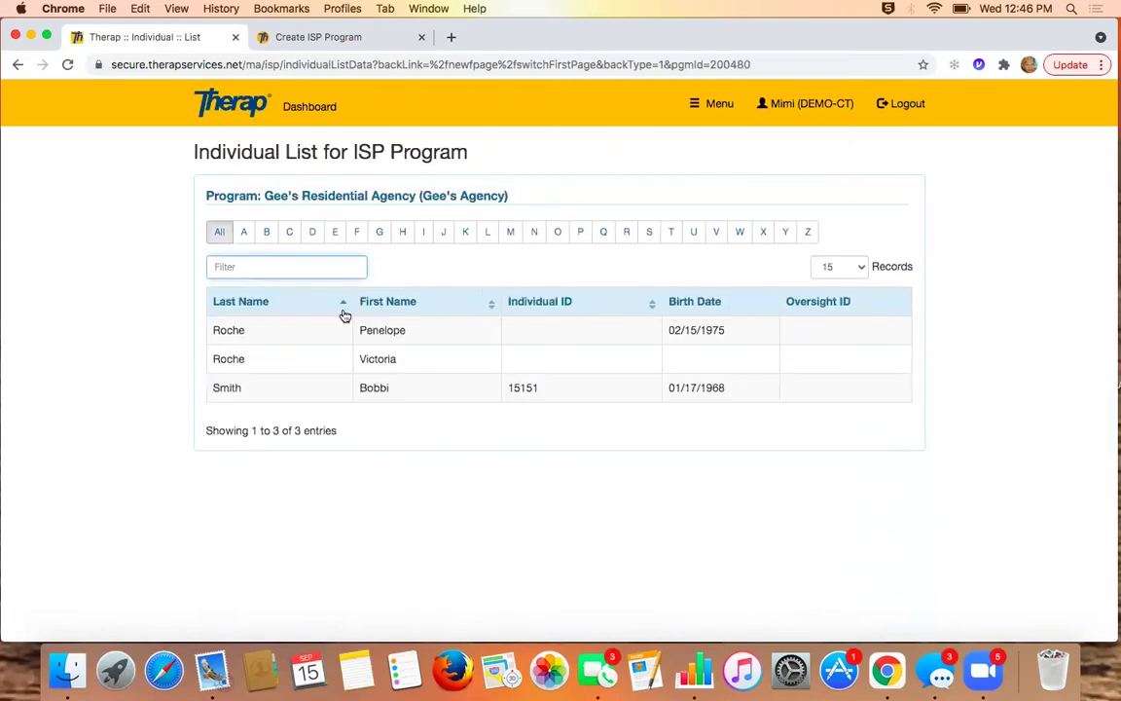
left_click(340, 337)
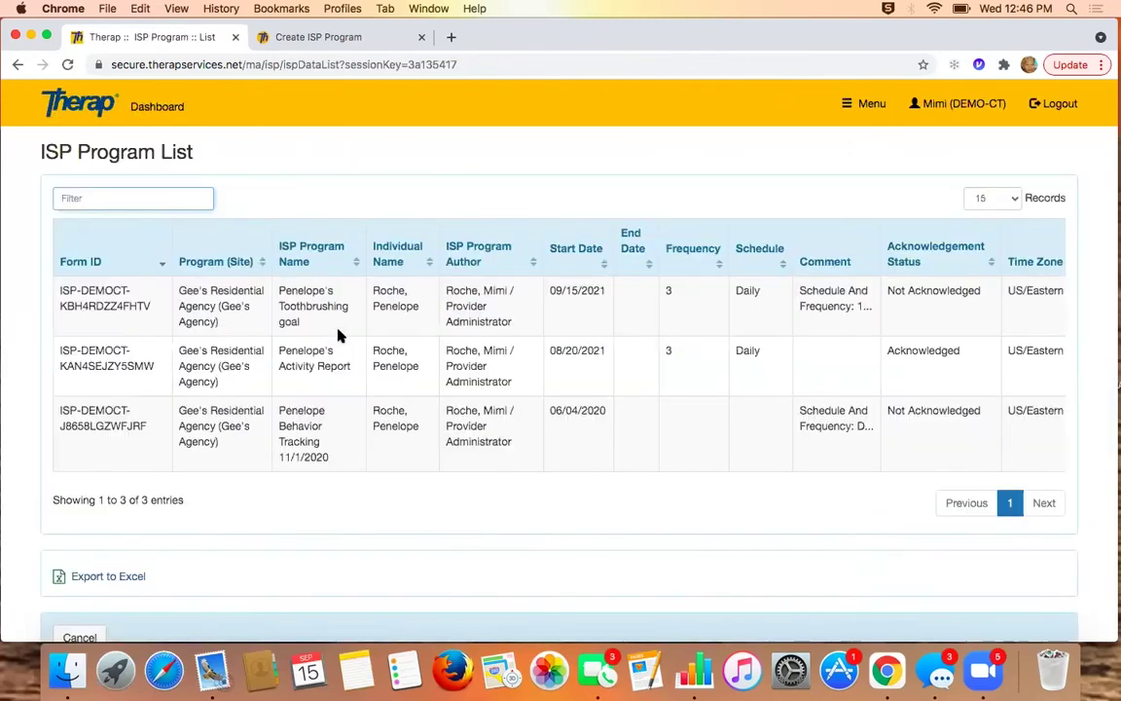
left_click(913, 313)
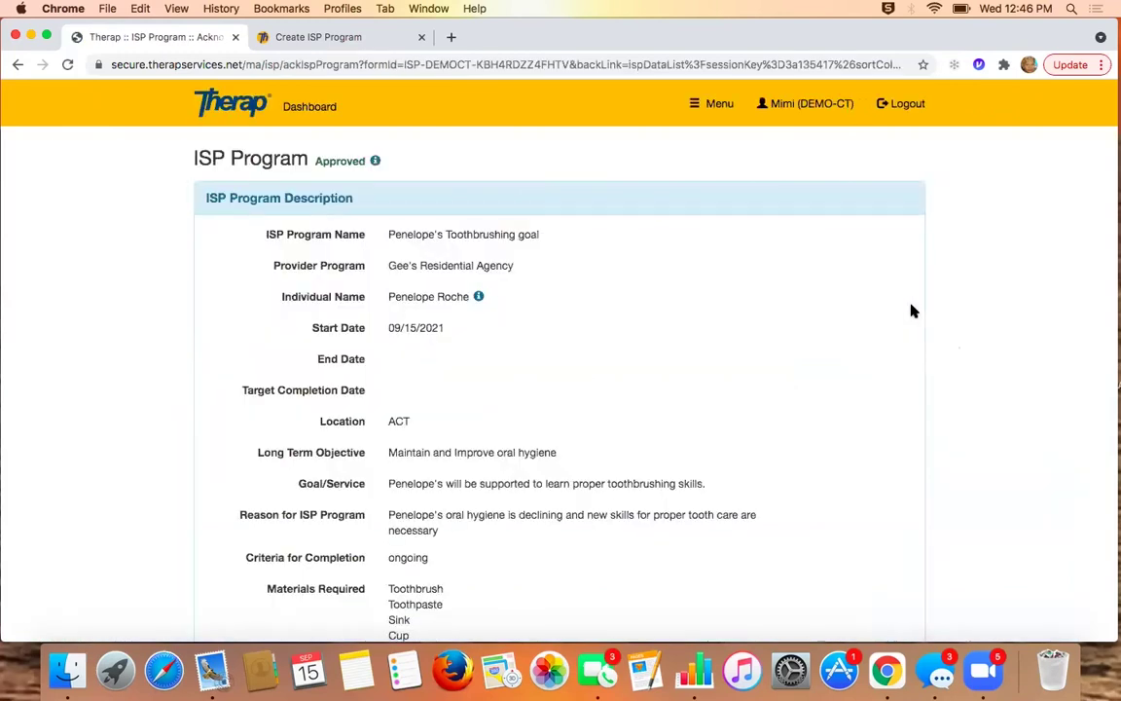
Review the approved toothbrushing program's description, schedule, scoring, tasks, teaching method, external connections and other details.
scroll(913, 311, "down", 1)
scroll(913, 311, "down", 4)
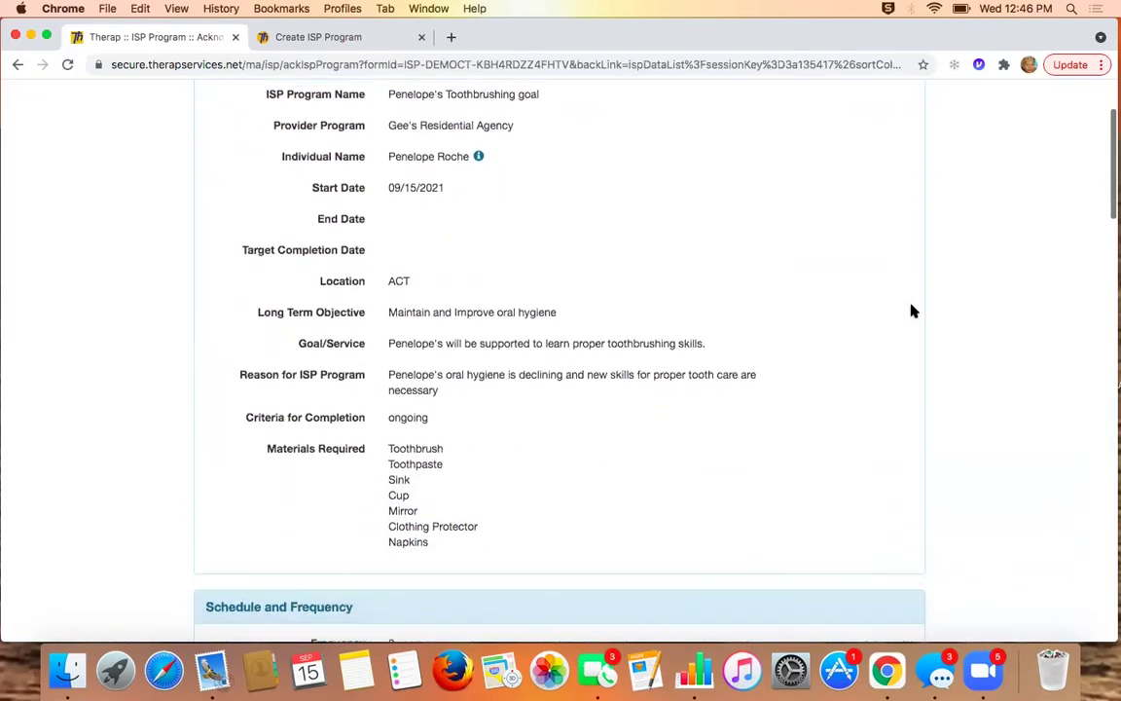
scroll(913, 310, "down", 6)
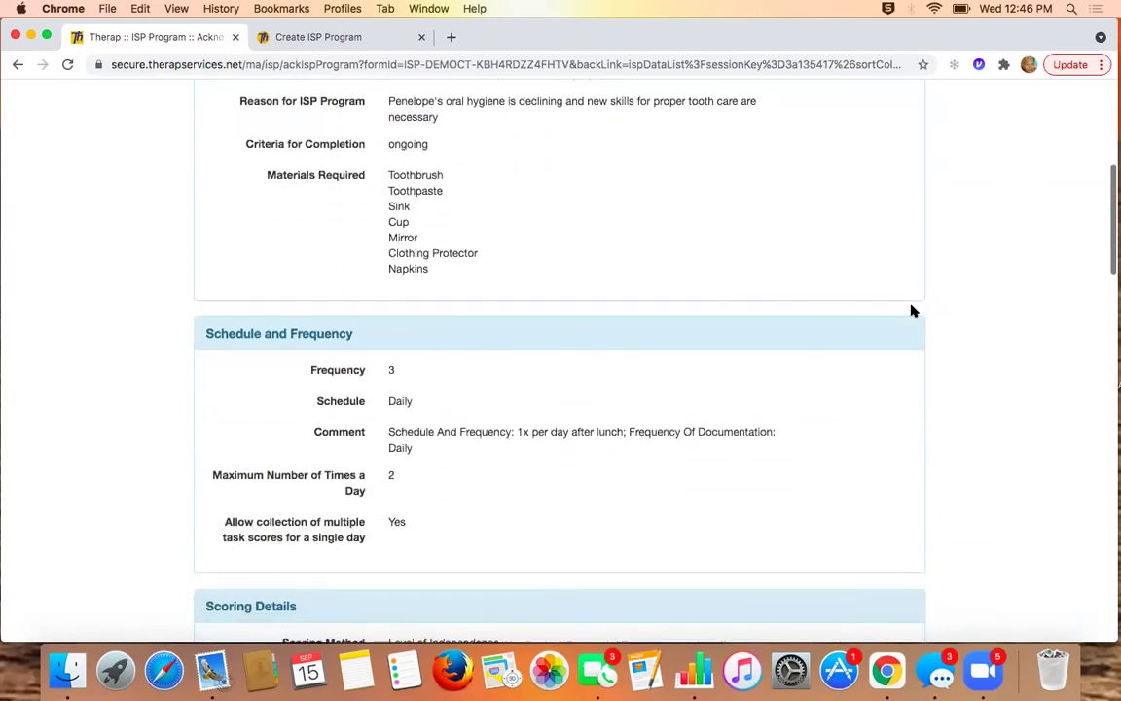
scroll(912, 311, "down", 8)
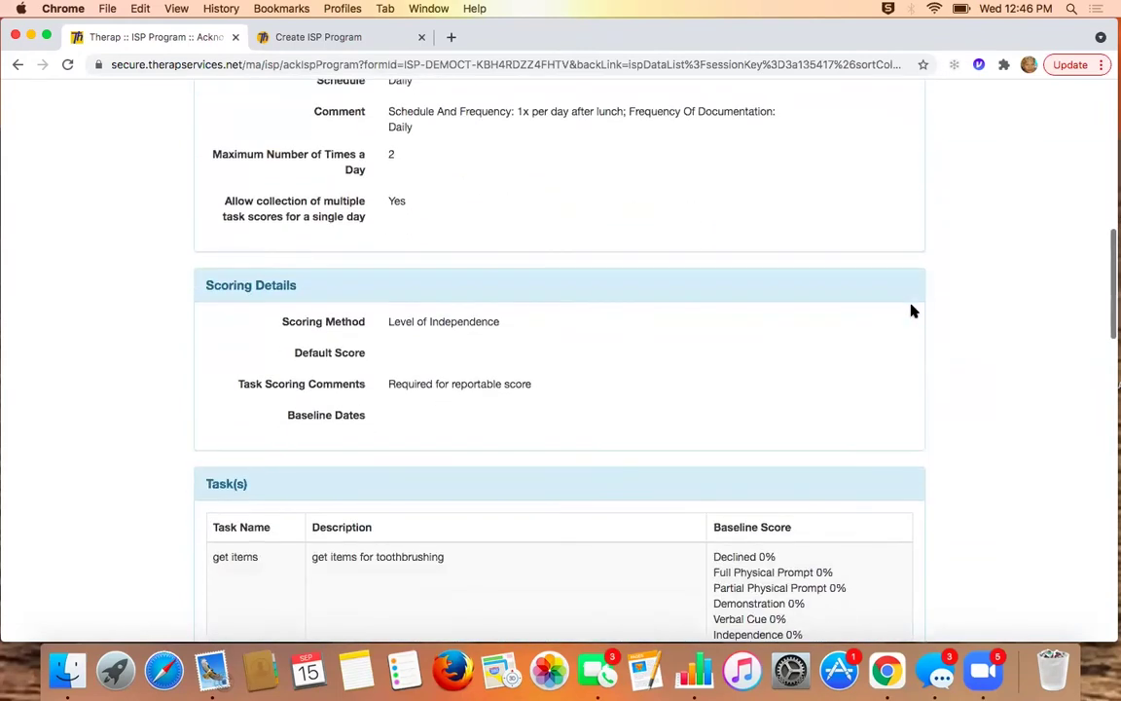
scroll(913, 311, "down", 4)
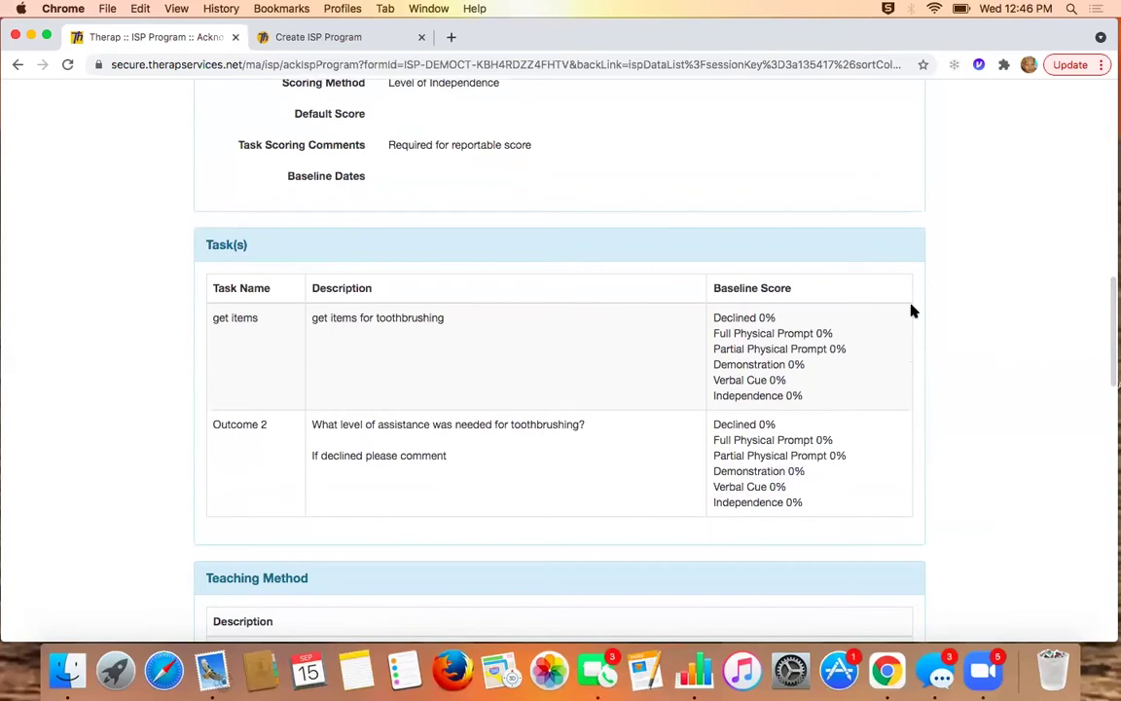
scroll(913, 310, "down", 6)
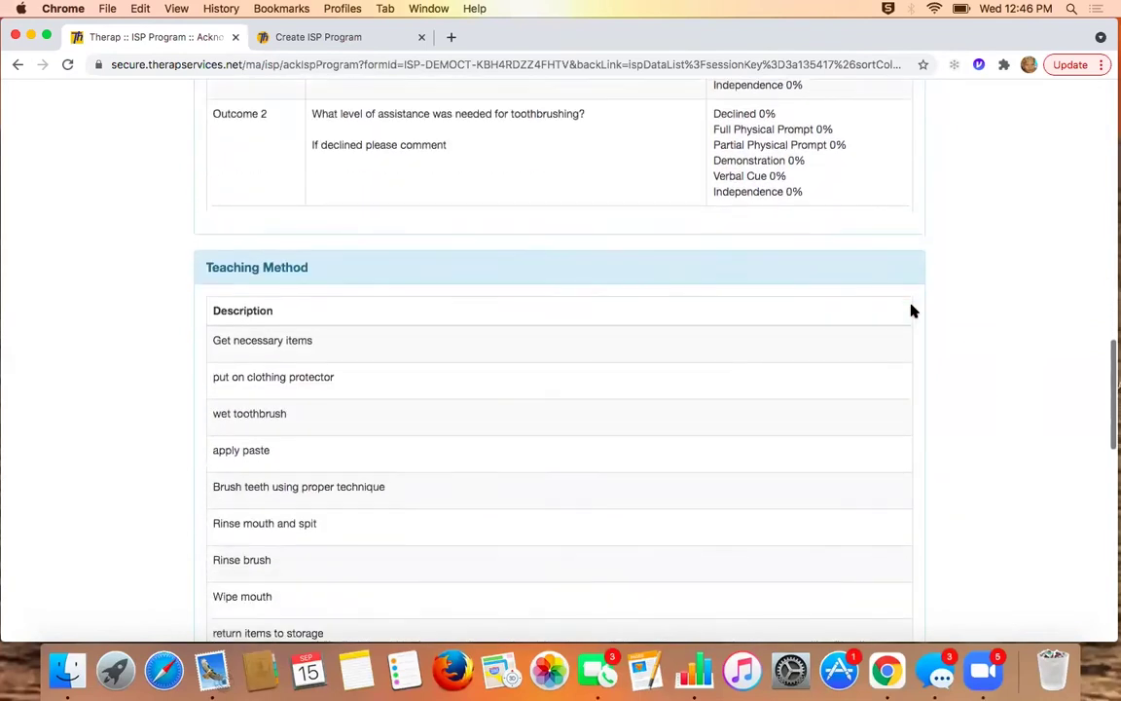
scroll(635, 407, "down", 11)
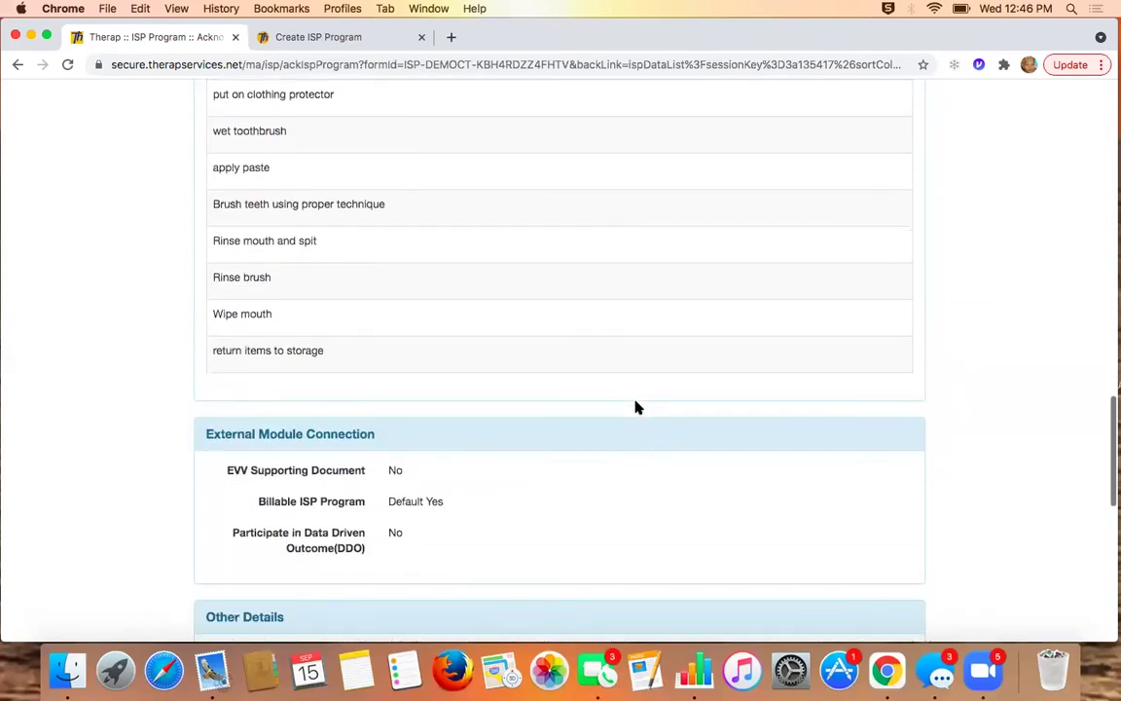
scroll(635, 407, "down", 2)
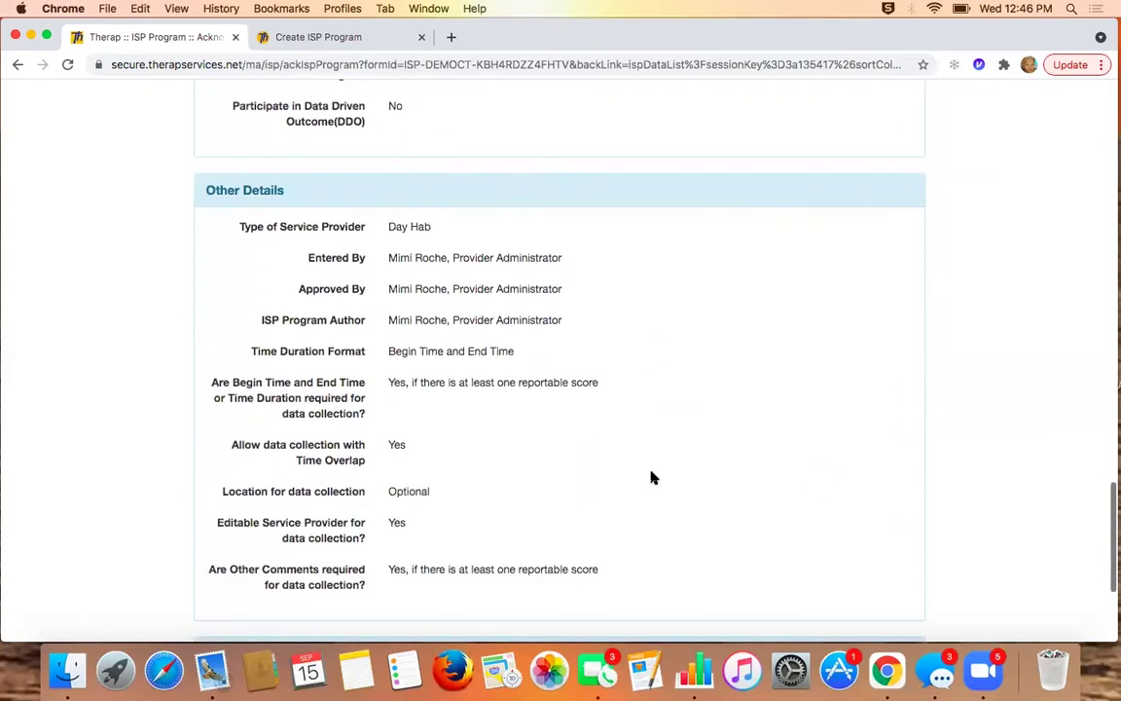
scroll(681, 476, "down", 3)
scroll(702, 478, "down", 2)
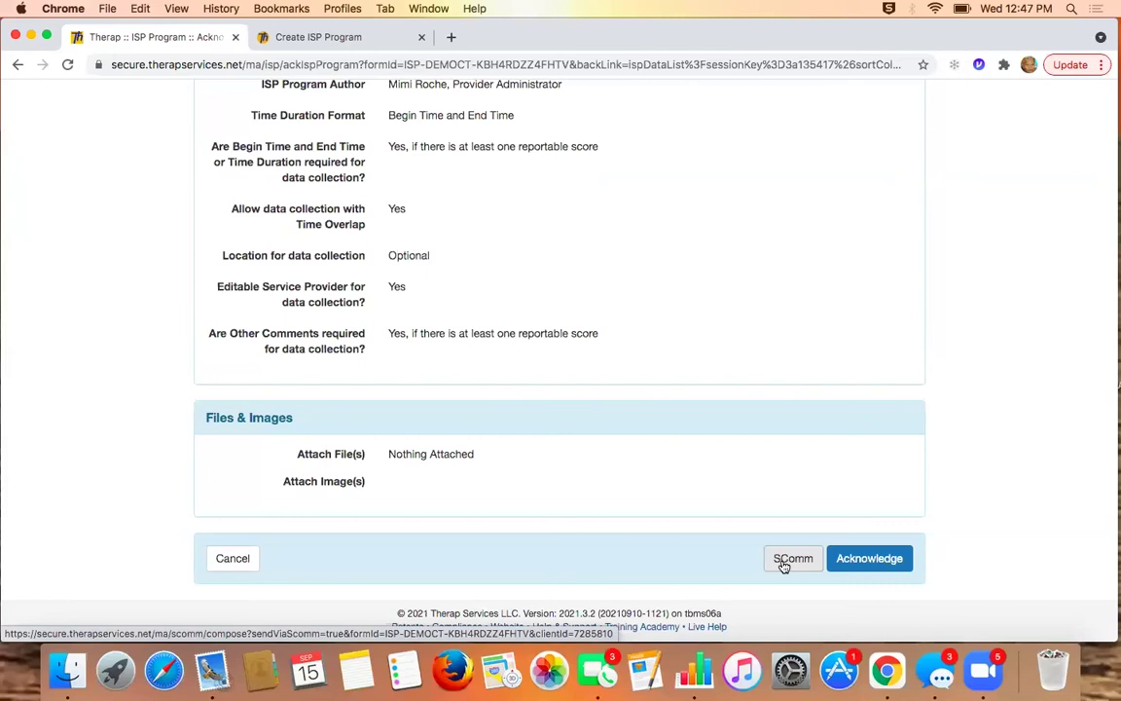
Acknowledge the toothbrushing program as read and understood, and continue to data collection for 09/15/2021.
left_click(849, 557)
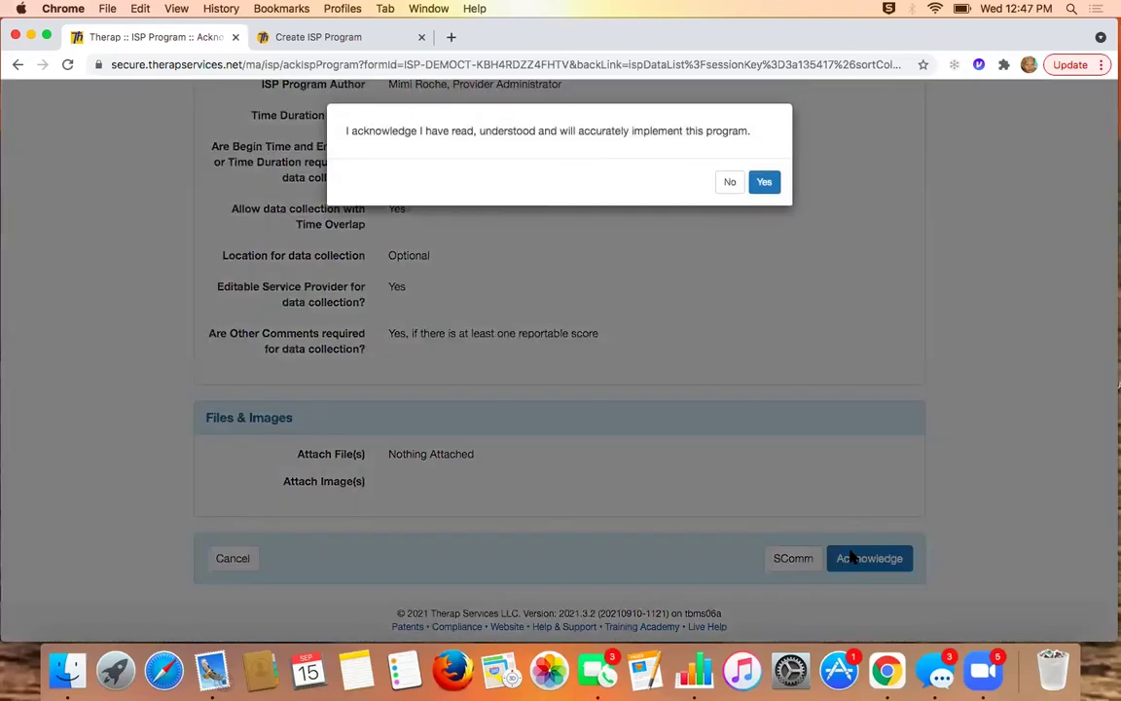
left_click(765, 183)
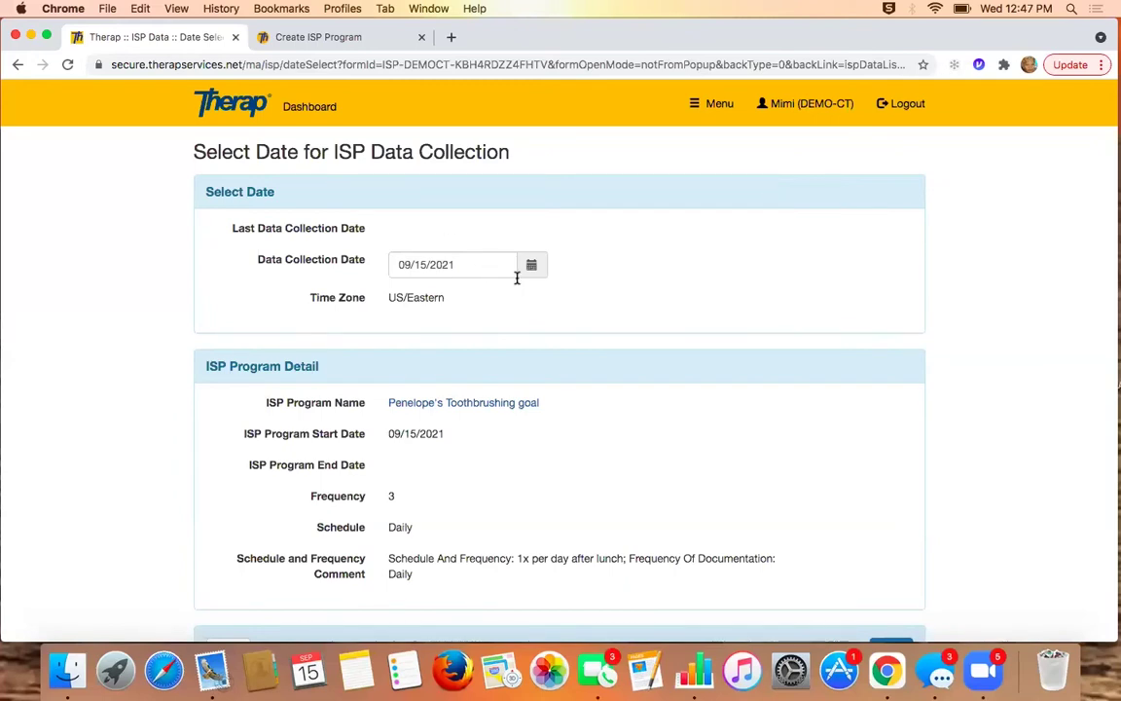
left_click(464, 267)
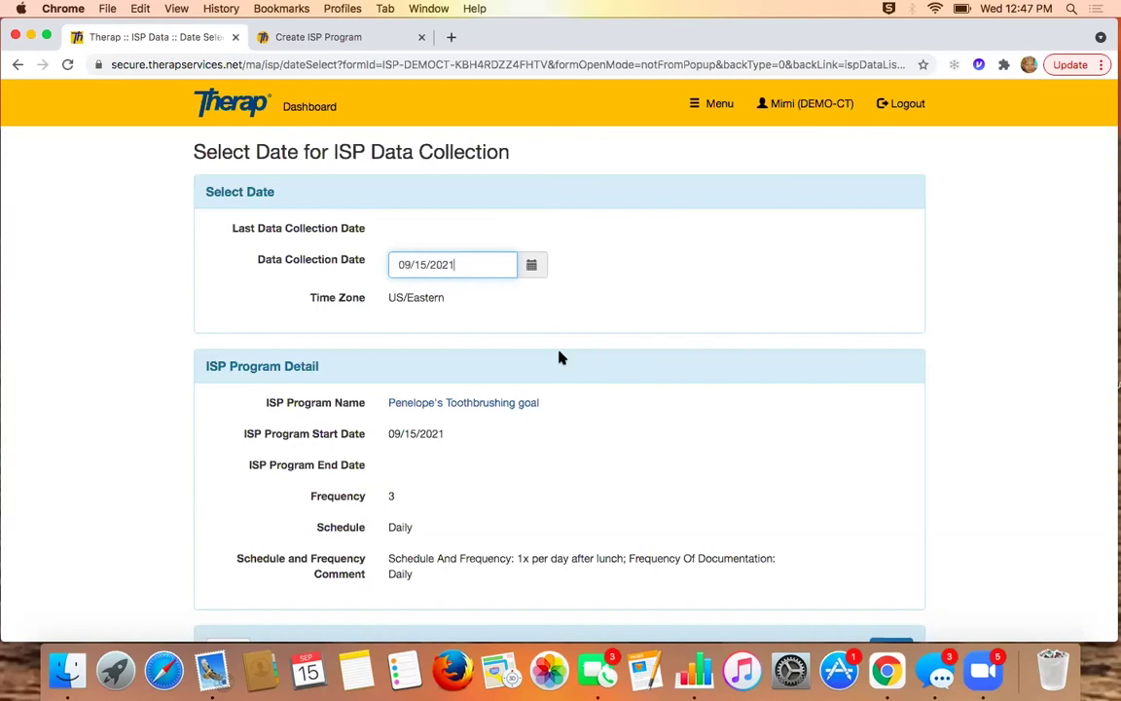
scroll(758, 336, "down", 2)
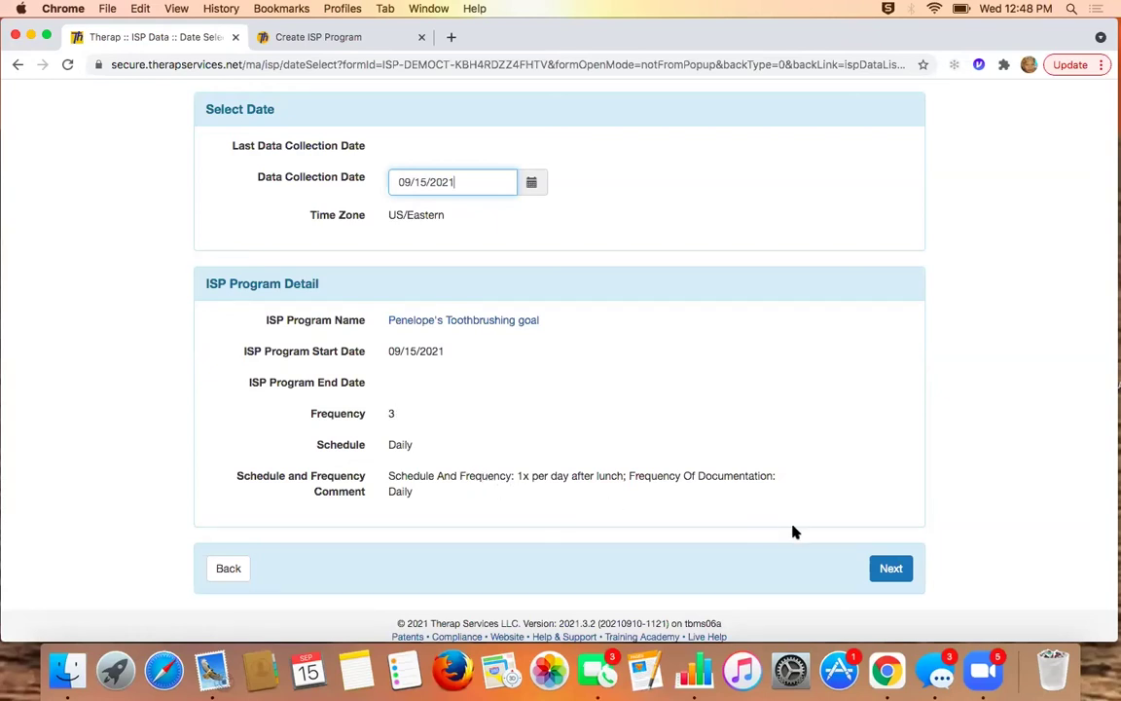
left_click(890, 568)
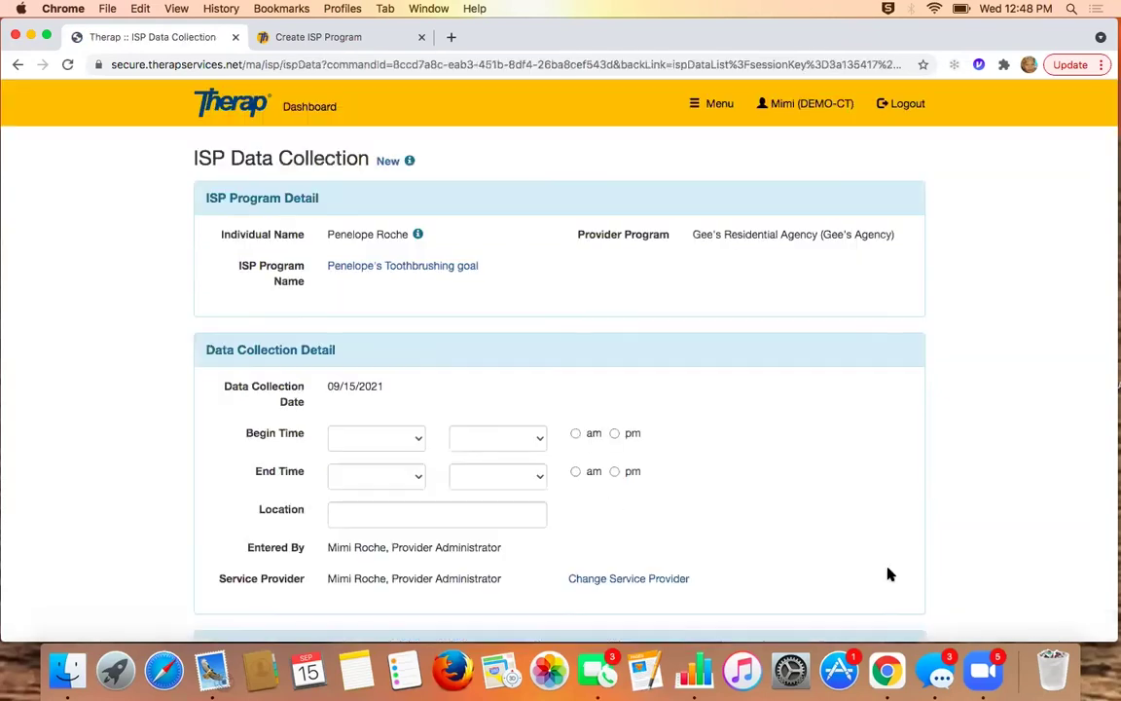
Set the data collection Begin Time to 06:00.
scroll(887, 574, "down", 3)
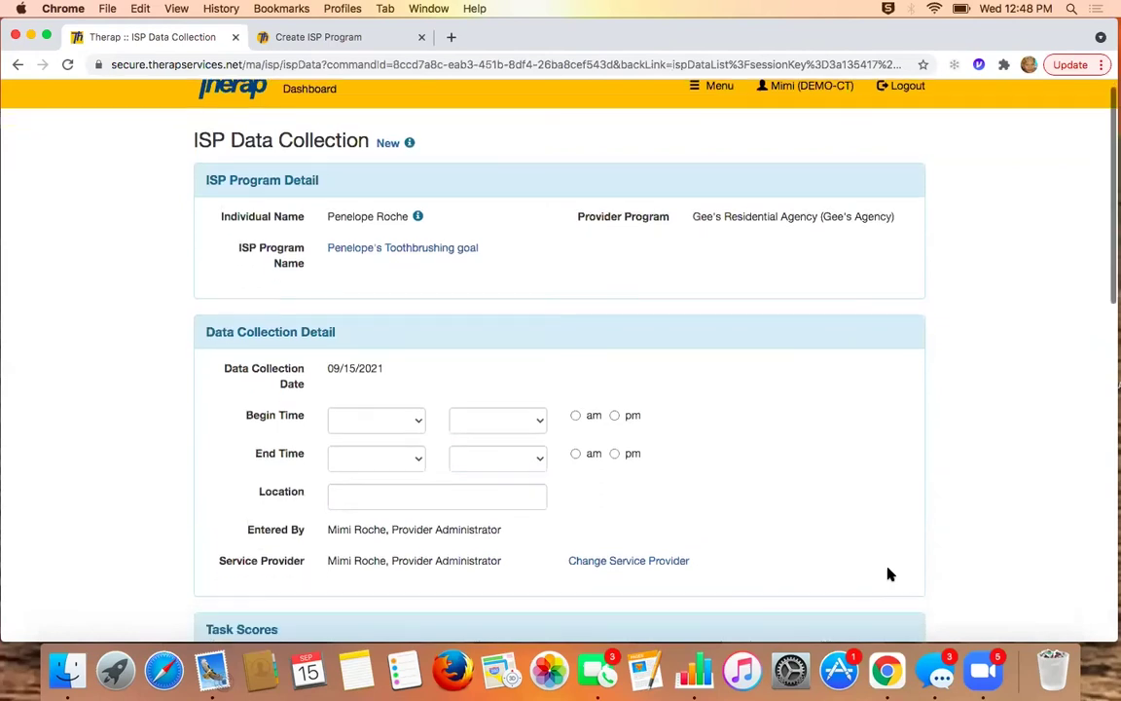
scroll(888, 575, "down", 2)
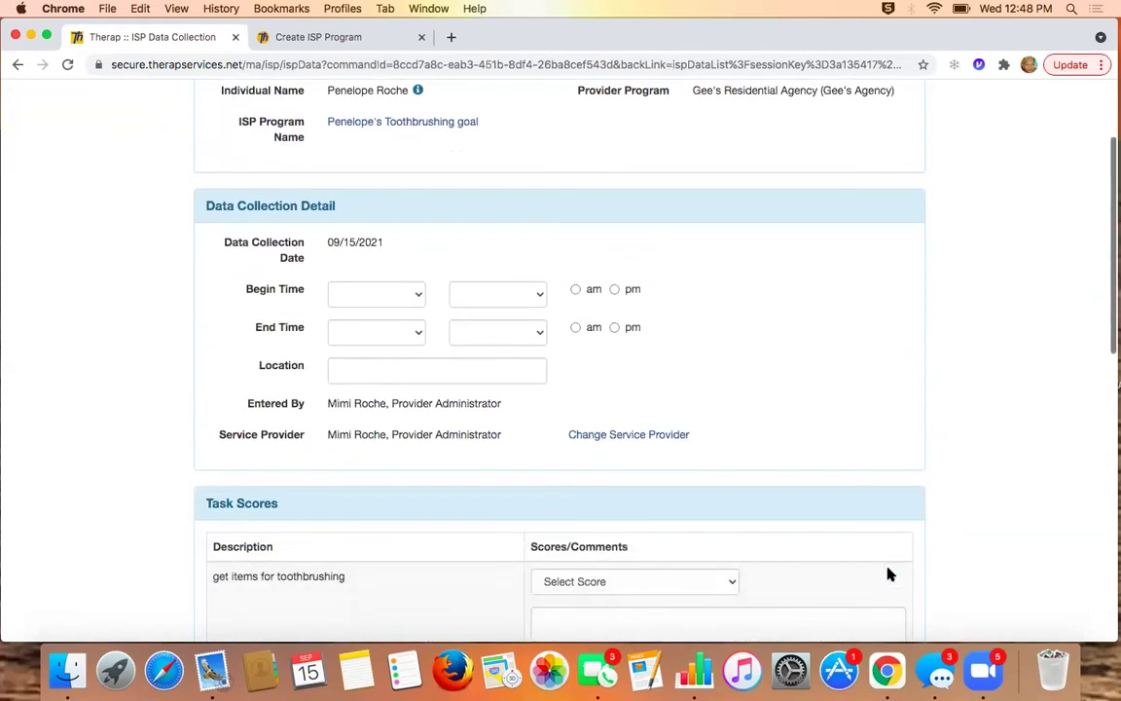
scroll(888, 574, "up", 5)
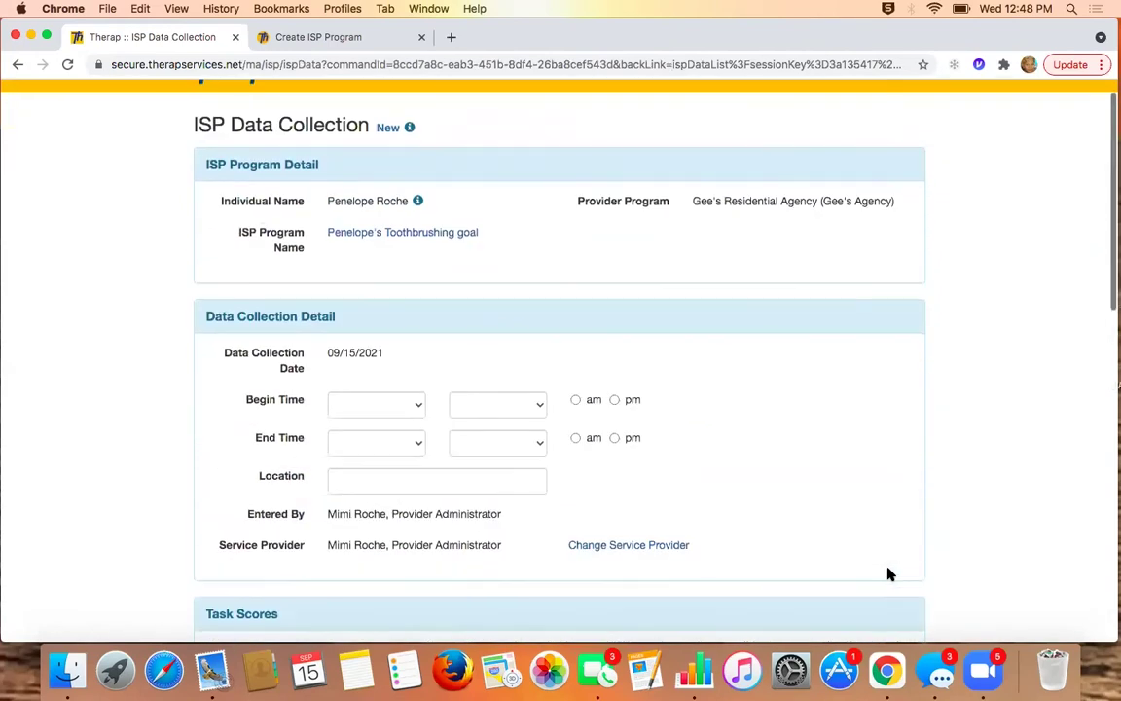
left_click(414, 404)
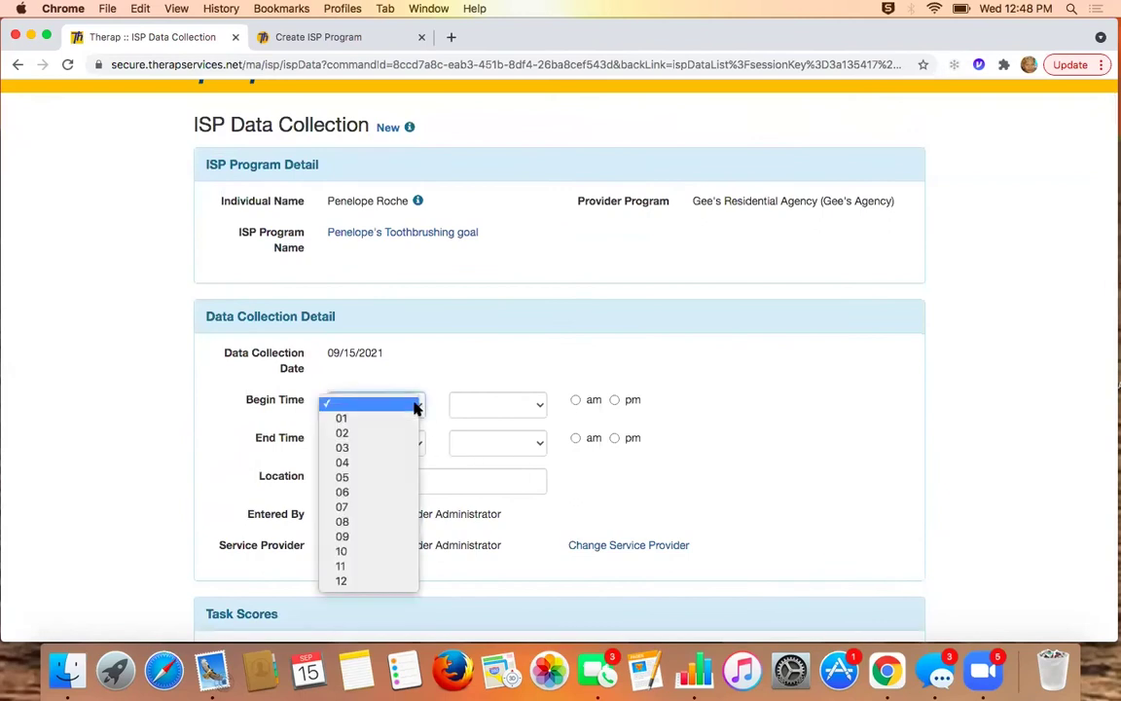
left_click(376, 493)
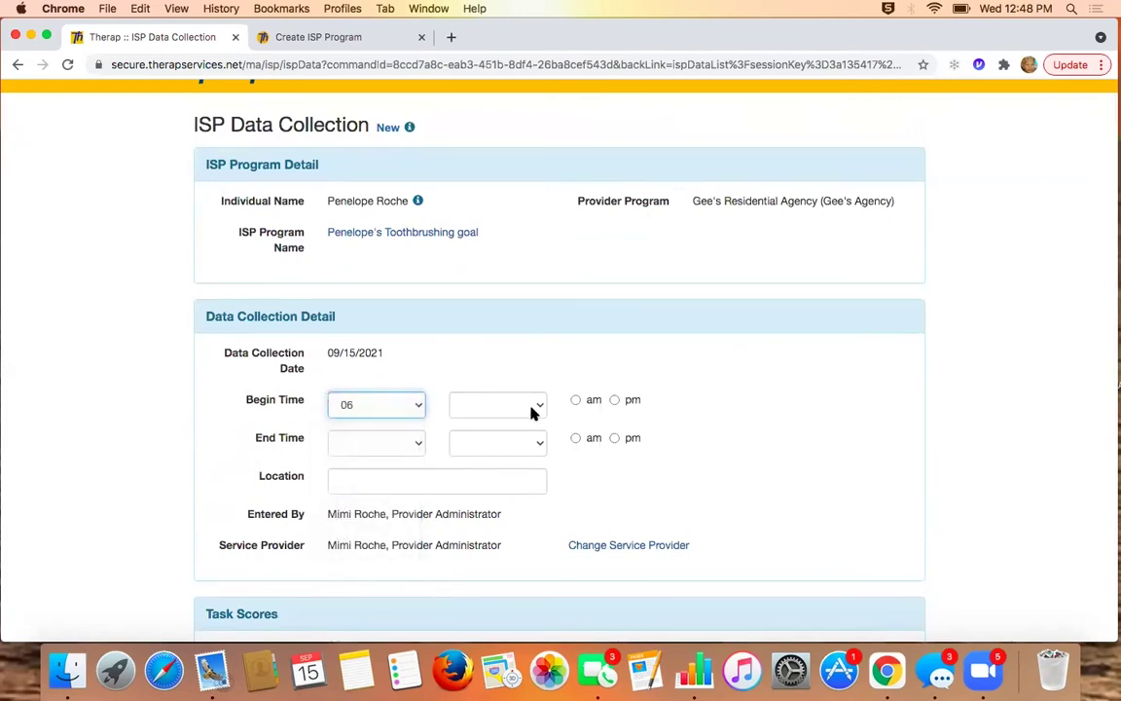
left_click(534, 413)
left_click(517, 419)
Set the End Time to 06:30 and mark both the begin and end times as am.
left_click(420, 444)
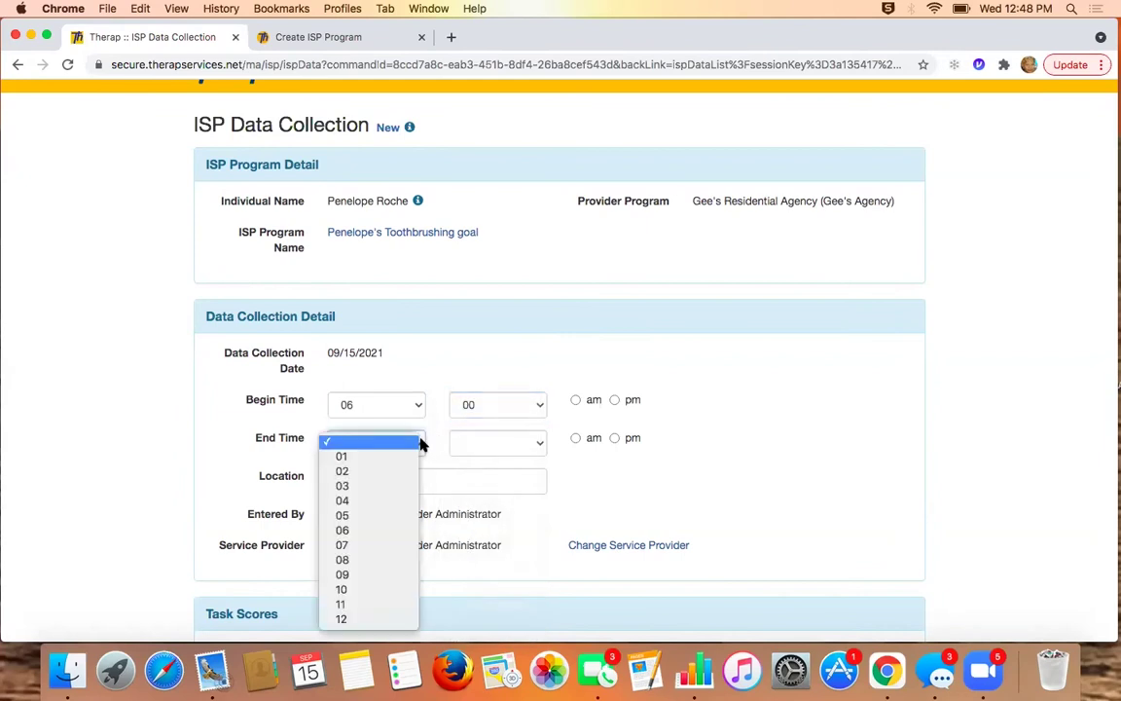
left_click(383, 530)
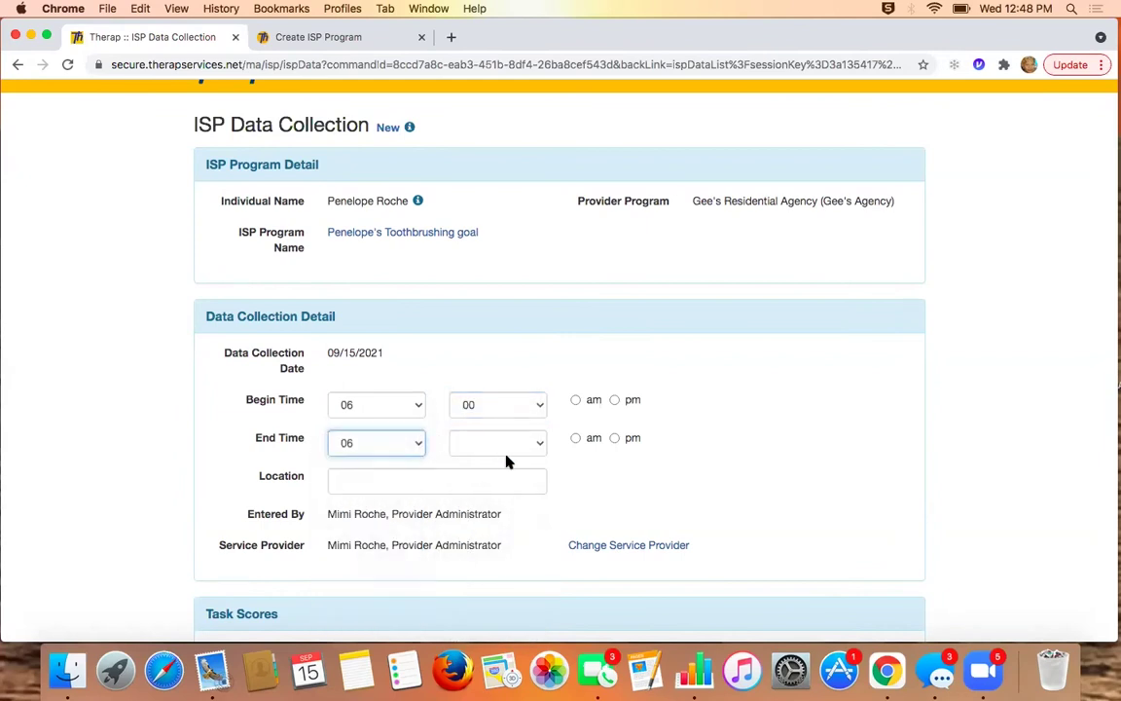
left_click(533, 448)
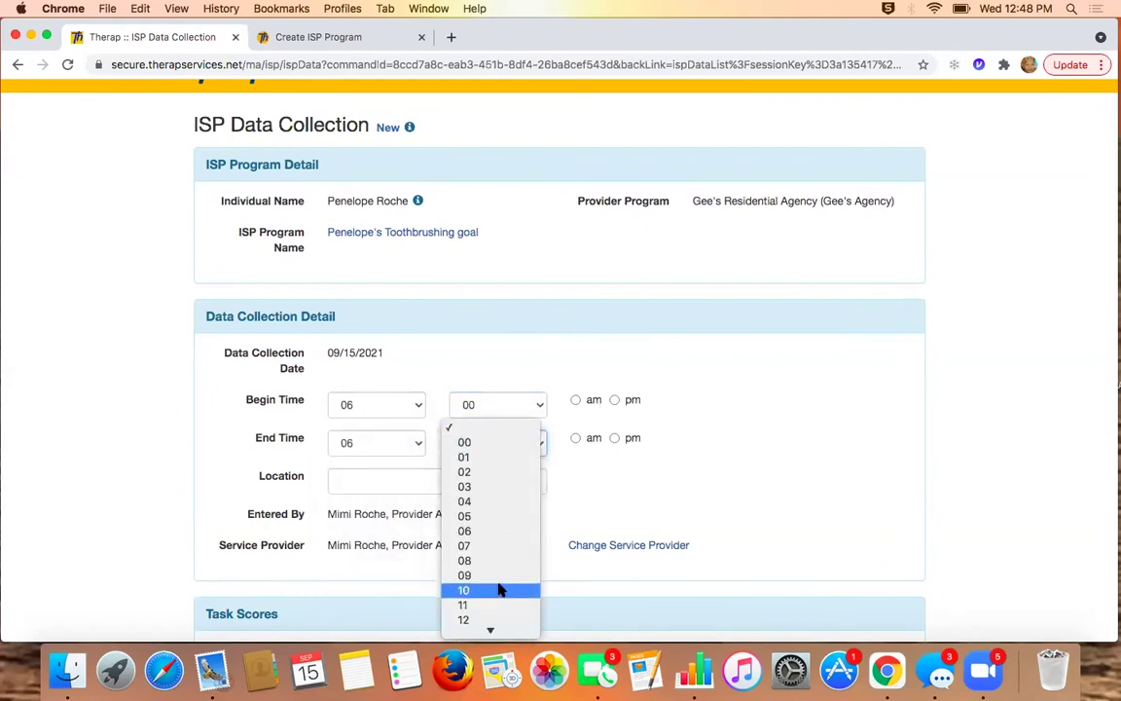
scroll(499, 590, "down", 10)
scroll(498, 590, "down", 3)
left_click(498, 618)
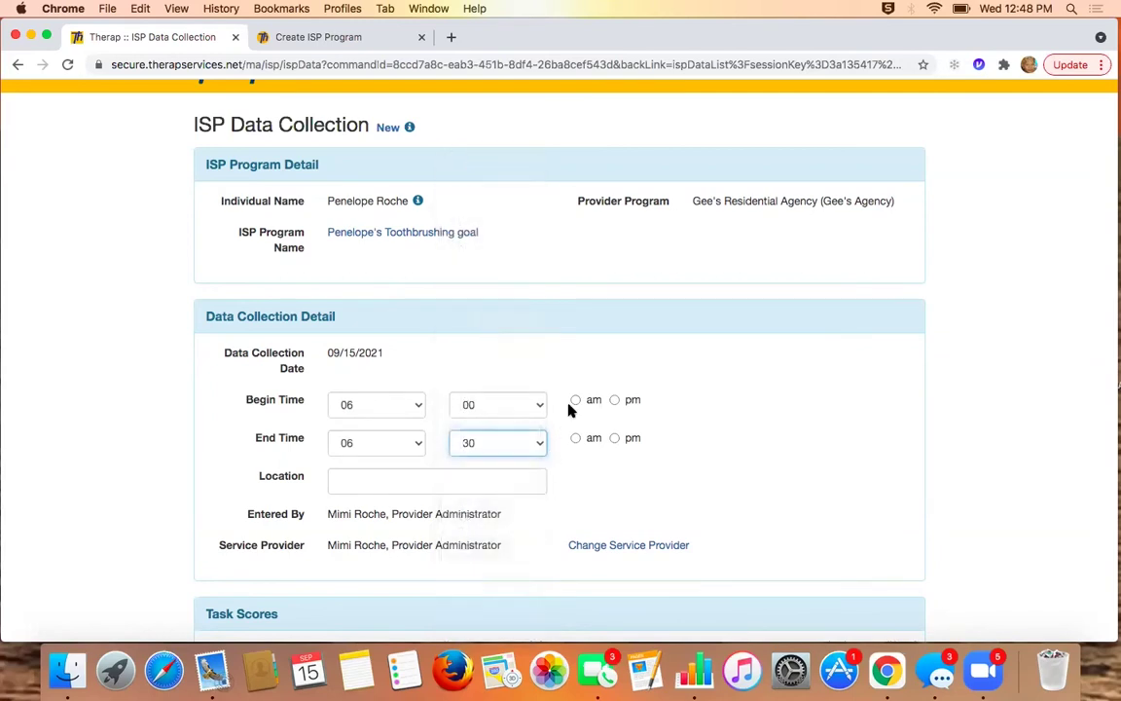
left_click(575, 400)
left_click(575, 438)
Enter House-Bathroom as the data collection location.
left_click(507, 480)
type("House")
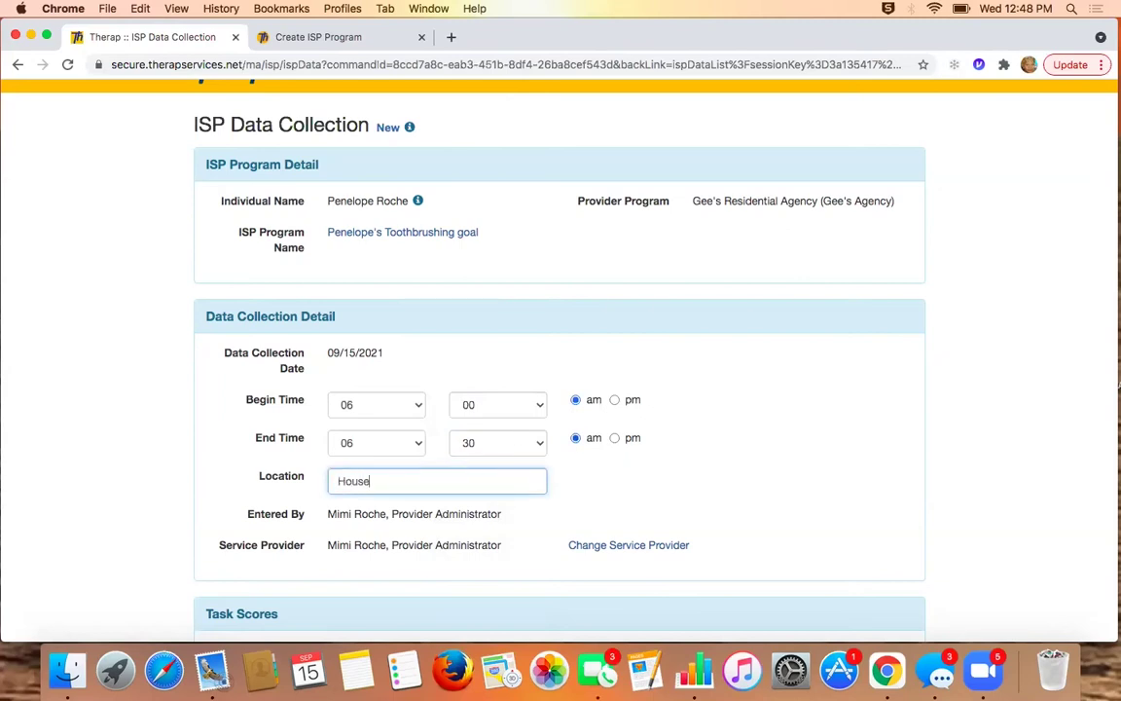
type("-Bathroom")
left_click(818, 459)
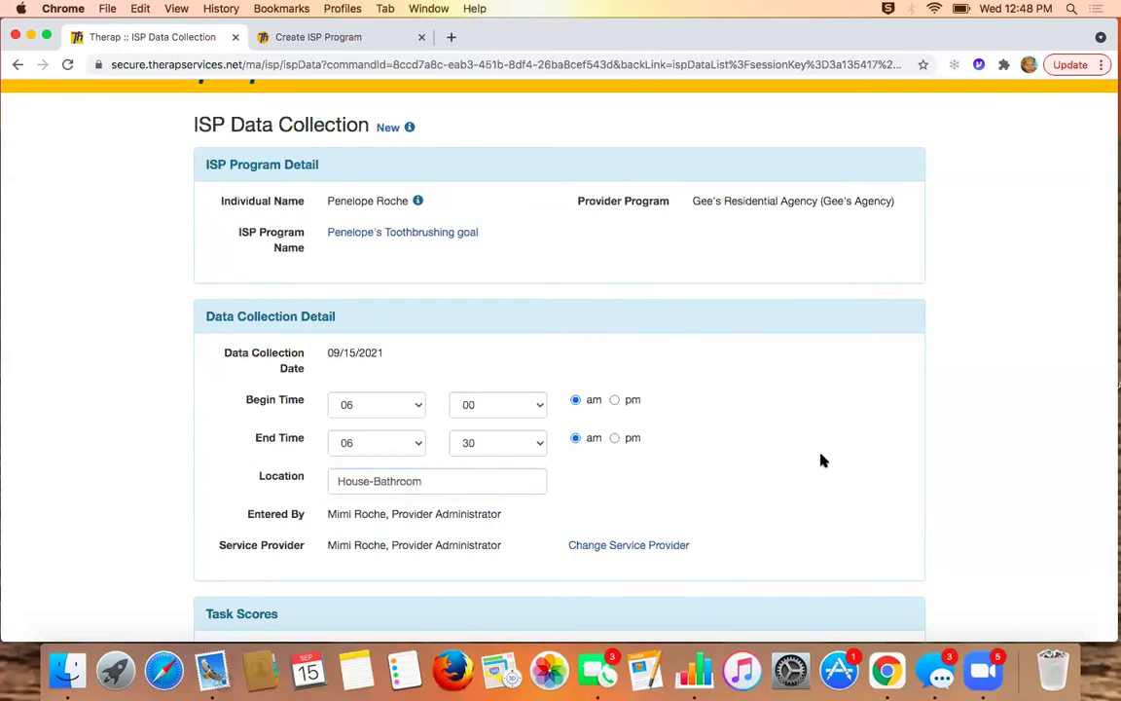
Change the Service Provider to the Behaviorist listed directly below the current provider.
scroll(820, 457, "down", 4)
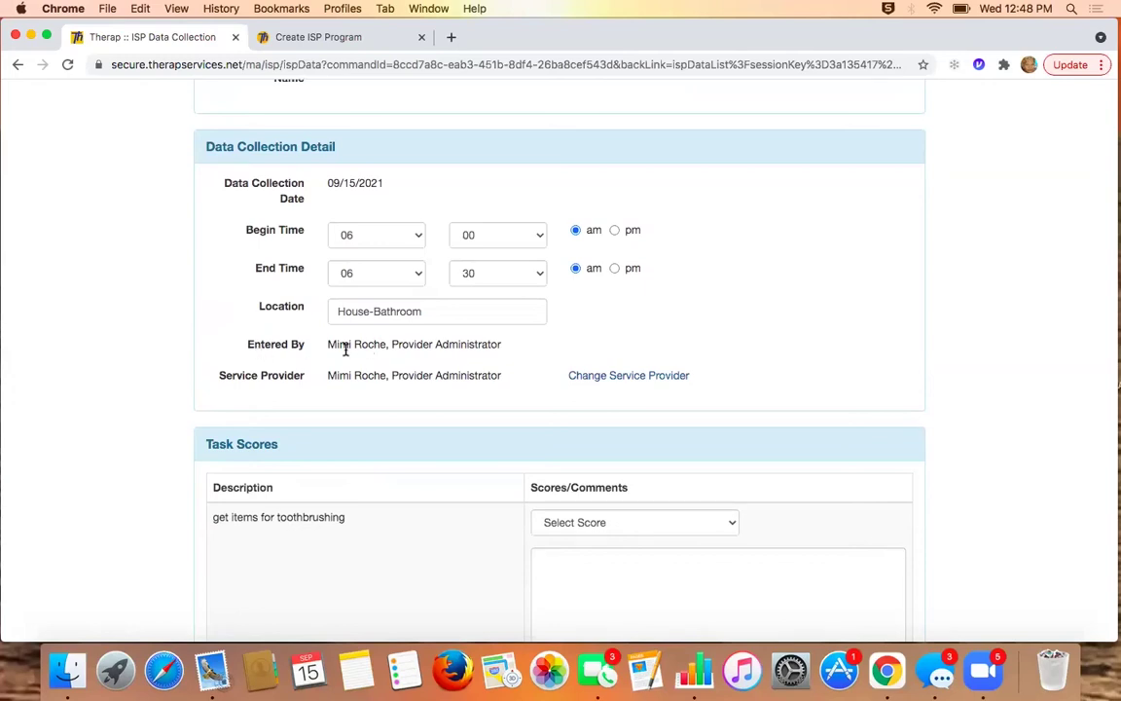
left_click(603, 377)
left_click(534, 385)
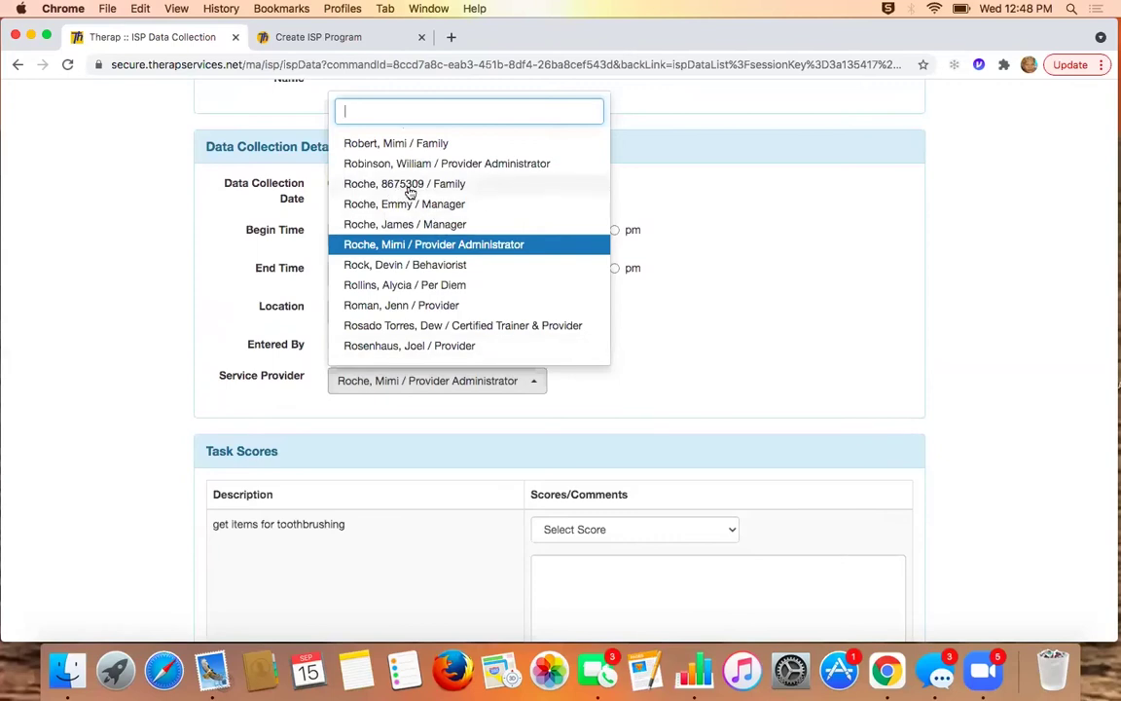
left_click(426, 264)
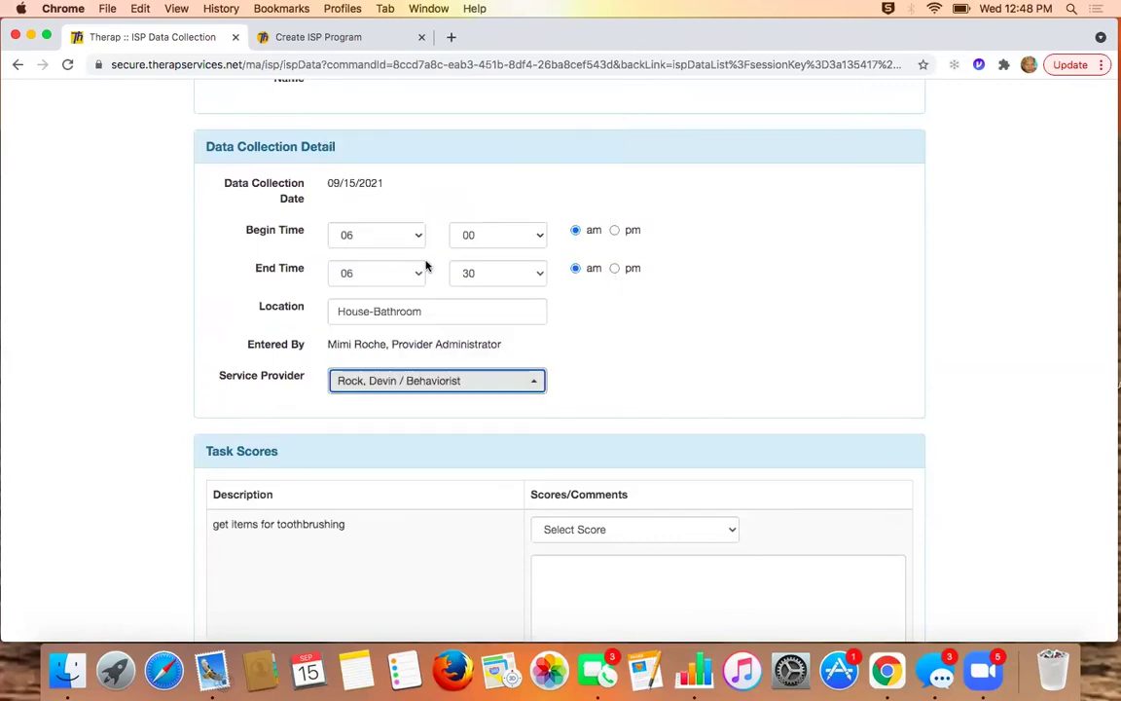
scroll(688, 359, "down", 2)
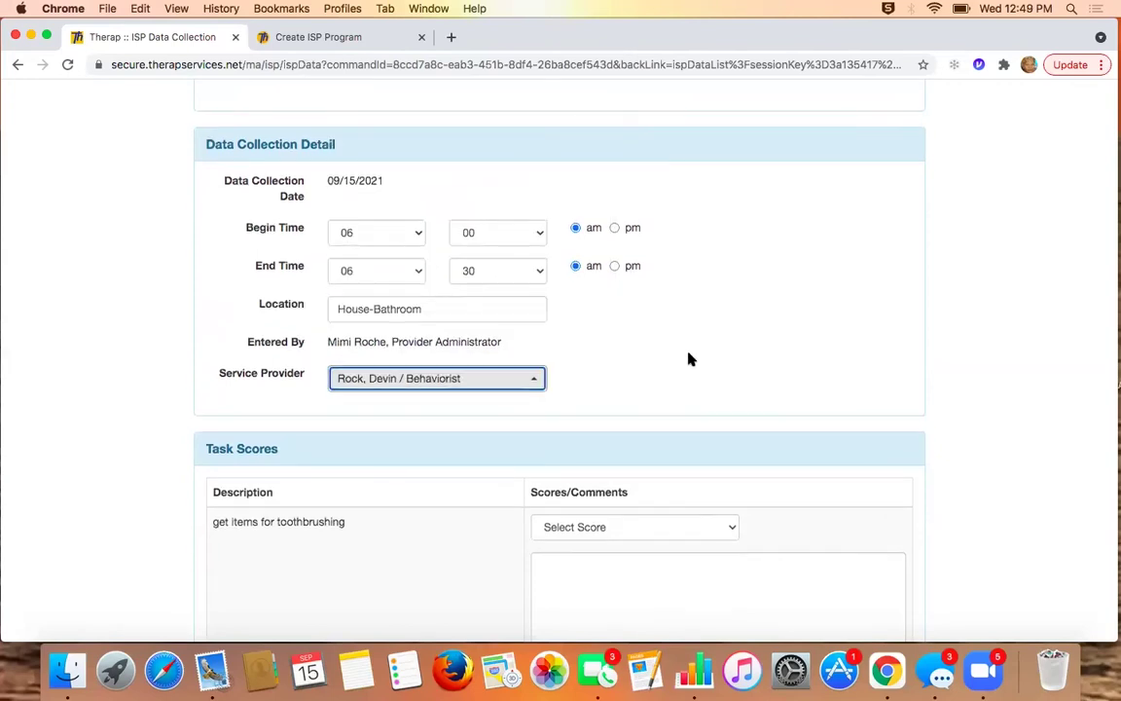
scroll(688, 359, "down", 2)
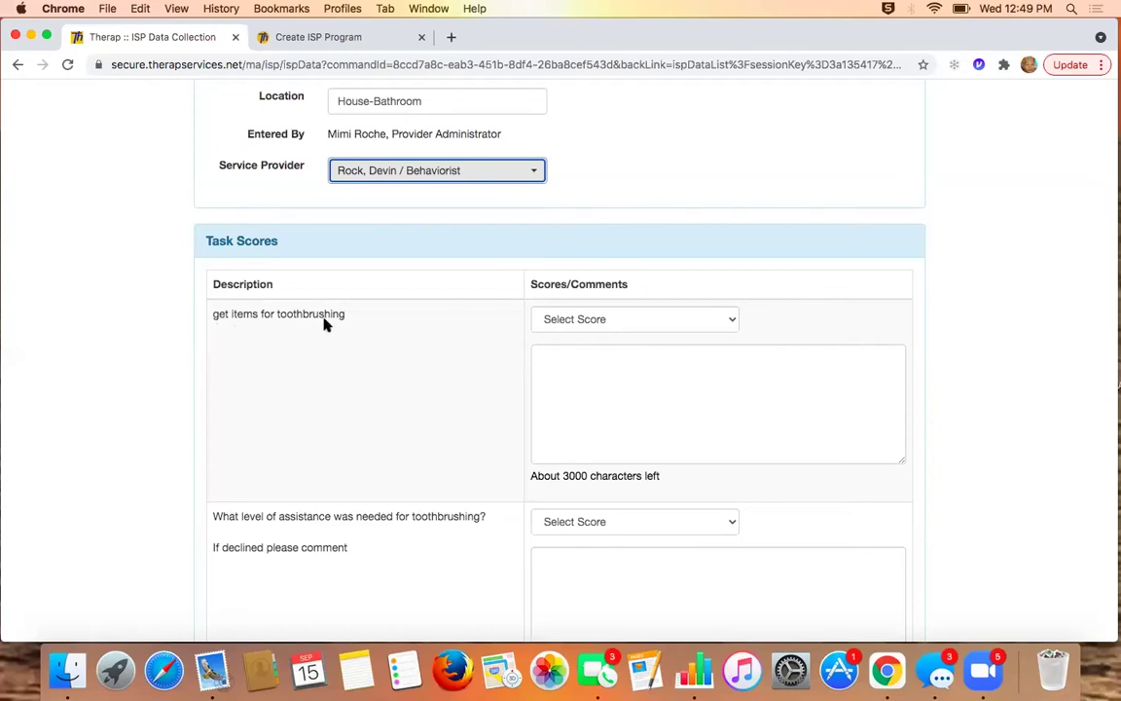
Score getting toothbrushing items as Verbal Cue and add the comment "Short sentence of how the goal was achieved with 2 verbal cues".
left_click(648, 319)
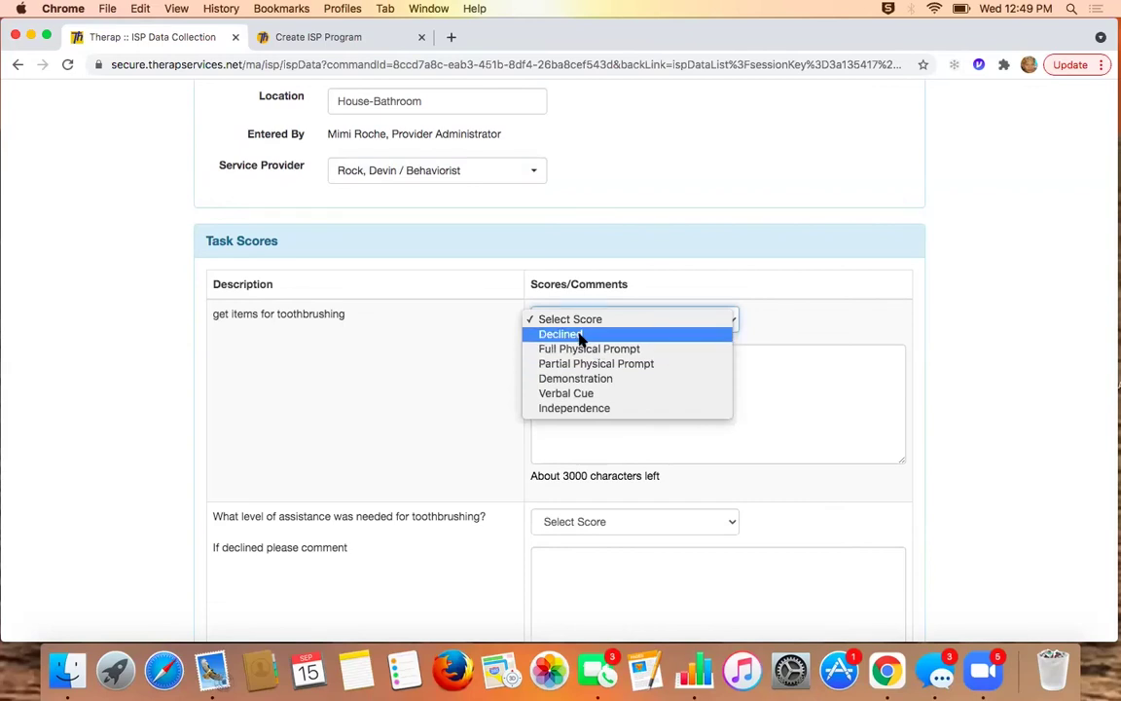
left_click(603, 394)
left_click(603, 394)
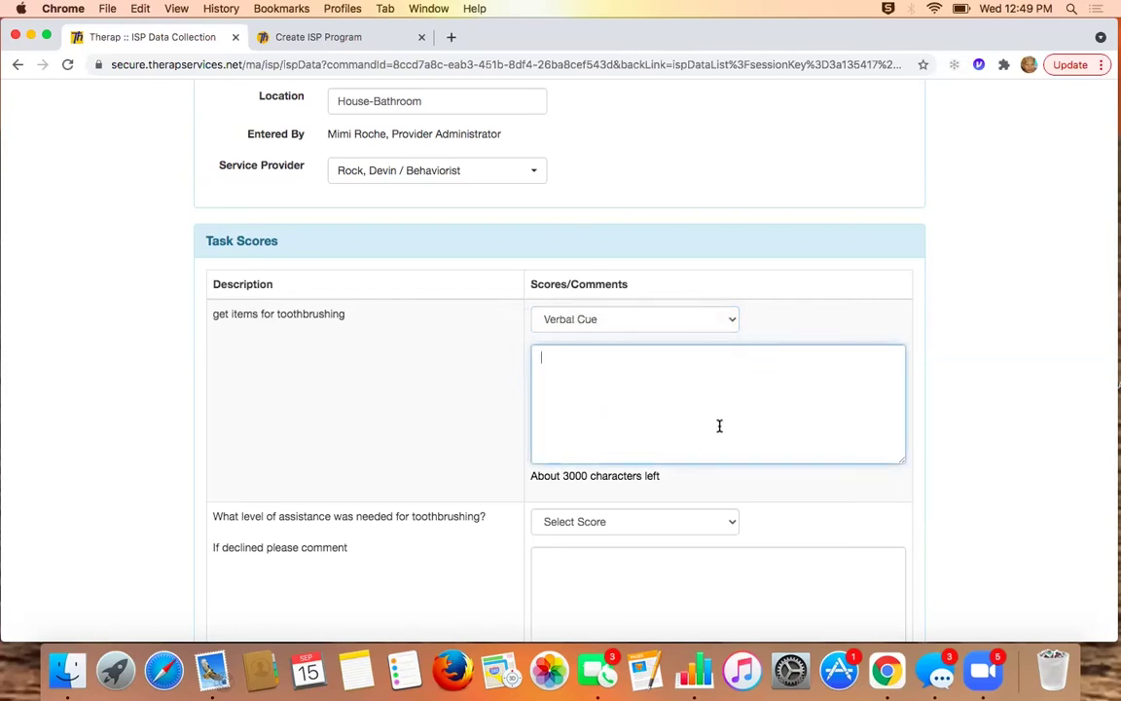
type("Short sentence of how the goal was achieved")
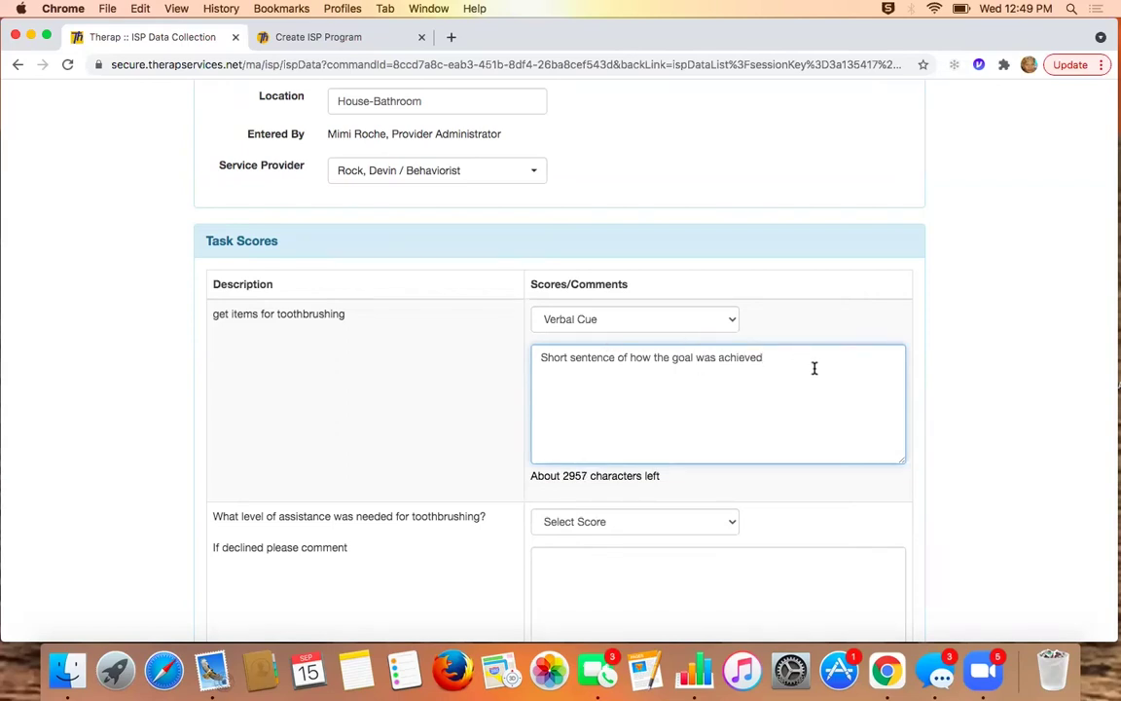
type(" o with 2 verbal cues")
left_click(596, 320)
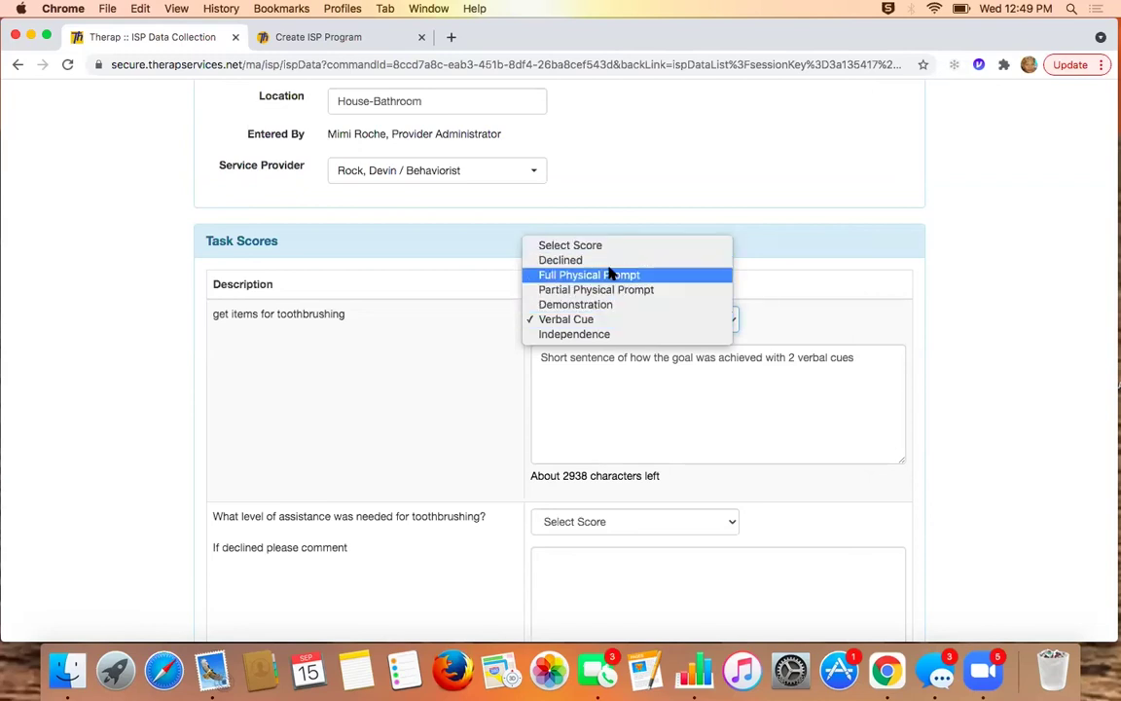
left_click(652, 399)
Score the toothbrushing assistance level as Declined and comment that the individual declined to brush her teeth because "she didn't like the taste of the paste.".
scroll(651, 396, "down", 3)
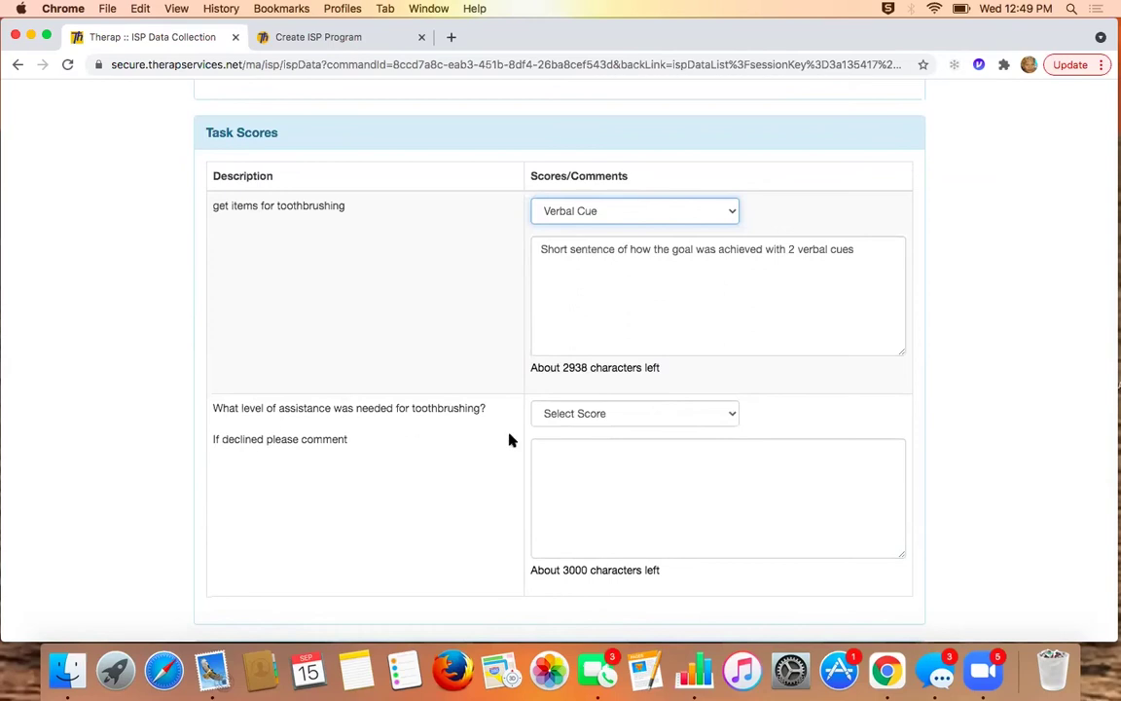
left_click(689, 414)
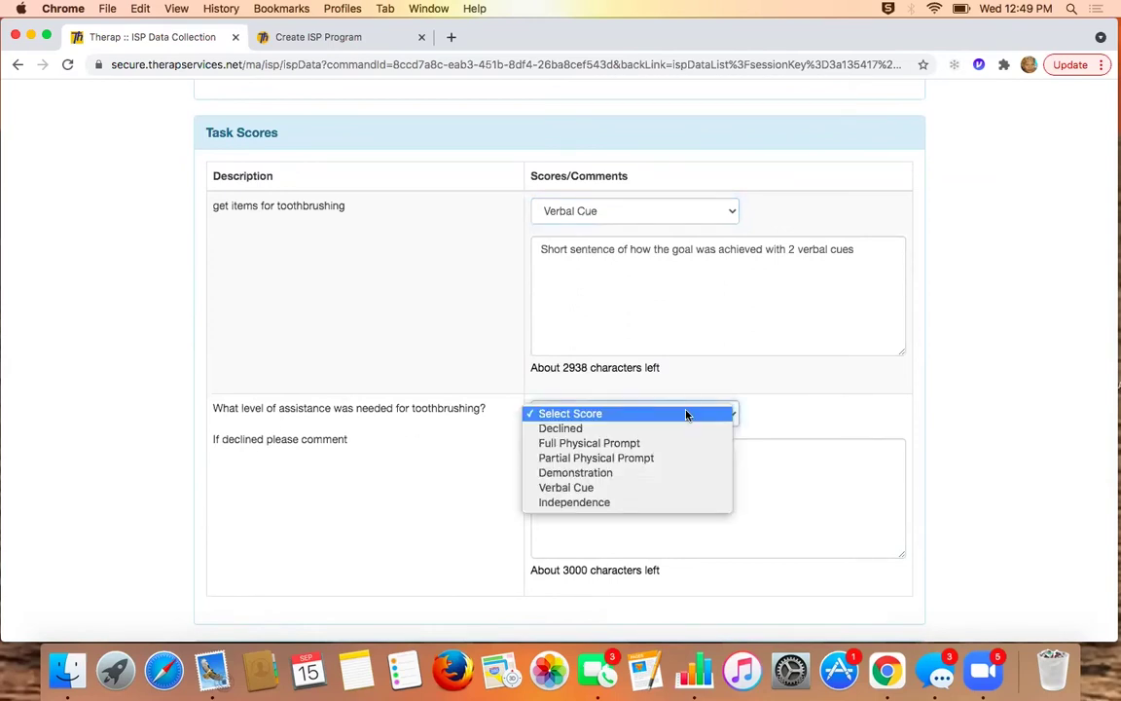
left_click(576, 429)
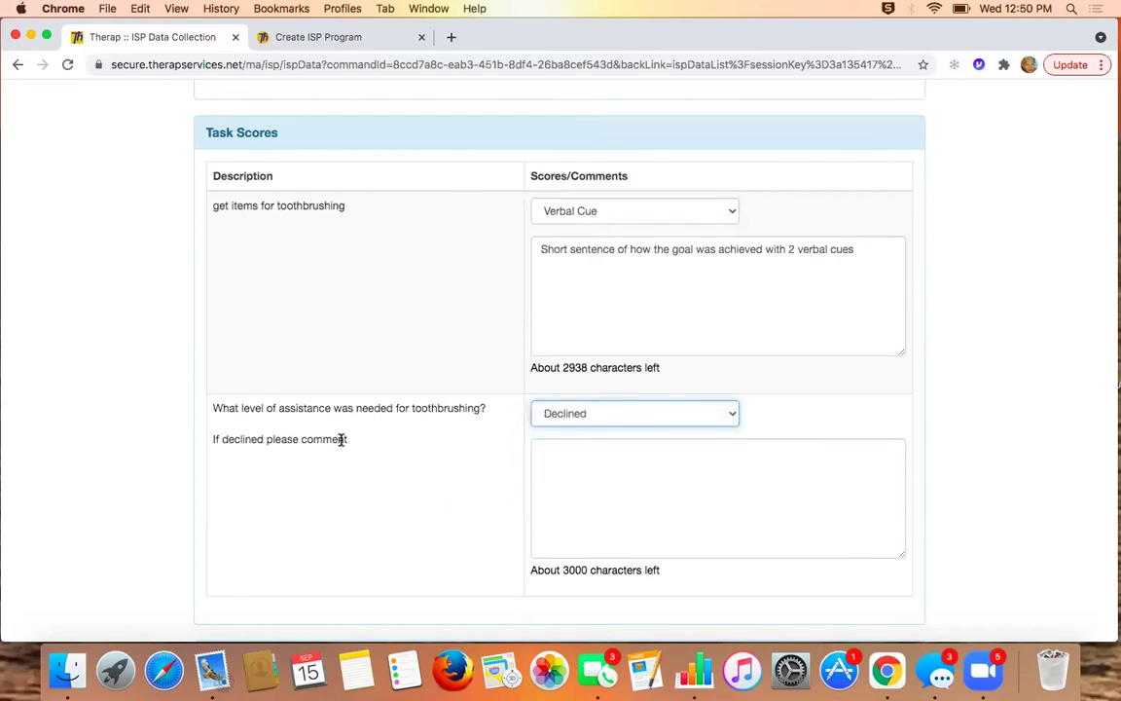
left_click(584, 485)
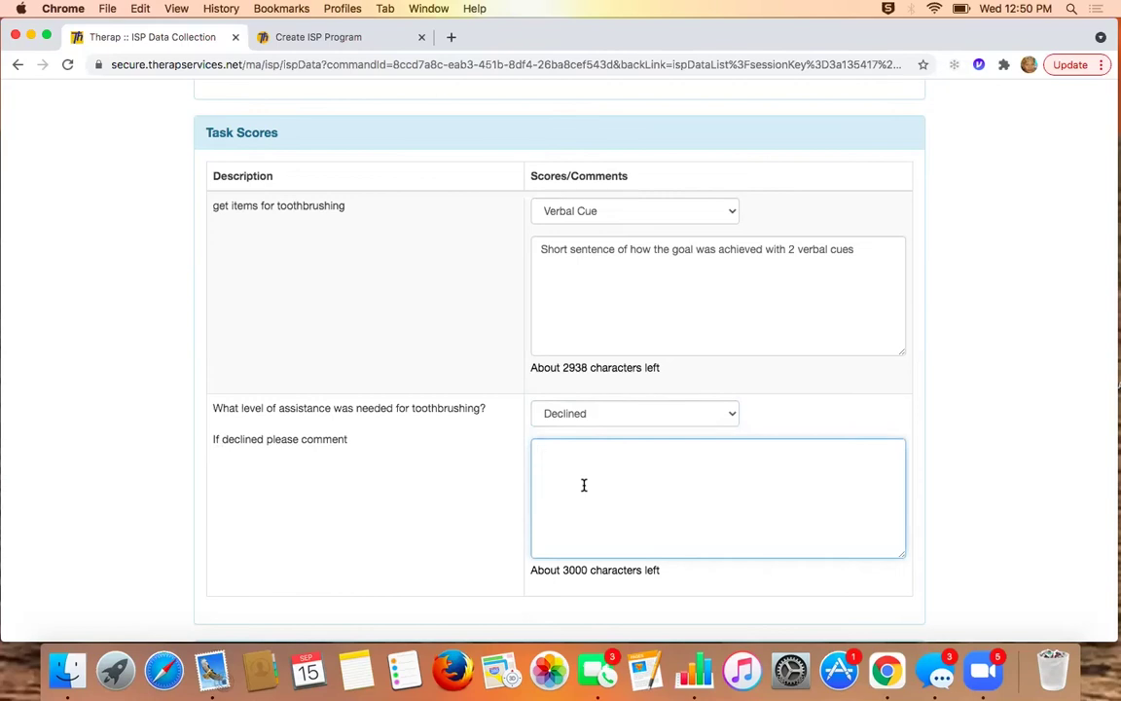
type("Penelope did")
key("BackSpace")
type("declined to ")
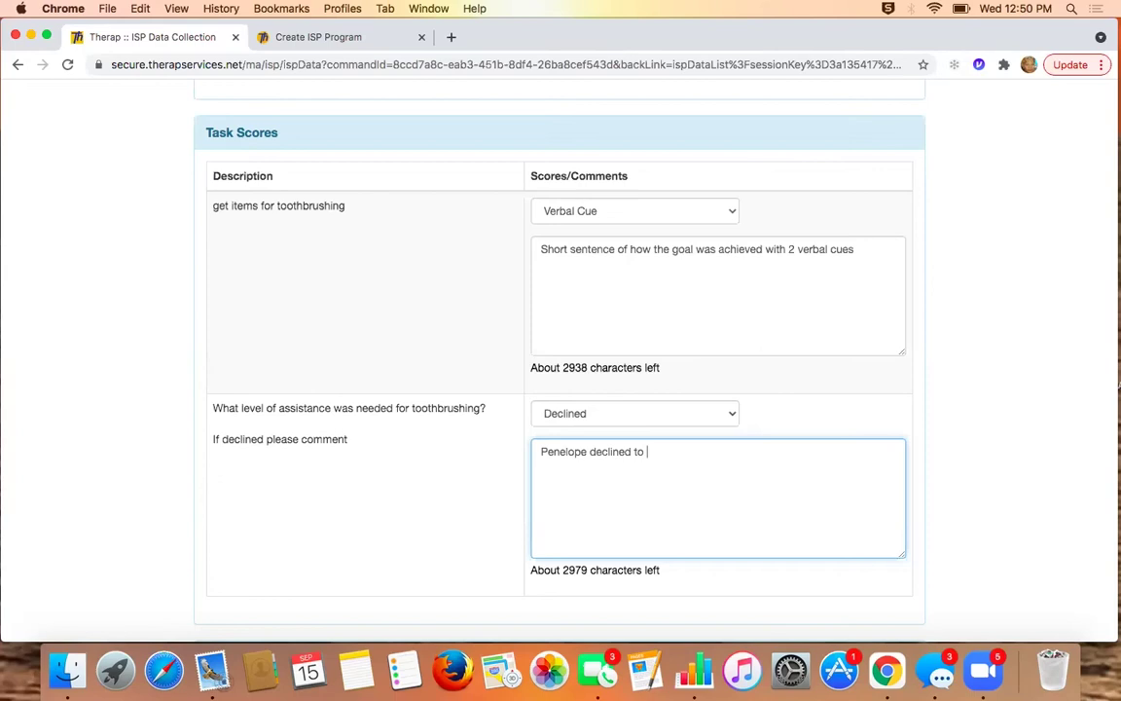
type("brush her teeth she didn't like the tast o")
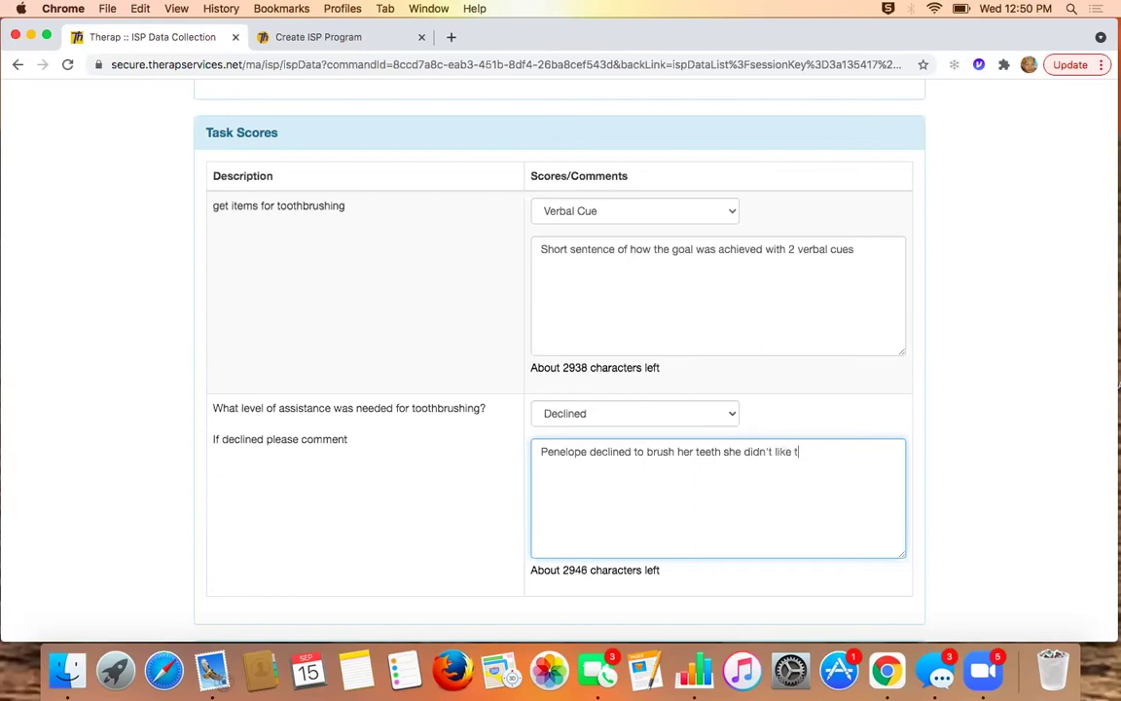
key("BackSpace")
key("BackSpace")
type("e of the paste.")
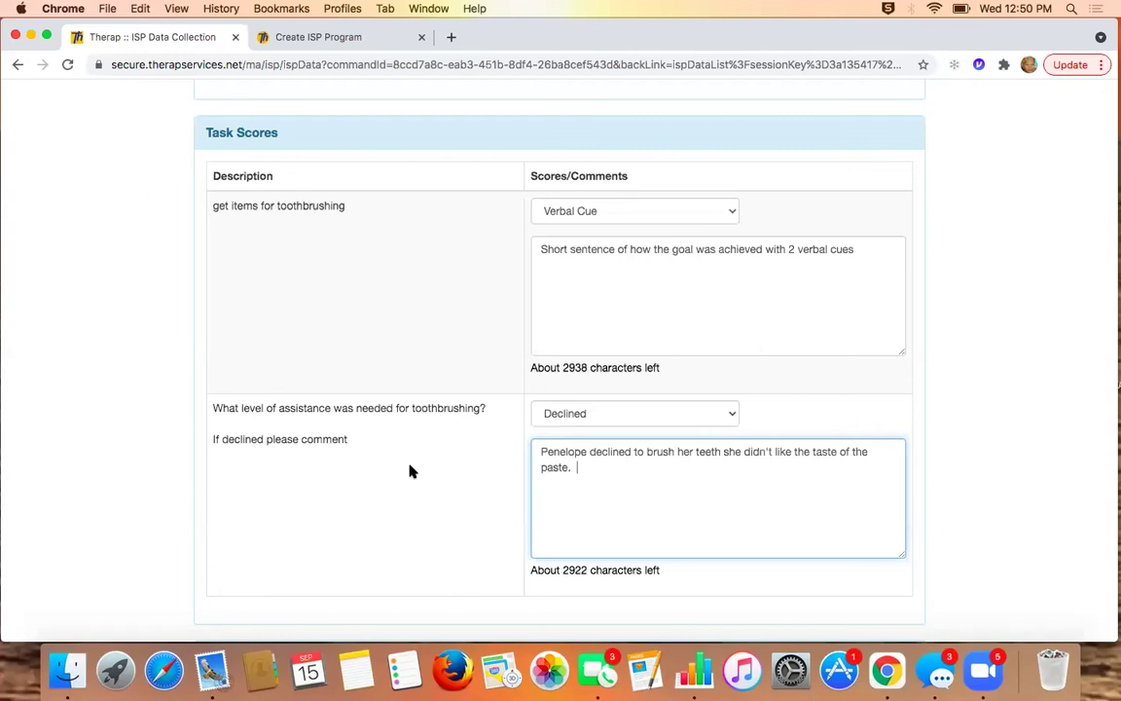
Add "Service note or summary" as the overall comment and submit the ISP data form.
scroll(954, 437, "down", 5)
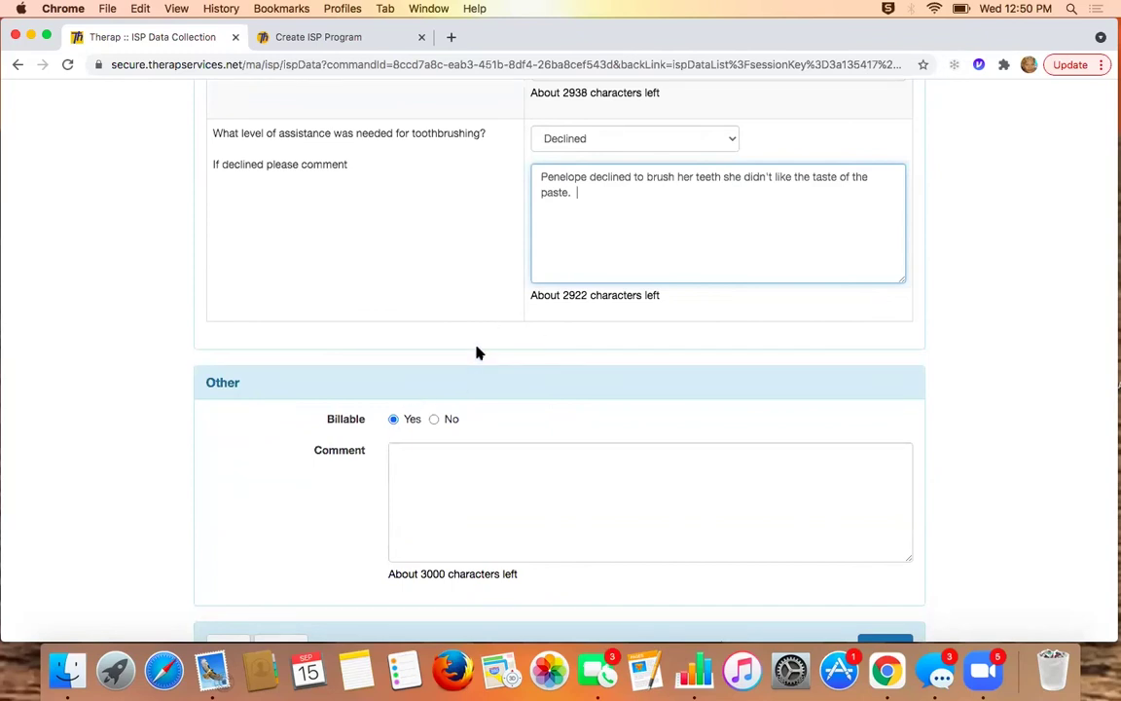
left_click(450, 468)
type("S")
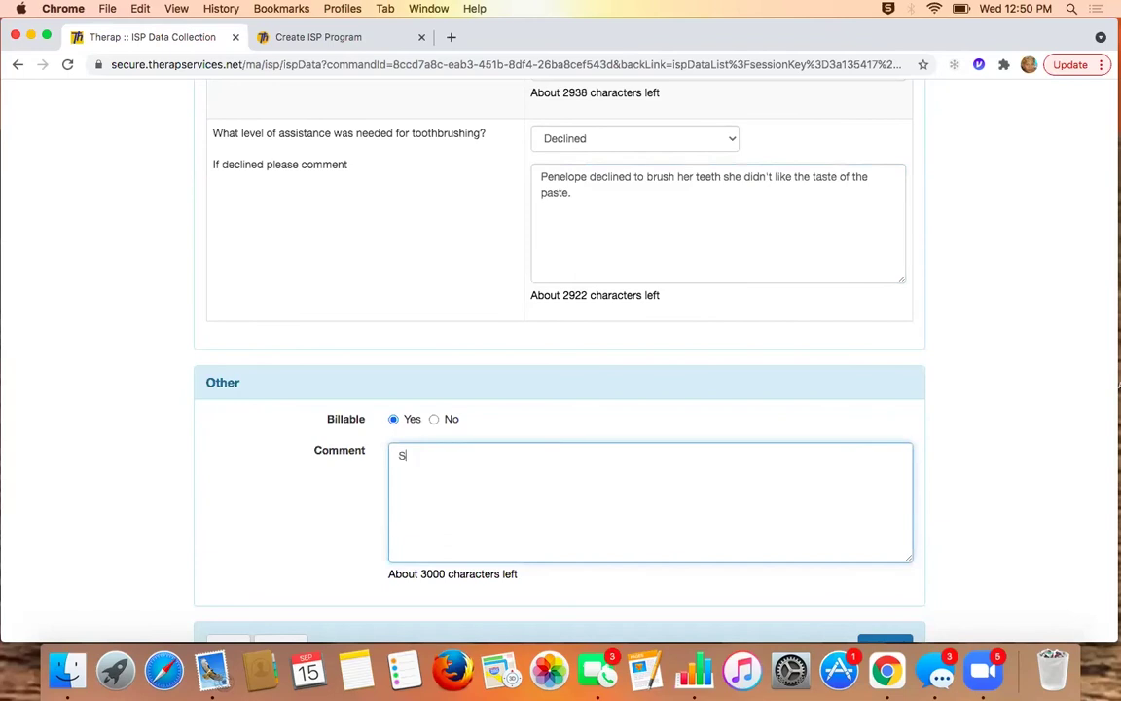
type("ervice note or summary")
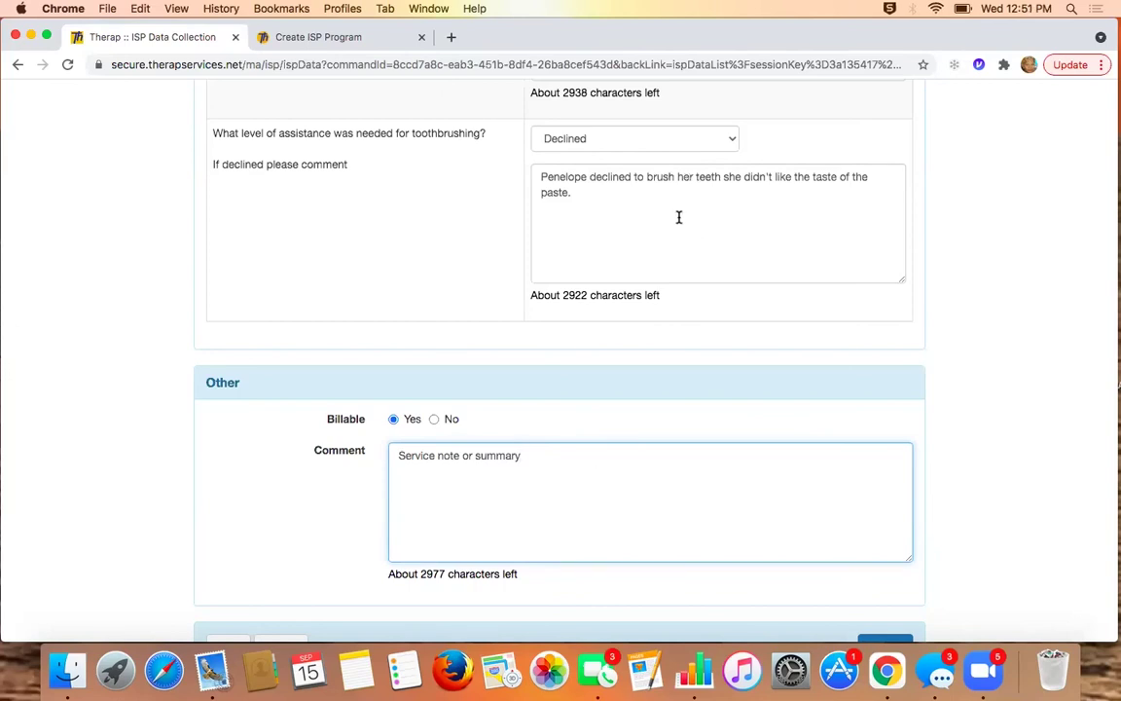
scroll(679, 217, "down", 3)
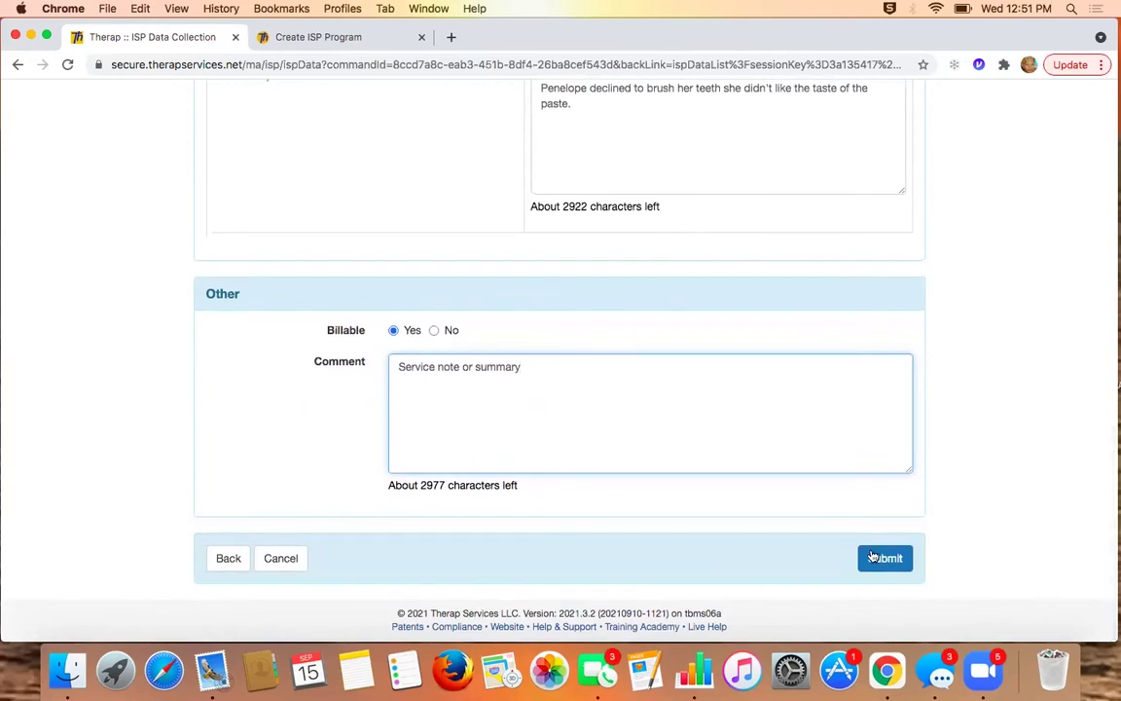
left_click(877, 558)
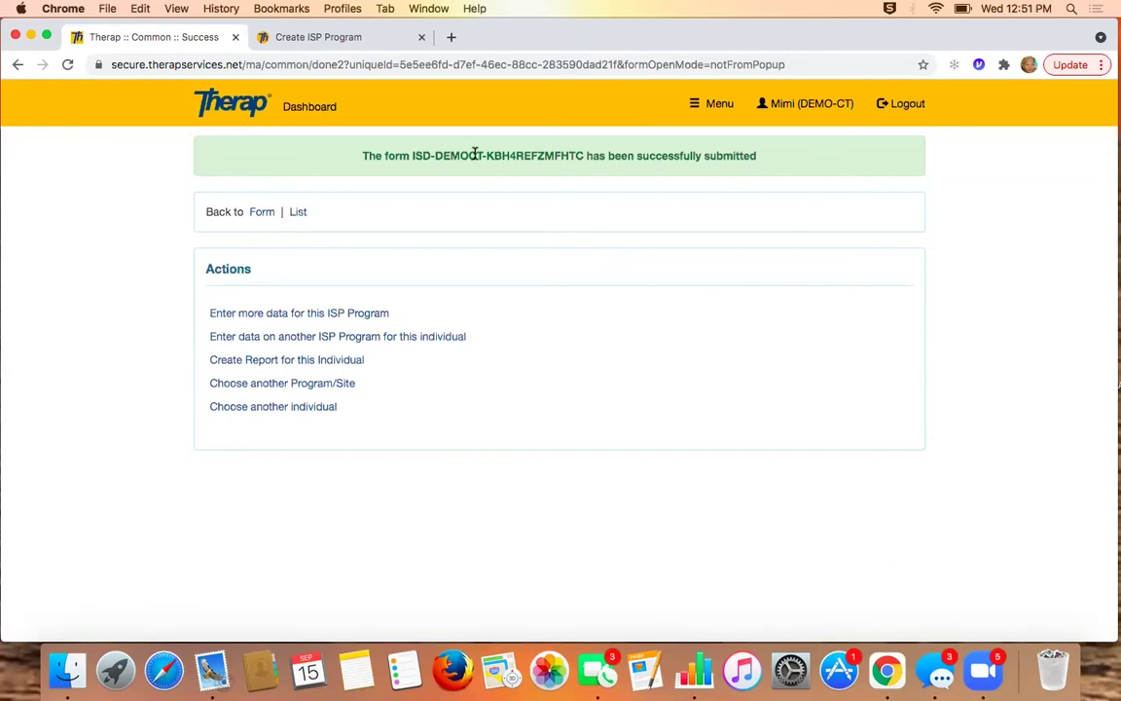
Open the same individual's home page from the dashboard and view the ISP Programs list.
left_click(322, 109)
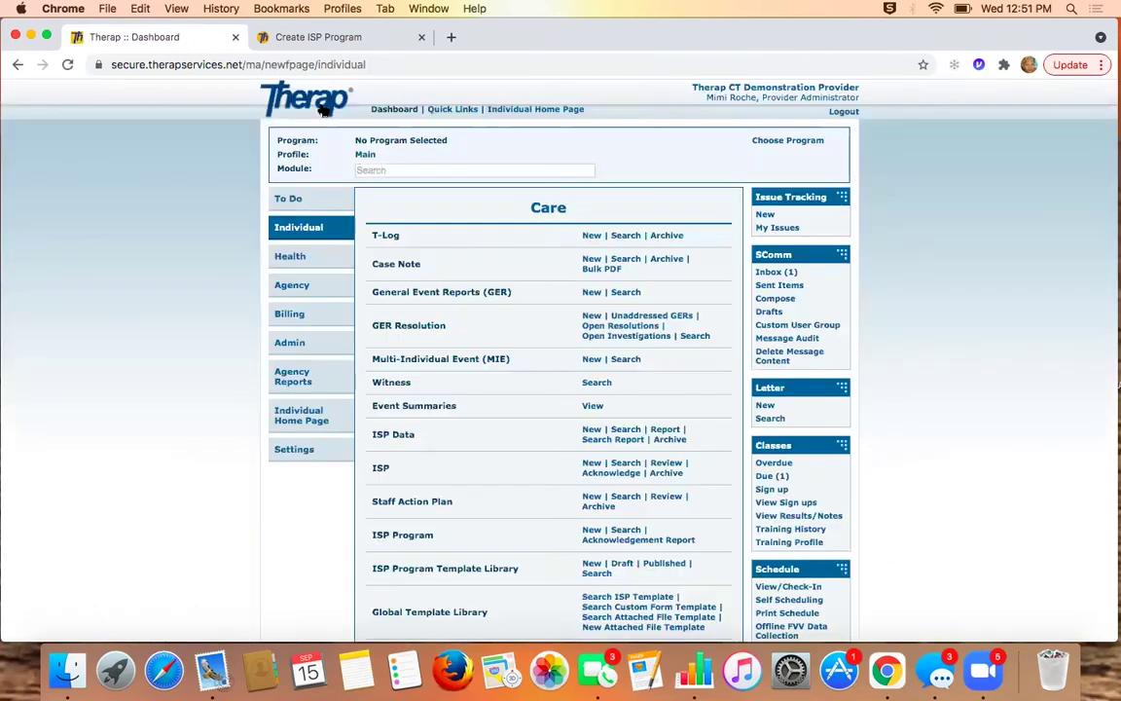
left_click(305, 418)
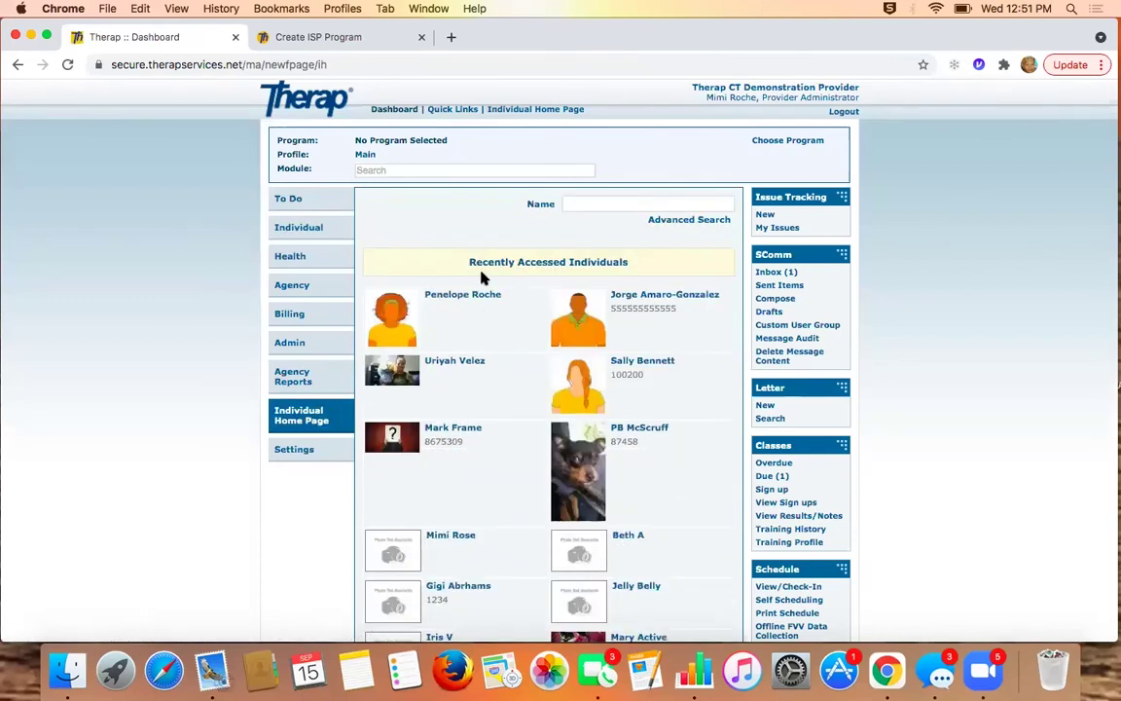
left_click(463, 294)
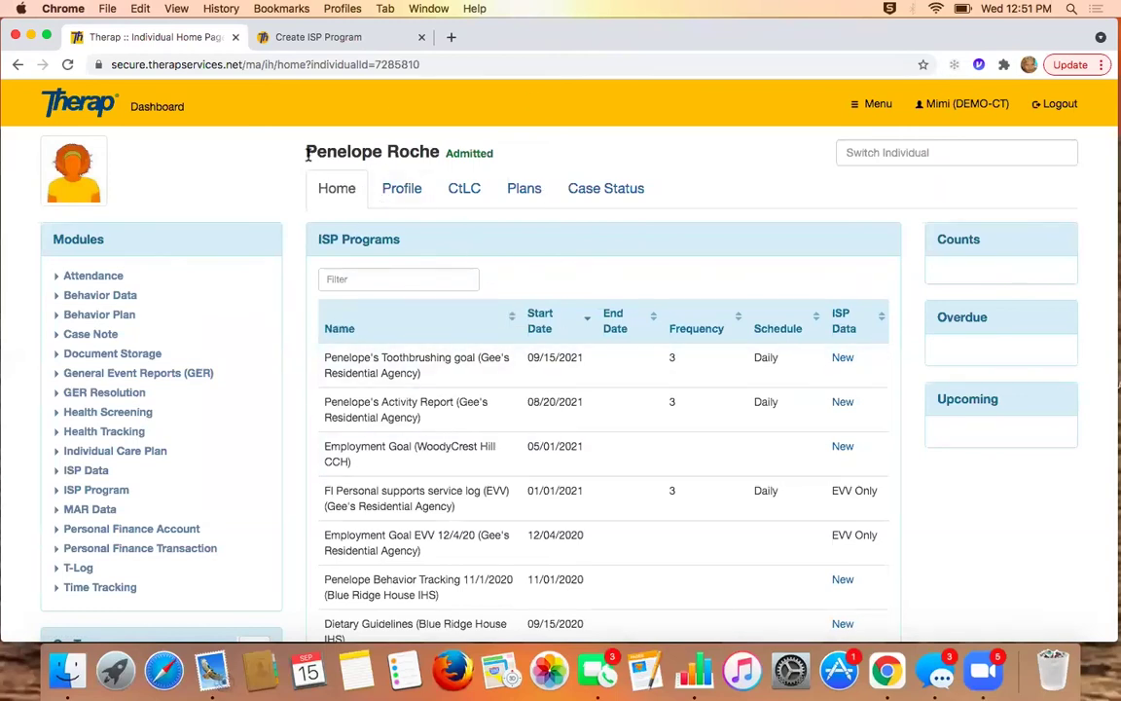
scroll(178, 281, "down", 1)
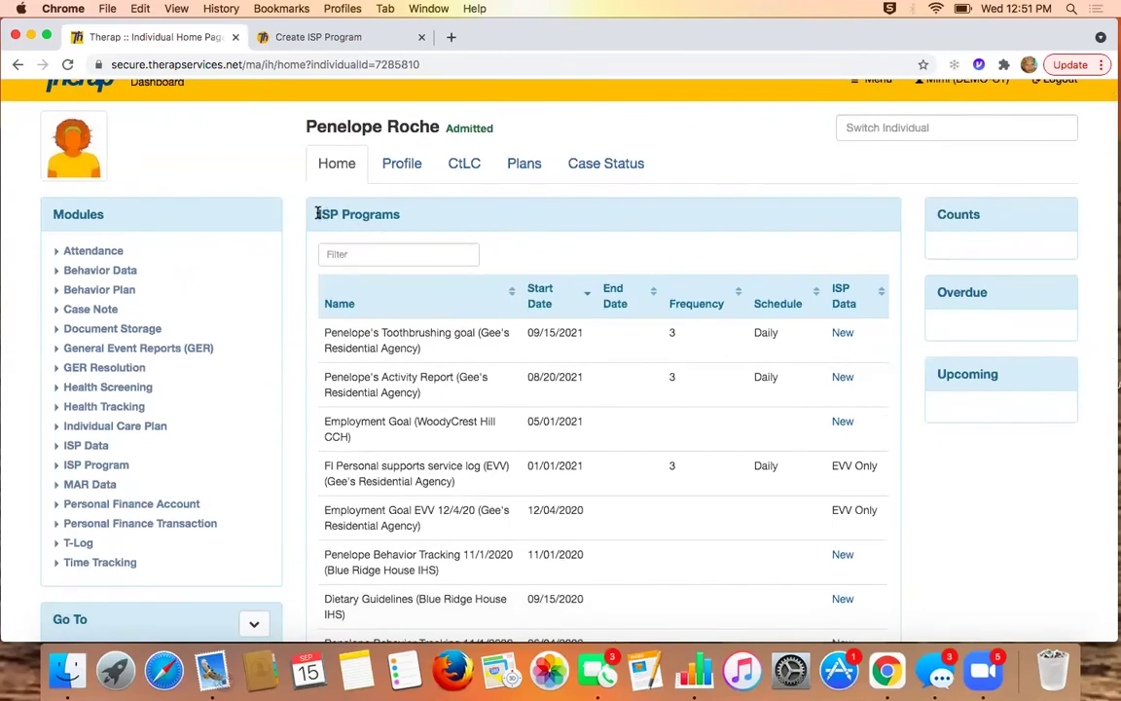
left_click_drag(317, 216, 397, 213)
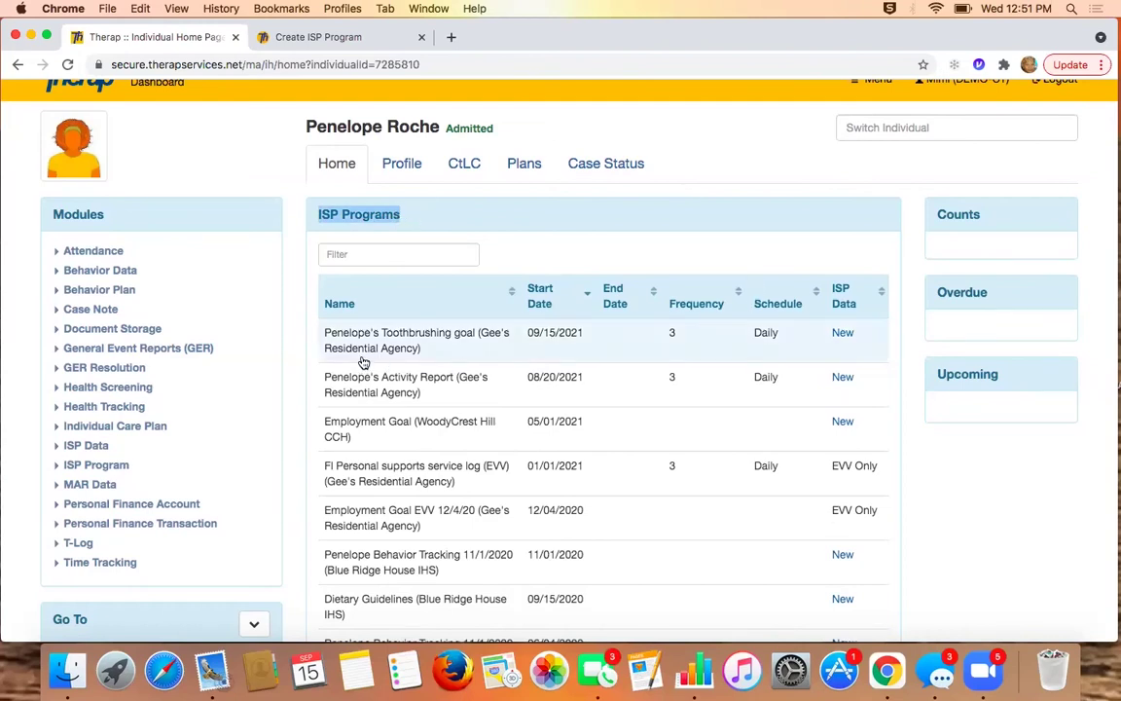
Open a new ISP data form for the toothbrushing goal dated 09/15/2021, then leave it for the dashboard without entering data.
left_click(842, 334)
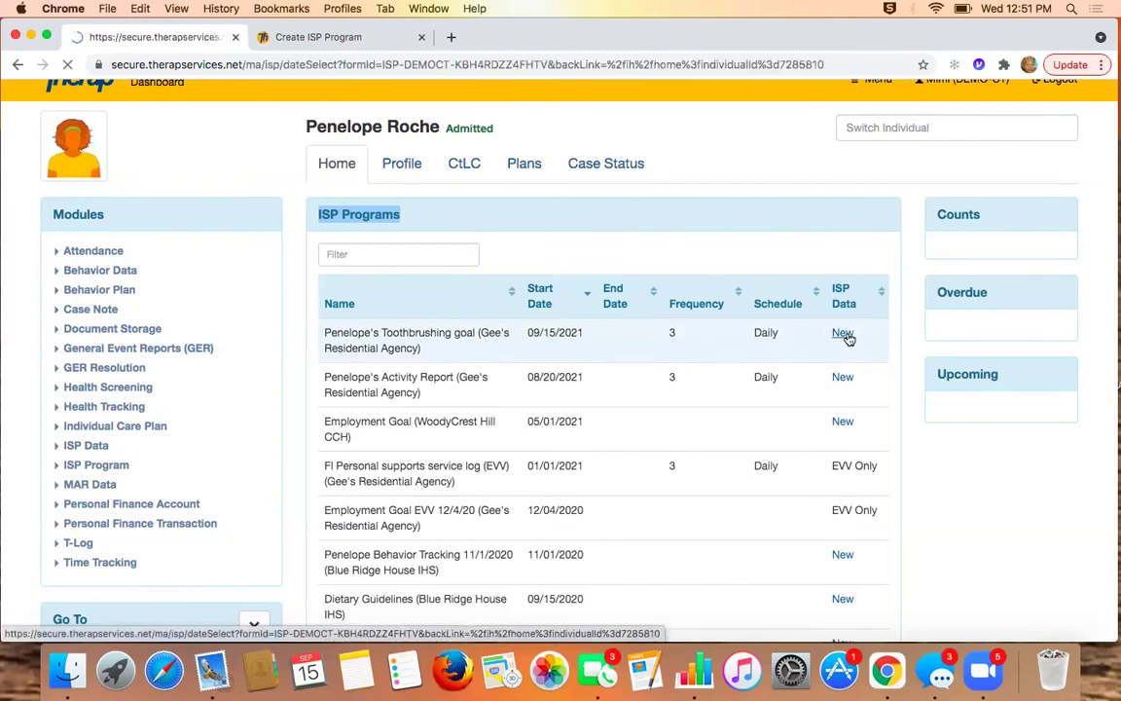
scroll(849, 340, "down", 2)
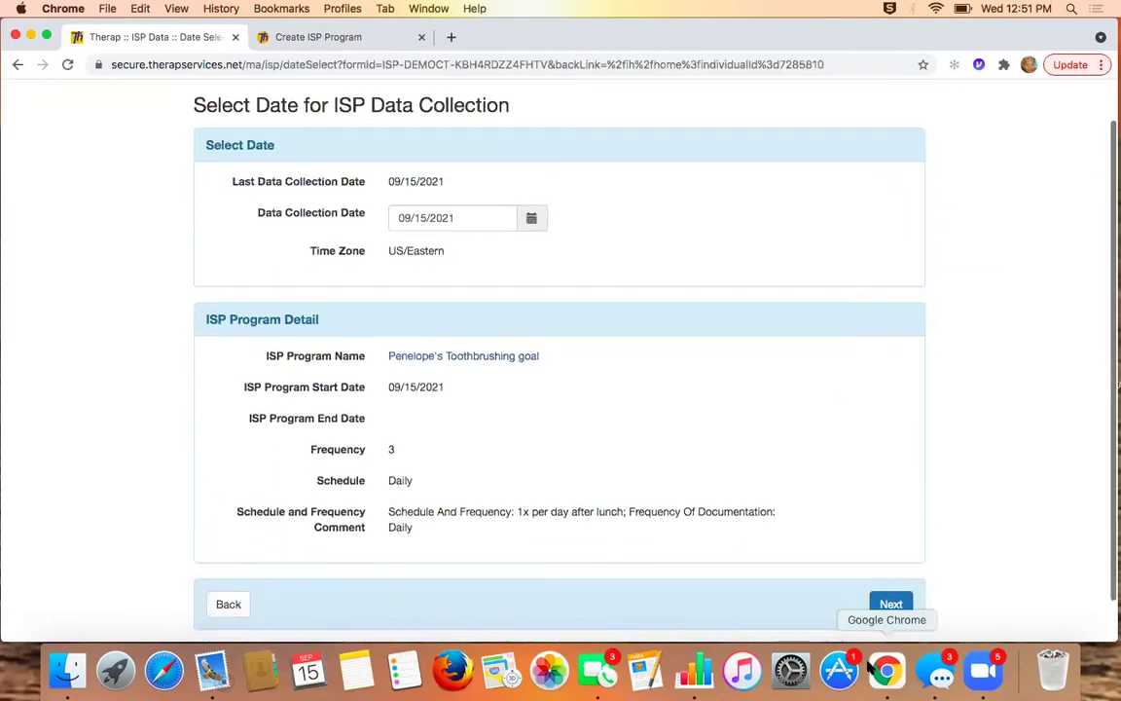
left_click(887, 607)
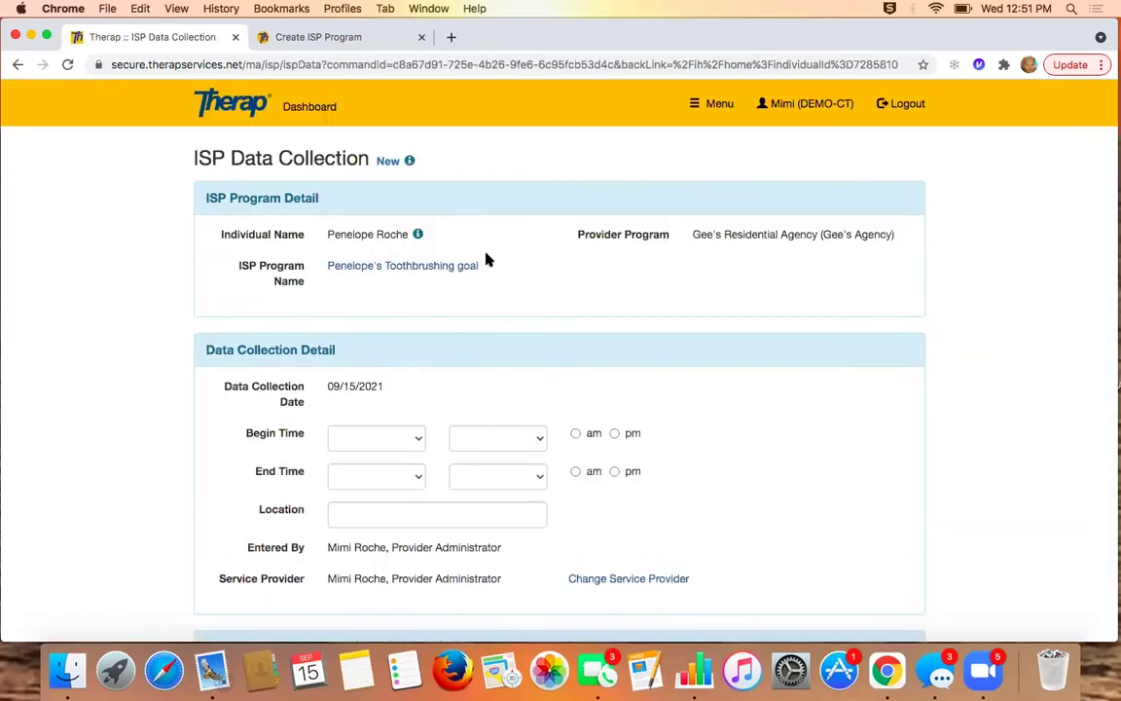
left_click(331, 115)
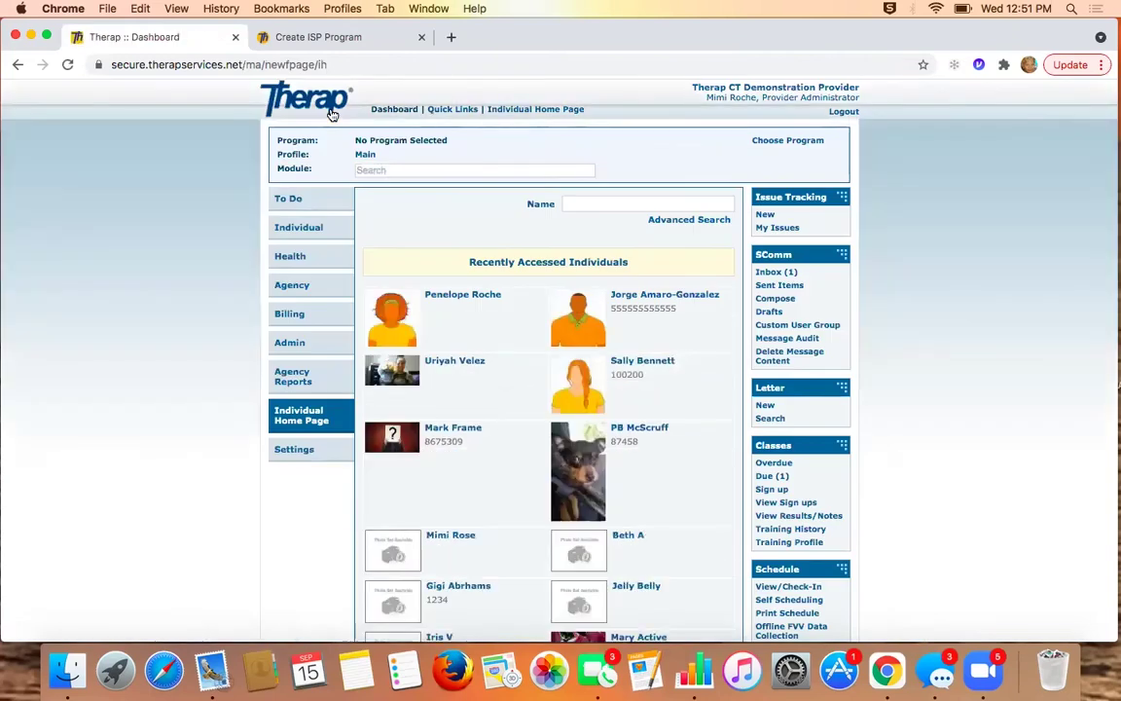
Open the individual's ISP data from last week and review the listed records through the comment column.
left_click(475, 295)
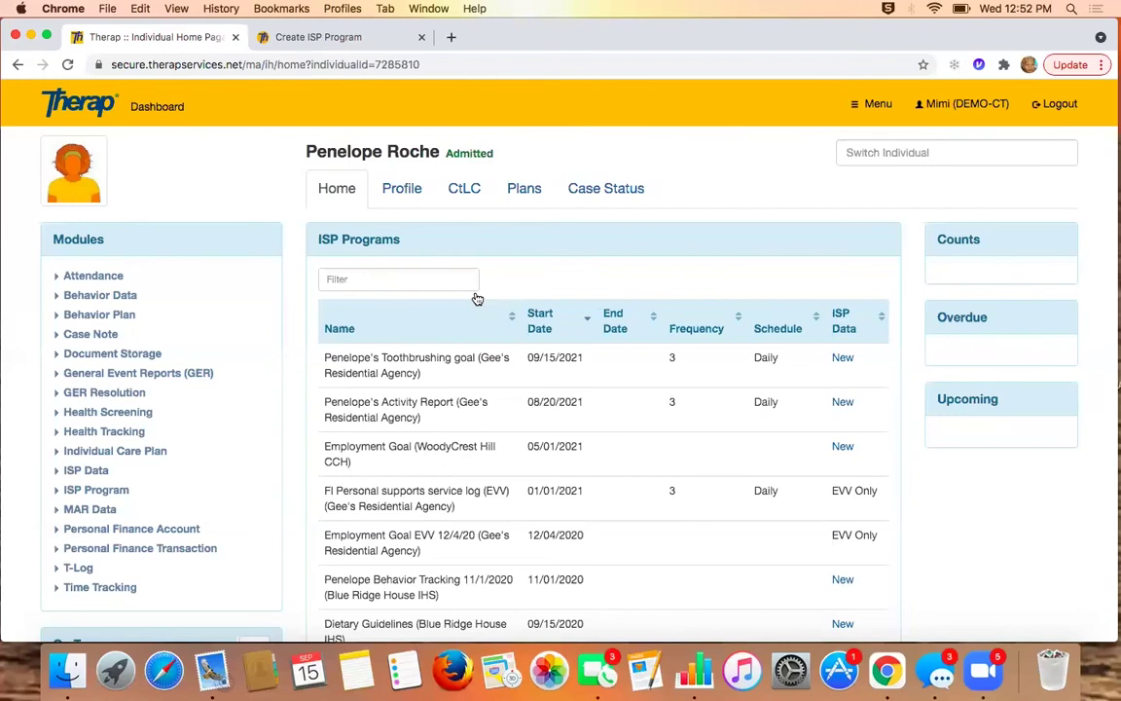
scroll(477, 299, "down", 3)
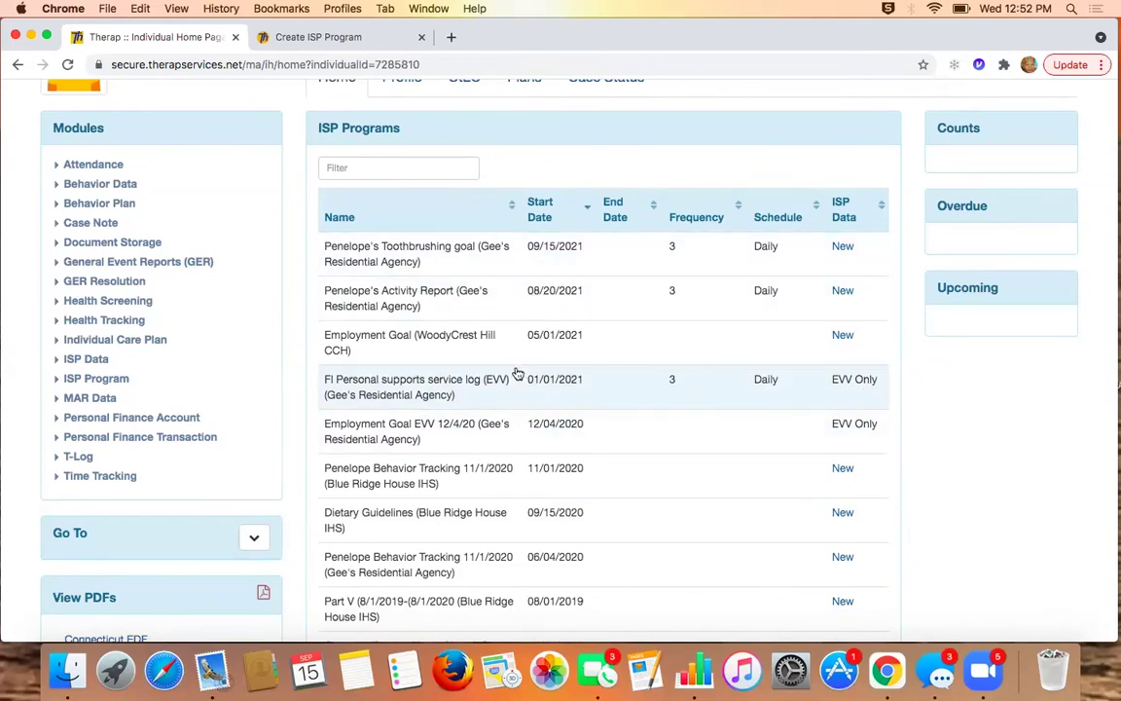
scroll(515, 371, "down", 1)
scroll(516, 373, "down", 5)
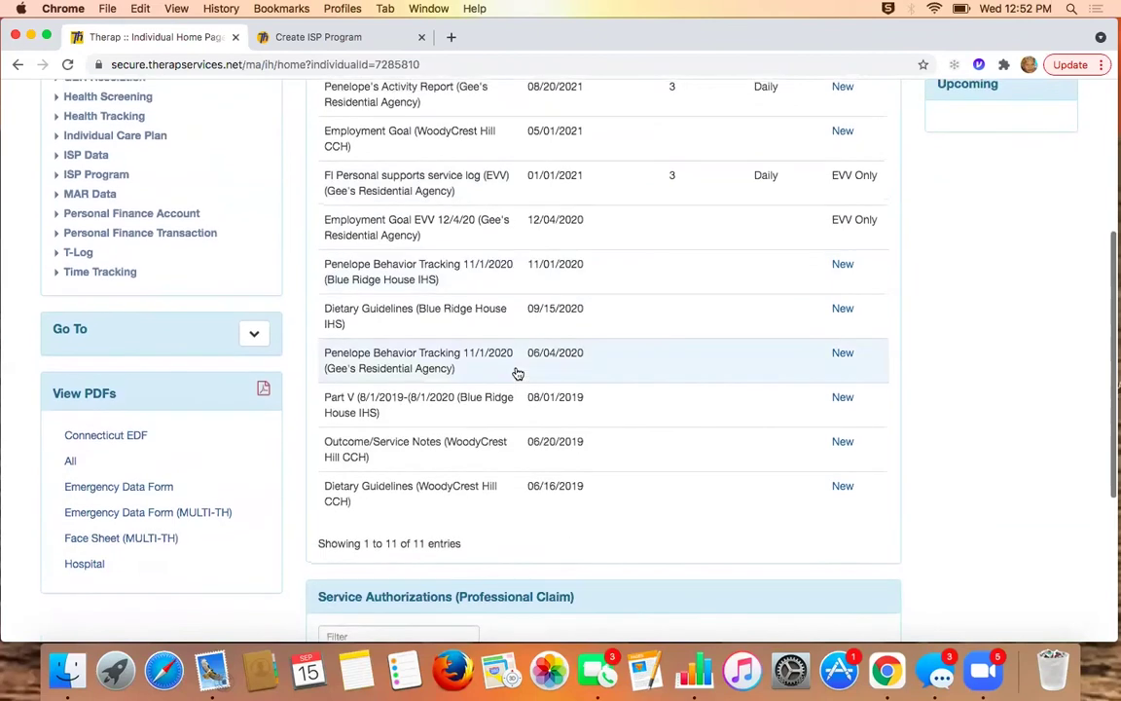
scroll(517, 373, "up", 5)
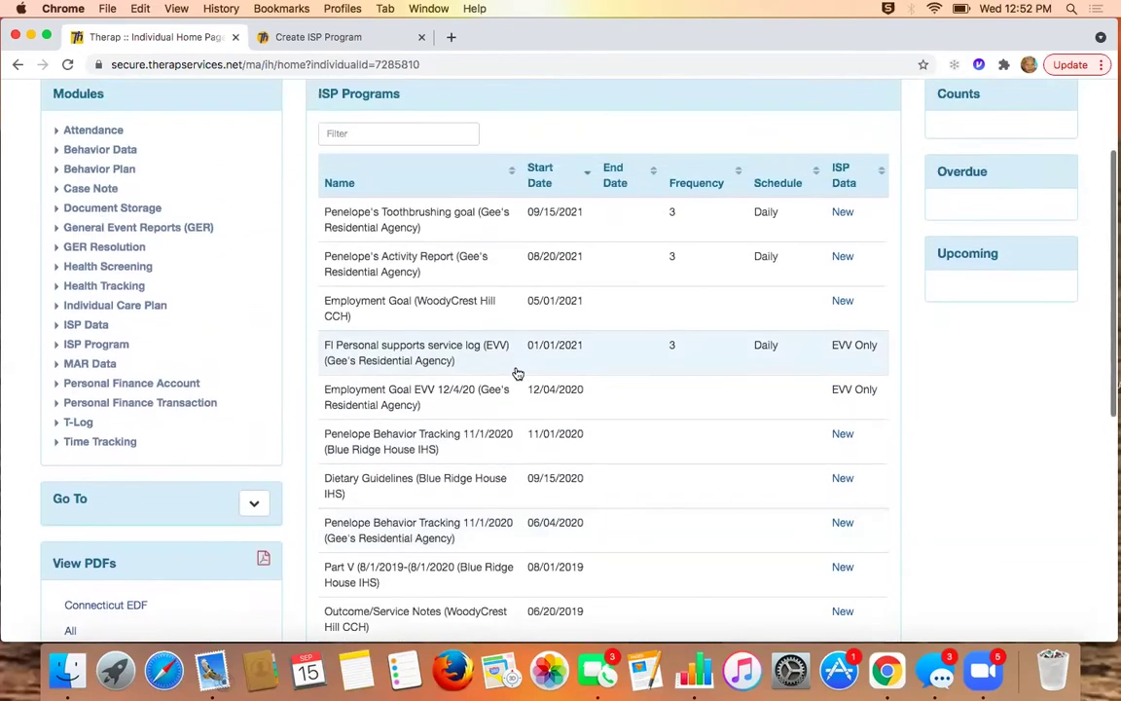
left_click(58, 329)
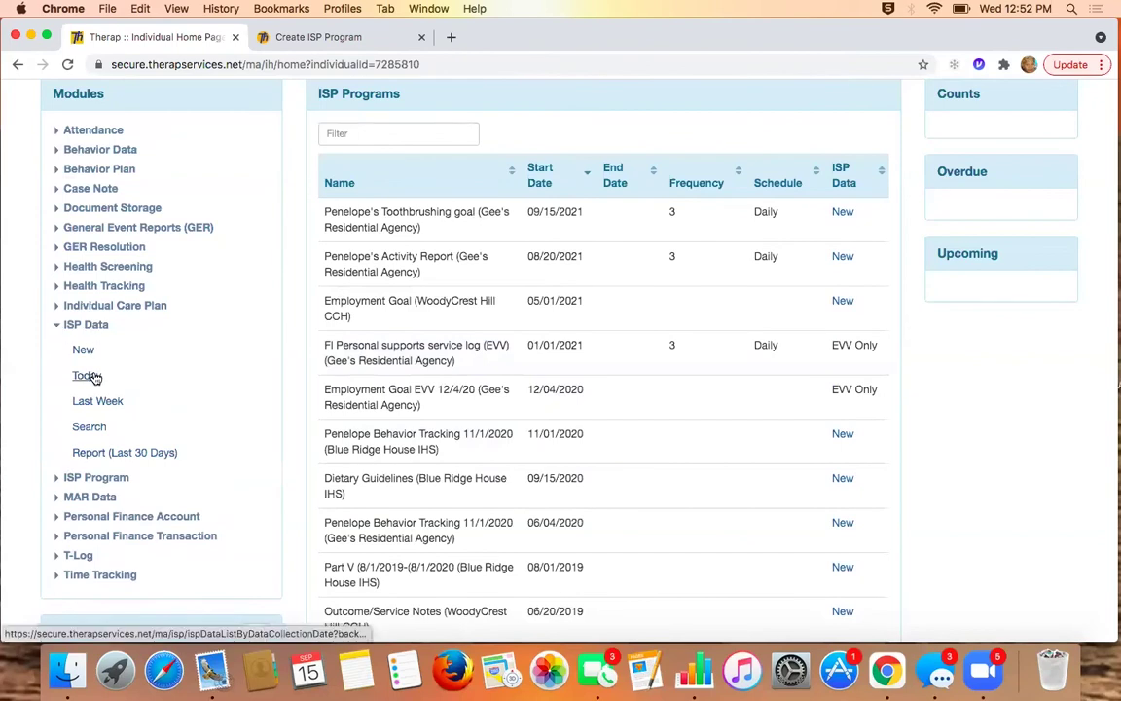
left_click(100, 404)
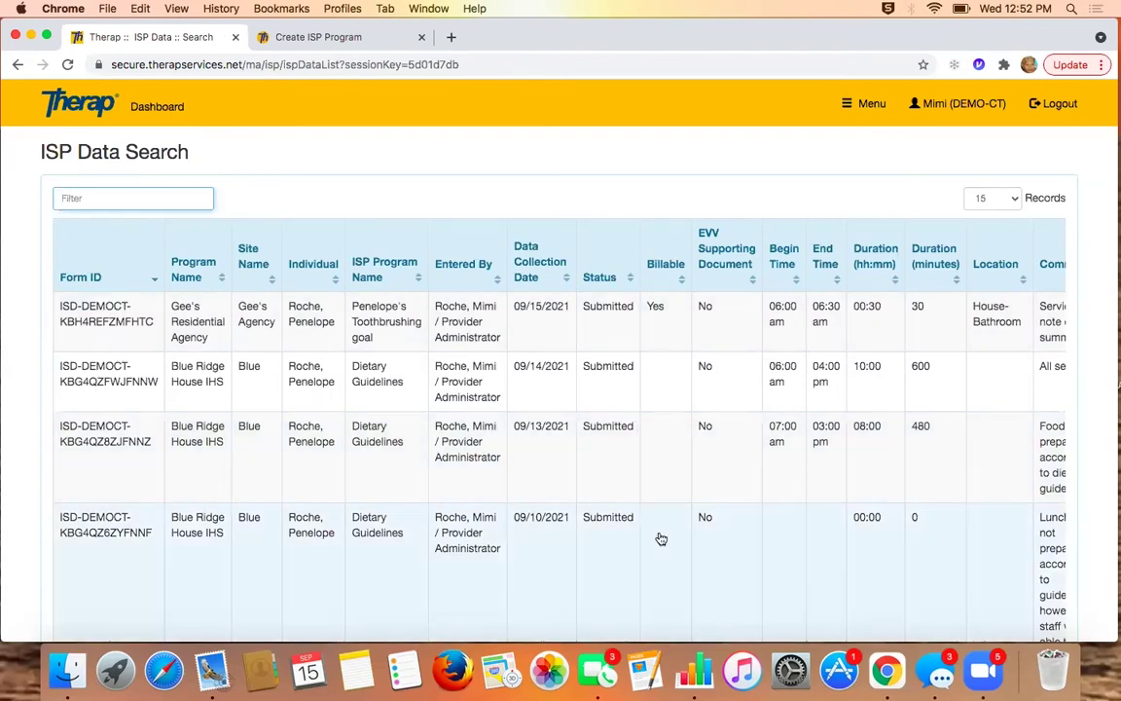
scroll(825, 524, "right", 5)
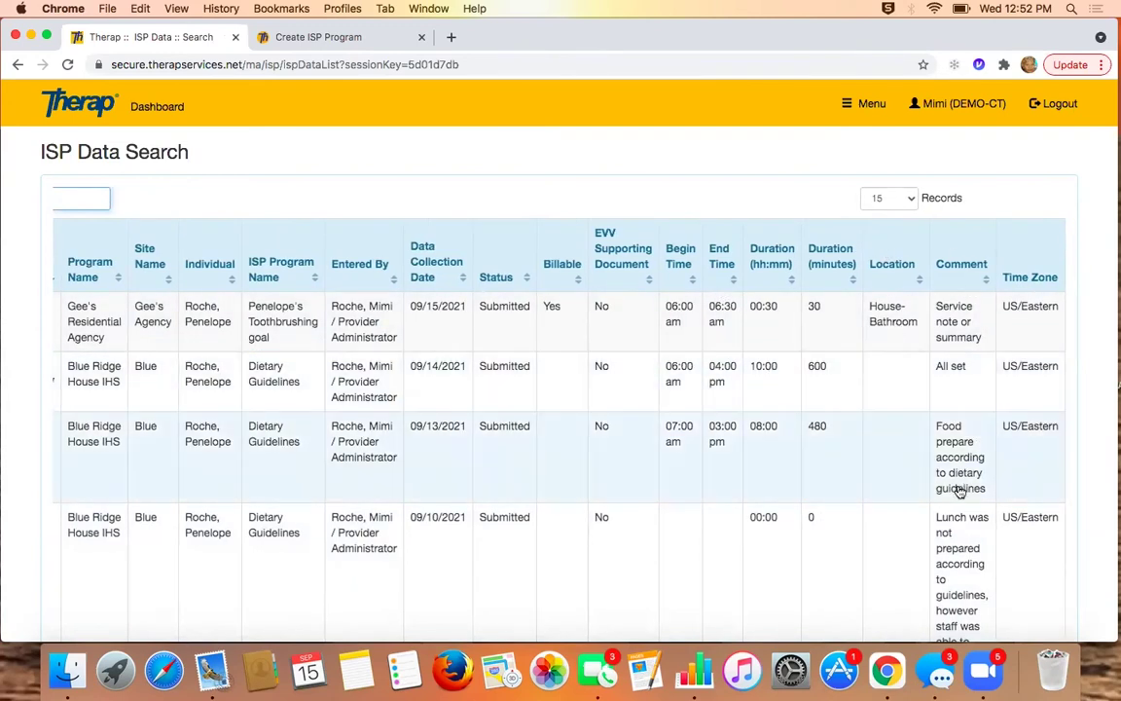
scroll(545, 456, "down", 10)
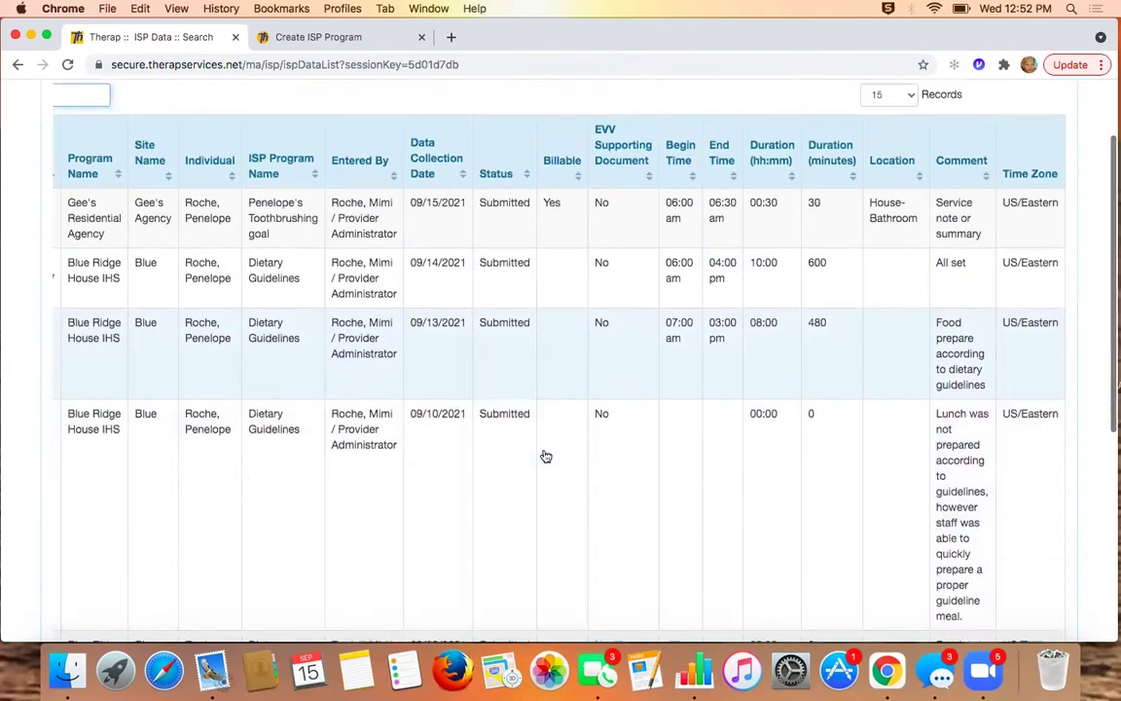
Return from the ISP data list to the individual's home page and generate the ISP Data report for the last 30 days.
left_click(81, 561)
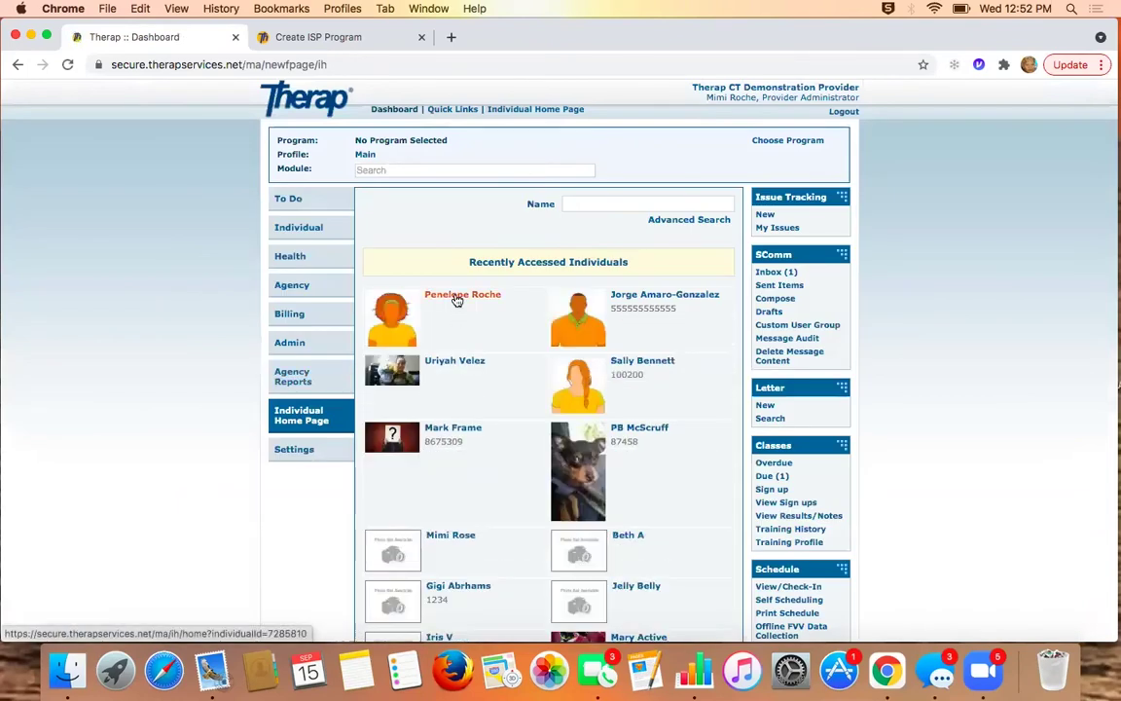
left_click(456, 300)
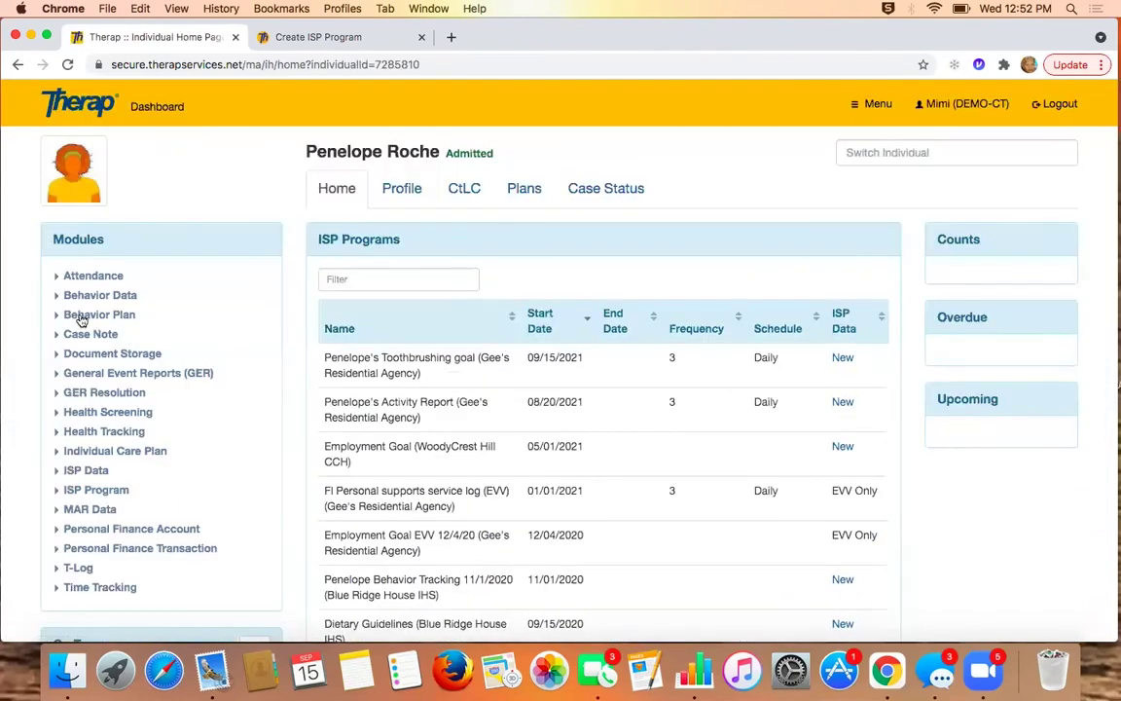
left_click(60, 472)
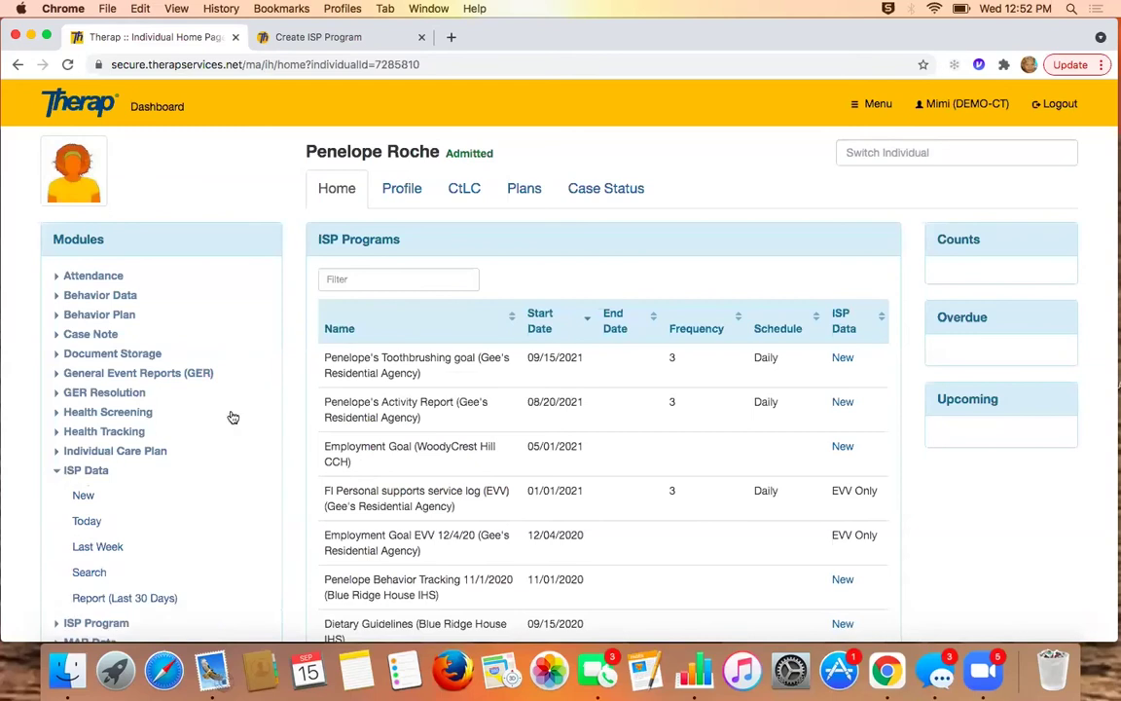
scroll(231, 417, "down", 3)
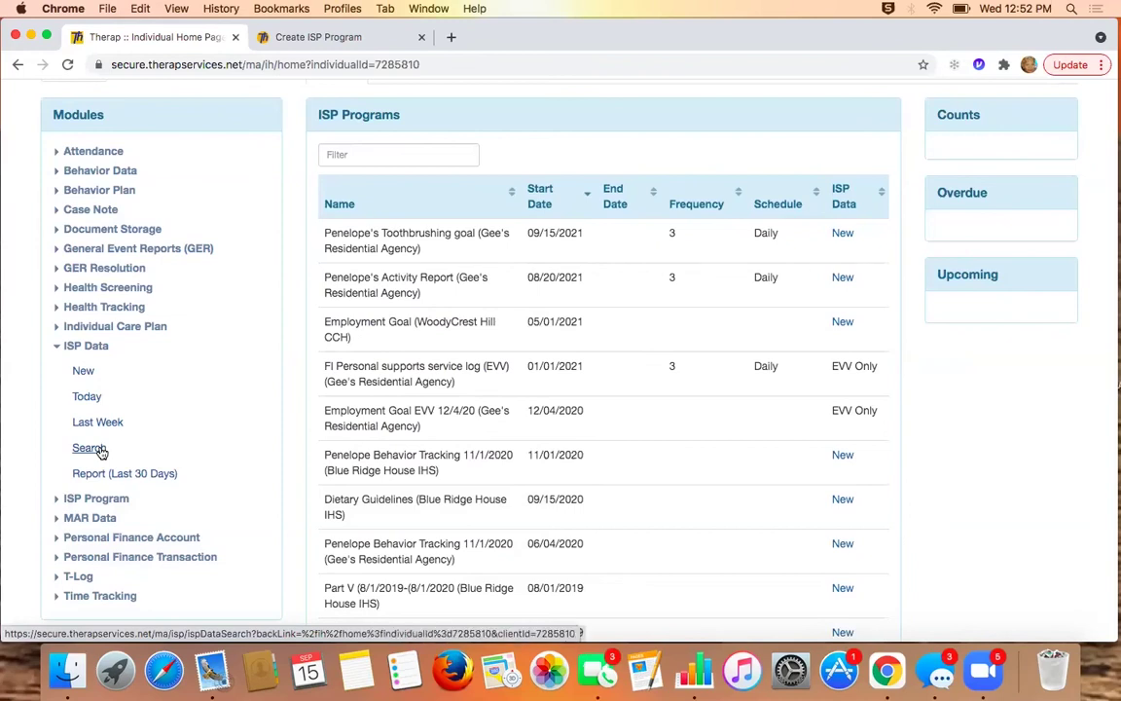
left_click(137, 477)
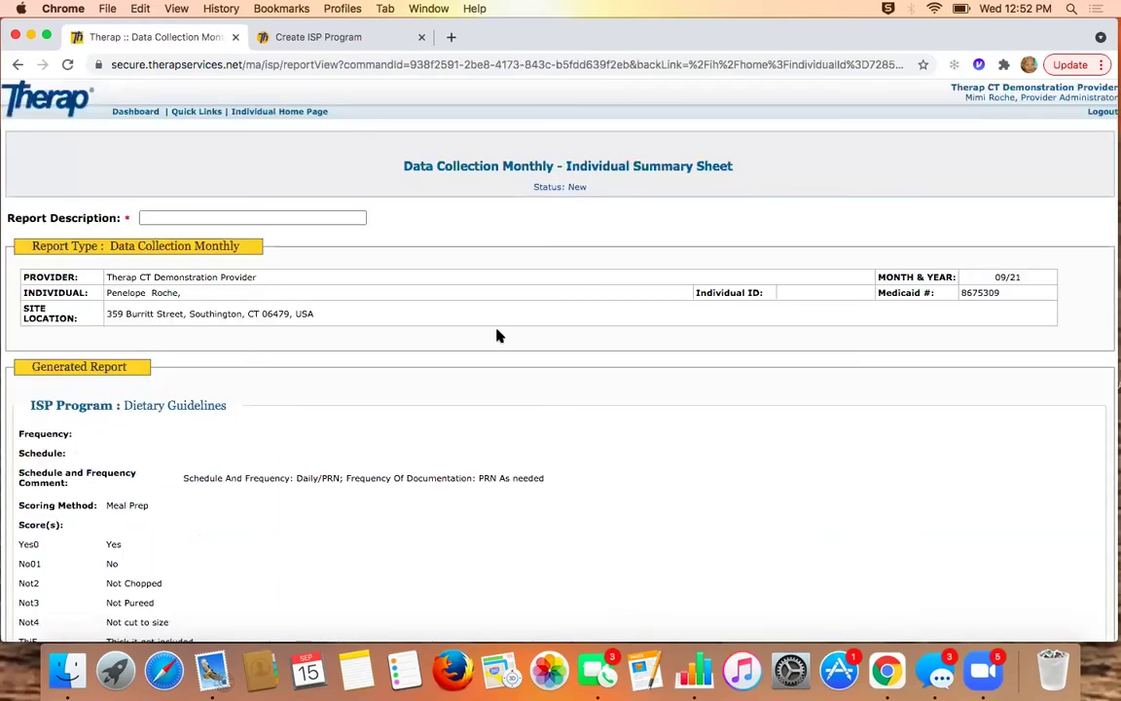
Examine the monthly data collection summary sheet from the Dietary Guidelines program through the toothbrushing goal and the staff signature log.
scroll(731, 510, "down", 6)
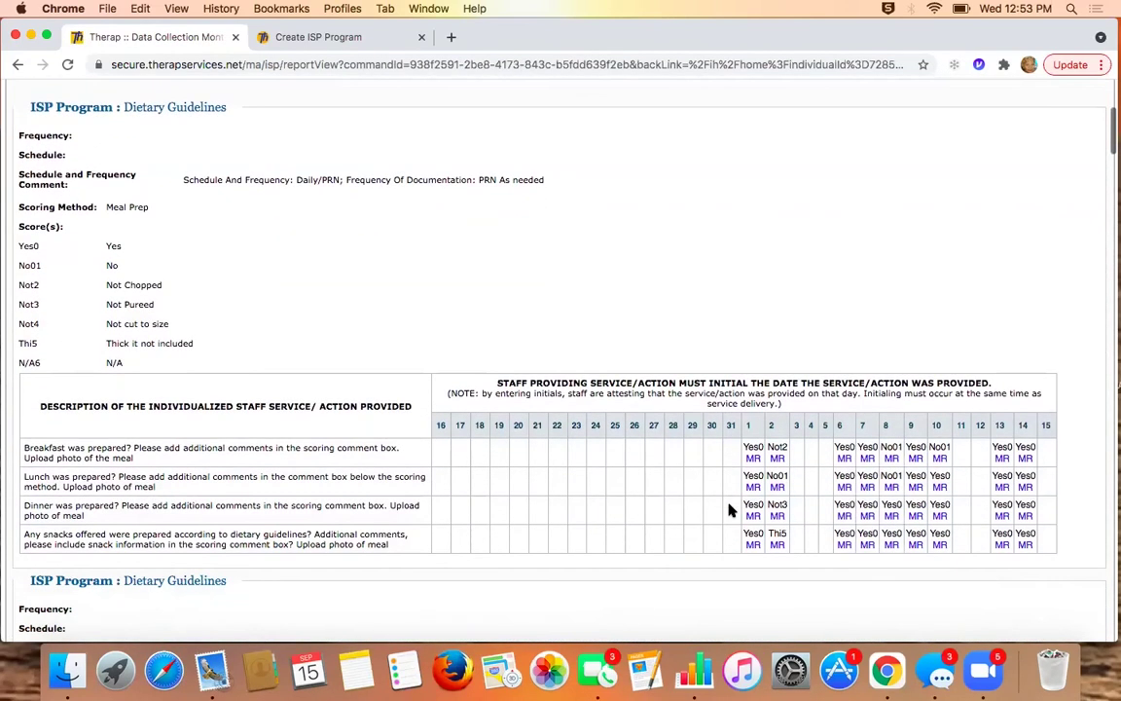
scroll(731, 510, "down", 1)
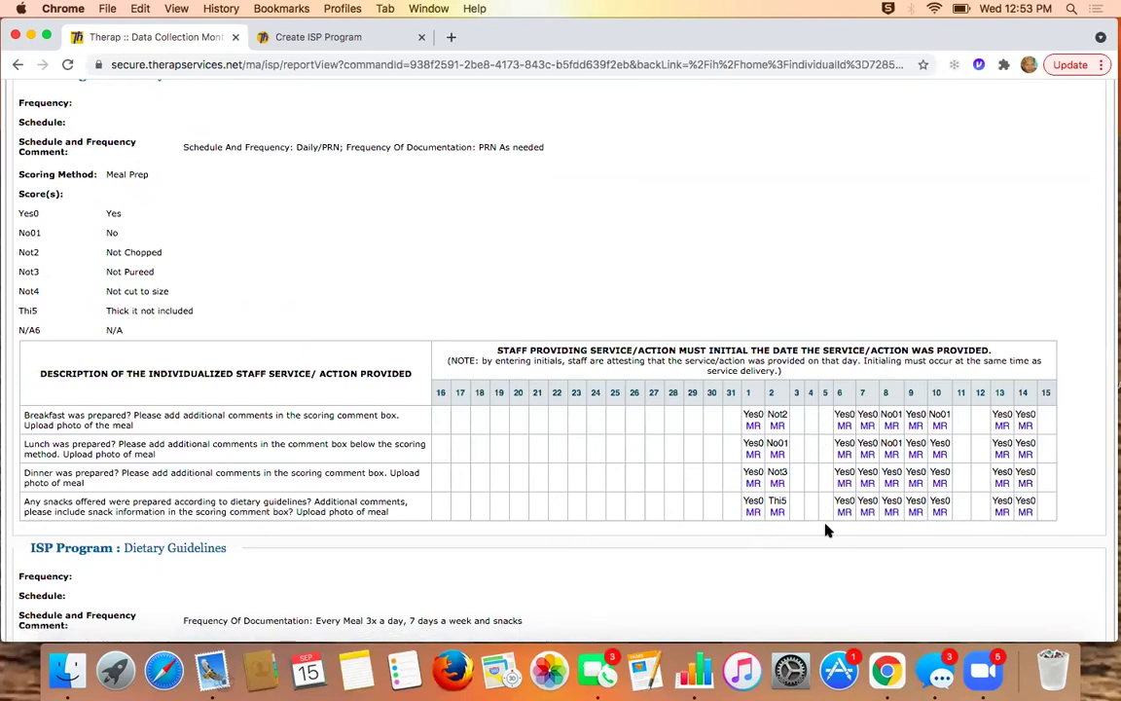
scroll(825, 530, "down", 10)
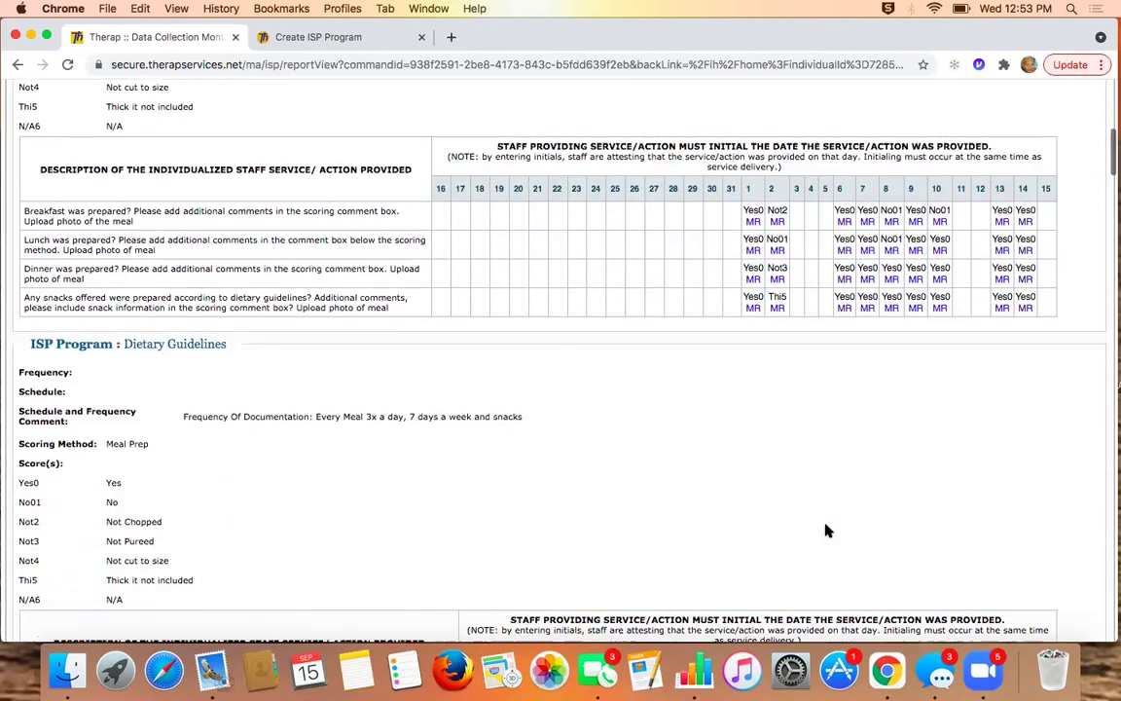
scroll(825, 530, "down", 10)
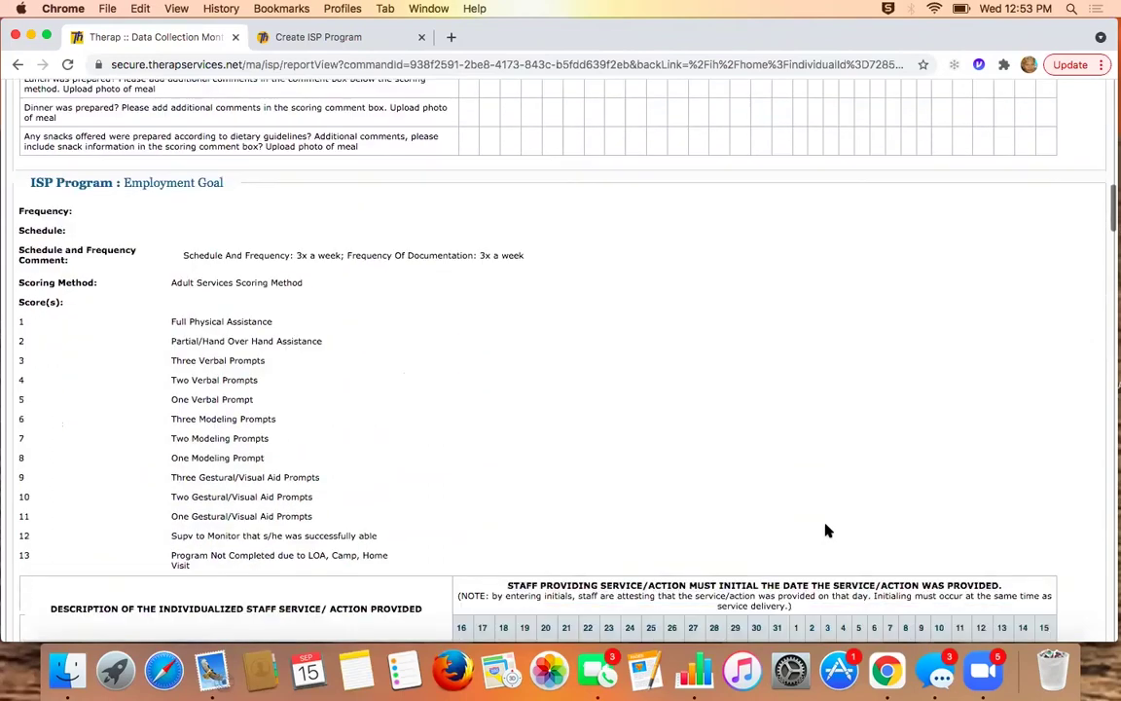
scroll(825, 530, "down", 12)
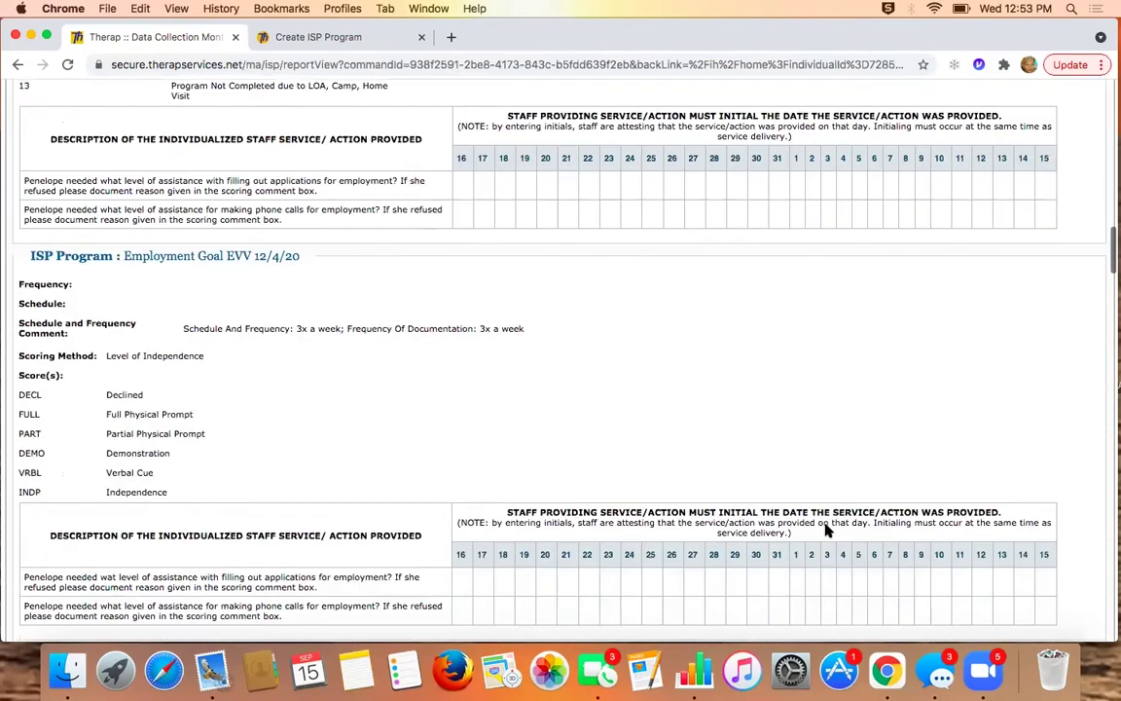
scroll(826, 530, "down", 3)
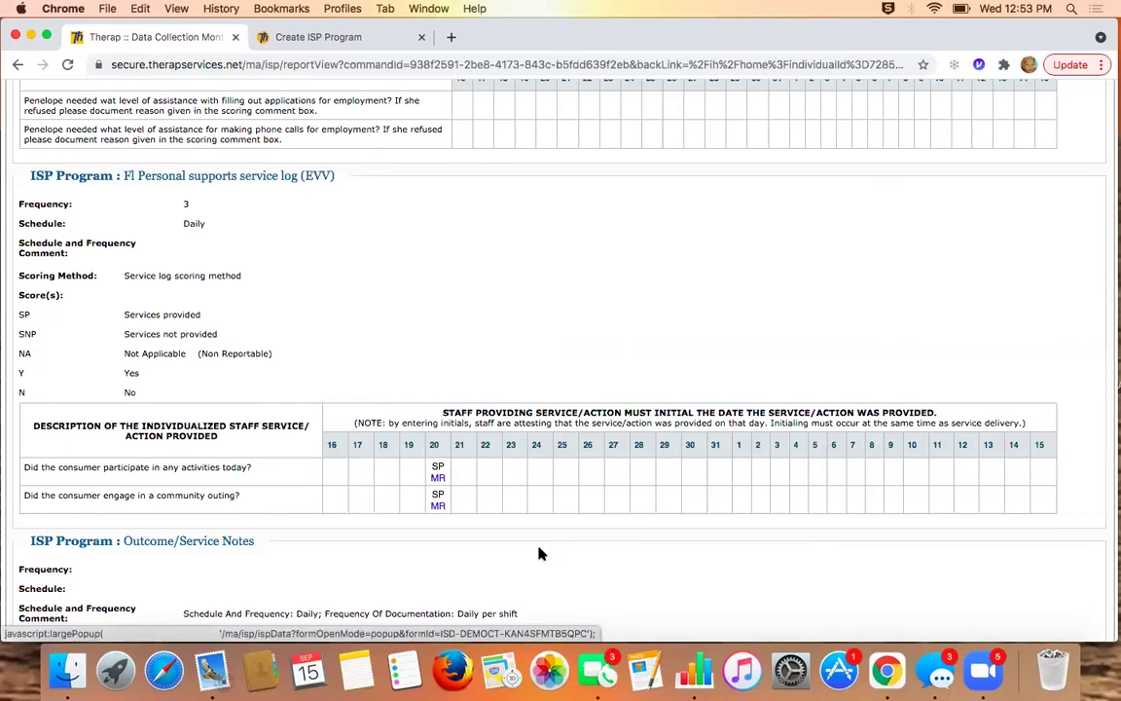
scroll(482, 487, "down", 1)
scroll(455, 454, "down", 6)
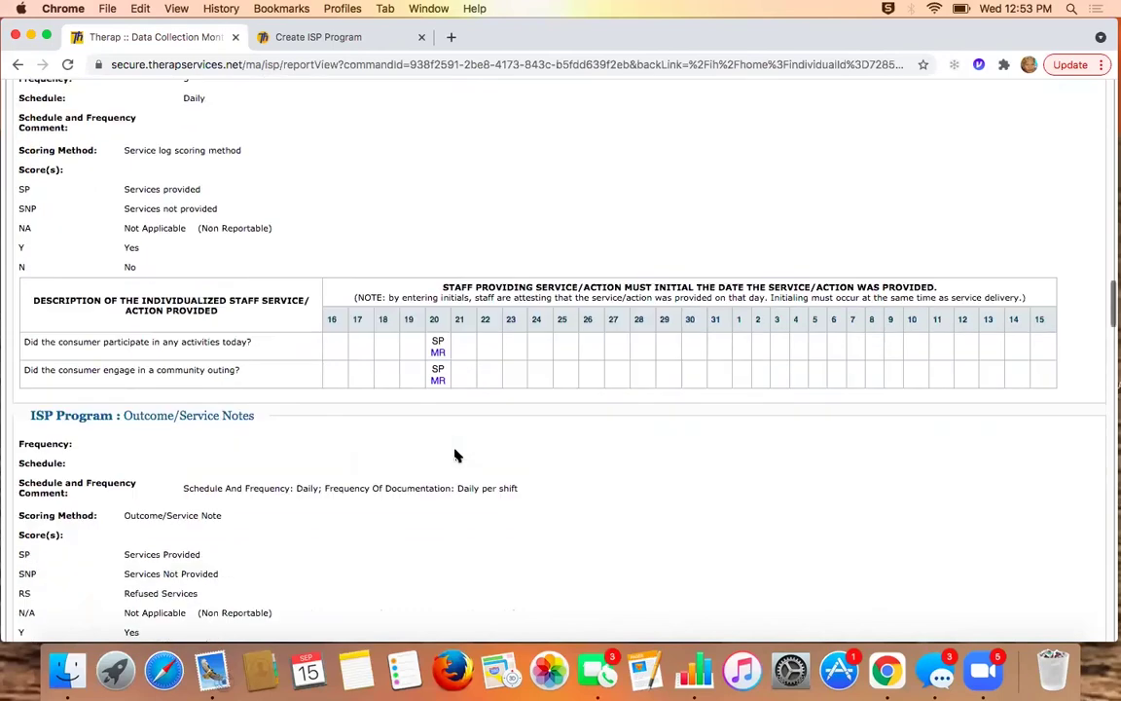
scroll(455, 454, "down", 15)
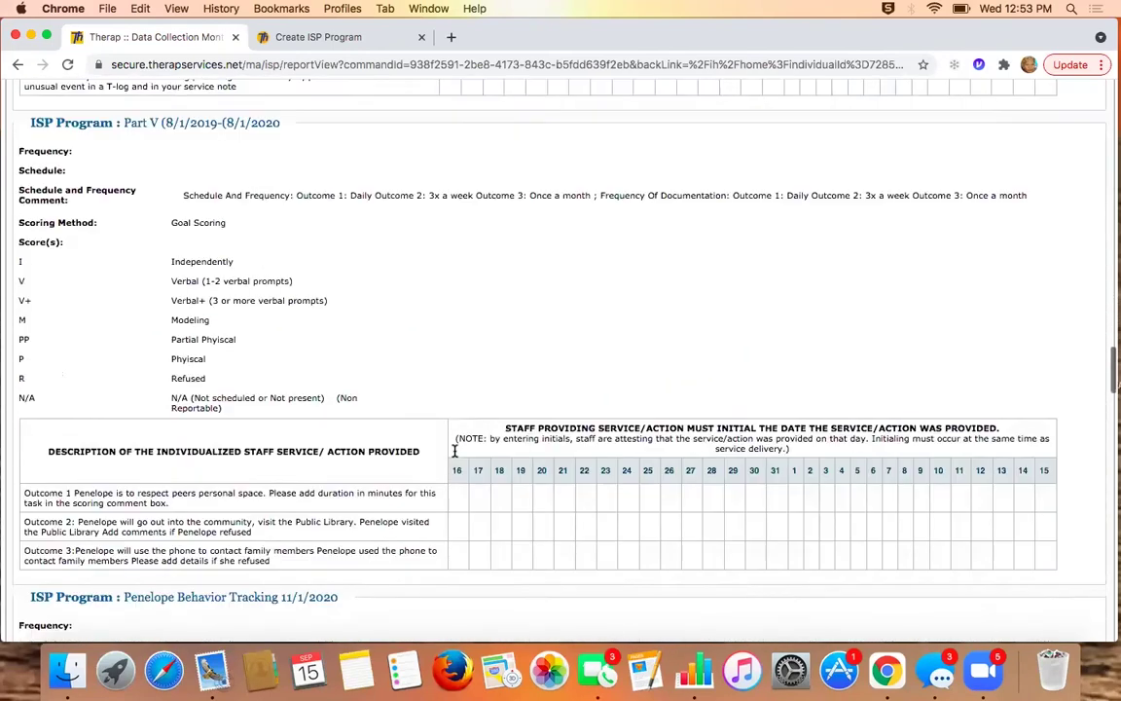
scroll(454, 454, "down", 5)
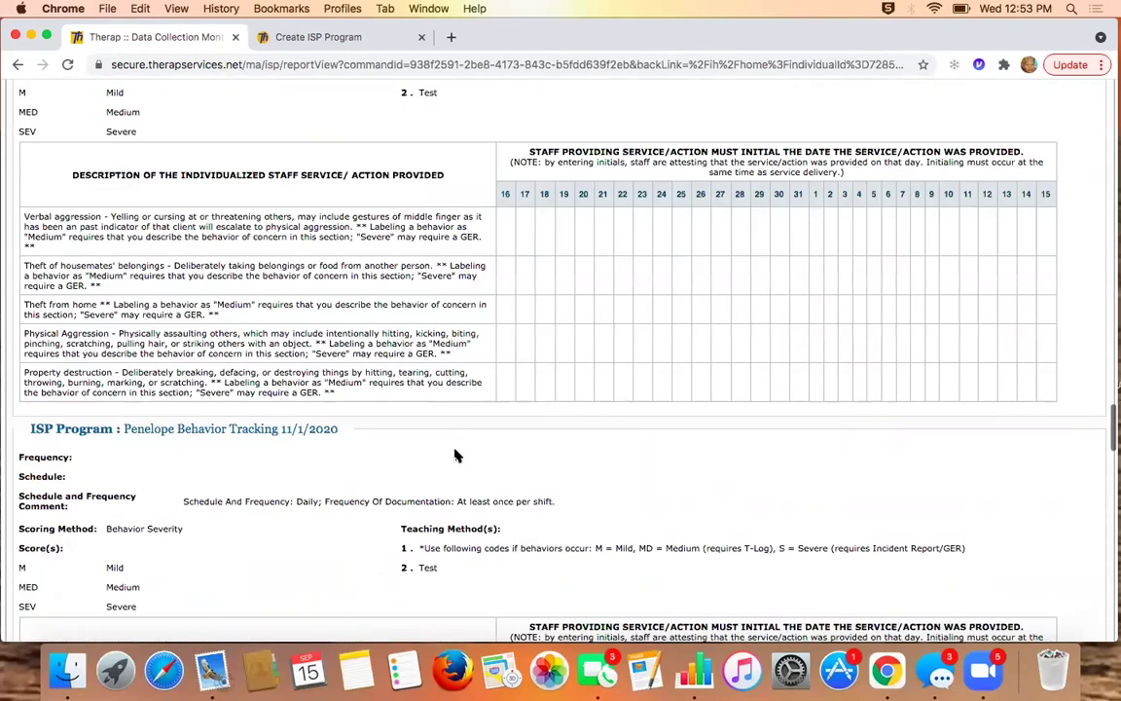
scroll(454, 451, "down", 20)
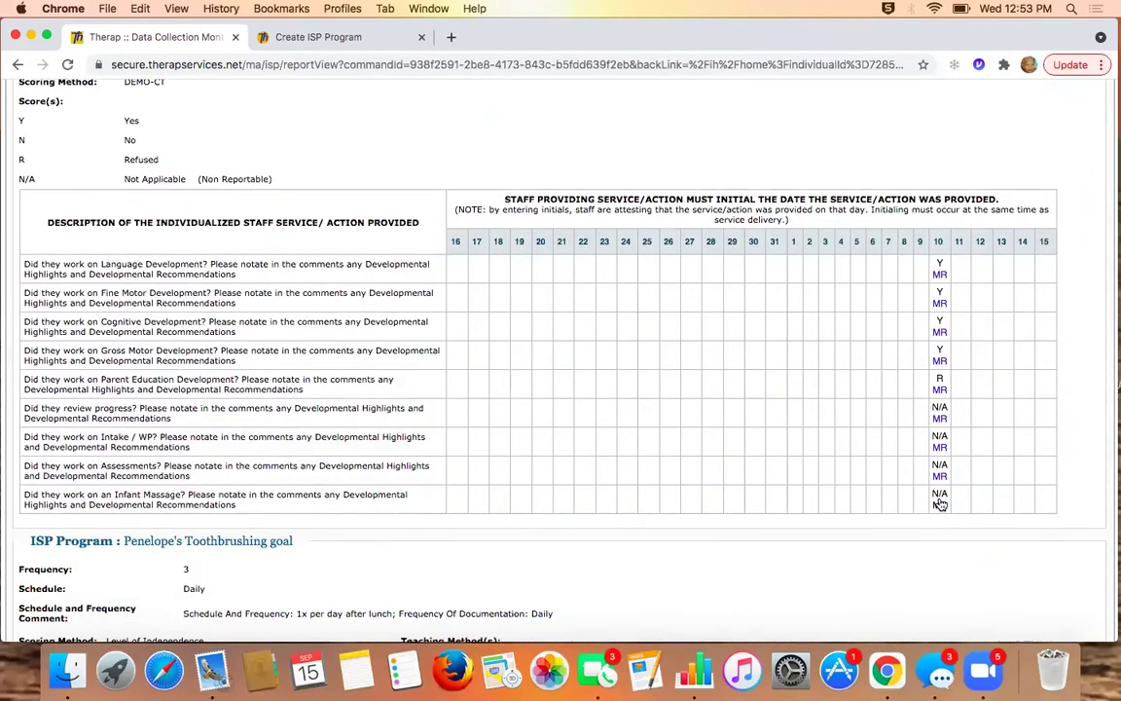
scroll(746, 463, "down", 6)
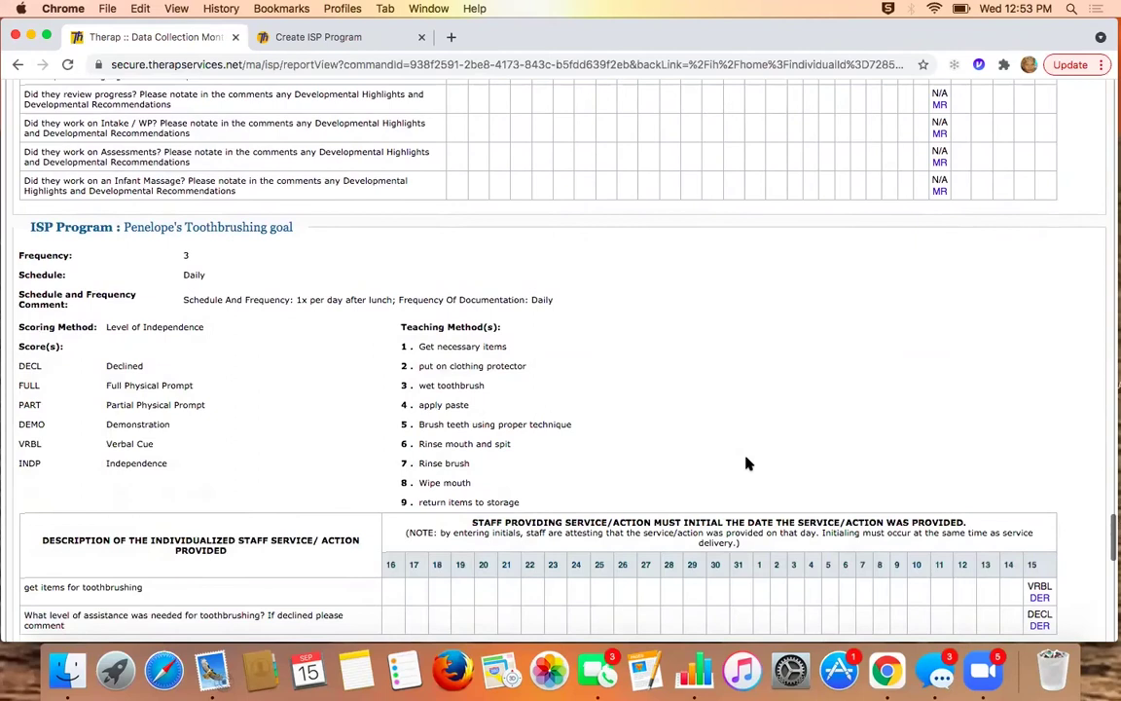
scroll(745, 463, "down", 3)
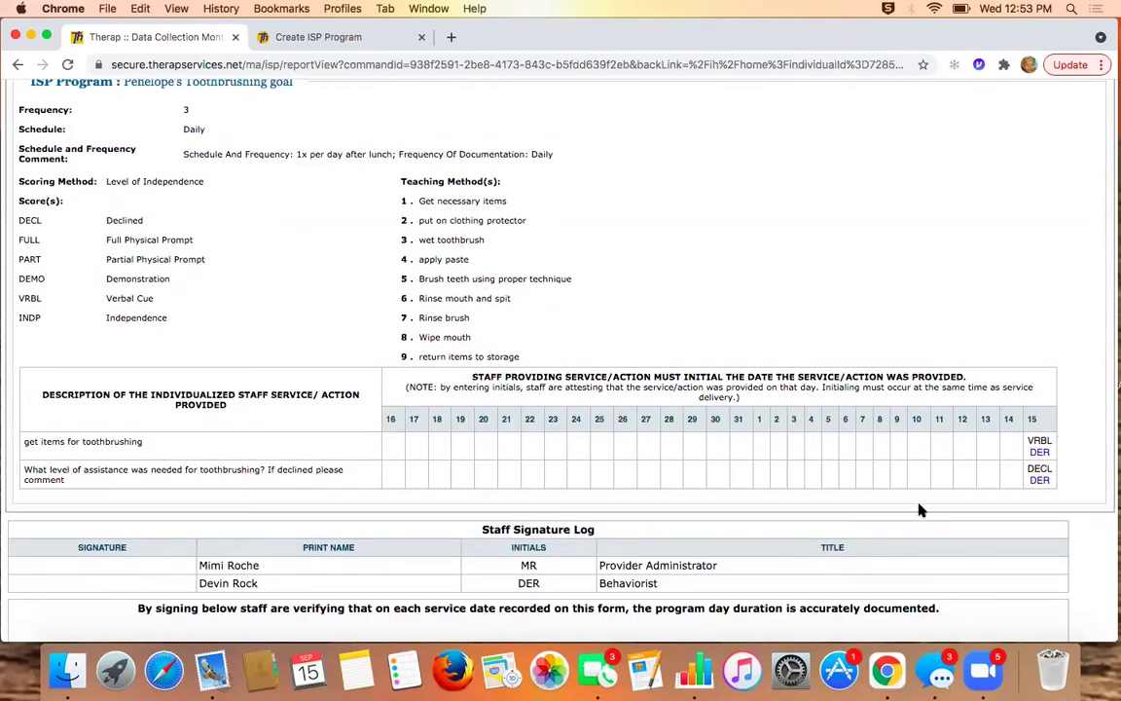
scroll(921, 508, "down", 1)
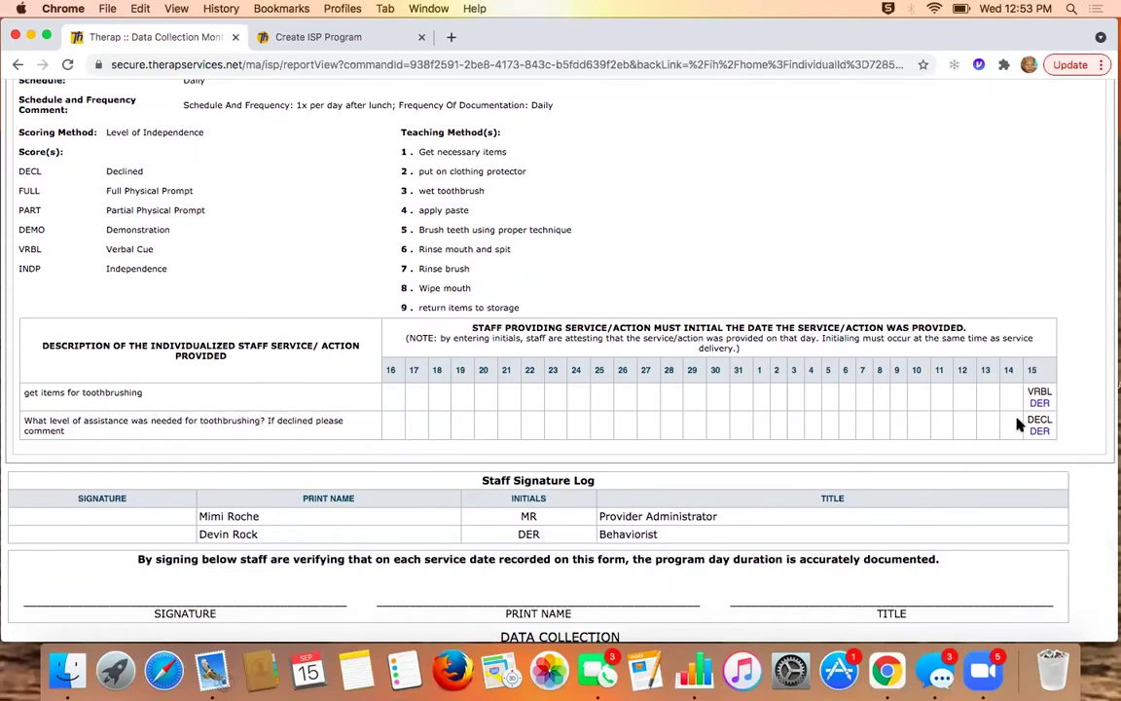
Open the day 15 entry for "get items for toothbrushing", review its task scores and comments, and close the record.
left_click(1039, 404)
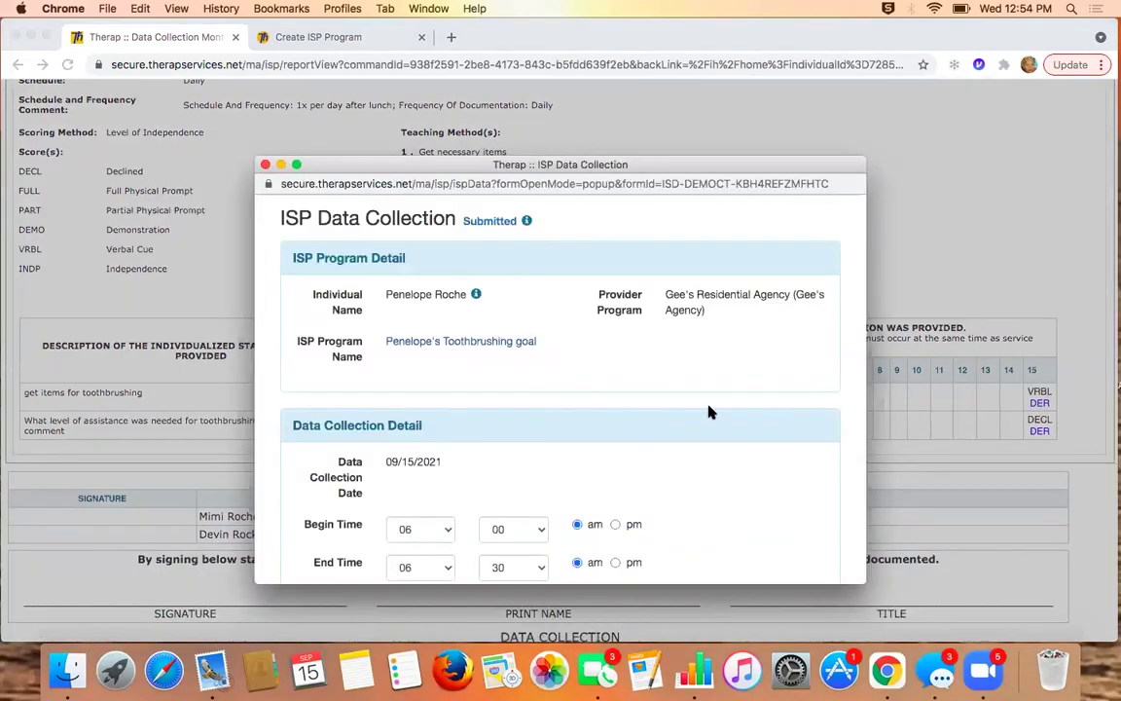
scroll(707, 408, "down", 1)
scroll(708, 410, "down", 1)
scroll(708, 413, "down", 4)
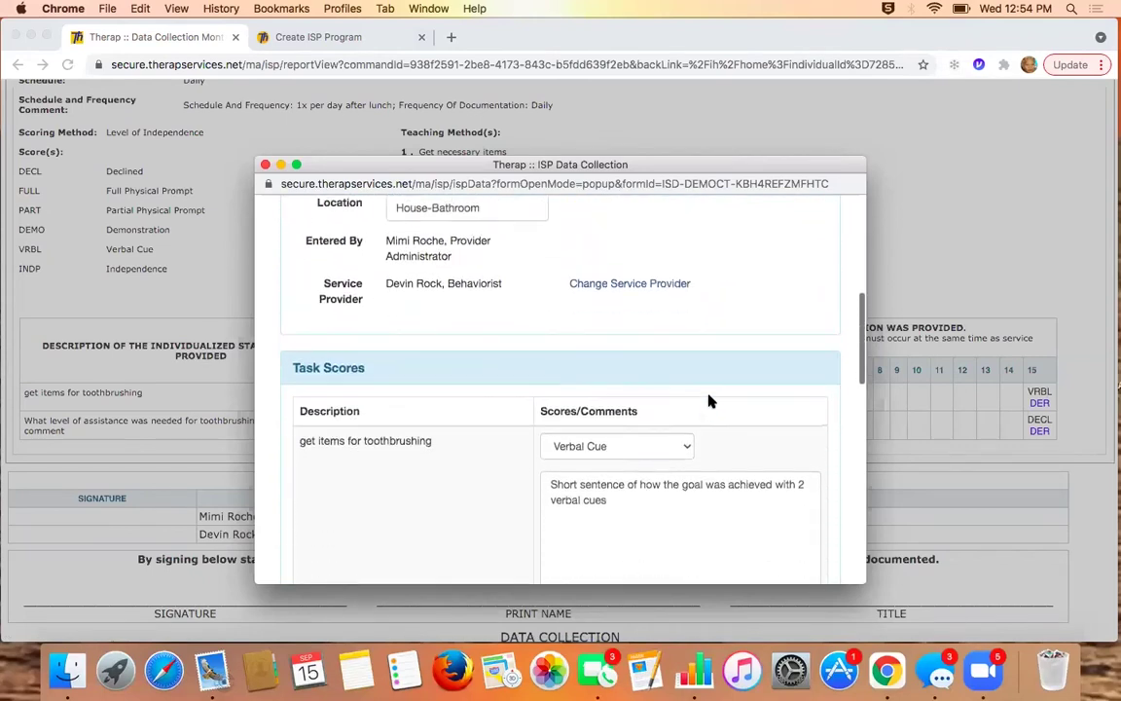
scroll(709, 400, "down", 2)
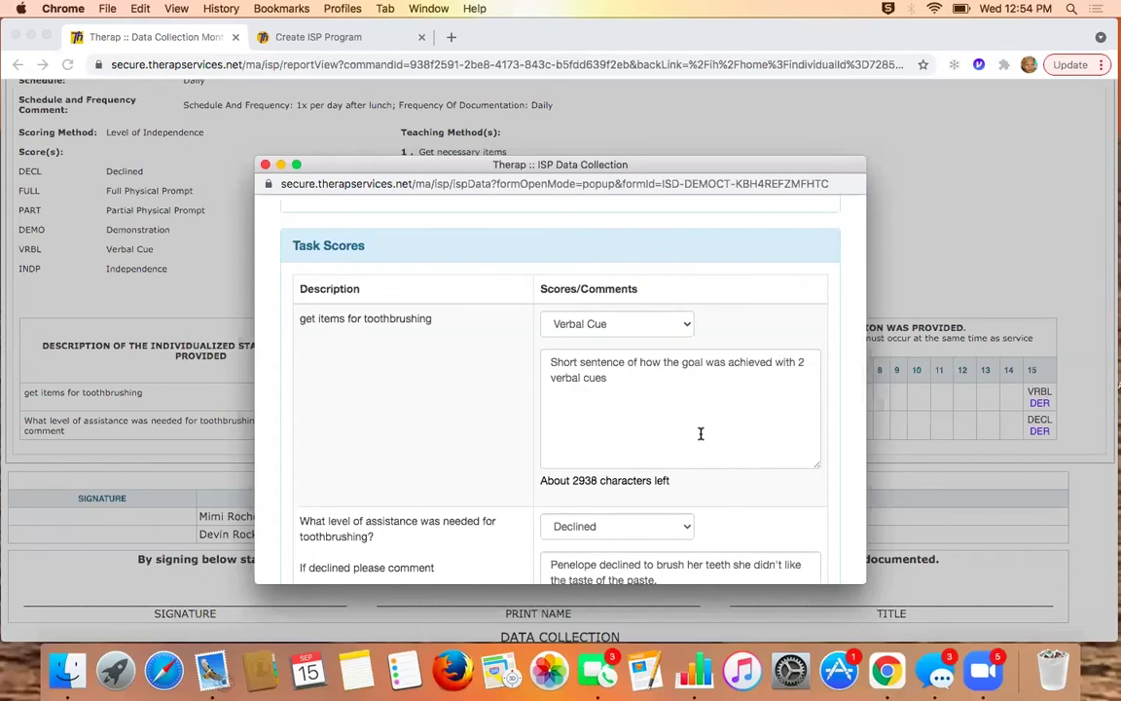
scroll(700, 433, "down", 3)
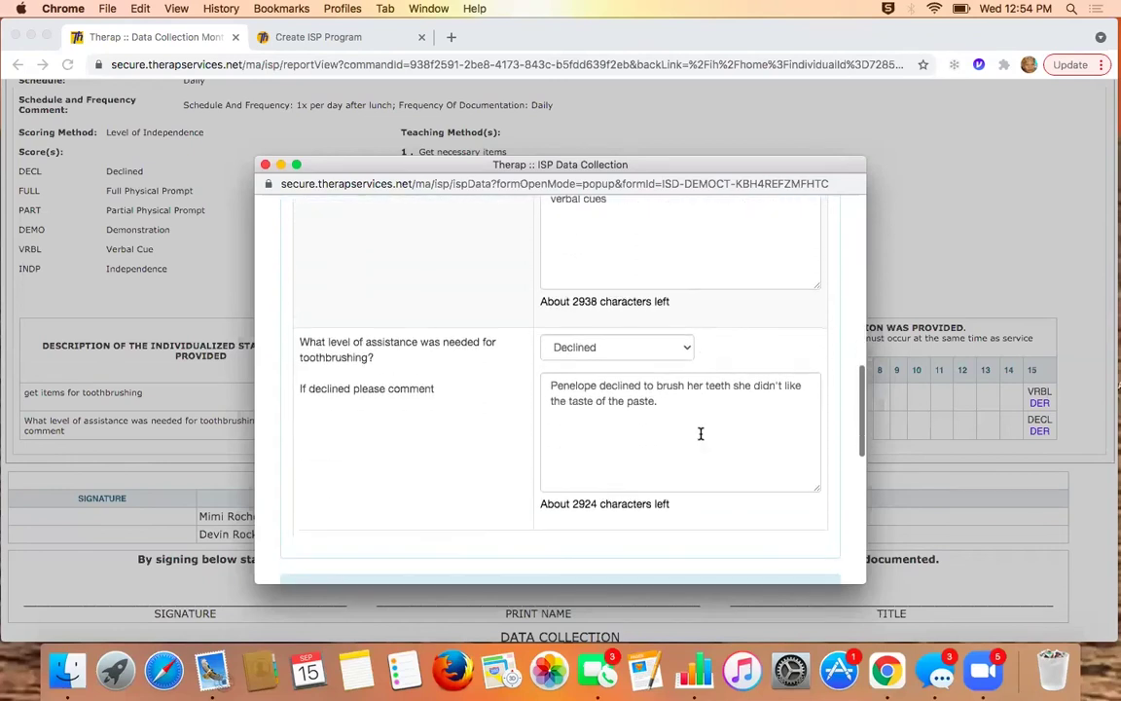
scroll(700, 433, "down", 4)
scroll(699, 434, "down", 5)
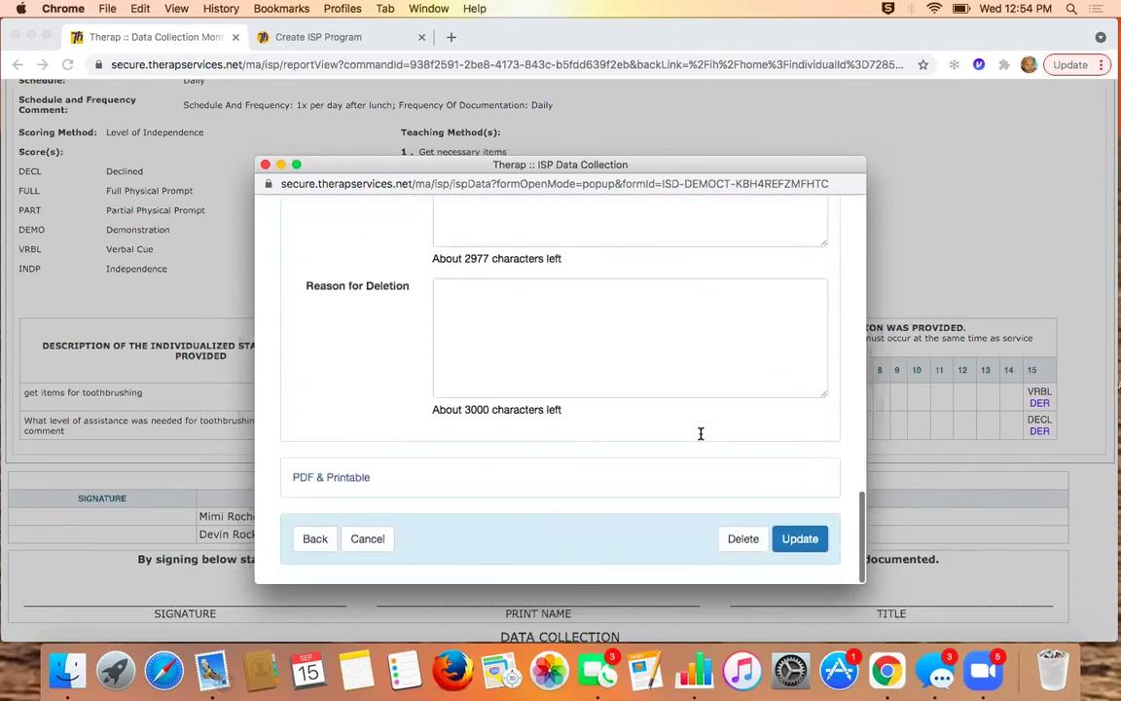
scroll(700, 433, "up", 7)
scroll(700, 435, "up", 3)
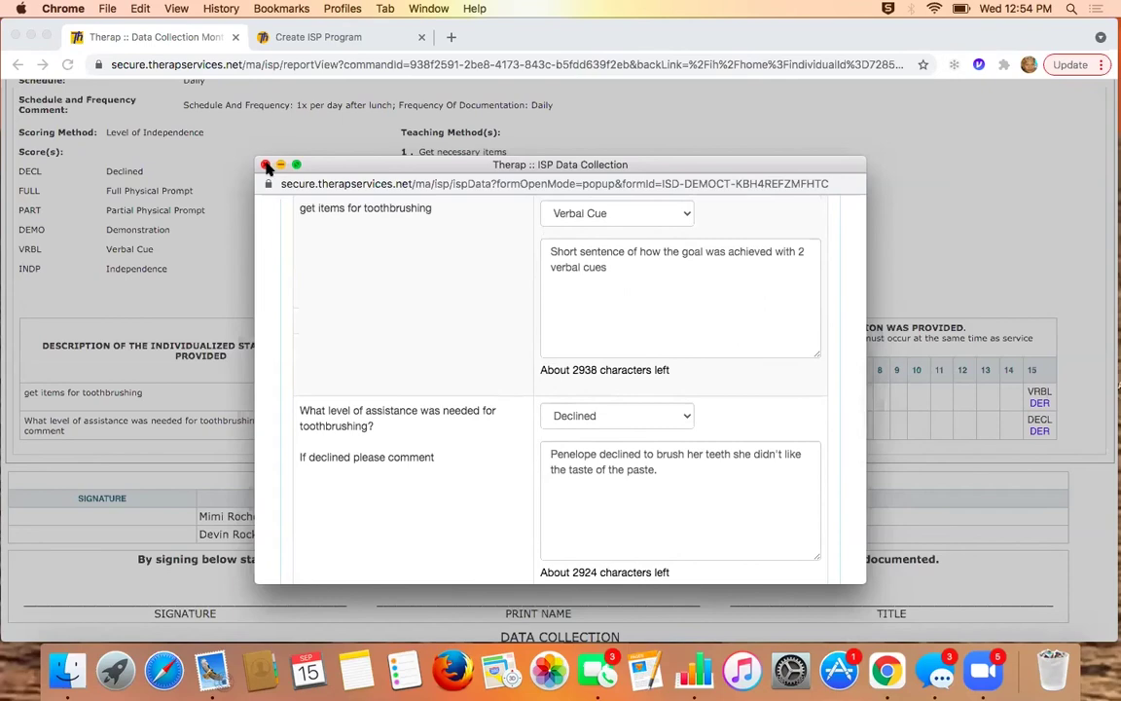
left_click(265, 166)
Leave the summary sheet for the dashboard and start a new ISP Data report from the Individual modules.
scroll(710, 266, "up", 10)
scroll(710, 265, "up", 20)
scroll(711, 265, "up", 10)
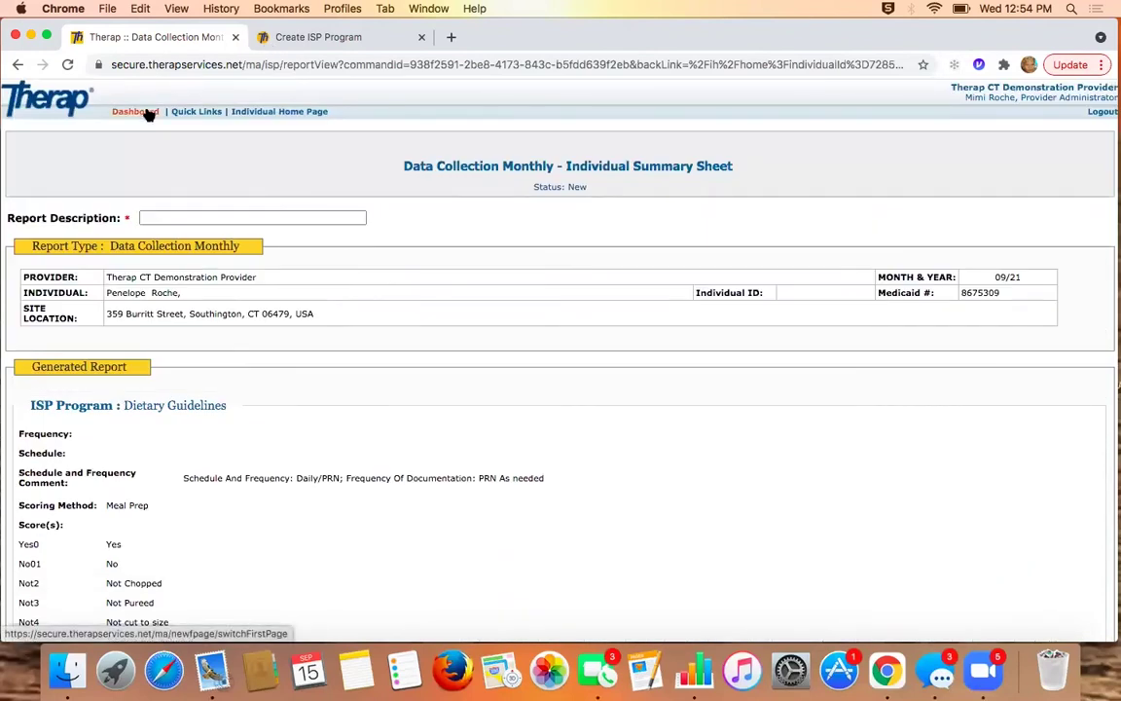
left_click(148, 115)
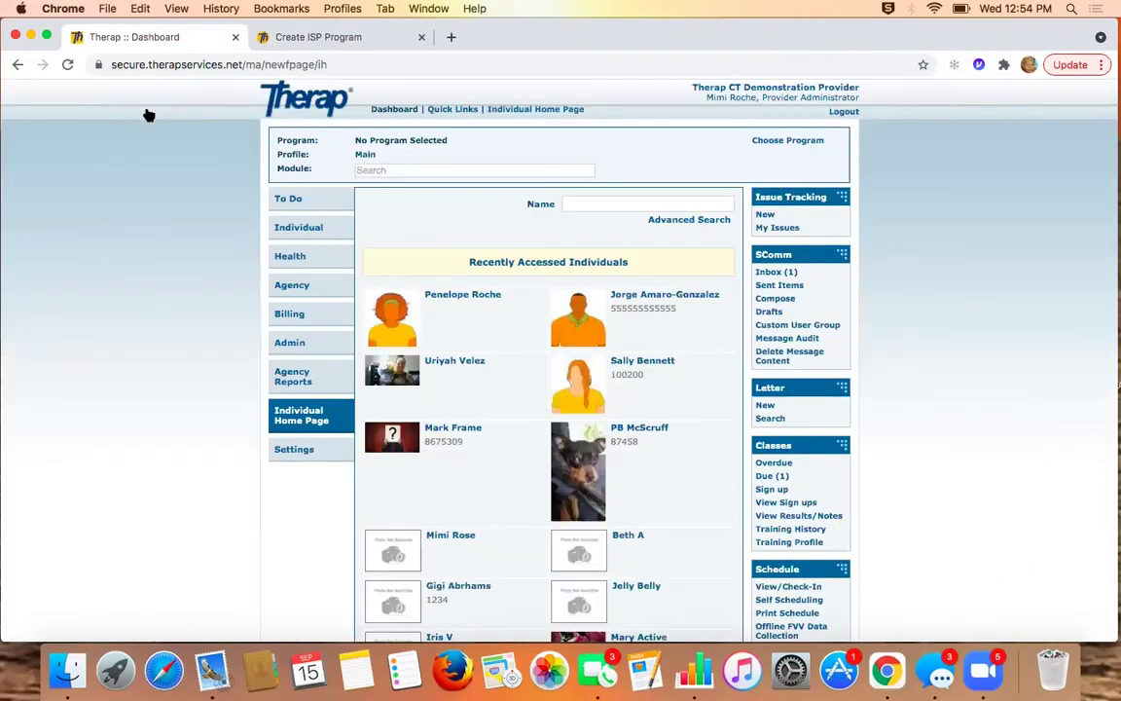
left_click(303, 228)
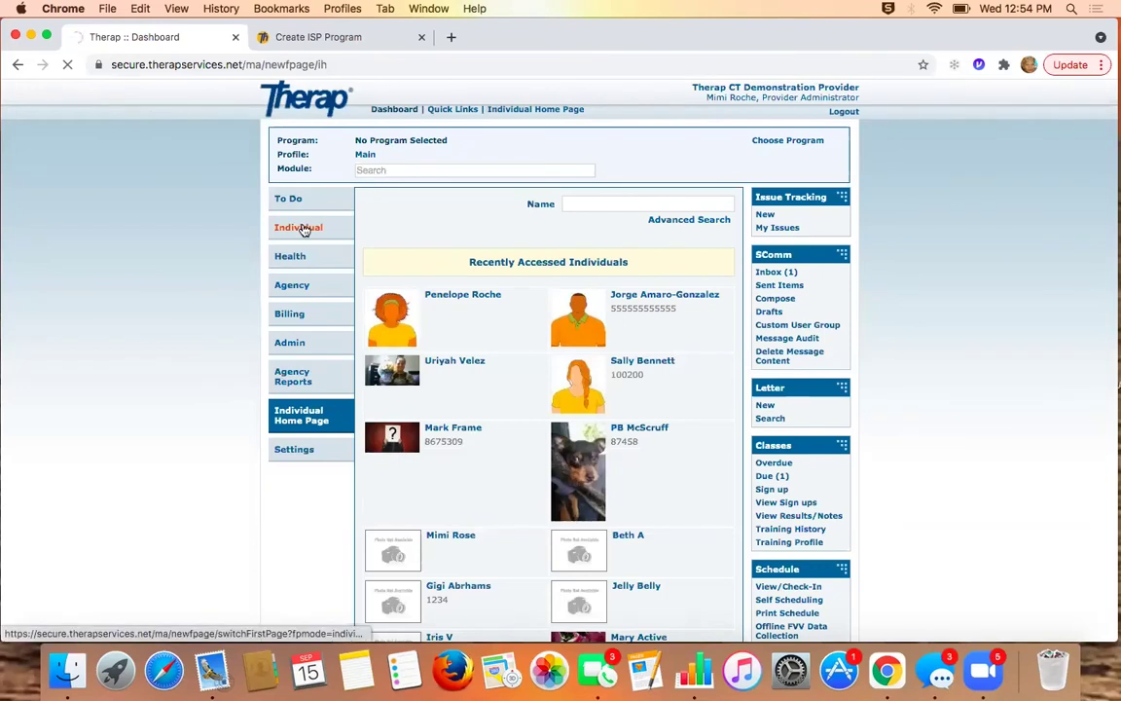
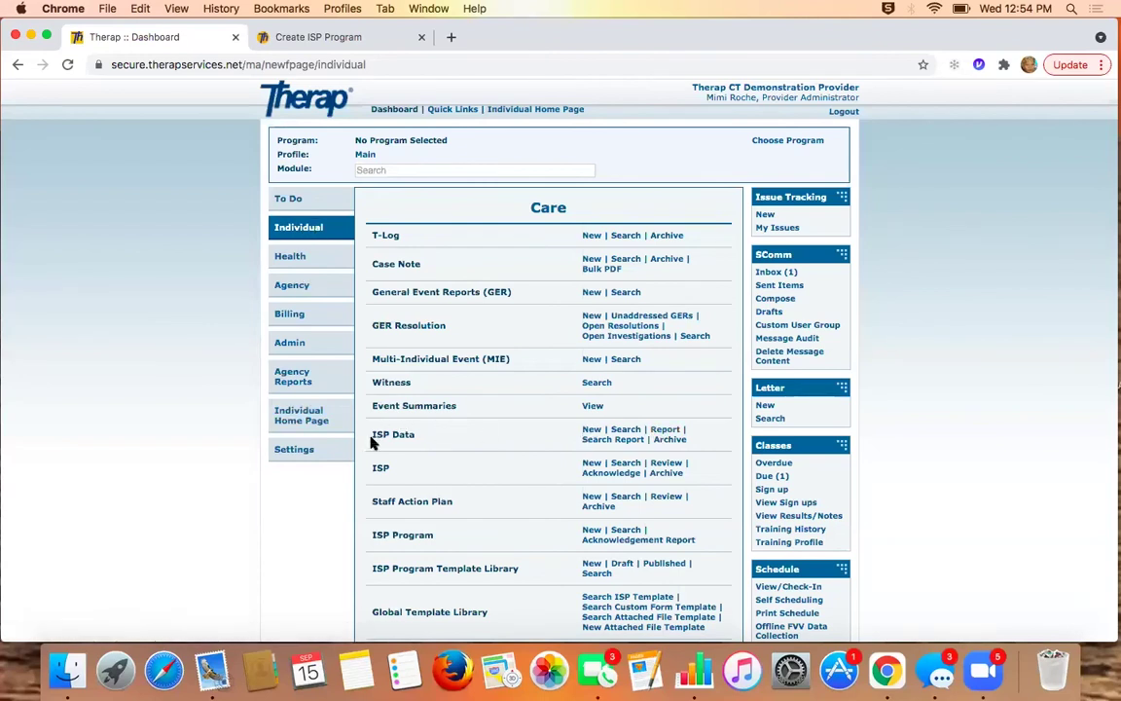
triple_click(423, 434)
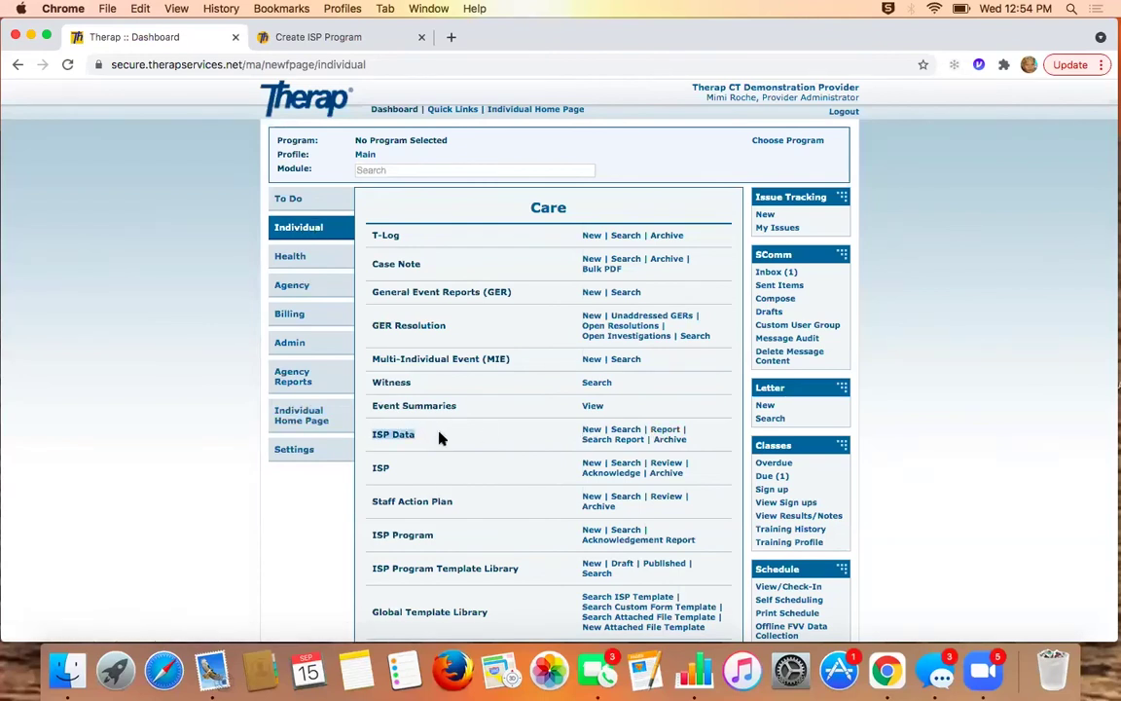
left_click(666, 429)
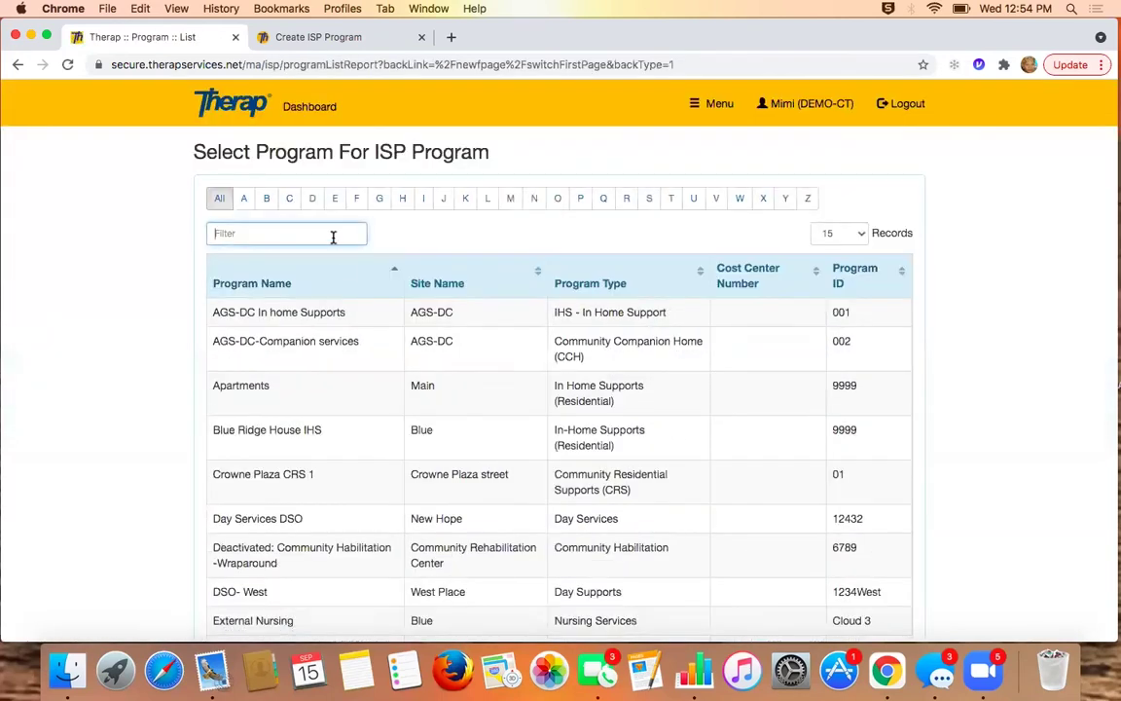
Filter programs by "gee", select all the individual's approved ISP programs under Gee's Residential Agency, and proceed to the report criteria.
type("gee")
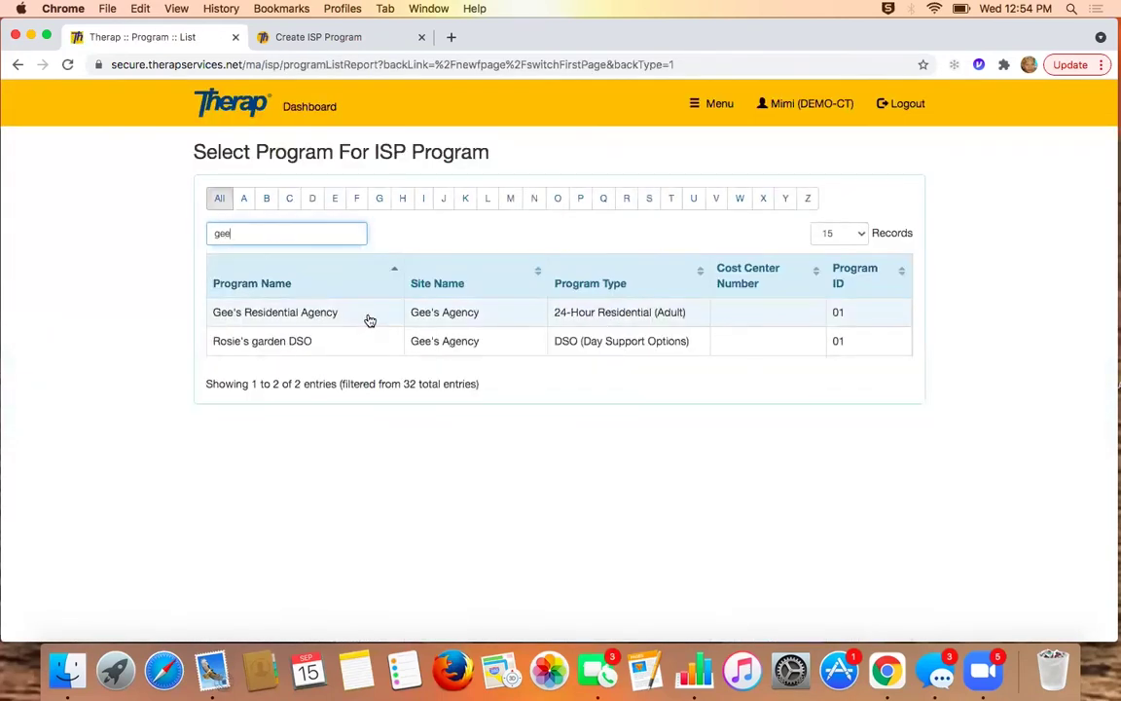
left_click(368, 319)
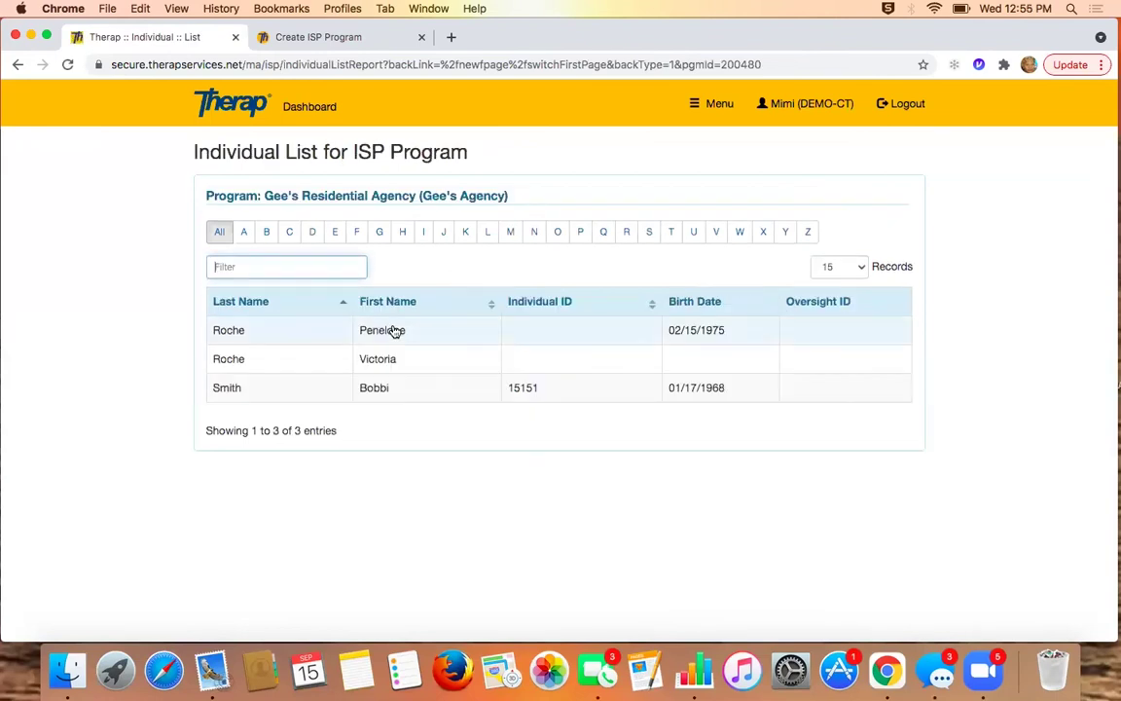
left_click(395, 332)
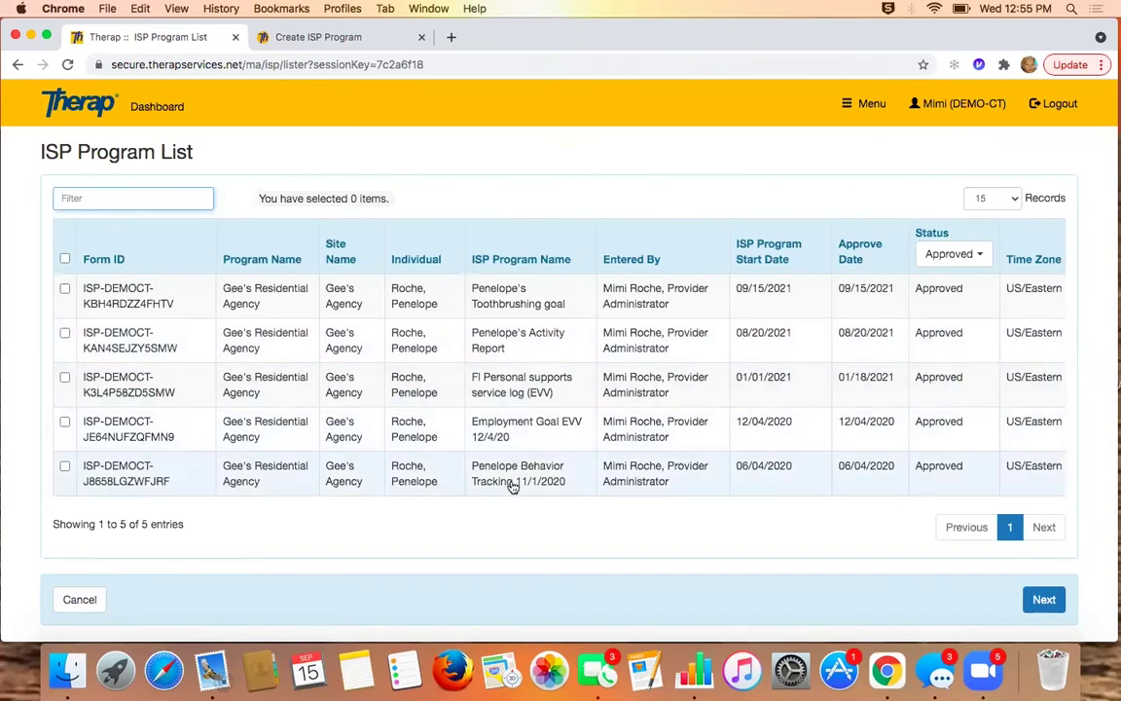
left_click(65, 259)
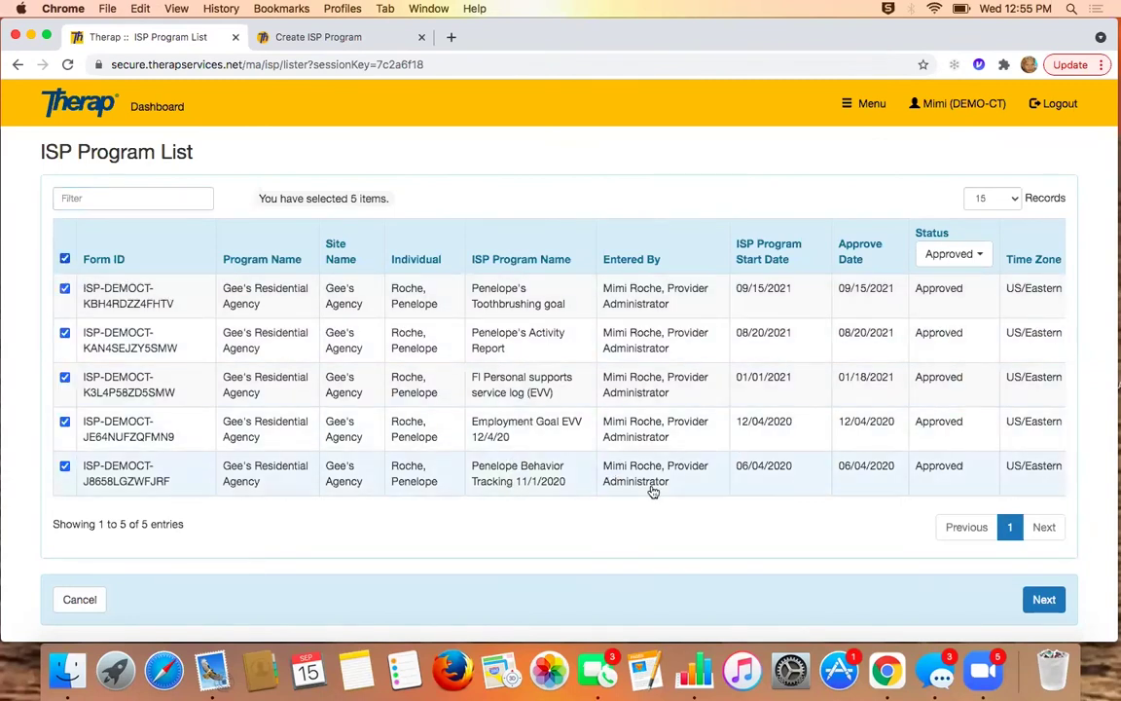
left_click(1046, 600)
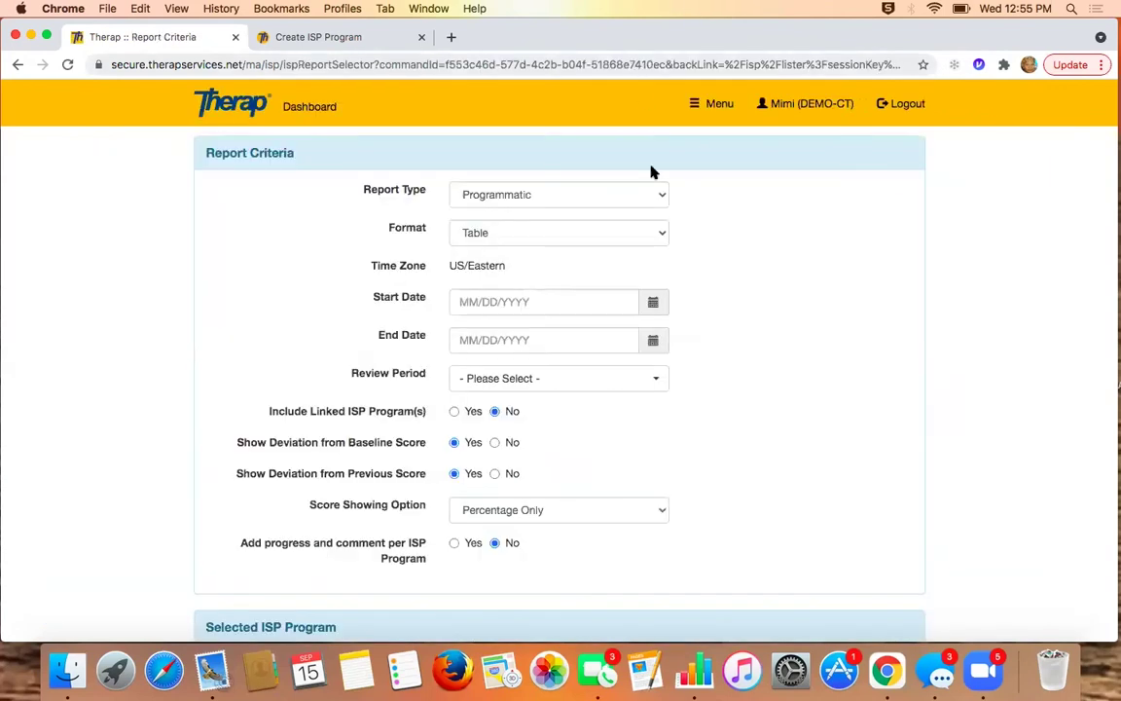
Generate a Clinician report for the selected ISP programs covering 09/01/2021 to 09/15/2021.
left_click(661, 195)
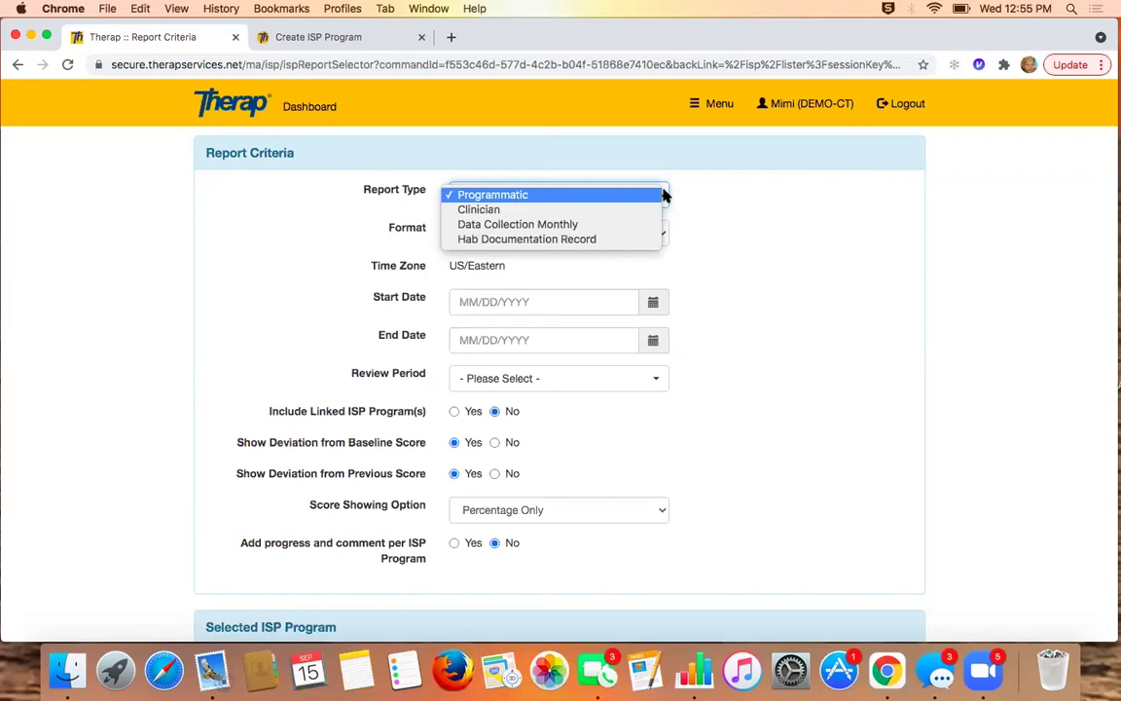
left_click(480, 211)
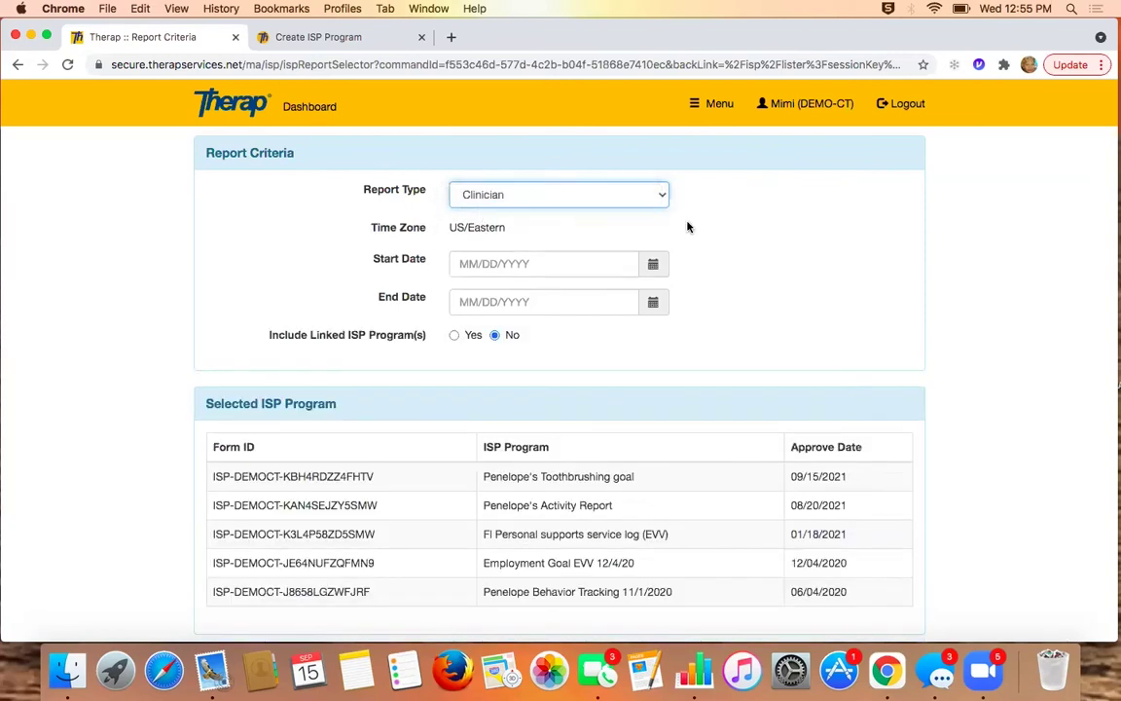
left_click(653, 264)
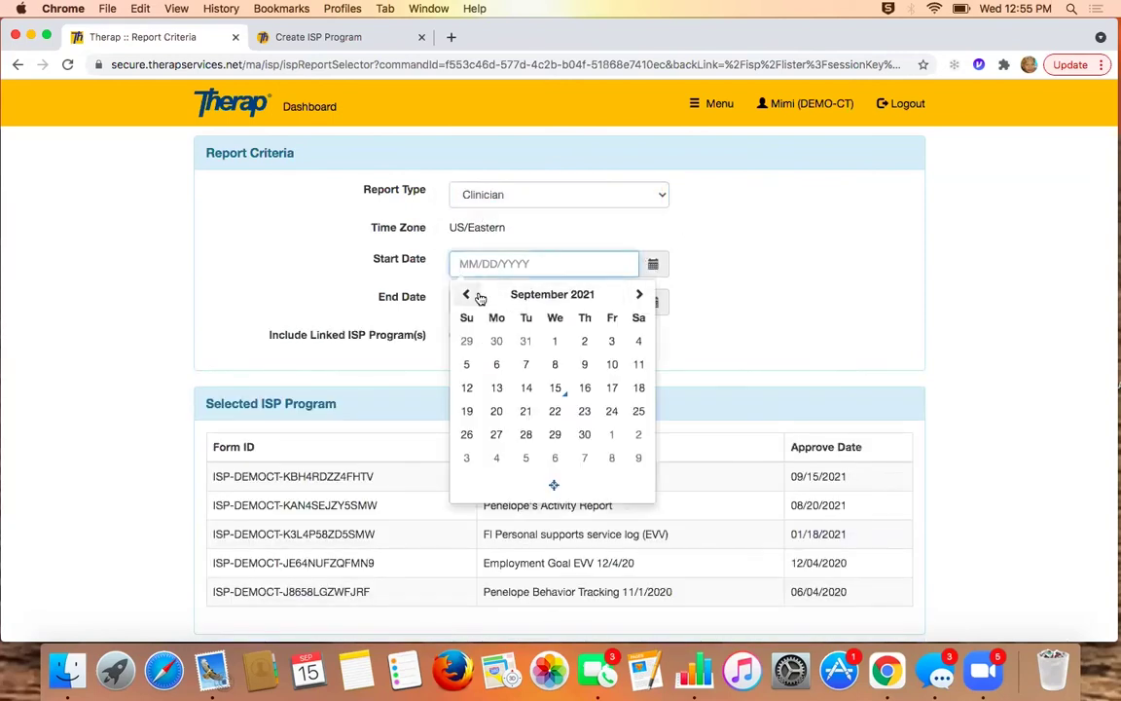
left_click(555, 343)
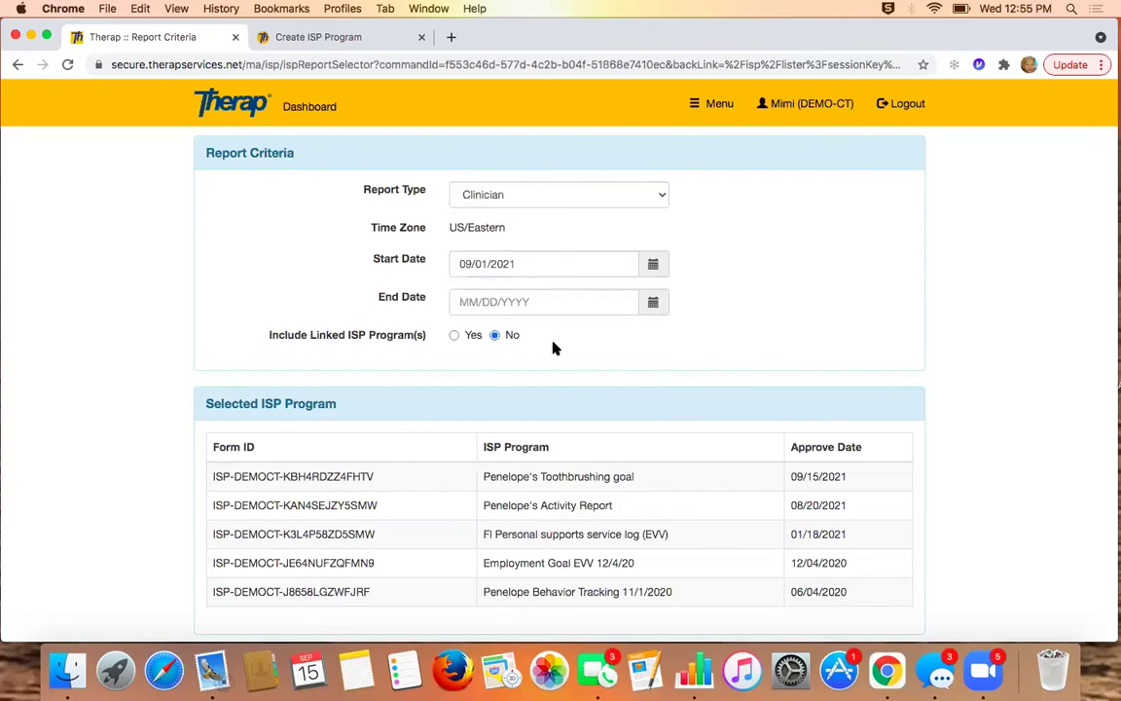
left_click(654, 304)
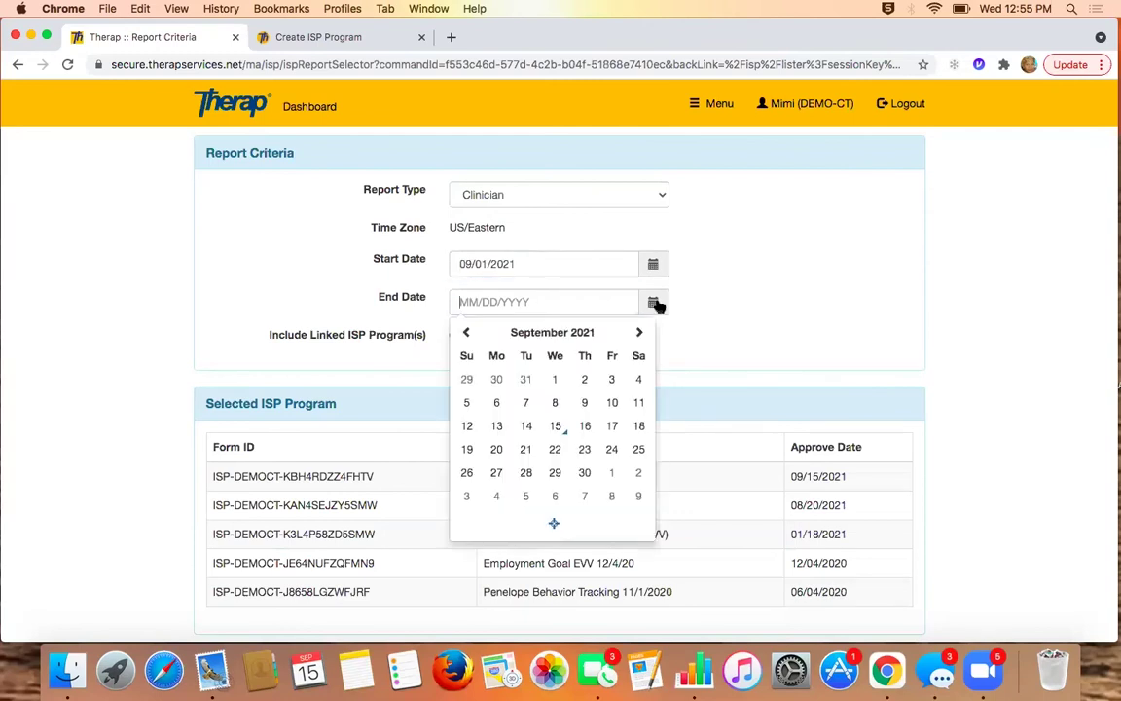
left_click(555, 426)
scroll(827, 347, "down", 3)
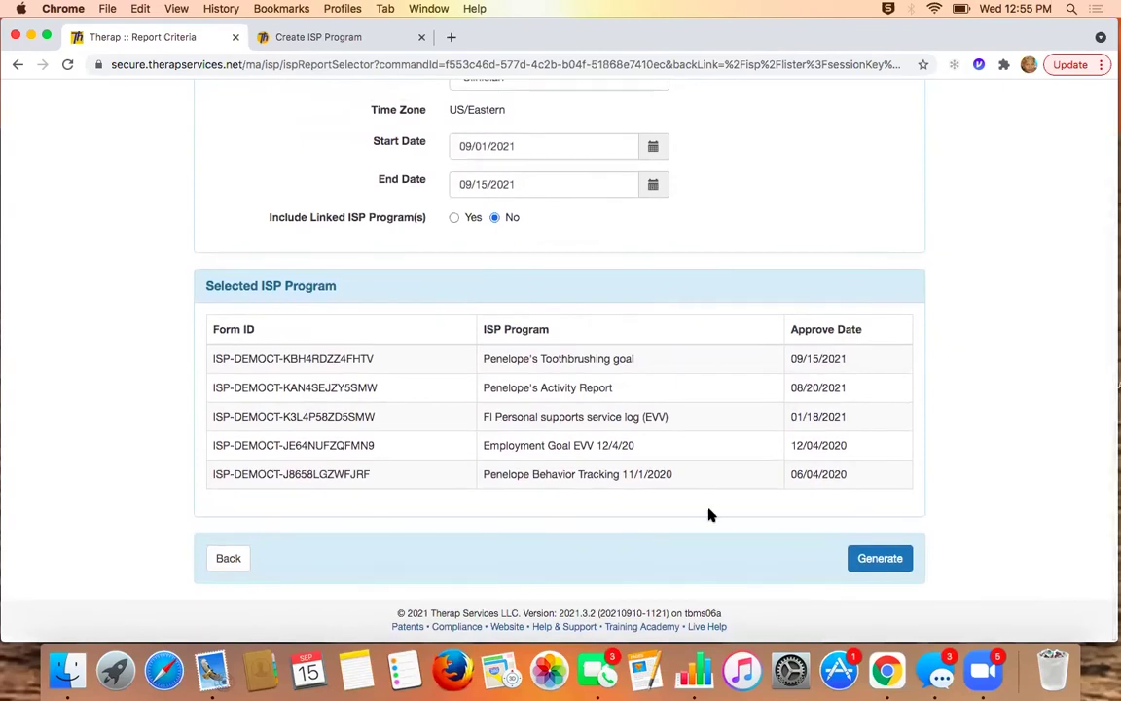
left_click(864, 565)
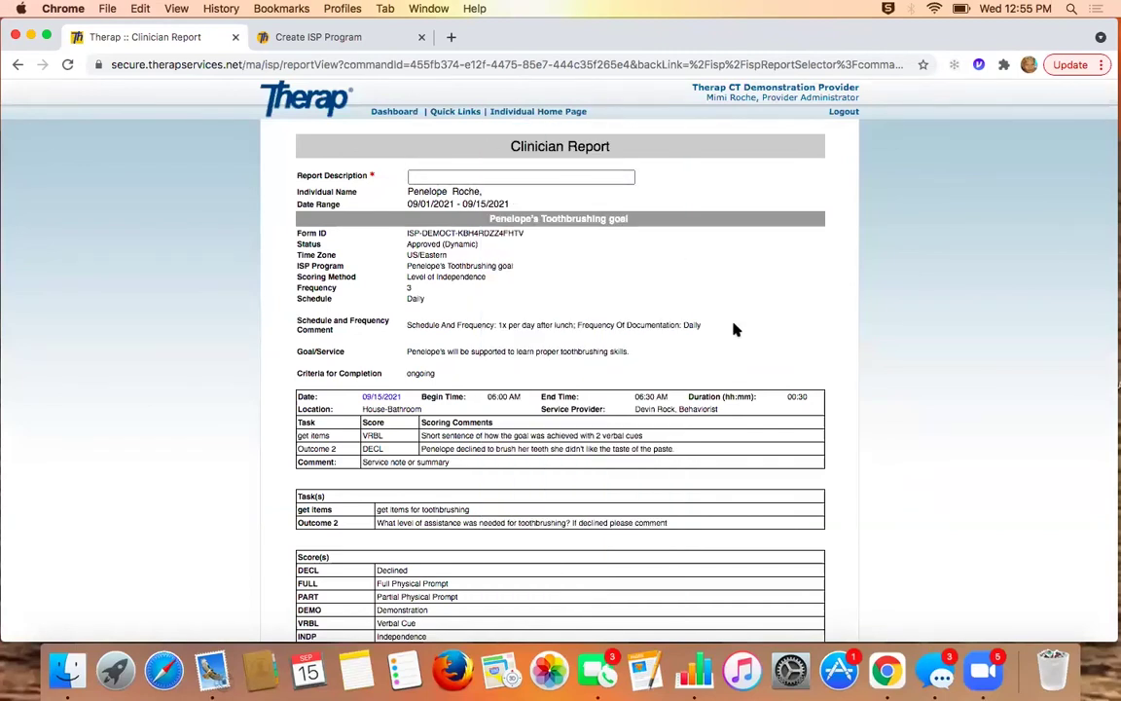
Open the 09/15/2021 toothbrushing data record from the Clinician Report, review its collection details, and close it.
scroll(735, 325, "down", 3)
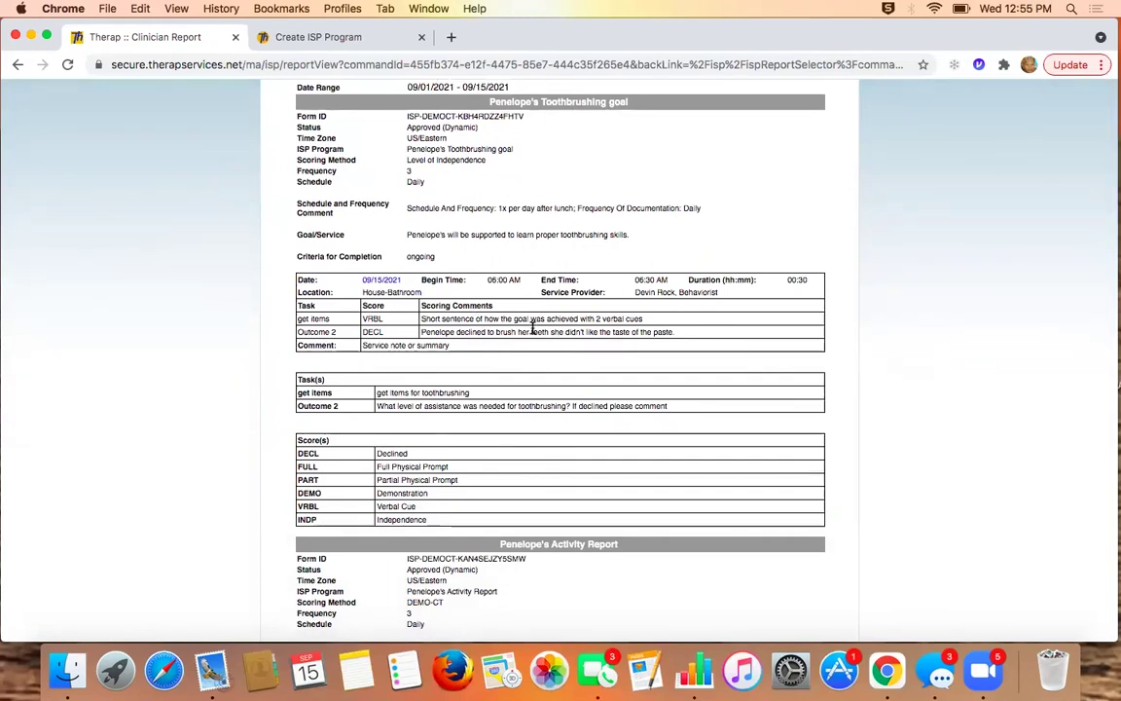
left_click(394, 285)
scroll(627, 435, "down", 5)
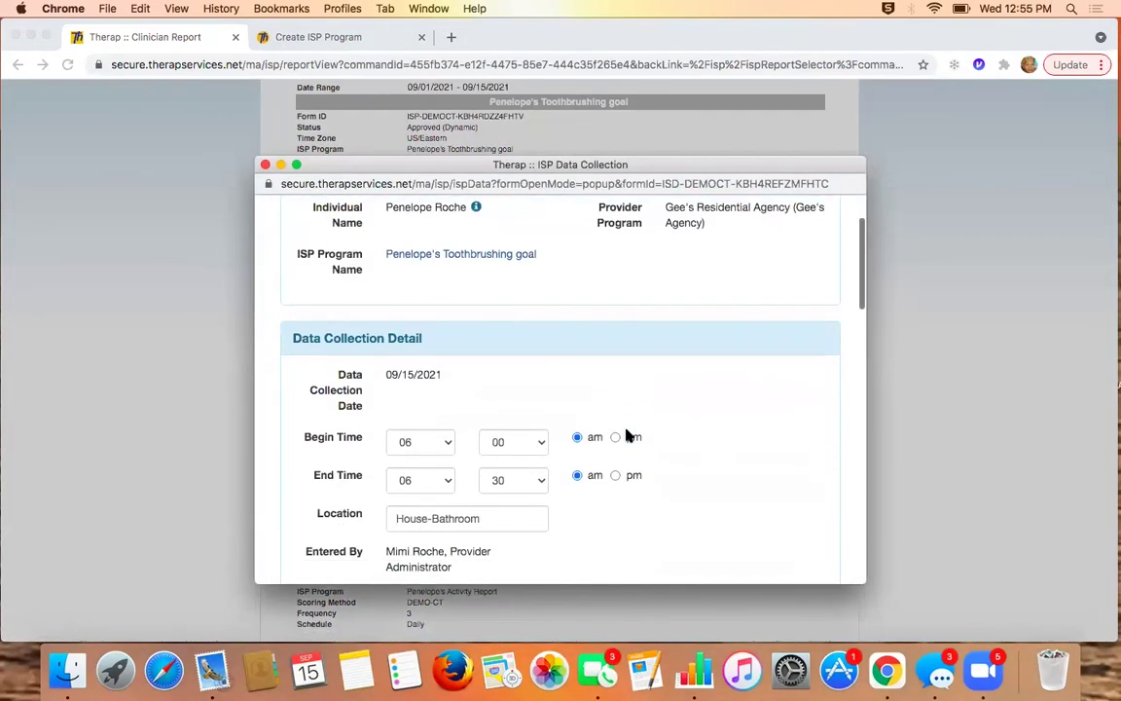
scroll(626, 435, "down", 5)
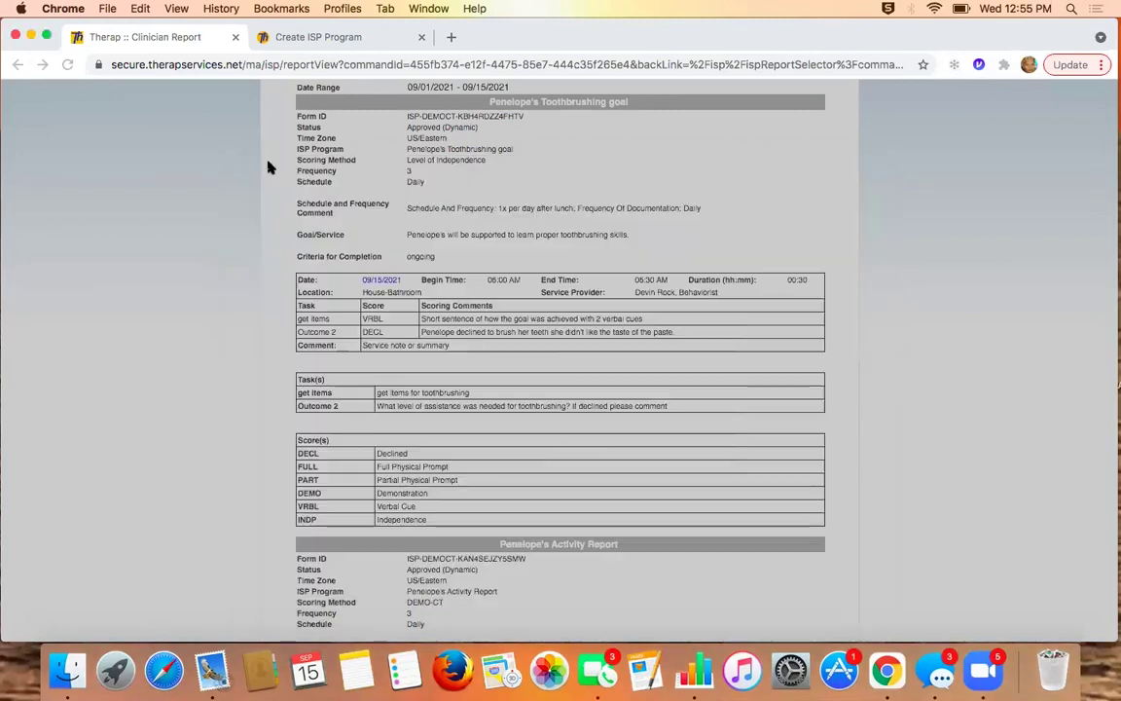
left_click(266, 164)
Examine the report's remaining ISP programs, including the Activity Report's duration, task scores and comments, through the Progress Towards Outcome section.
scroll(566, 381, "down", 5)
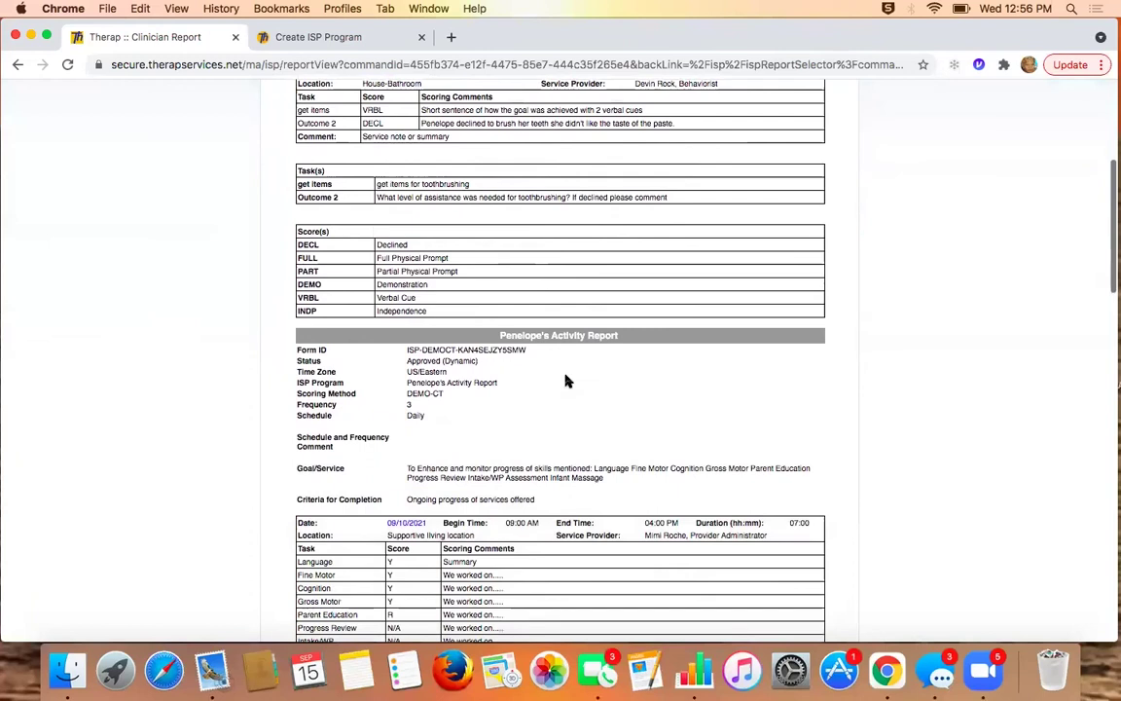
scroll(566, 380, "down", 4)
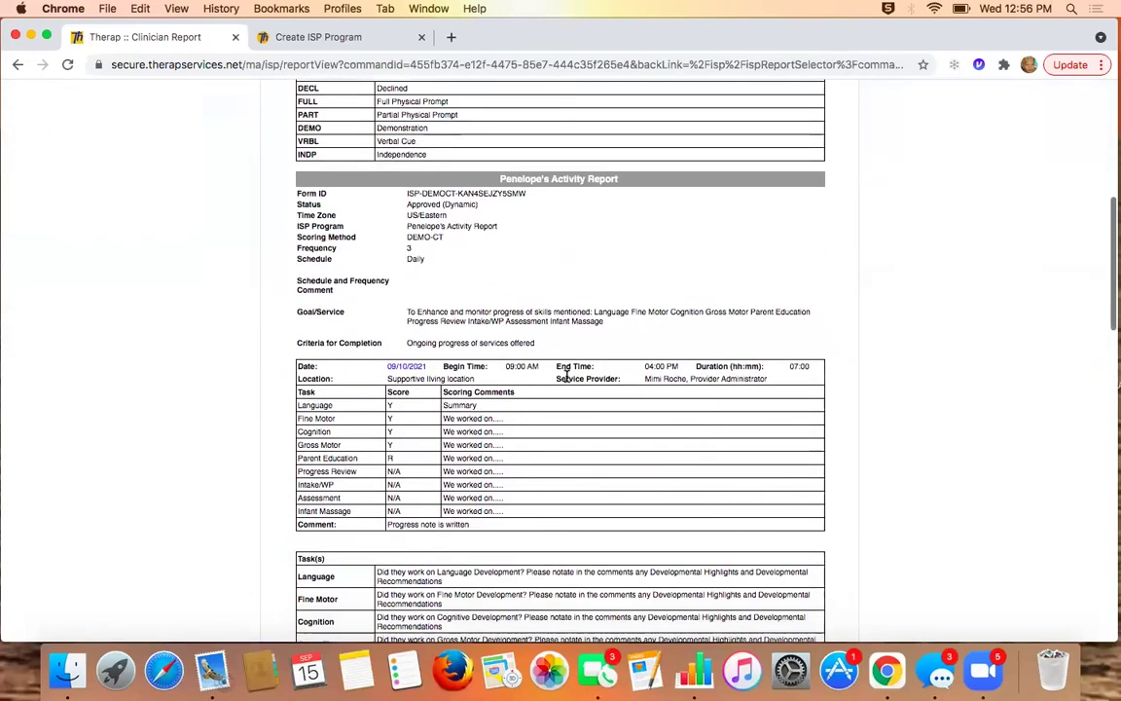
scroll(566, 381, "down", 1)
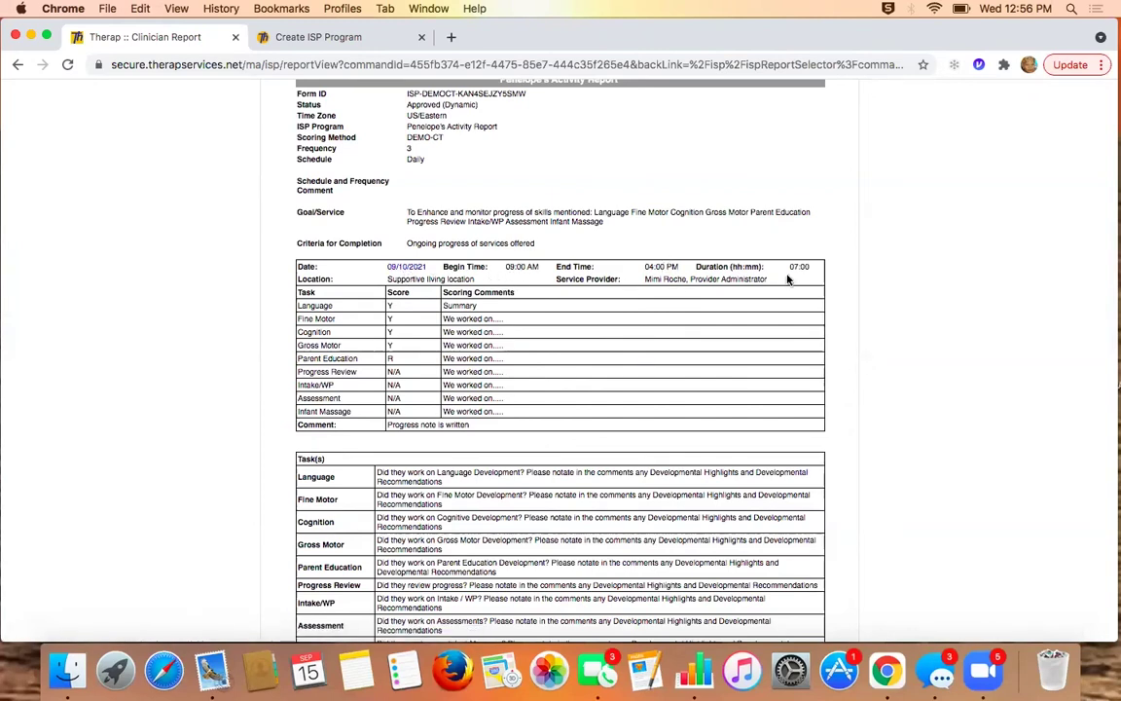
left_click_drag(790, 272, 818, 274)
scroll(542, 390, "down", 1)
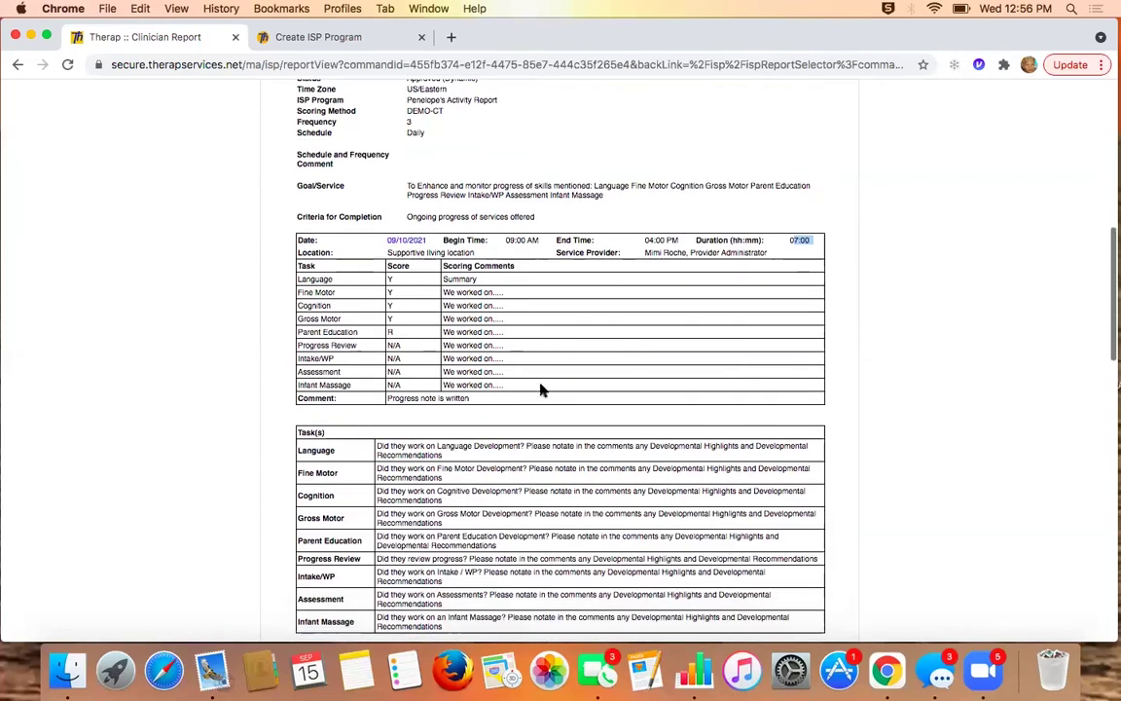
scroll(618, 401, "down", 5)
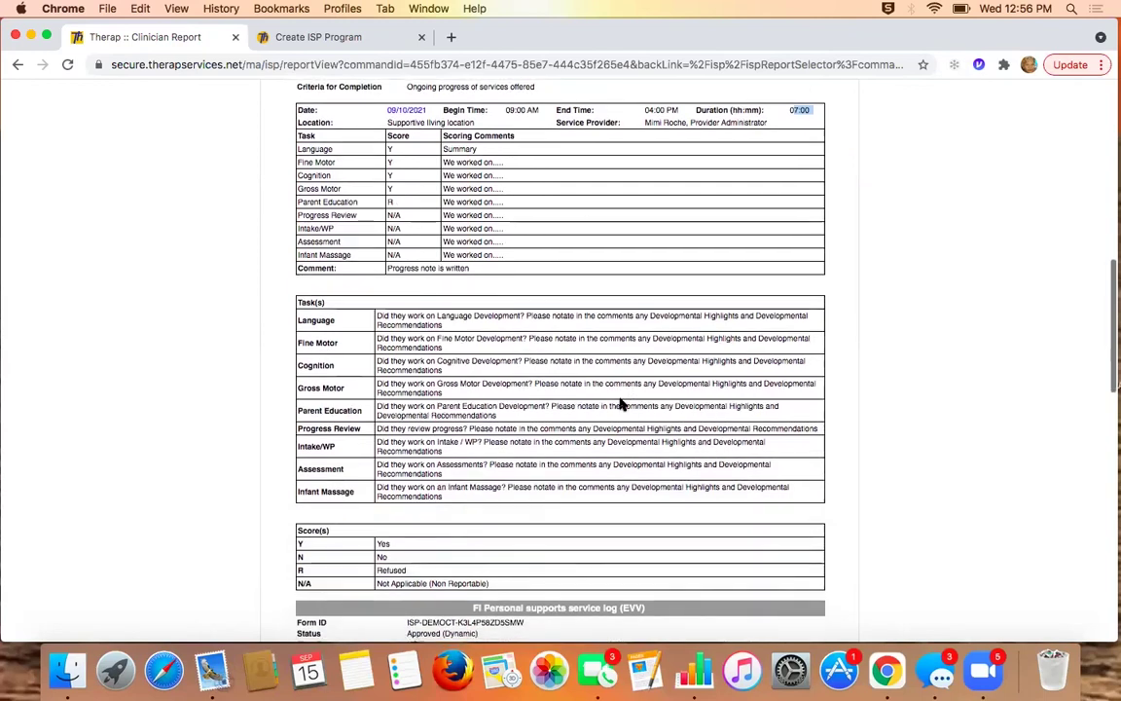
scroll(619, 405, "down", 4)
scroll(520, 458, "down", 4)
scroll(521, 457, "down", 18)
scroll(521, 457, "down", 4)
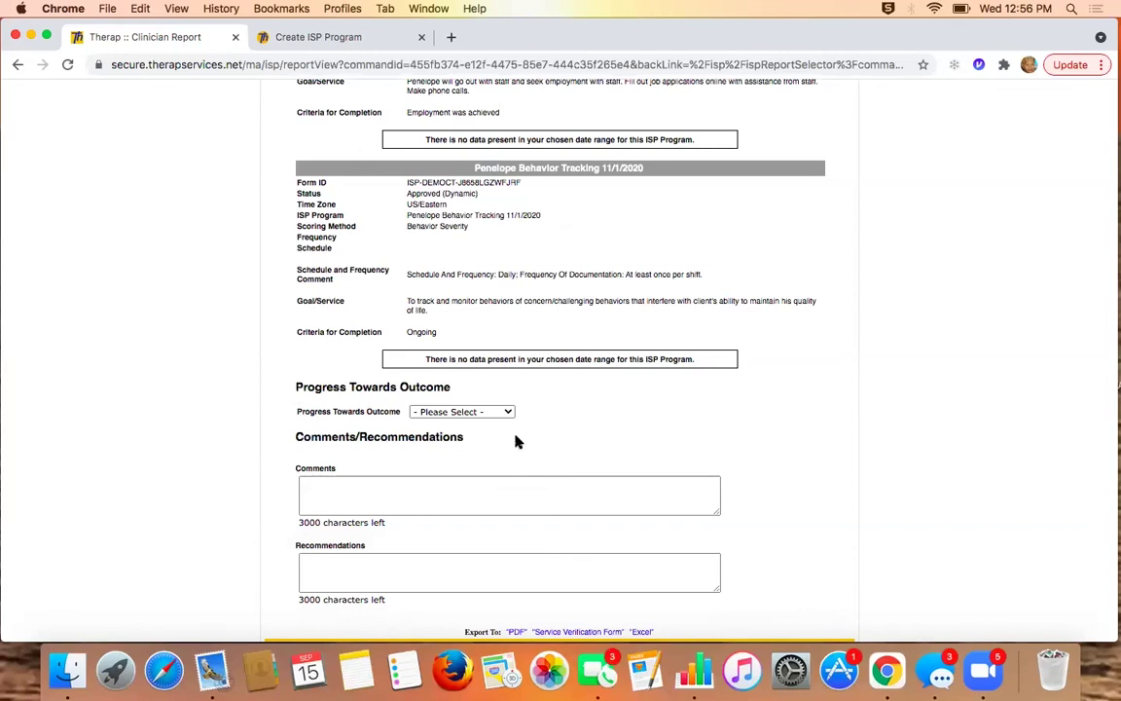
Set Progress Towards Outcome to Needs more Data and enter the comment "findings regarding the data that has been entered.".
left_click(506, 412)
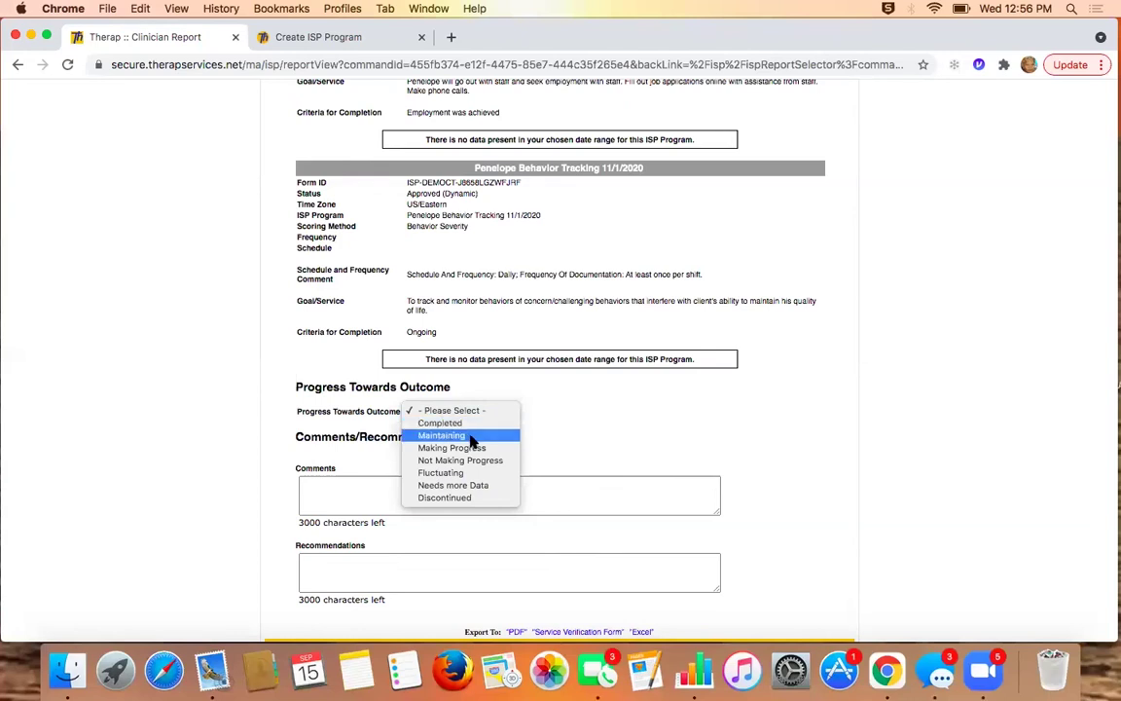
left_click(475, 486)
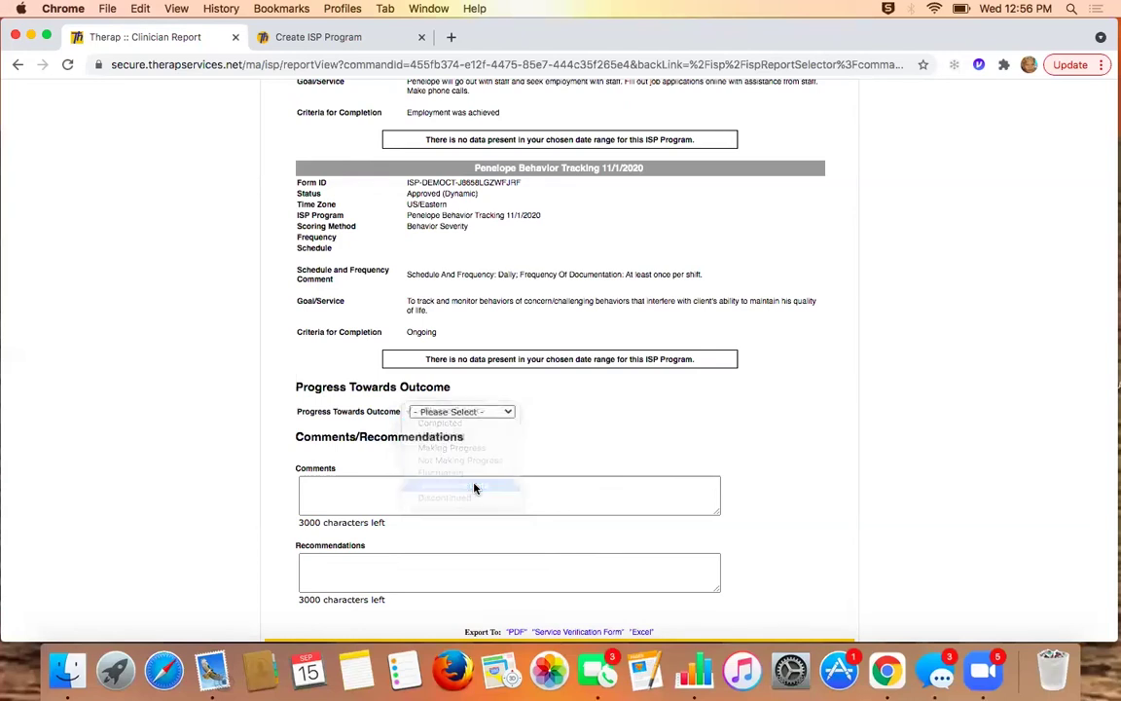
left_click(475, 491)
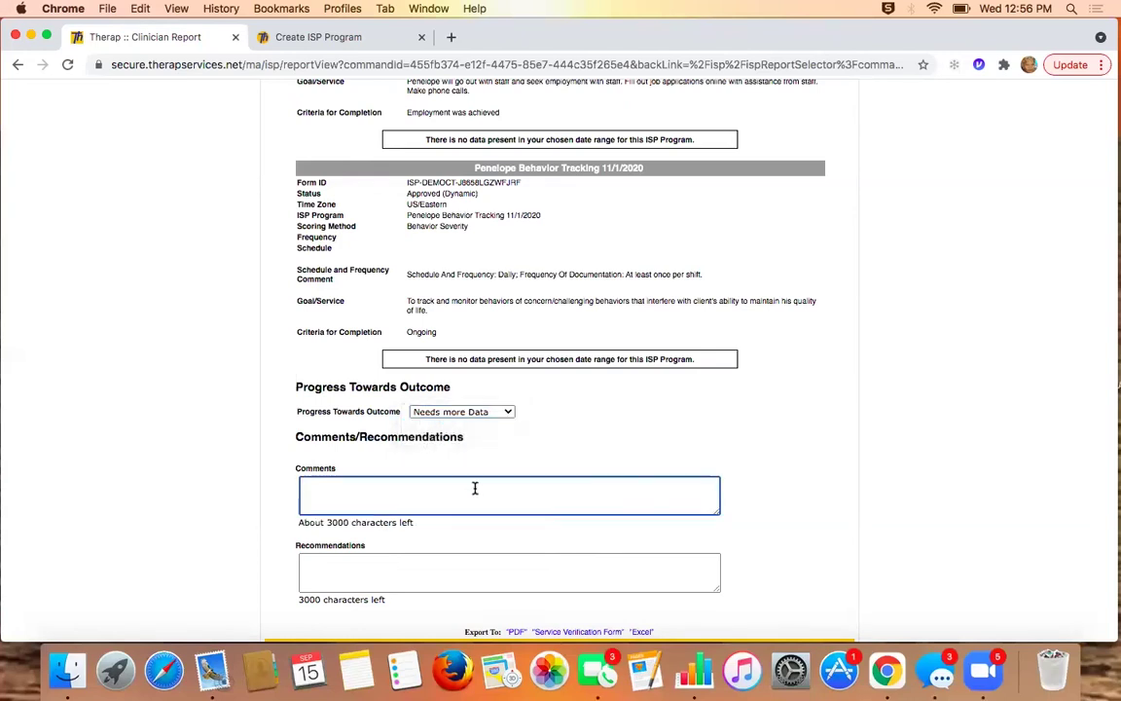
type("findings regarding ")
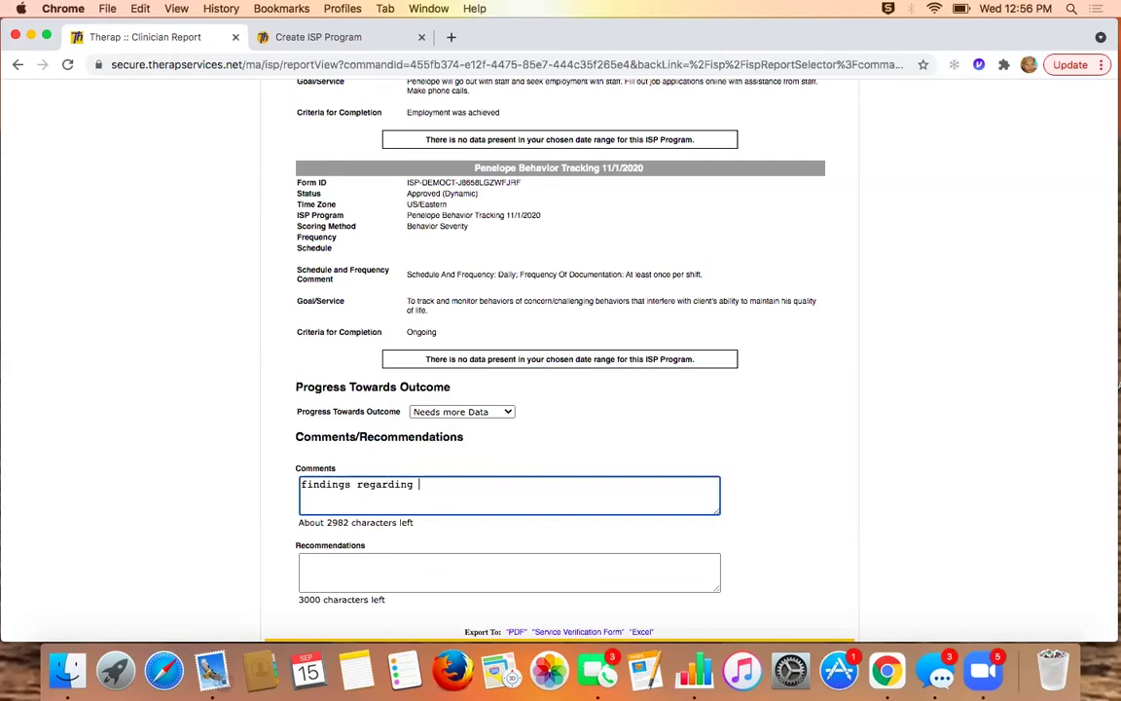
type("the data that has b")
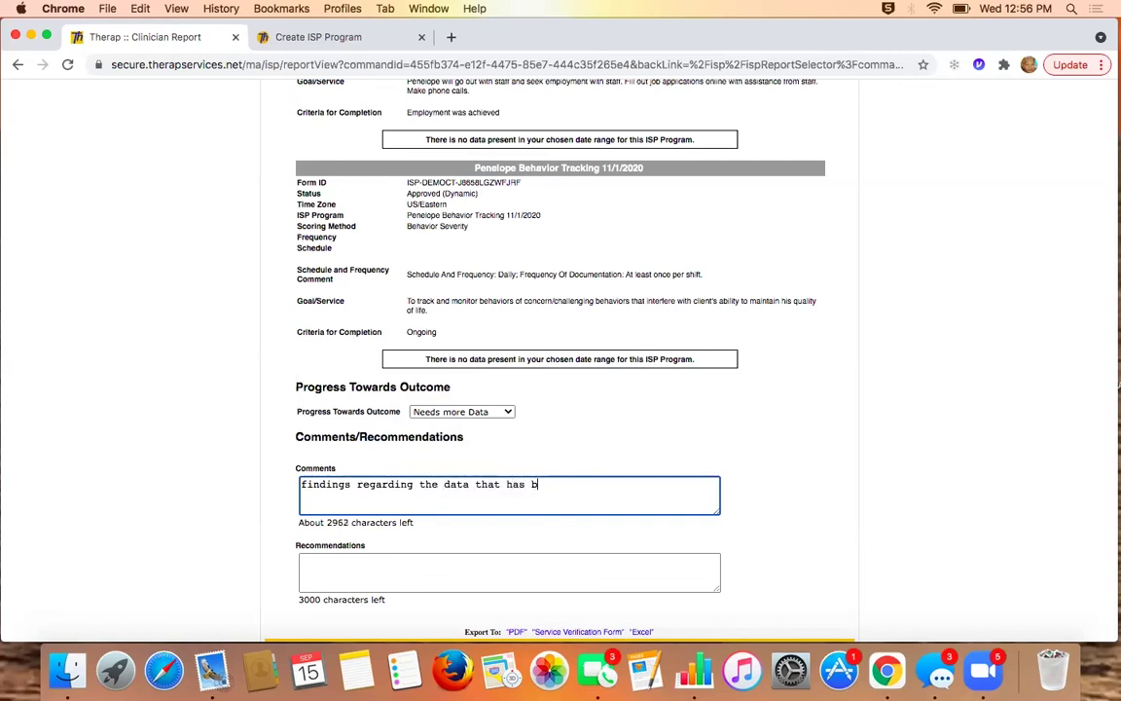
type("een entered.")
Enter "future......." as the report's recommendation.
scroll(661, 422, "down", 2)
left_click(418, 468)
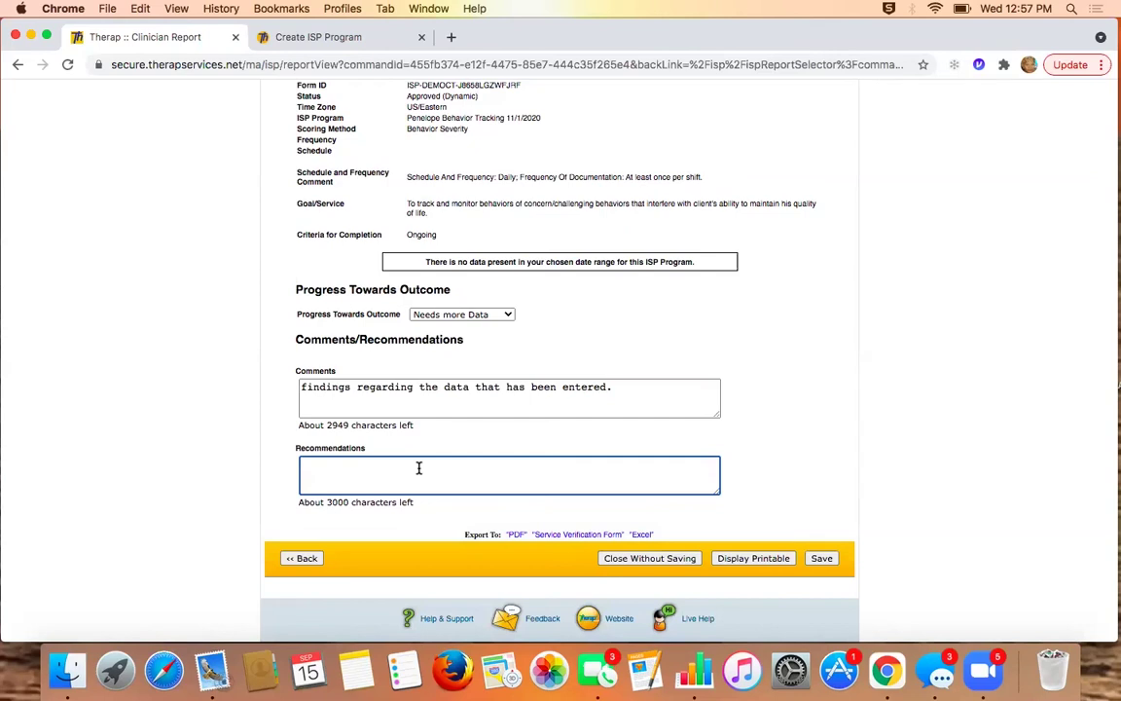
type("future.......")
Fill in the required report description as "PR's Sept report" and save the Clinician Report.
left_click(826, 565)
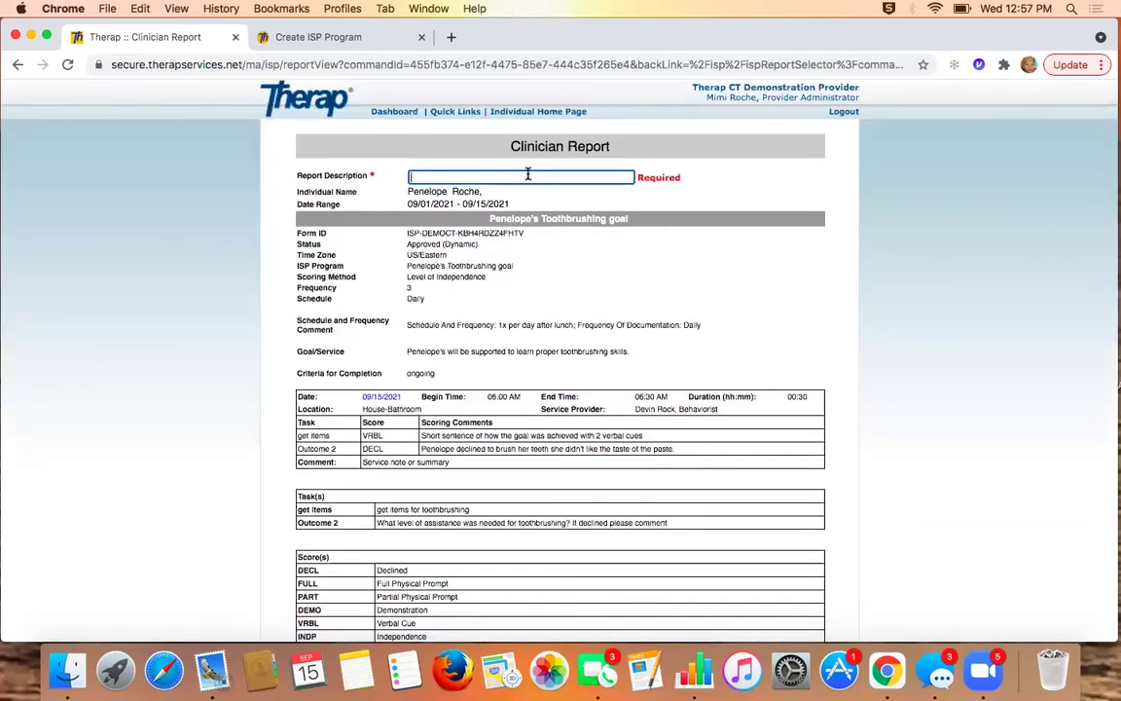
type("Pe")
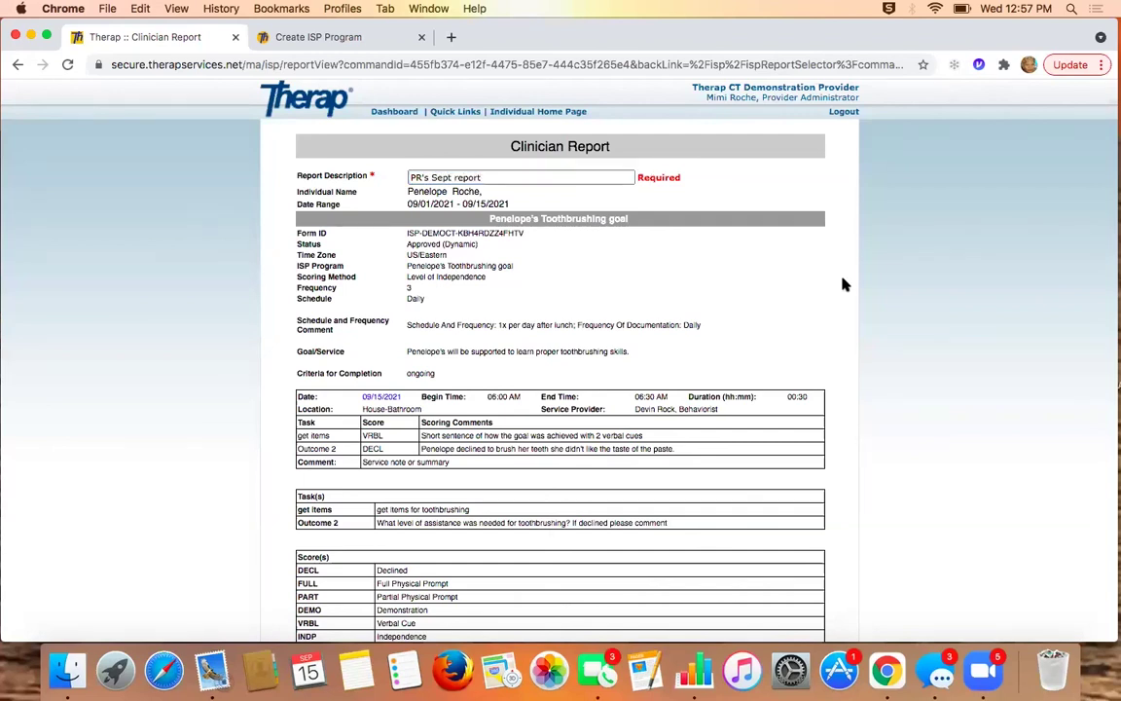
scroll(843, 280, "down", 15)
scroll(843, 283, "down", 15)
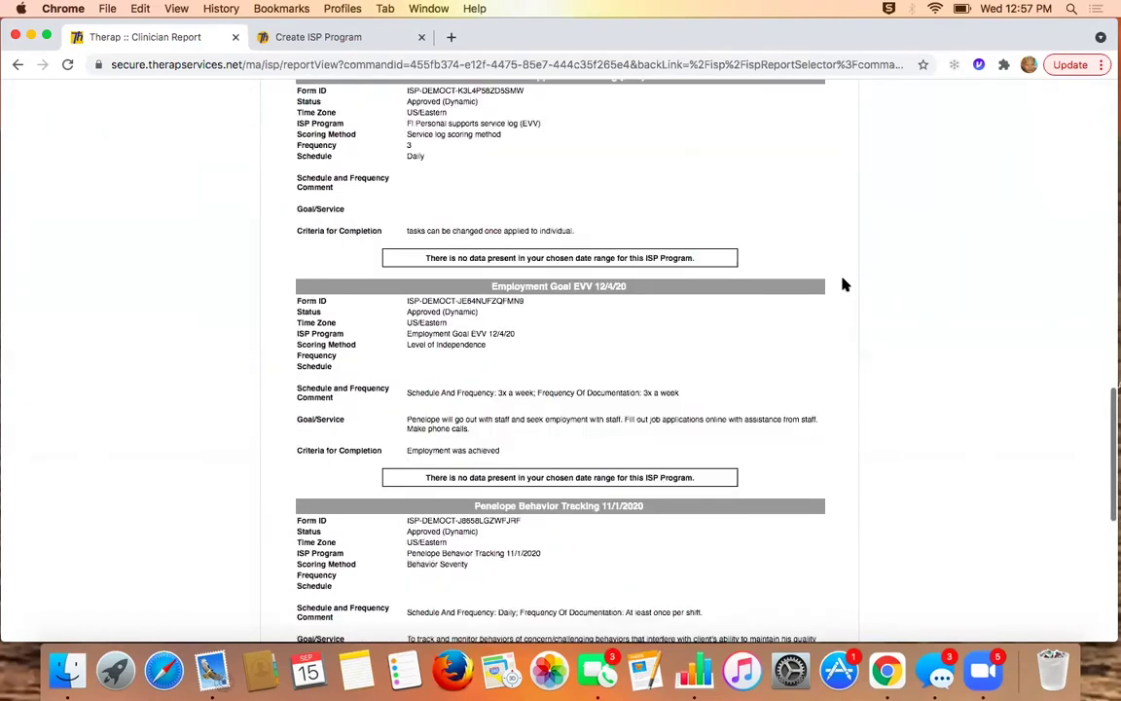
left_click(830, 502)
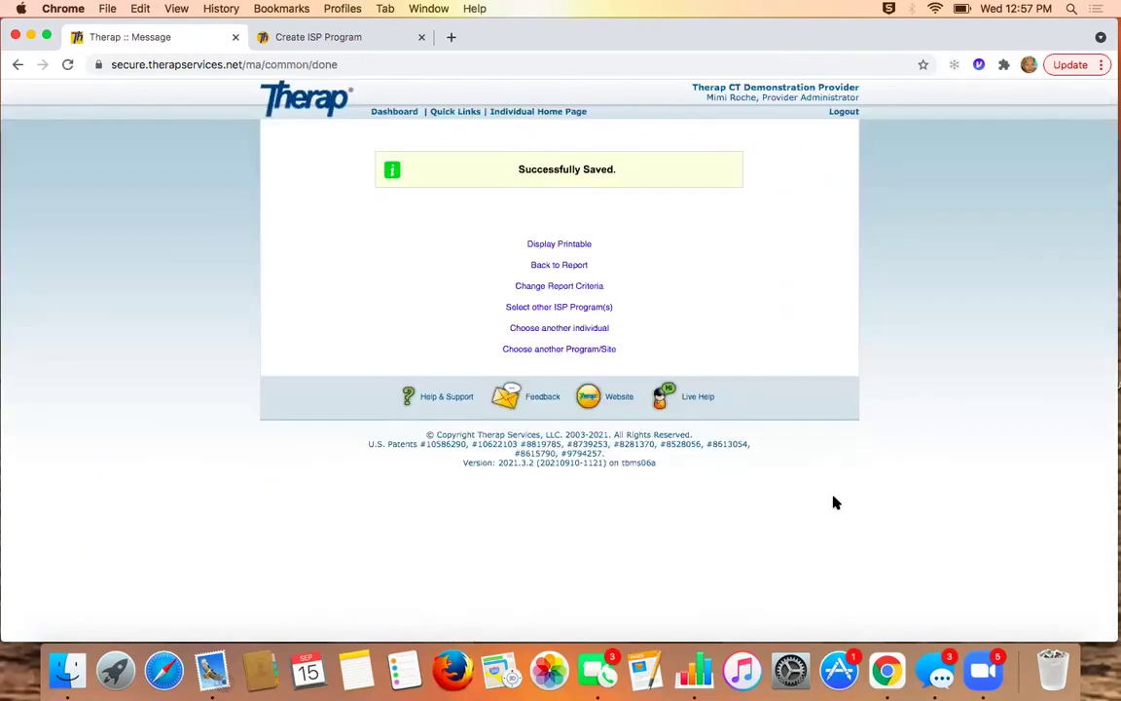
Return to the dashboard and search the saved ISP Data reports without any filter criteria.
left_click(391, 114)
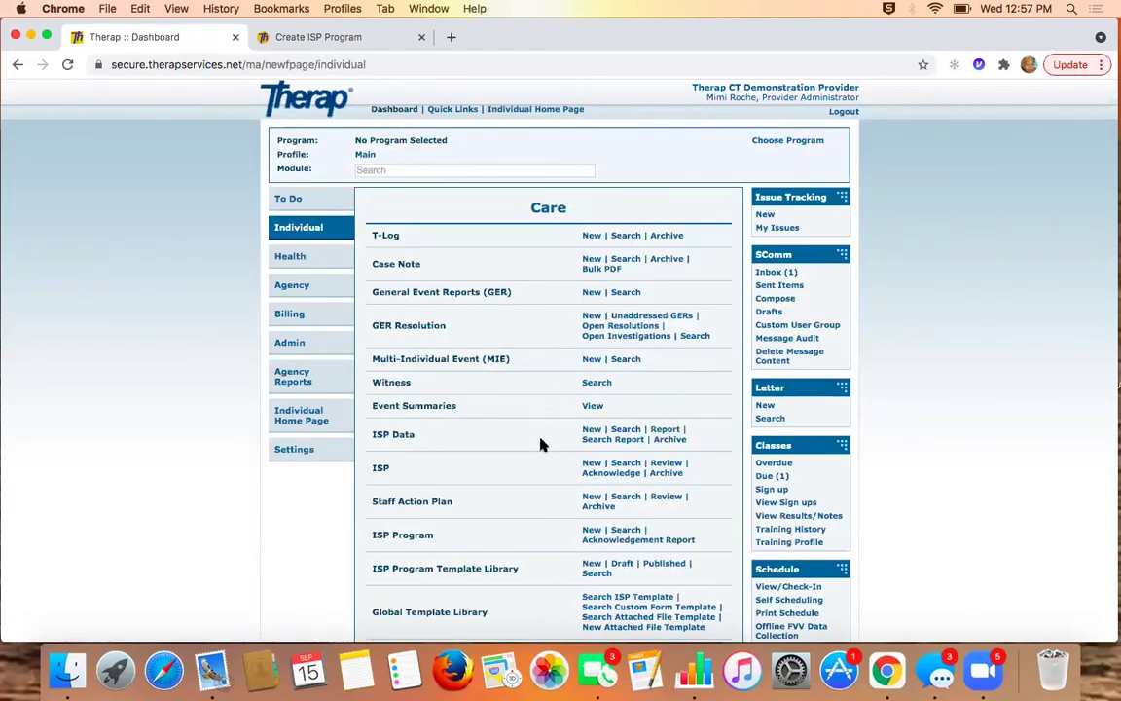
left_click(593, 440)
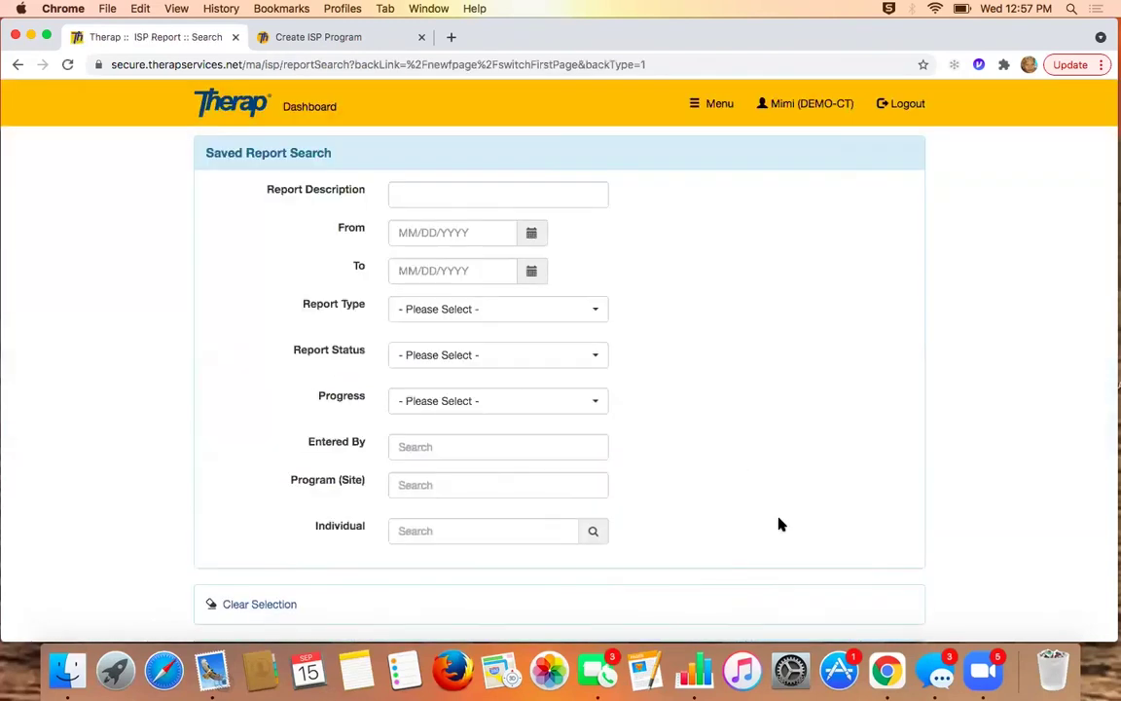
scroll(779, 524, "down", 3)
left_click(876, 558)
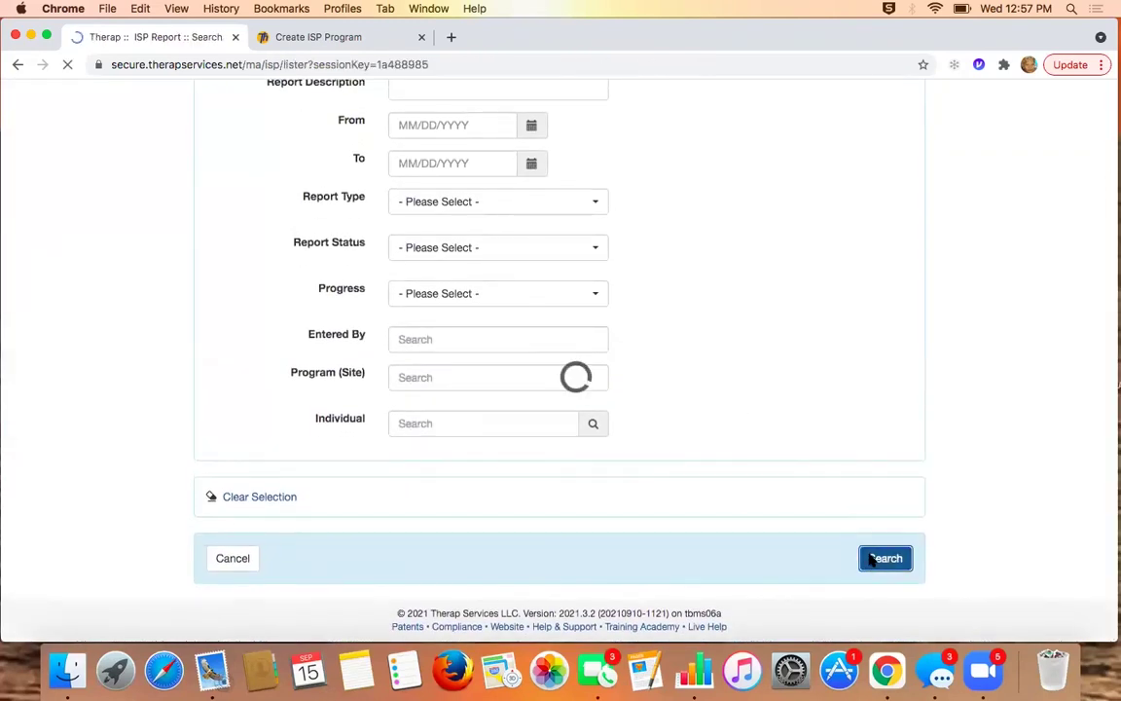
Browse the saved reports, open "PR's monthly report", and examine the Activity Report's task score charts.
scroll(409, 516, "down", 2)
scroll(408, 516, "down", 8)
scroll(408, 516, "down", 4)
scroll(409, 517, "up", 12)
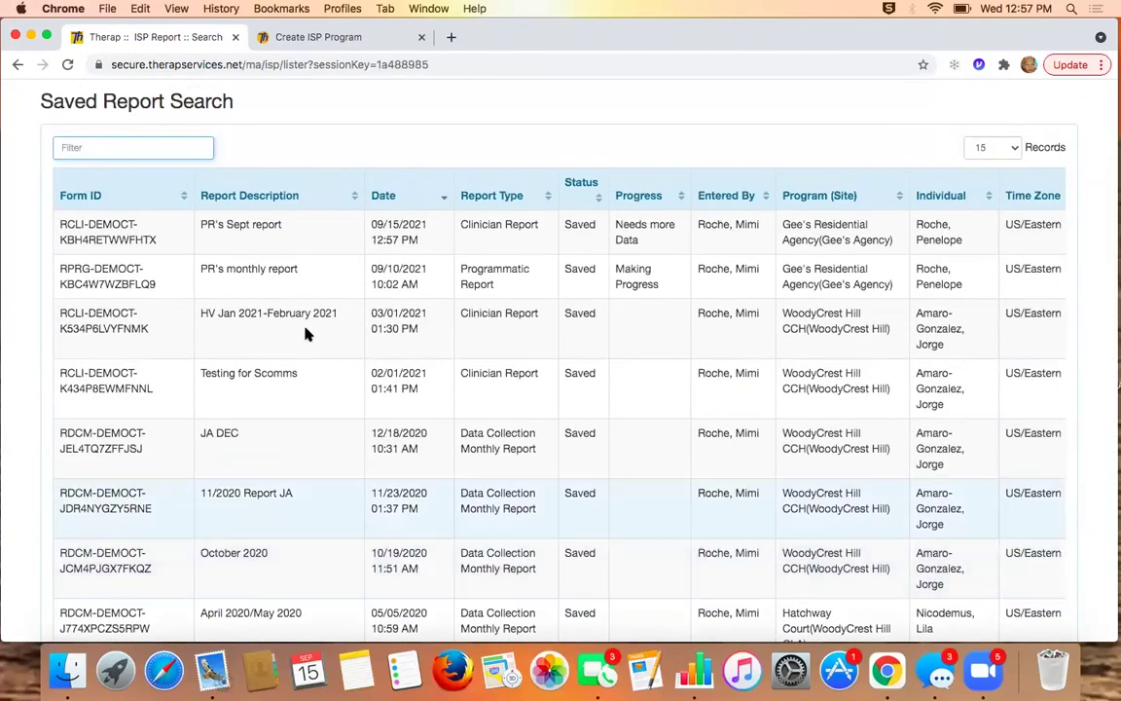
left_click(263, 283)
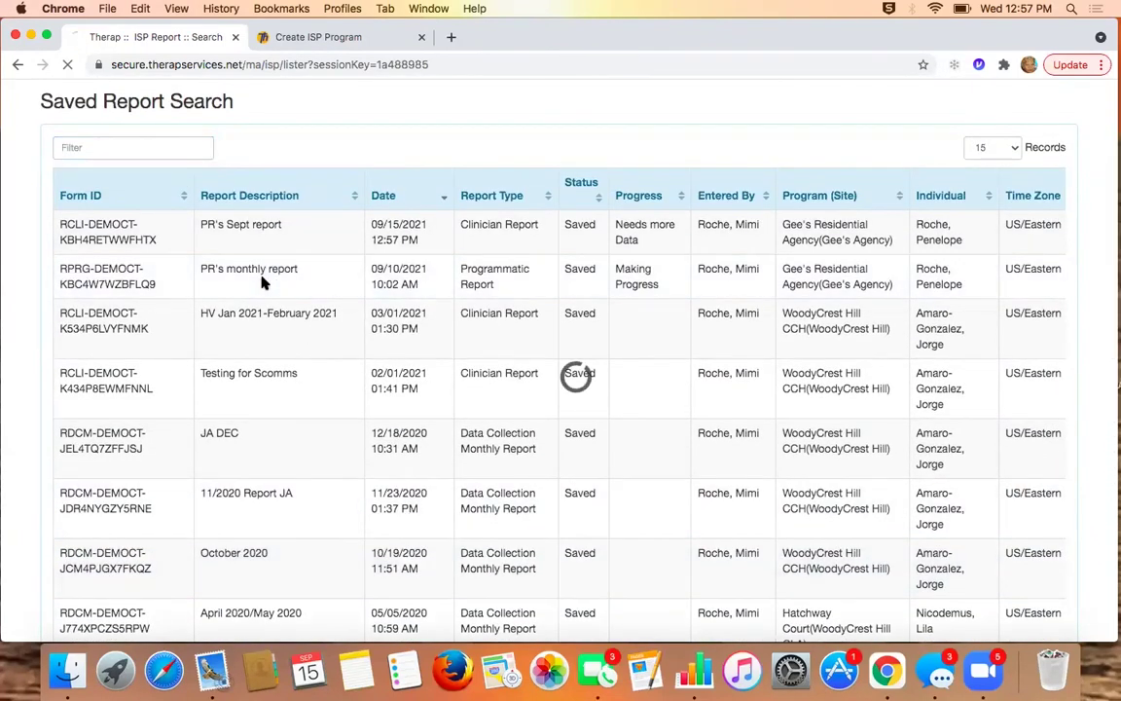
scroll(666, 438, "down", 2)
scroll(668, 438, "down", 12)
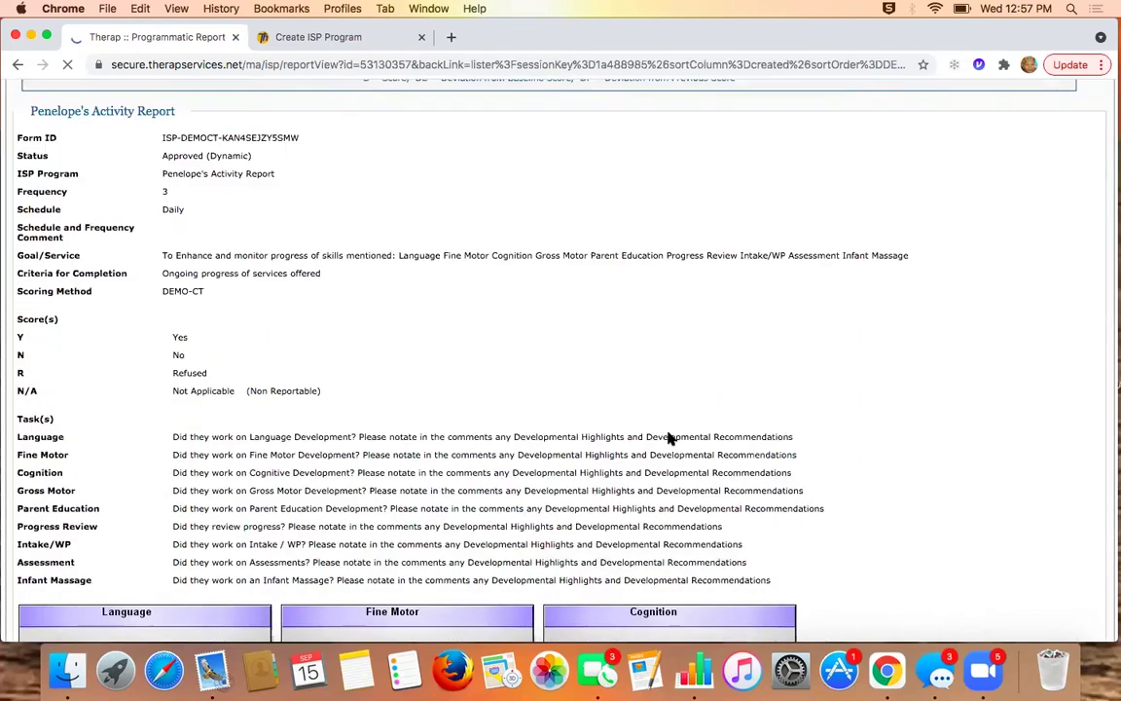
scroll(667, 438, "down", 7)
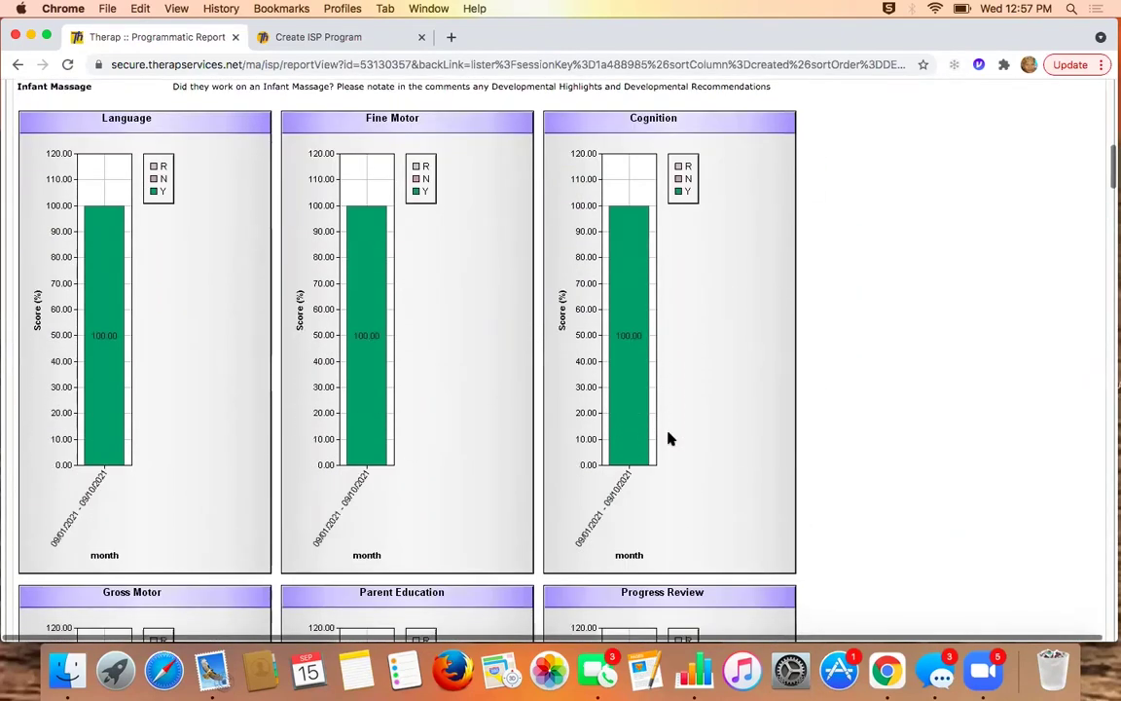
scroll(669, 439, "down", 10)
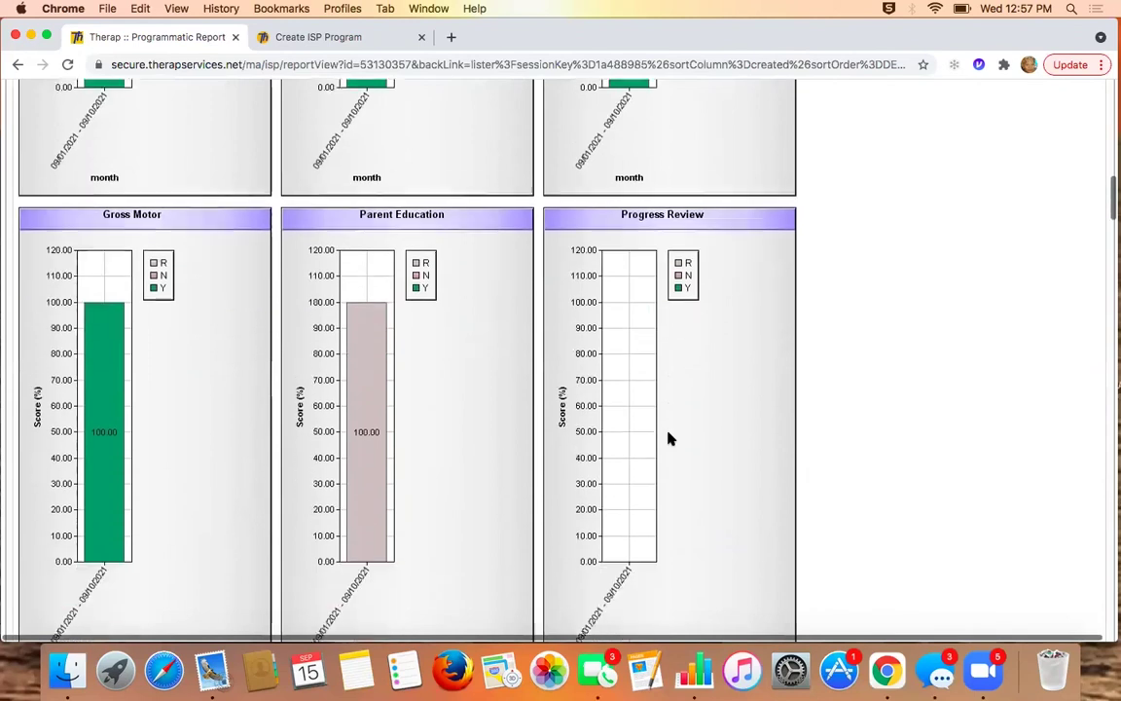
scroll(668, 439, "down", 15)
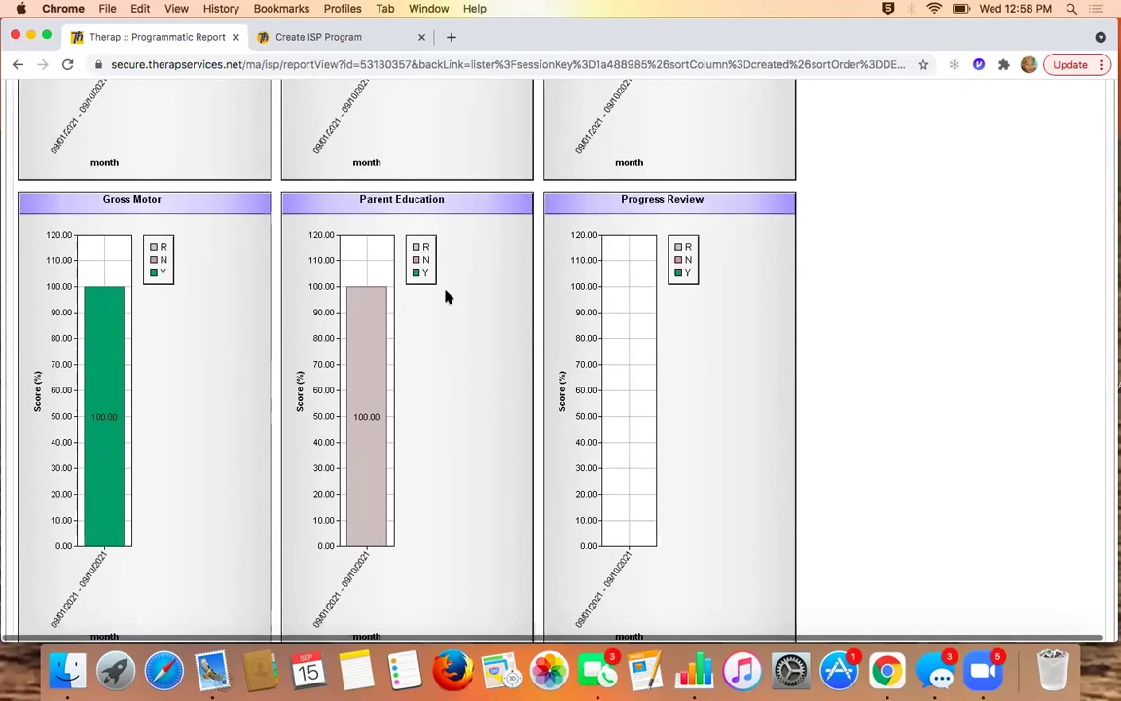
Examine the report's score charts for each developmental task, from Language through Infant Massage, and the Total chart.
scroll(445, 296, "up", 10)
scroll(446, 297, "up", 2)
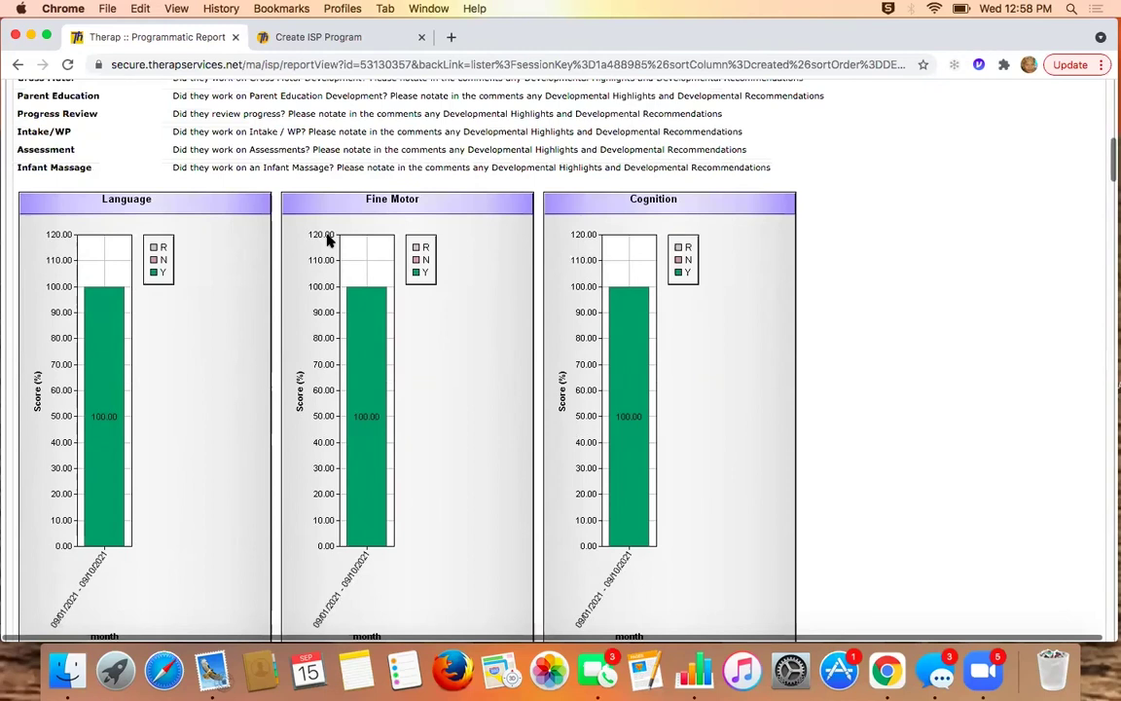
scroll(520, 397, "down", 1)
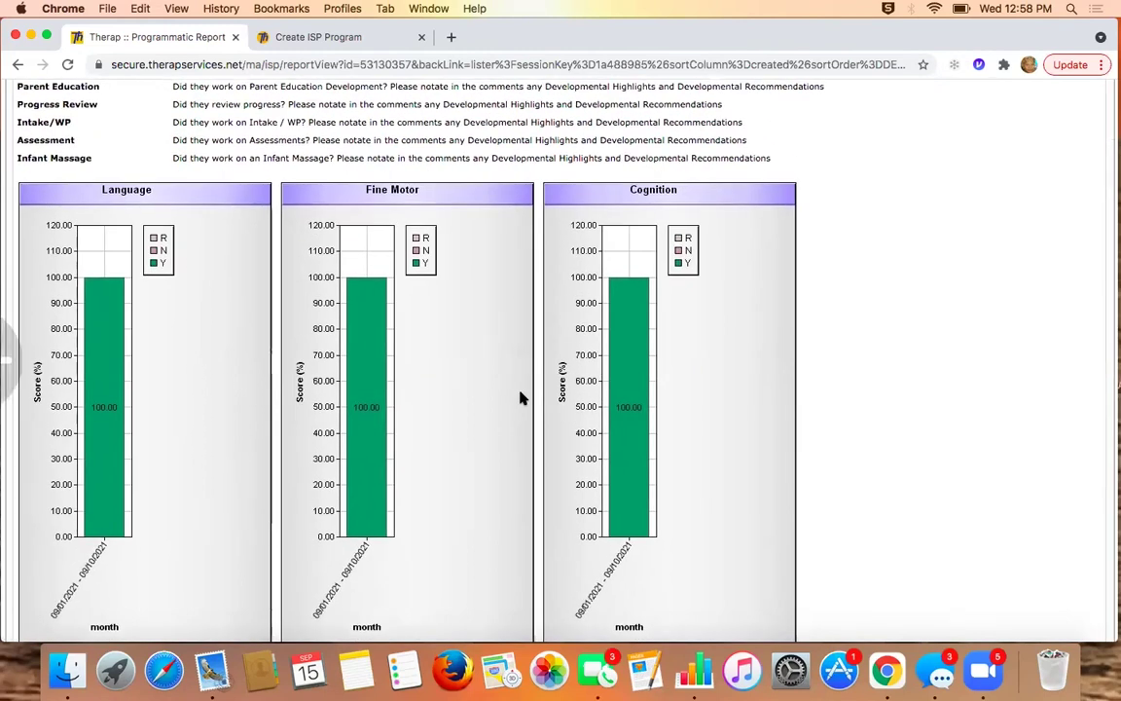
scroll(521, 397, "down", 15)
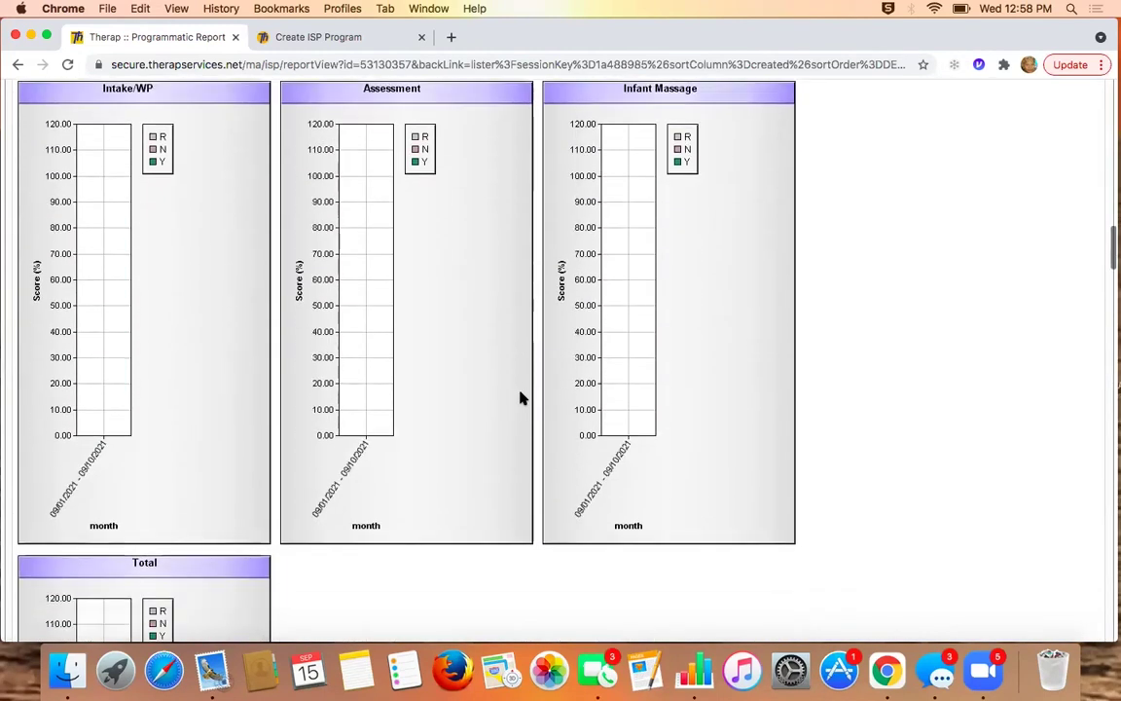
scroll(521, 397, "down", 2)
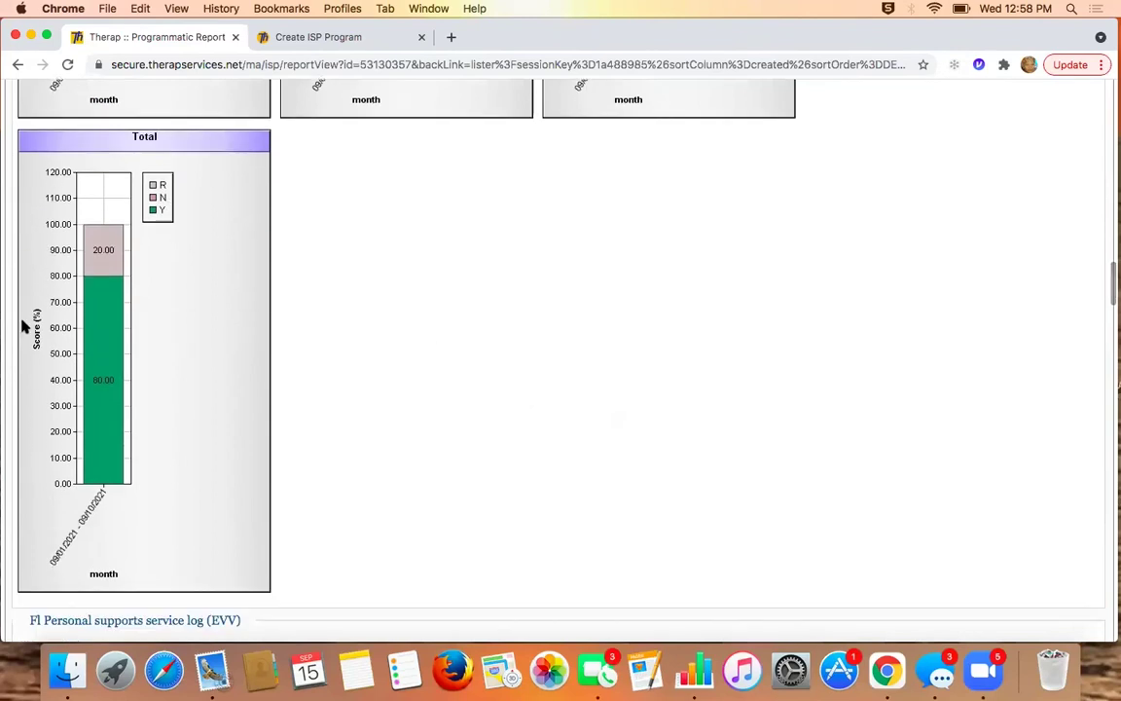
scroll(535, 399, "down", 2)
Review the personal supports, employment goal and behavior tracking sections of the report, including its progress and Comments/Recommendations.
scroll(535, 399, "down", 15)
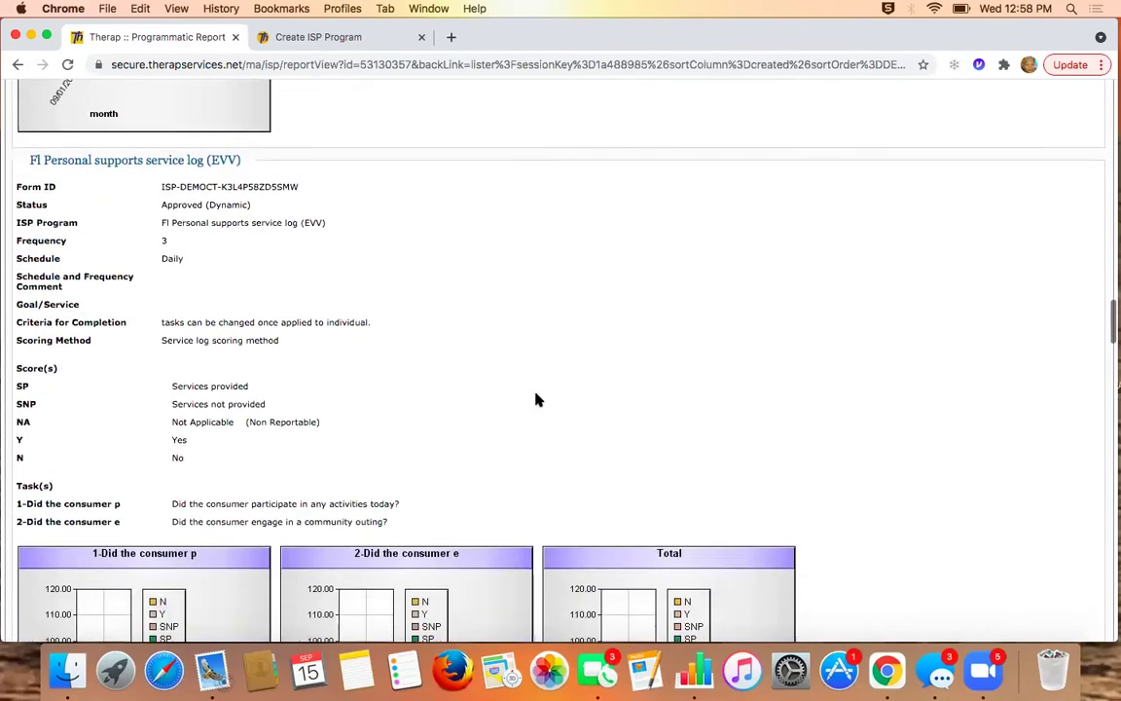
scroll(535, 399, "down", 3)
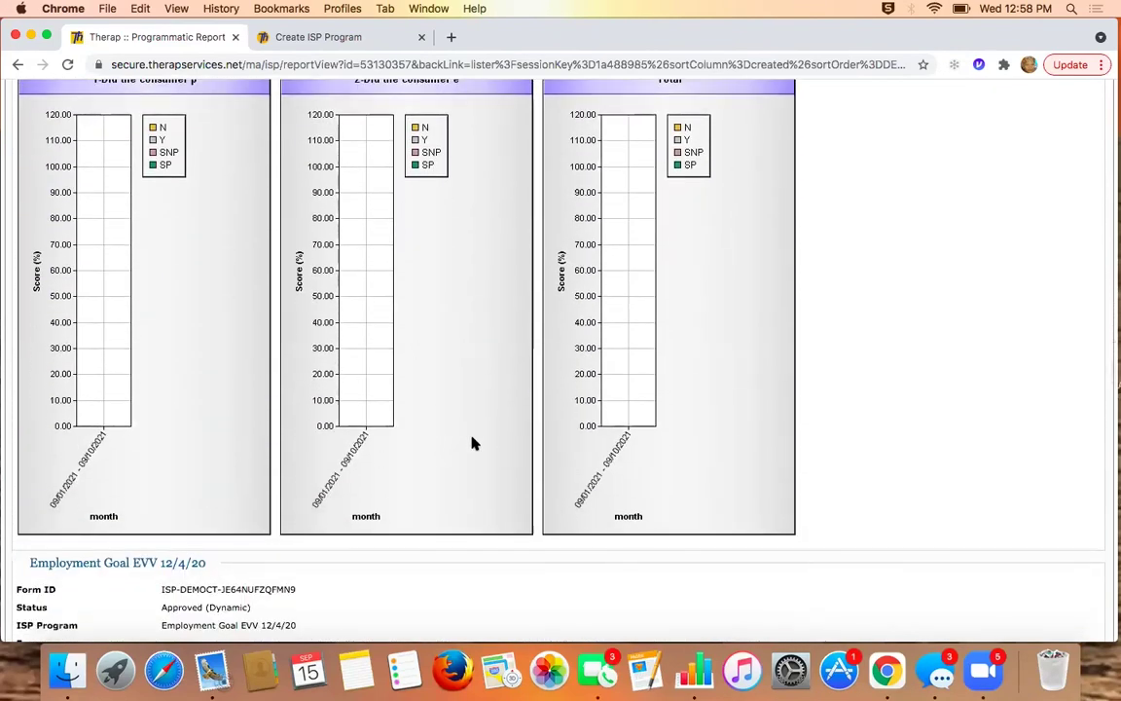
scroll(475, 441, "down", 6)
scroll(475, 440, "down", 15)
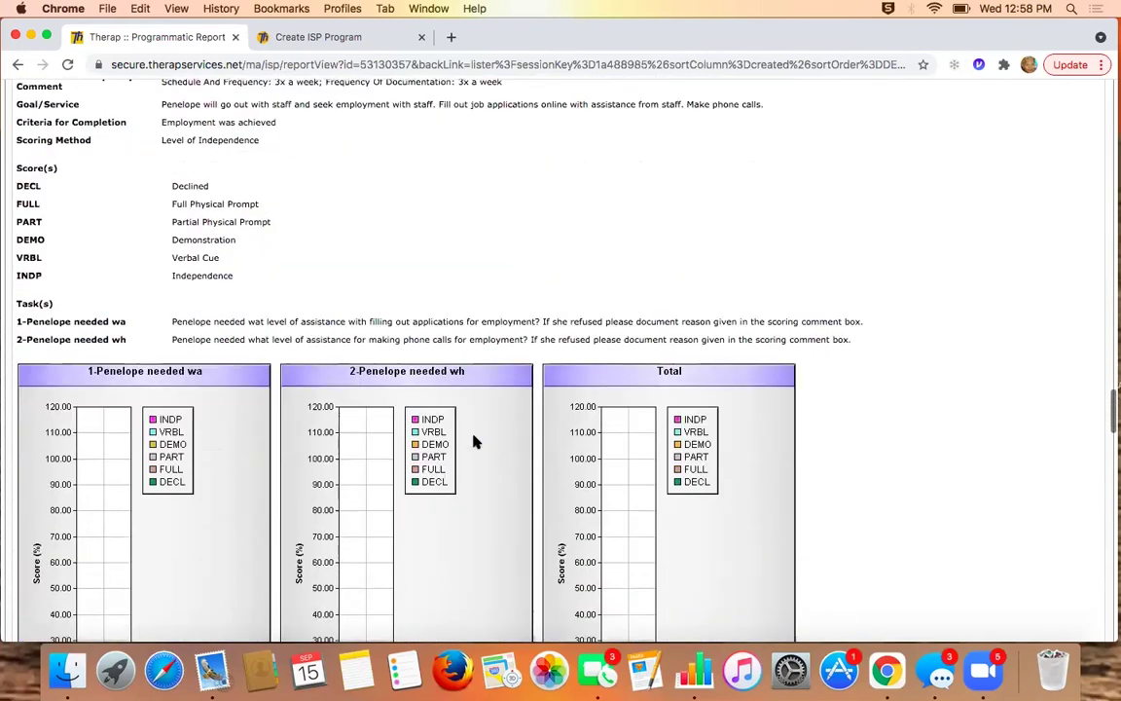
scroll(475, 441, "down", 8)
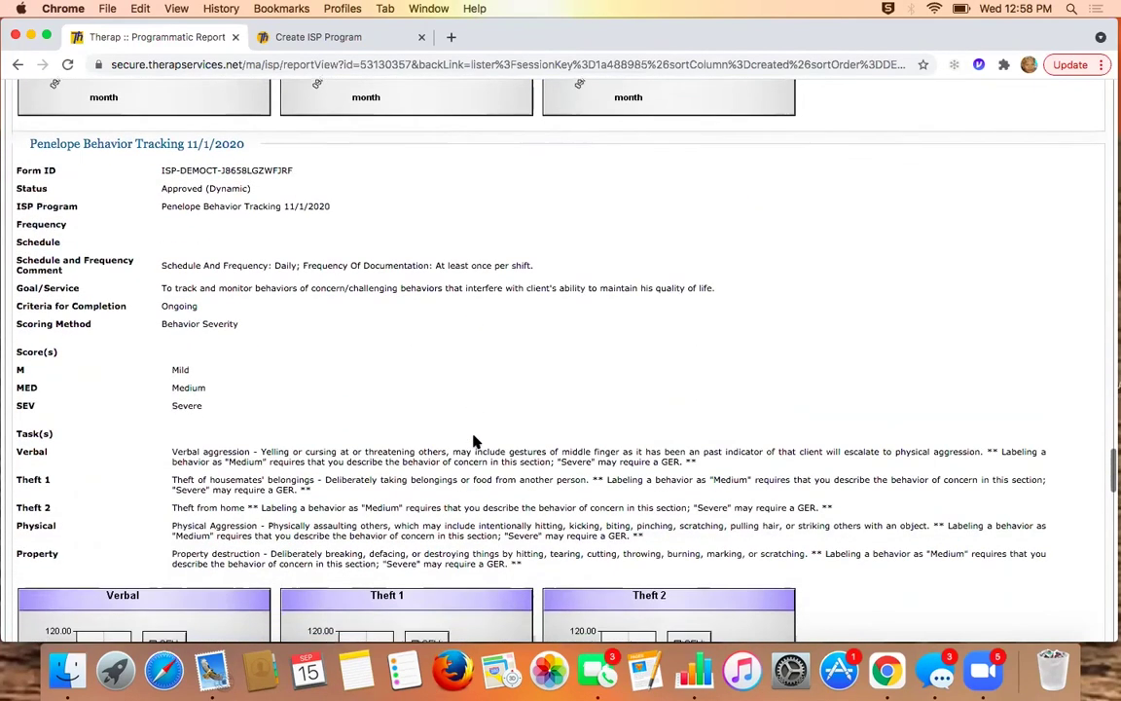
scroll(475, 441, "down", 20)
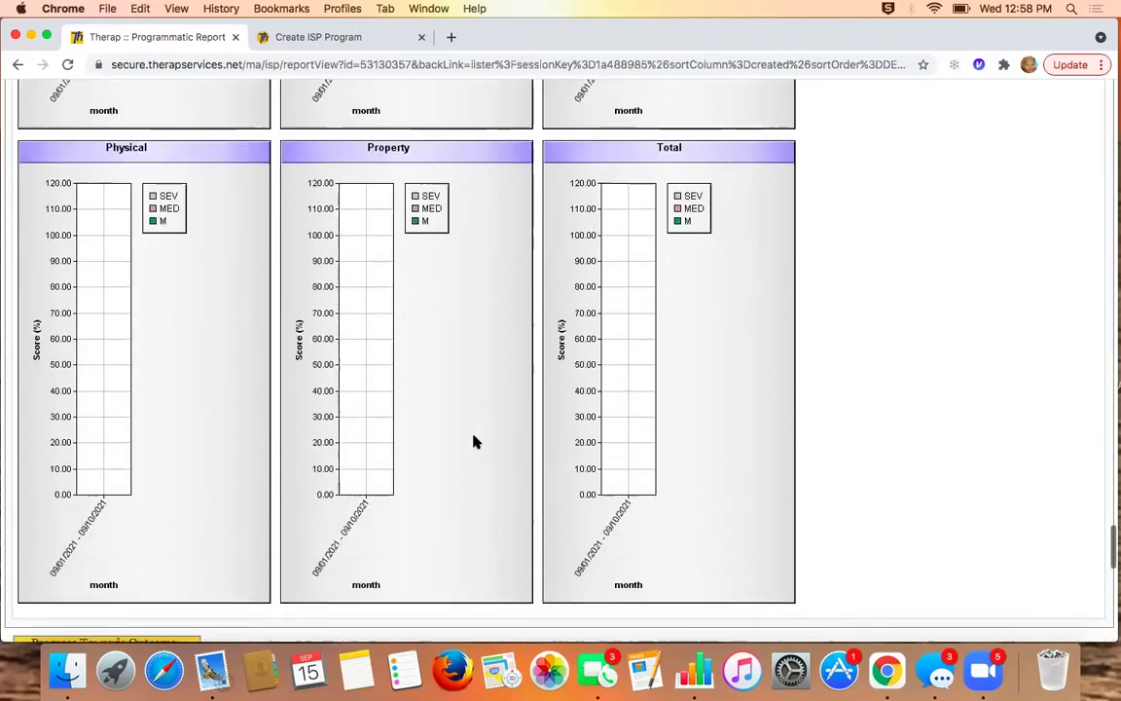
scroll(475, 441, "down", 3)
scroll(475, 441, "up", 3)
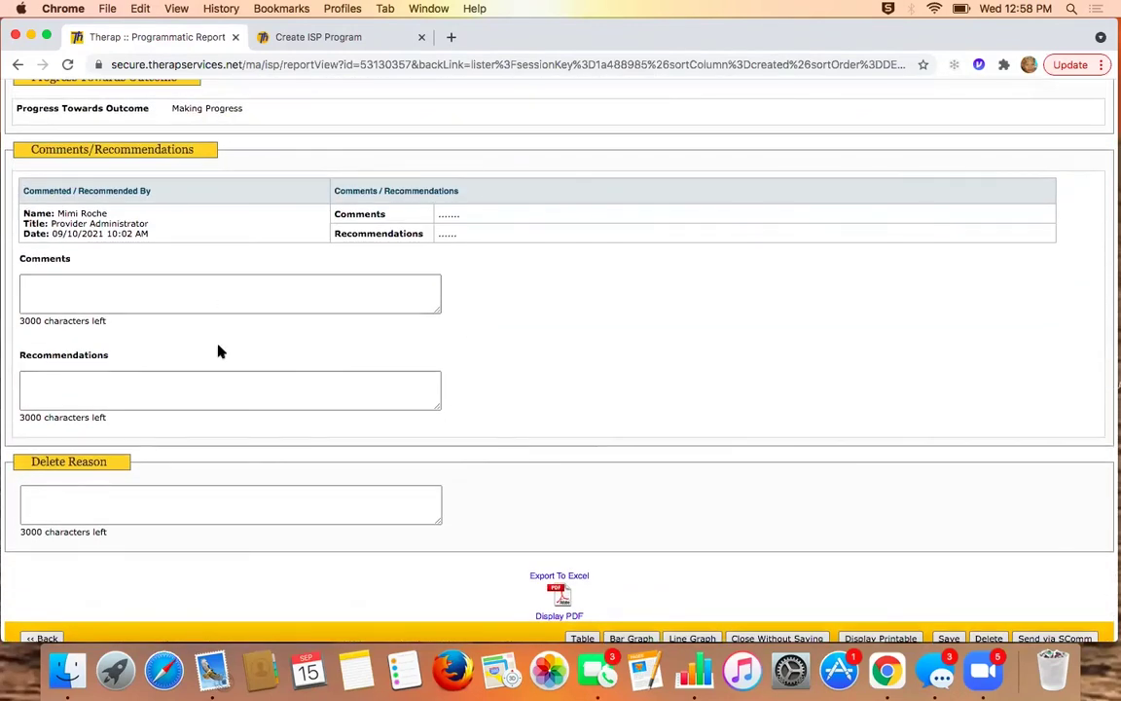
scroll(284, 437, "down", 2)
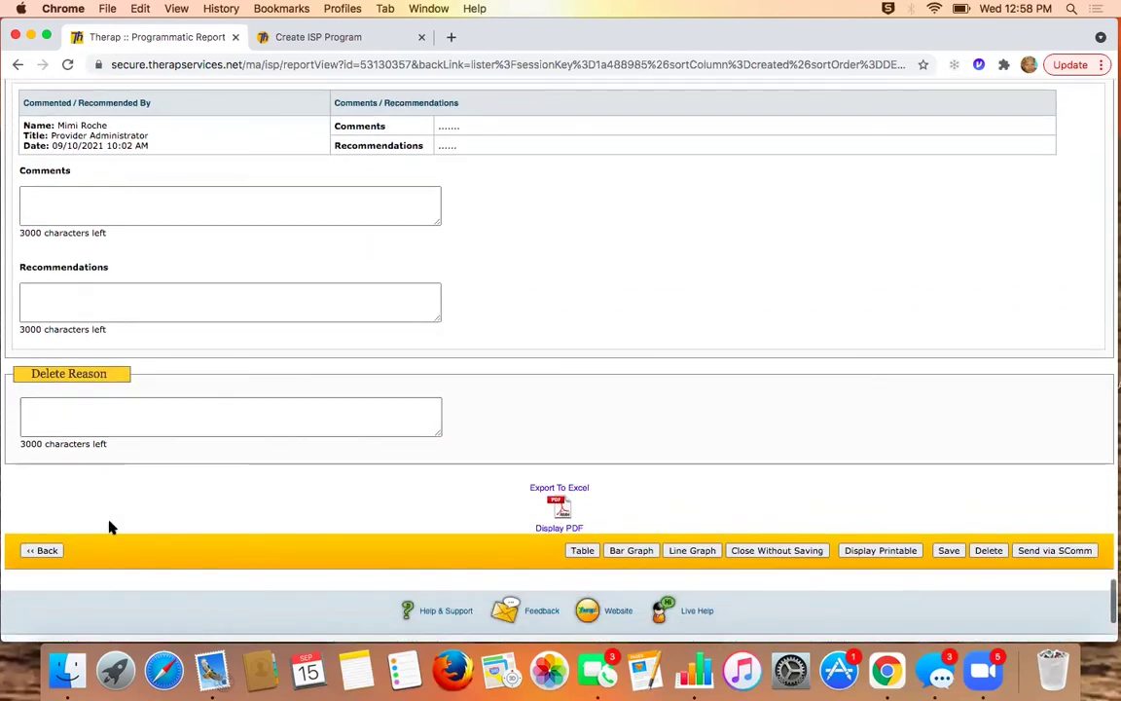
Return to the saved reports and review the "november 2019" Clinician Report, including its scores and recommendations.
left_click(53, 553)
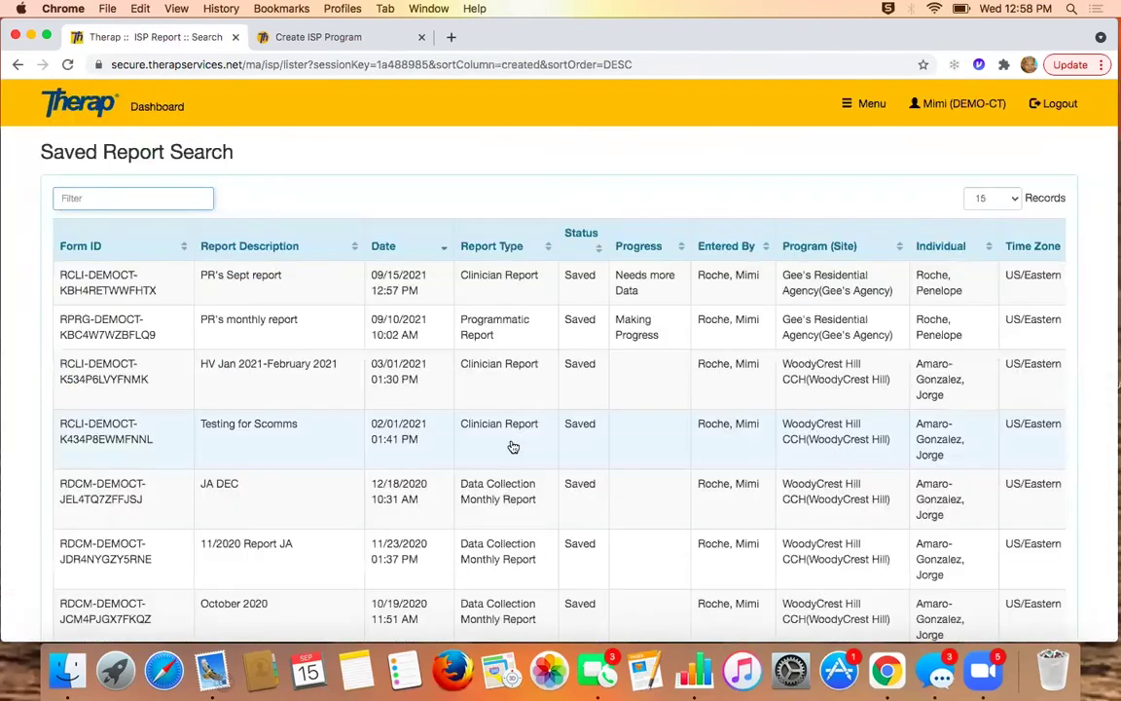
scroll(513, 445, "down", 3)
scroll(513, 446, "down", 5)
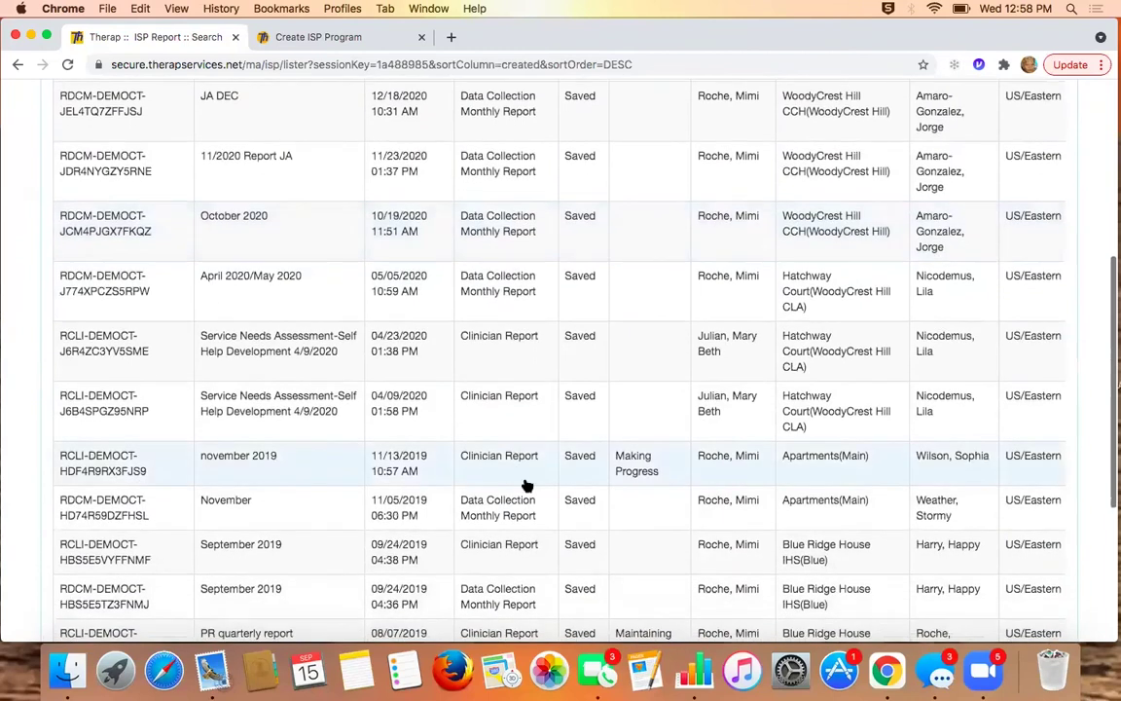
left_click(416, 465)
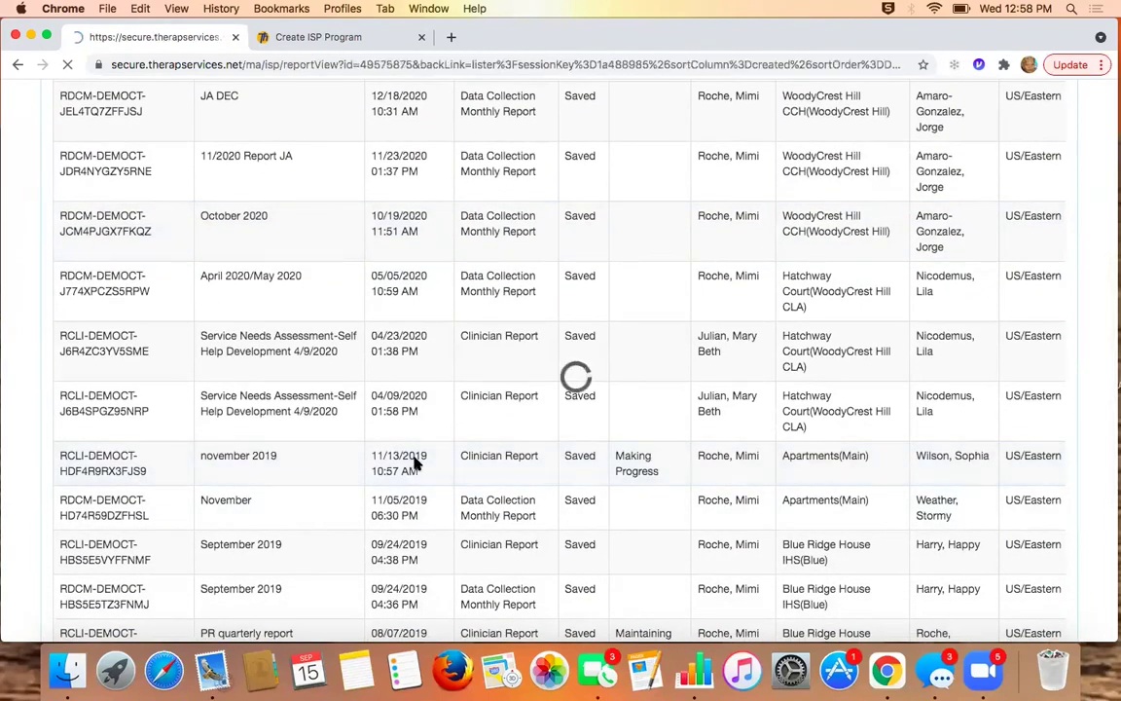
scroll(616, 469, "down", 5)
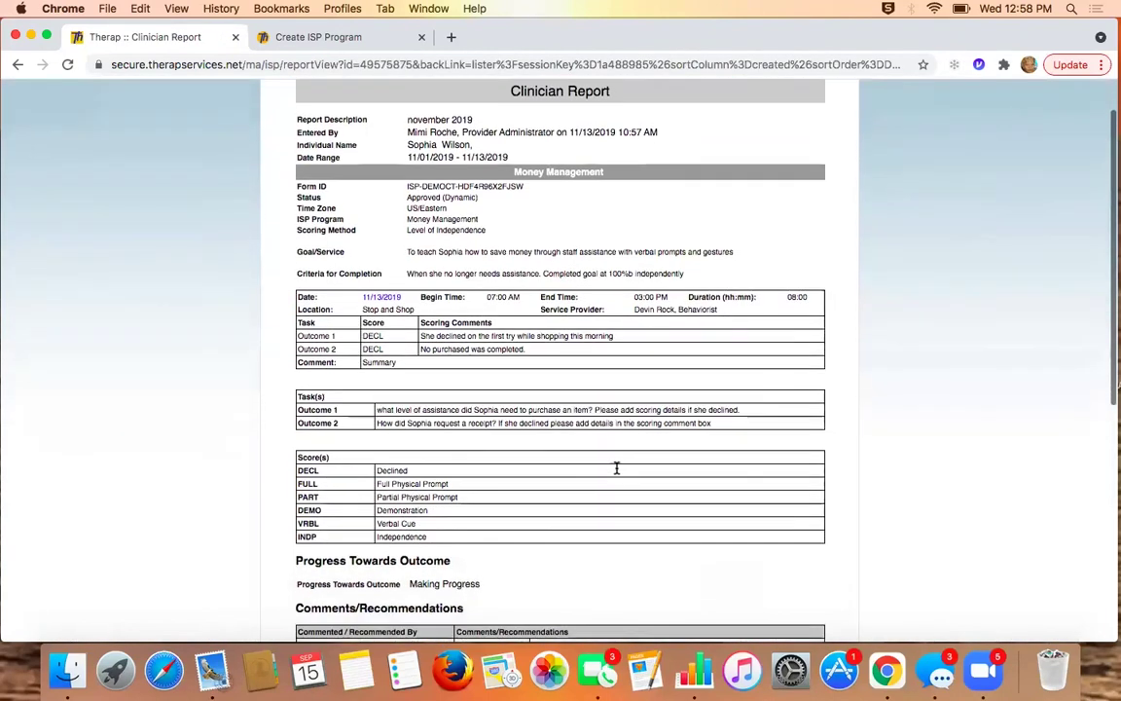
scroll(616, 472, "down", 1)
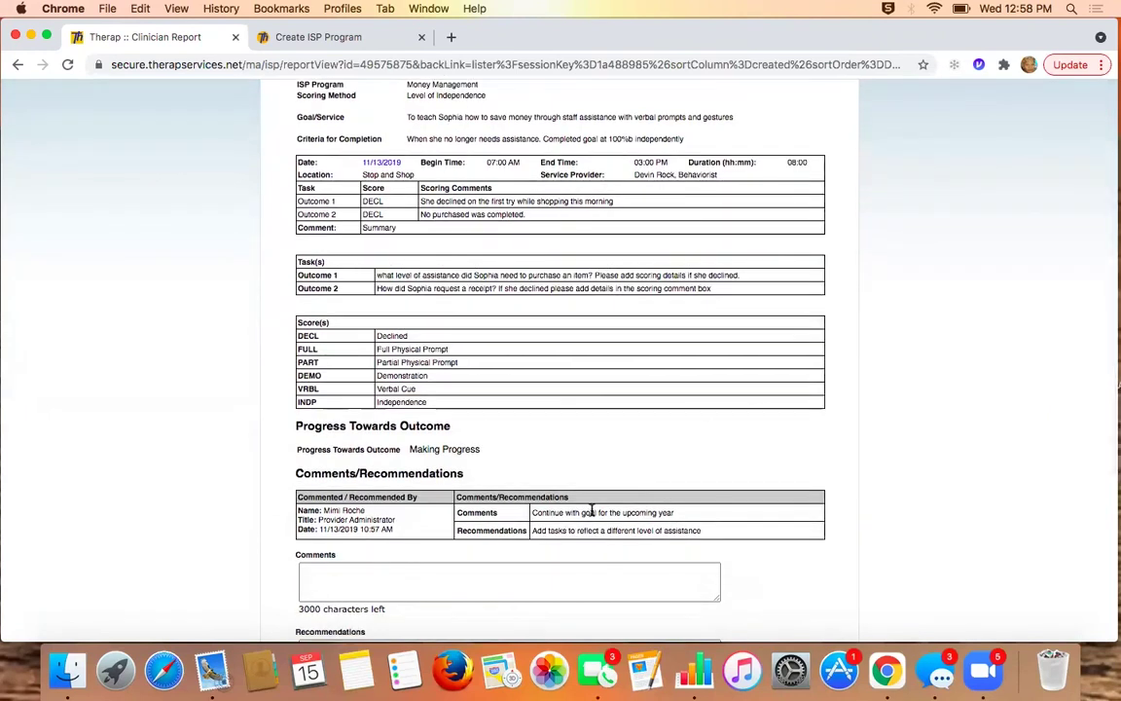
scroll(552, 511, "up", 5)
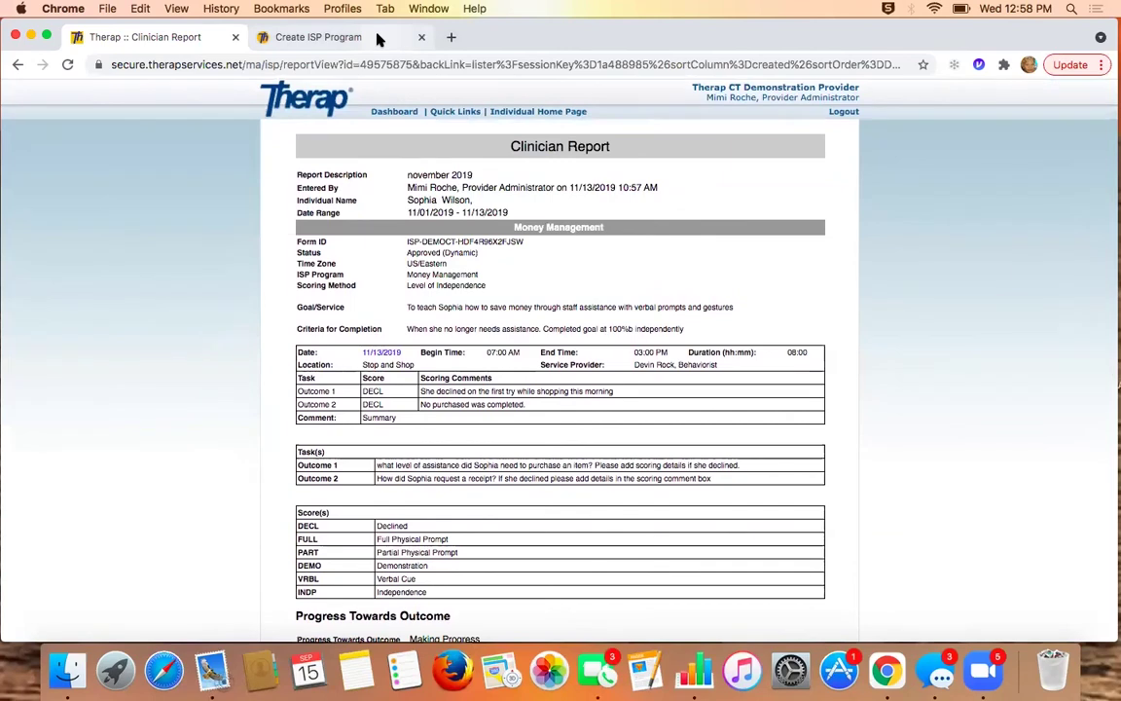
Switch to the Create ISP Program help page and find the ISP Program and ISP Data topic among all Training Courses.
left_click(378, 37)
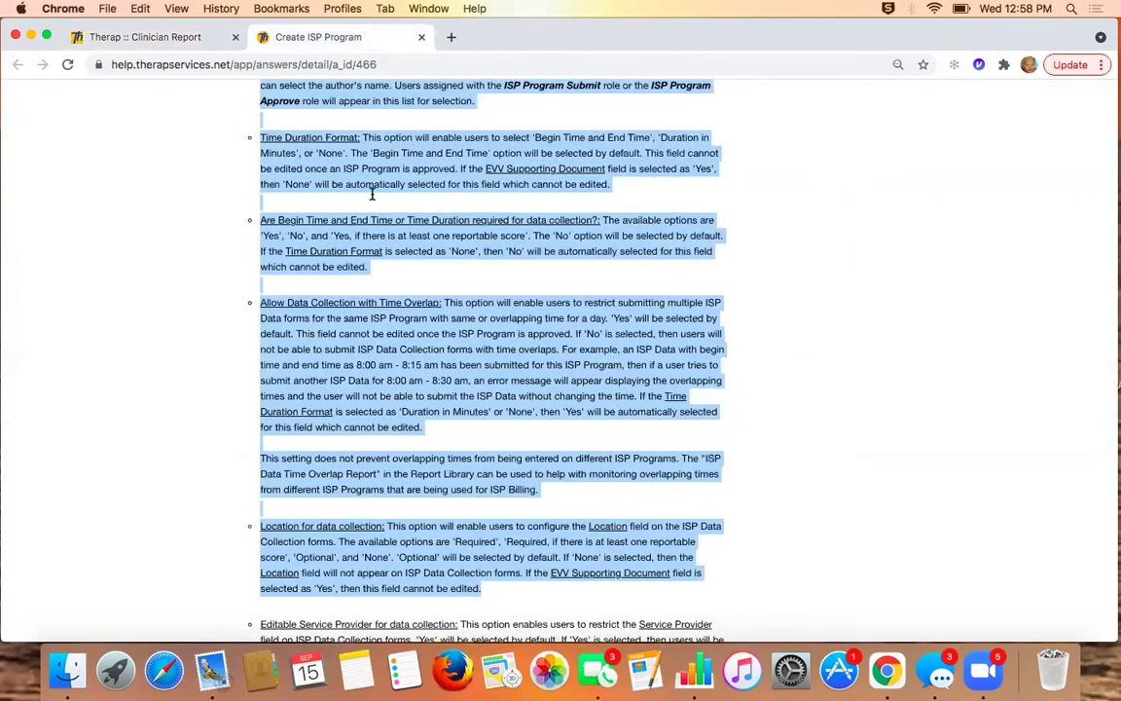
scroll(394, 236, "up", 15)
scroll(394, 236, "up", 20)
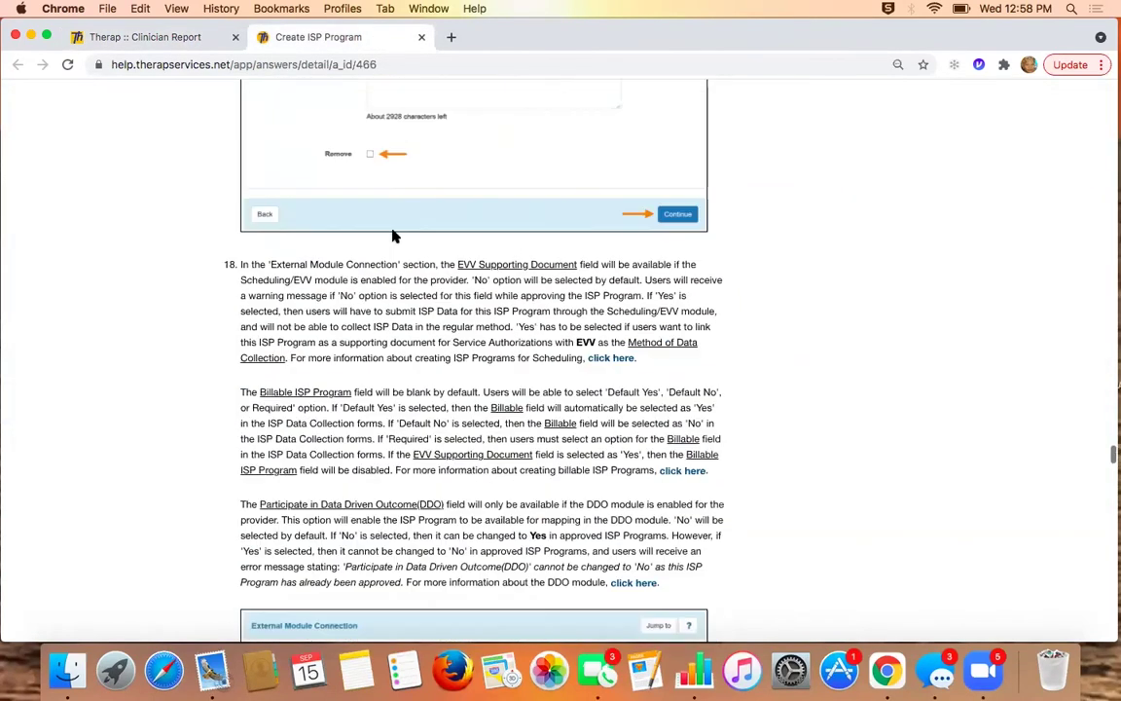
scroll(394, 235, "up", 20)
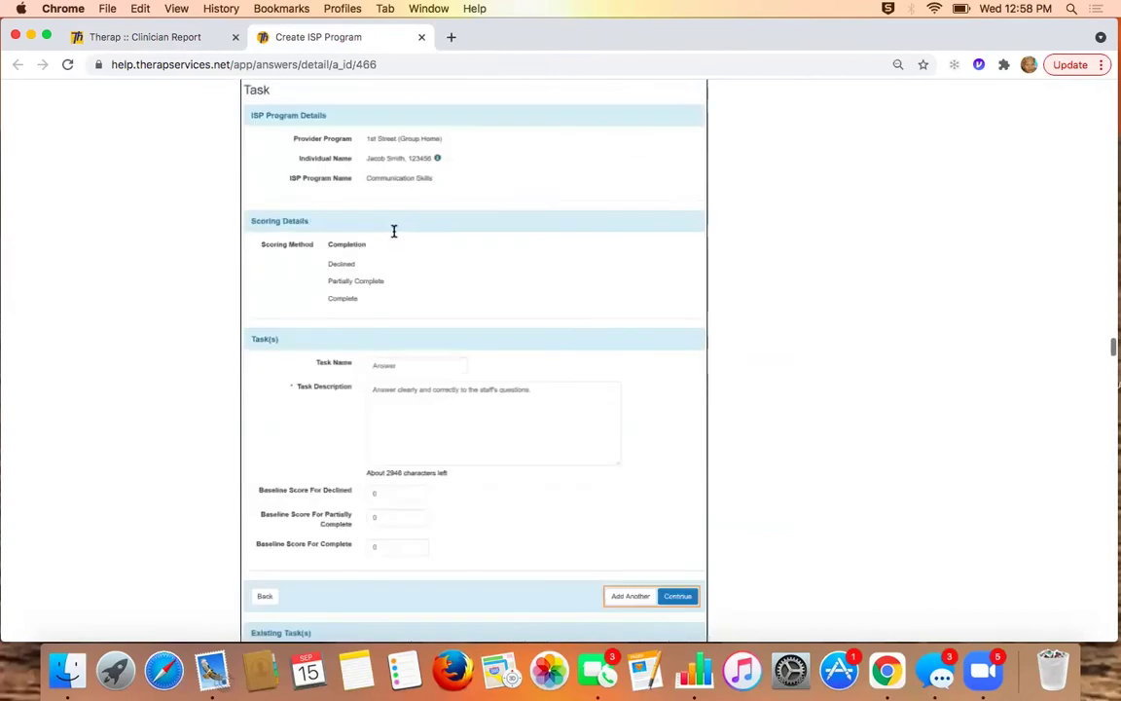
scroll(394, 236, "up", 15)
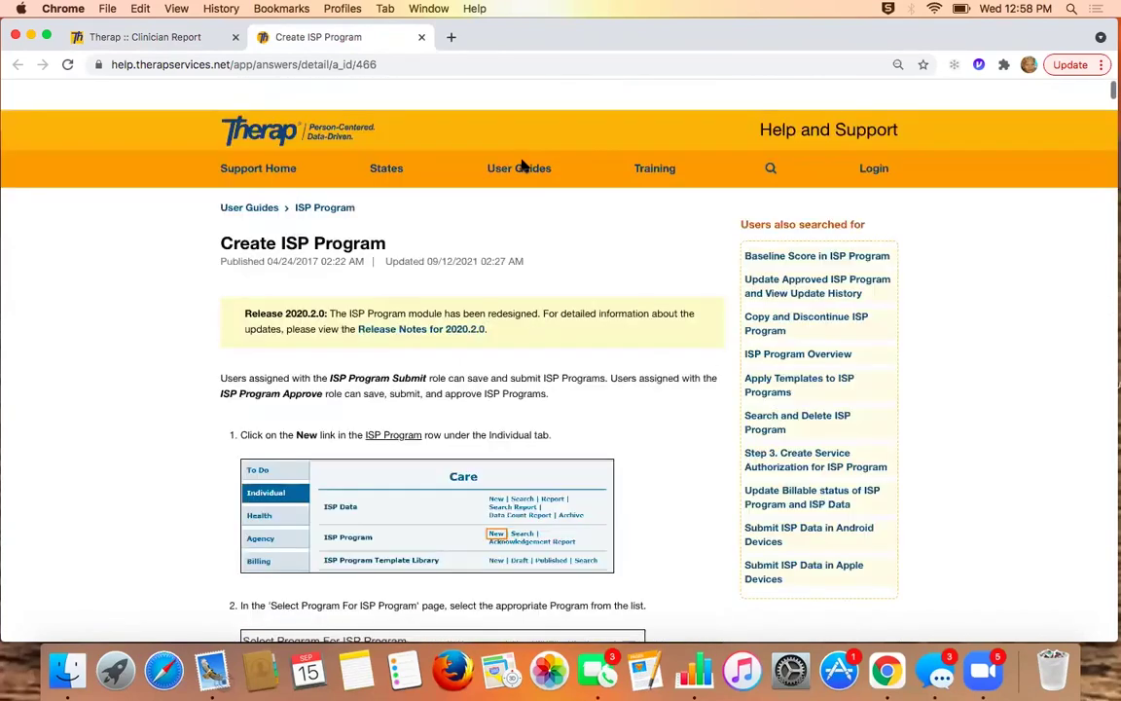
mouse_move(656, 152)
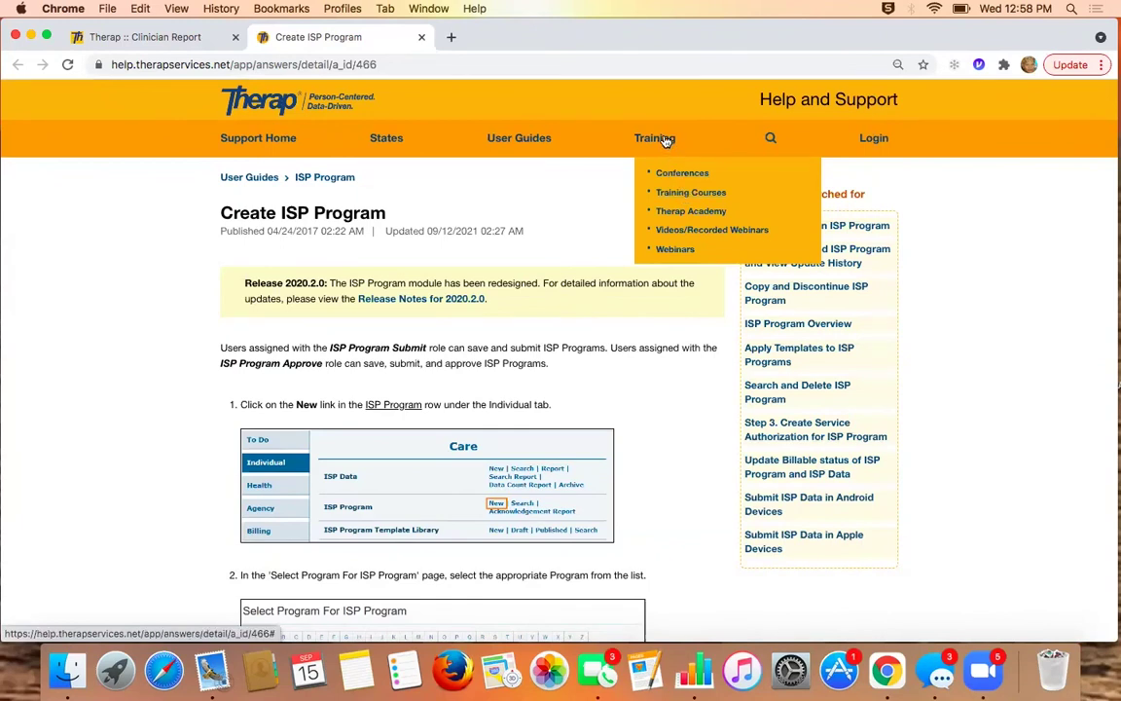
left_click(676, 194)
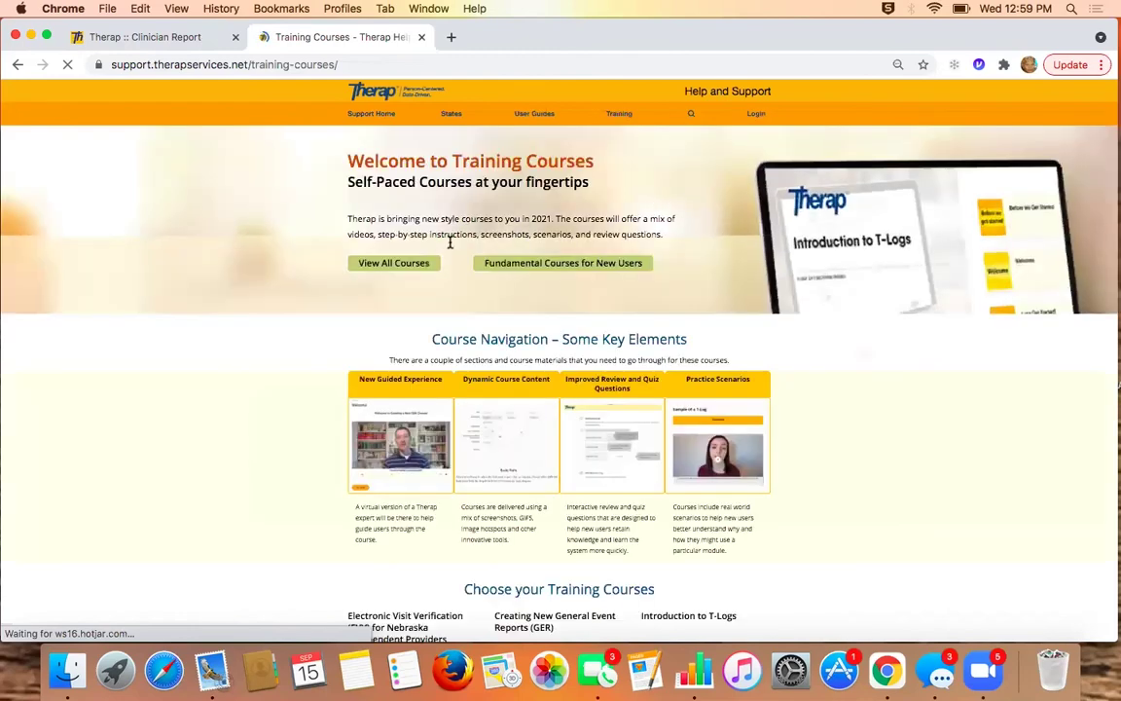
left_click(407, 271)
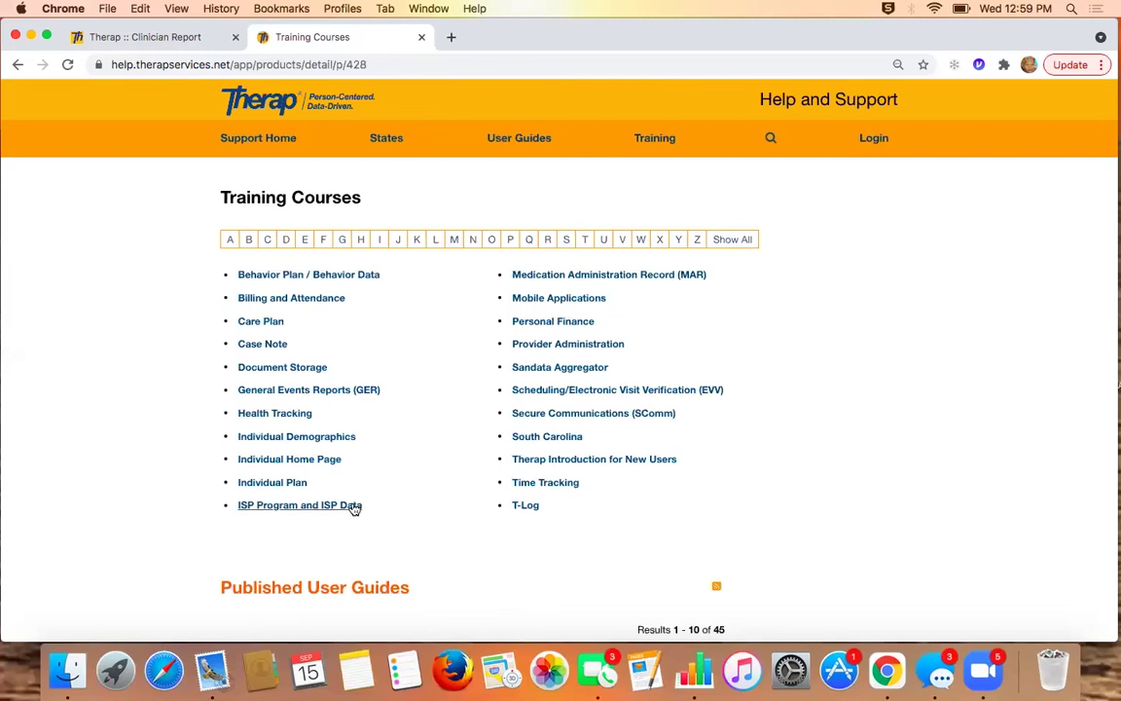
left_click(355, 508)
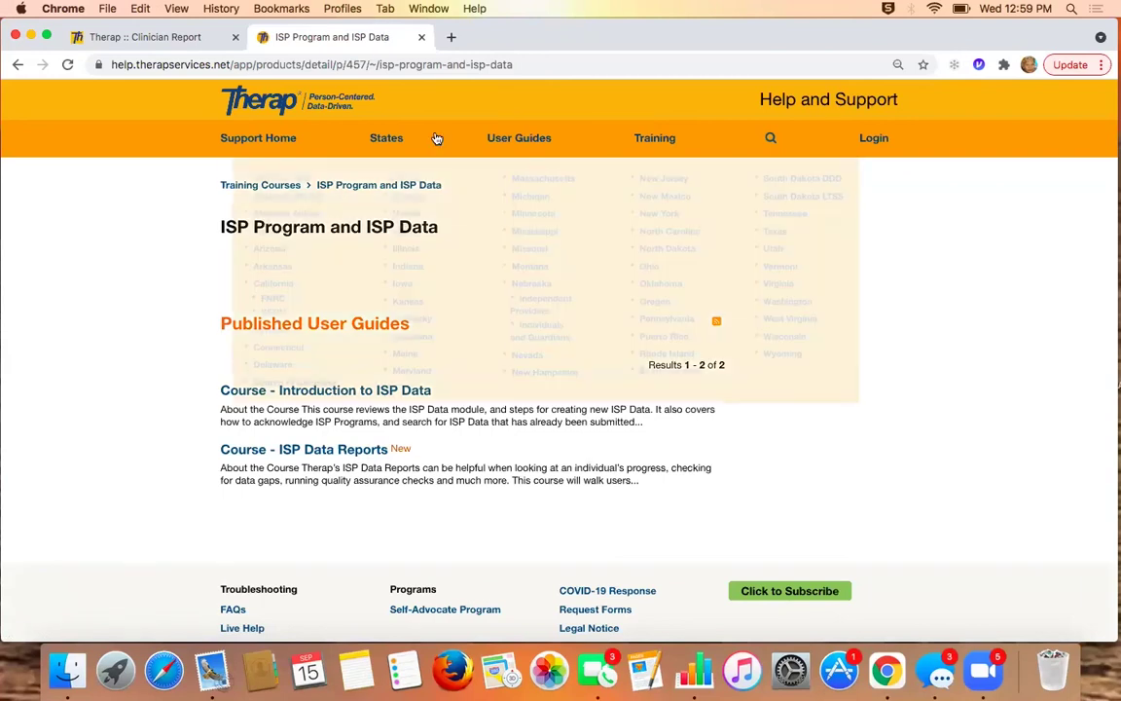
Search the Support Home materials for "List of Roles" and open the List of All Roles guide.
left_click(282, 141)
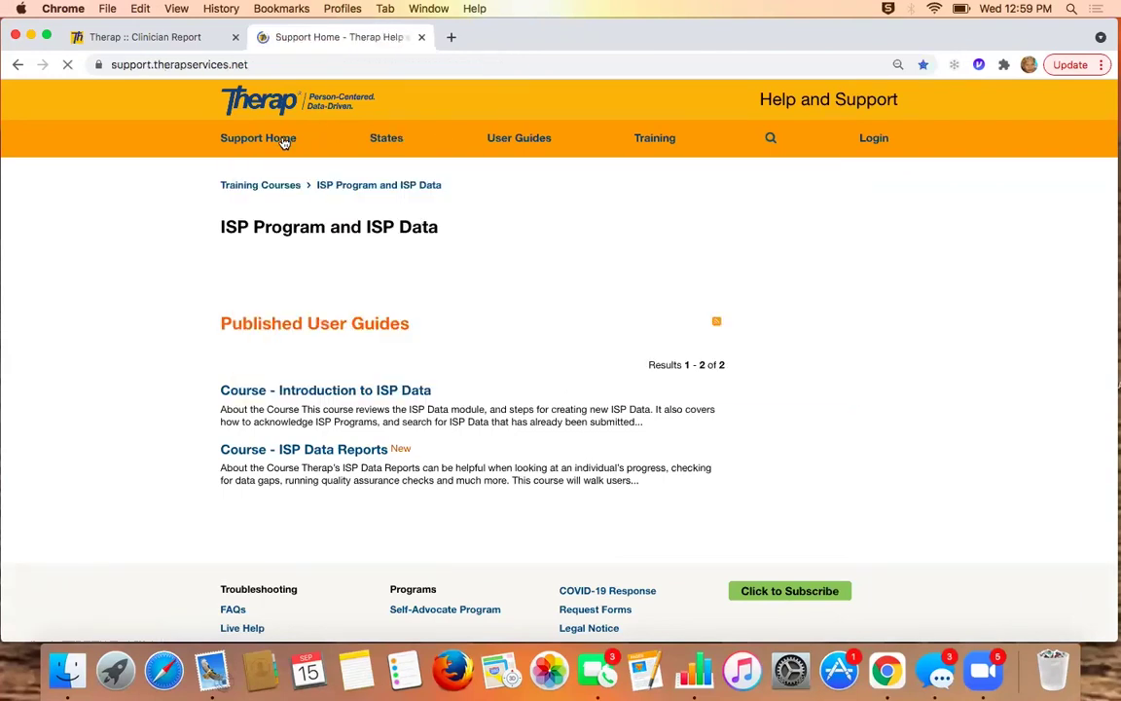
scroll(387, 195, "up", 5)
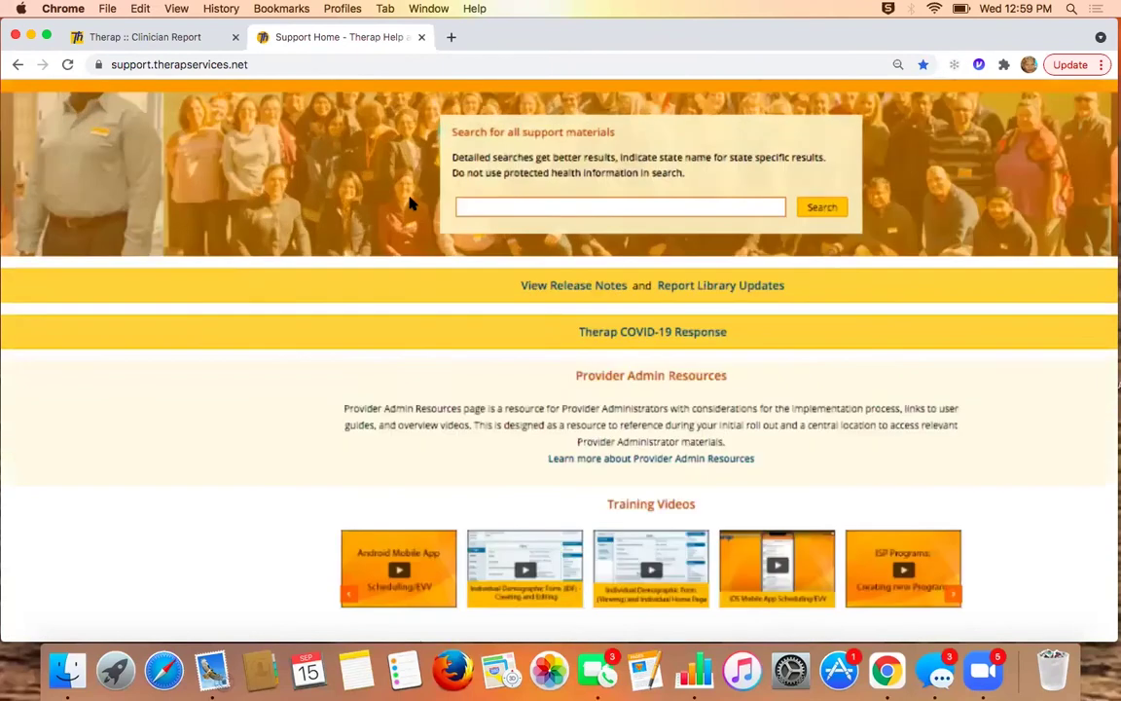
left_click(510, 218)
type("List")
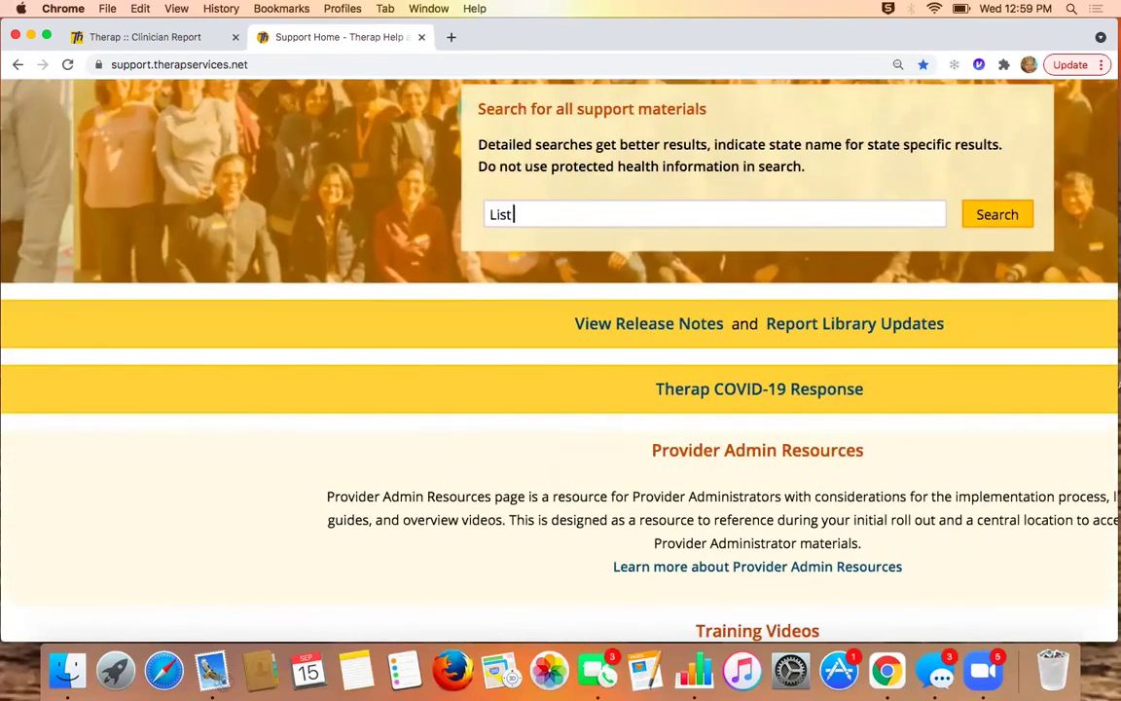
type(" of Roles")
key("Return")
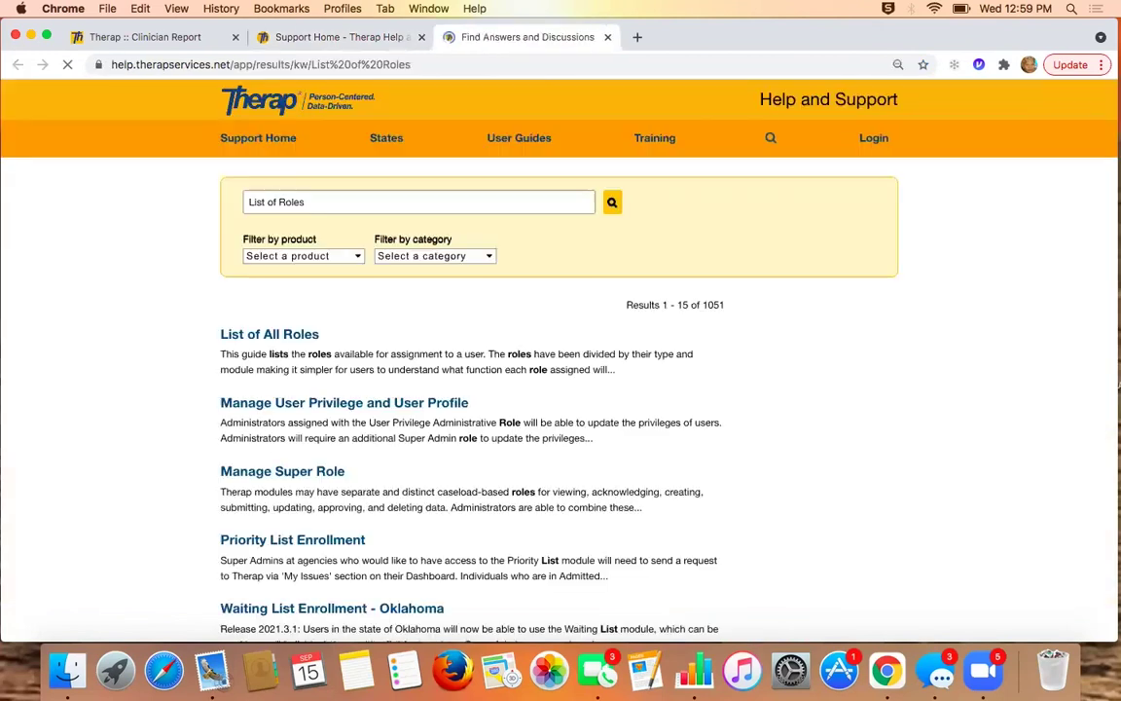
left_click(301, 336)
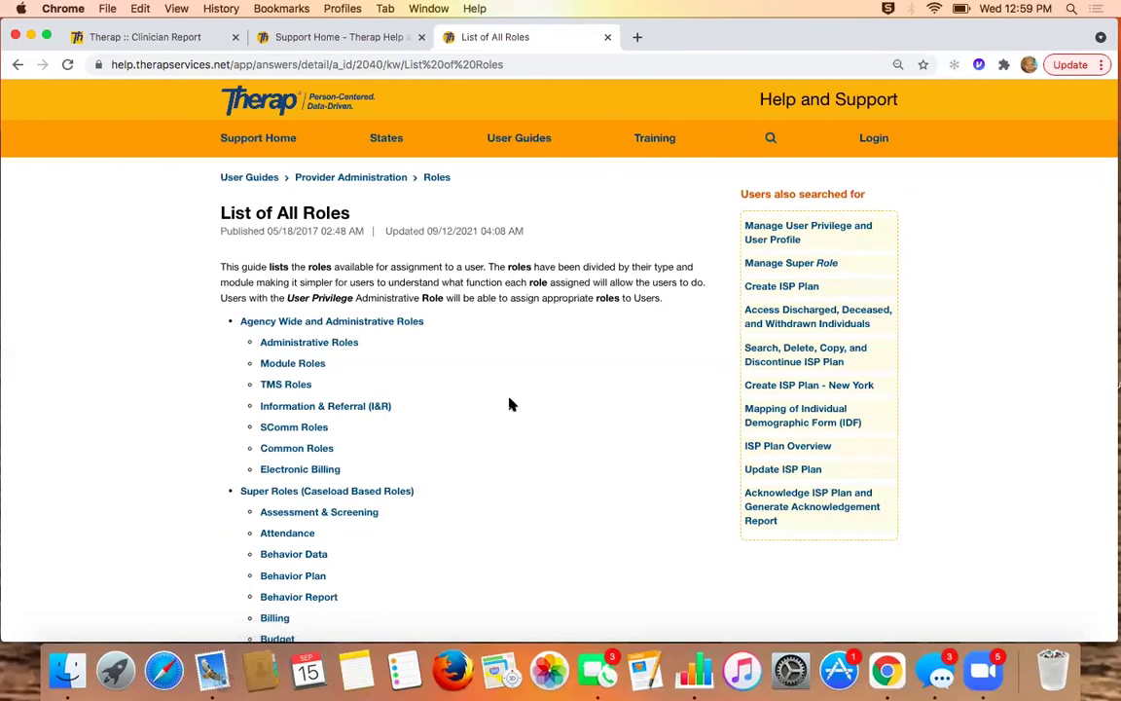
Review the ISP Program and ISP Program Mapping role descriptions in the guide, and return to its beginning.
scroll(510, 404, "down", 5)
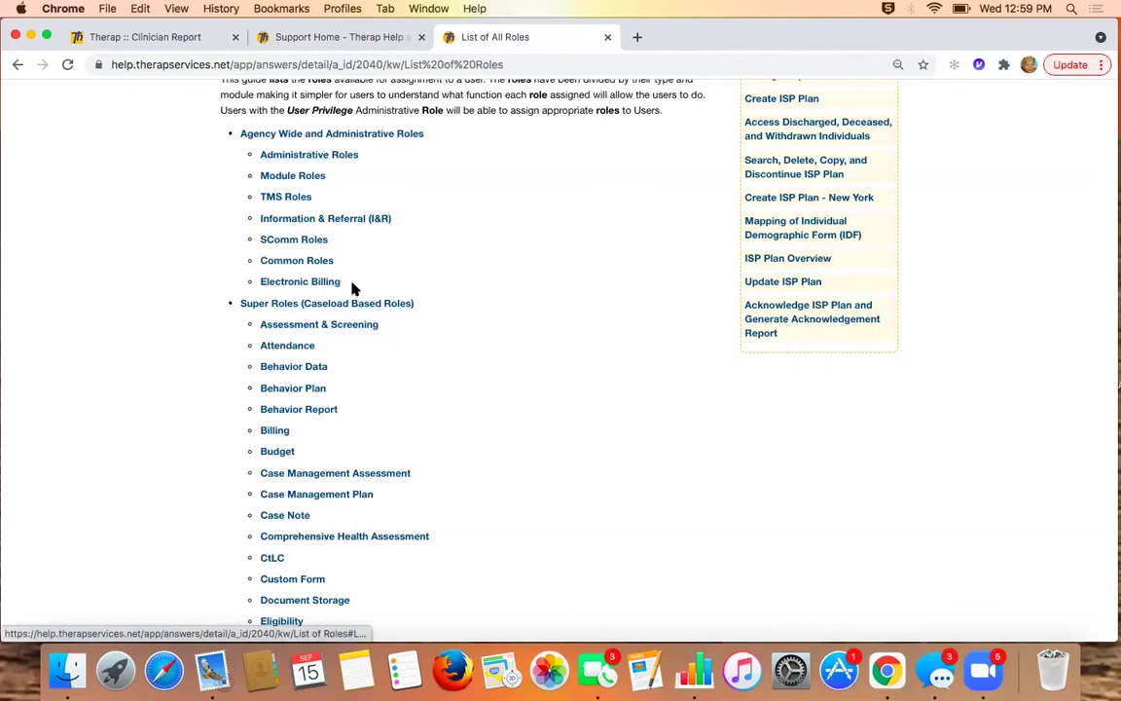
scroll(476, 342, "down", 5)
scroll(476, 343, "down", 5)
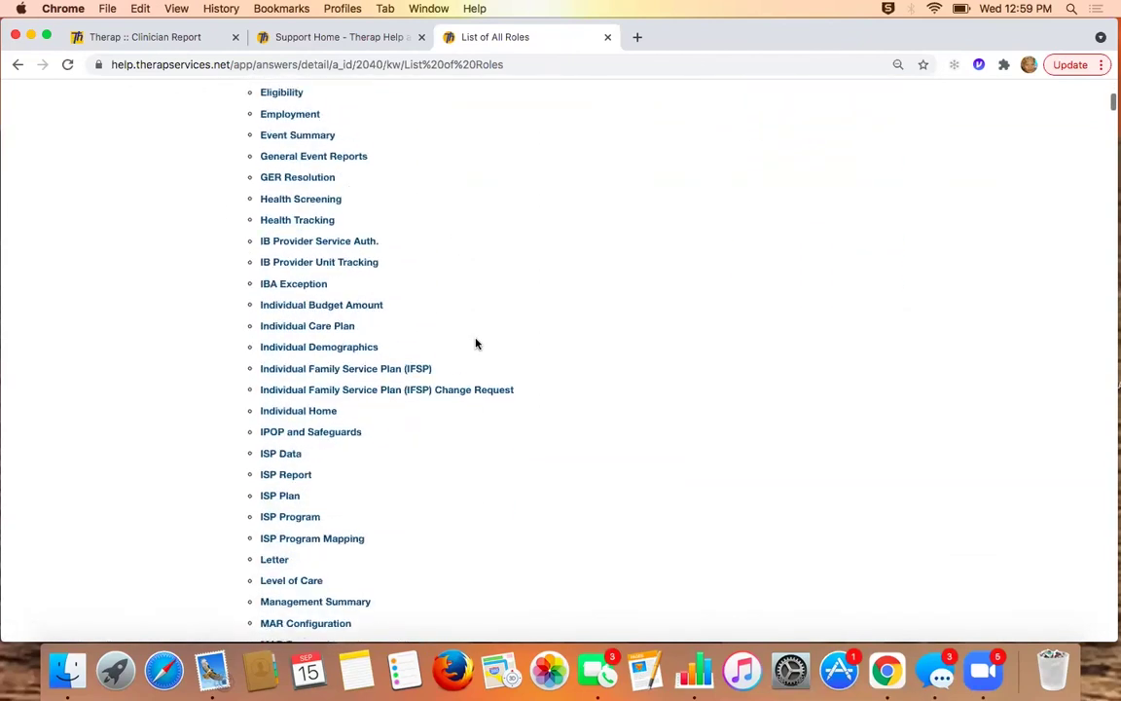
left_click(289, 506)
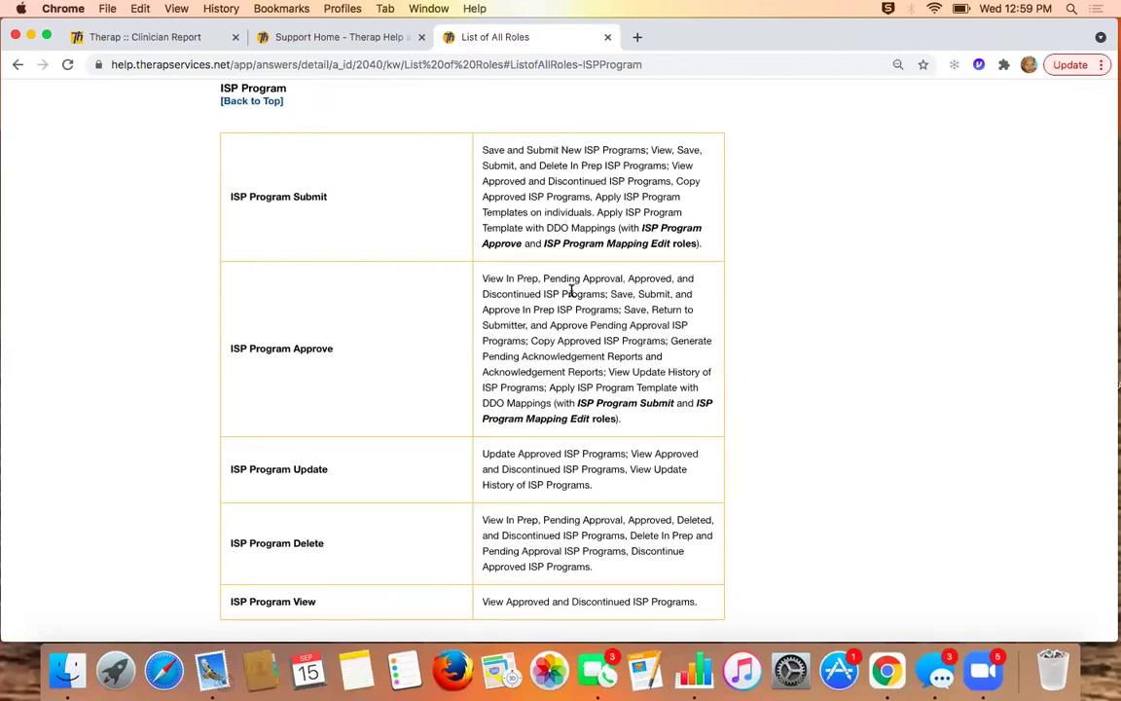
scroll(572, 290, "down", 4)
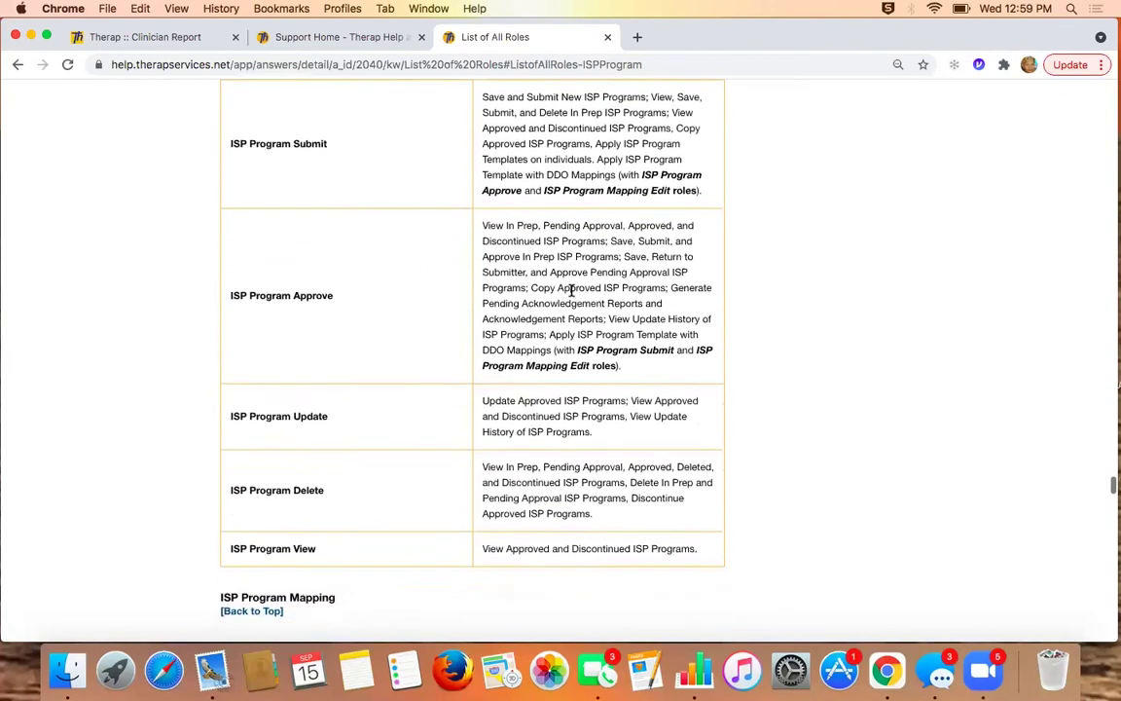
scroll(572, 290, "down", 5)
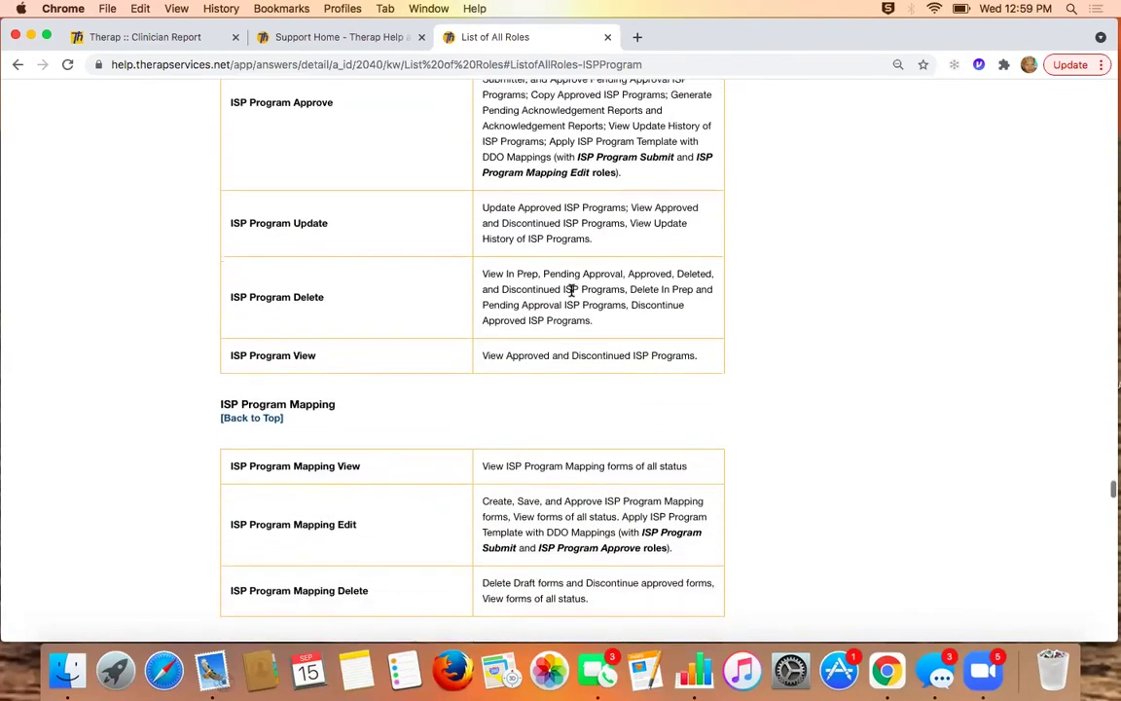
scroll(572, 290, "up", 20)
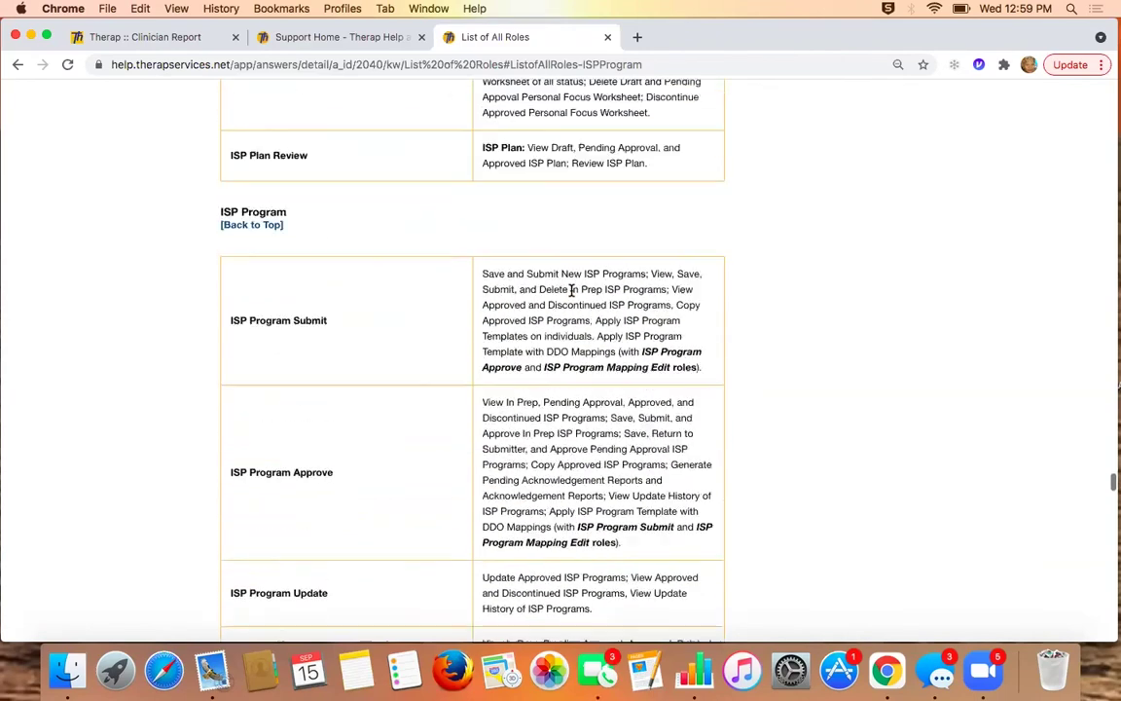
scroll(573, 294, "up", 15)
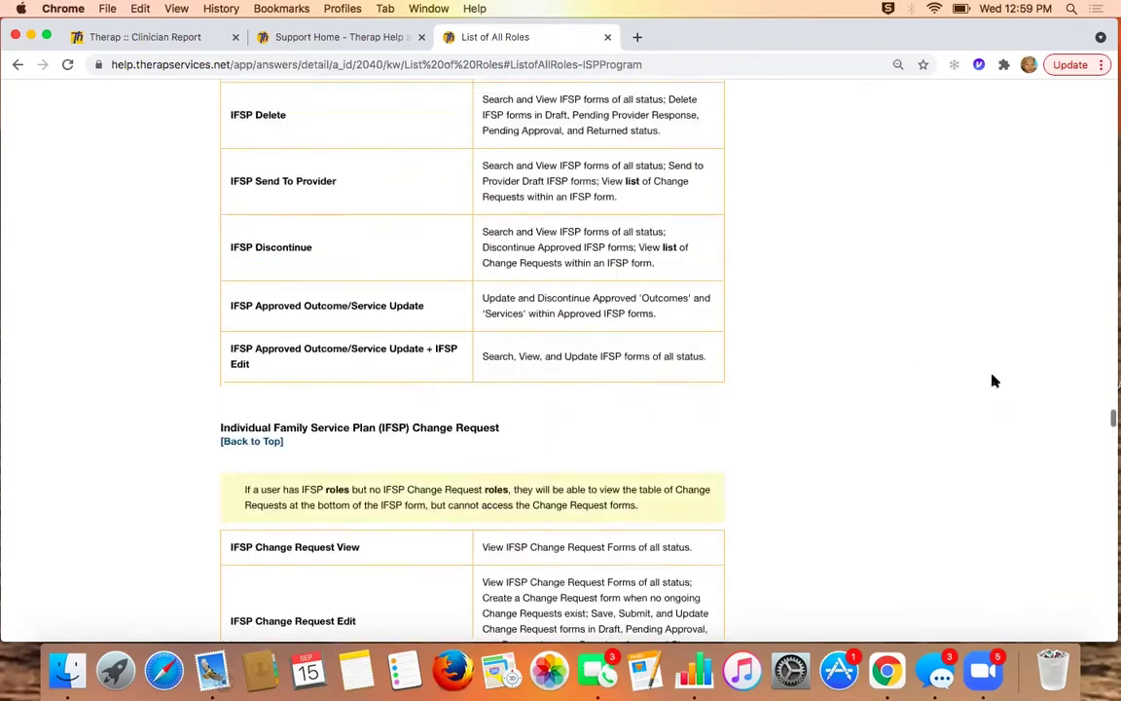
scroll(862, 366, "up", 20)
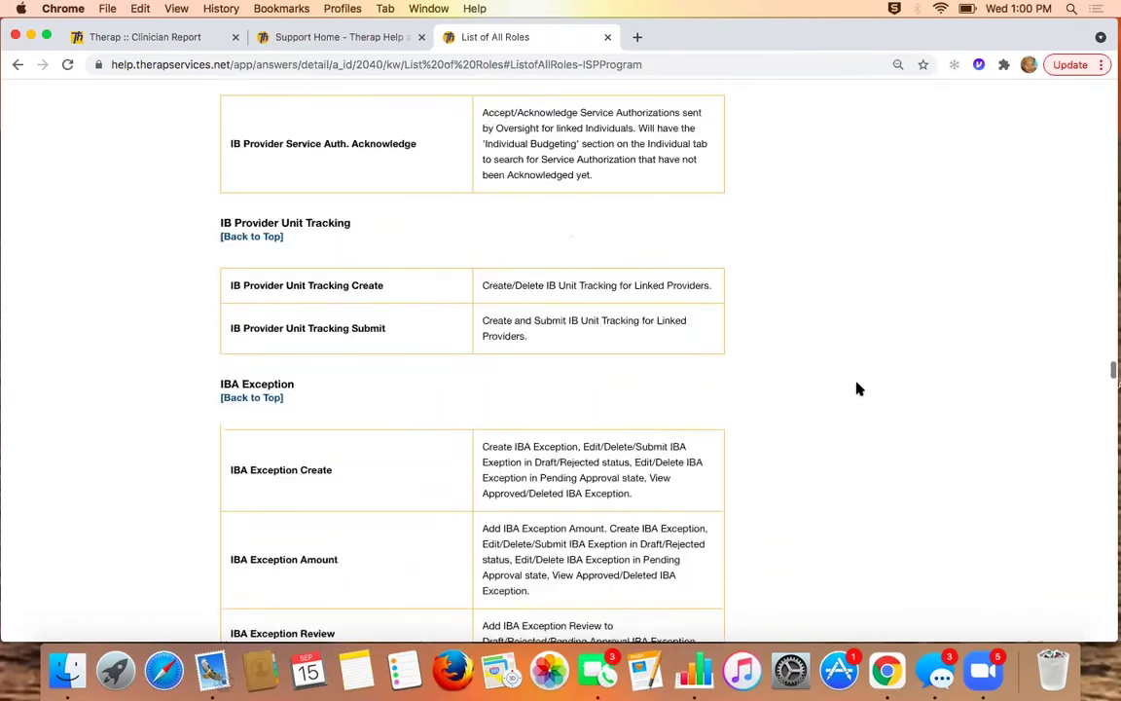
scroll(857, 390, "up", 20)
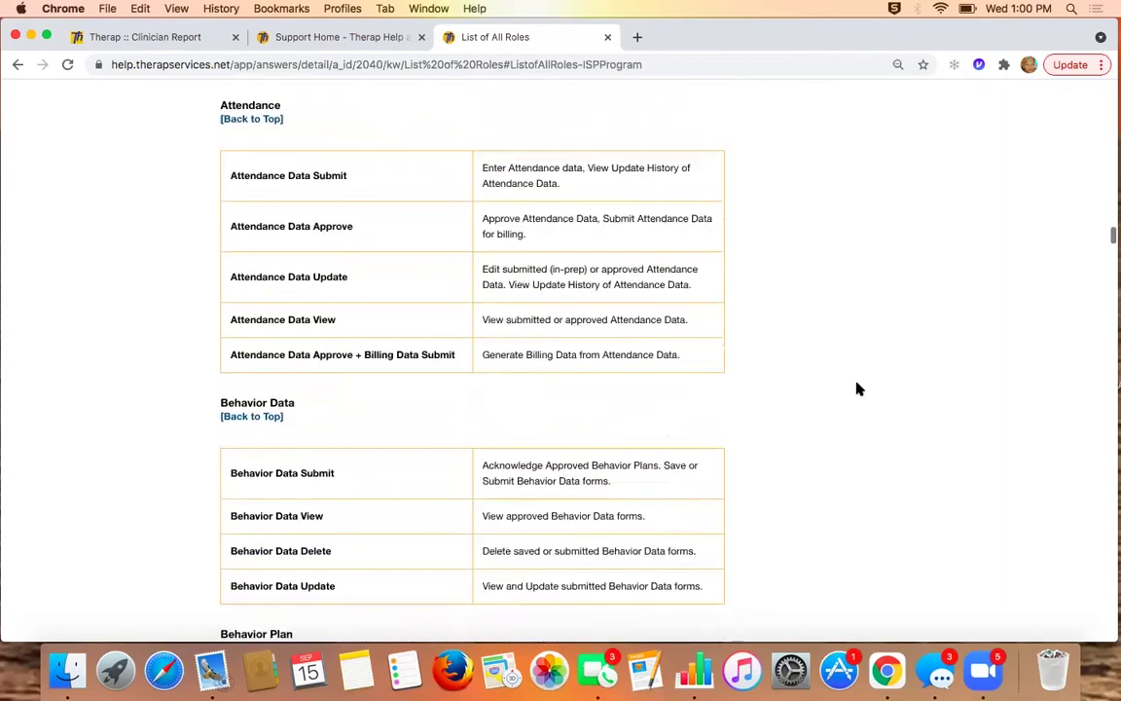
scroll(858, 391, "up", 20)
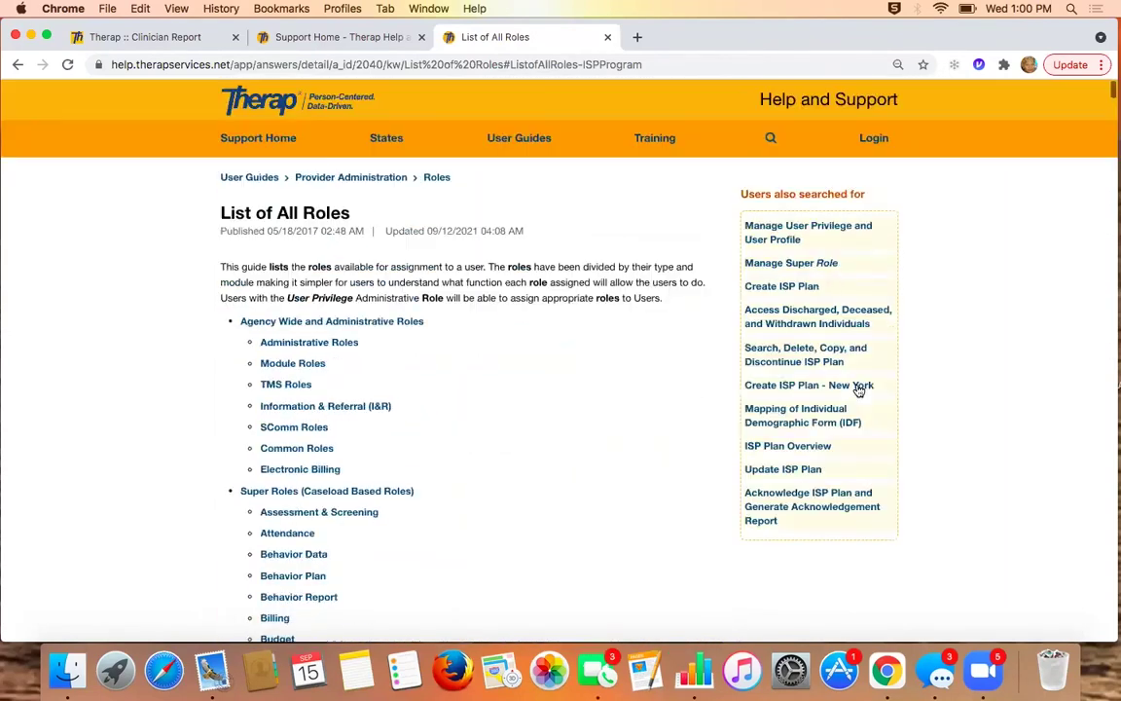